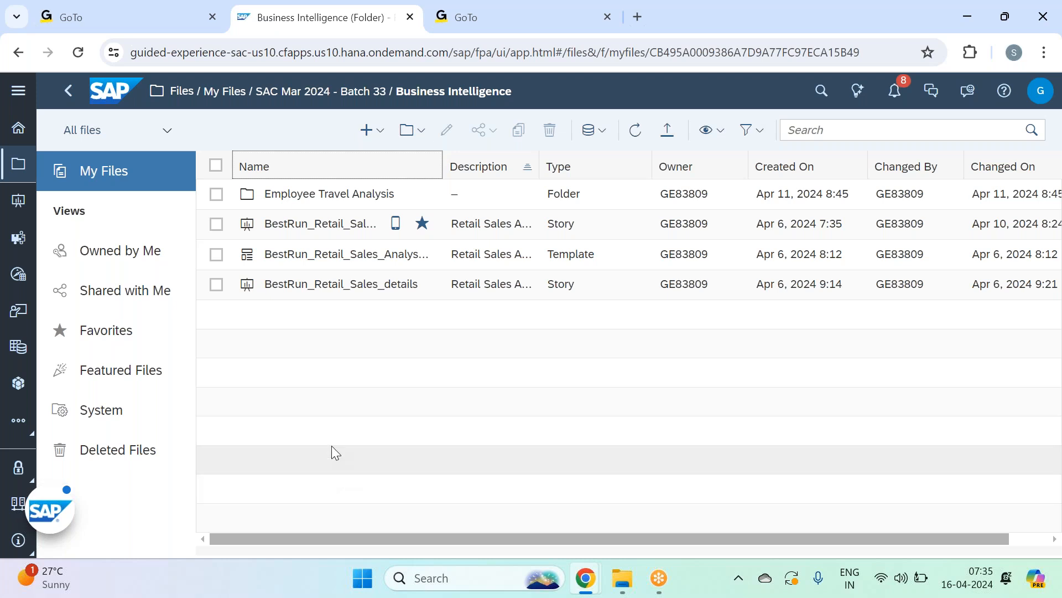
Step: Open the Employee Travel Analysis folder
left_click(294, 195)
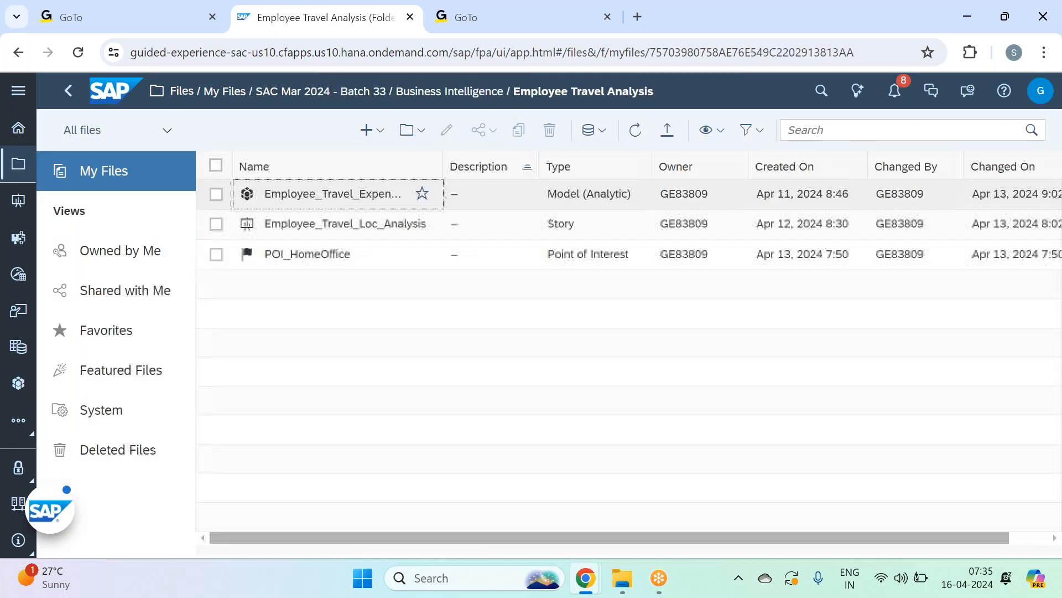
Step: Switch to File Explorer and open the SAC Mar 2024 - Batch 33 notes in a maximized Notepad window, keeping only one copy open
left_click(622, 580)
left_click(272, 155)
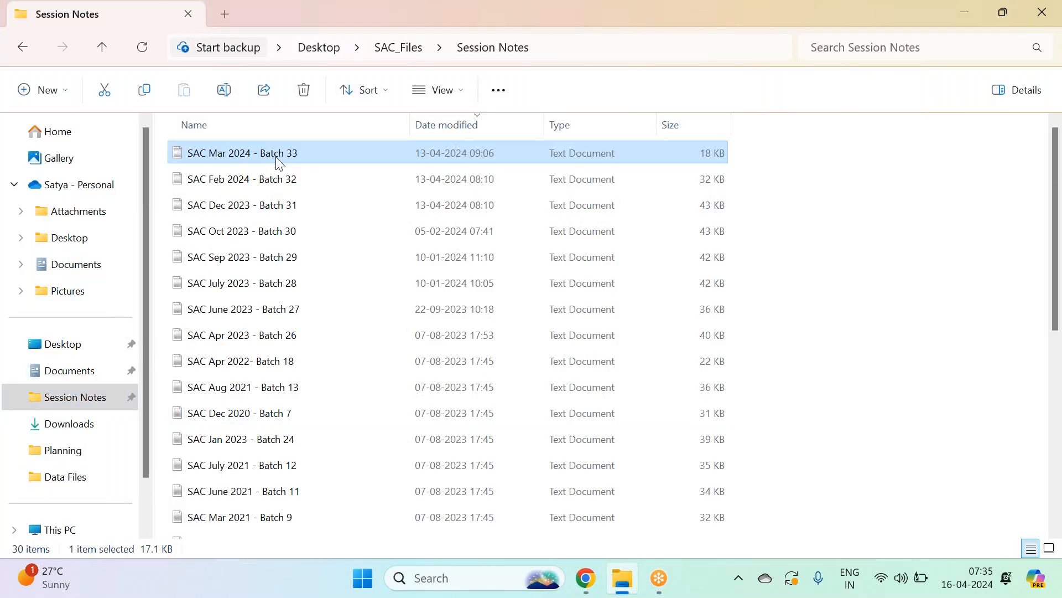
double_click(279, 161)
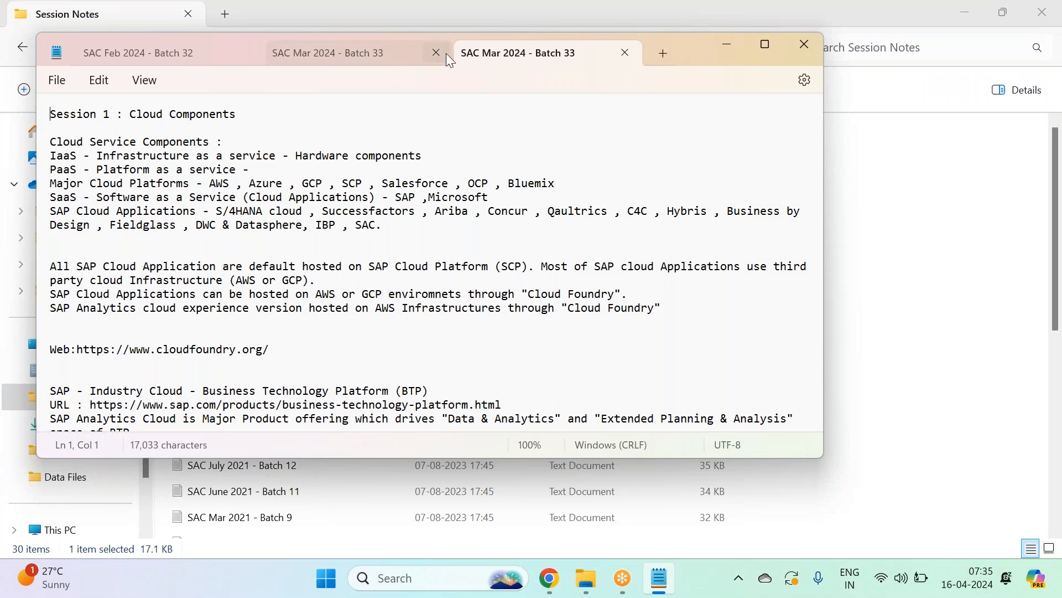
left_click(431, 53)
double_click(559, 44)
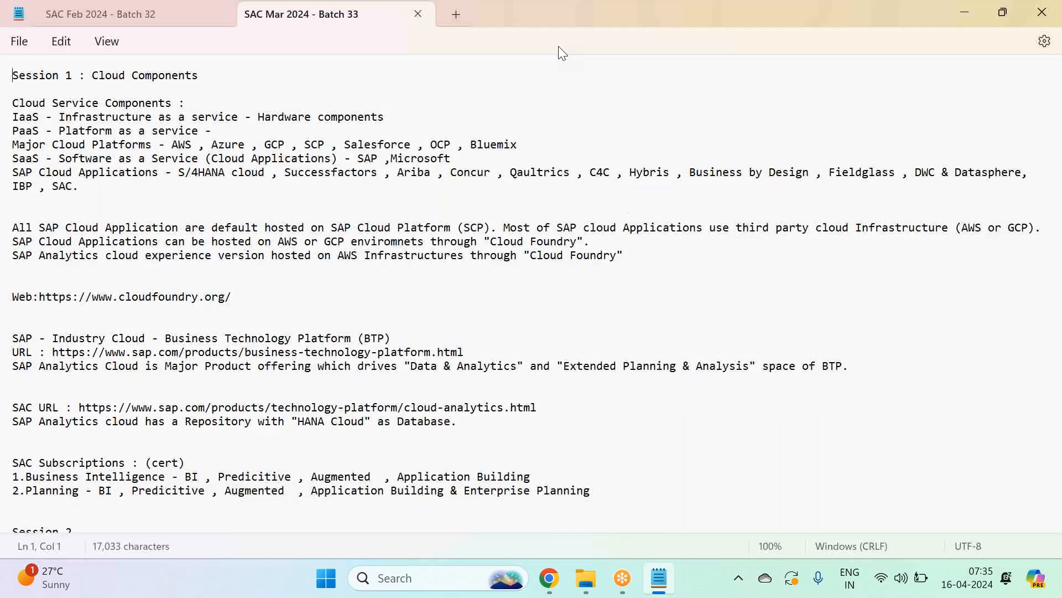
Step: Look through the session notes down to the most recent entries at the end of the file
scroll(418, 407, "down", 20)
scroll(419, 409, "down", 20)
scroll(420, 409, "down", 20)
scroll(421, 409, "down", 20)
scroll(421, 409, "down", 11)
scroll(421, 409, "up", 2)
scroll(421, 409, "up", 4)
scroll(418, 404, "down", 1)
scroll(420, 410, "down", 3)
Step: Switch back to Chrome and open the Employee_Travel_Expense analytic model
mouse_move(549, 577)
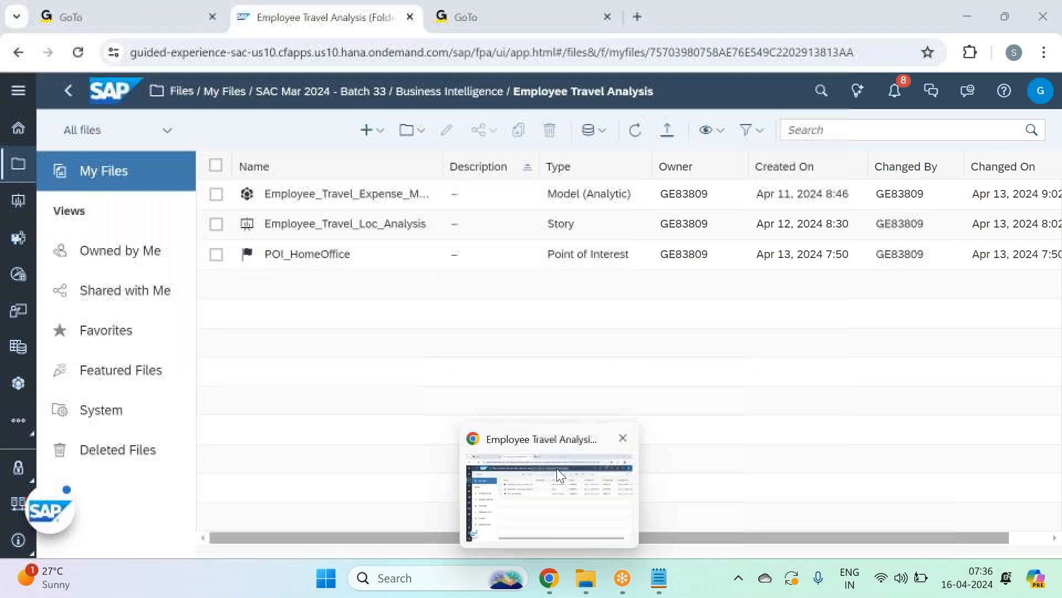
left_click(556, 468)
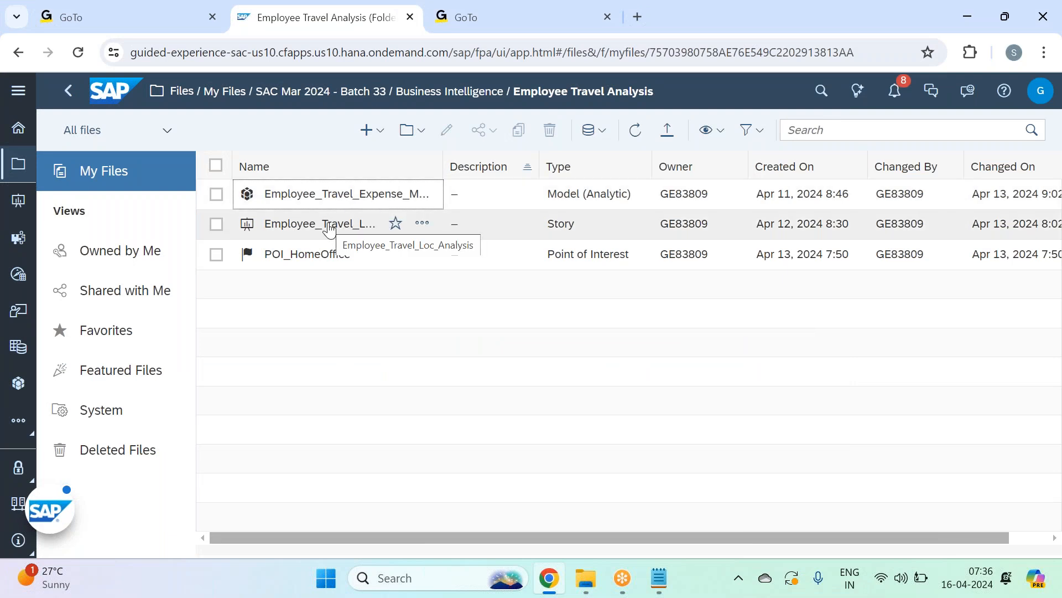
left_click(332, 195)
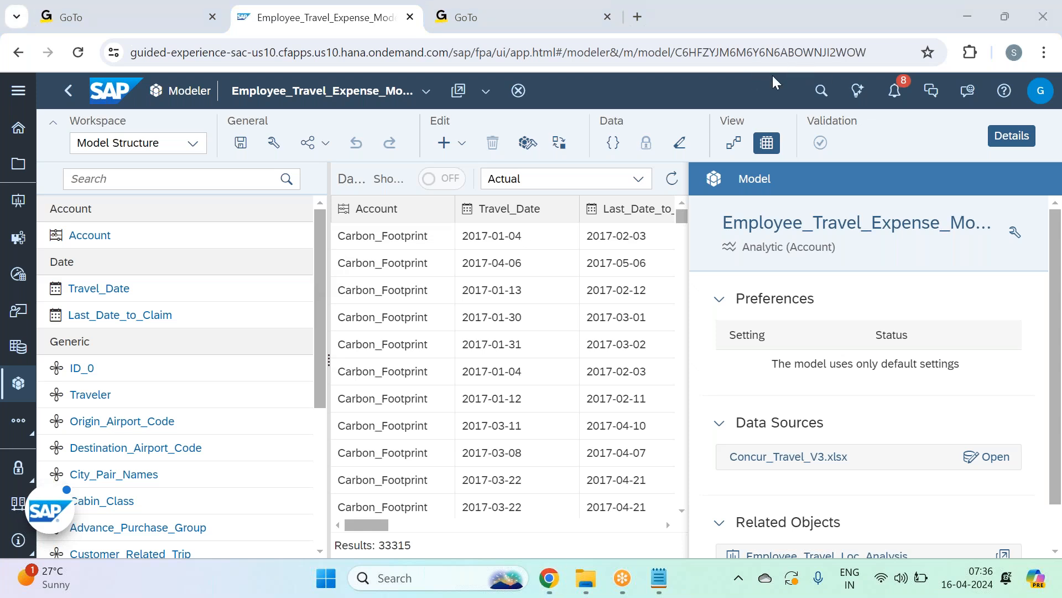
Step: Hide the model's details and the data foundation preview, and look over the full list of dimensions
left_click(1011, 136)
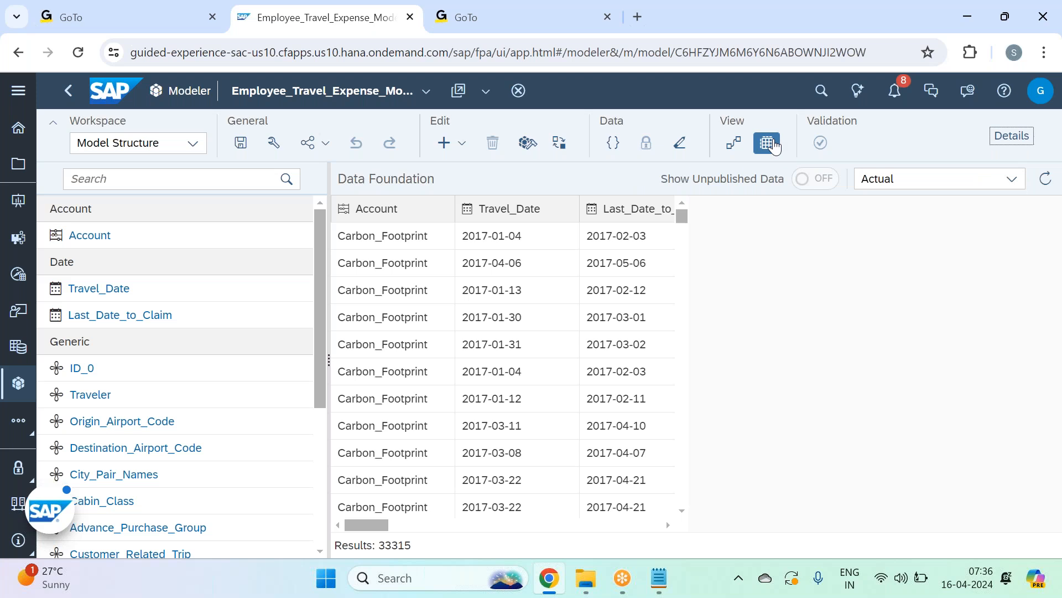
left_click(769, 144)
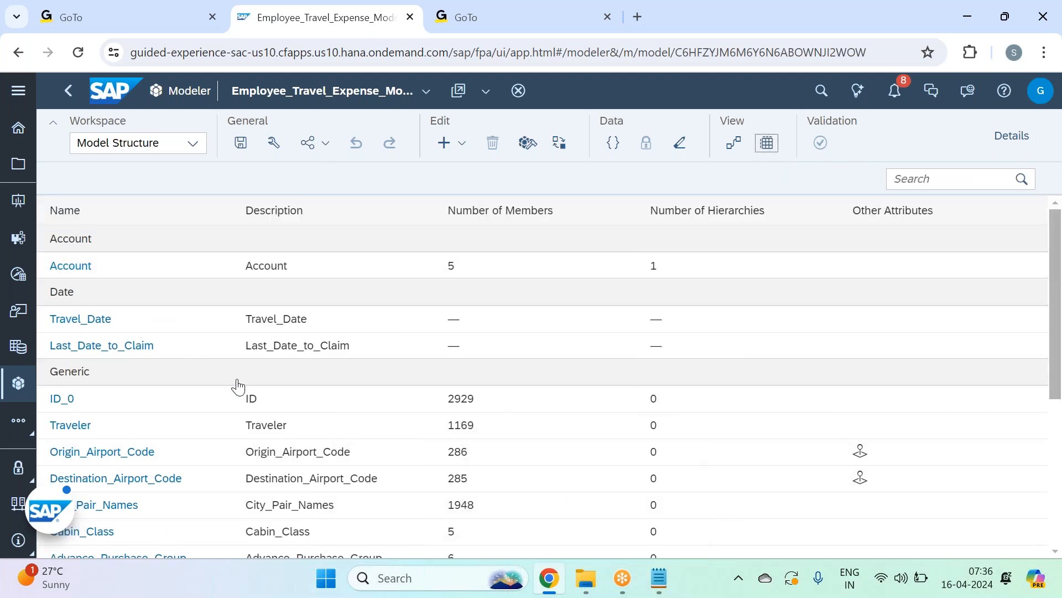
scroll(251, 394, "down", 3)
scroll(250, 396, "up", 3)
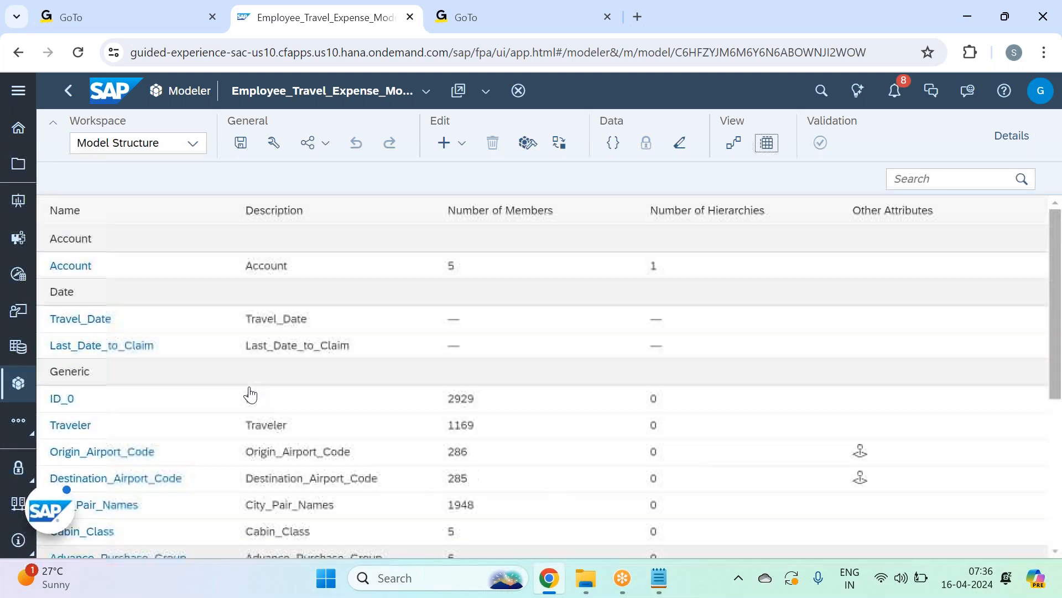
Step: Open the Account dimension and examine its members' Hierarchy, Formula and accType columns
left_click(83, 268)
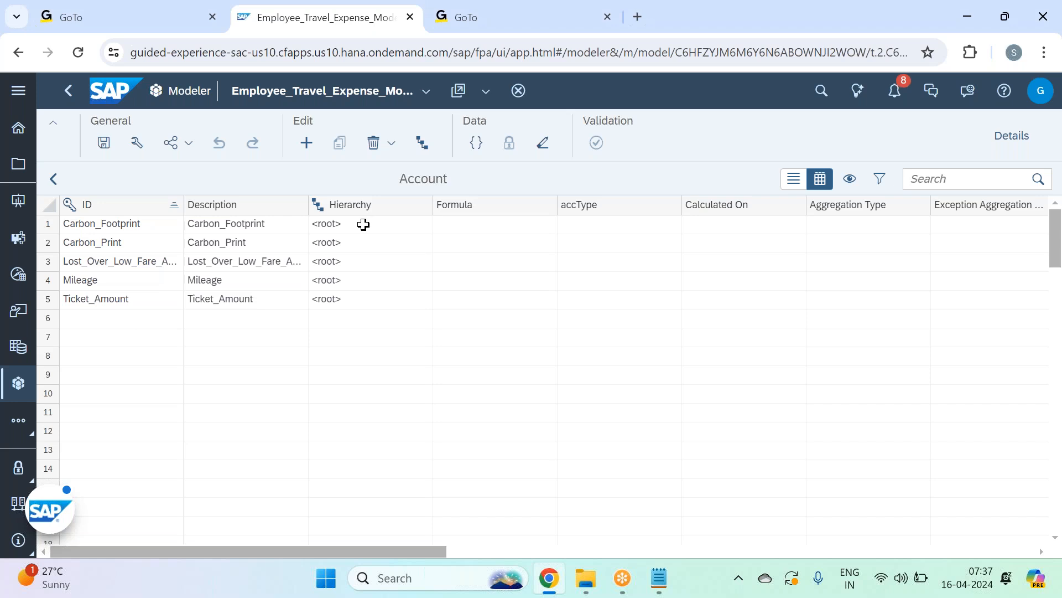
left_click(356, 205)
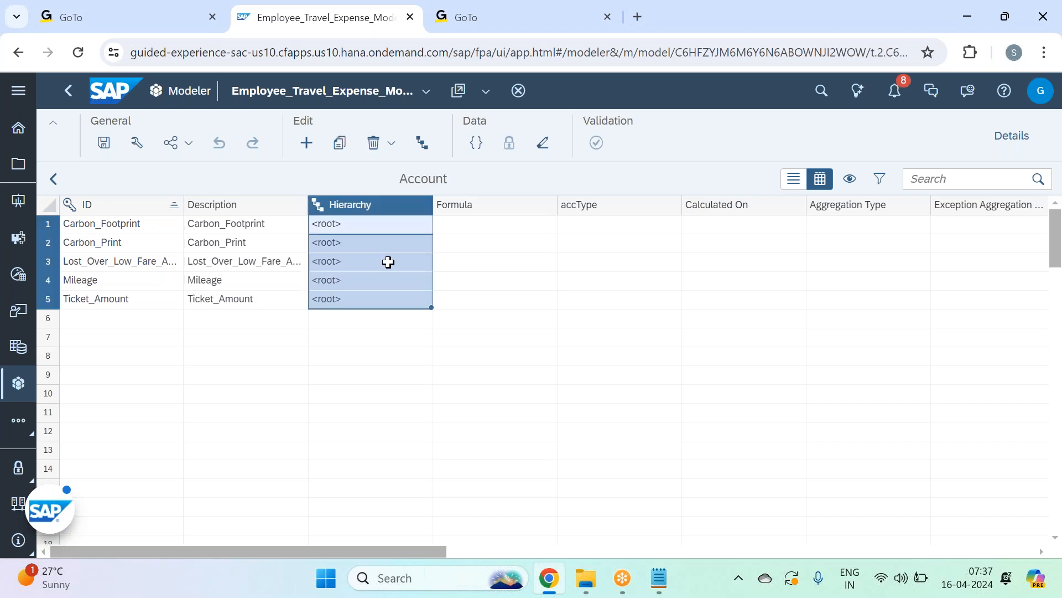
left_click(388, 261)
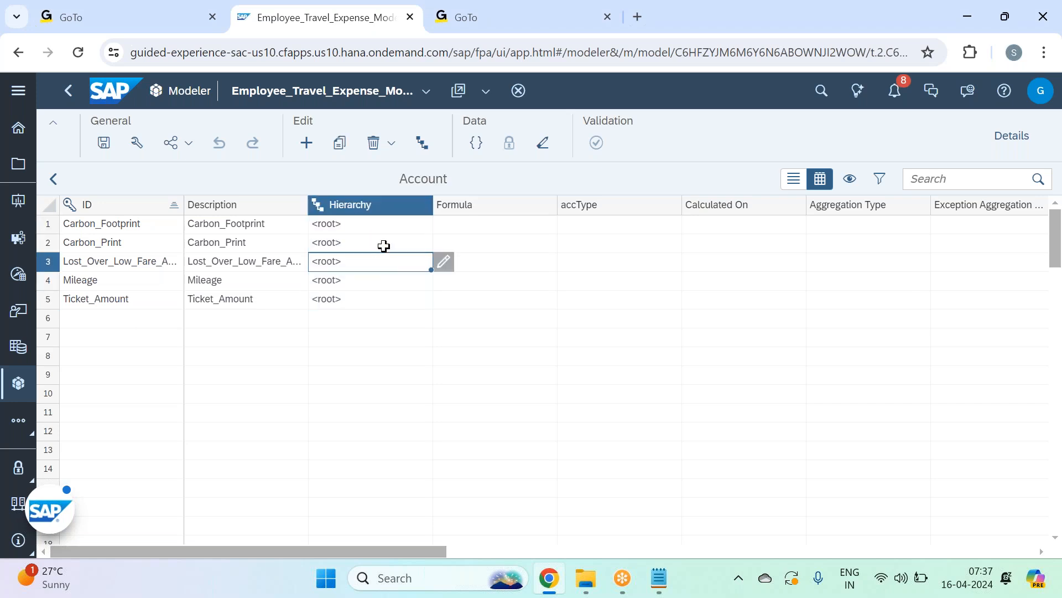
left_click(522, 244)
left_click(626, 241)
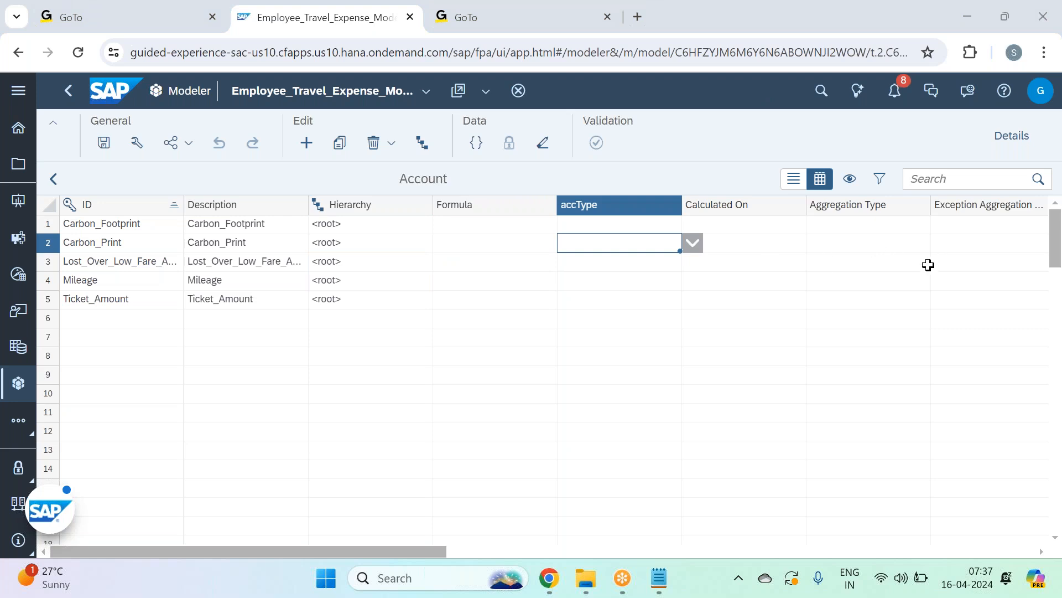
mouse_move(393, 548)
left_mouse_down()
mouse_move(521, 556)
mouse_move(387, 552)
left_mouse_up()
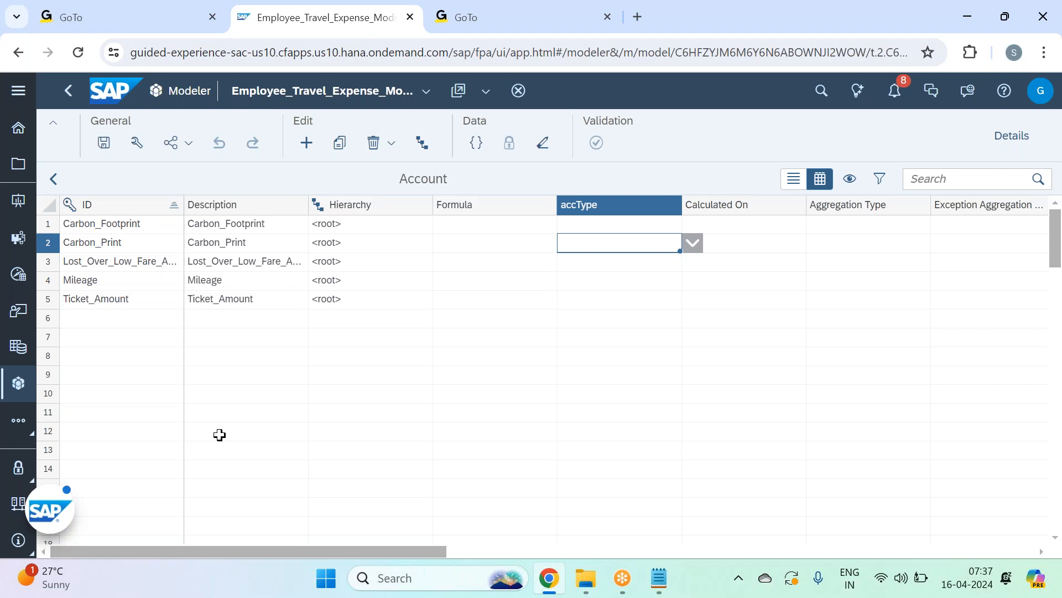
Step: Add an account member with the ID Carbon_mile and the description Carbon per mile
left_click(100, 319)
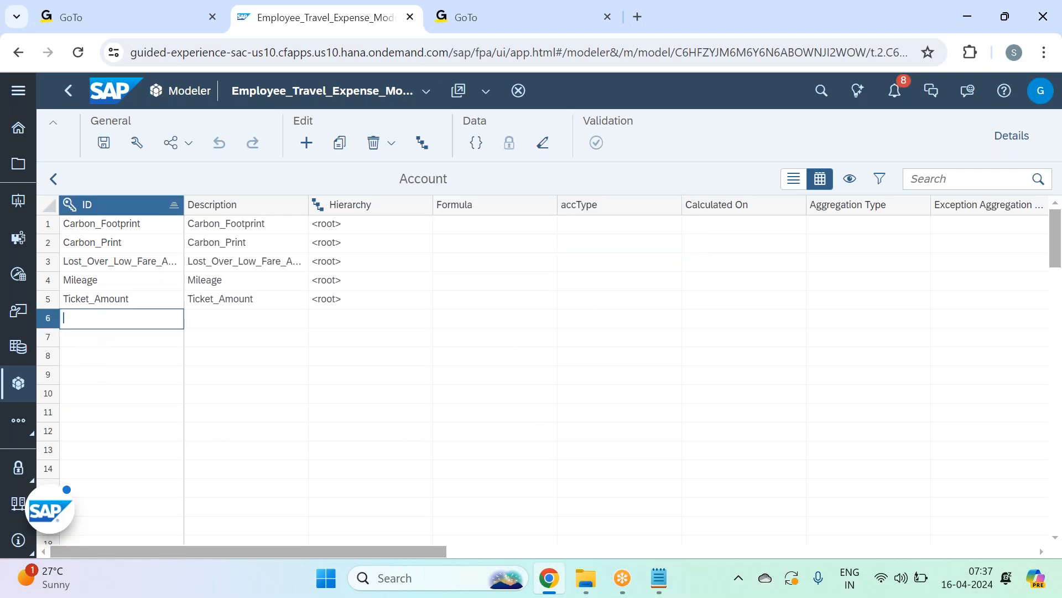
type("Carbon_mile")
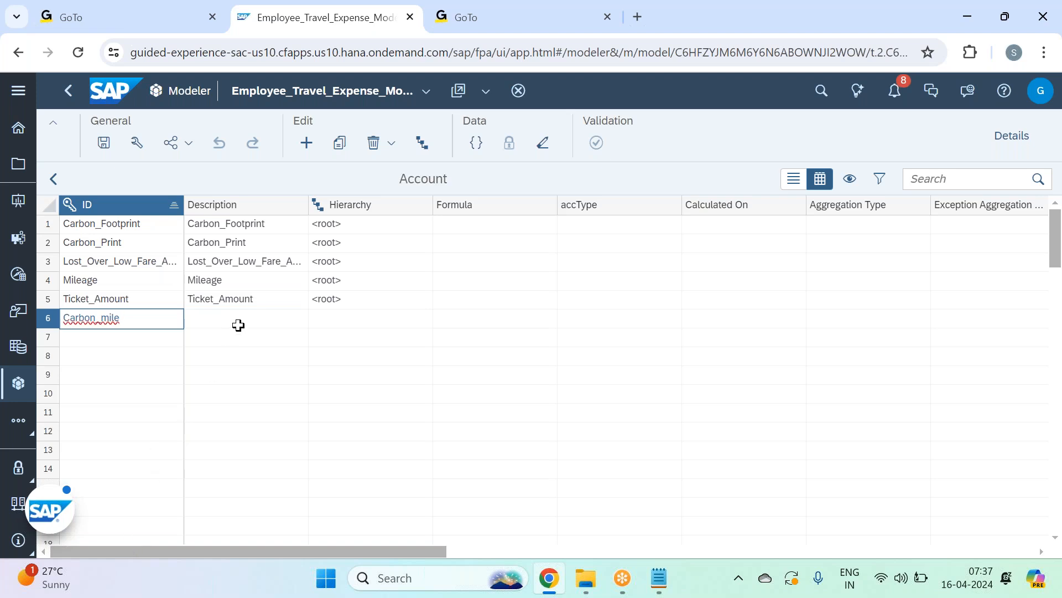
key("Tab")
type("ca")
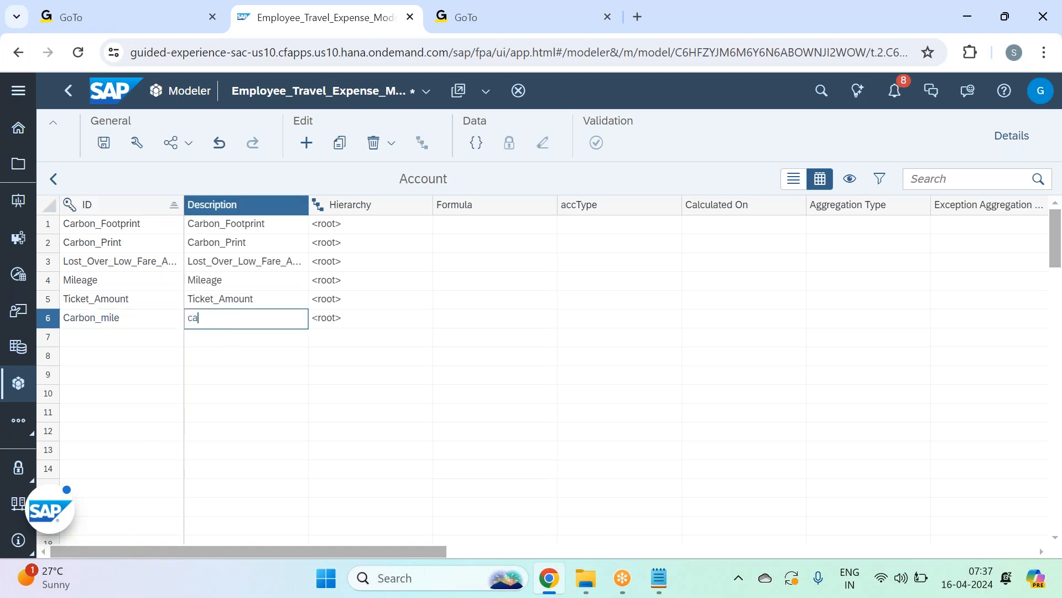
type("rbon")
key("BackSpace")
key("BackSpace")
key("BackSpace")
key("BackSpace")
key("BackSpace")
type("Carbon per mile")
Step: Give the Carbon_mile member the formula [Carbon_Footprint] / [Mileage]
left_click(553, 316)
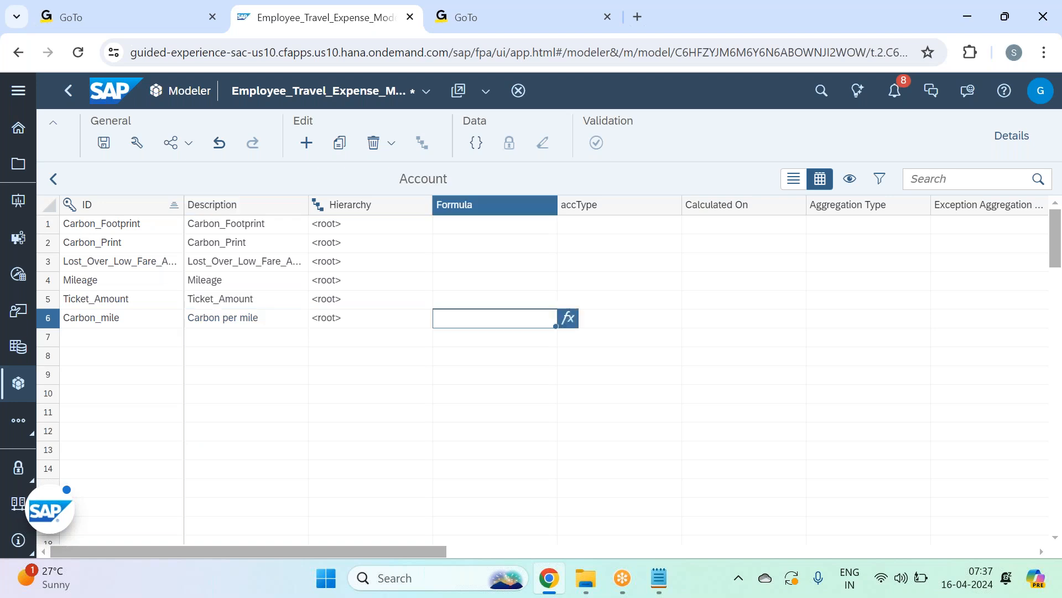
left_click(569, 320)
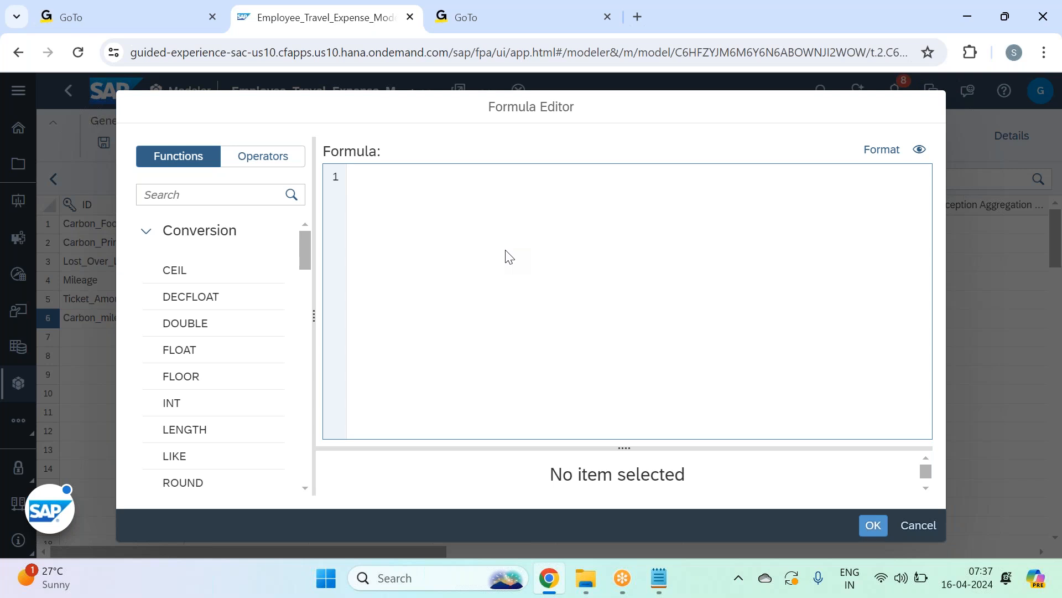
type("carbon")
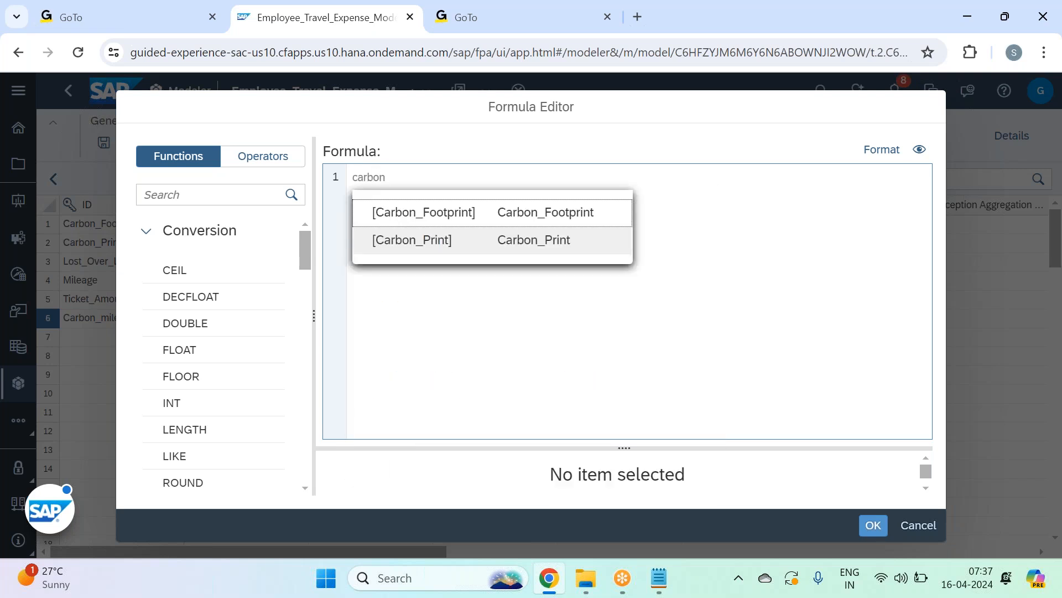
left_click(509, 212)
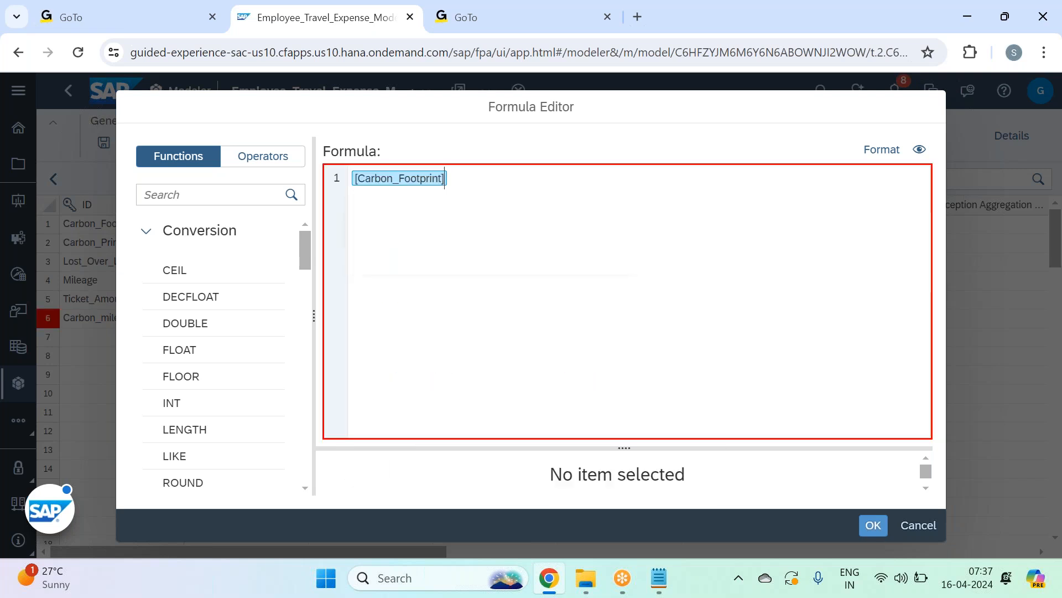
type("/ mile")
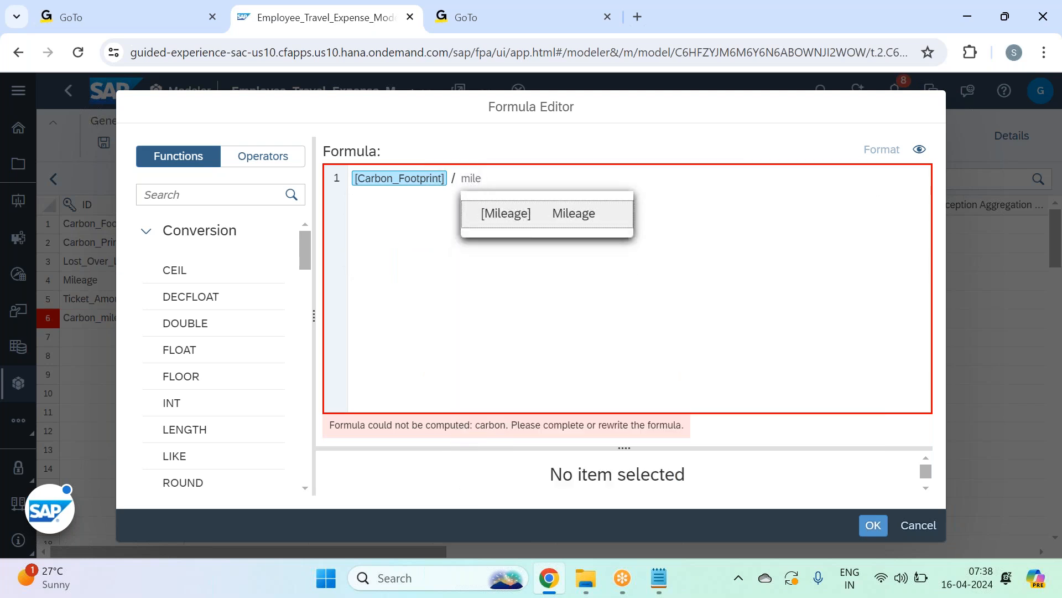
key("Return")
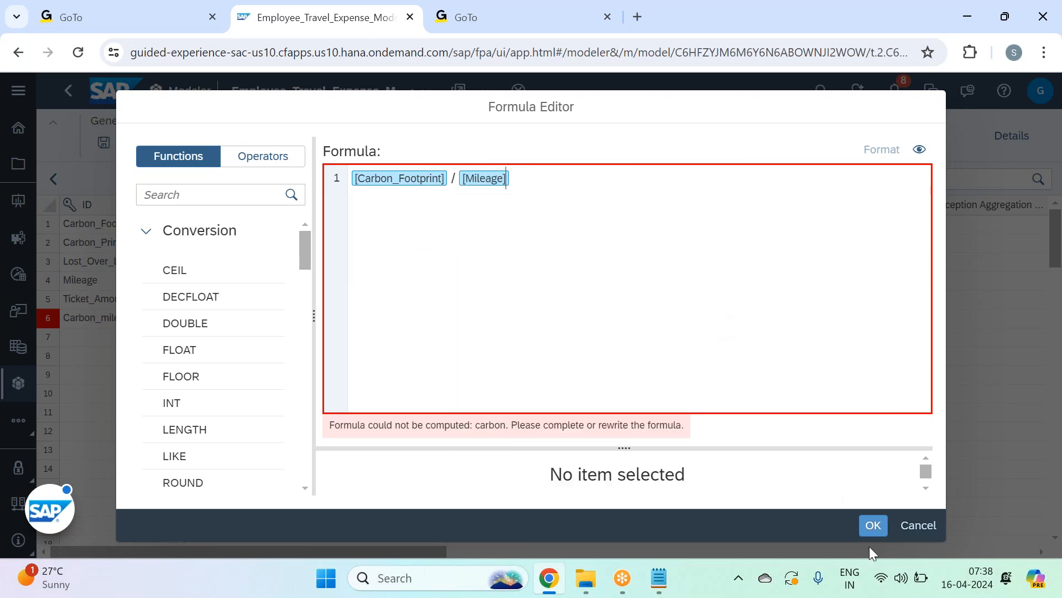
left_click(874, 525)
left_click(712, 410)
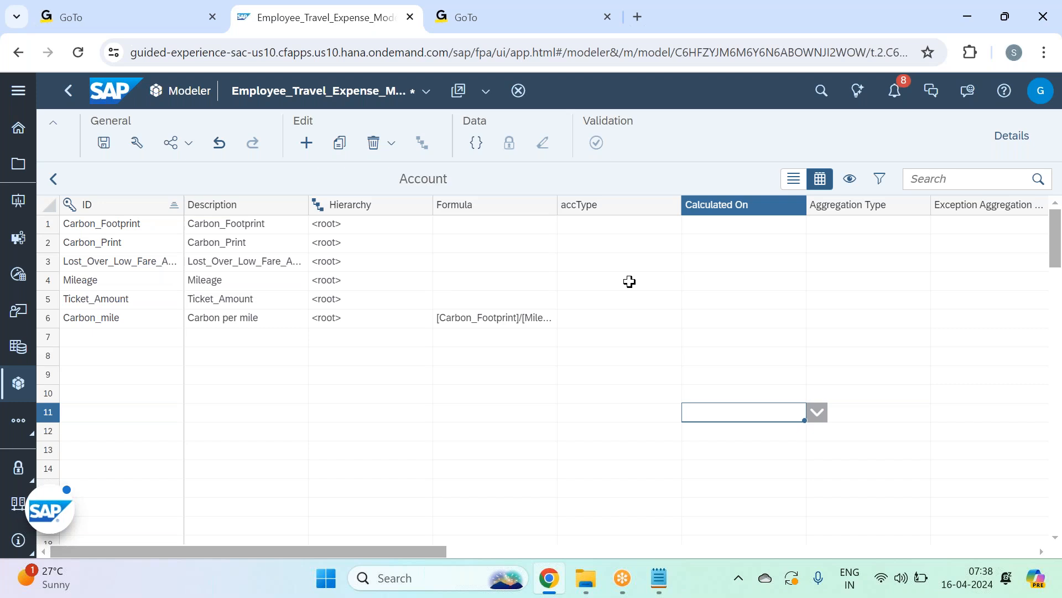
left_click(502, 315)
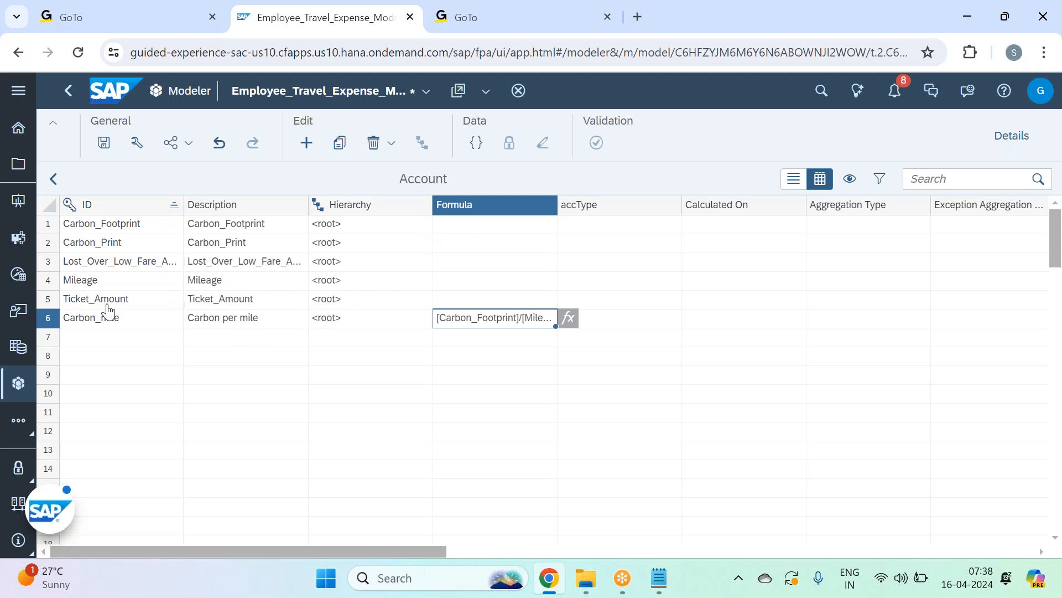
left_click(48, 322)
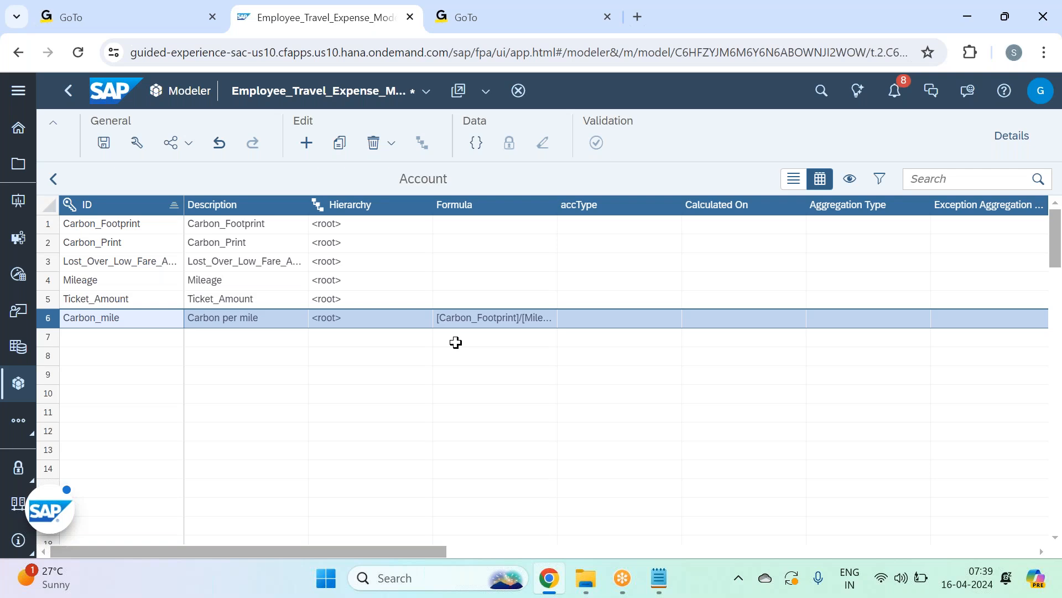
left_click(386, 395)
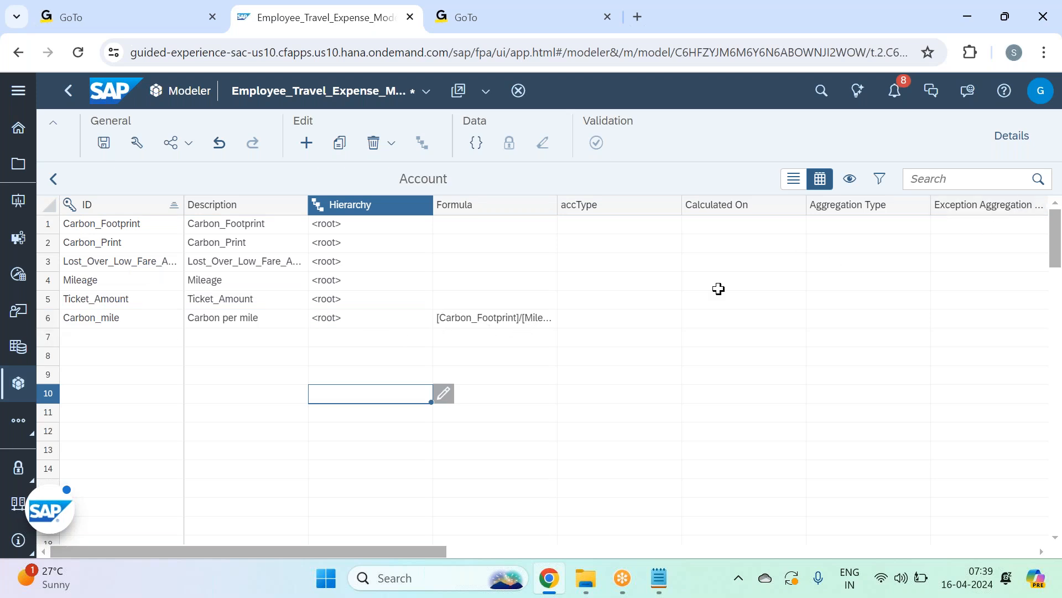
Step: Set the Aggregation Type of the Carbon_Footprint and Carbon_Print accounts to Sum
left_click_drag(430, 550, 512, 553)
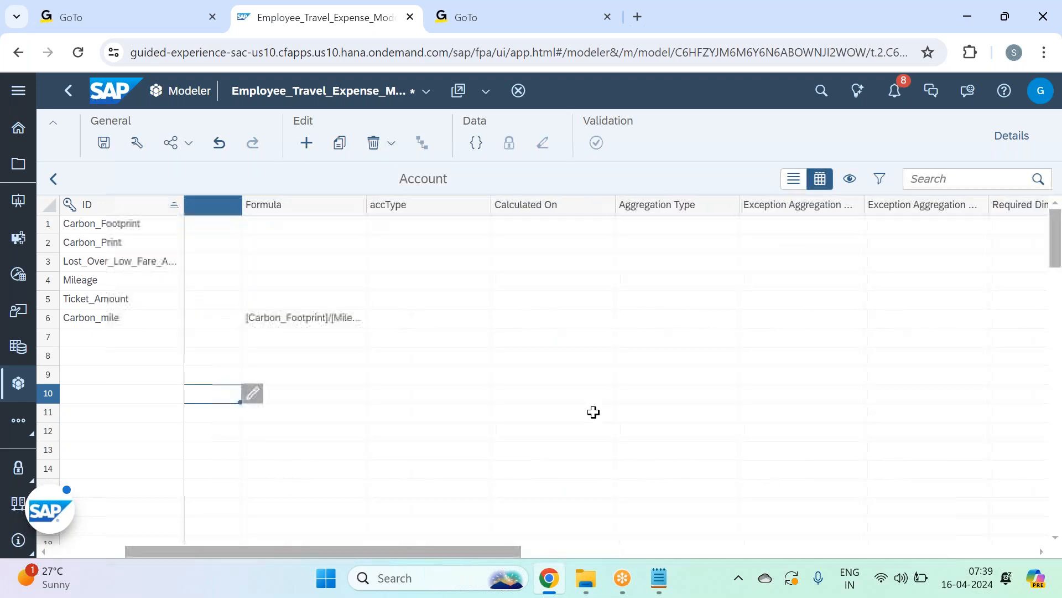
left_click(647, 223)
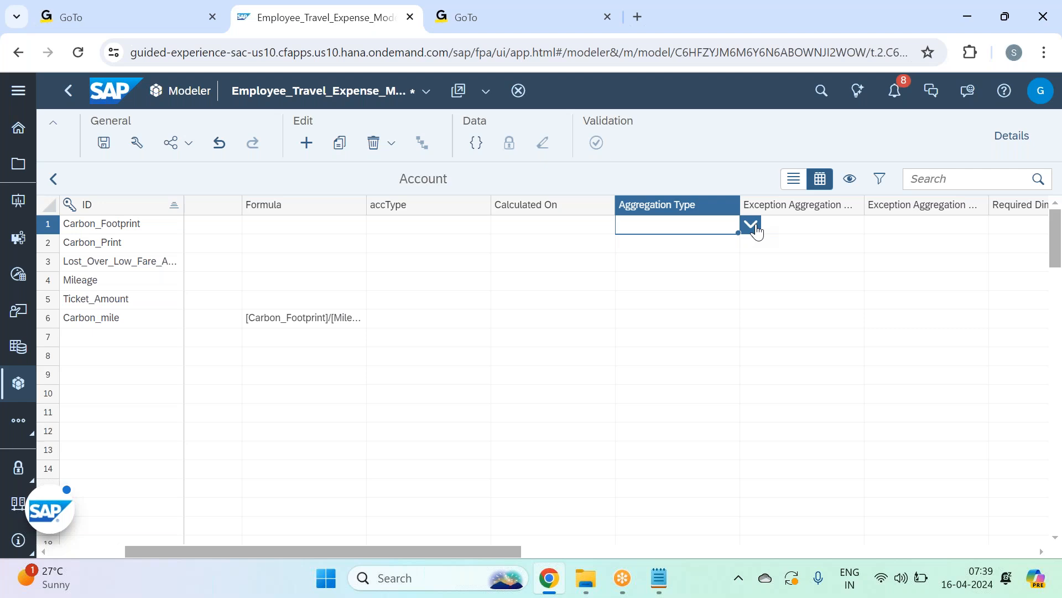
left_click(752, 225)
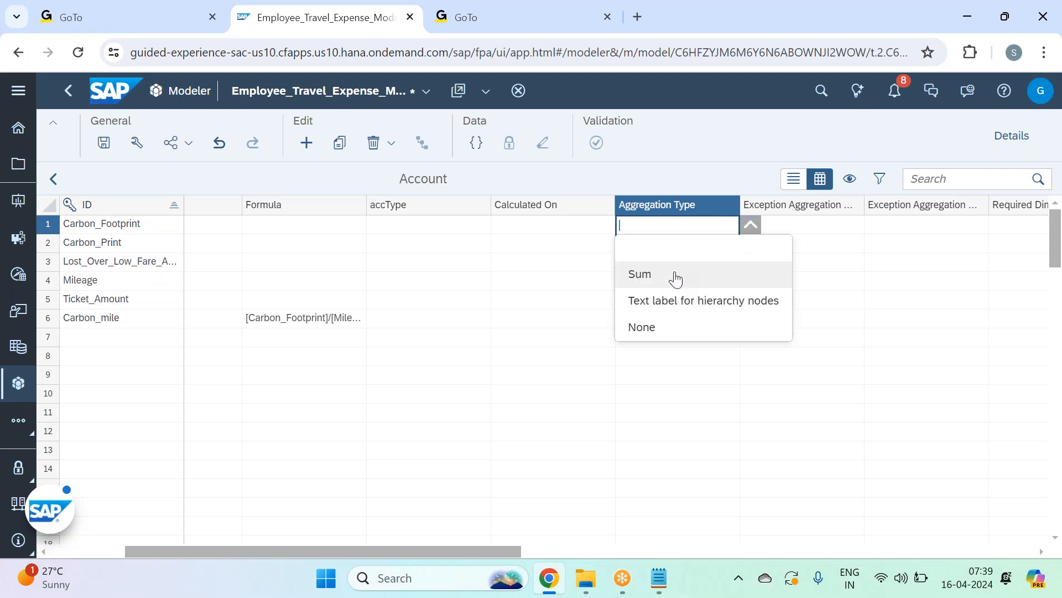
left_click(664, 270)
left_click(653, 248)
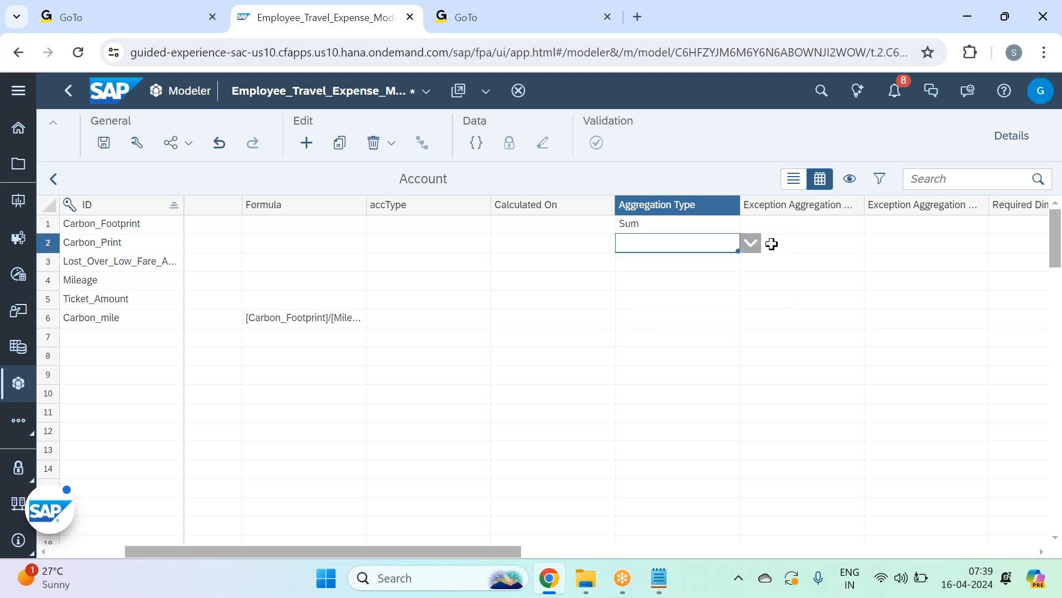
left_click(750, 243)
left_click(689, 294)
left_click(654, 263)
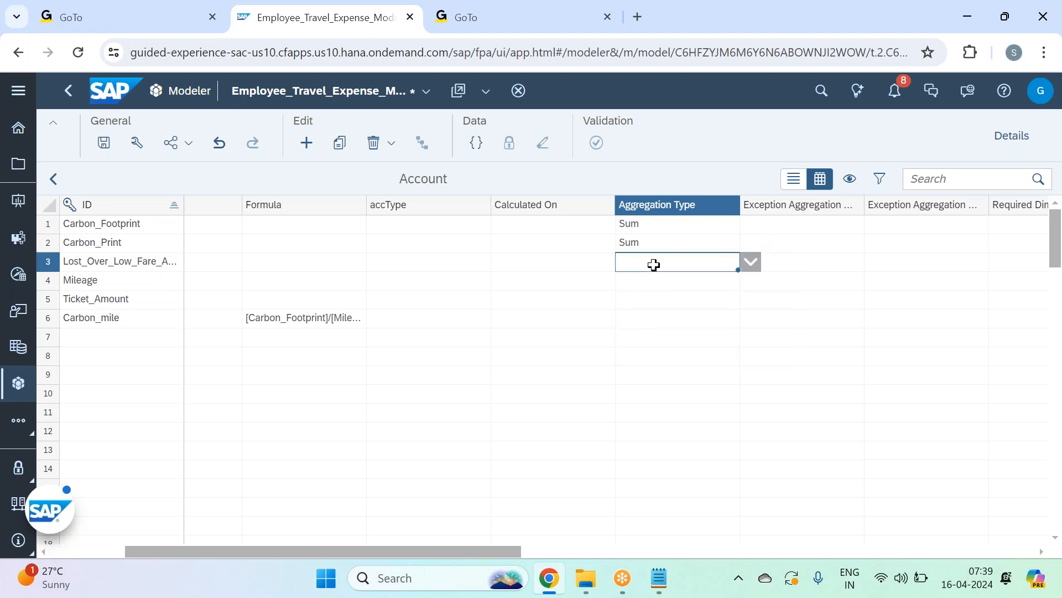
left_click(757, 265)
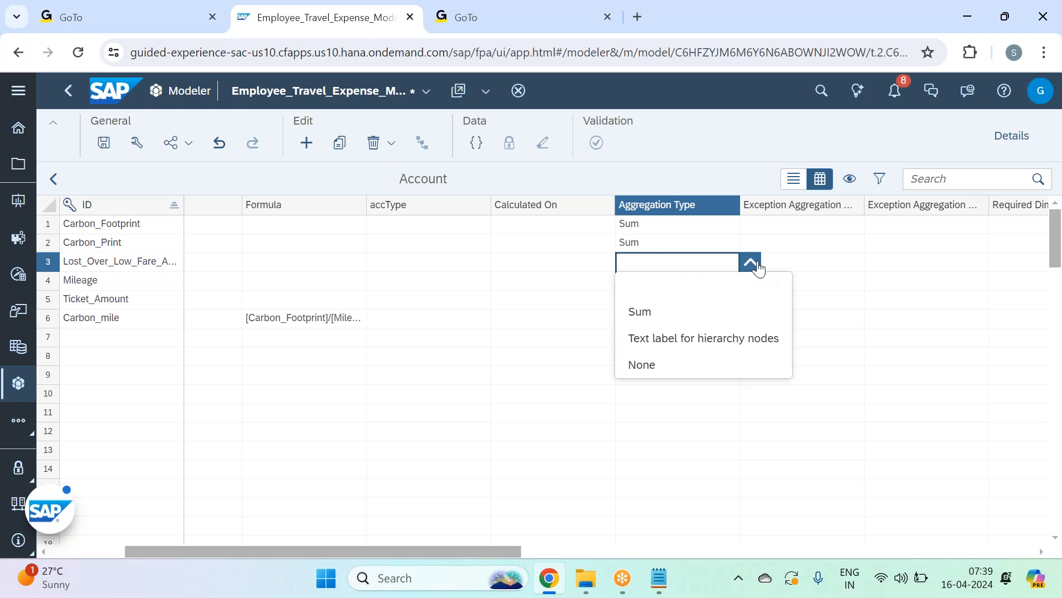
left_click(825, 260)
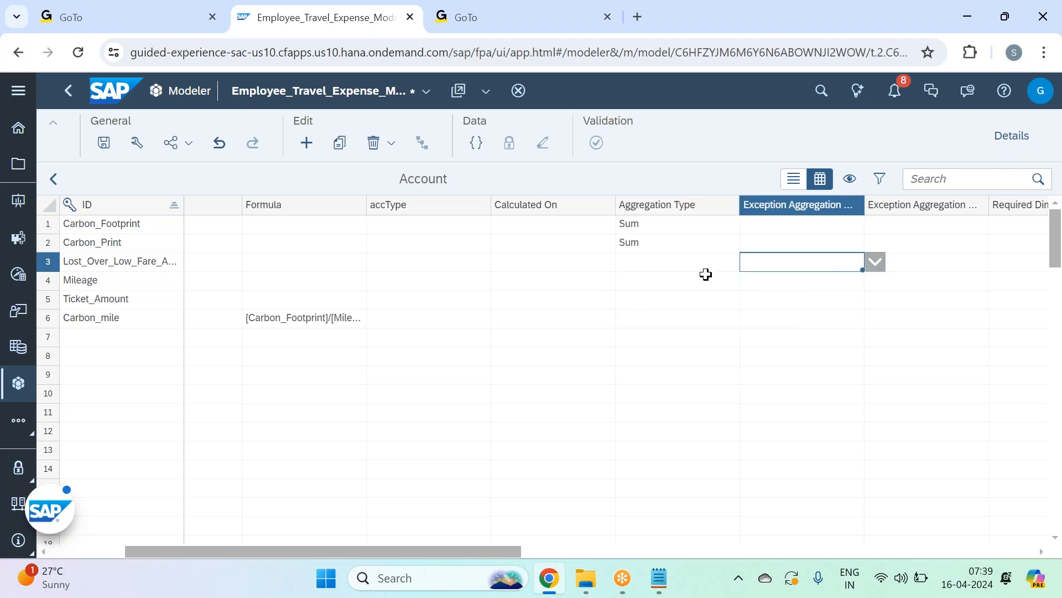
Step: Give the Lost_Over_Low_Fare account the exception aggregation type Average with Advance_Purchase_Group as its exception aggregation dimension
left_click(632, 266)
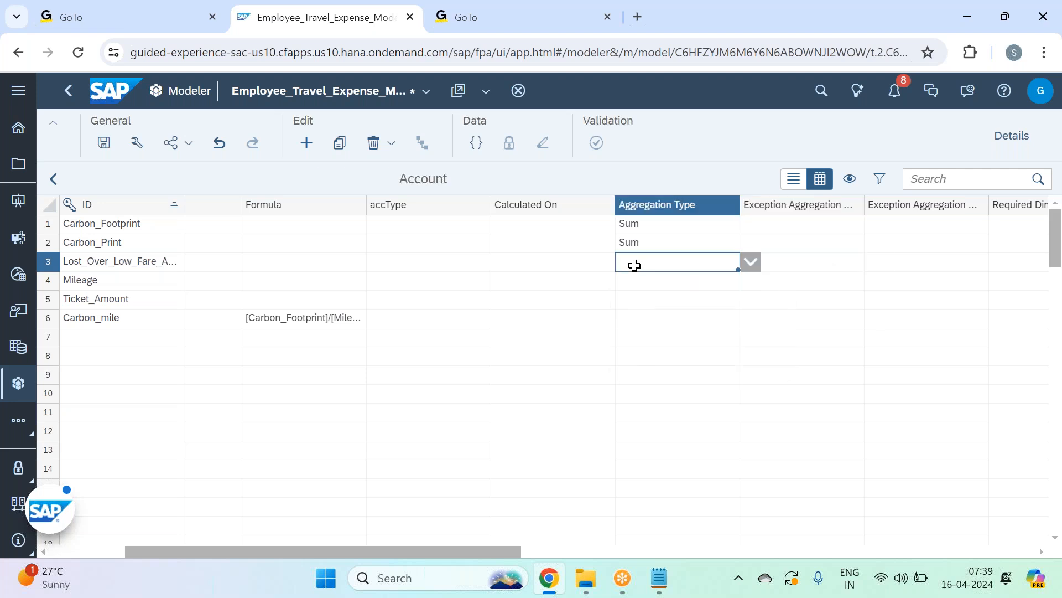
left_click(794, 263)
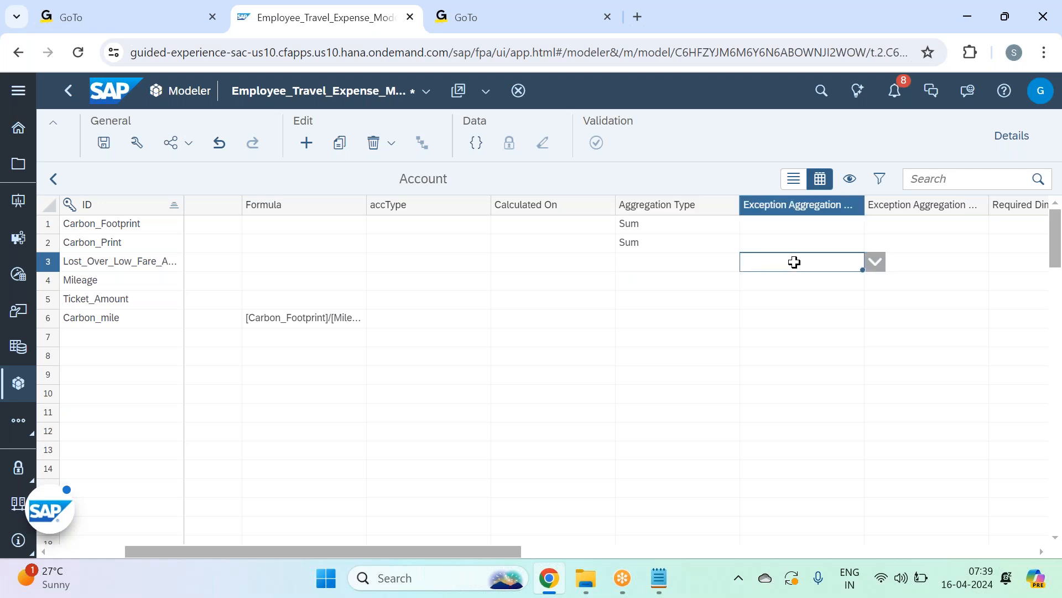
left_click(879, 263)
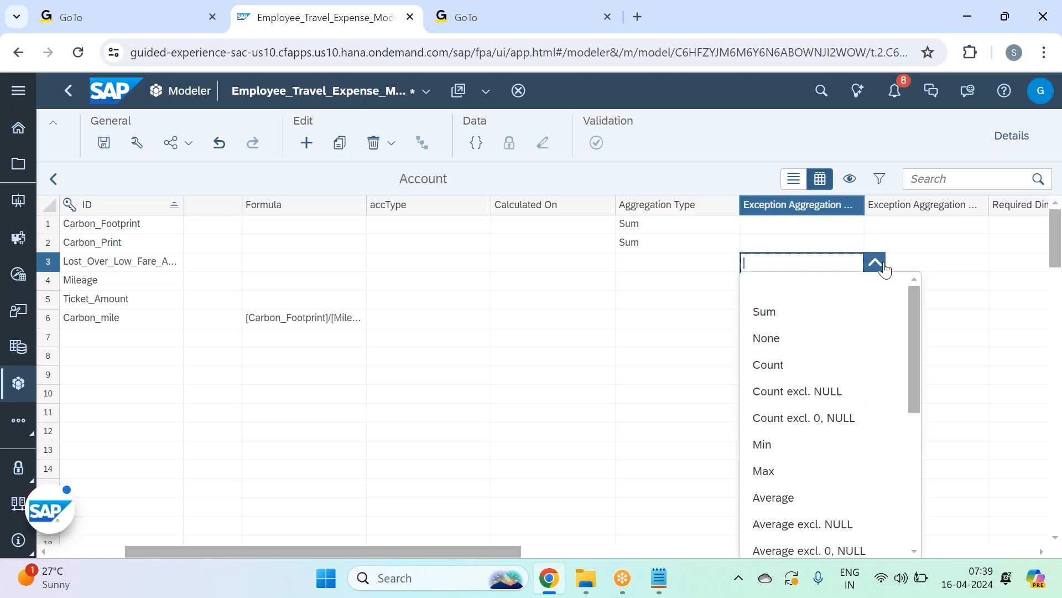
left_click(806, 500)
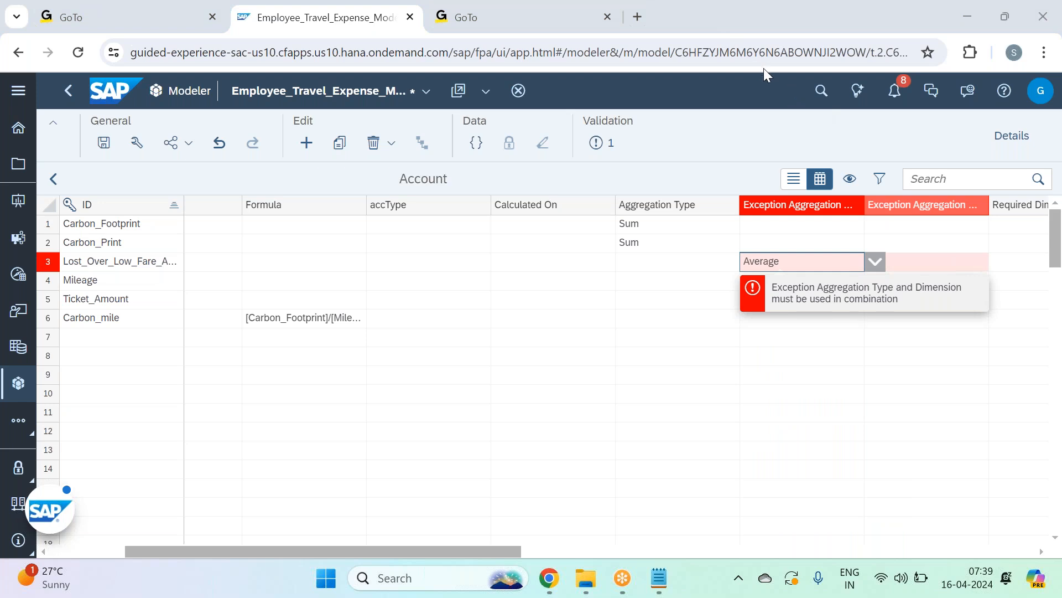
left_click(917, 260)
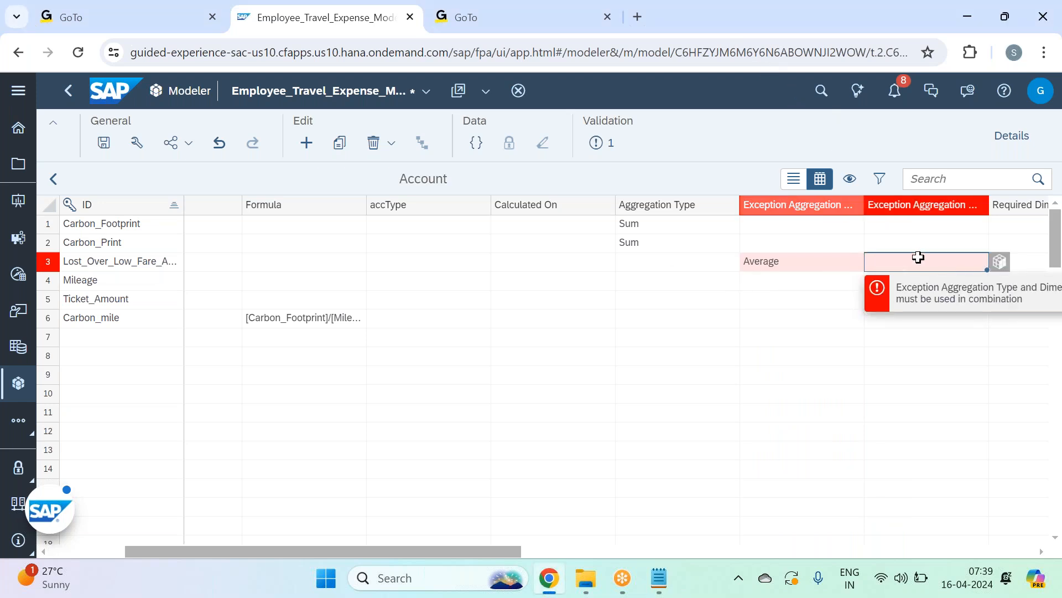
left_click(1000, 262)
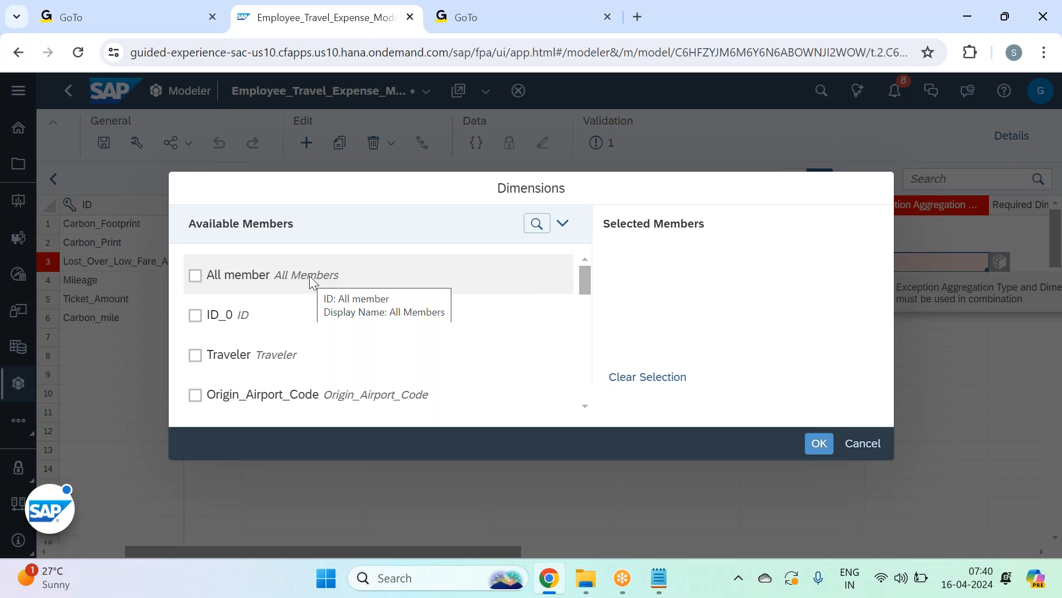
scroll(354, 330, "down", 5)
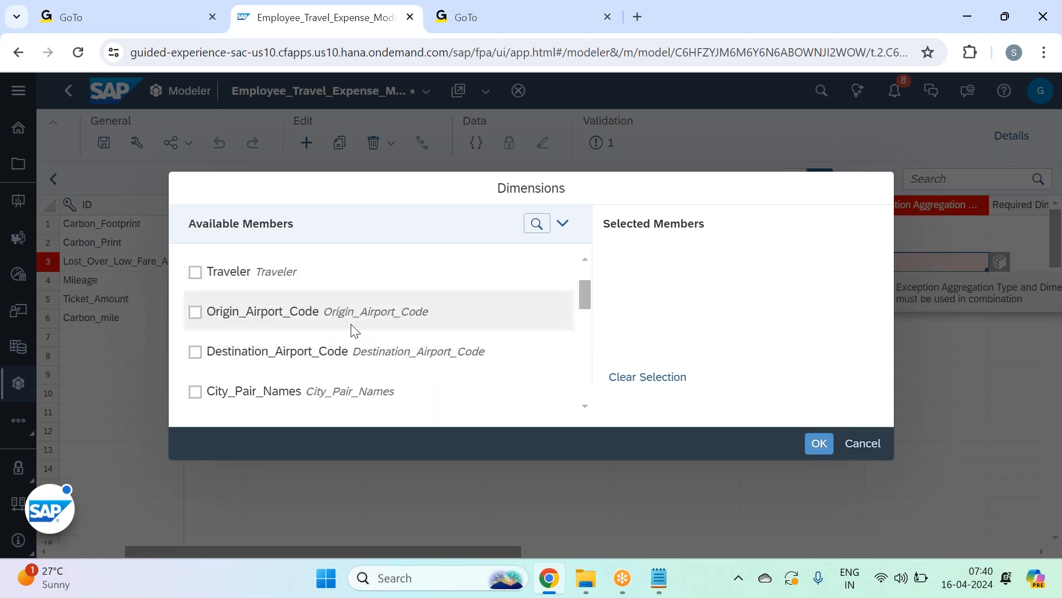
left_click(363, 304)
left_click(820, 453)
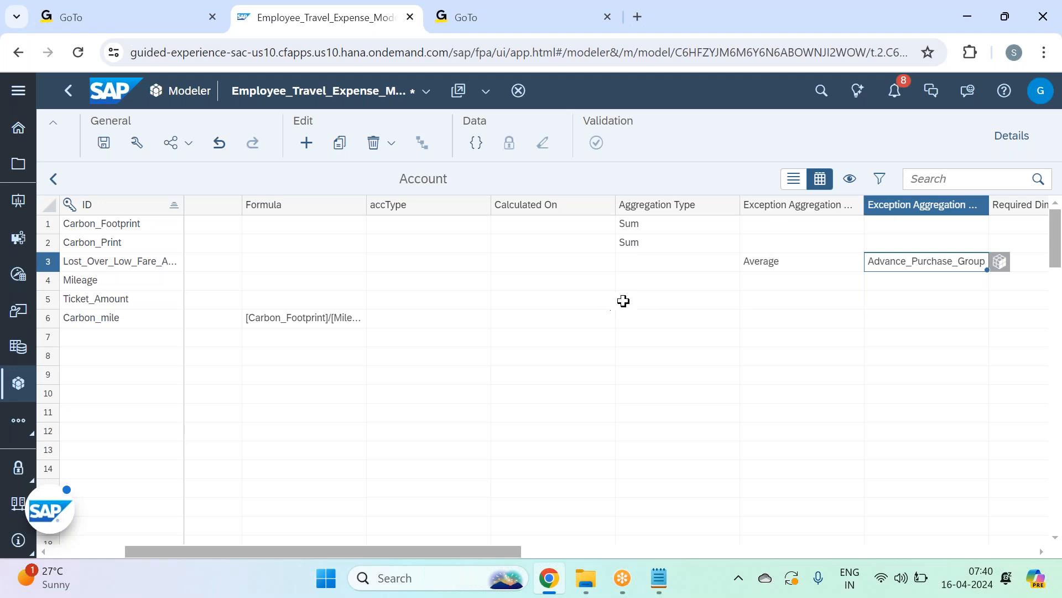
Step: Set the Aggregation Type of the Mileage and Ticket_Amount accounts to Sum
left_click(658, 283)
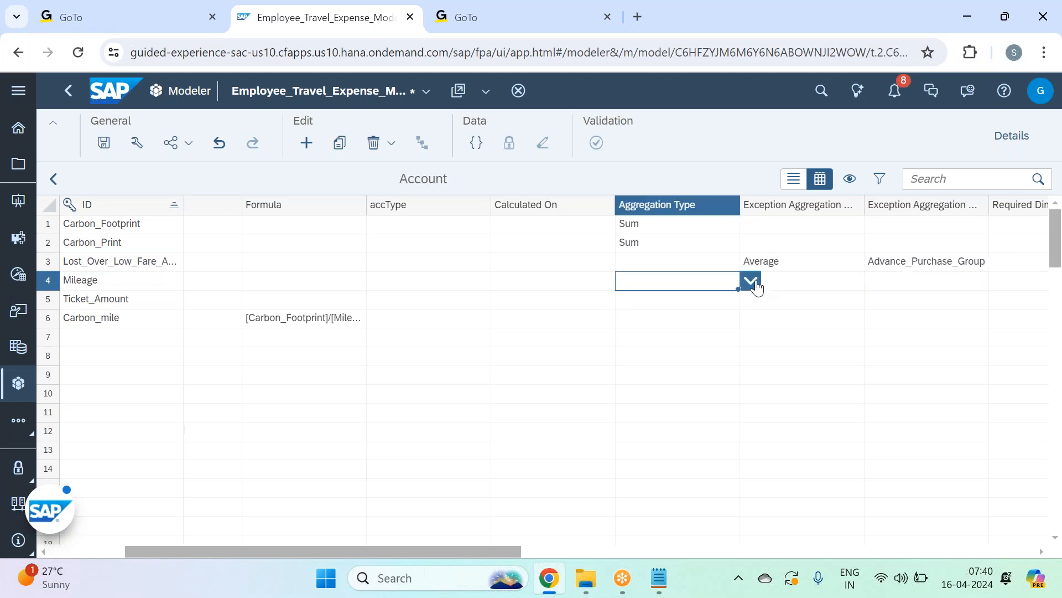
left_click(753, 283)
left_click(693, 328)
left_click(667, 301)
left_click(750, 300)
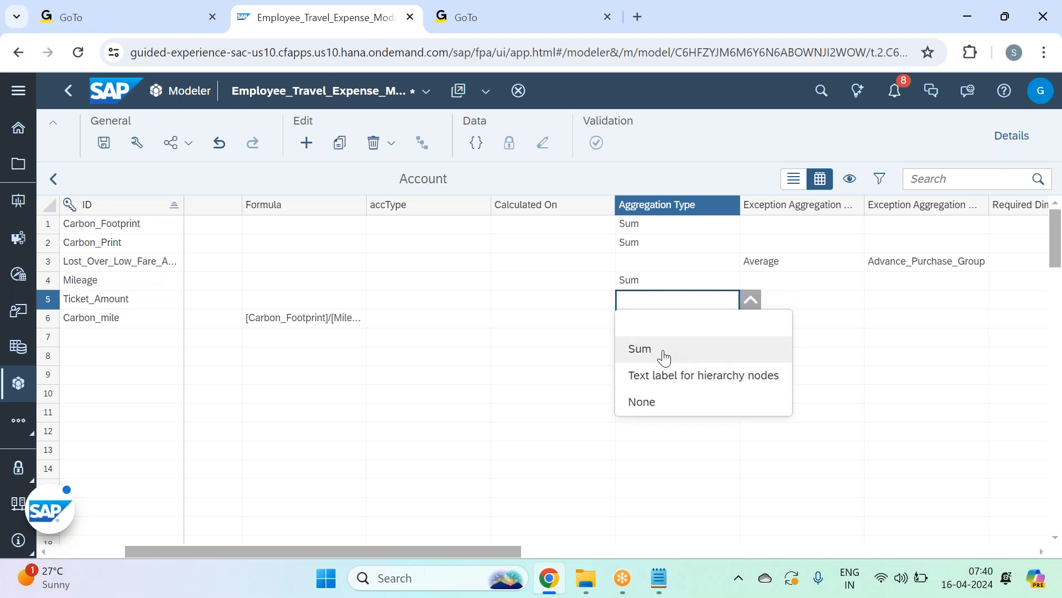
left_click(663, 351)
Step: Try to set the Aggregation Type of the Carbon_mile account to Sum, and clear it again
left_click(662, 319)
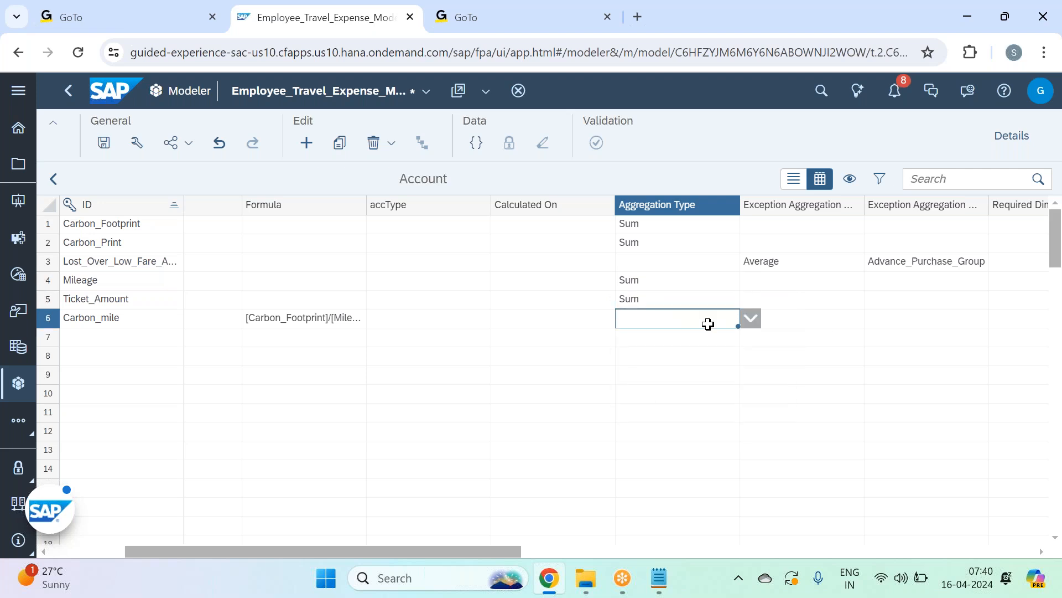
left_click(750, 320)
left_click(698, 369)
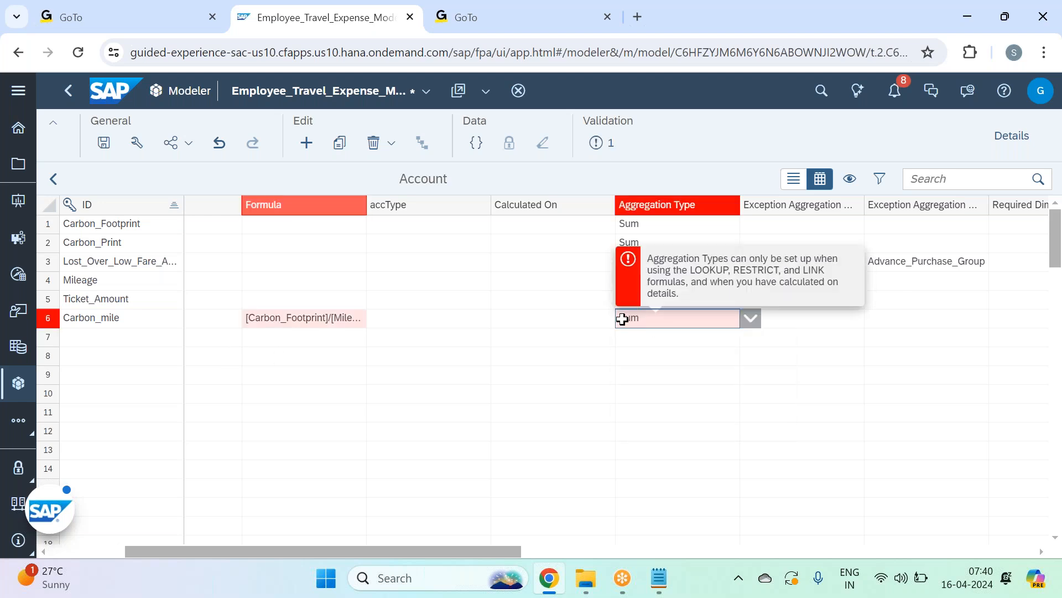
left_click(752, 325)
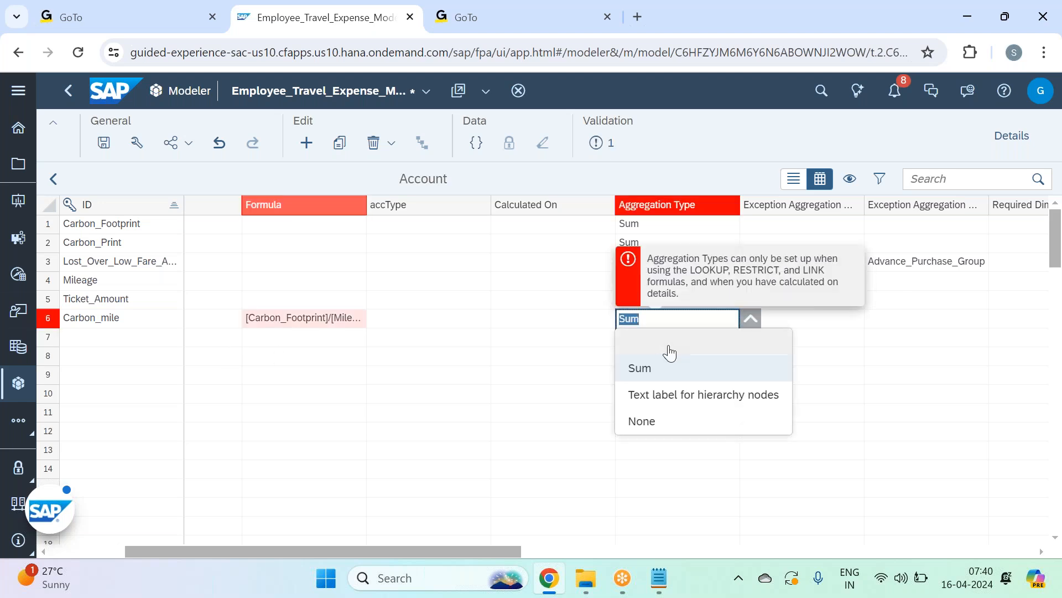
key("BackSpace")
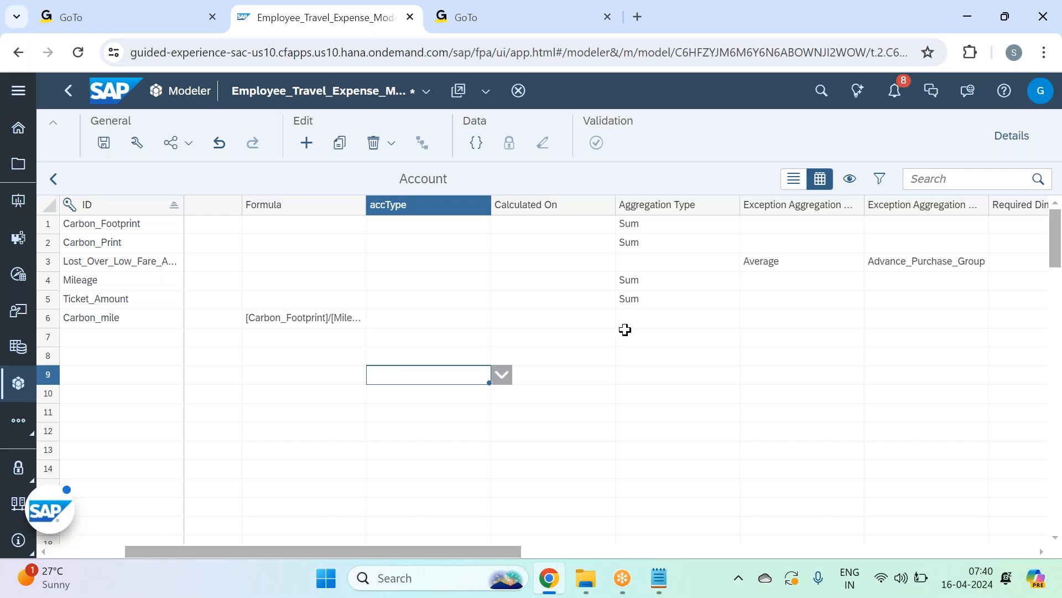
left_click(718, 313)
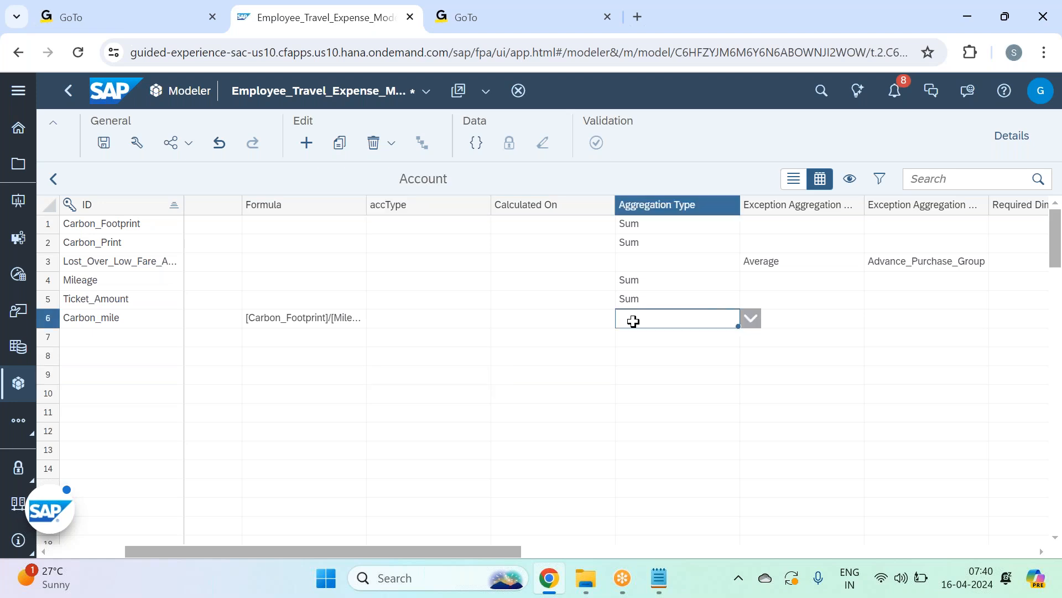
Step: Set the Carbon_mile account's Scale to None and its Decimal Places to 2
left_click_drag(492, 545, 693, 536)
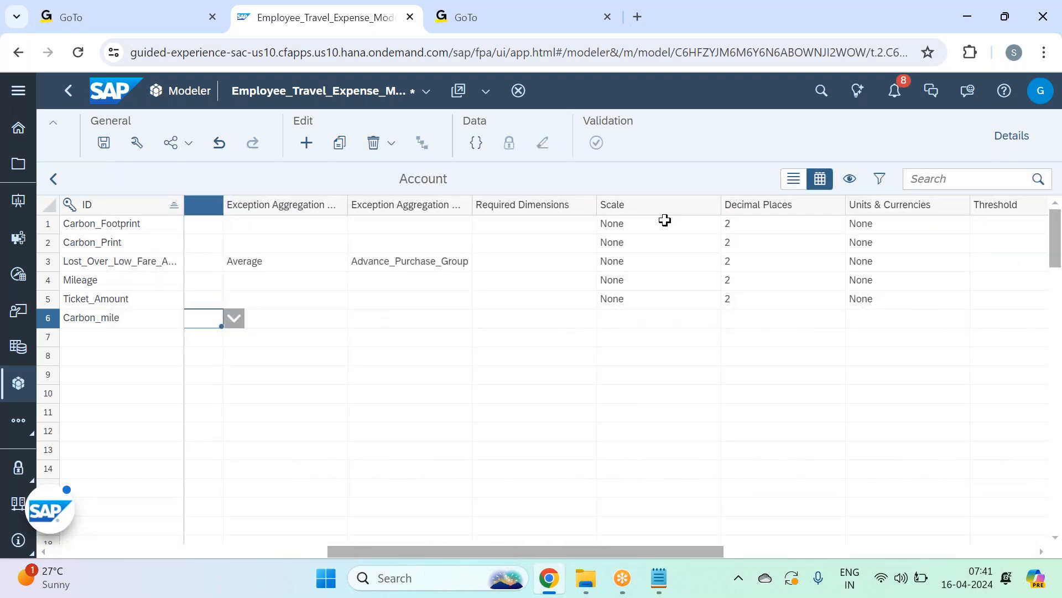
left_click_drag(657, 221, 661, 317)
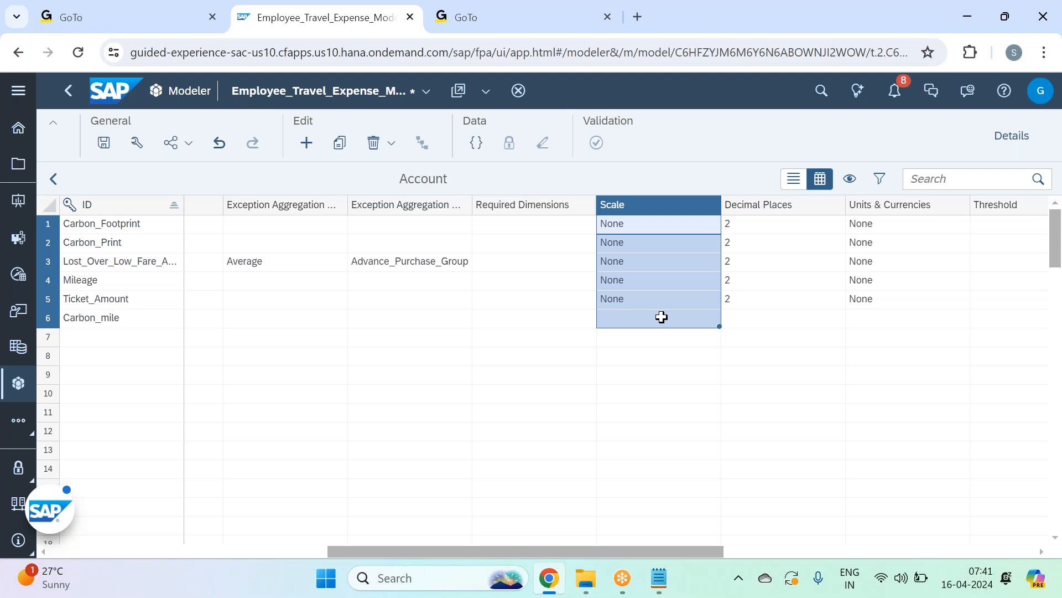
double_click(647, 314)
left_click(732, 321)
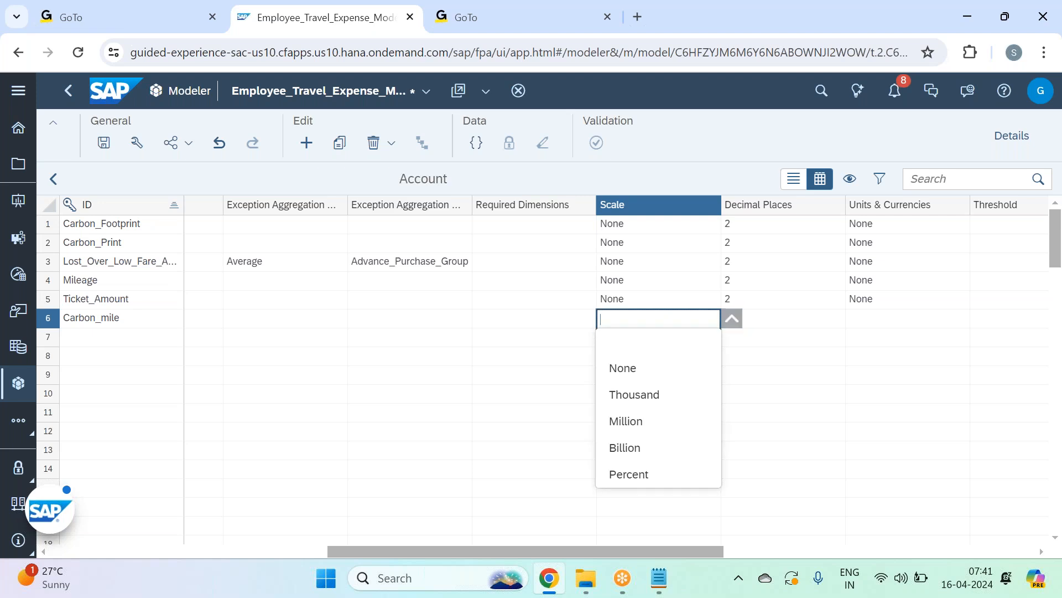
left_click(681, 371)
left_click(780, 319)
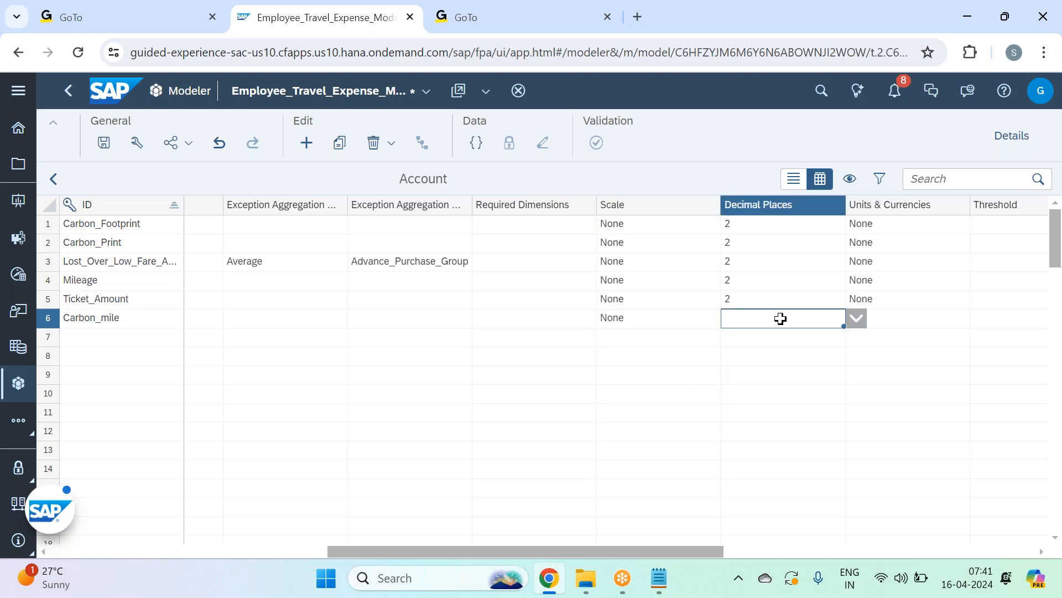
type("2")
left_click(776, 410)
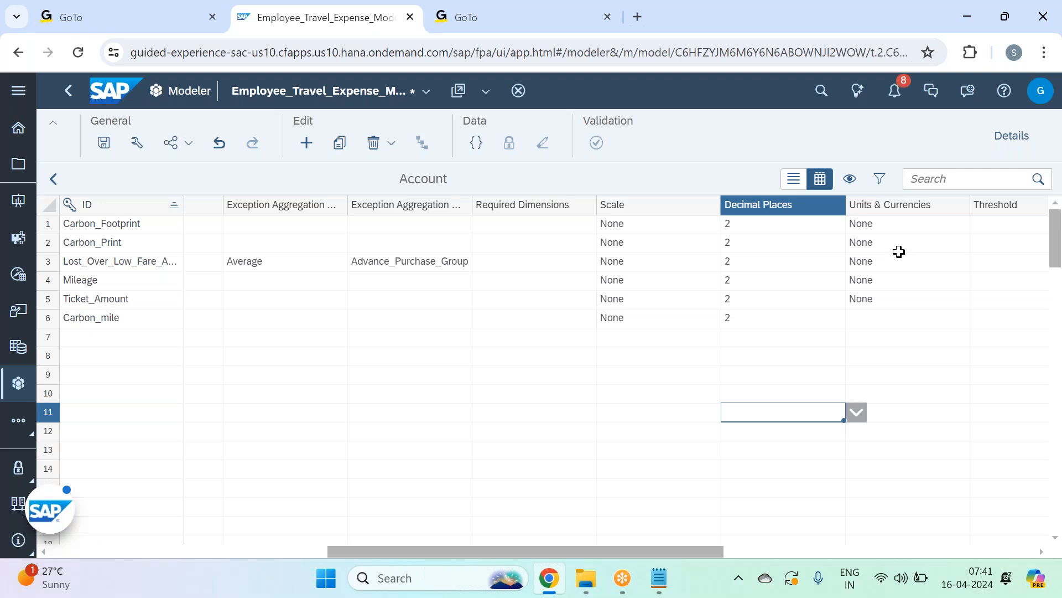
Step: Set Units & Currencies to Currency for the Lost_Over_Low_Fare and Ticket_Amount accounts
left_click(900, 252)
left_click(898, 256)
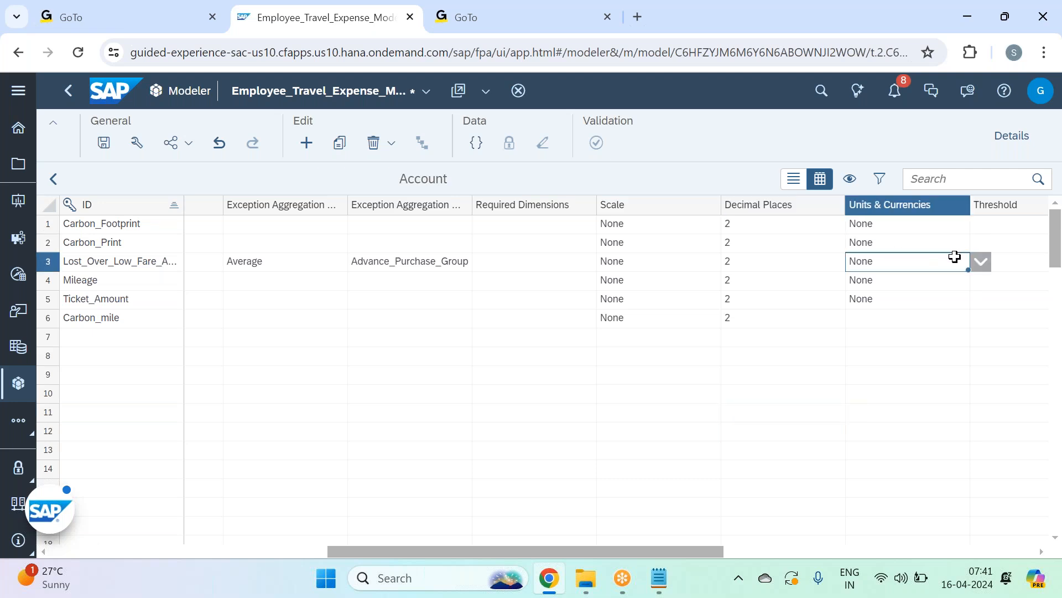
left_click(981, 265)
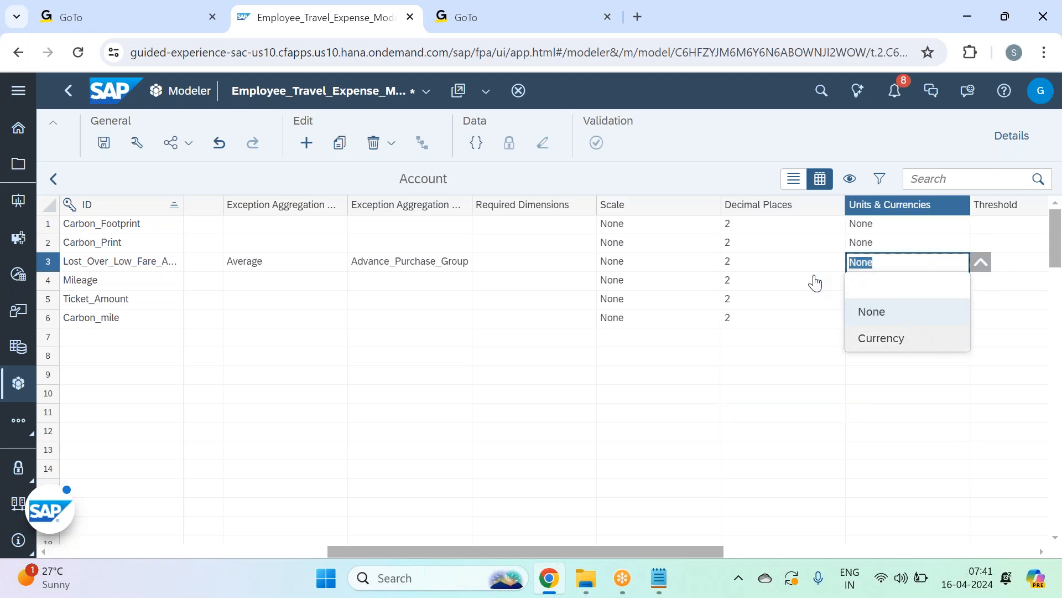
left_click(884, 337)
left_click(899, 299)
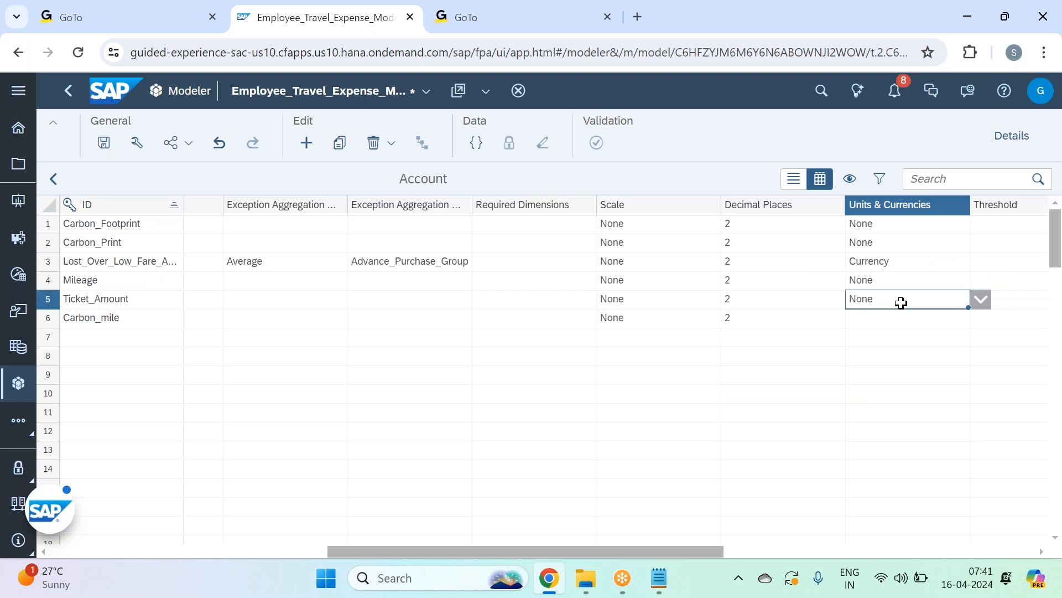
left_click(982, 300)
left_click(902, 375)
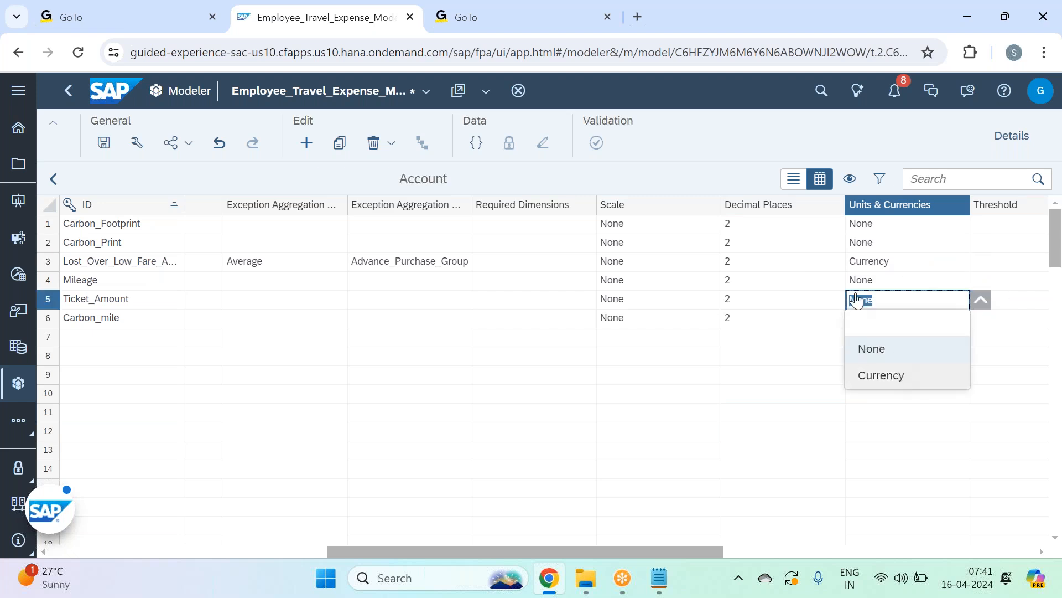
Step: Set Units & Currencies to None for the Carbon_mile account
left_click(881, 313)
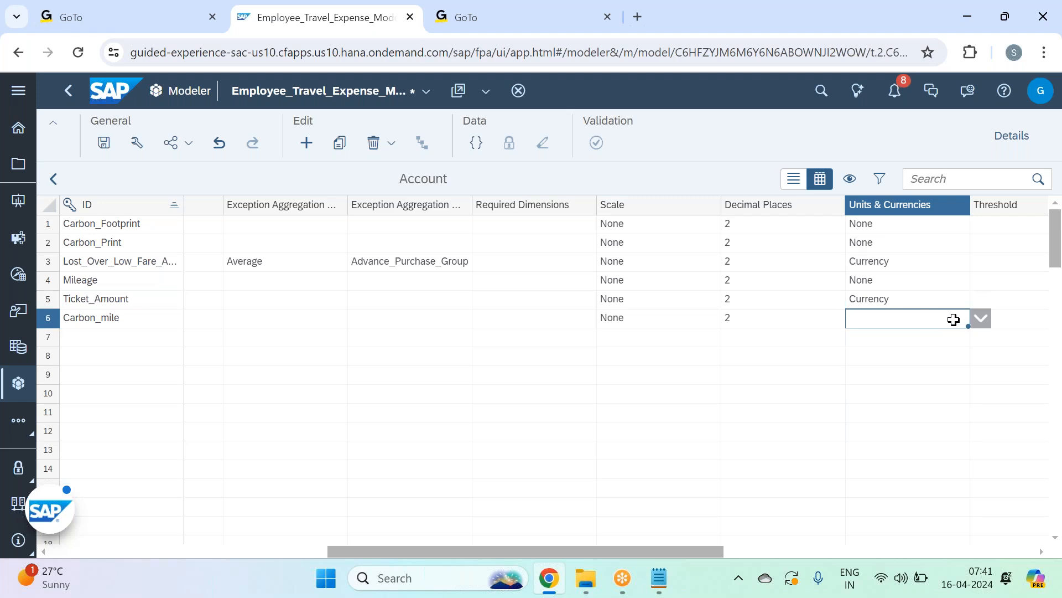
left_click(980, 321)
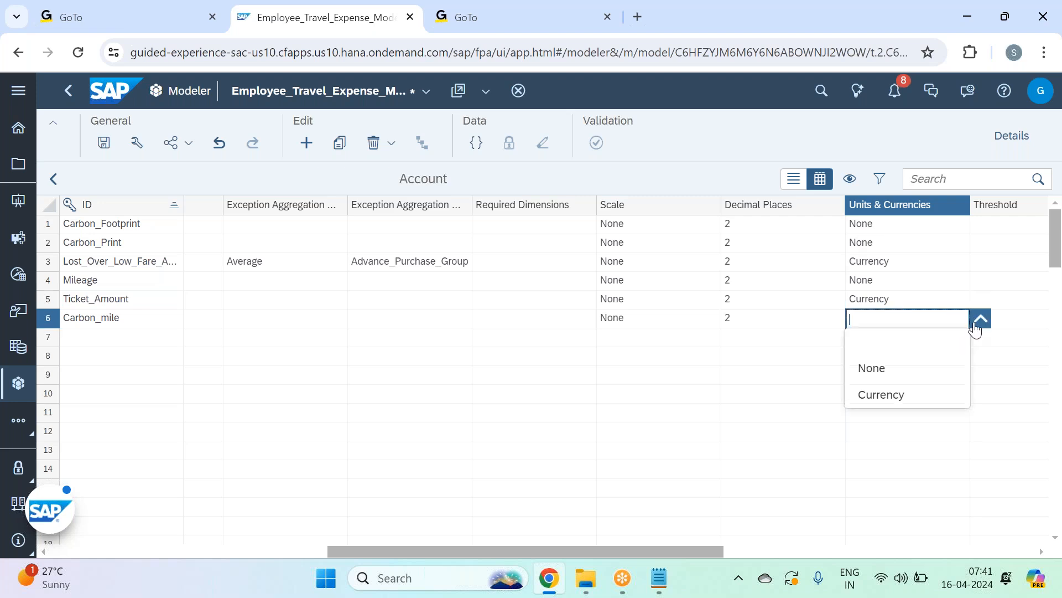
left_click(911, 374)
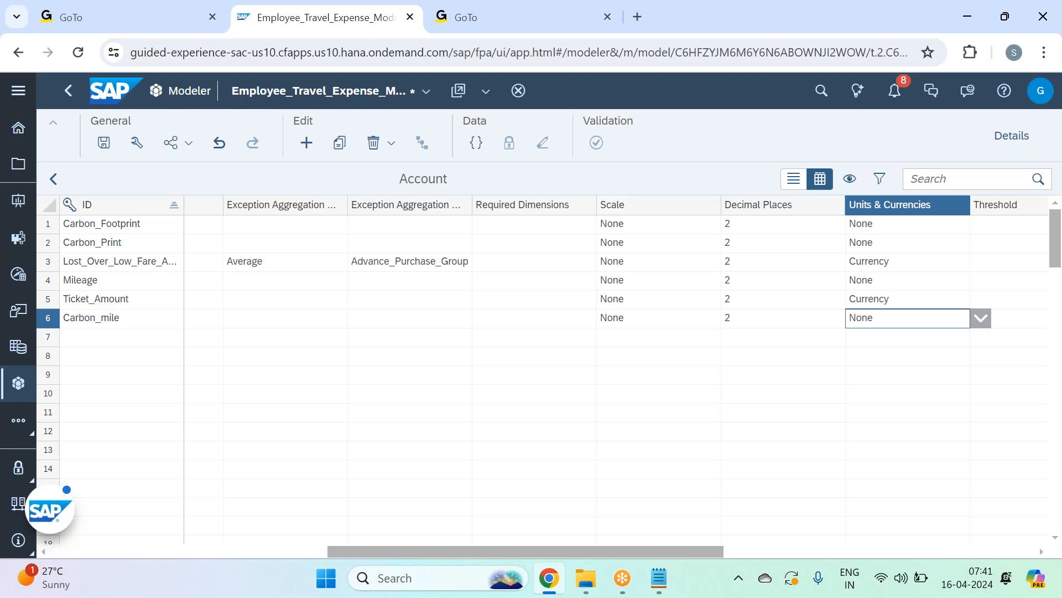
Step: Set the Carbon_Print account's Hide property to Hidden and save the model
left_click_drag(676, 546, 768, 551)
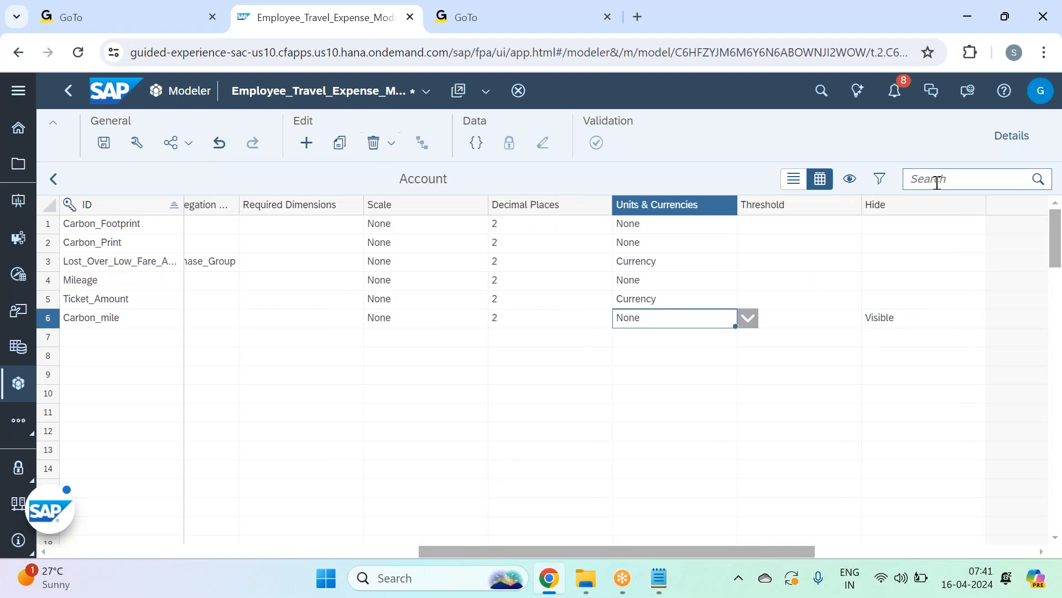
left_click(913, 238)
left_click(997, 245)
left_click(931, 293)
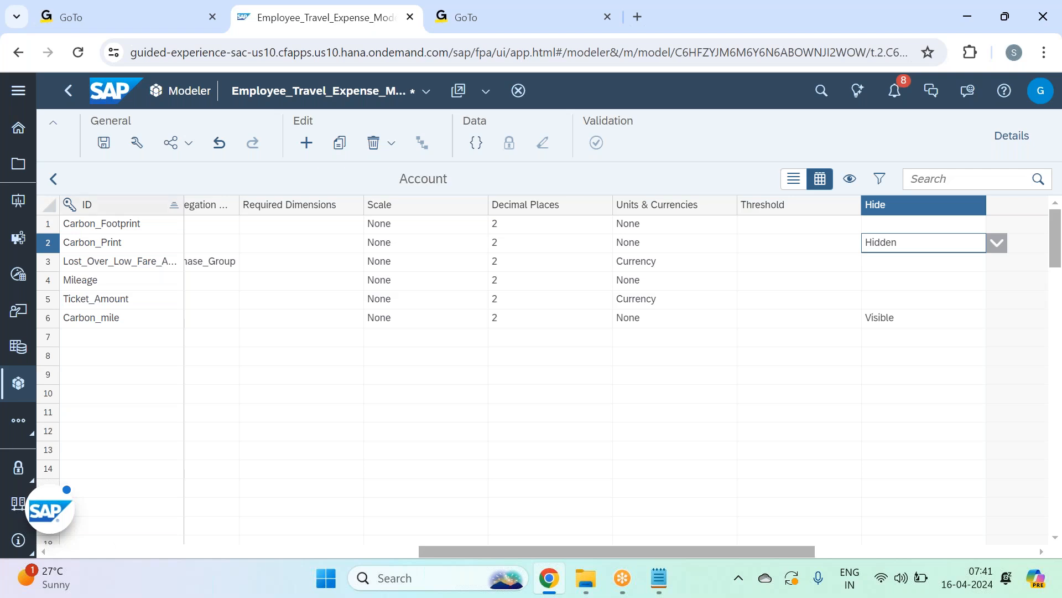
left_click(104, 142)
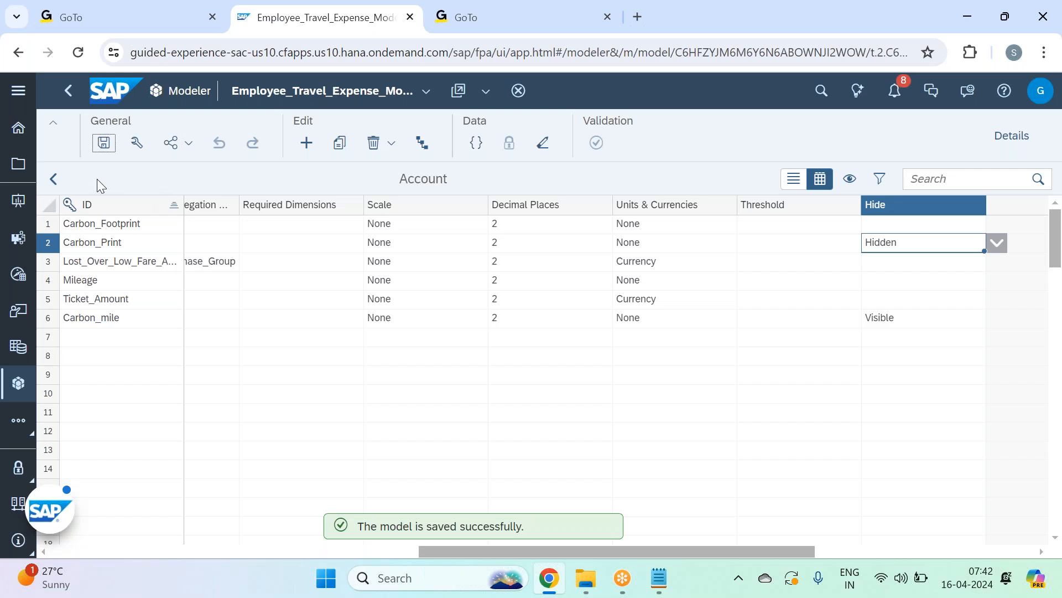
Step: Open the model preferences and examine the General Settings, Access and Privacy, and Date Settings sections
left_click(52, 183)
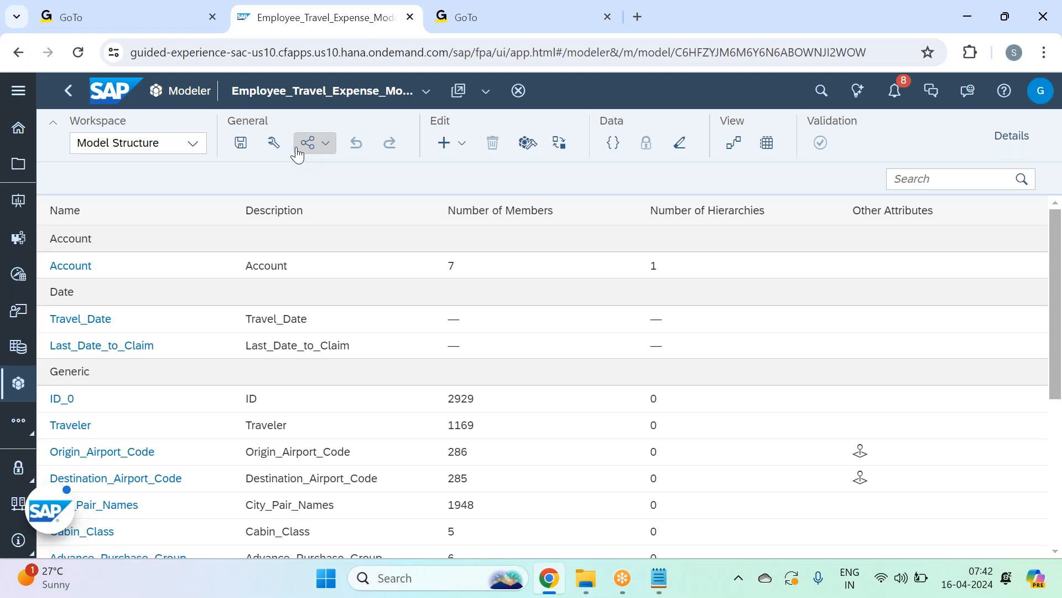
left_click(275, 145)
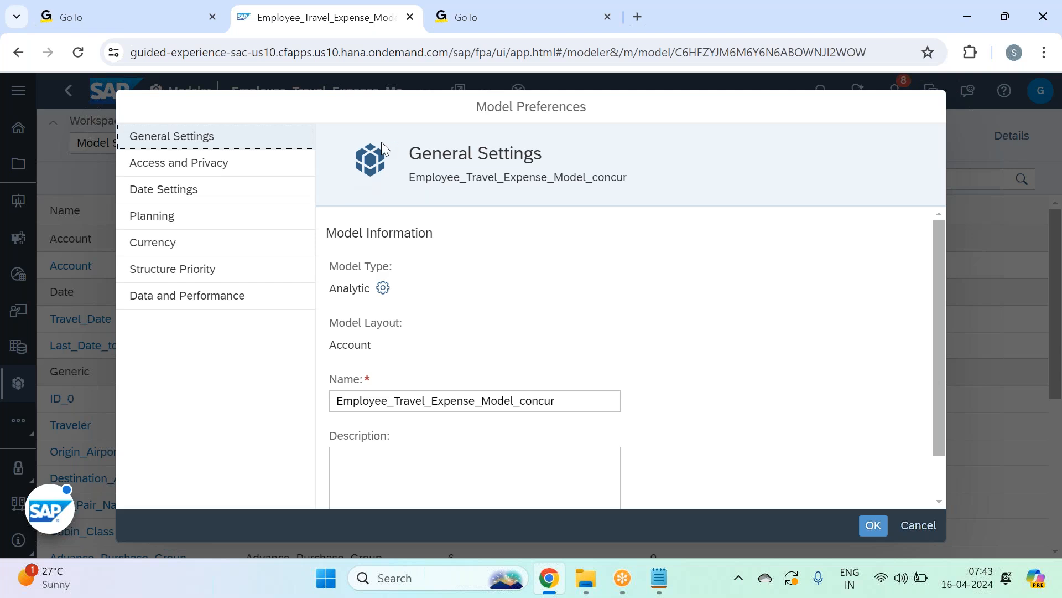
scroll(576, 387, "down", 1)
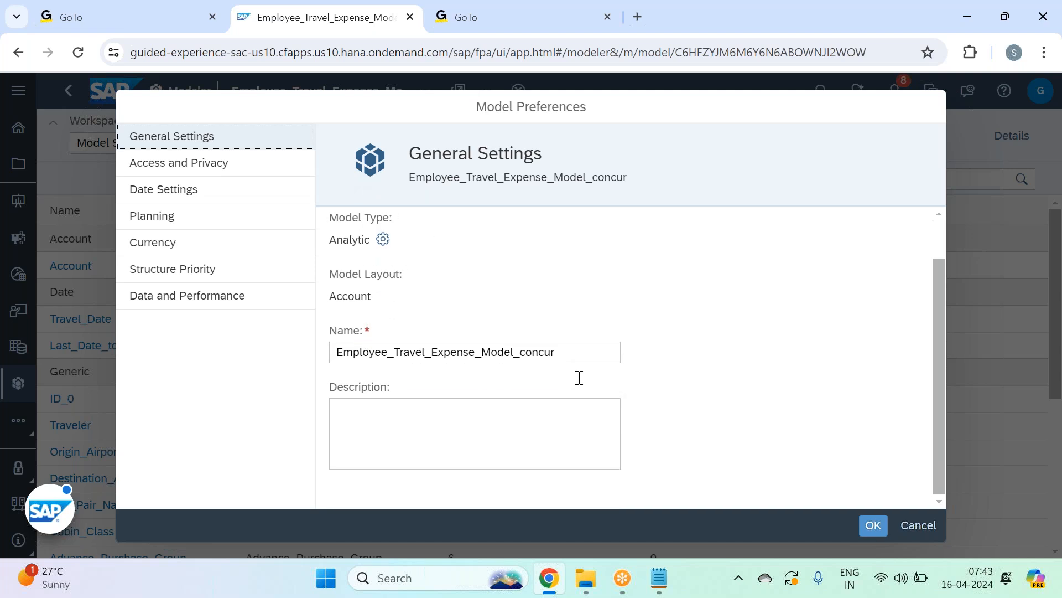
left_click(462, 408)
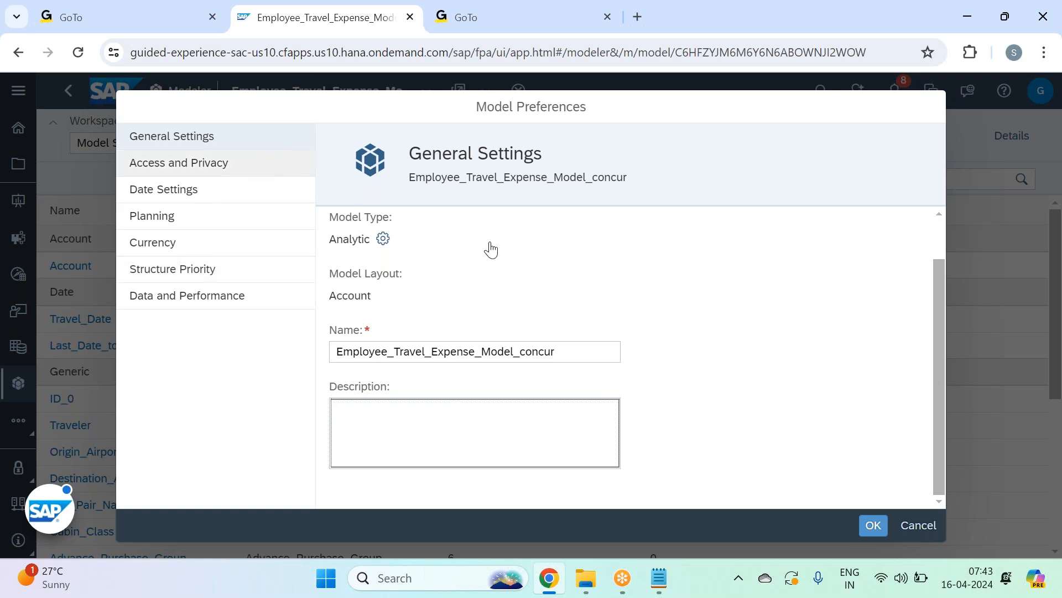
scroll(589, 304, "down", 1)
scroll(589, 304, "down", 3)
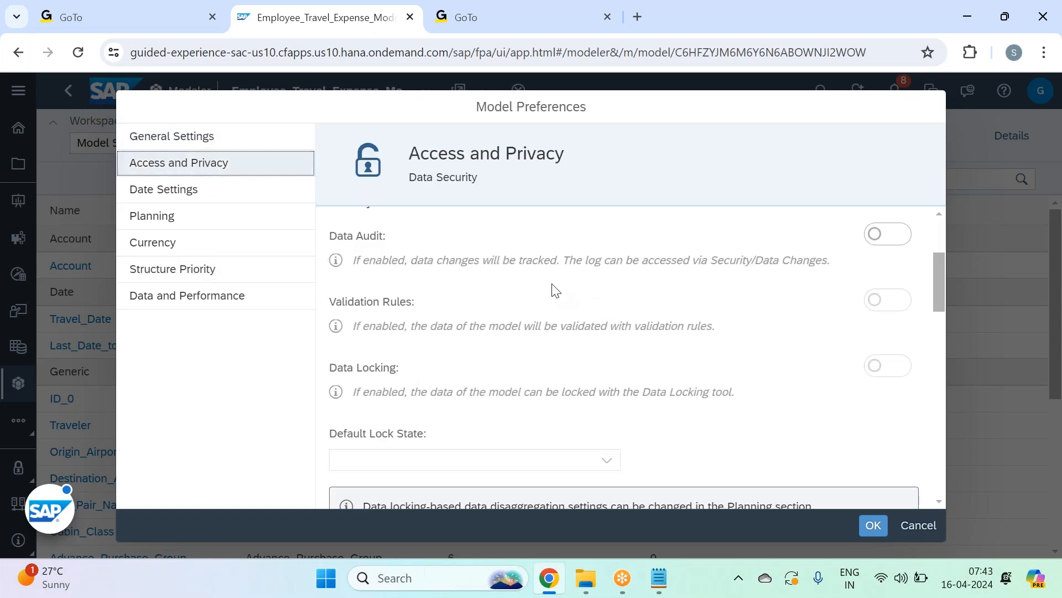
left_click(197, 191)
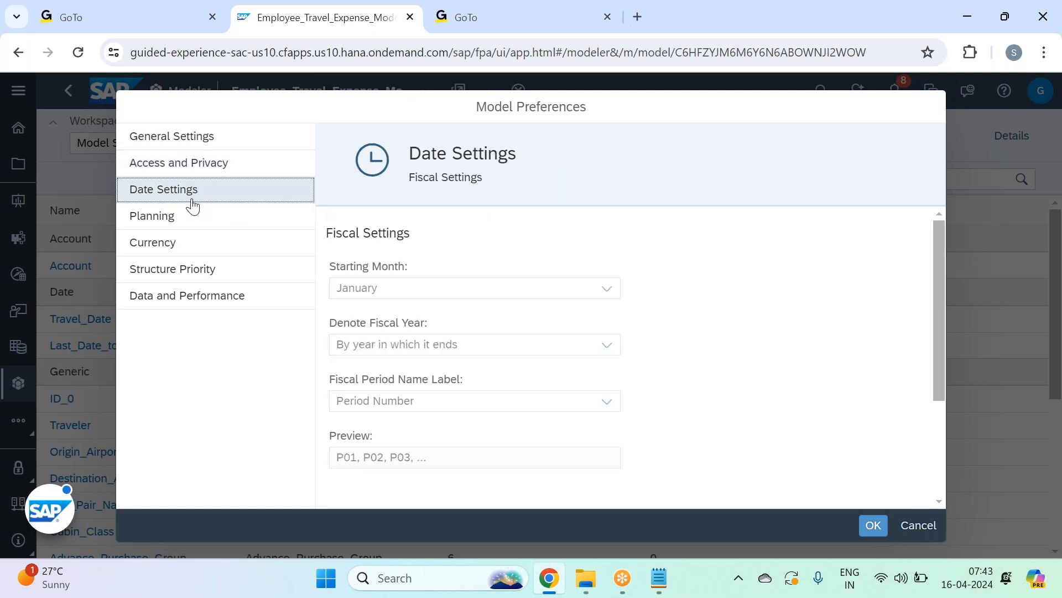
scroll(691, 337, "down", 3)
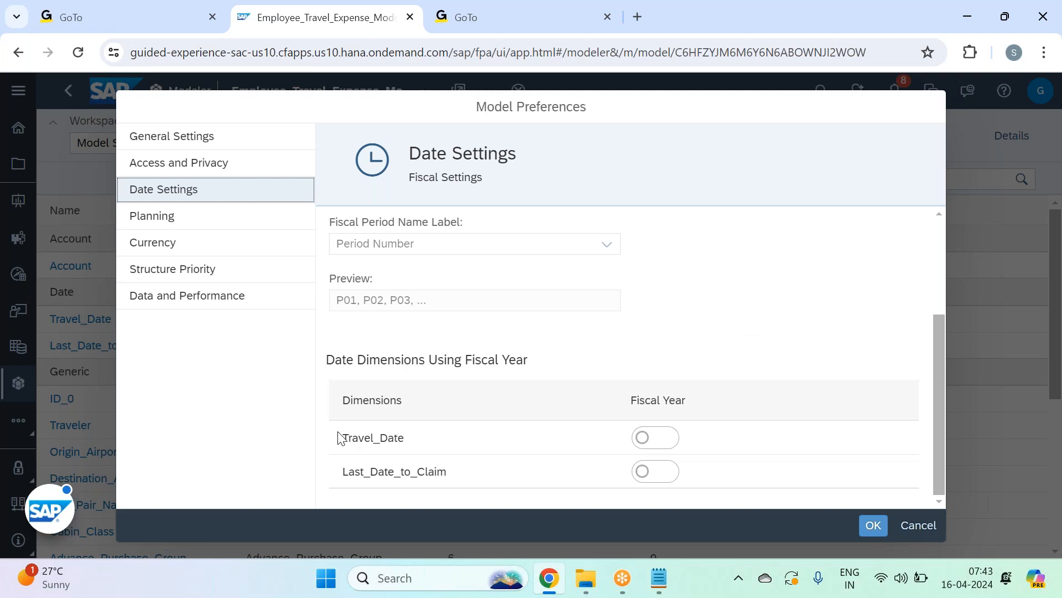
left_click_drag(350, 437, 455, 476)
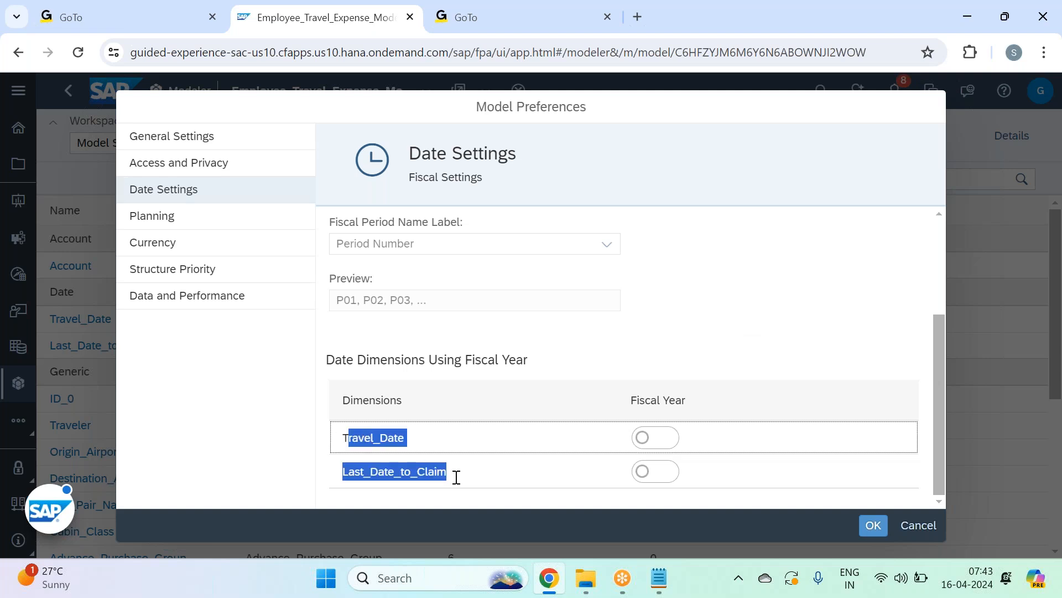
left_click(569, 355)
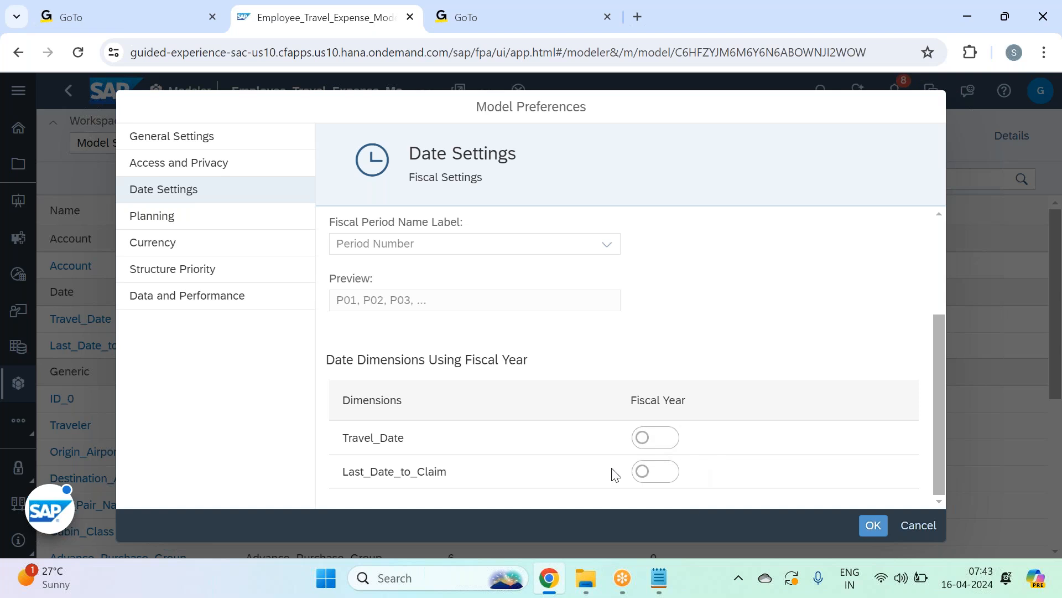
Step: Try using the fiscal year for the Travel_Date dimension, check the fiscal settings, and switch it off again
left_click(662, 443)
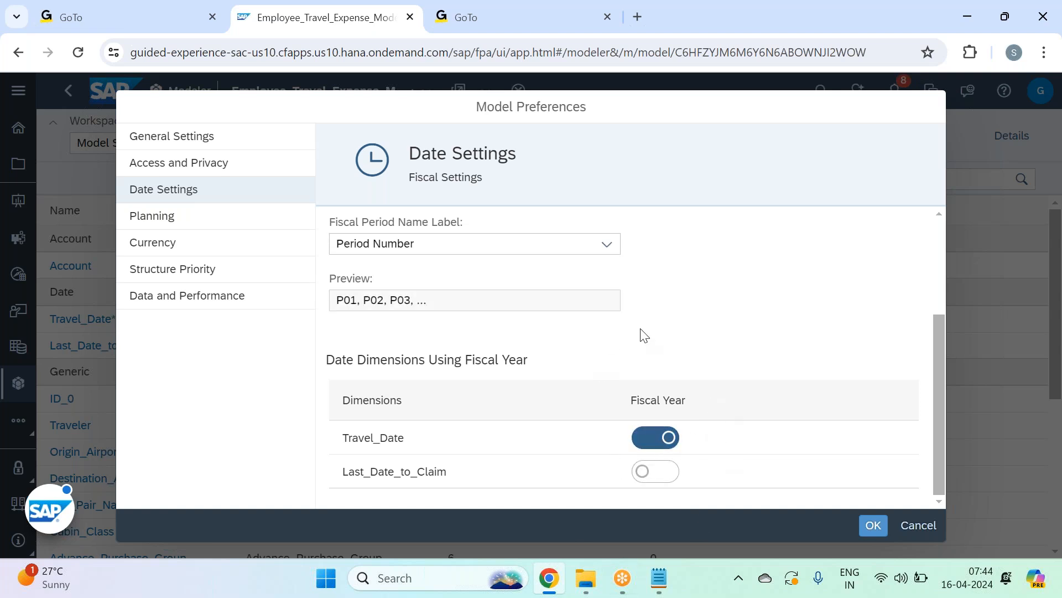
scroll(738, 339, "up", 3)
scroll(738, 339, "down", 3)
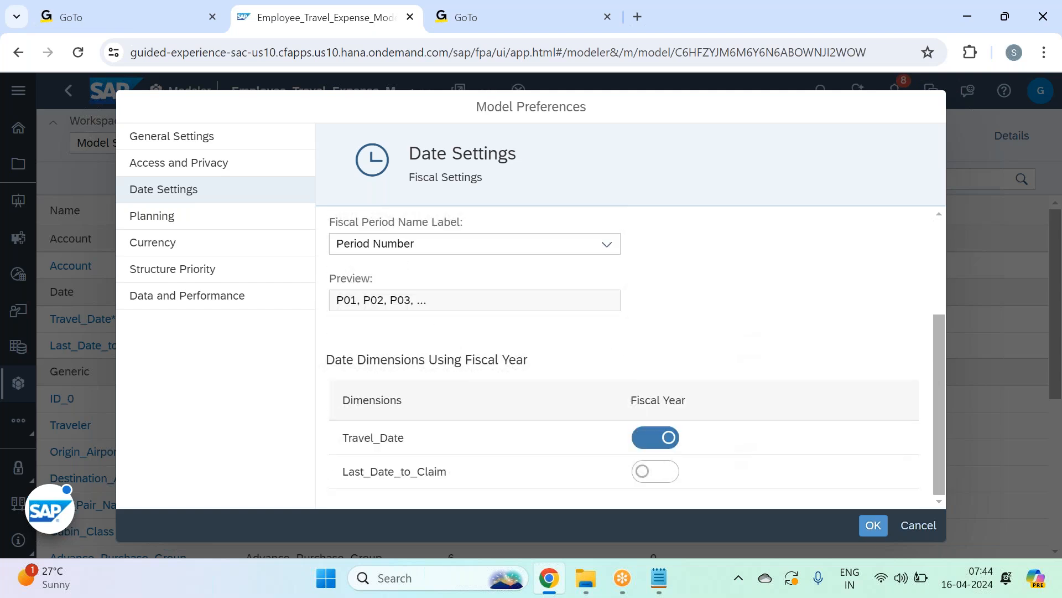
left_click(645, 445)
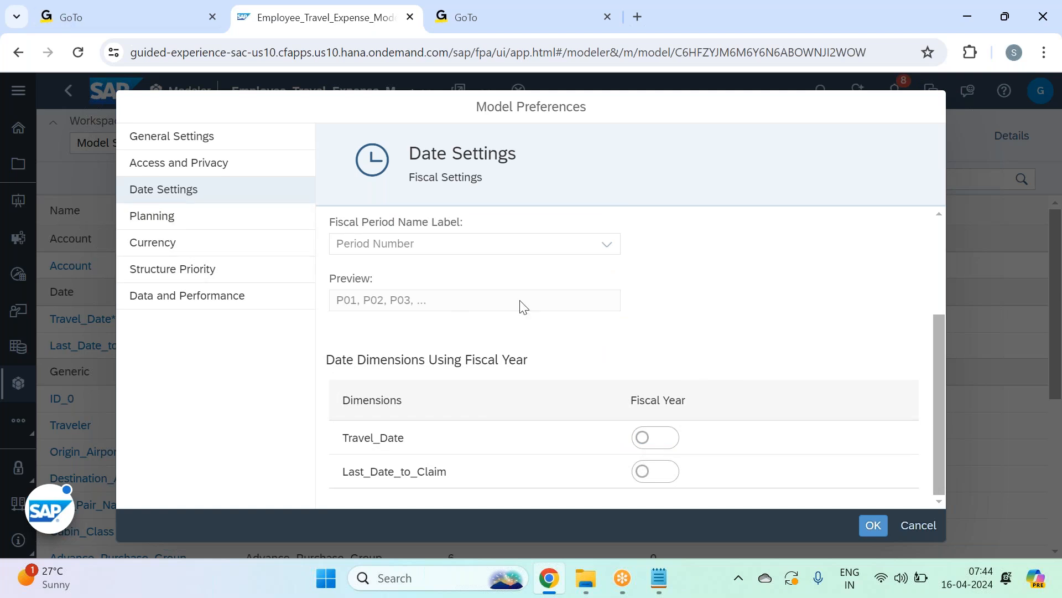
Step: Review the model's Planning, Currency and Structure Priority preferences, including the default currency under Display Settings
left_click(212, 224)
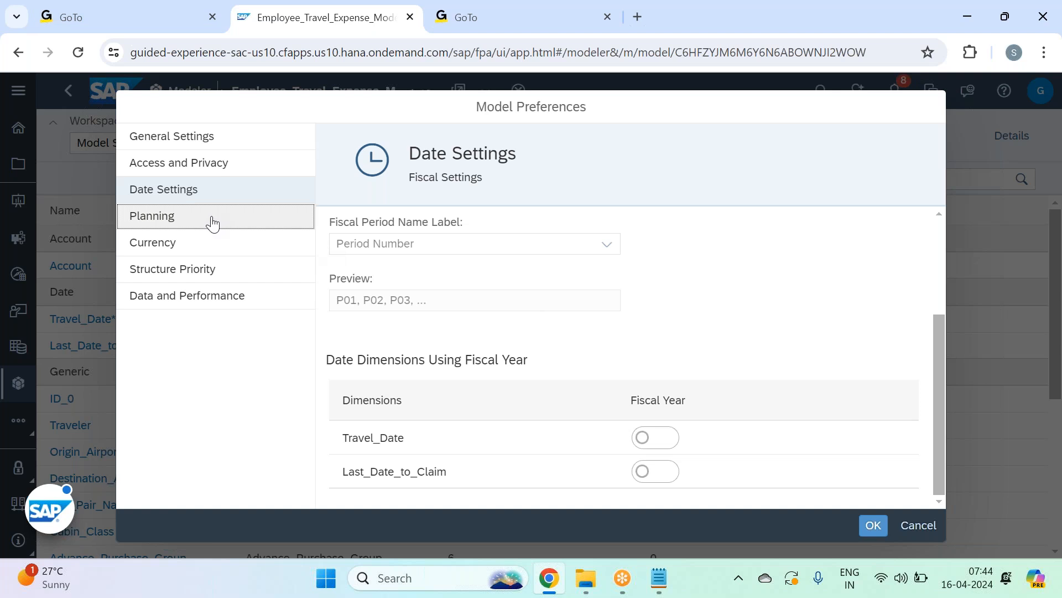
left_click(198, 253)
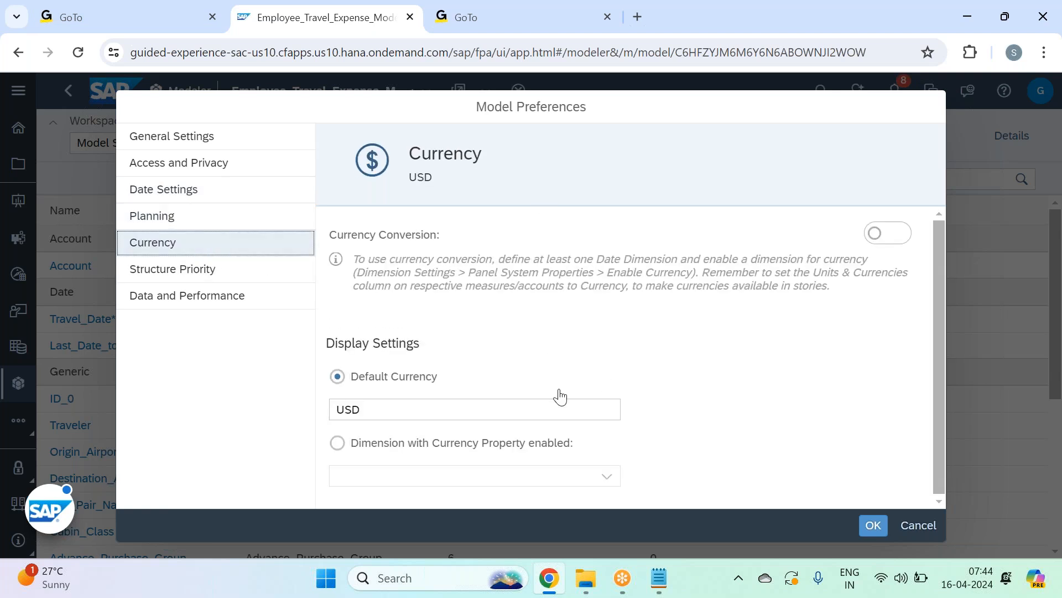
left_click_drag(365, 405, 329, 408)
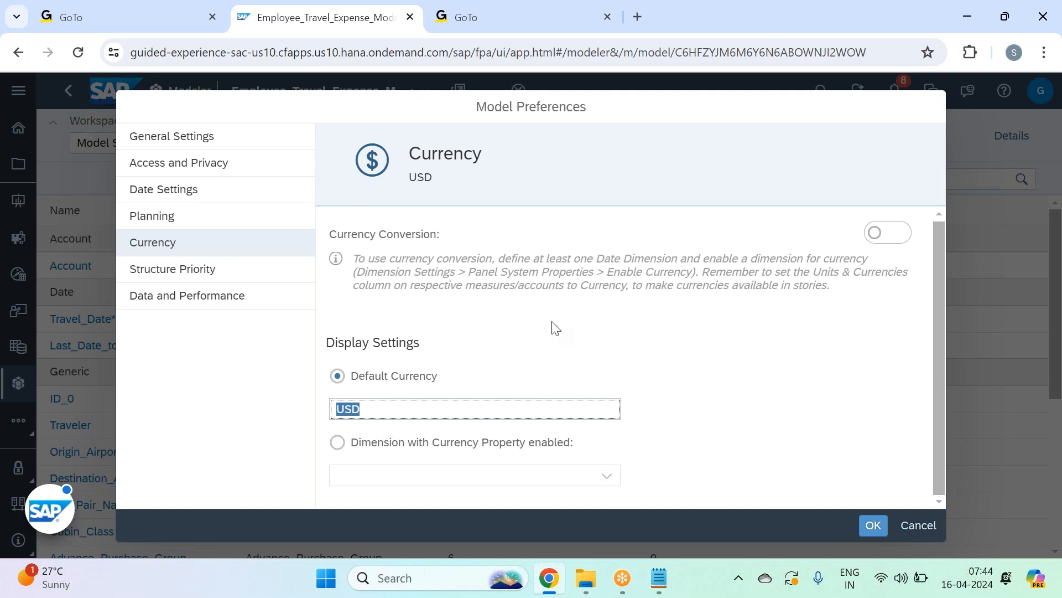
left_click(602, 357)
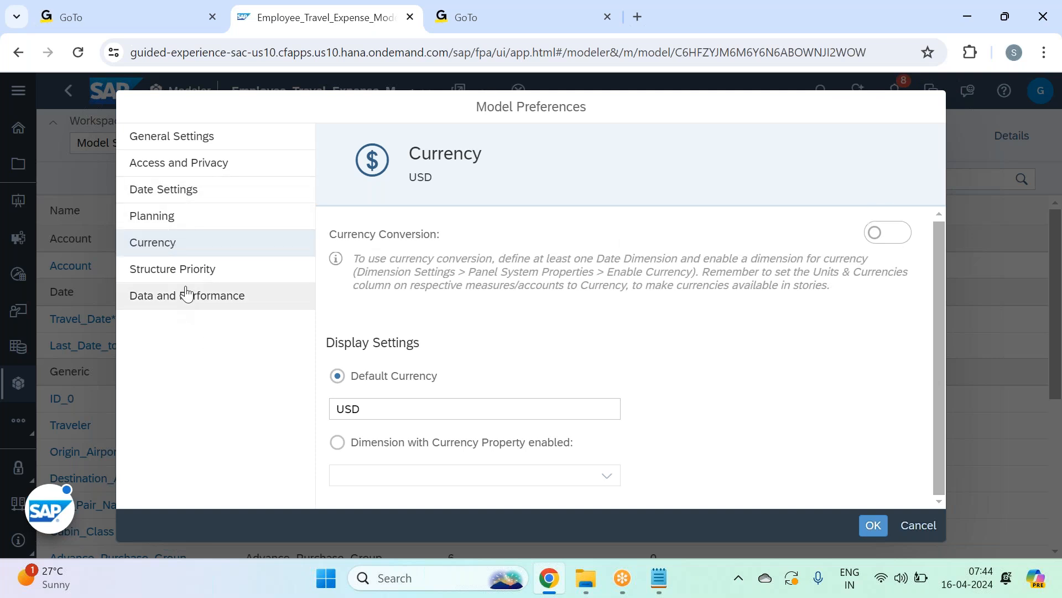
left_click(238, 276)
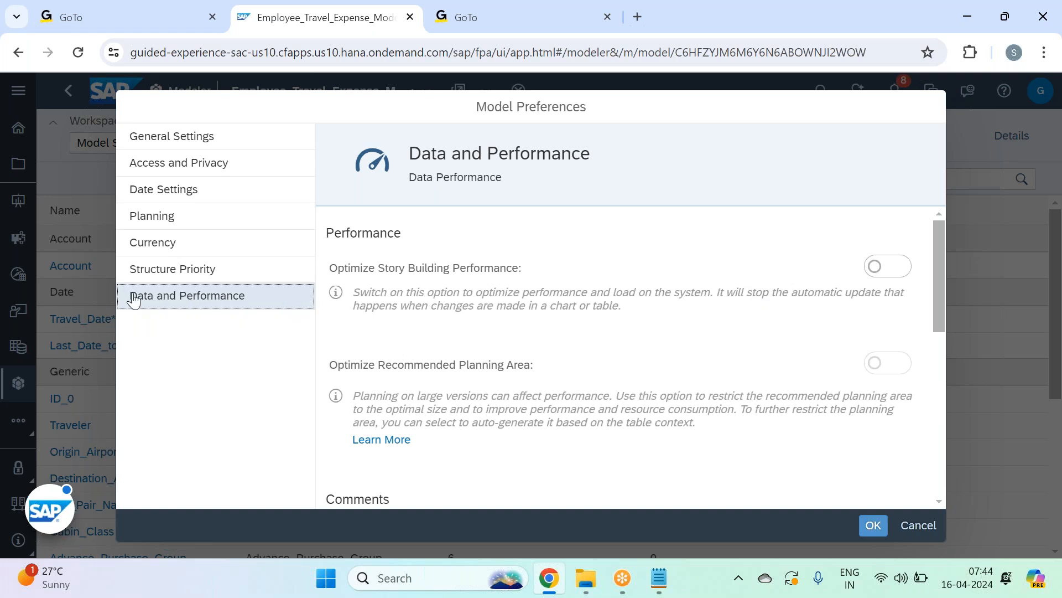
Step: Enable Optimize Story Building Performance in the Data and Performance preferences, apply the preferences, and save the model
left_click(895, 268)
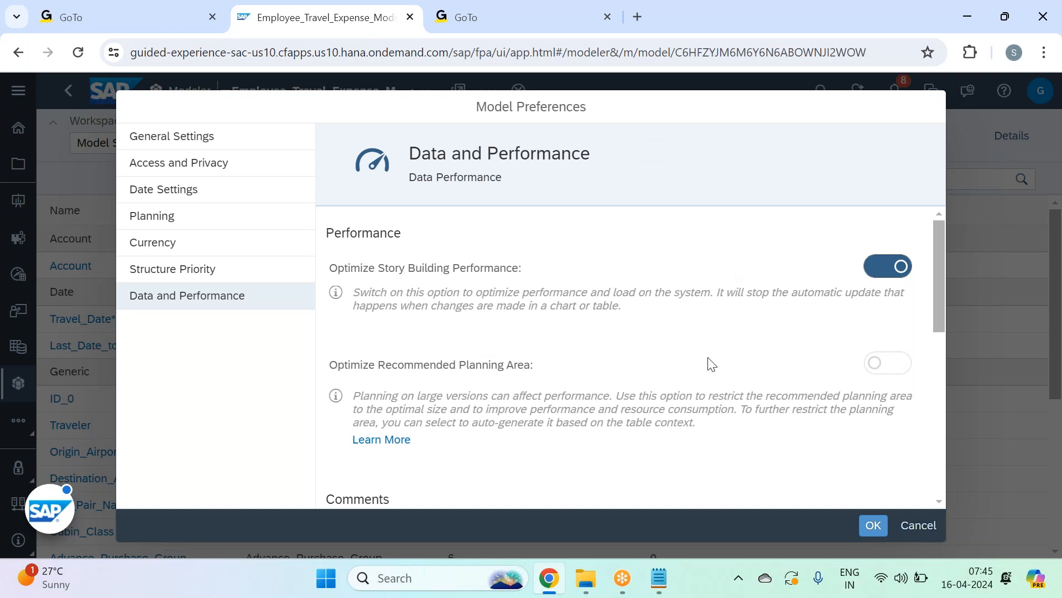
left_click(872, 527)
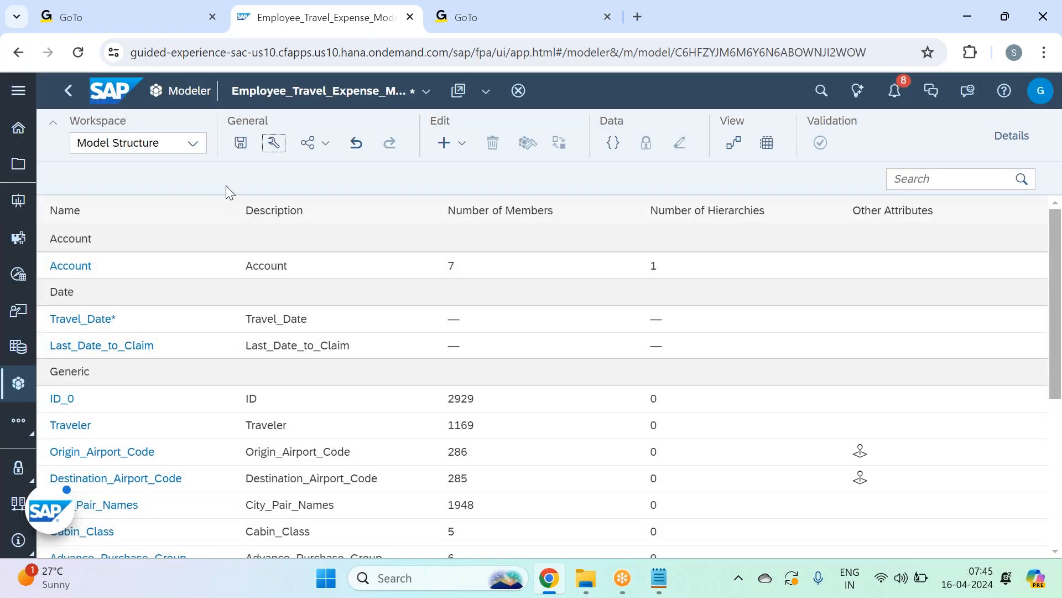
left_click(241, 143)
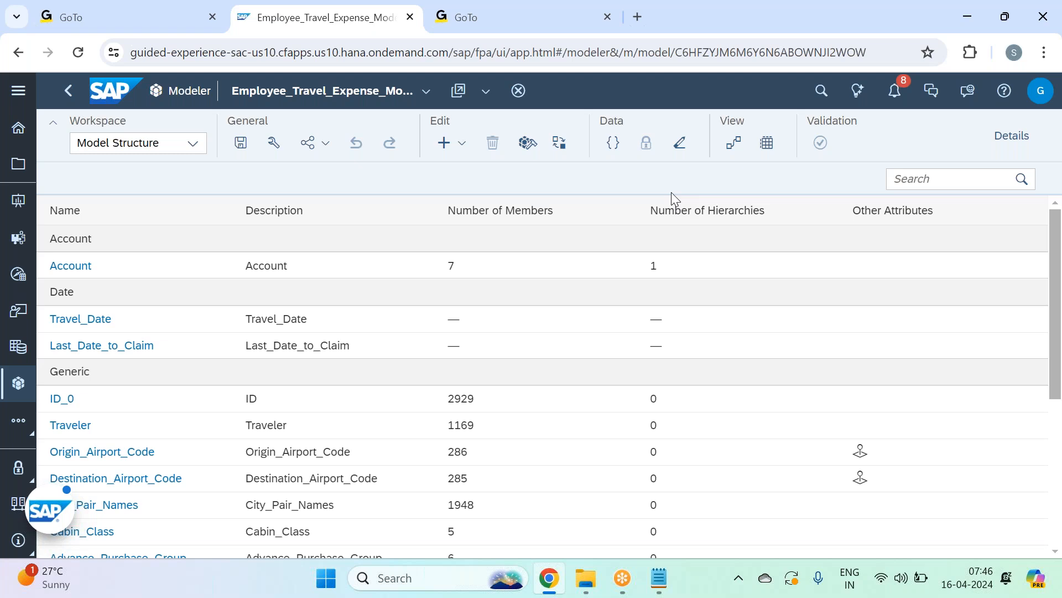
left_click(736, 28)
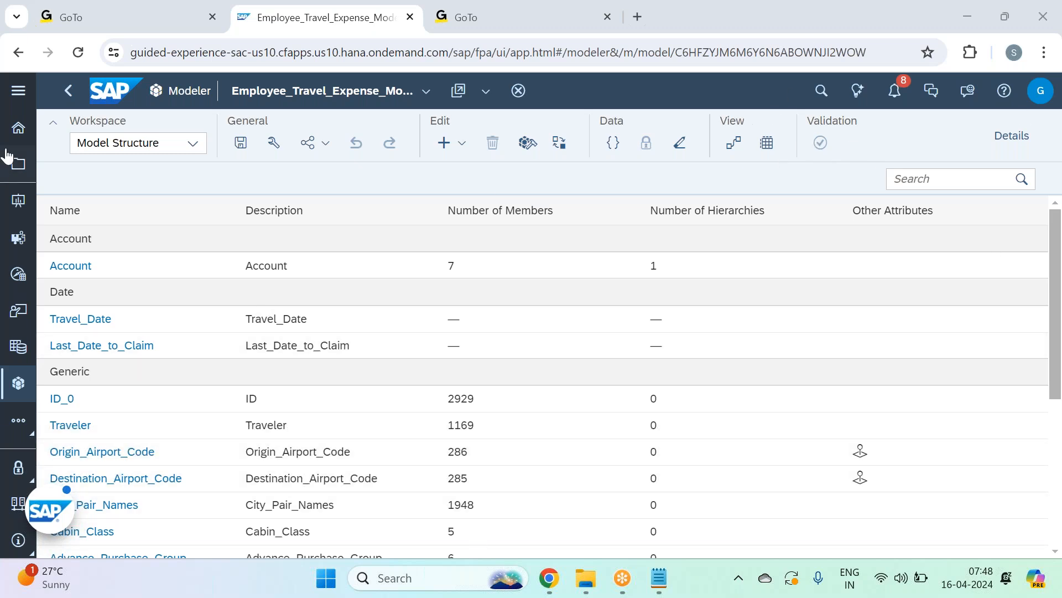
Step: Go to the Employee Travel Analysis folder in Files and start creating a new story
left_click(25, 95)
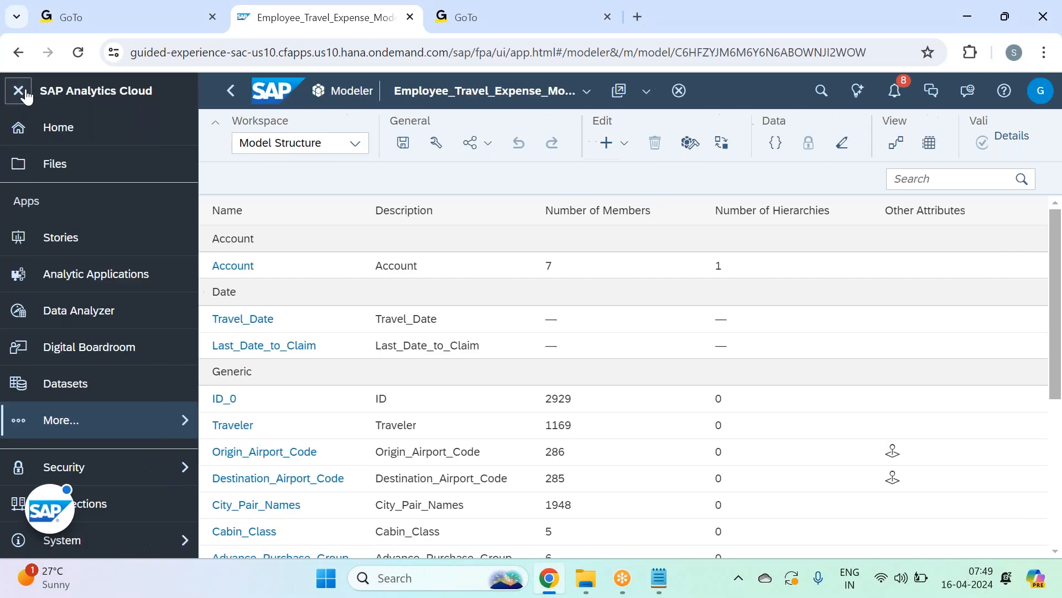
left_click(76, 173)
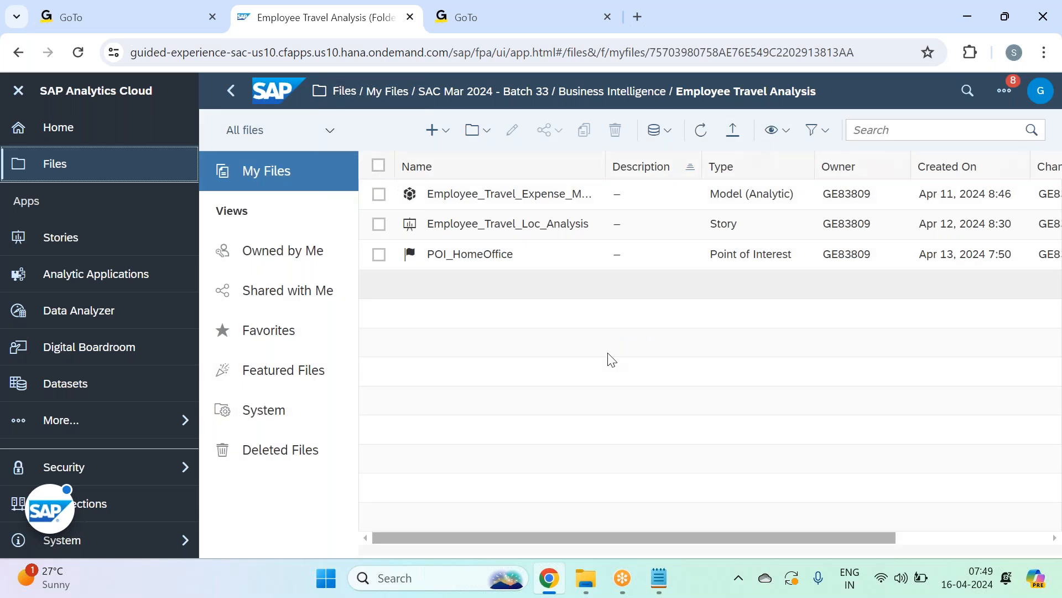
left_click(17, 86)
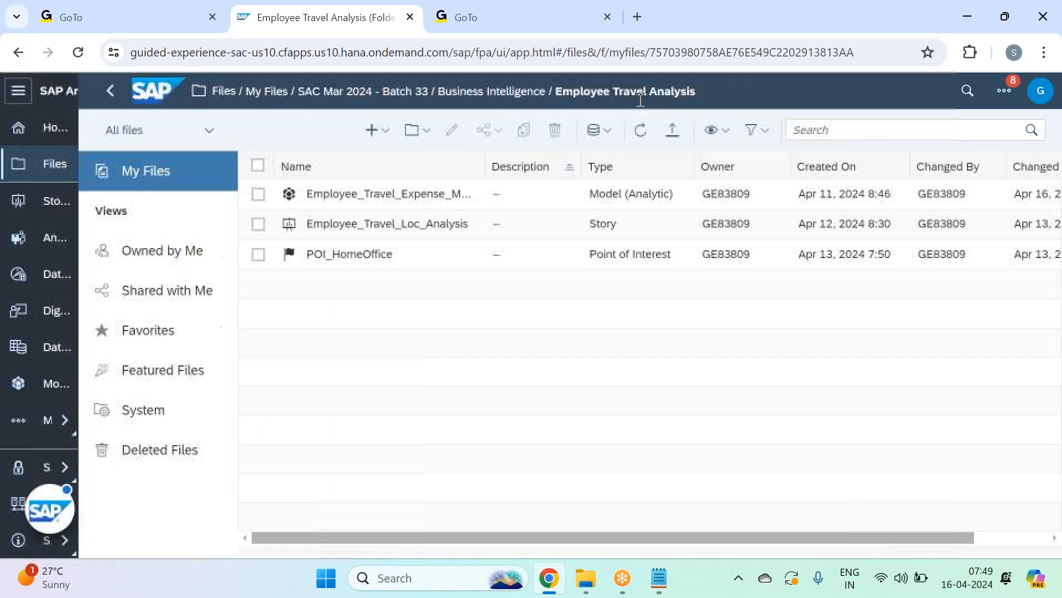
left_click(372, 132)
left_click(407, 150)
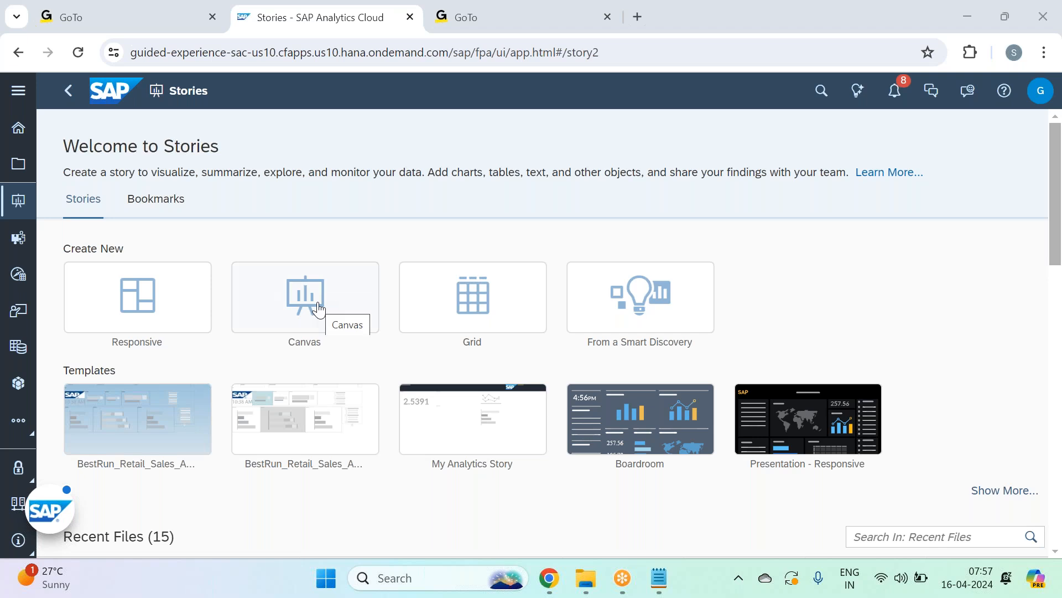
Step: Create a Responsive story using the Classic Design Experience
left_click(112, 300)
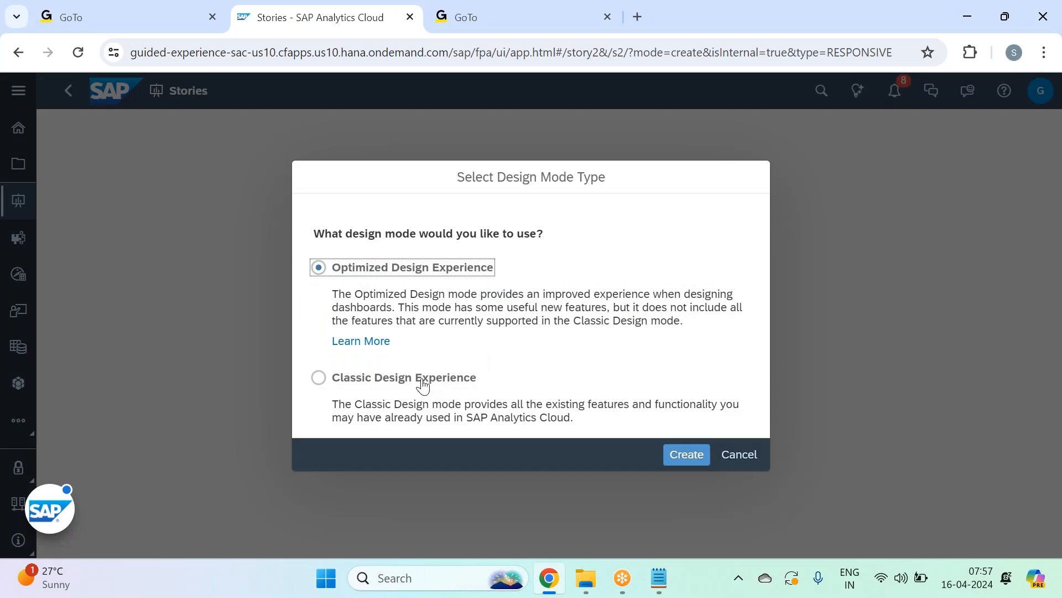
left_click(423, 384)
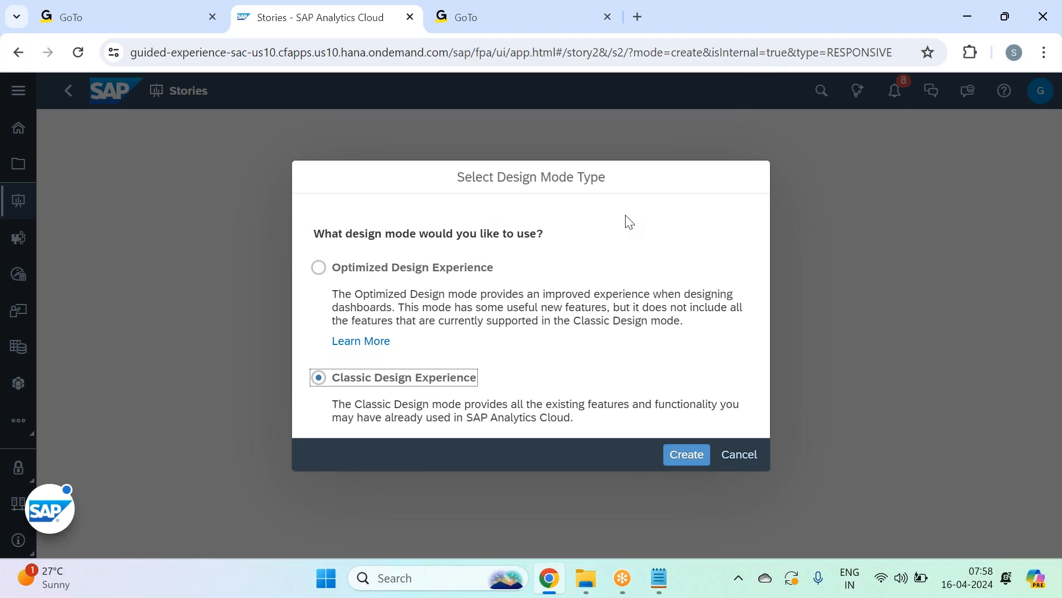
left_click(513, 349)
left_click(681, 458)
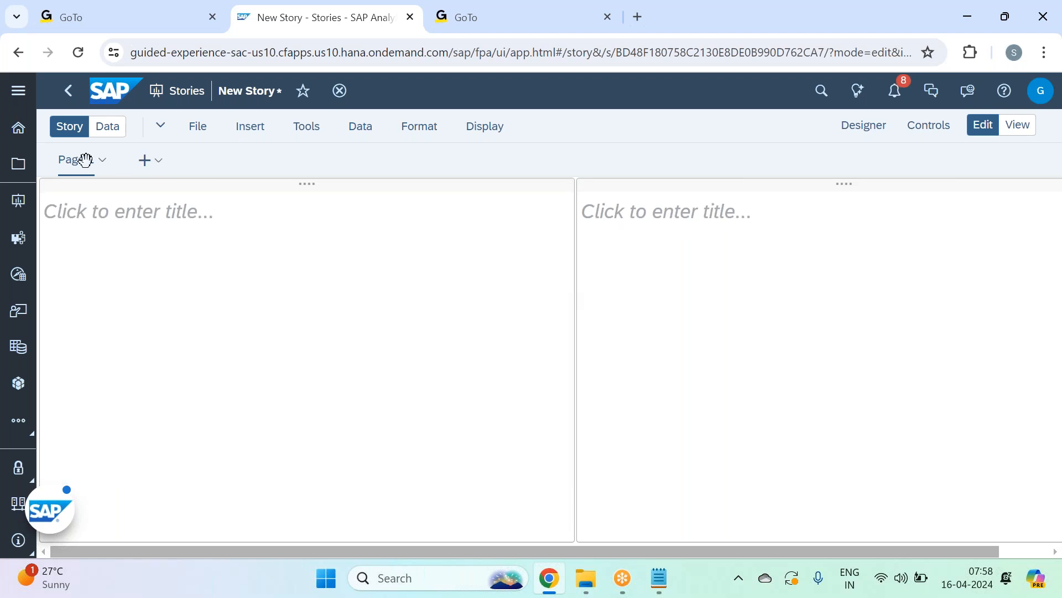
Step: Add the existing employee travel expense model to the story, from the Business Intelligence folder in SAC Mar 2024 - Batch 33
left_click(109, 132)
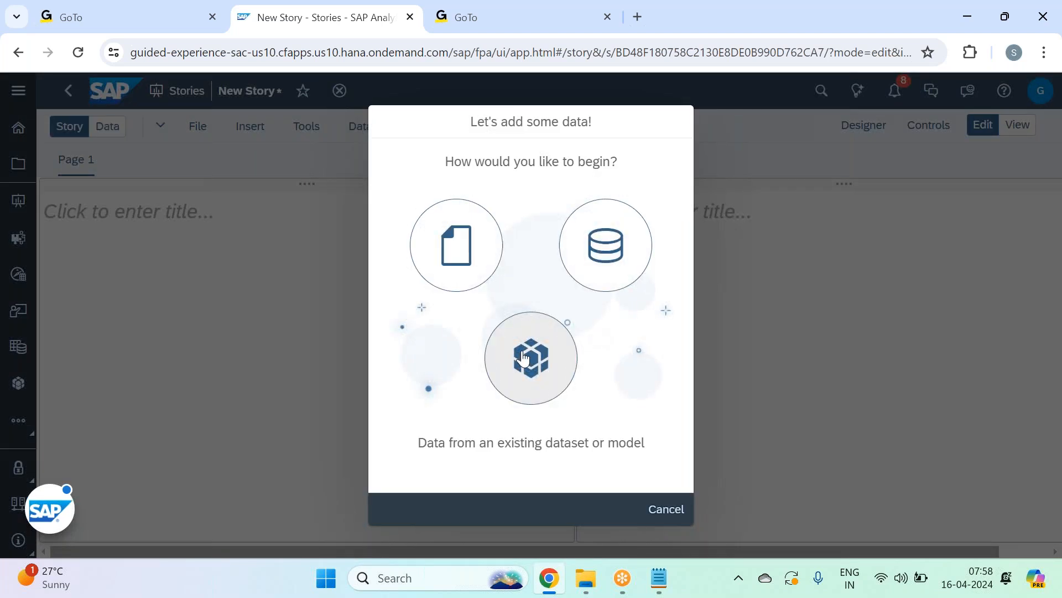
left_click(522, 358)
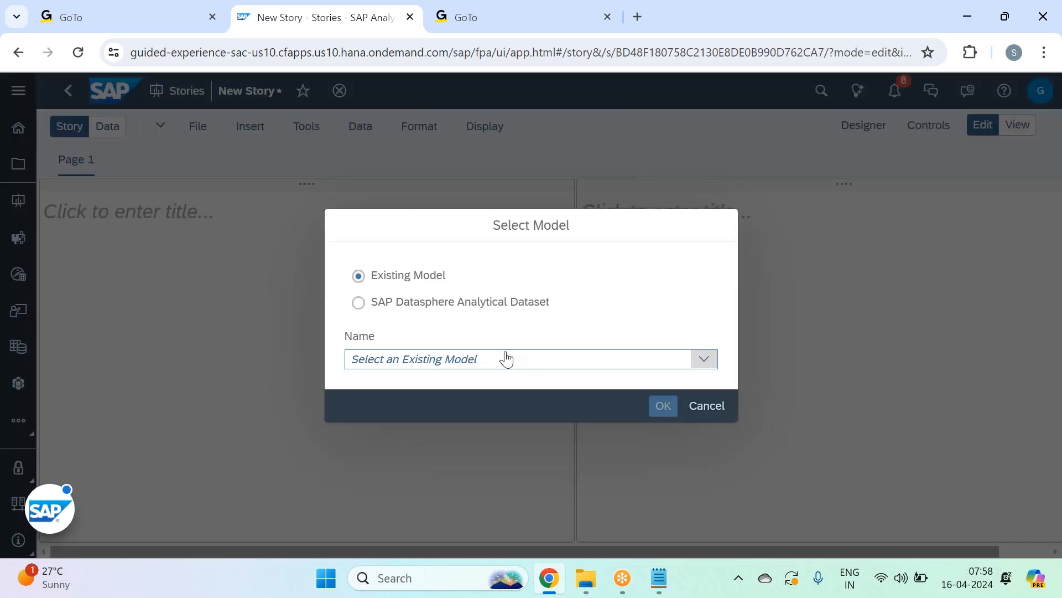
left_click(502, 359)
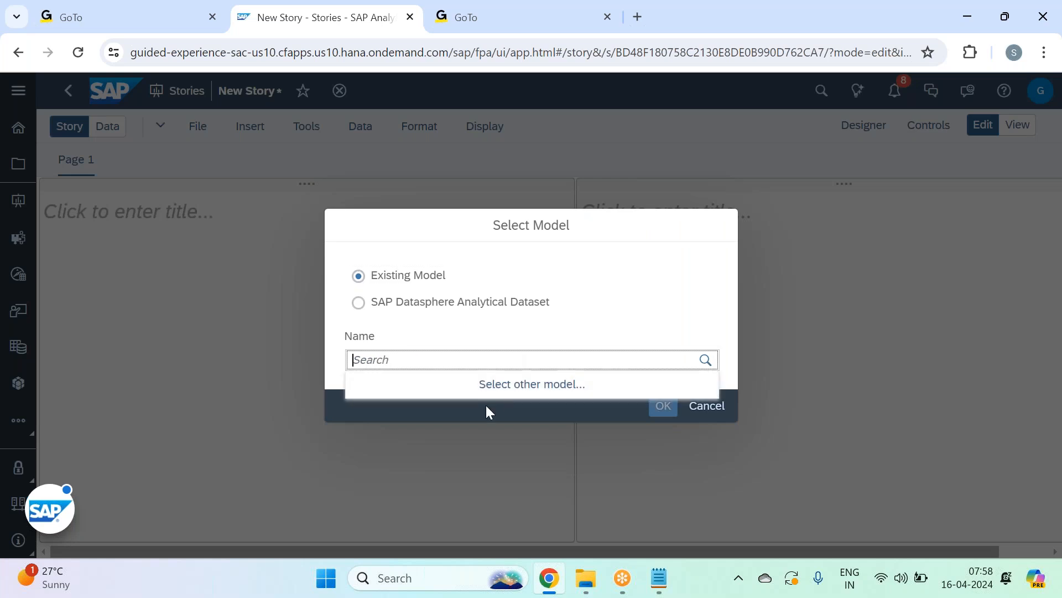
left_click(485, 396)
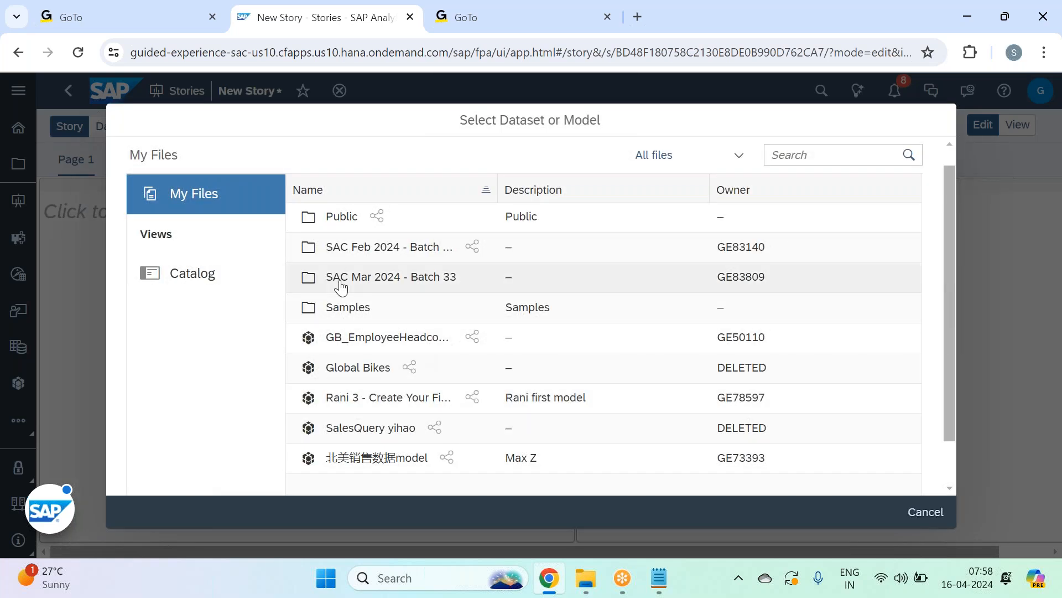
left_click(340, 276)
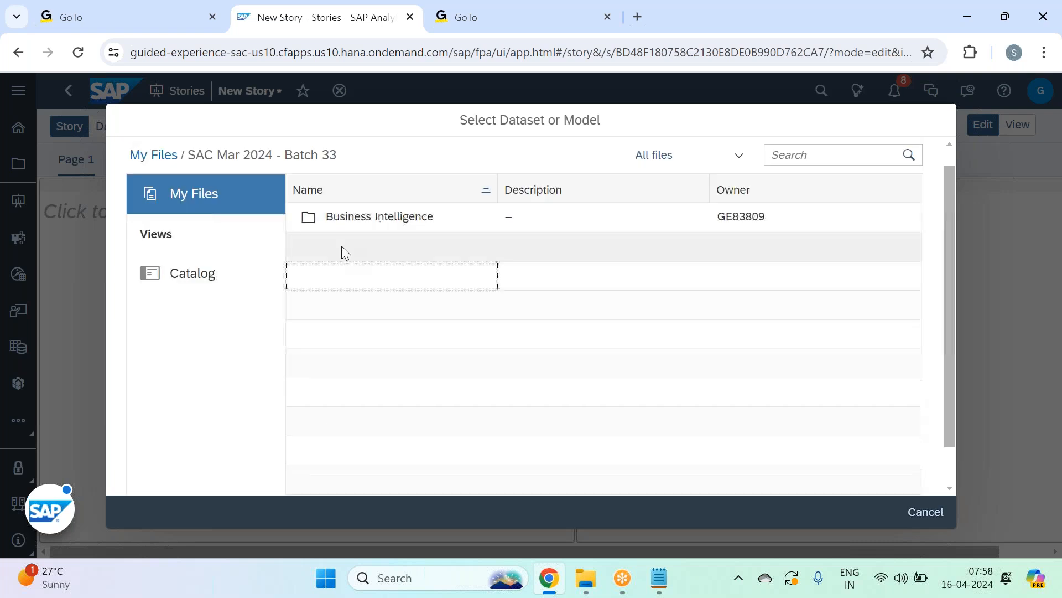
left_click(344, 222)
left_click(344, 220)
left_click(344, 220)
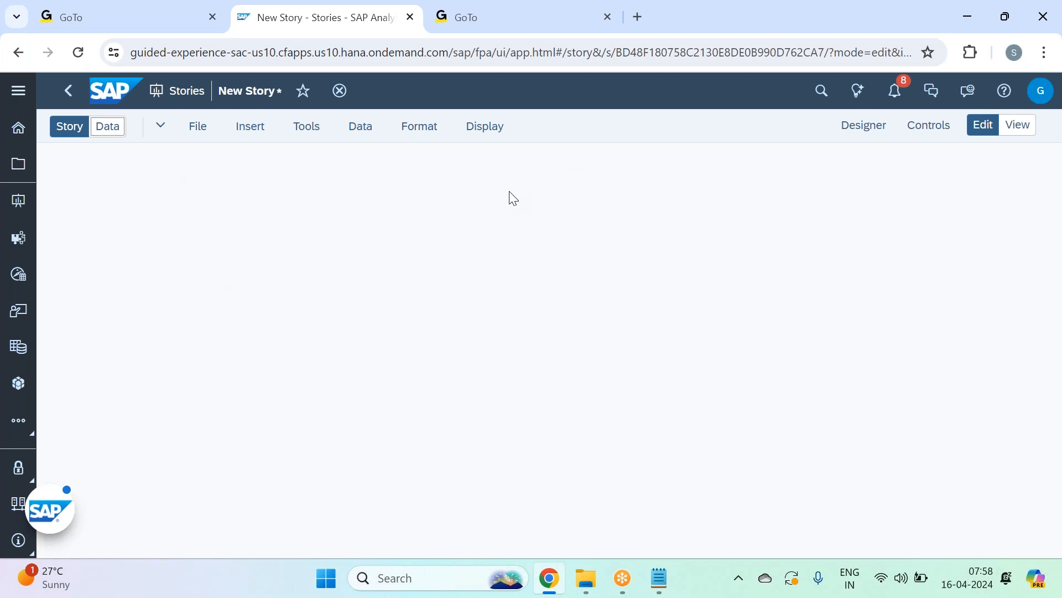
left_click(769, 67)
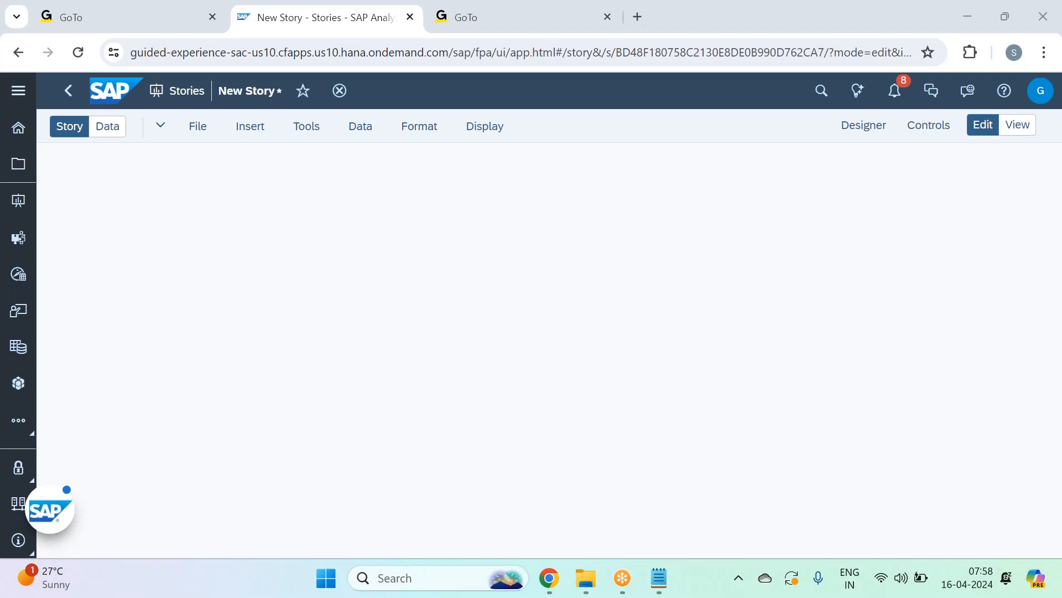
Step: Narrow the first lane of Page 1 to about a quarter of its width and delete its title placeholder
left_click(68, 128)
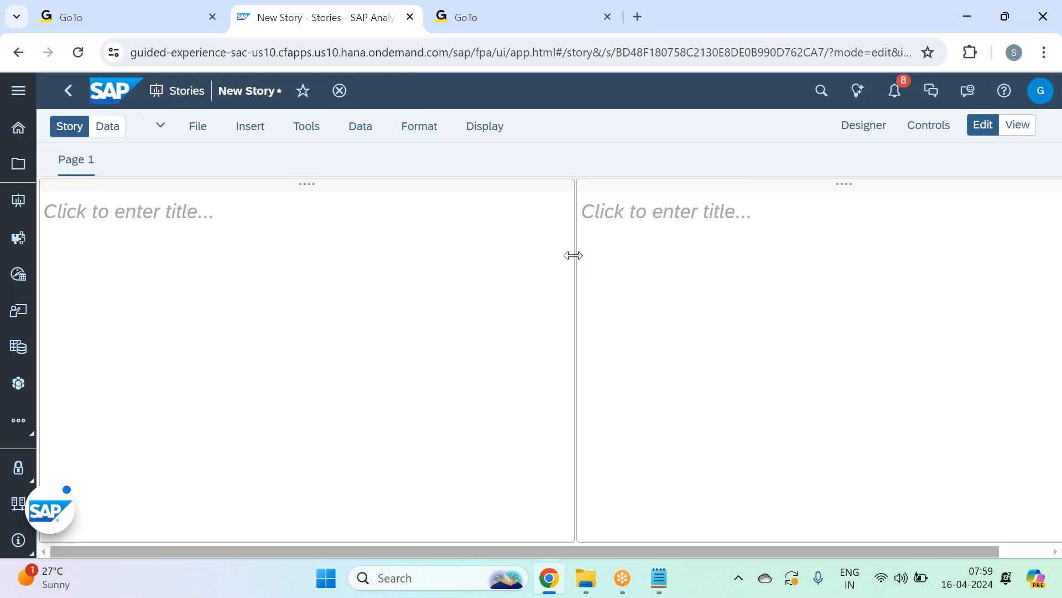
left_click_drag(573, 254, 226, 259)
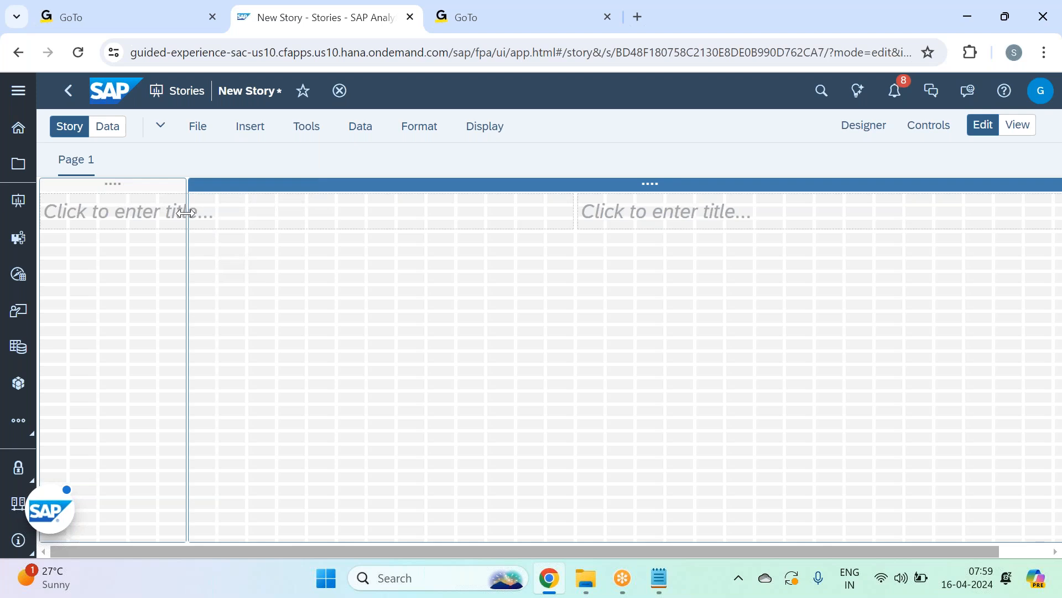
left_click(205, 210)
left_click(243, 339)
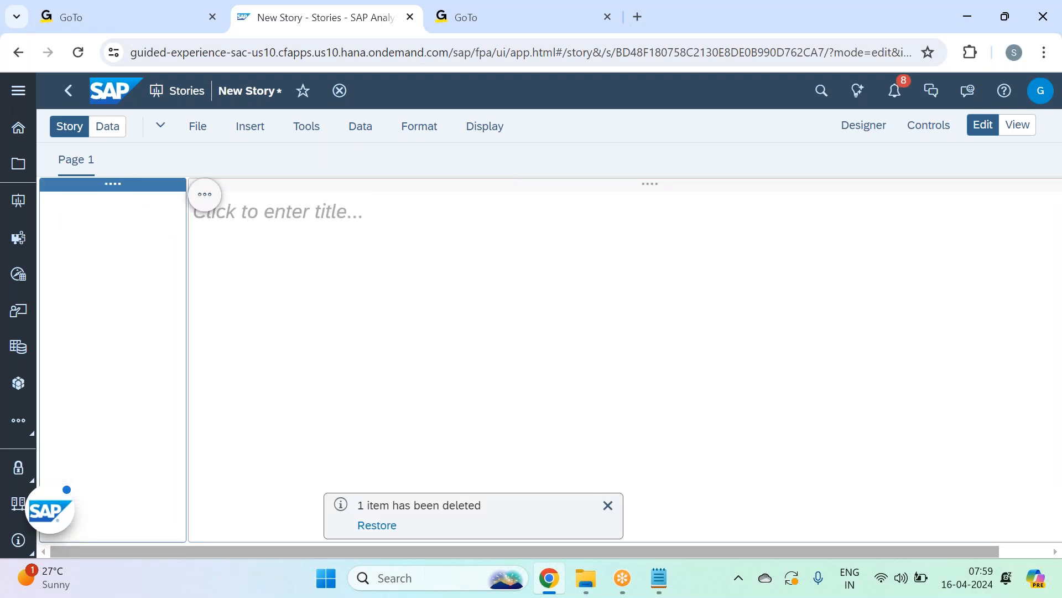
Step: Insert a chart in the narrow lane and set its type to the Numeric Point indicator
left_click(266, 133)
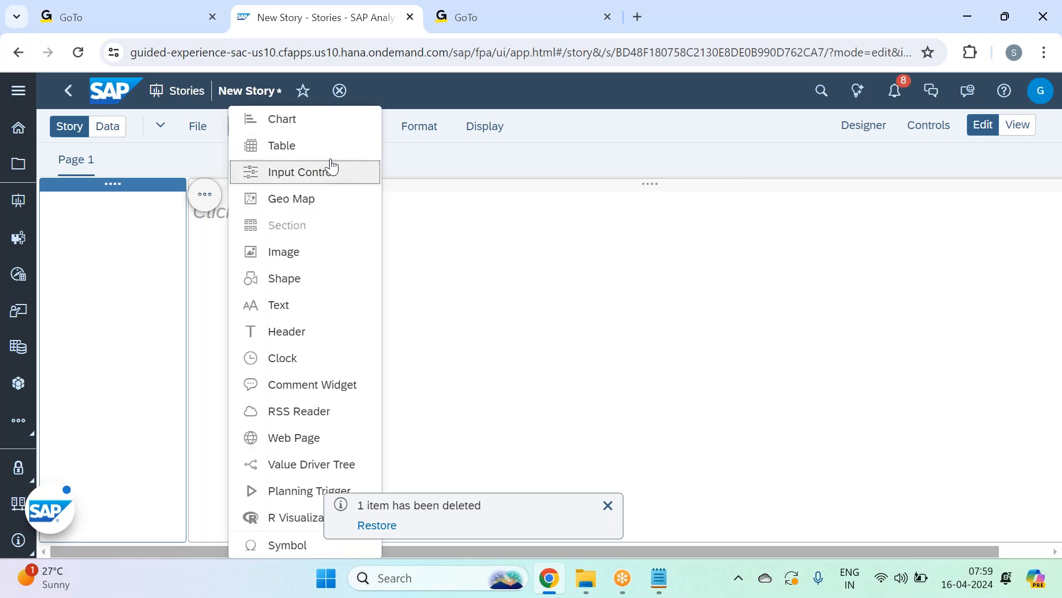
left_click(333, 126)
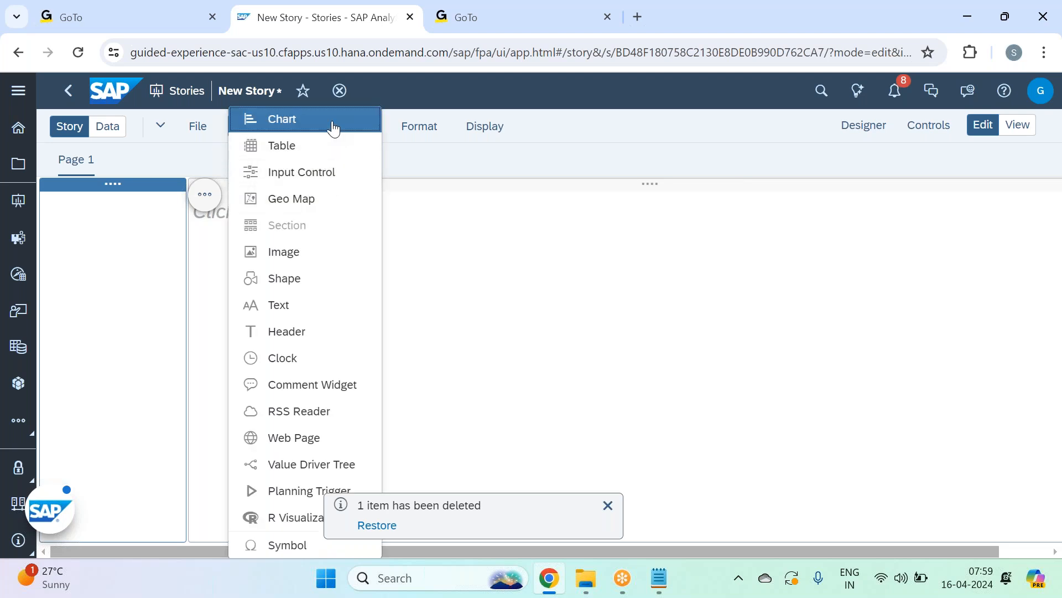
left_click_drag(180, 371, 180, 314)
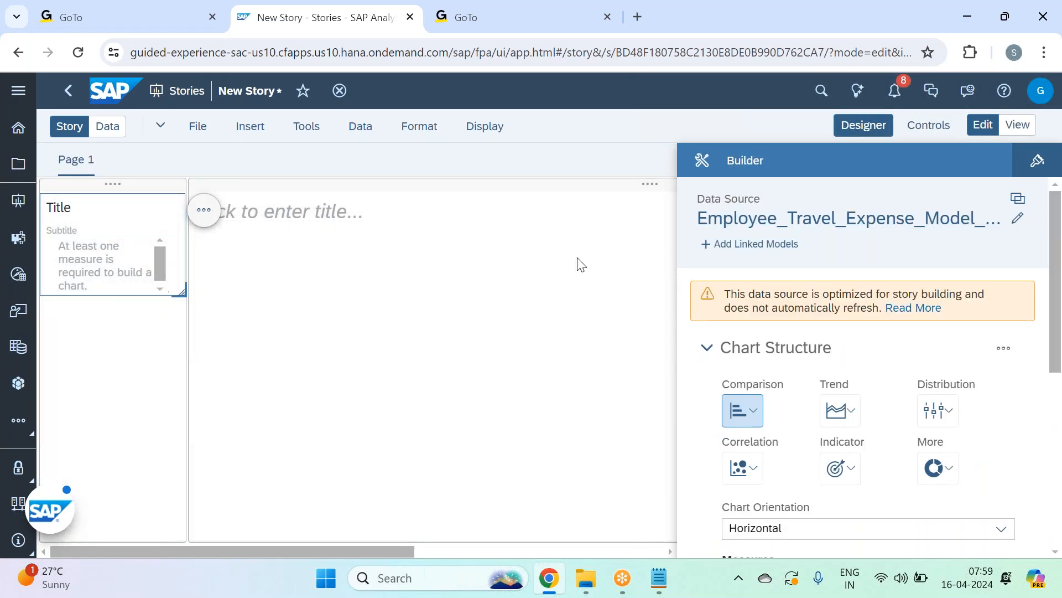
scroll(991, 348, "down", 2)
left_click(849, 386)
left_click(847, 448)
scroll(879, 364, "down", 2)
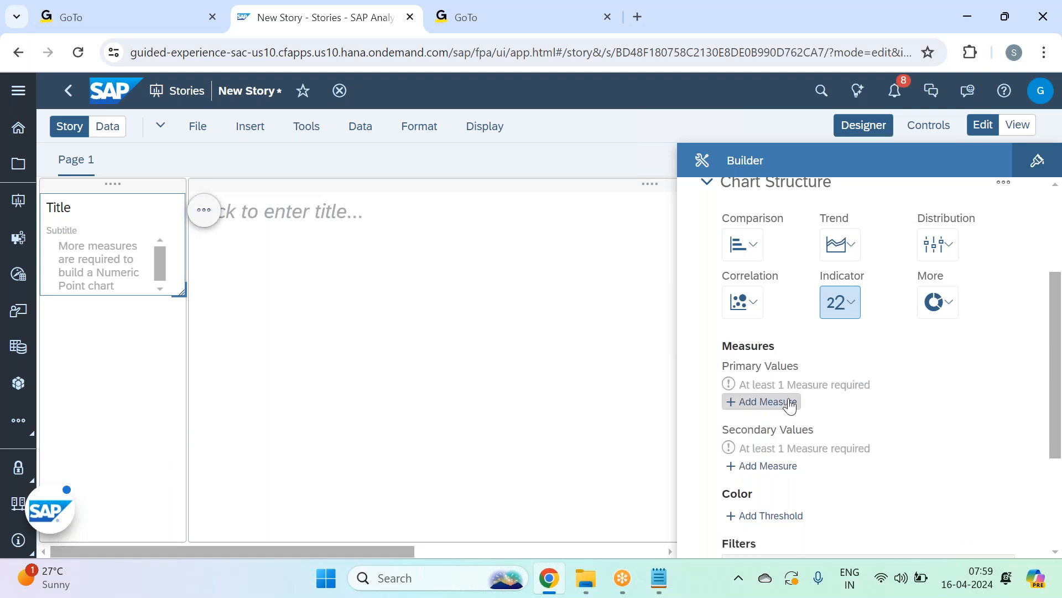
Step: Add Mileage as the chart's primary value, refresh the optimized data source, and close the Designer
left_click(792, 405)
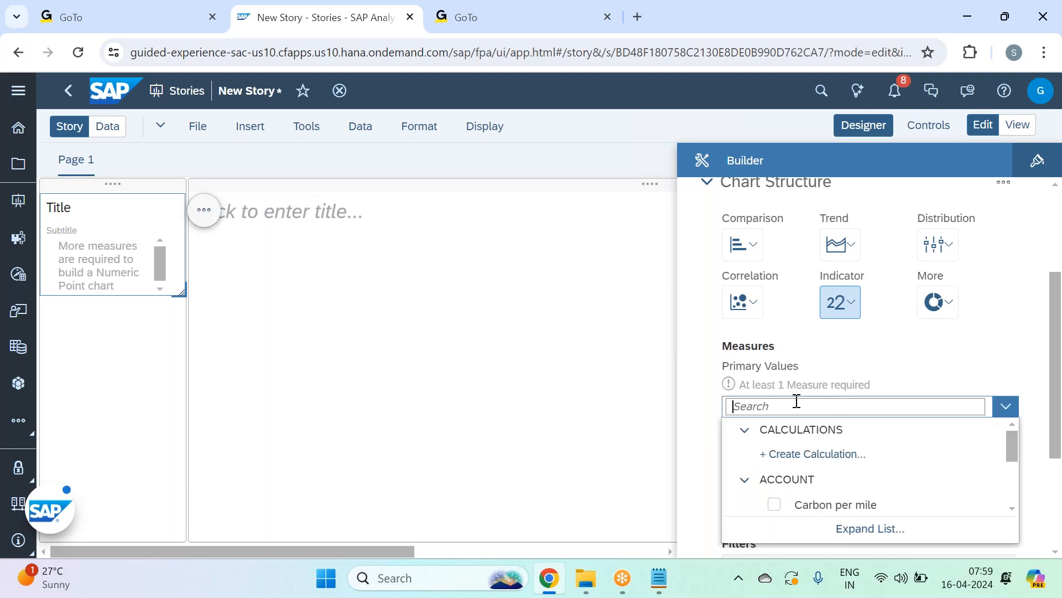
type("mile")
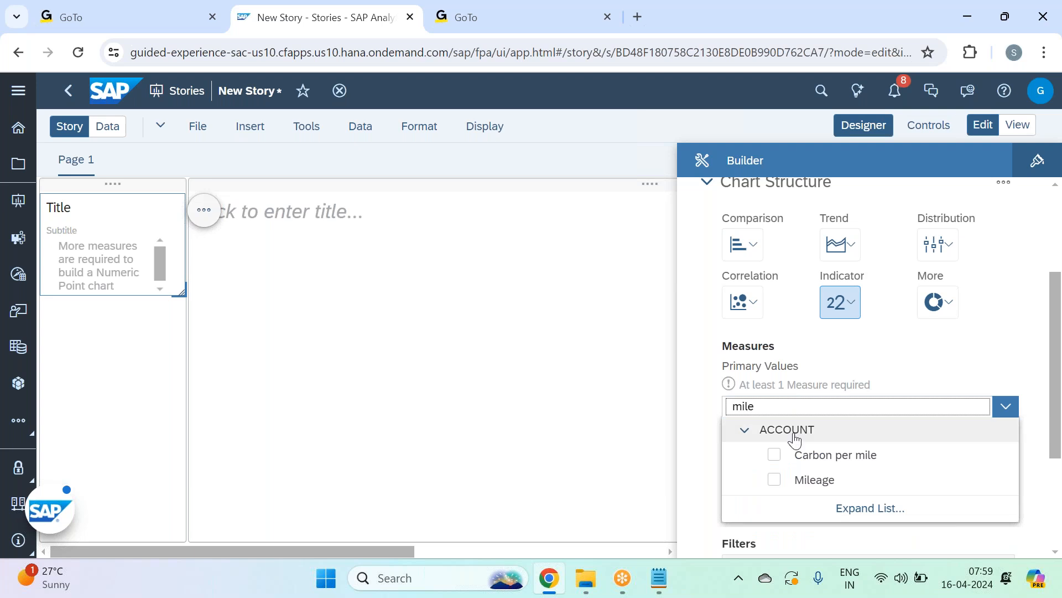
key("Return")
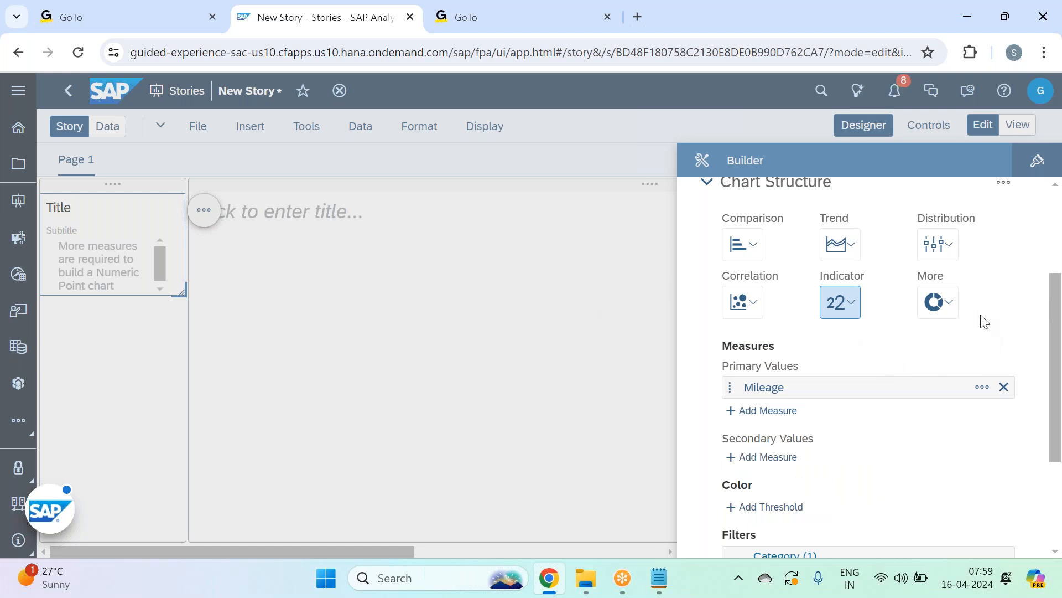
scroll(979, 319, "up", 3)
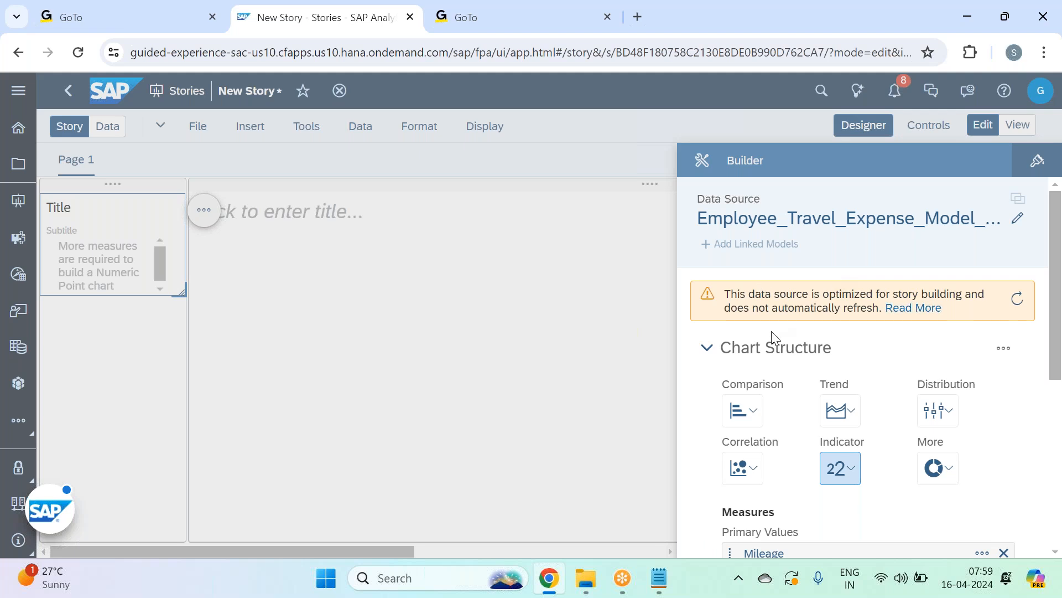
left_click(1024, 311)
left_click(1022, 302)
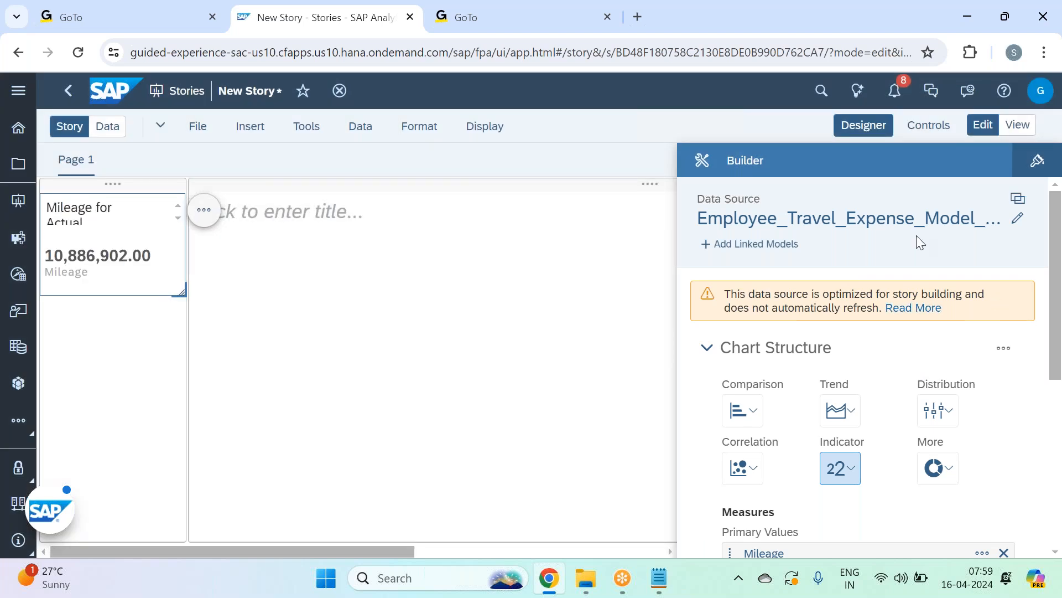
left_click(864, 125)
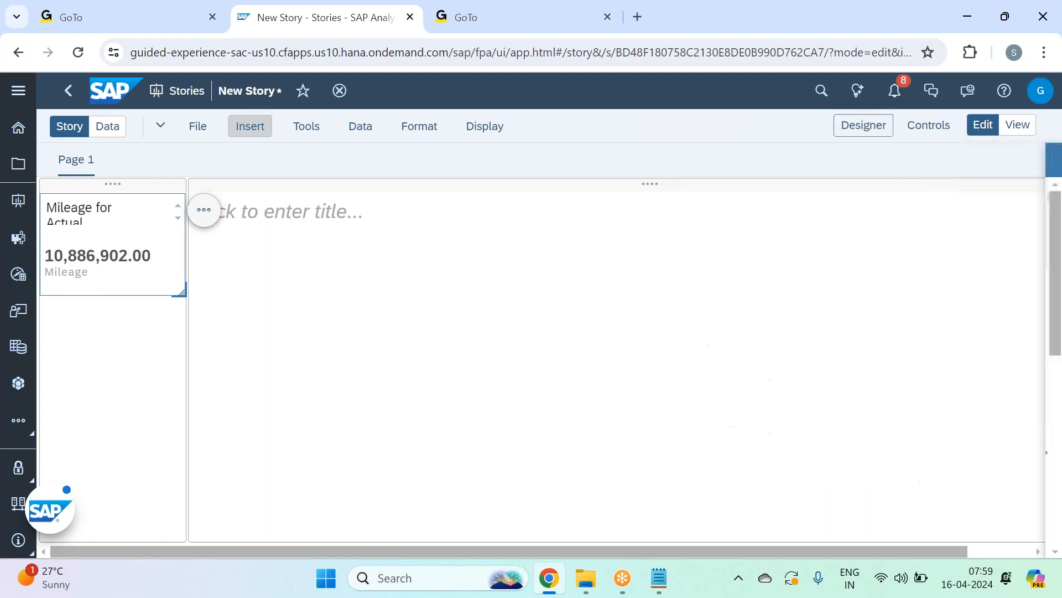
Step: In the Story Preferences, set the responsive pages' default page background to Gradient with a Vertical direction
left_click(197, 127)
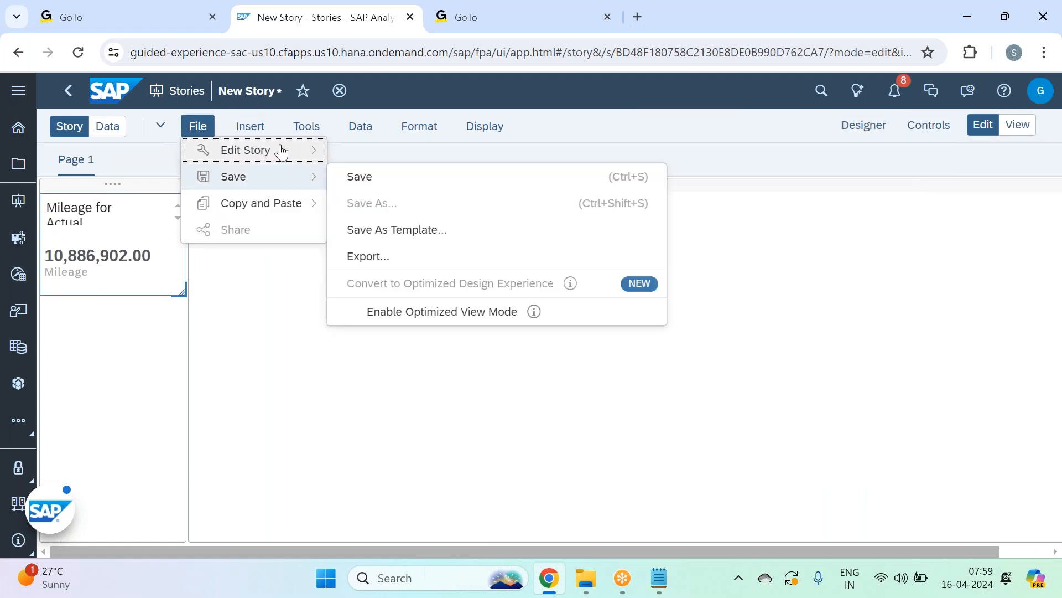
mouse_move(282, 152)
left_click(434, 182)
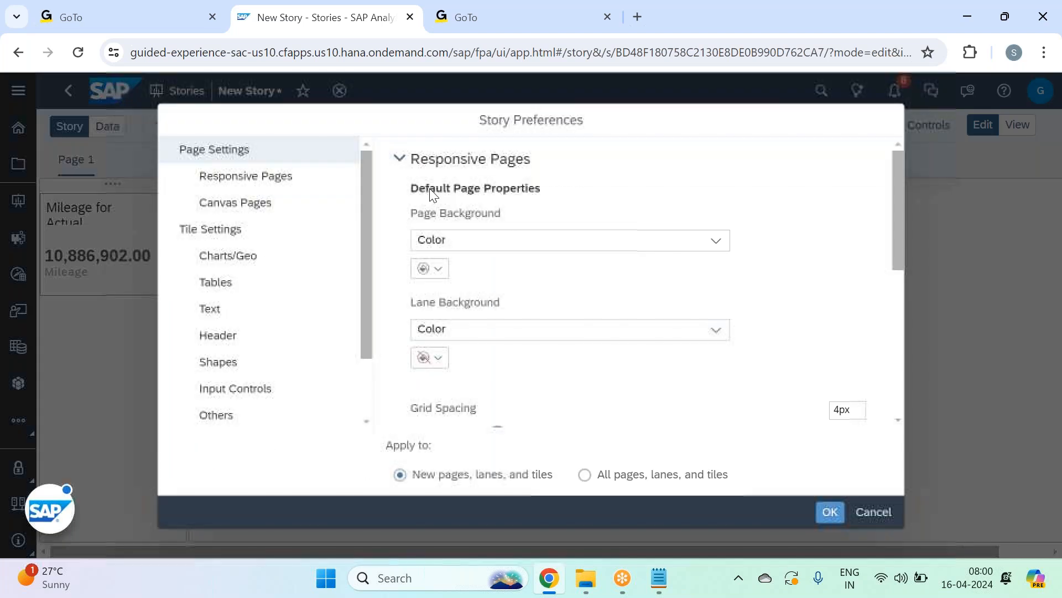
left_click_drag(270, 179, 276, 182)
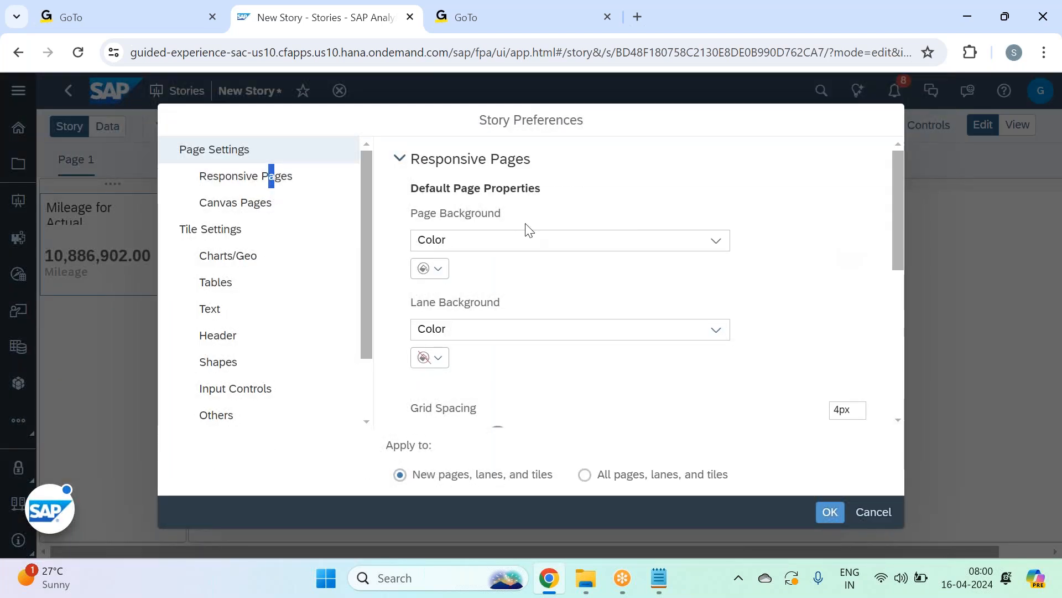
left_click(205, 177)
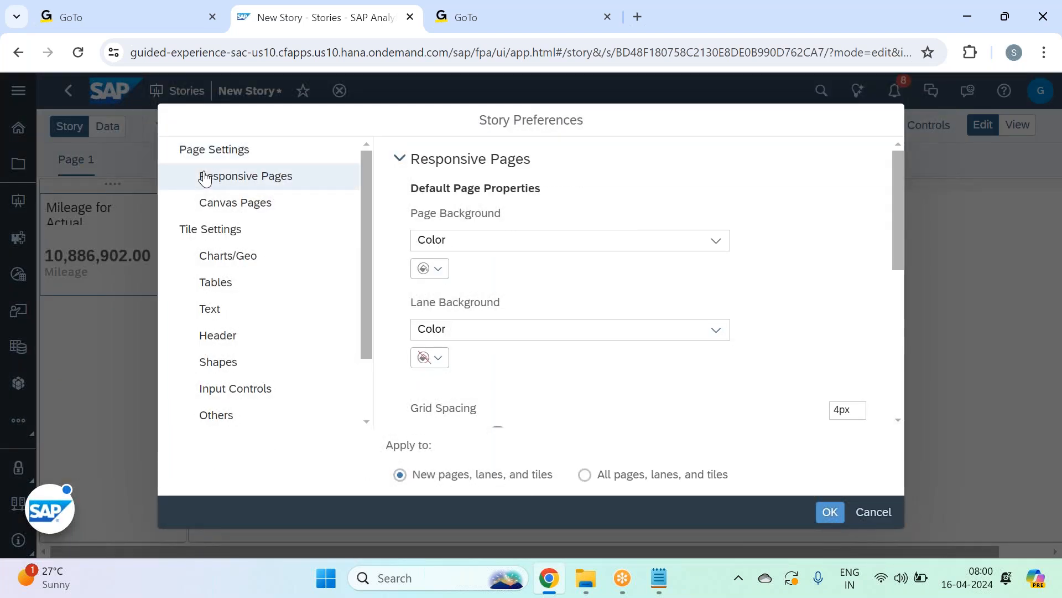
left_click(722, 239)
left_click(636, 282)
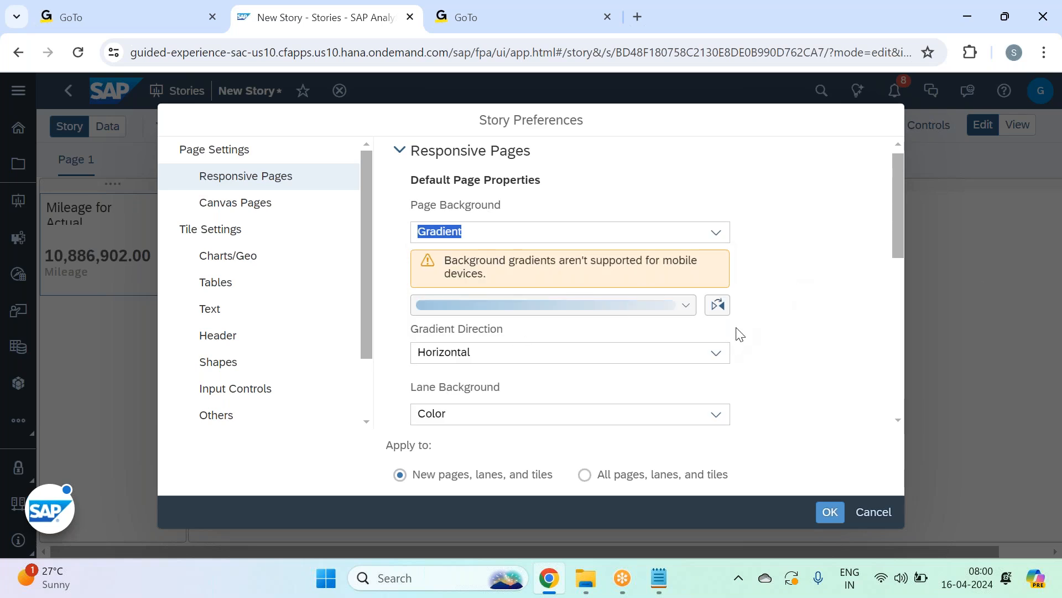
left_click(716, 353)
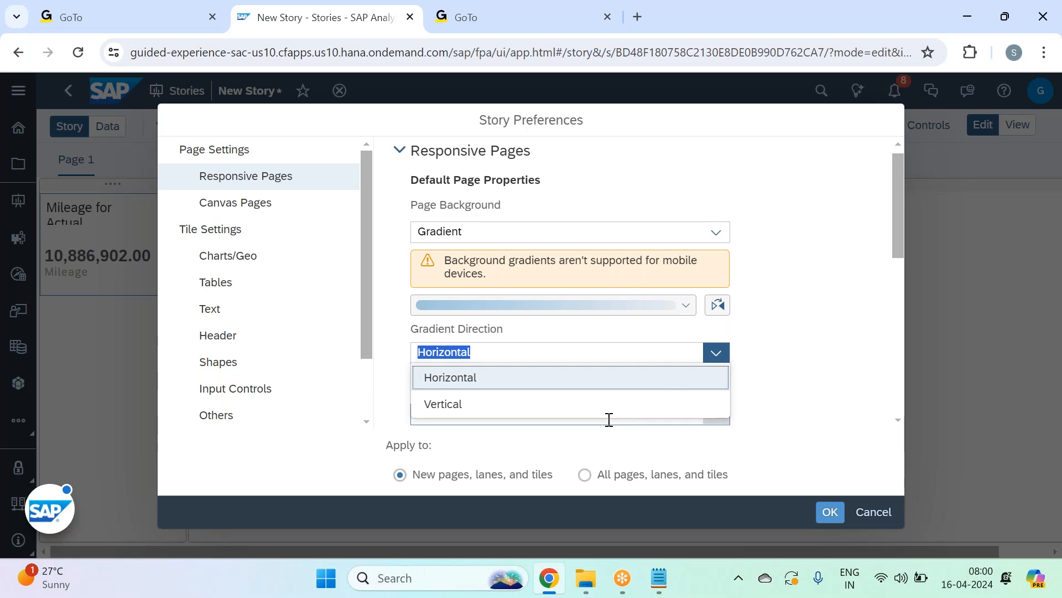
left_click(607, 406)
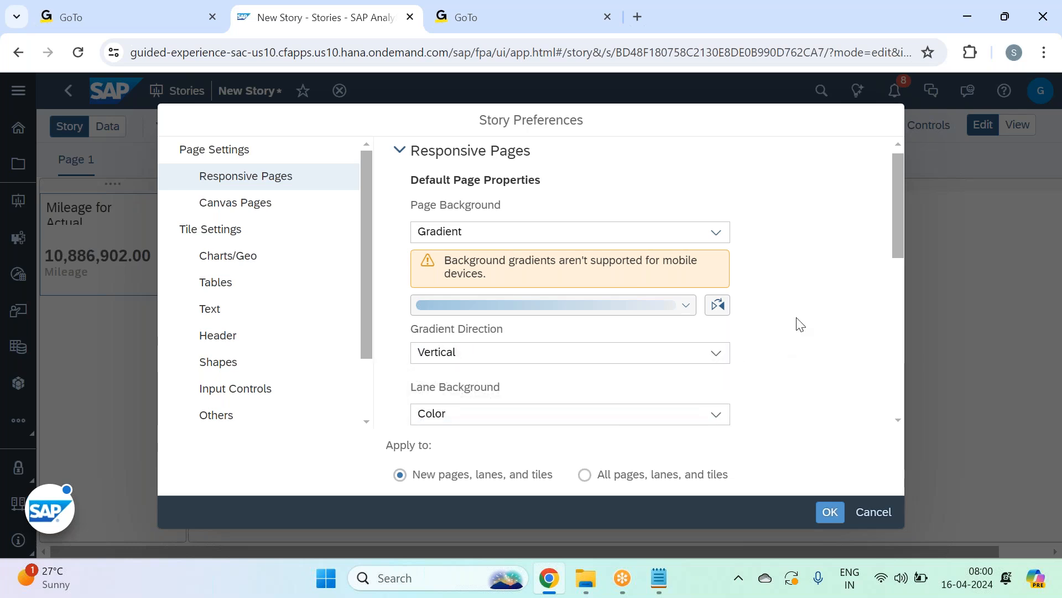
Step: Set the canvas pages' default background to a pale cyan and choose to apply the preferences to all pages, lanes, and tiles
scroll(775, 326, "down", 2)
left_click(284, 203)
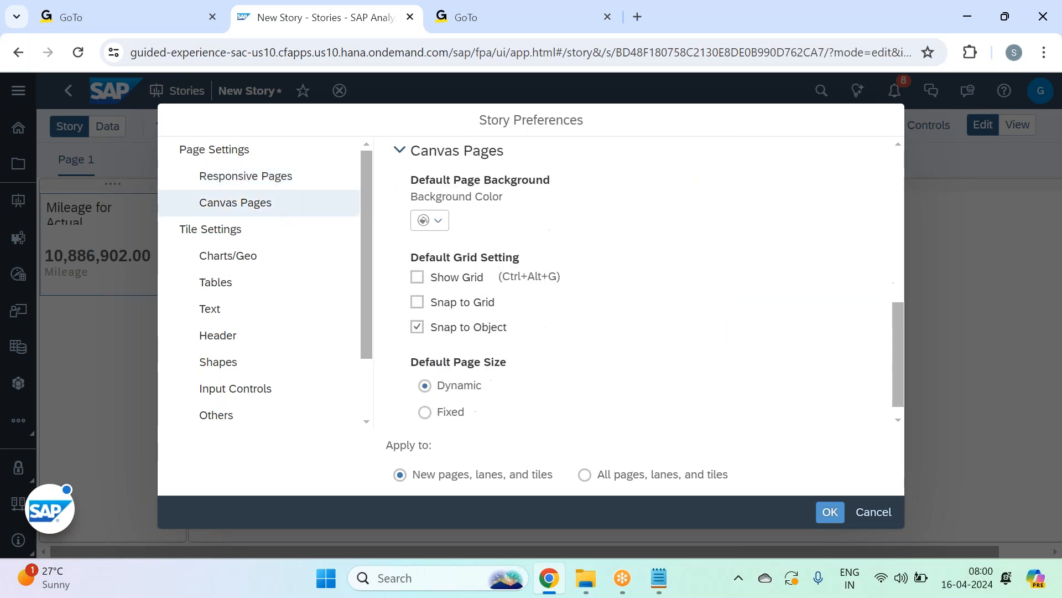
left_click(443, 223)
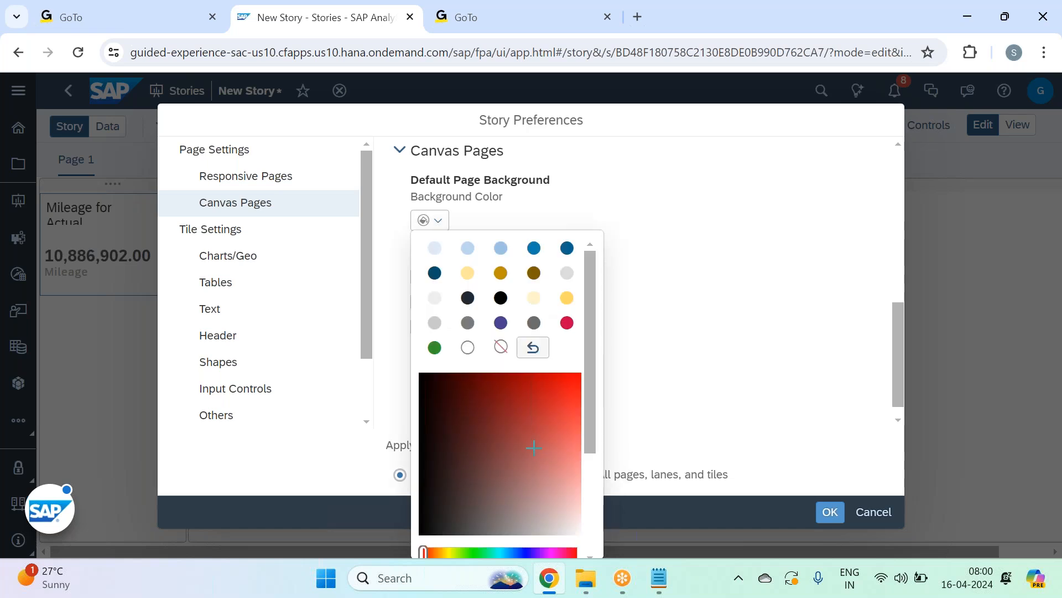
left_click_drag(423, 554, 502, 553)
left_click(570, 501)
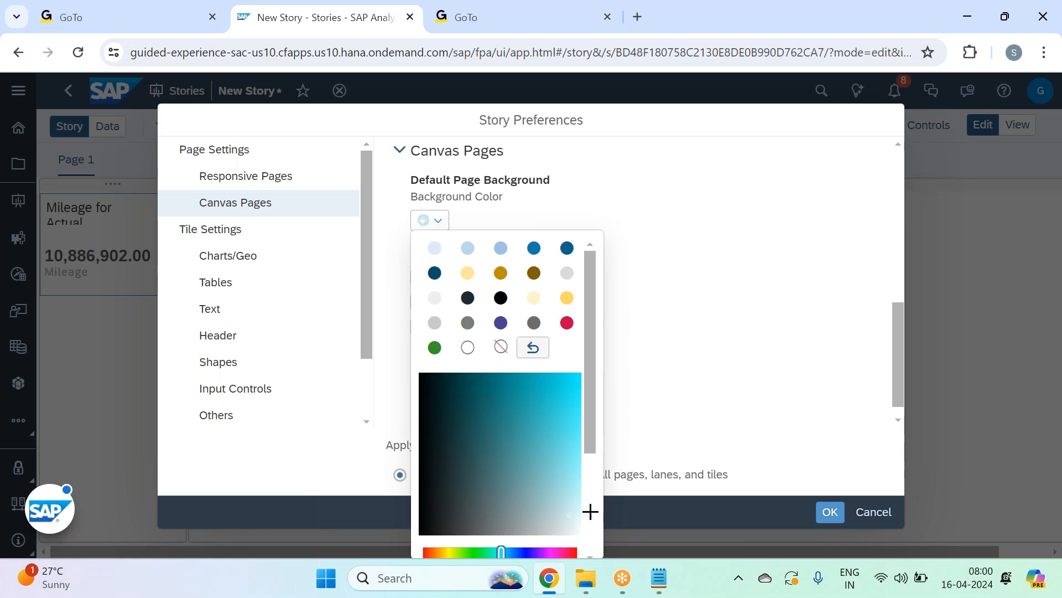
left_click(719, 408)
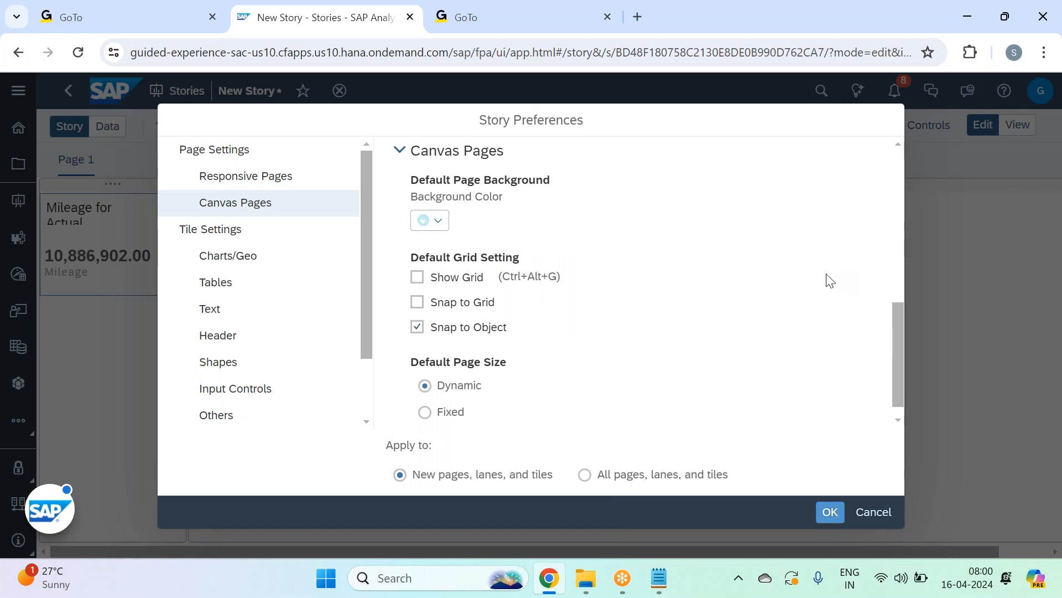
scroll(626, 395, "down", 1)
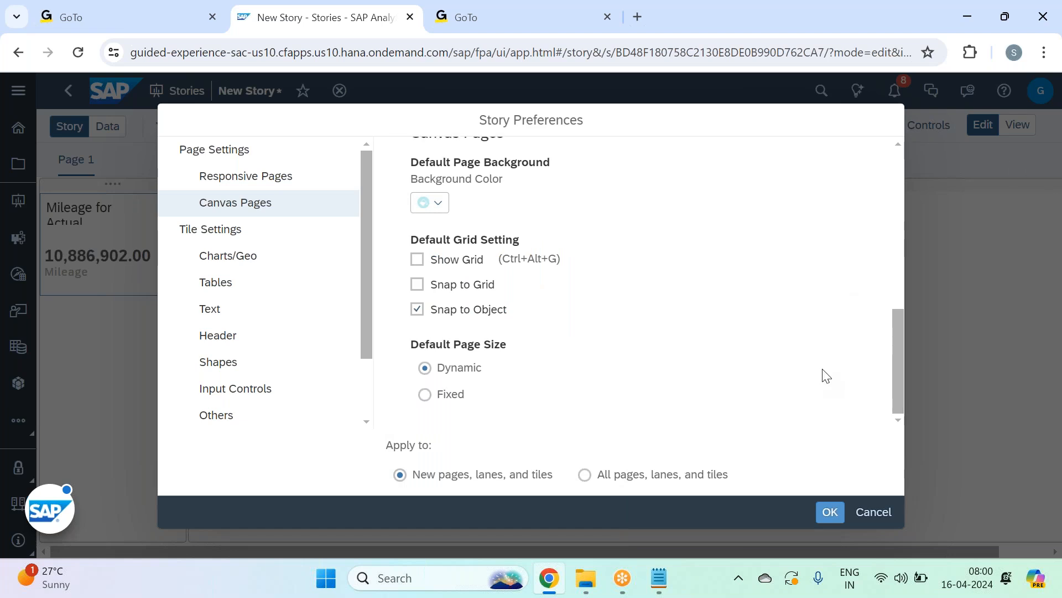
left_click(644, 476)
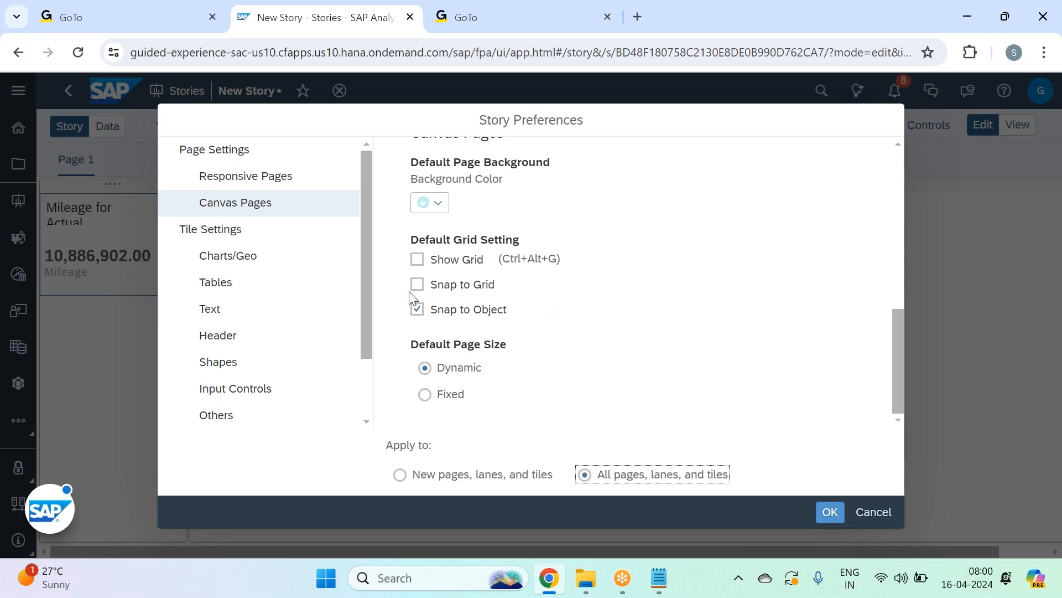
Step: Change the Charts/Geo default standard color palette to the multicolored one beginning with blue, orange and green
left_click(210, 254)
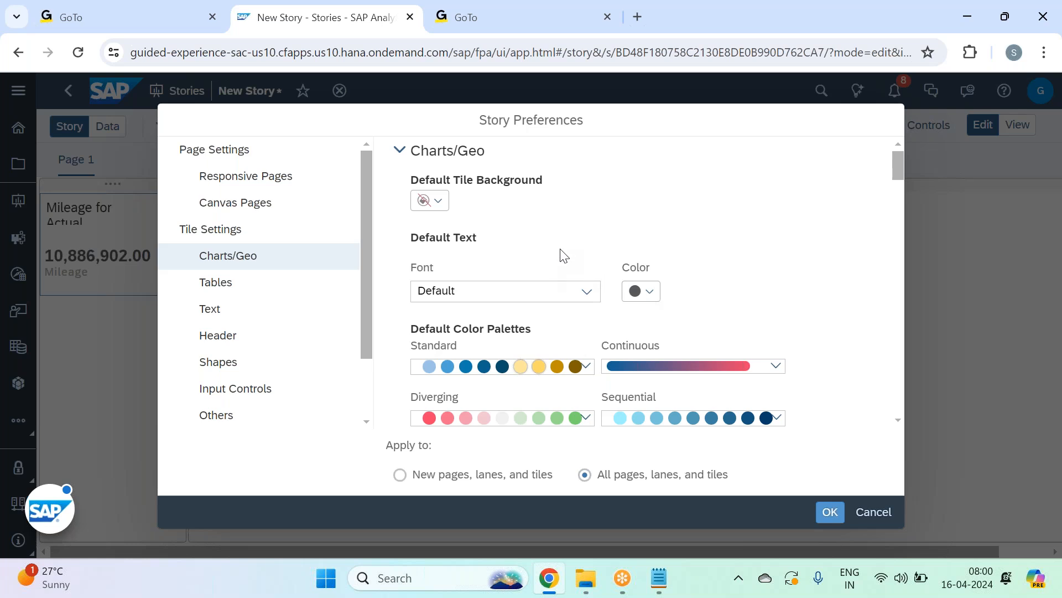
scroll(563, 255, "down", 2)
left_click(585, 283)
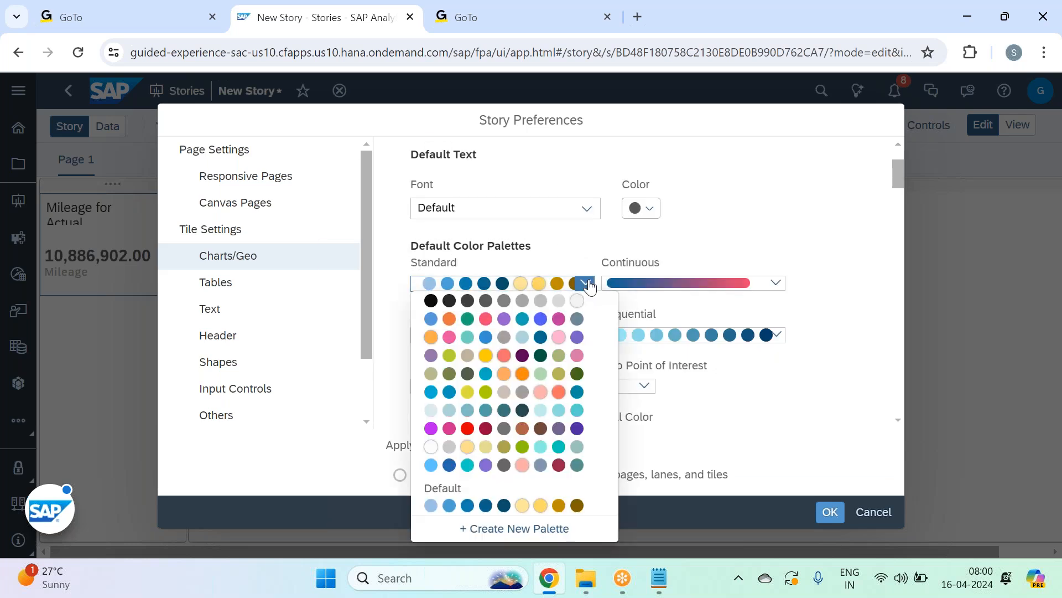
left_click(547, 324)
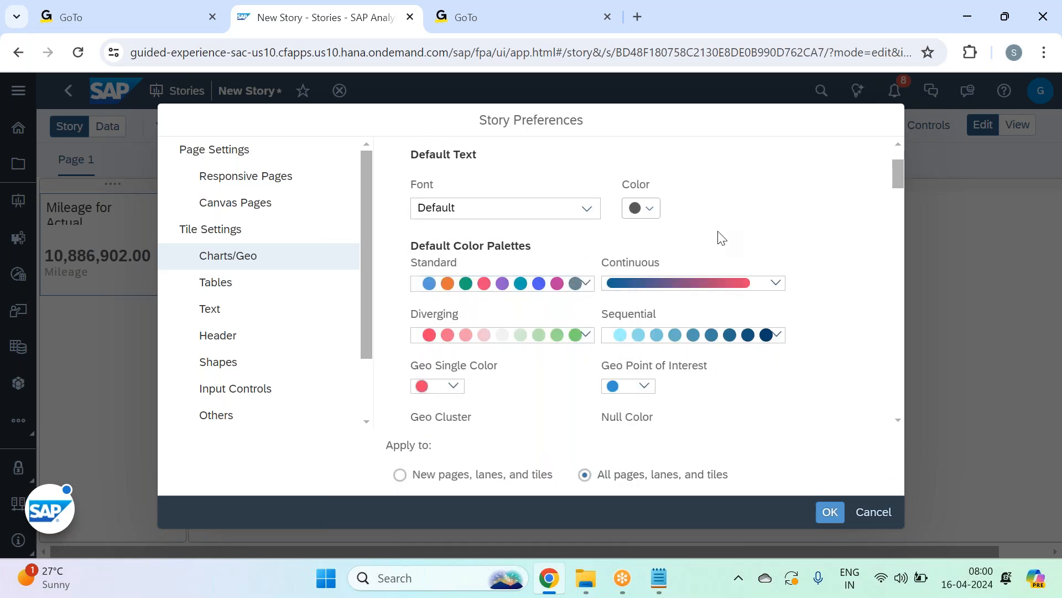
Step: Set the Charts/Geo default tile border to All Borders with a line width of 2
scroll(722, 238, "down", 6)
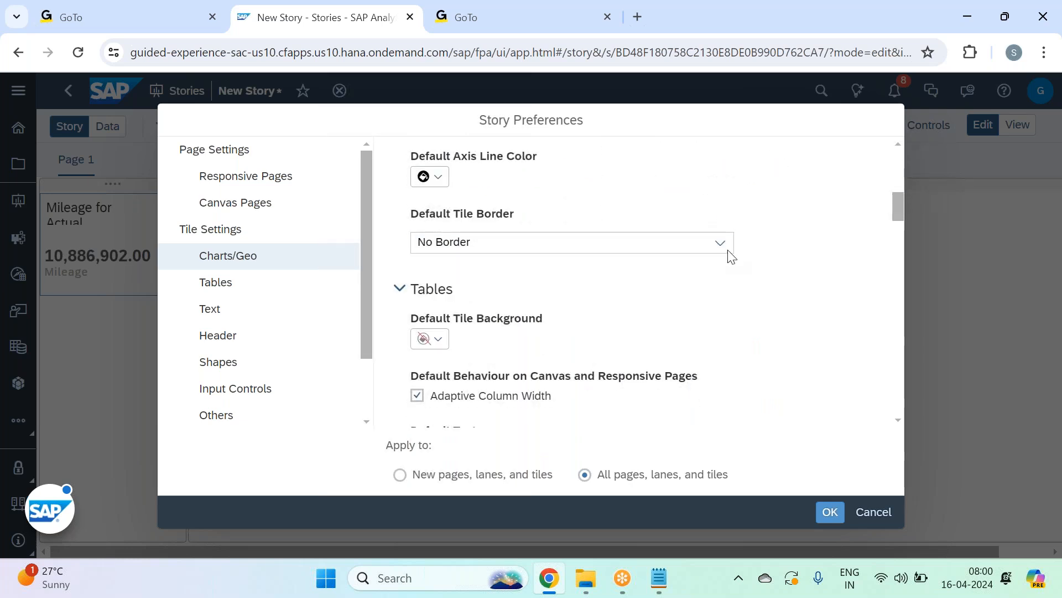
left_click(722, 244)
left_click(504, 371)
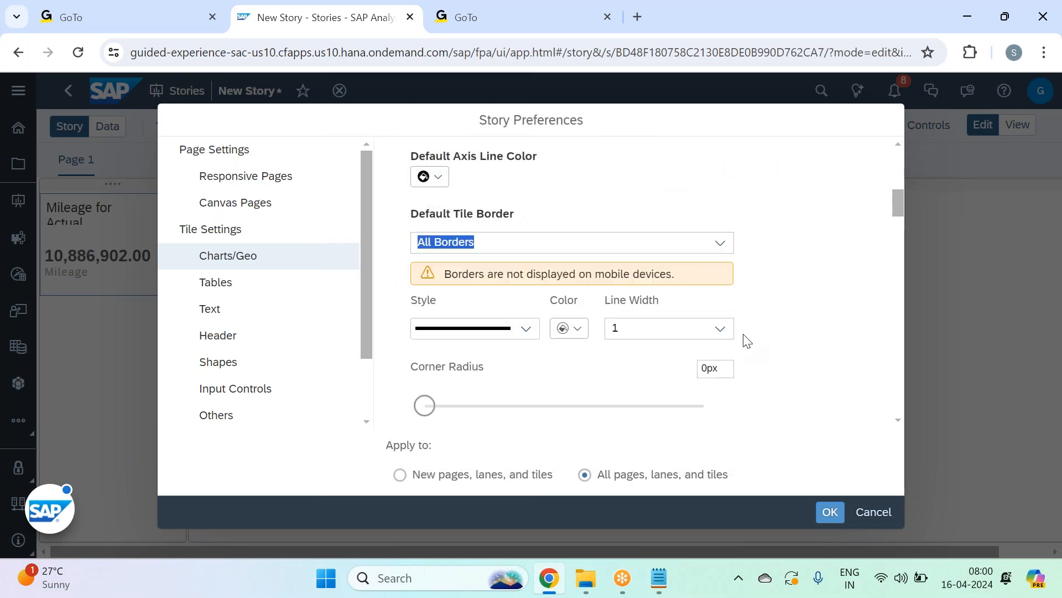
left_click(720, 328)
left_click(652, 379)
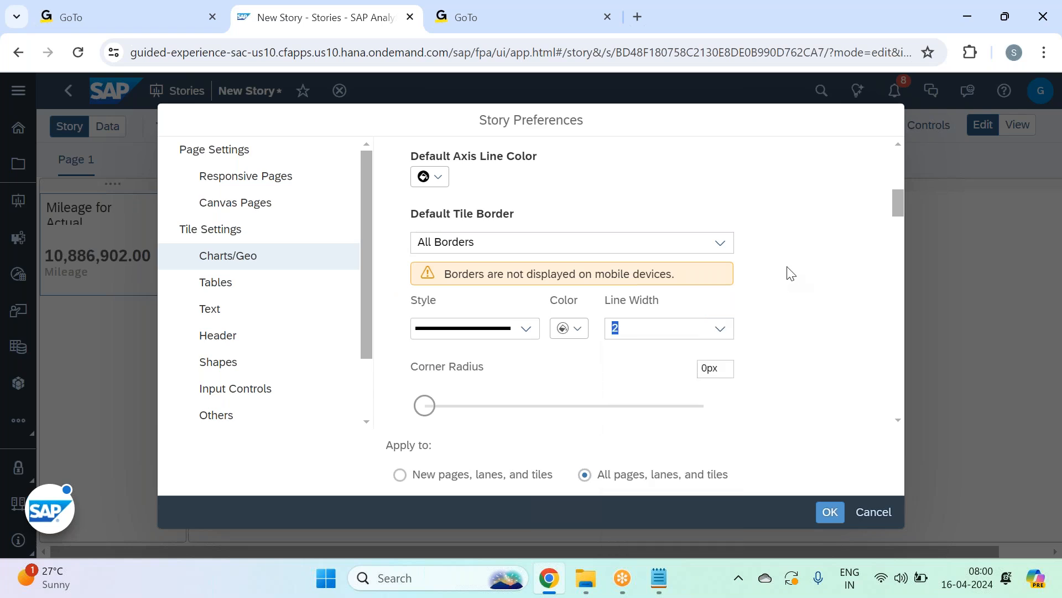
Step: Set the Tables default tile border to All Borders with a line width of 2
scroll(749, 287, "down", 7)
scroll(749, 287, "up", 2)
scroll(750, 287, "down", 3)
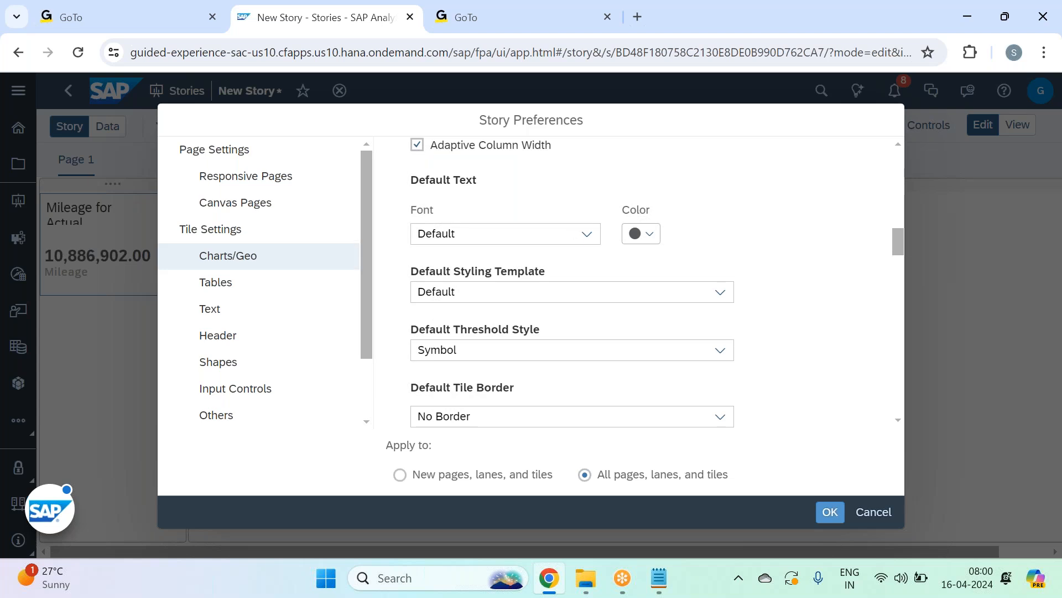
scroll(653, 222, "down", 3)
left_click(720, 251)
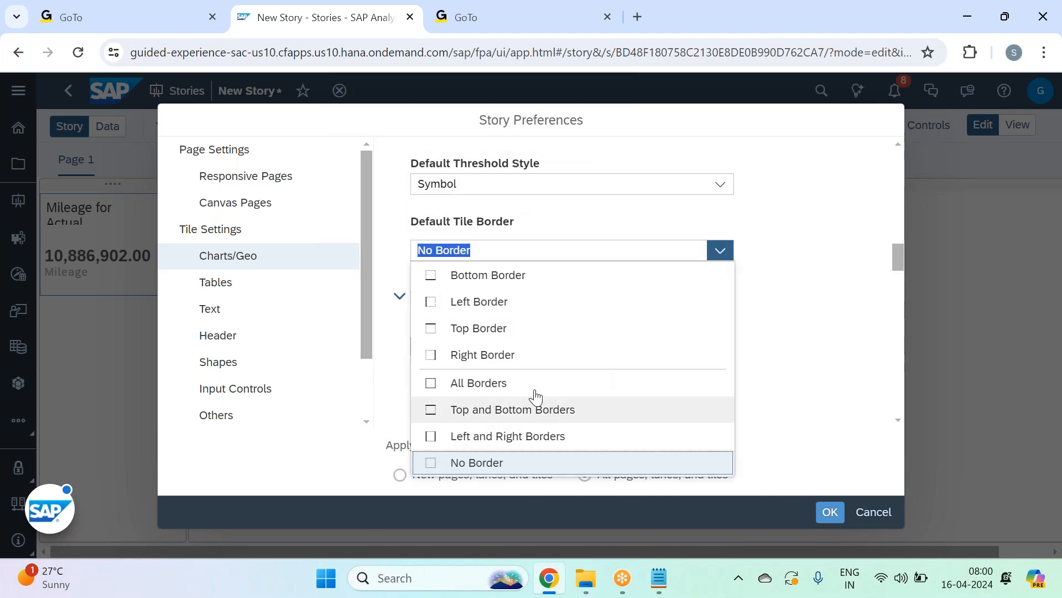
left_click(536, 382)
left_click(720, 336)
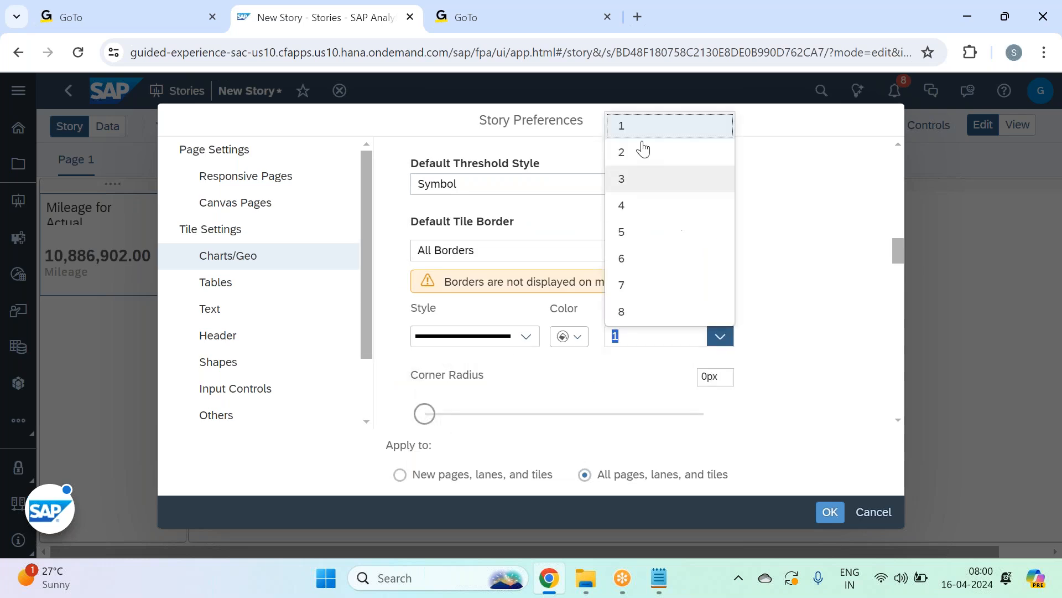
left_click(636, 177)
left_click(717, 336)
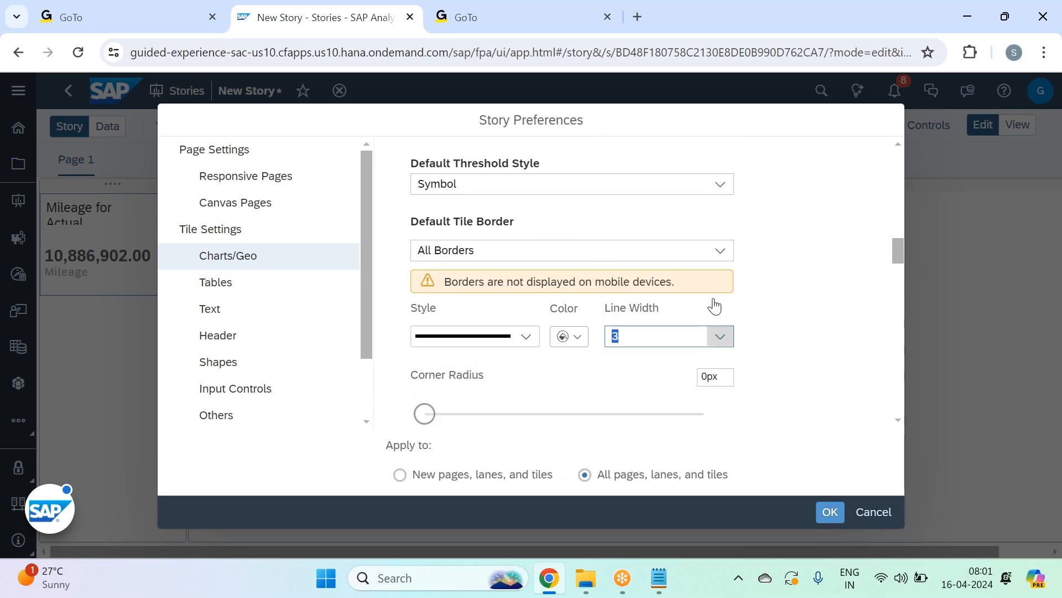
left_click(650, 157)
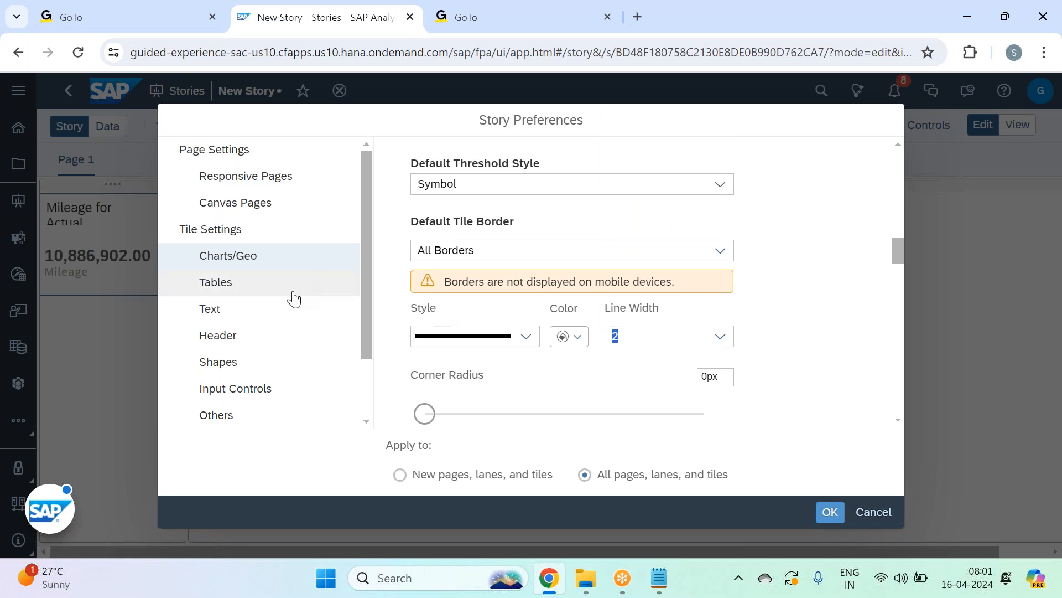
Step: Set the Text tiles' default border to All Borders and their default font to Times New Roman
left_click(285, 310)
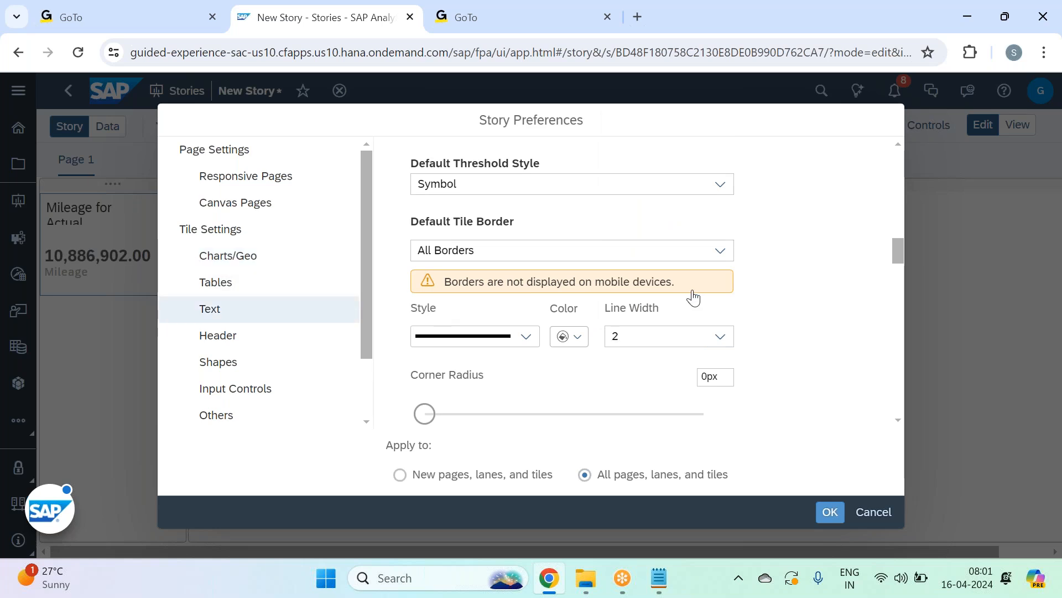
left_click(720, 357)
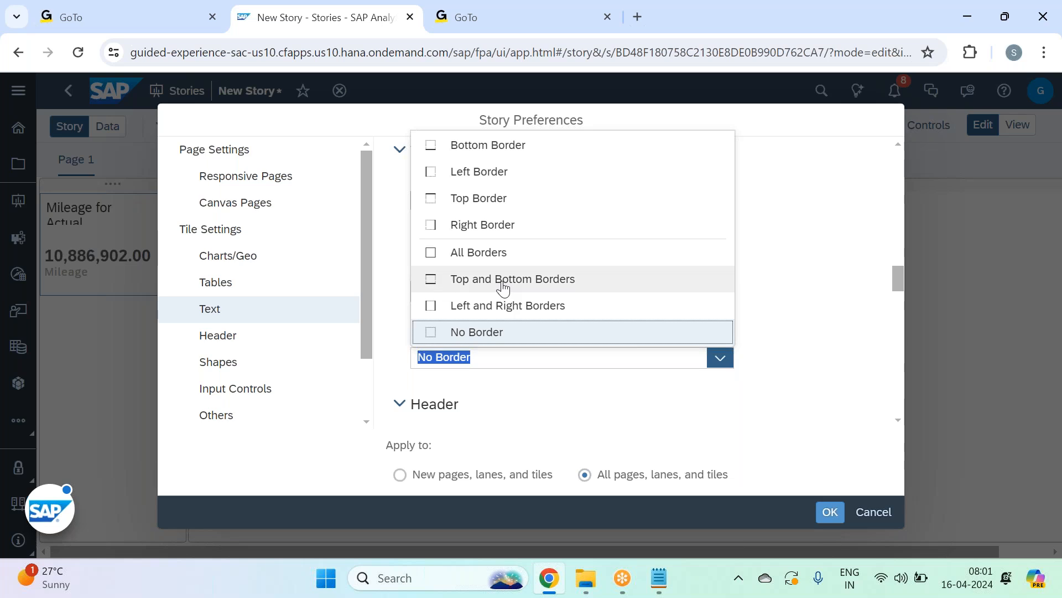
left_click(487, 252)
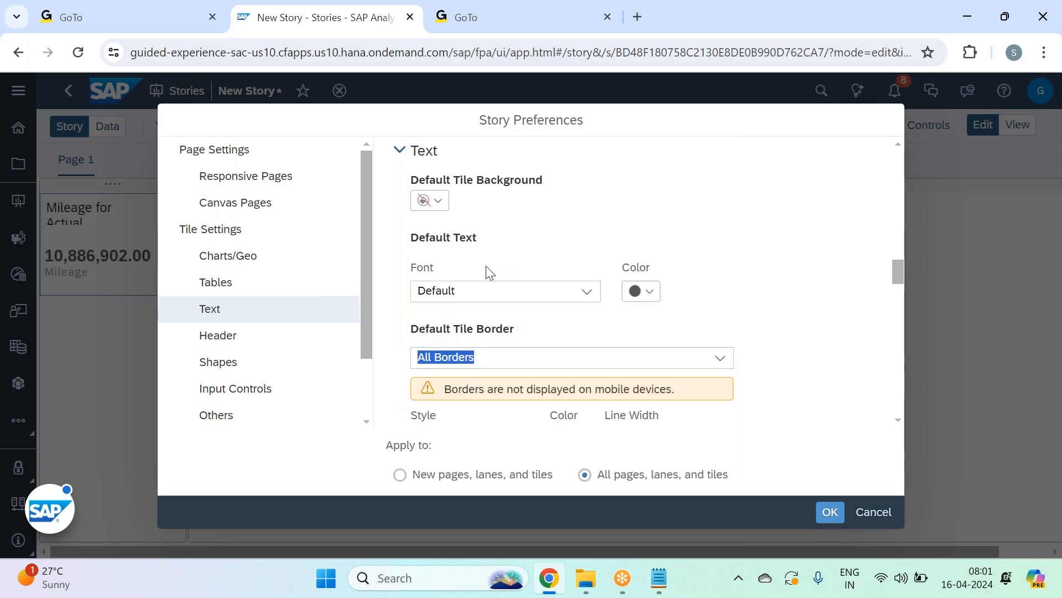
scroll(526, 249, "down", 2)
left_click(586, 207)
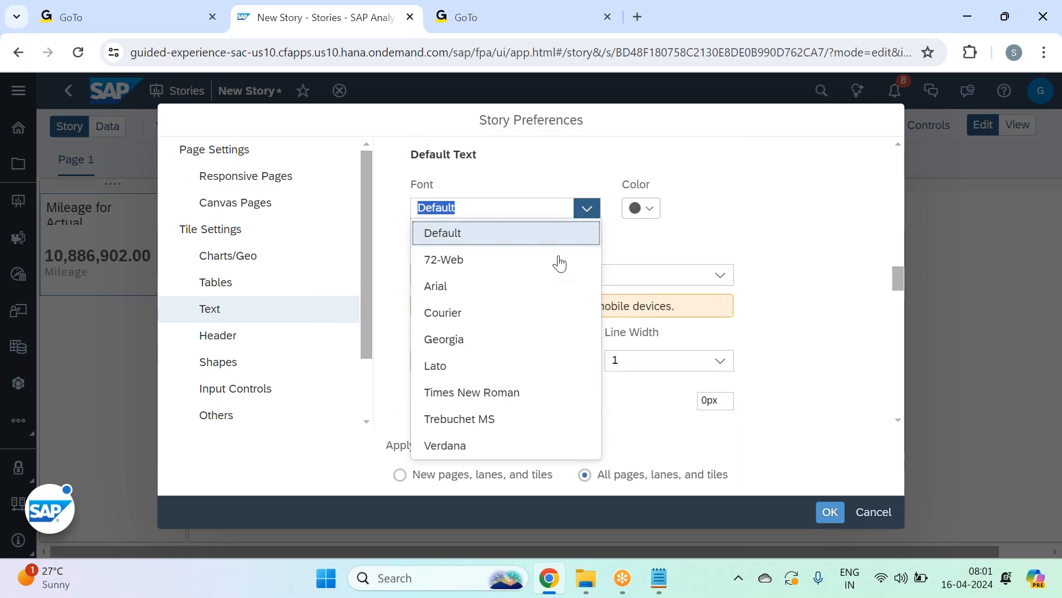
left_click(503, 393)
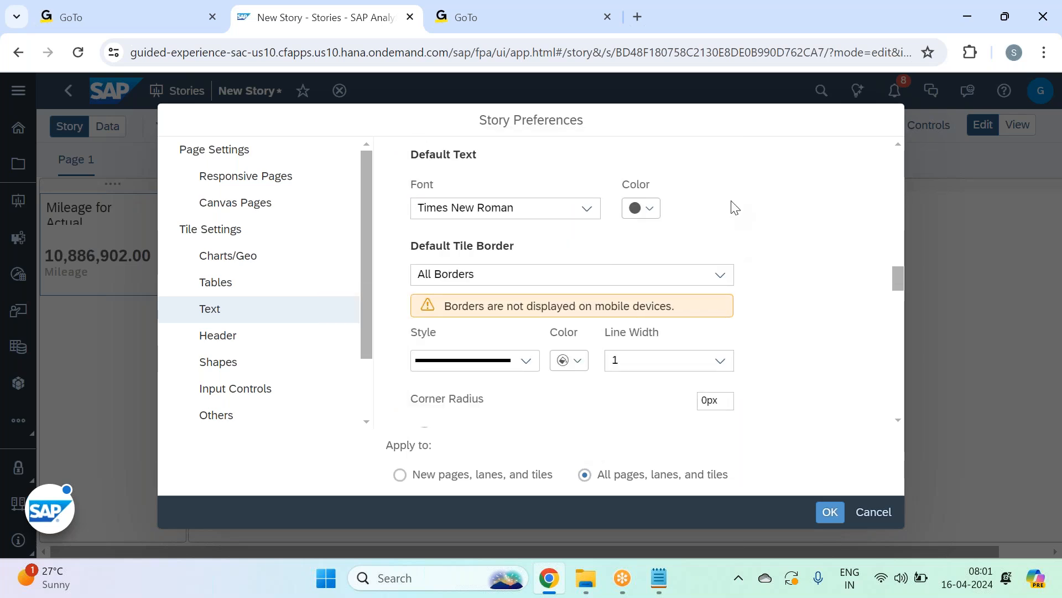
Step: For Input Controls, set the collapsed control's border color to dark blue and the expanded control's border to All Borders
scroll(736, 216, "down", 5)
scroll(736, 224, "down", 8)
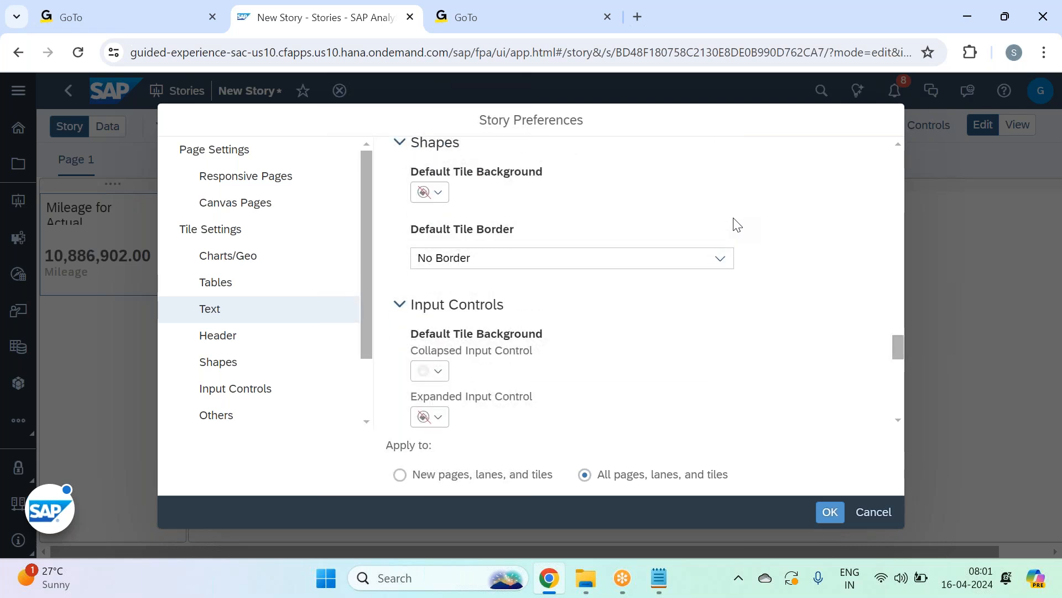
scroll(736, 224, "down", 5)
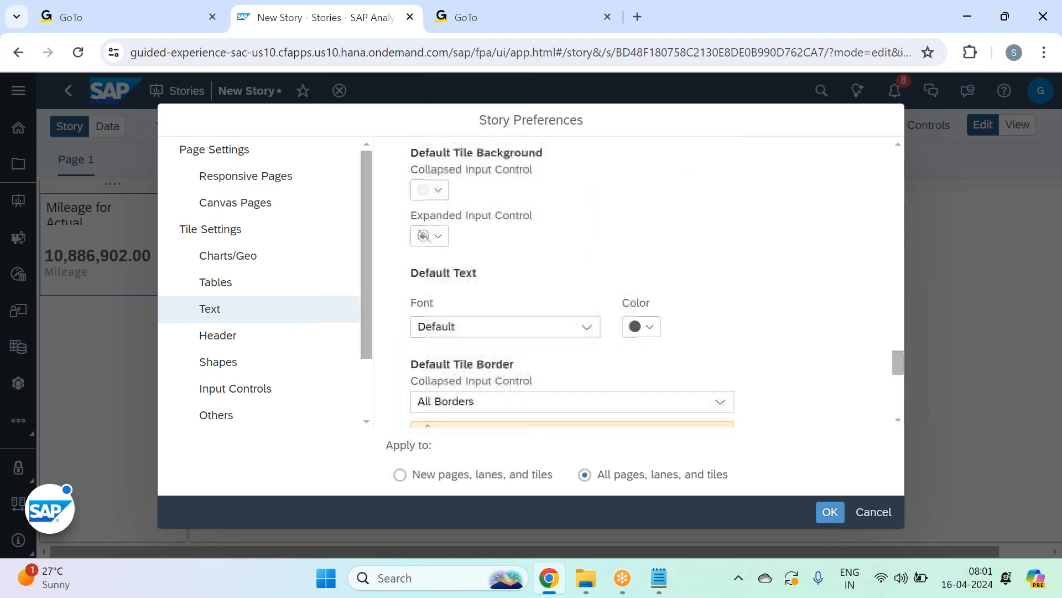
scroll(738, 279, "down", 2)
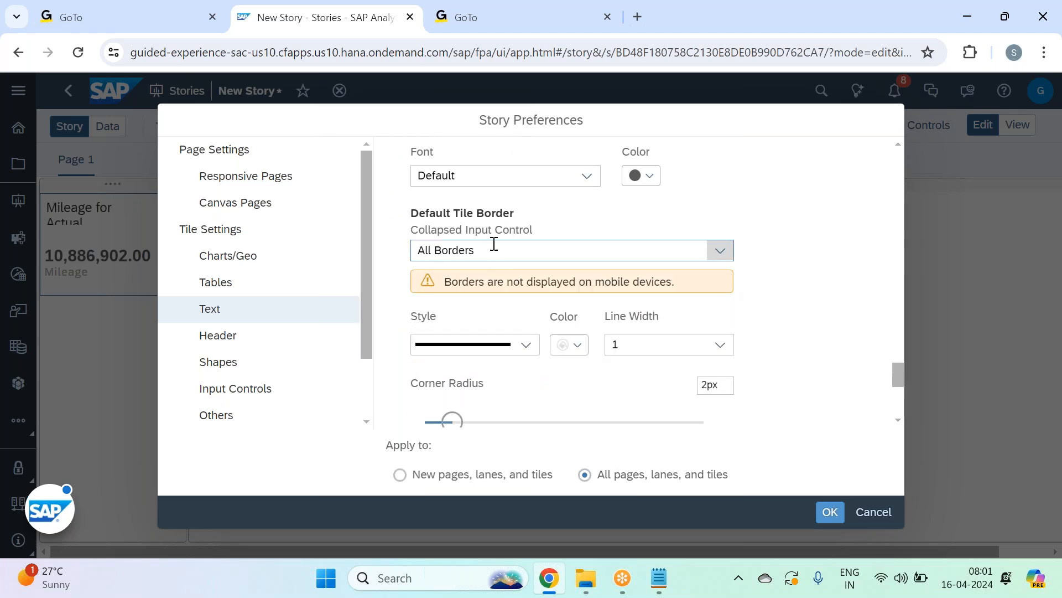
left_click(572, 344)
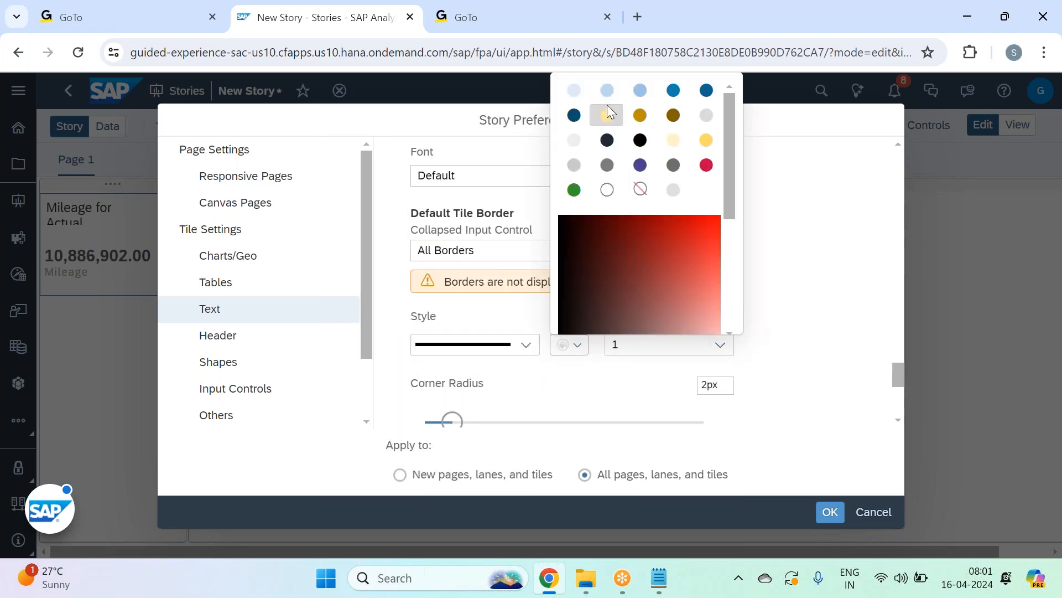
left_click(579, 121)
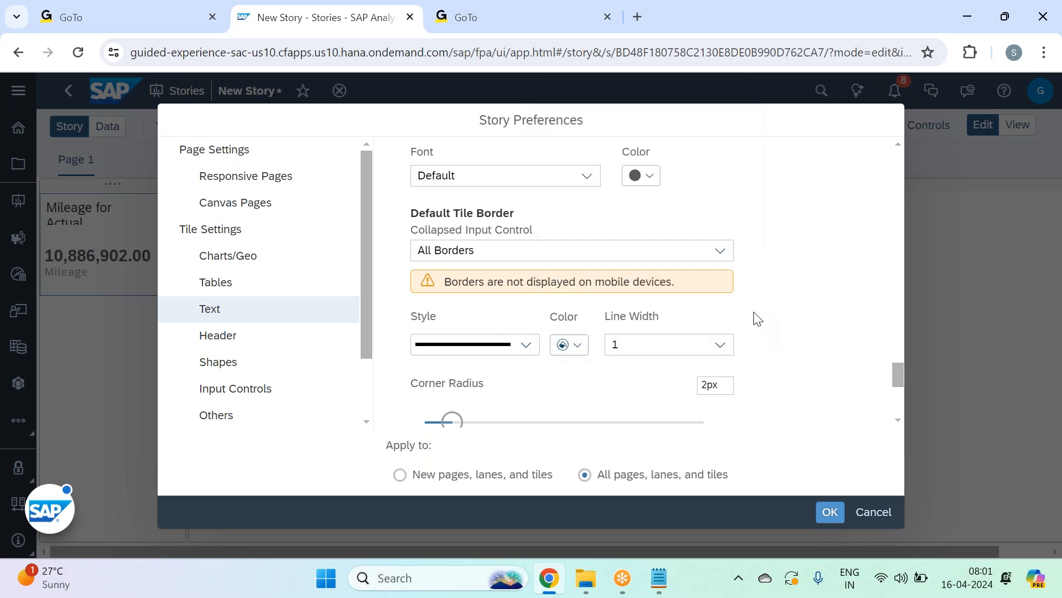
scroll(755, 316, "down", 4)
left_click(618, 311)
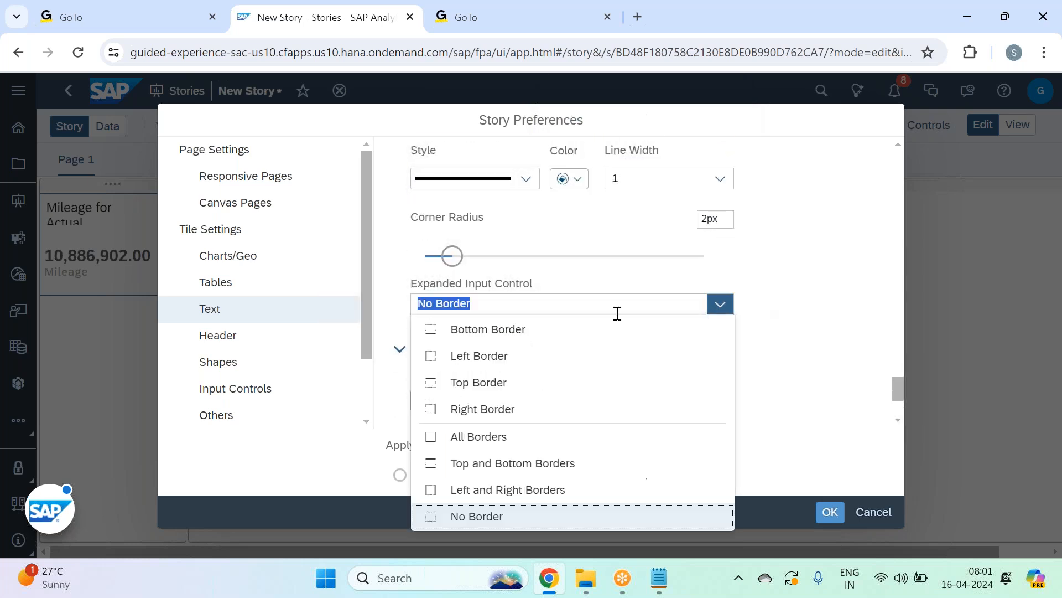
left_click(514, 437)
Step: Set the Others default tile border to All Borders and apply the story preferences to all pages and tiles
scroll(747, 336, "down", 7)
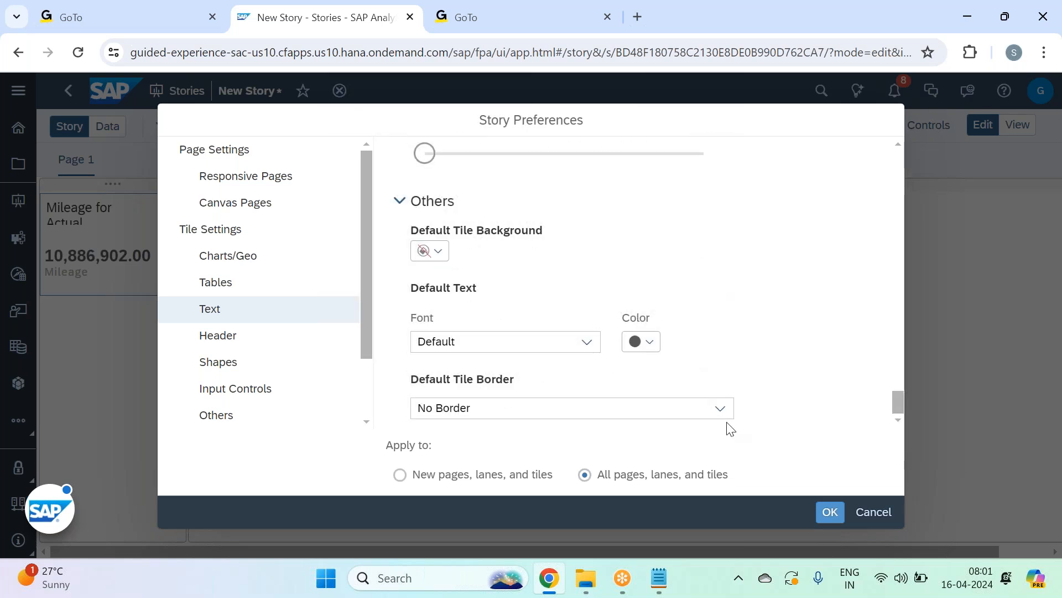
left_click(720, 408)
left_click(516, 301)
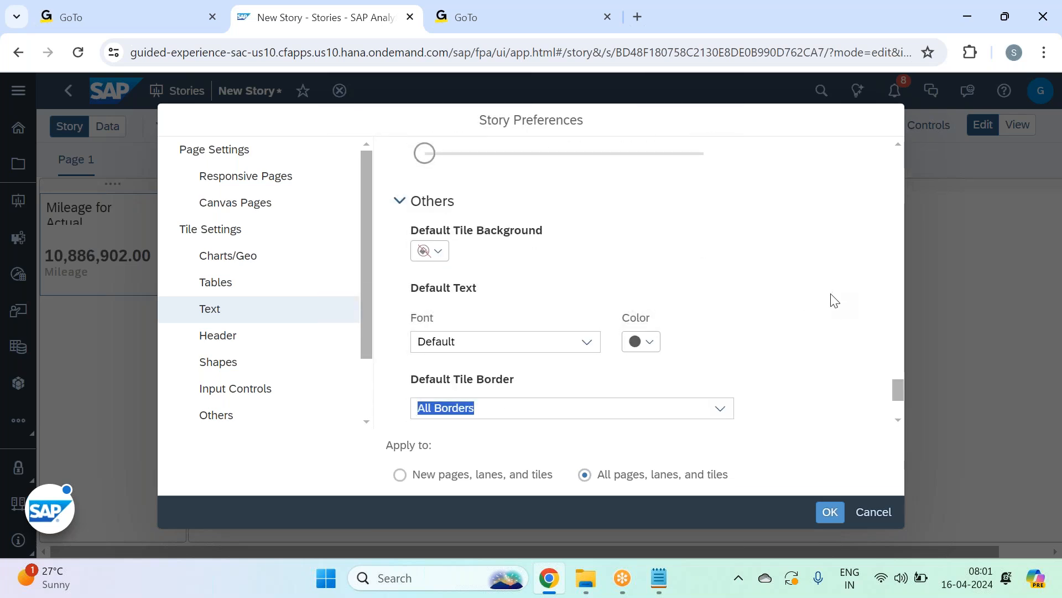
scroll(832, 299, "down", 3)
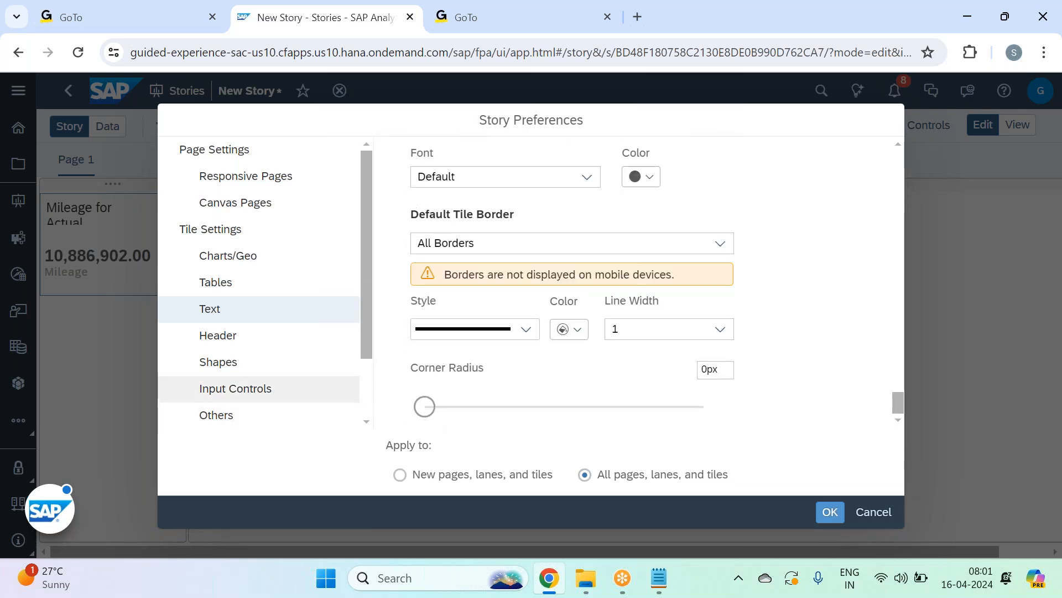
left_click(829, 509)
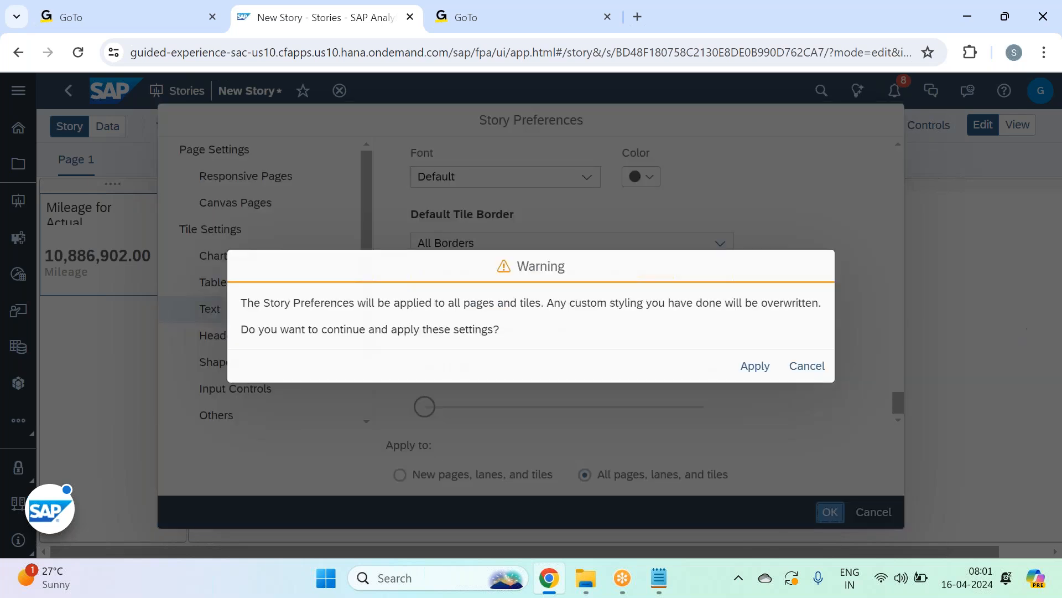
left_click(759, 368)
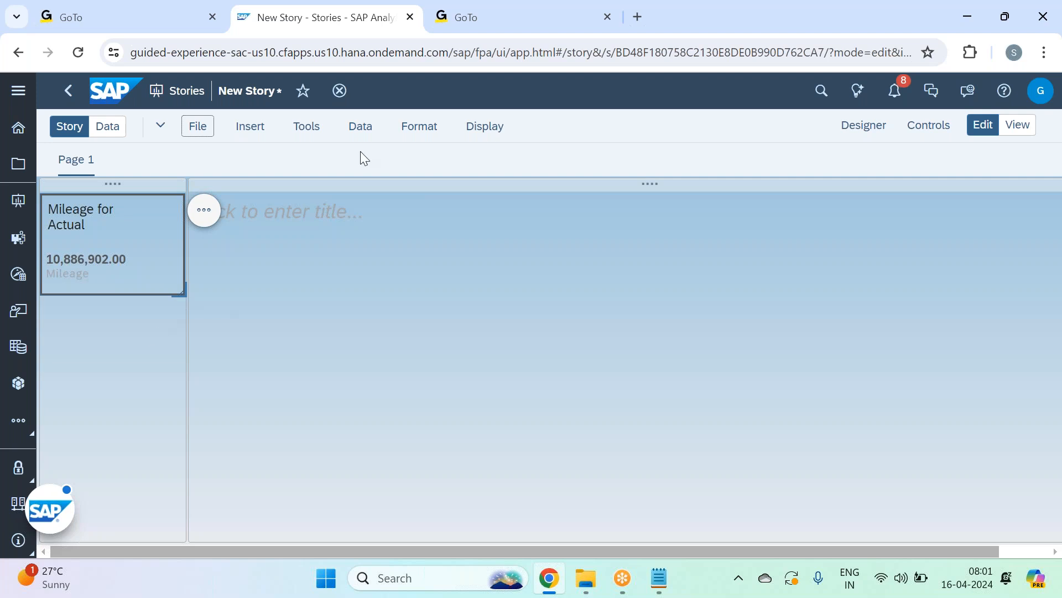
Step: Copy the base address of the story's URL and use it to load the SAP Analytics Cloud home page in the unused GoTo tab
left_click_drag(571, 52, 130, 53)
key("ctrl+c")
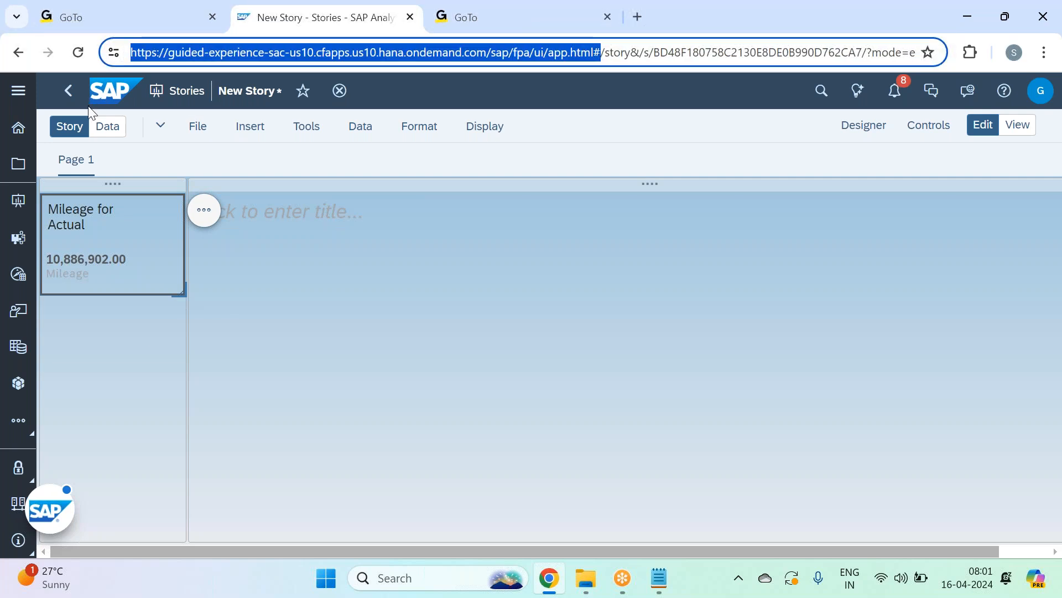
left_click(473, 28)
left_click(473, 44)
key("ctrl+v")
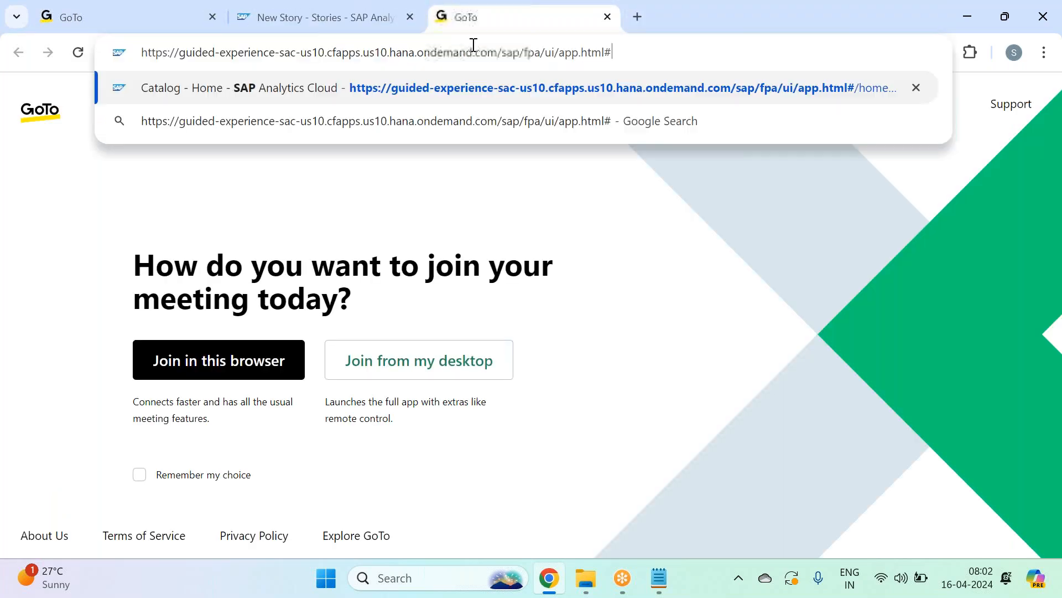
key("Return")
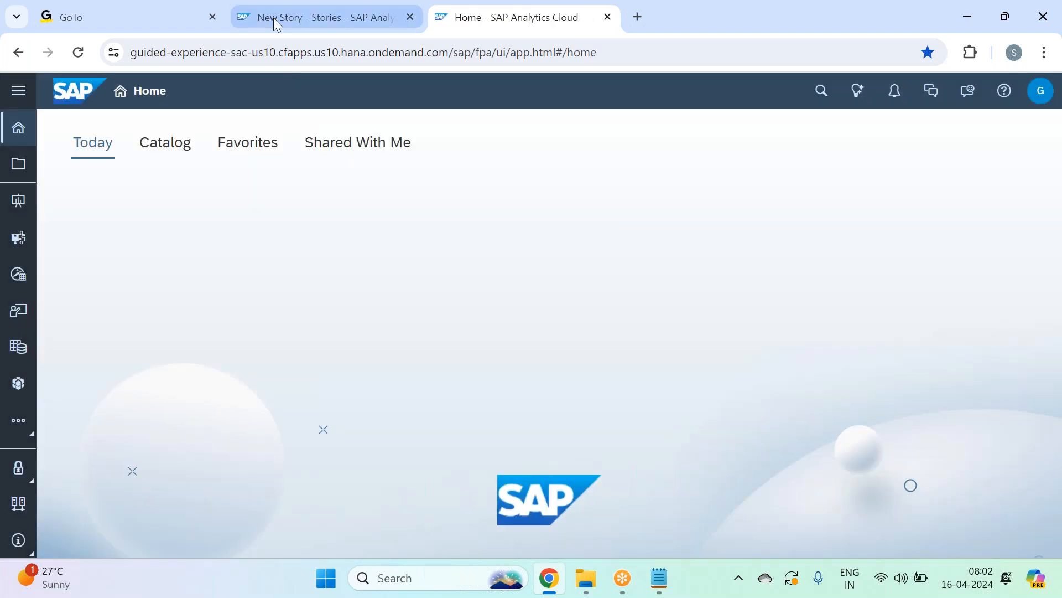
left_click(273, 18)
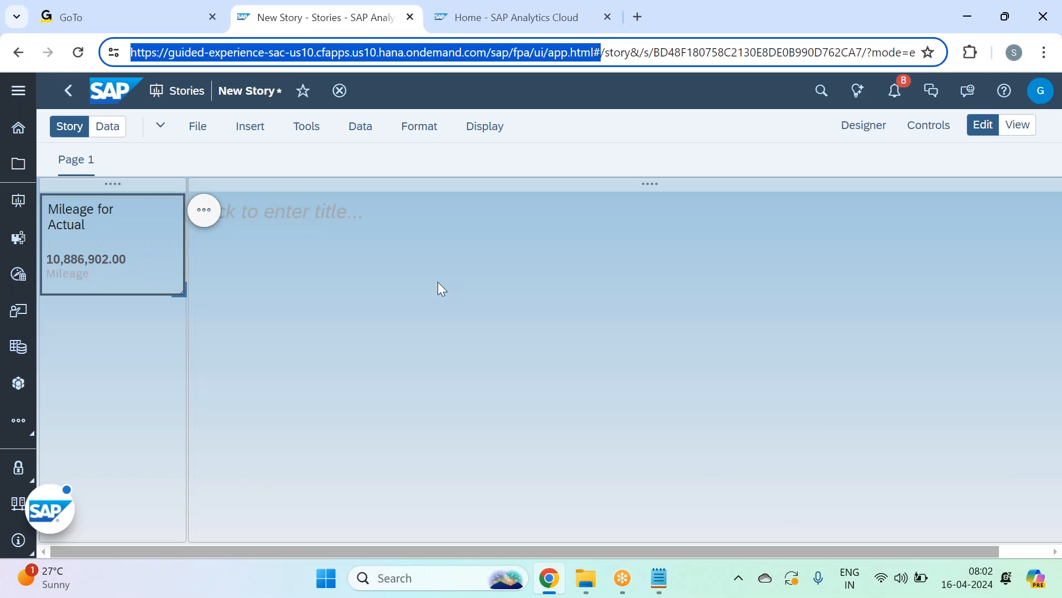
left_click(479, 30)
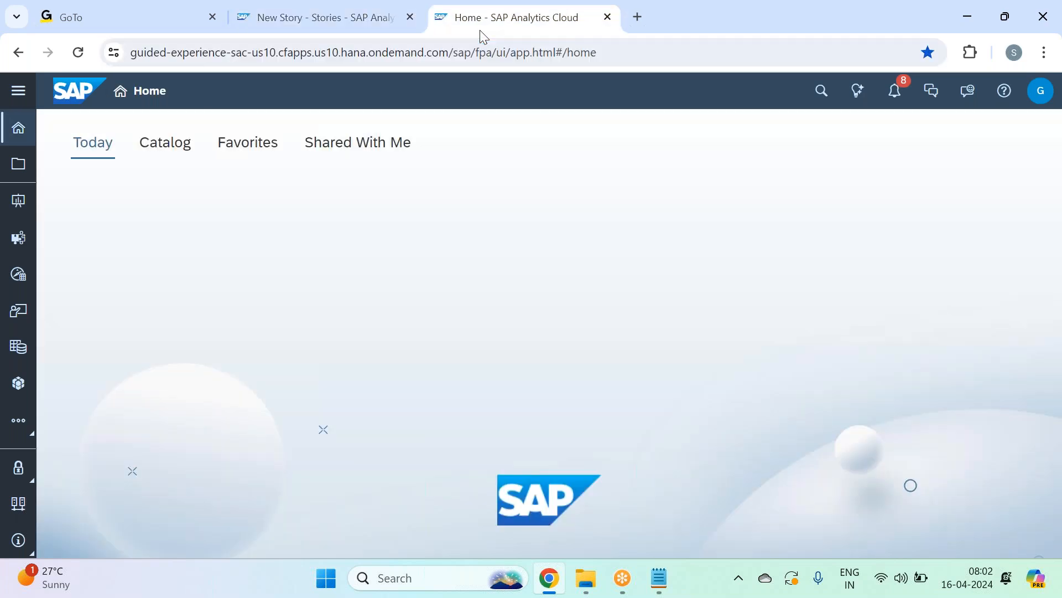
Step: Open Employee_Travel_Expense_Model_concur from My Files, under SAC Mar 2024 - Batch 33 / Business Intelligence / Employee Travel Analysis
left_click(18, 163)
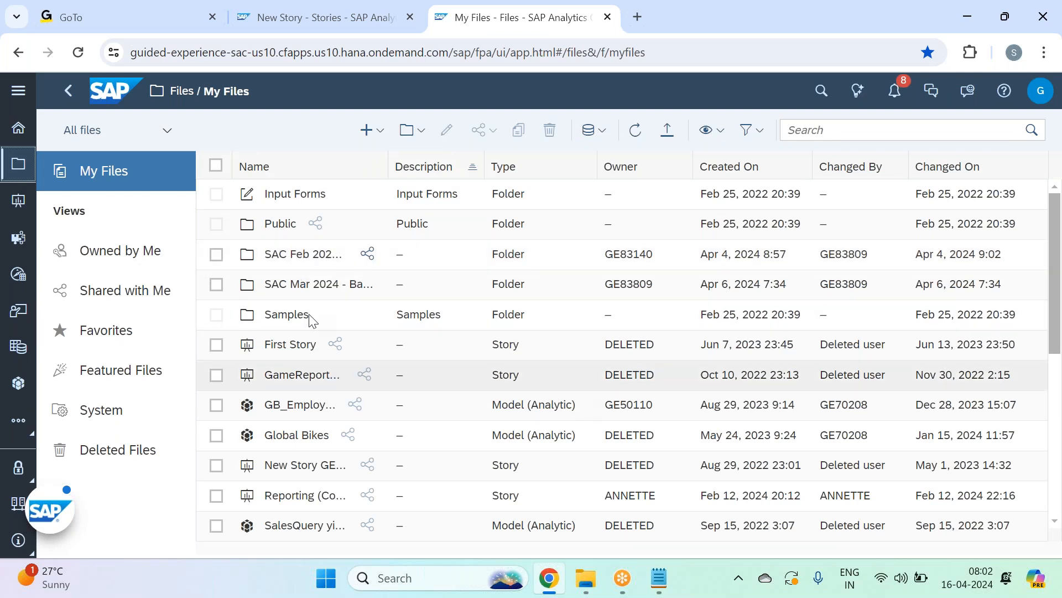
left_click(301, 287)
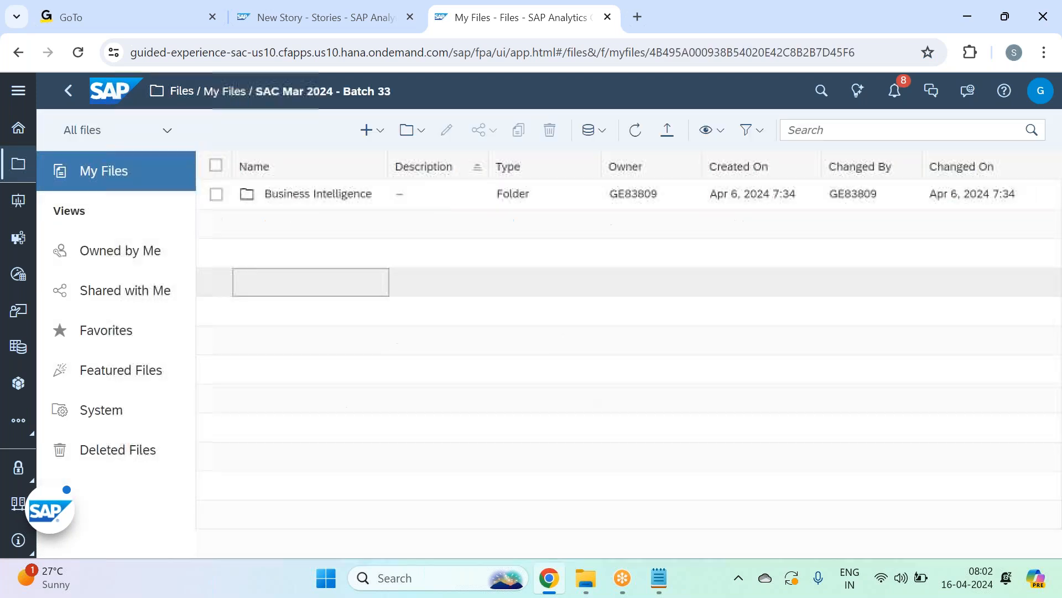
left_click(285, 195)
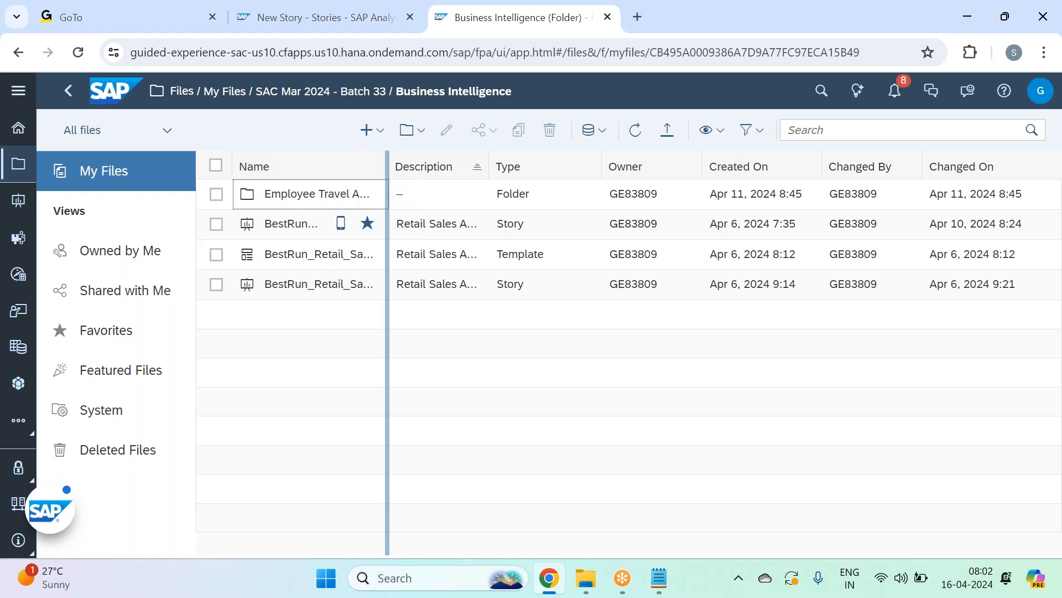
left_click_drag(387, 156, 452, 177)
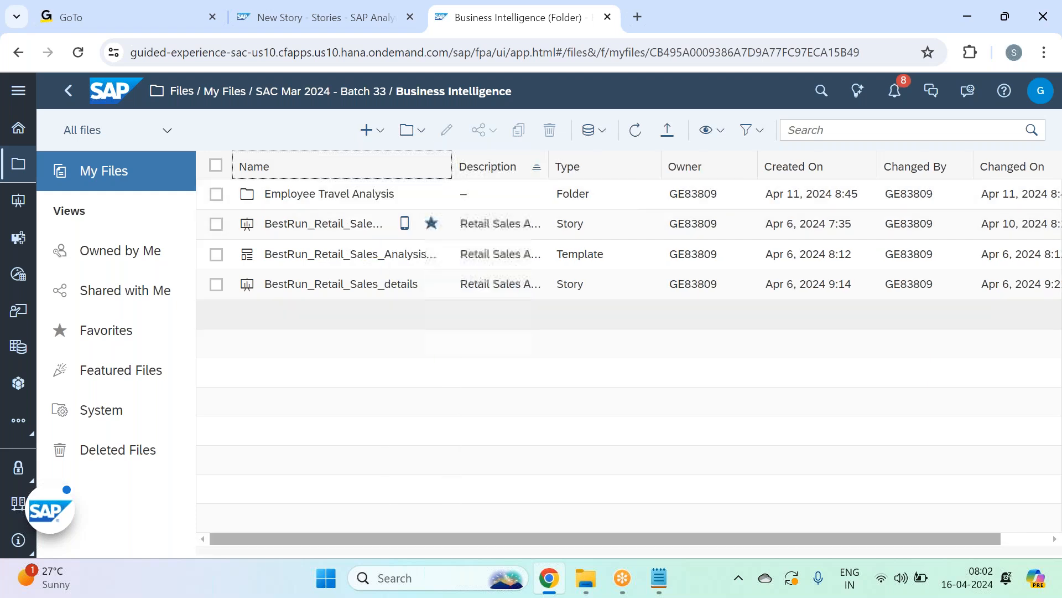
left_click(308, 194)
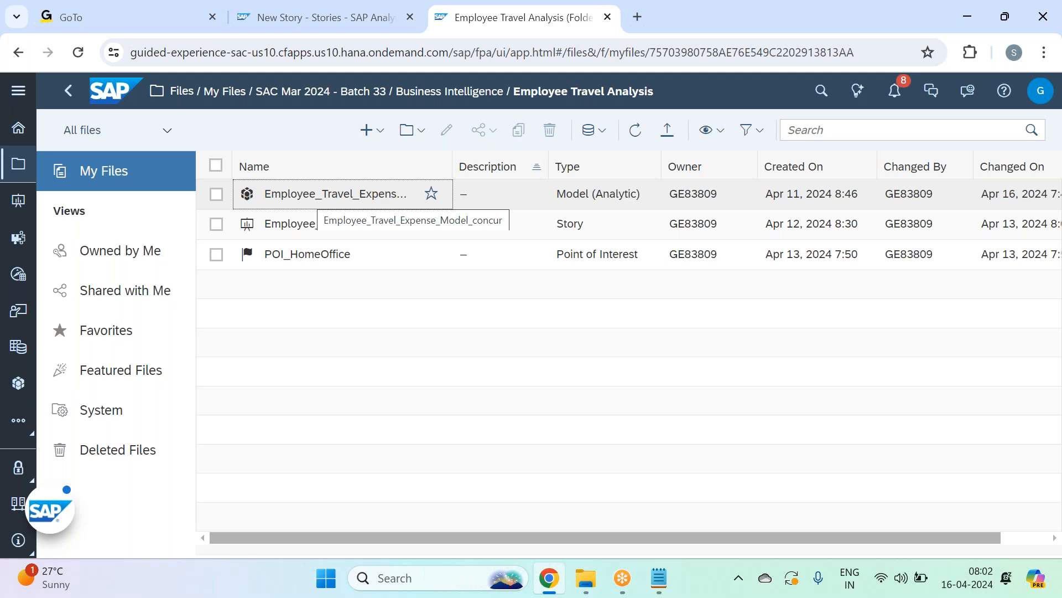
left_click(332, 194)
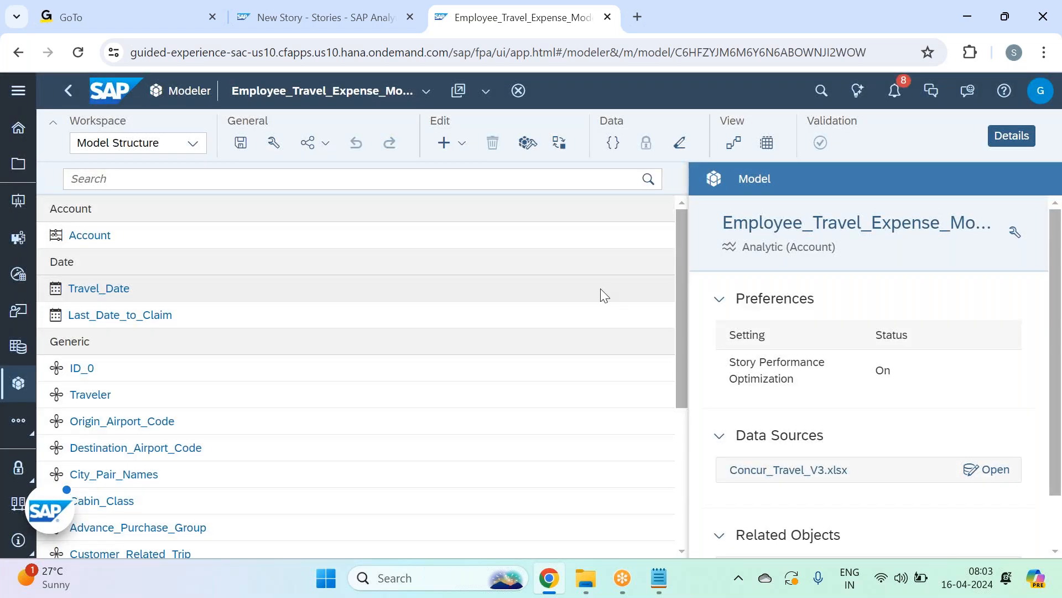
Step: Hide the model details and open the Account dimension to view its aggregation, scale and decimal places columns
left_click(1012, 136)
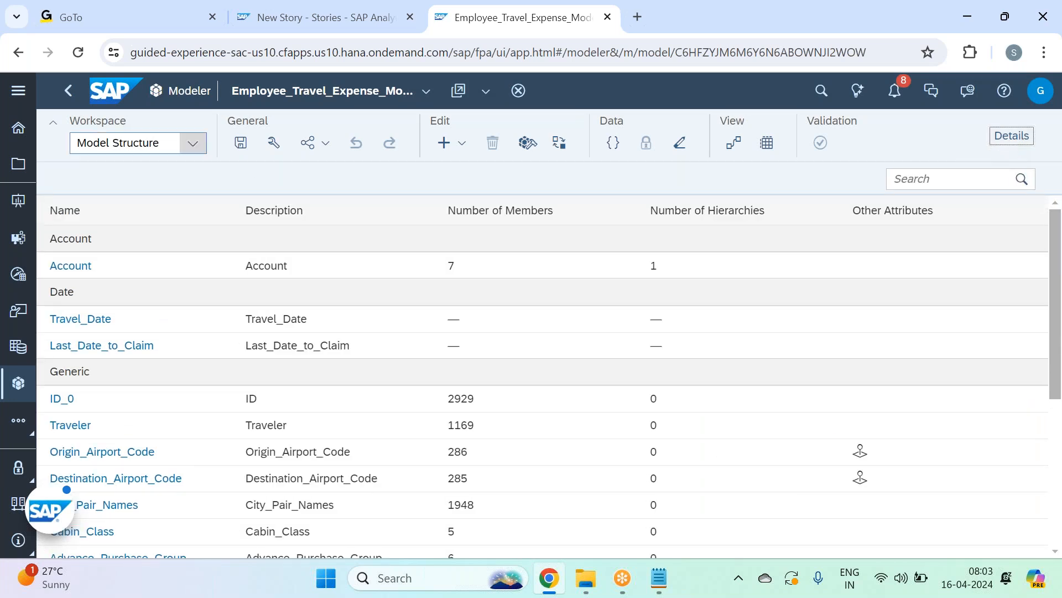
left_click(54, 268)
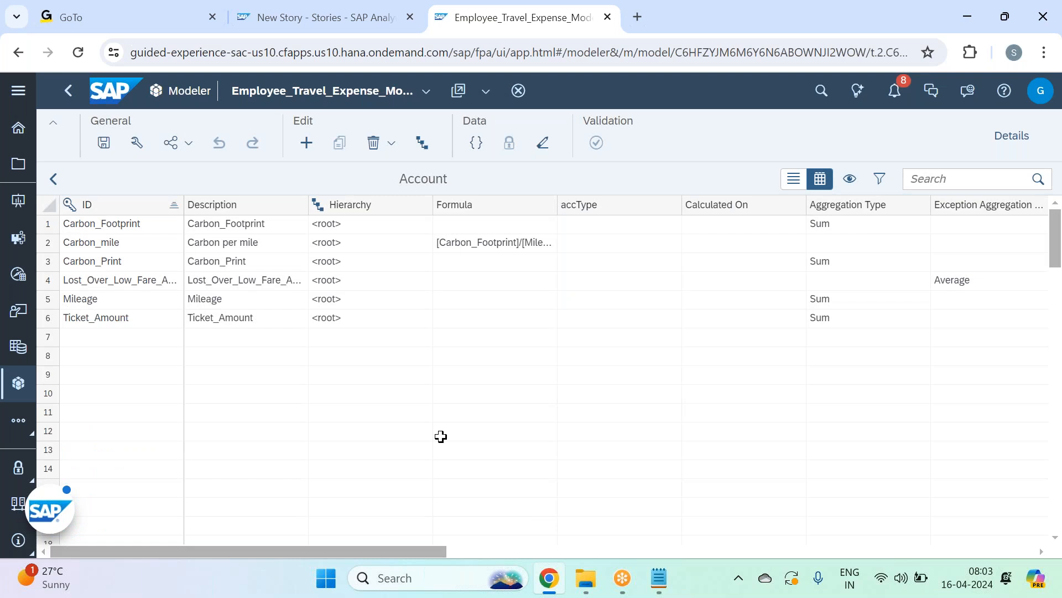
left_click_drag(407, 552, 585, 551)
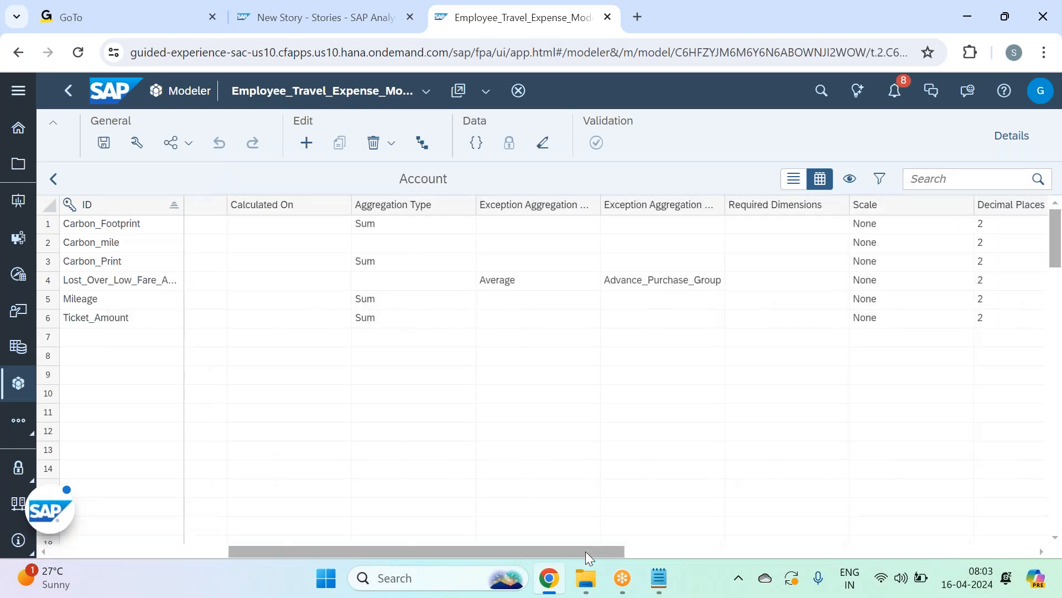
Step: Set the scale of the Mileage and Ticket_Amount measures to Thousand in the Account dimension
left_click(901, 301)
left_click(985, 299)
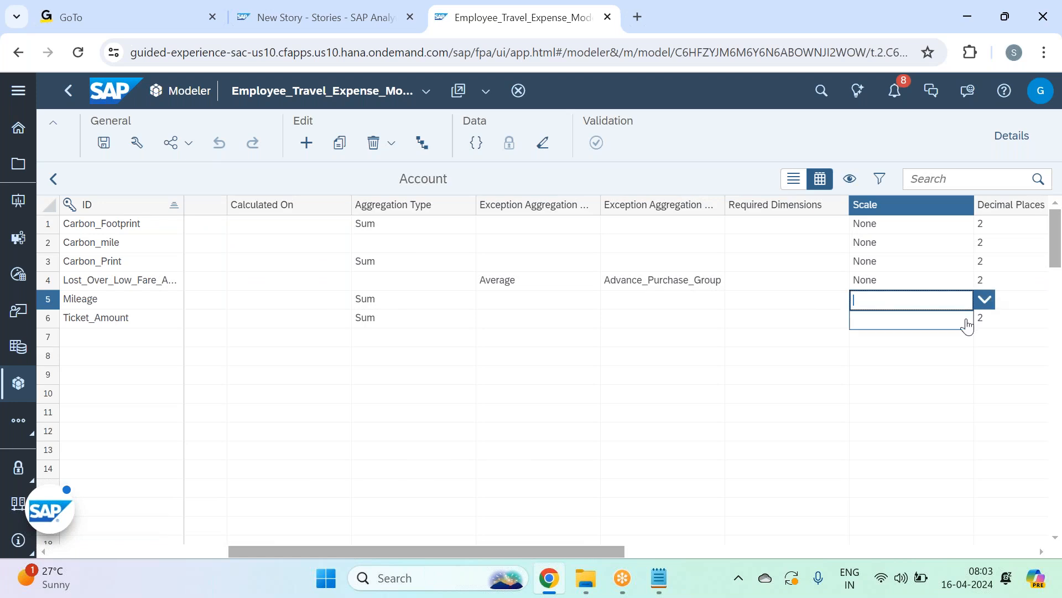
left_click(894, 377)
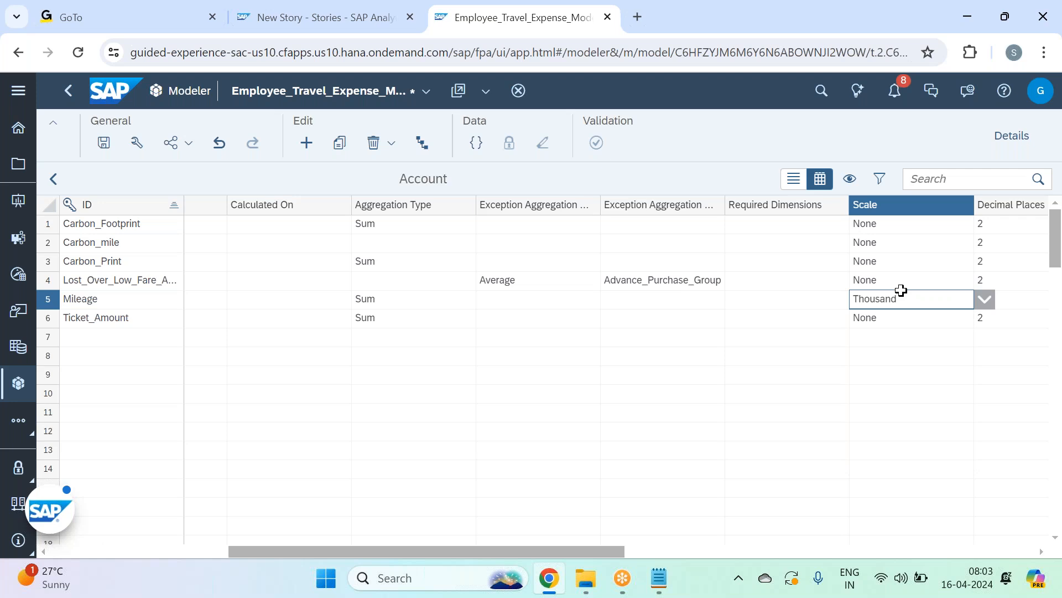
left_click(893, 319)
left_click(986, 319)
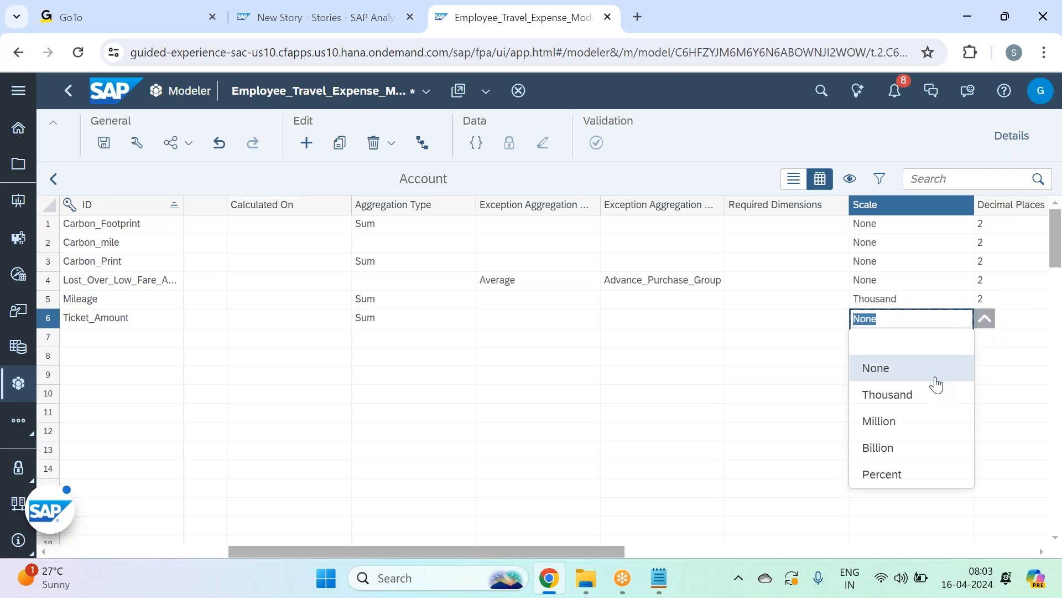
left_click(928, 399)
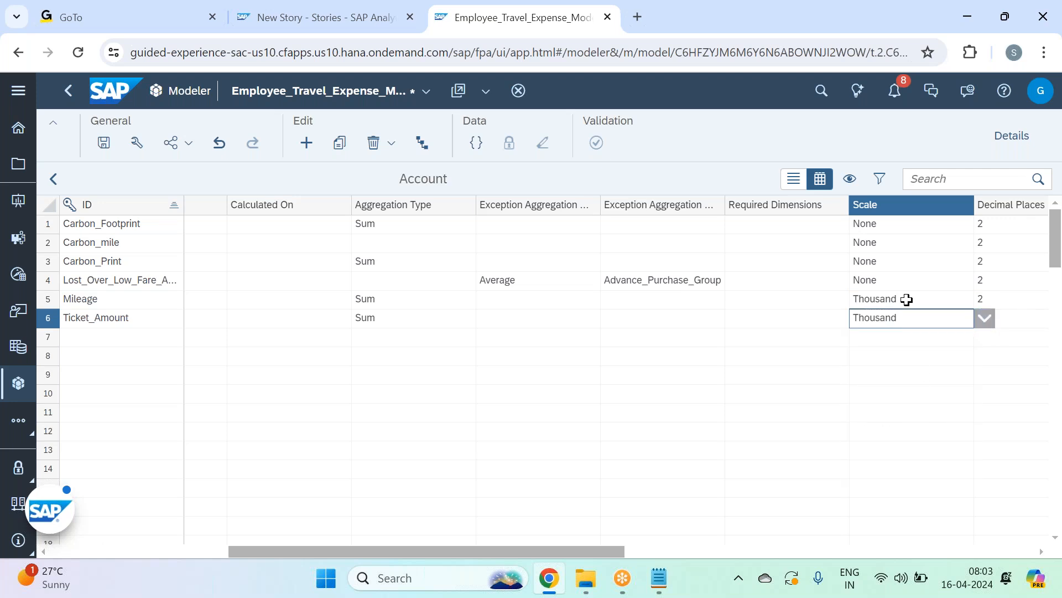
Step: Set the scale of Carbon_Print and Carbon_Footprint to Thousand and save the model
left_click(898, 279)
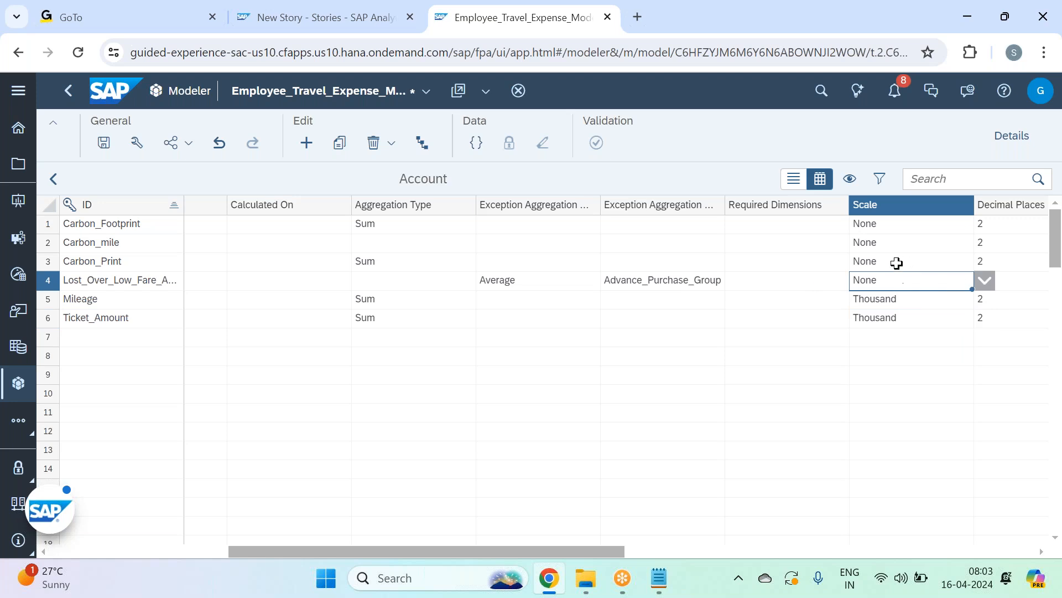
left_click(896, 263)
left_click(985, 263)
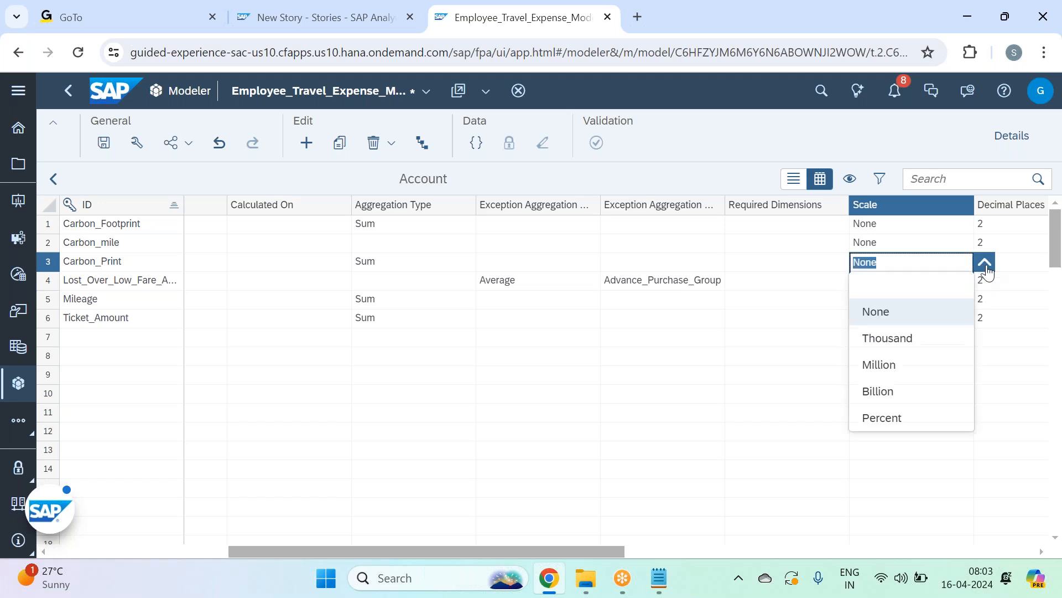
left_click(921, 345)
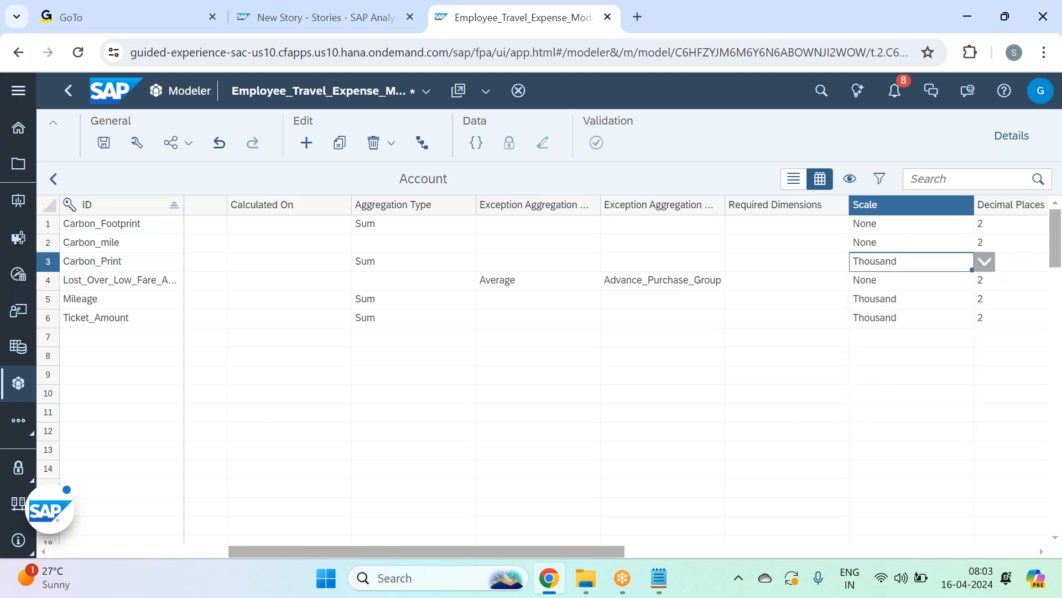
left_click(903, 241)
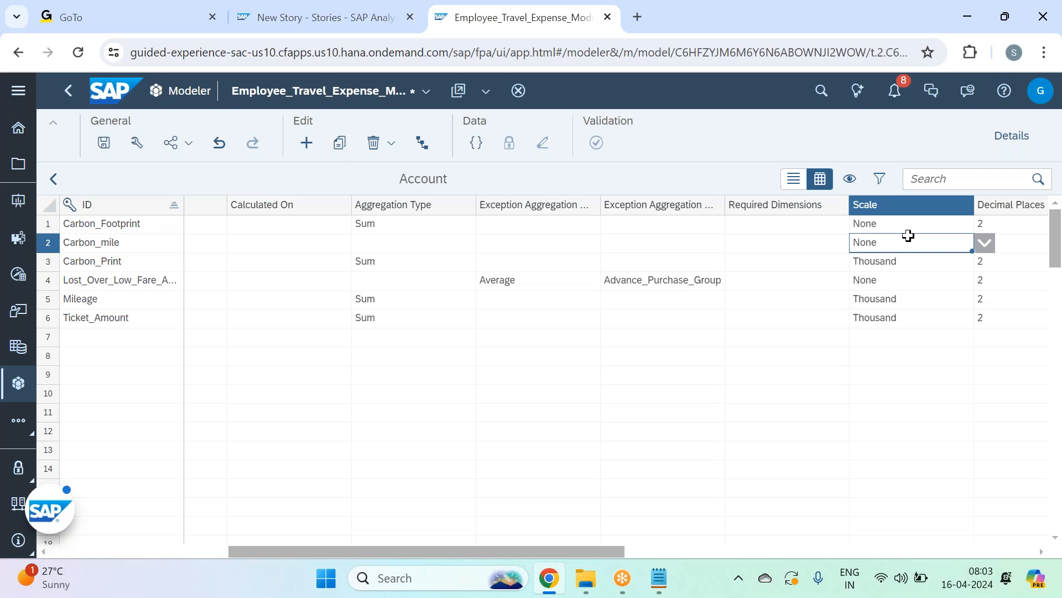
left_click(927, 225)
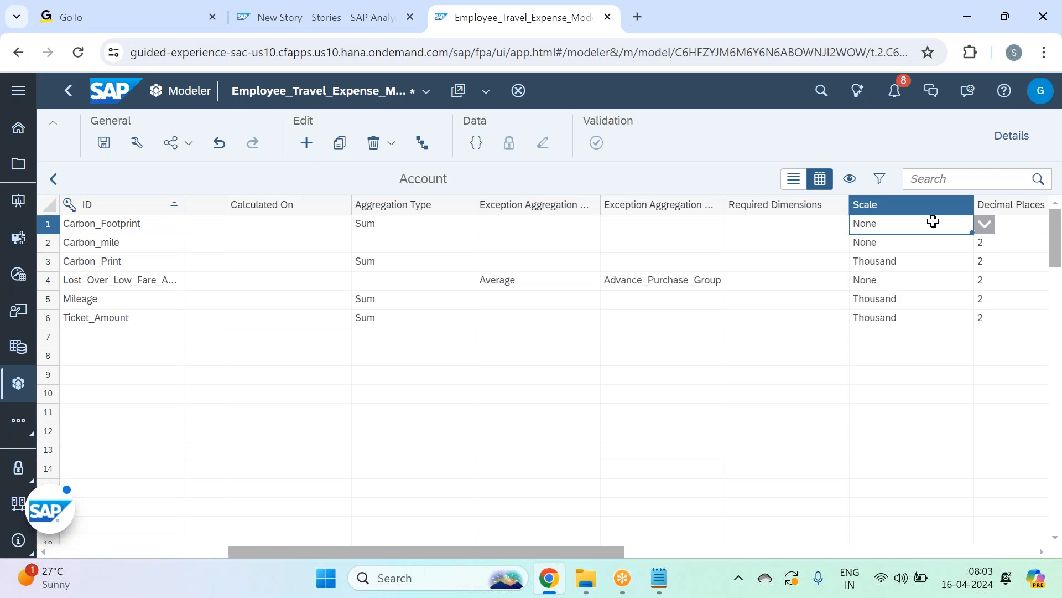
left_click(985, 224)
left_click(928, 302)
left_click(107, 146)
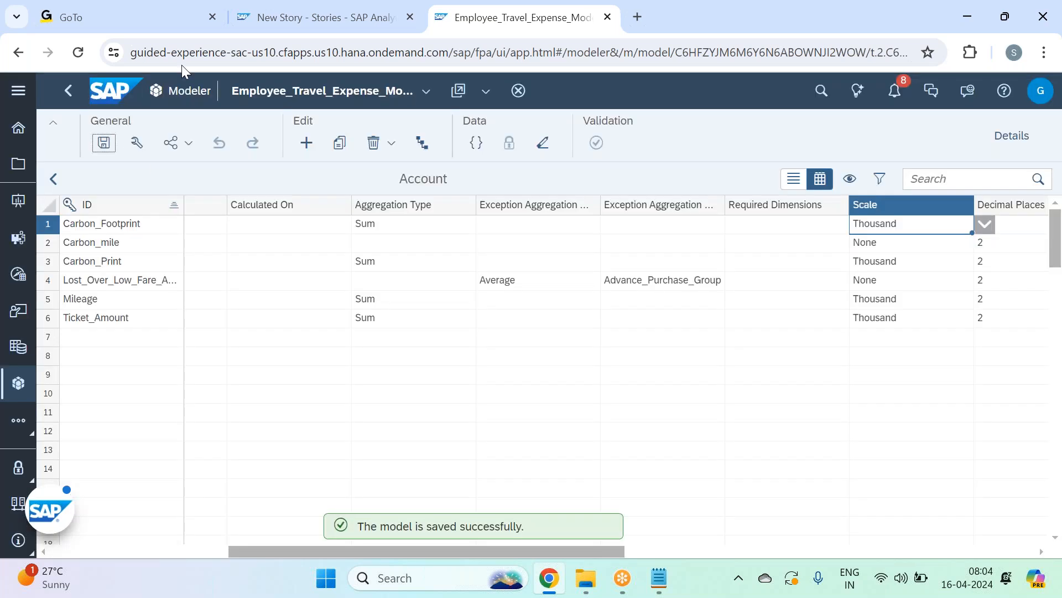
Step: Return to the story, remove and re-add Mileage as the numeric chart's primary value, and refresh its data
left_click(260, 14)
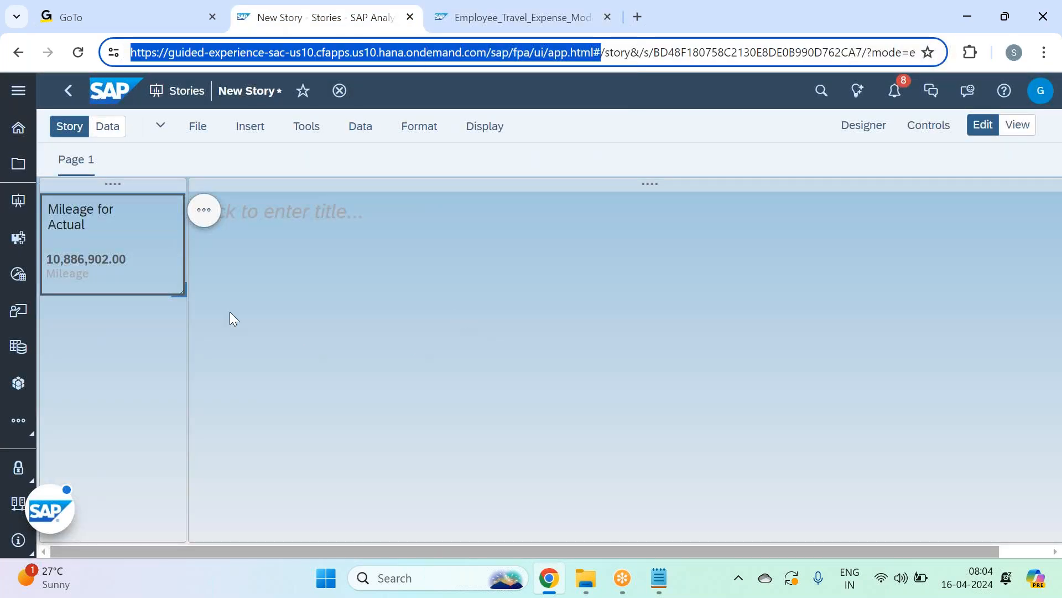
left_click(140, 233)
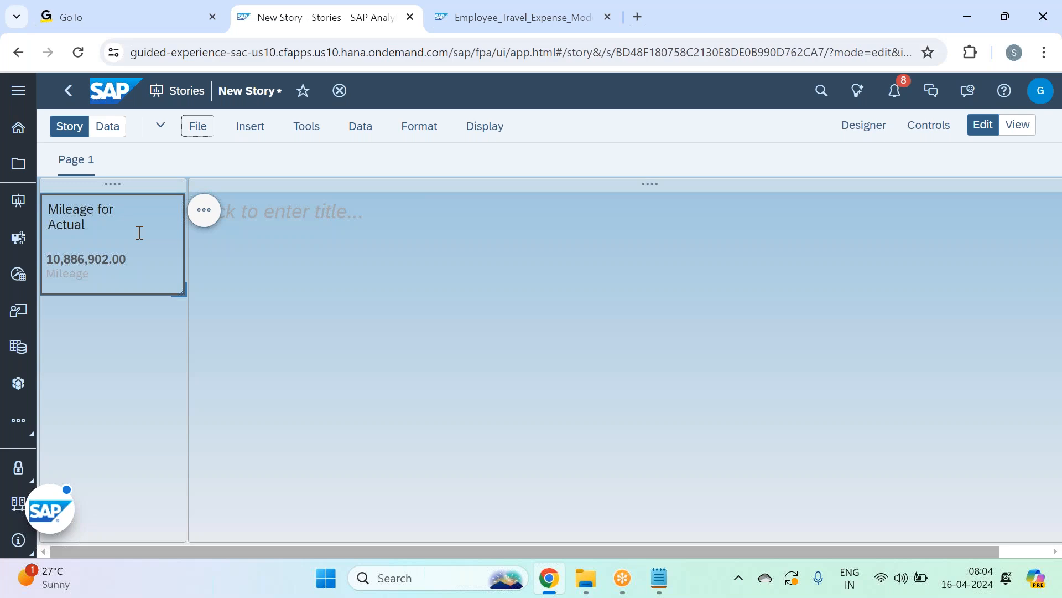
left_click(850, 135)
scroll(1004, 332, "down", 5)
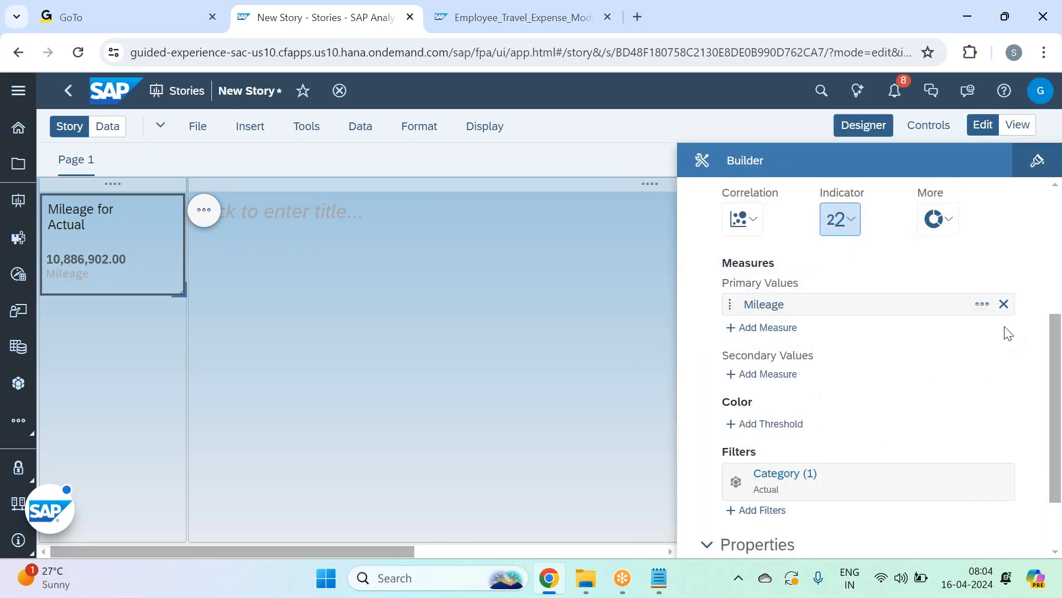
left_click(1003, 306)
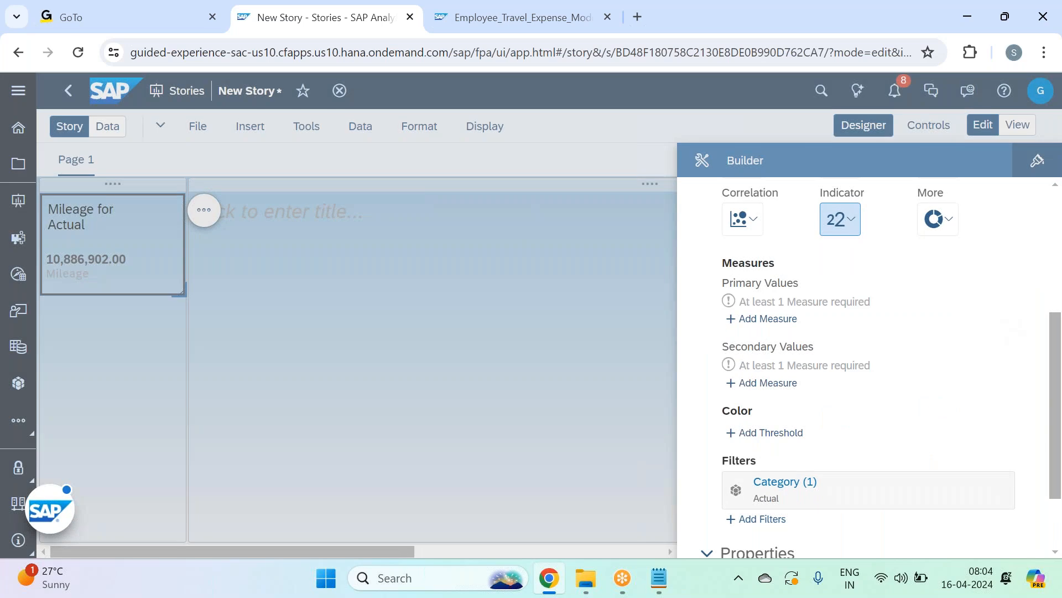
left_click(793, 321)
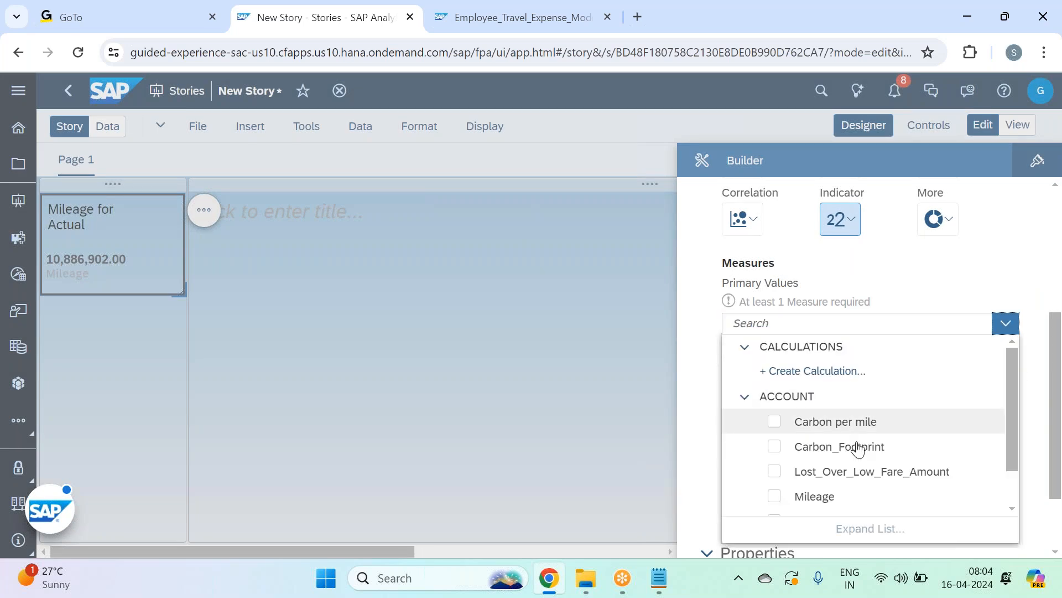
scroll(858, 449, "down", 1)
left_click(856, 453)
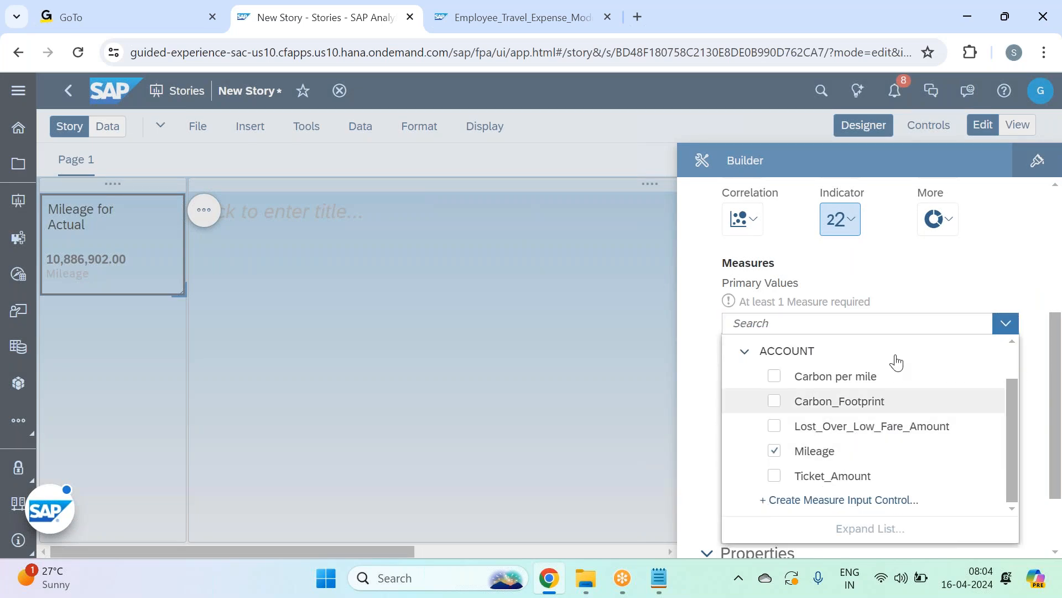
left_click(925, 285)
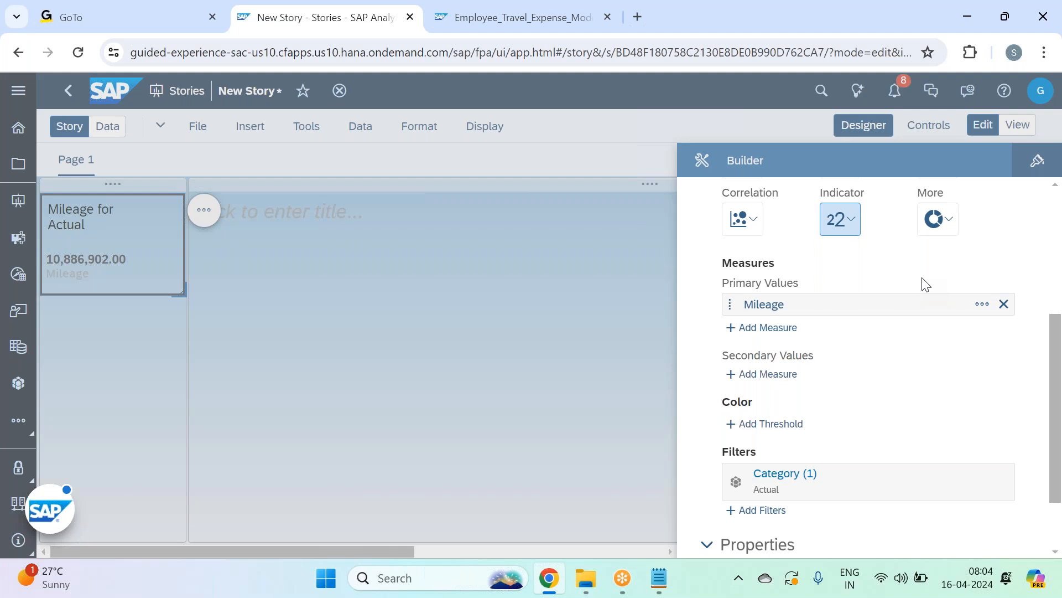
scroll(885, 282, "up", 5)
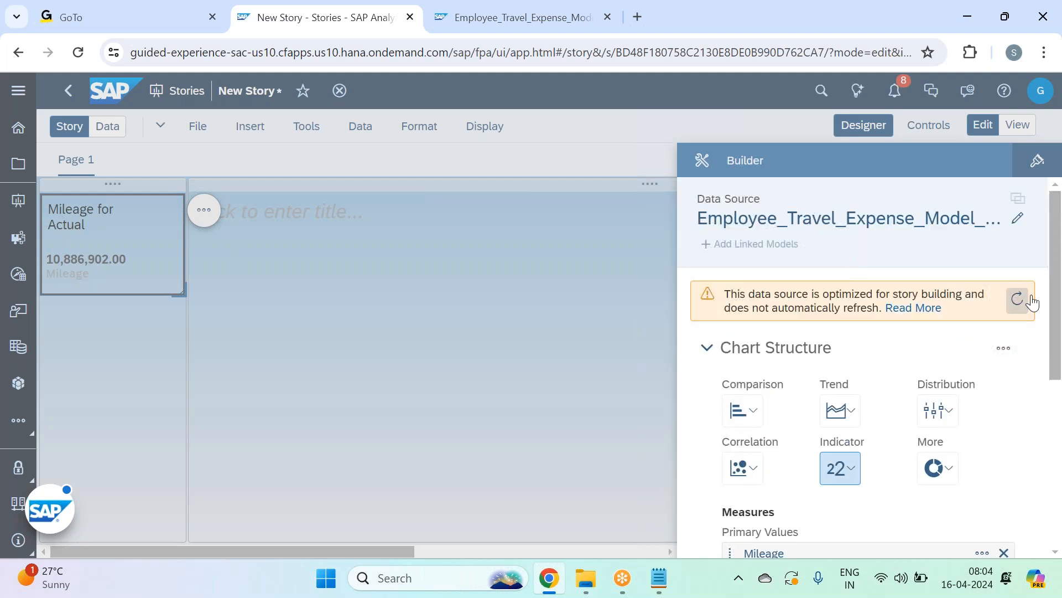
left_click(1019, 299)
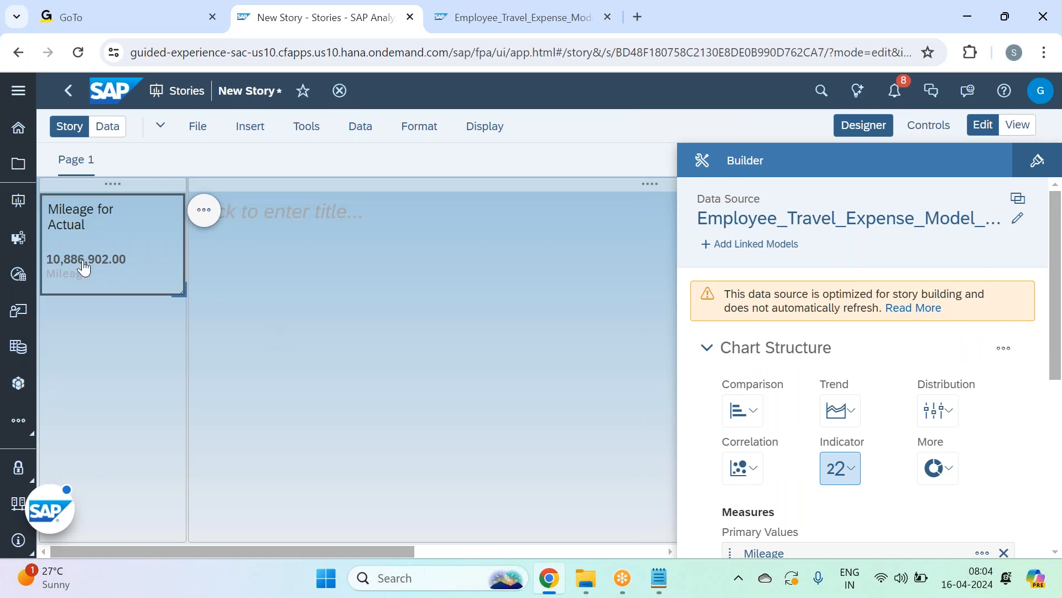
Step: Replace the Mileage chart in the story's narrow lane with a new blank chart and reduce its height
left_click(877, 126)
left_click(217, 210)
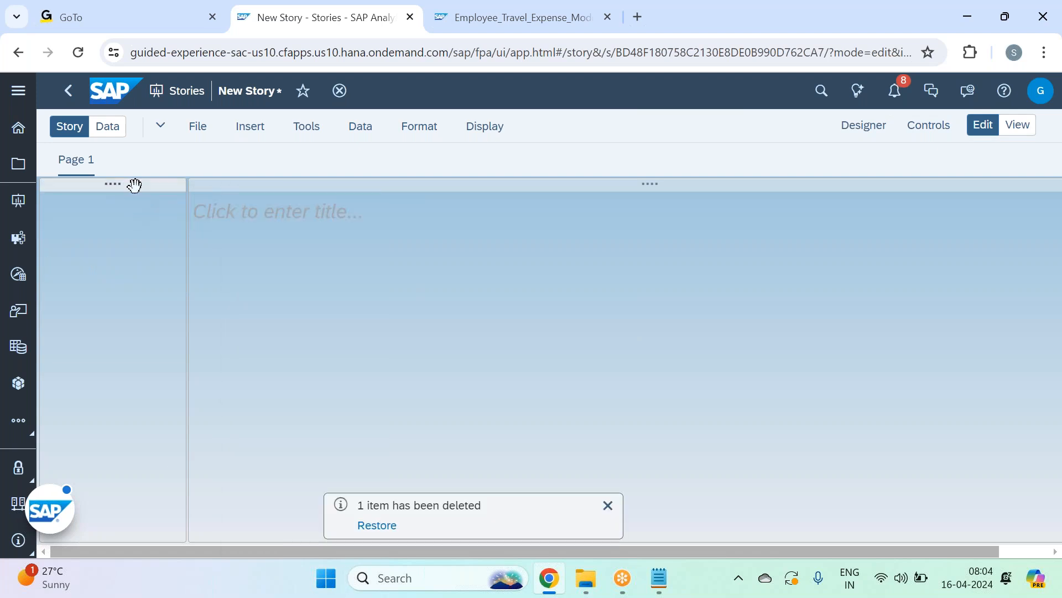
left_click(134, 185)
left_click(251, 126)
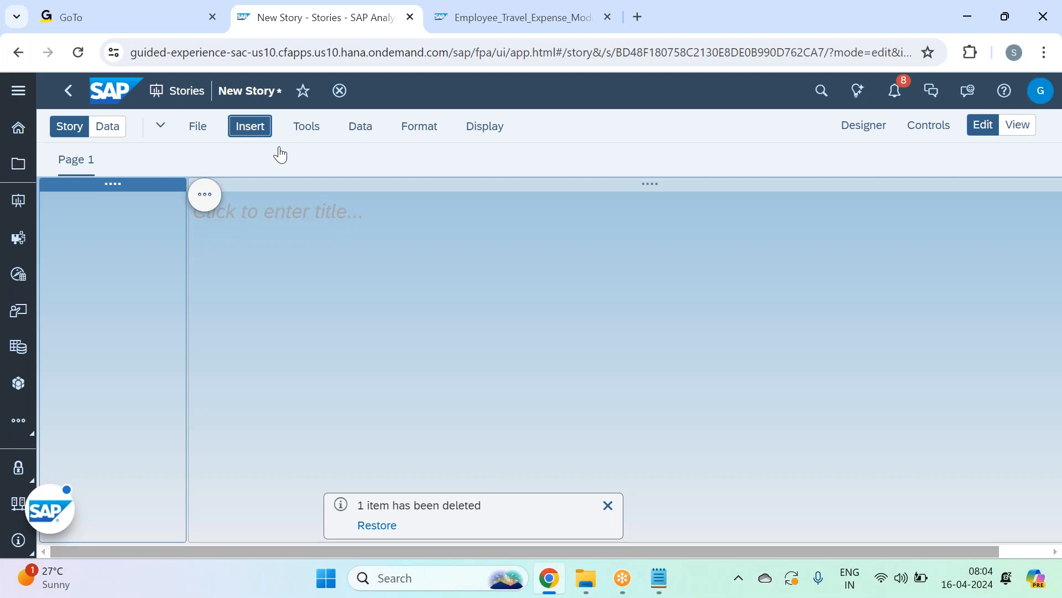
left_click(315, 124)
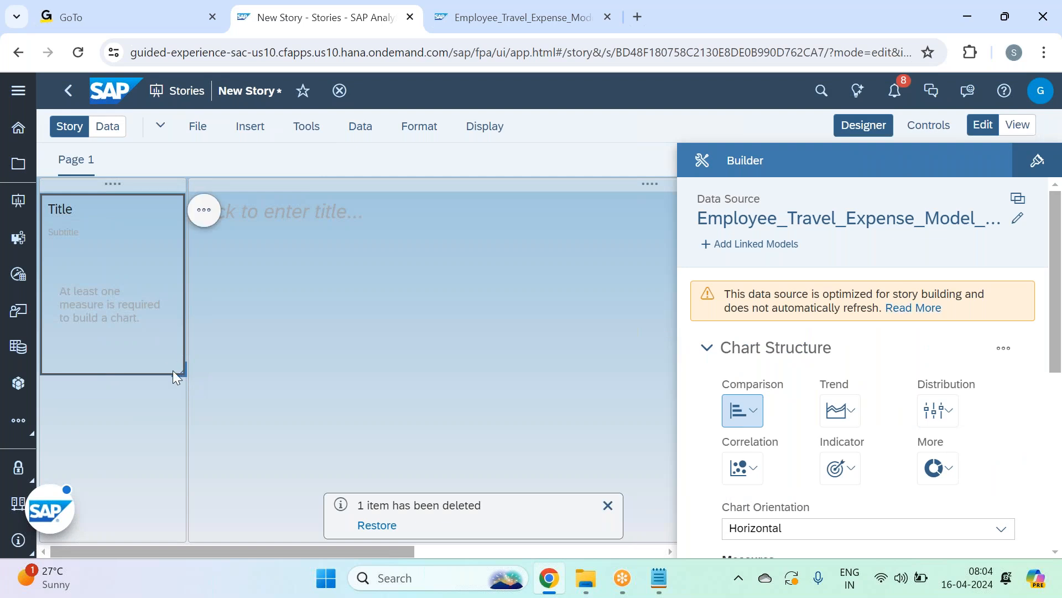
left_click_drag(180, 368, 181, 298)
Step: Make the new chart a Numeric Point indicator with Mileage as its primary value and refresh its data
scroll(982, 384, "down", 1)
scroll(982, 384, "down", 3)
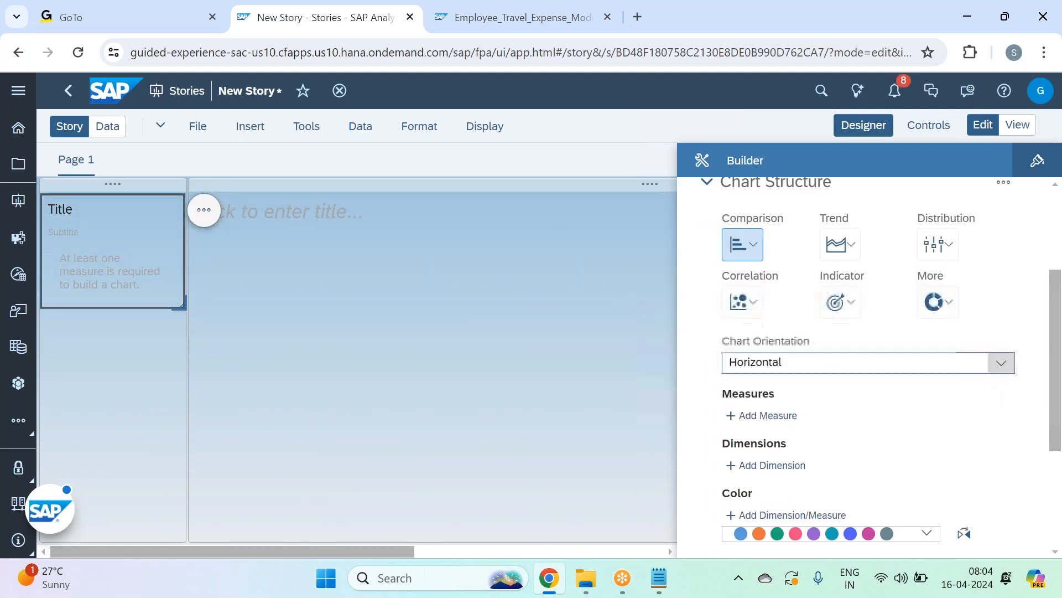
left_click(845, 303)
left_click(858, 375)
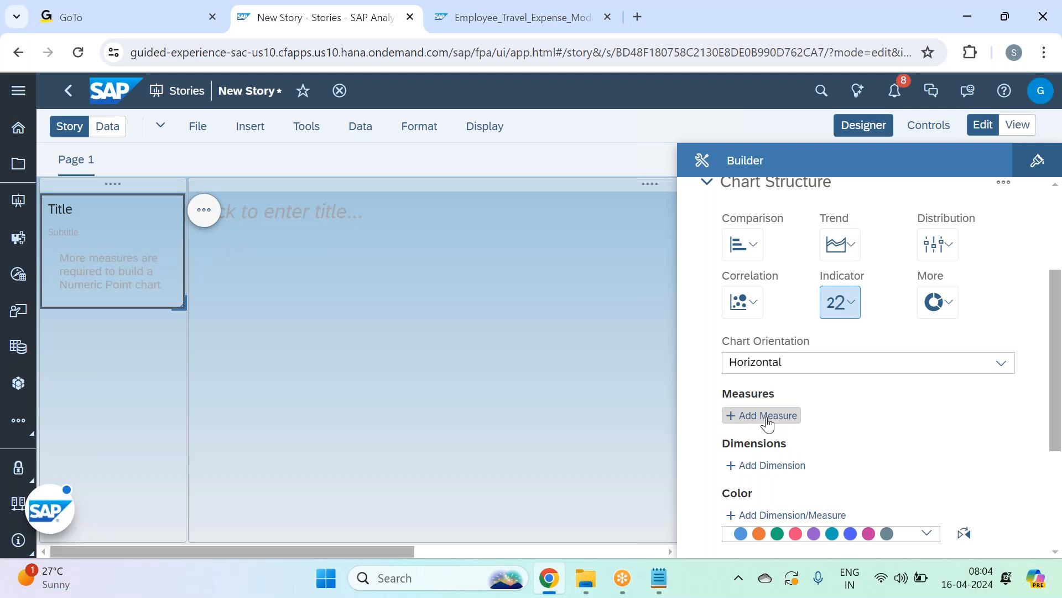
left_click(776, 402)
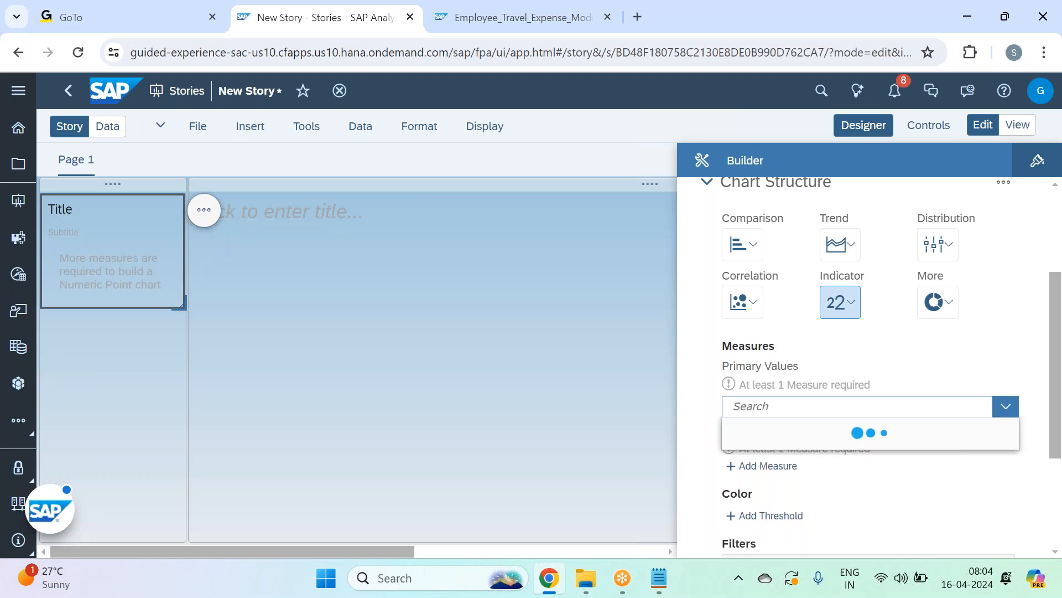
type("mile")
left_click(815, 480)
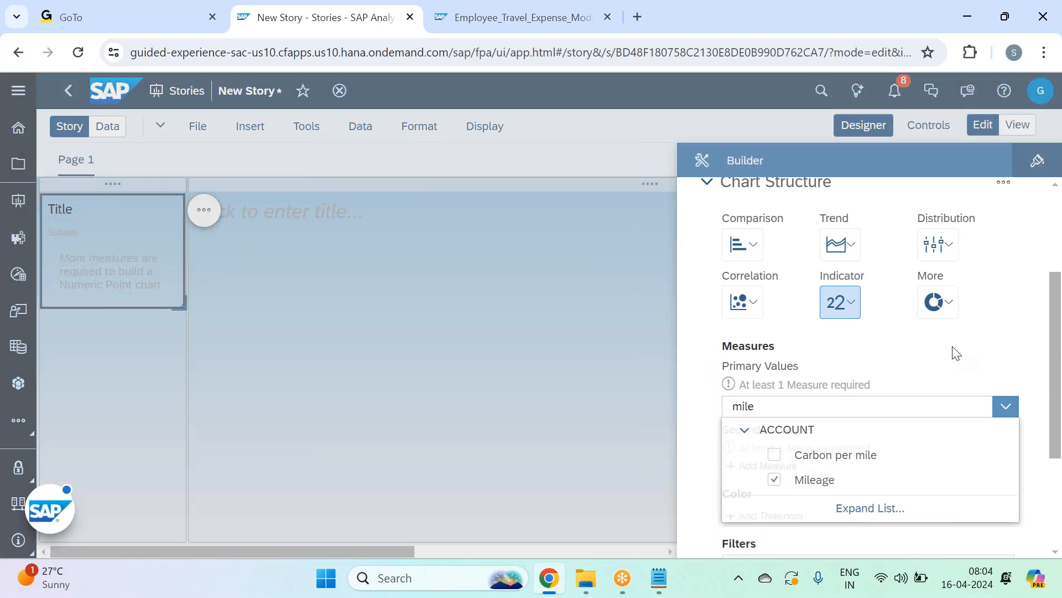
left_click(956, 353)
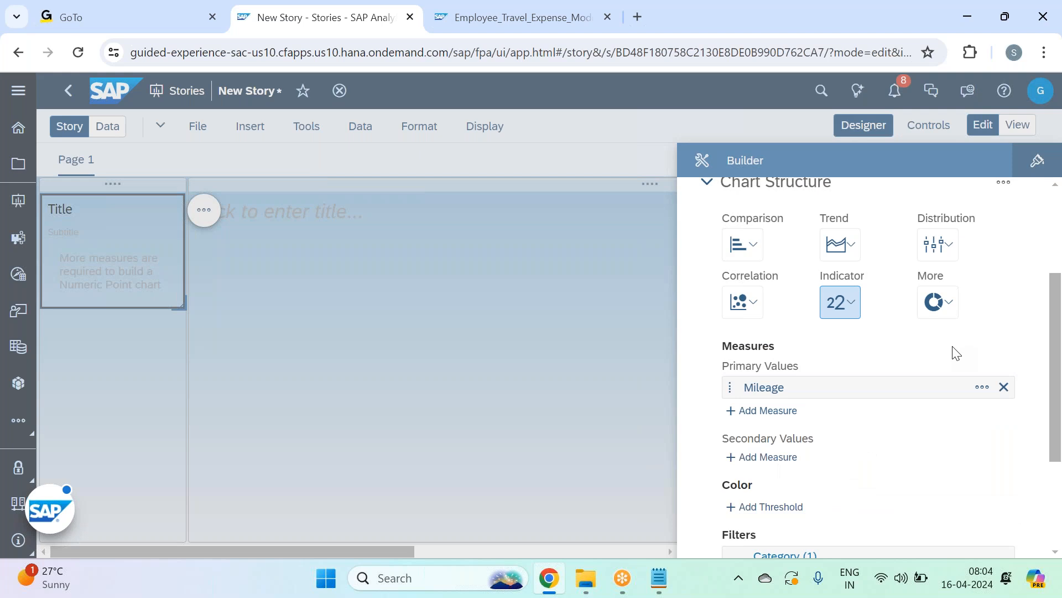
scroll(938, 352, "up", 3)
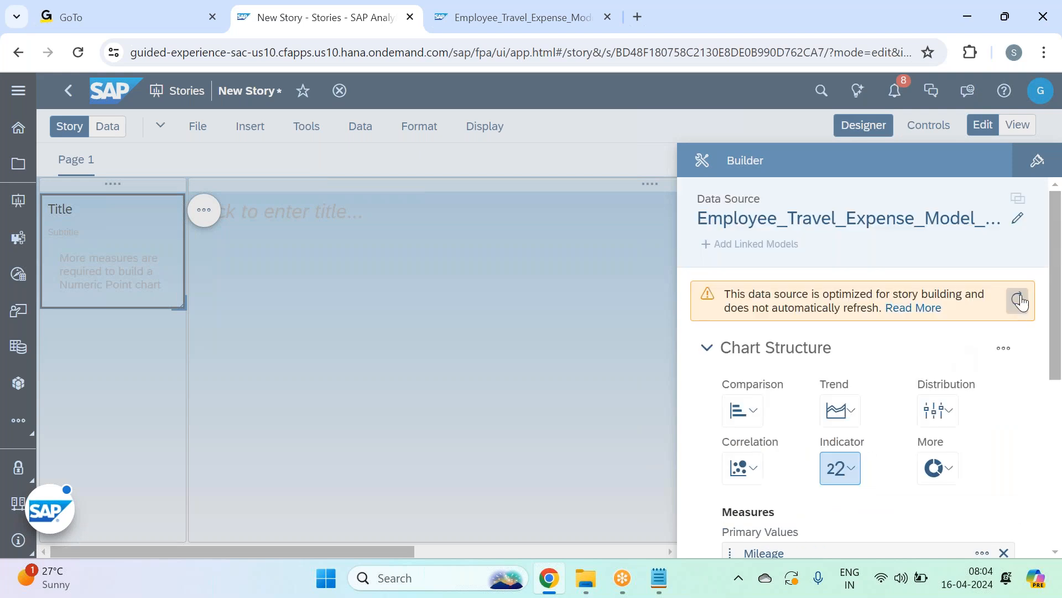
left_click(1025, 311)
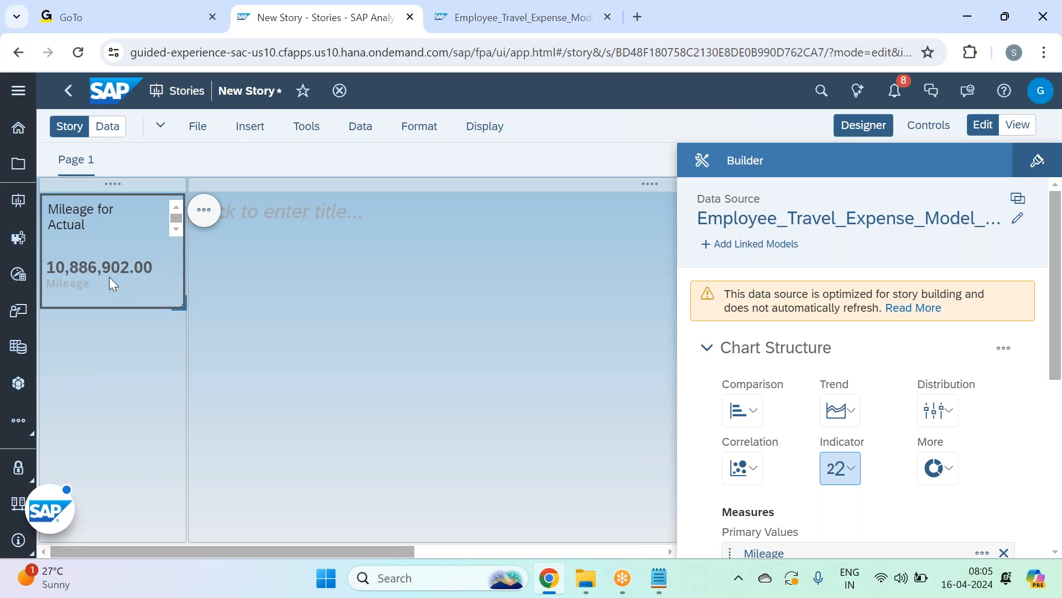
Step: Set the number format scale of the Mileage chart to Thousand for all measures
left_click(1037, 160)
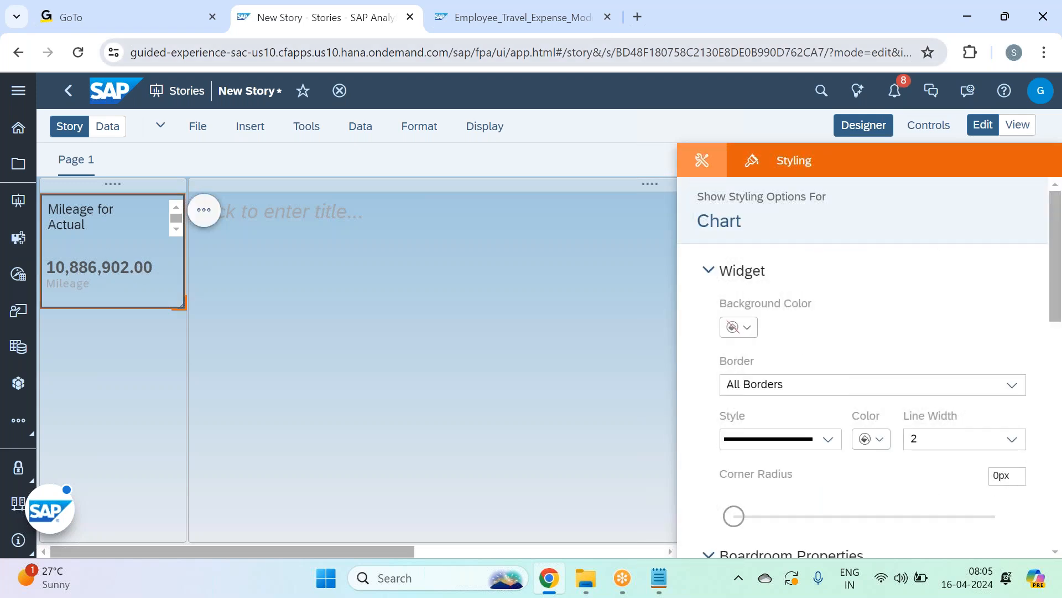
left_click(532, 25)
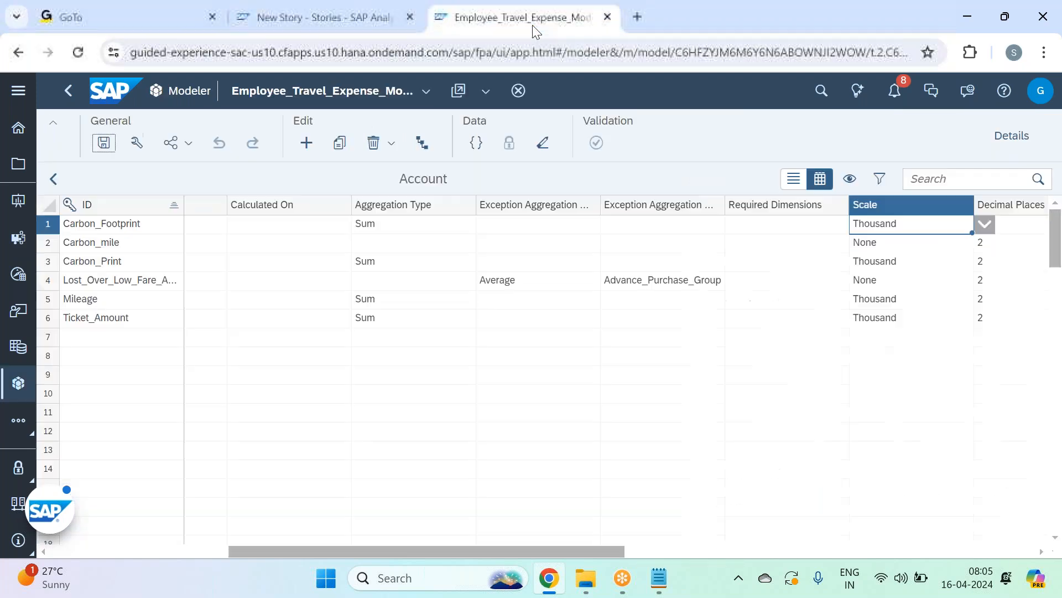
left_click(258, 15)
scroll(925, 407, "down", 3)
scroll(927, 408, "down", 7)
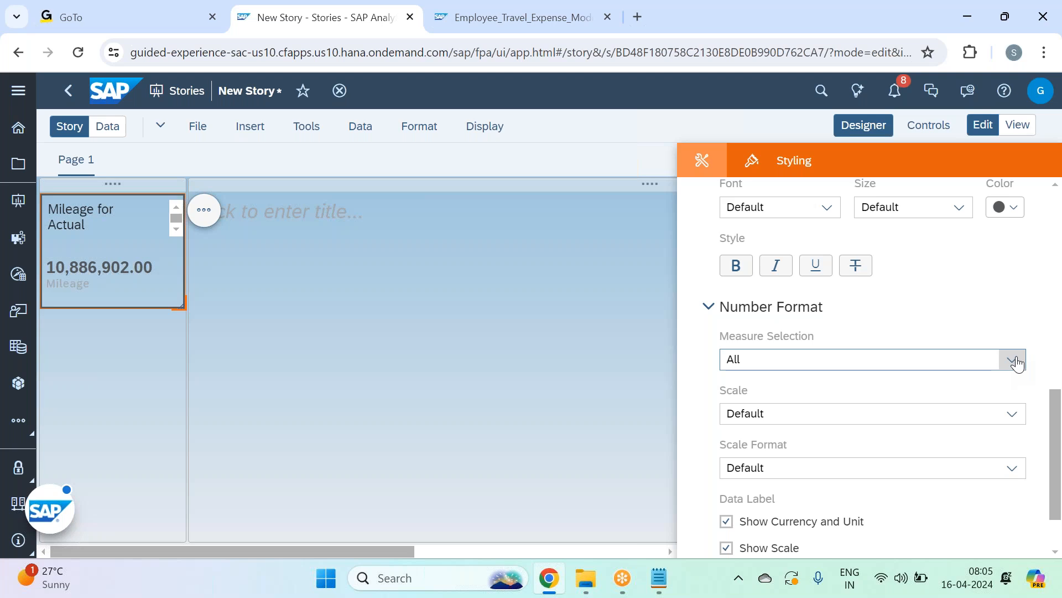
left_click(1012, 416)
left_click(818, 290)
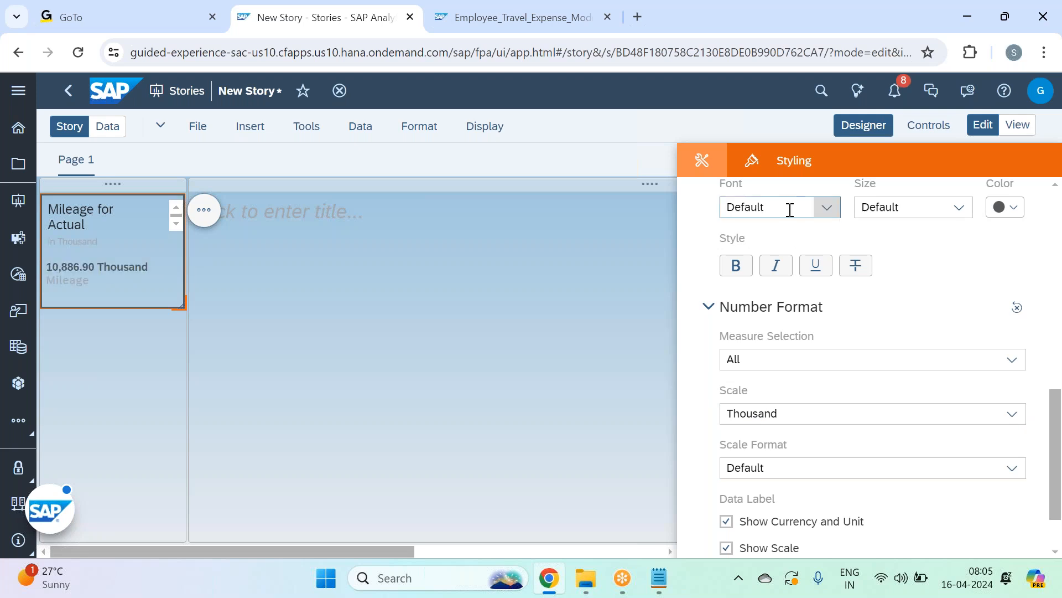
Step: Turn off the scale display in the Mileage chart's number format data label
left_click(703, 161)
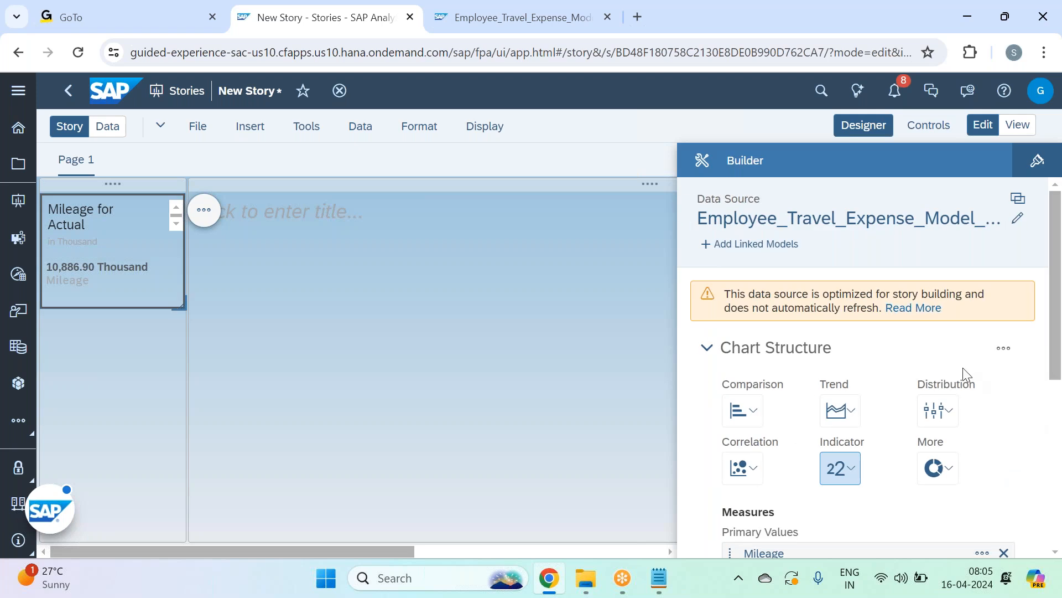
scroll(966, 368, "down", 6)
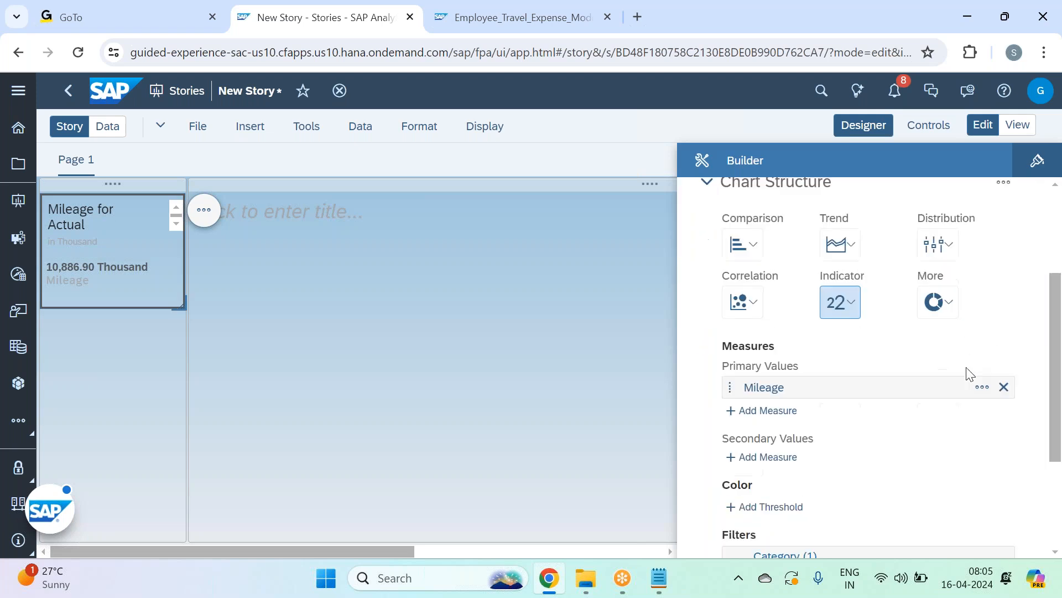
scroll(967, 373, "up", 5)
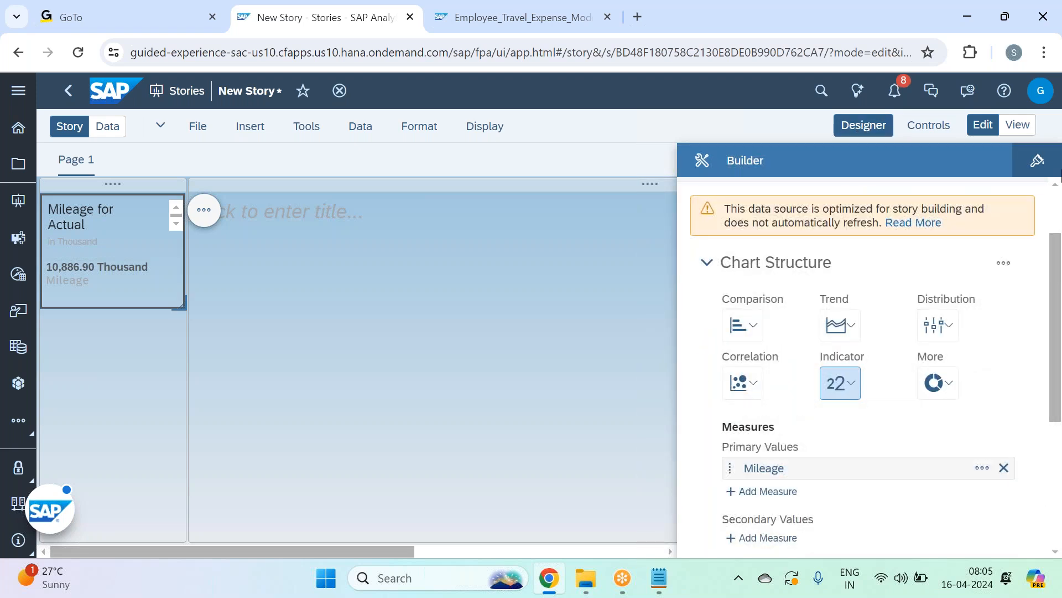
left_click(1035, 161)
scroll(807, 375, "down", 12)
left_click(795, 475)
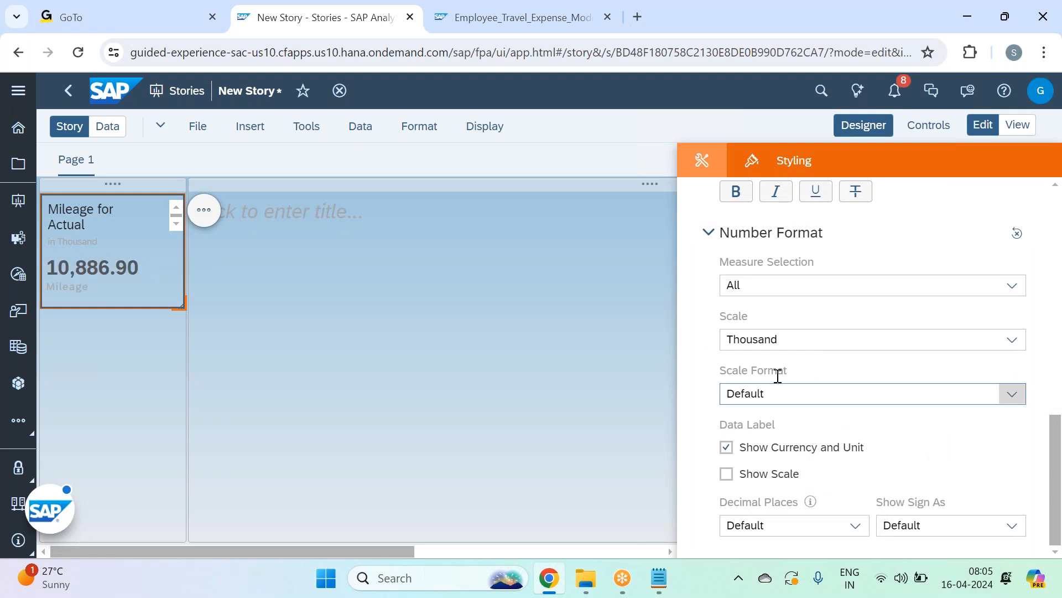
left_click(856, 127)
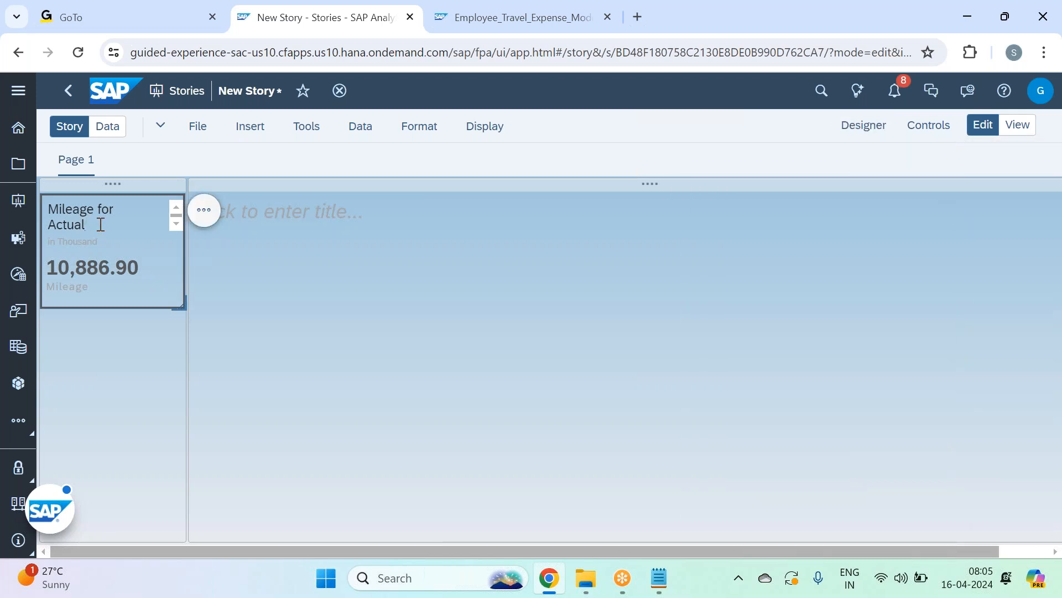
Step: Shorten the numeric chart's title to "Mileage"
key("Return")
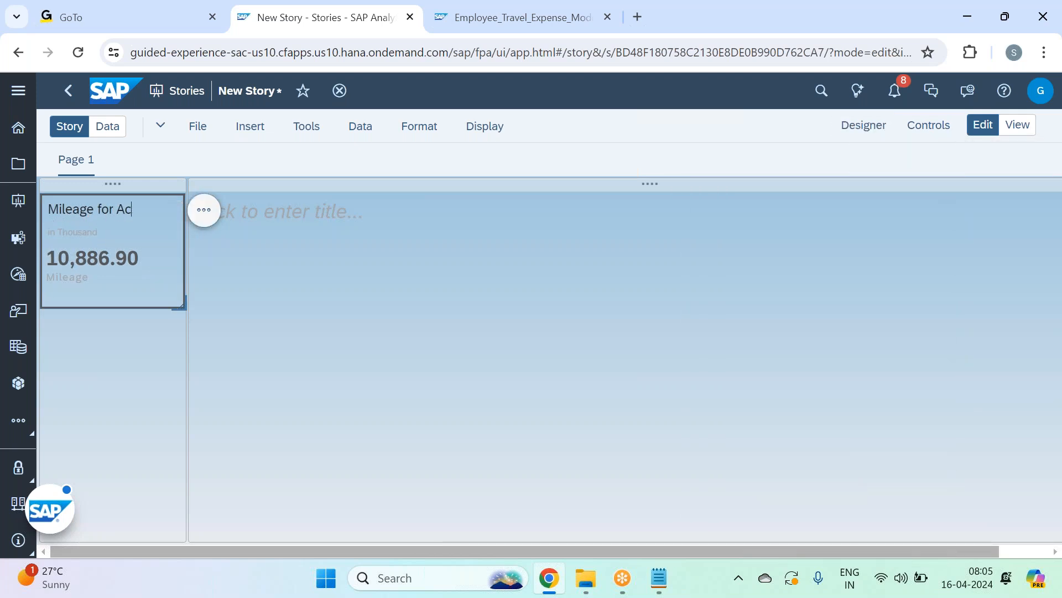
key("BackSpace")
key("BackSpace")
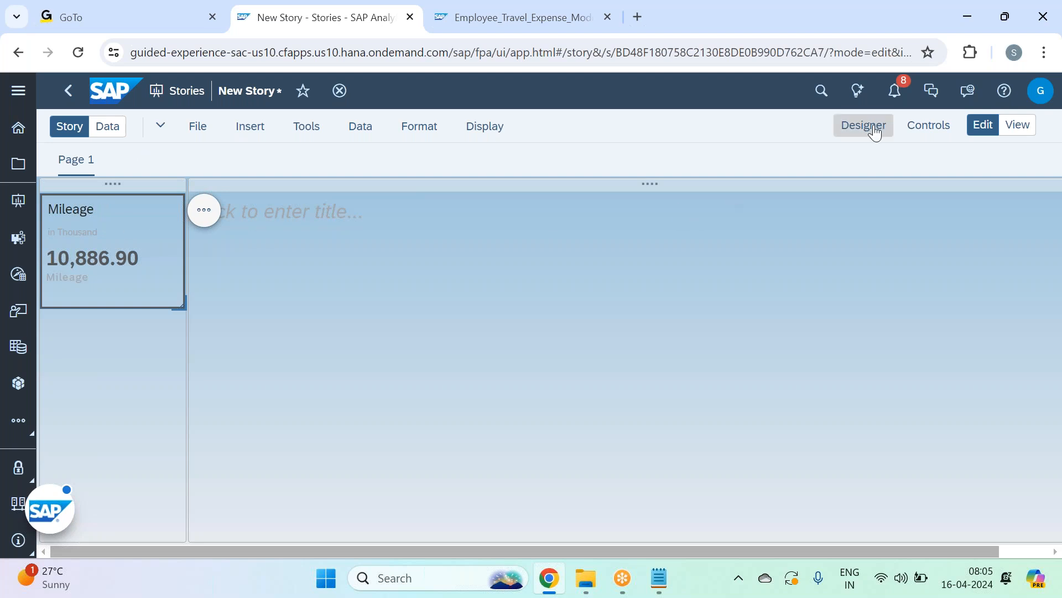
Step: Hide the primary value labels of the Mileage chart
left_click(204, 210)
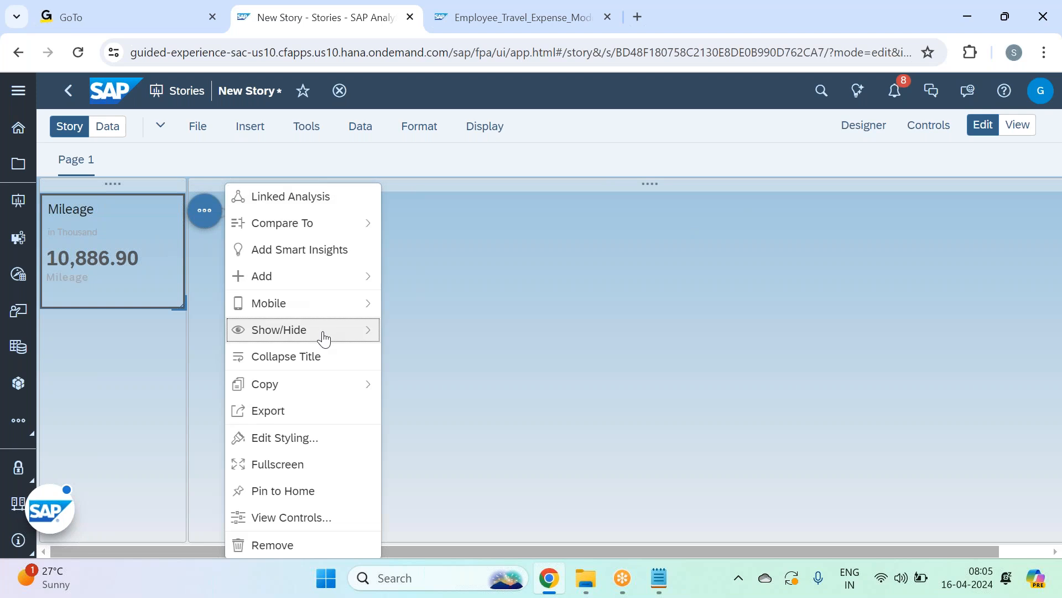
mouse_move(325, 337)
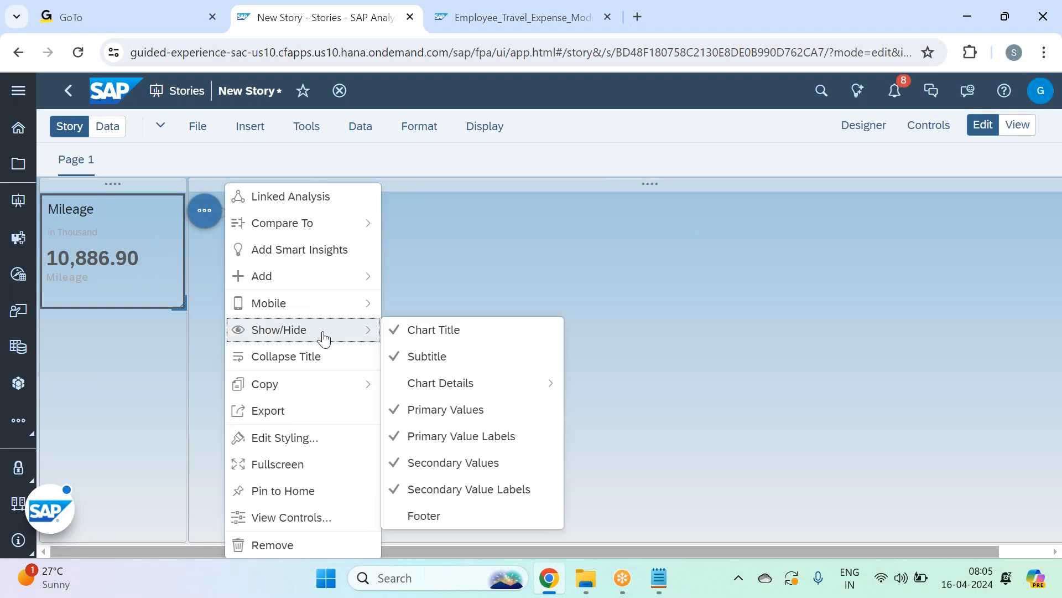
left_click(491, 448)
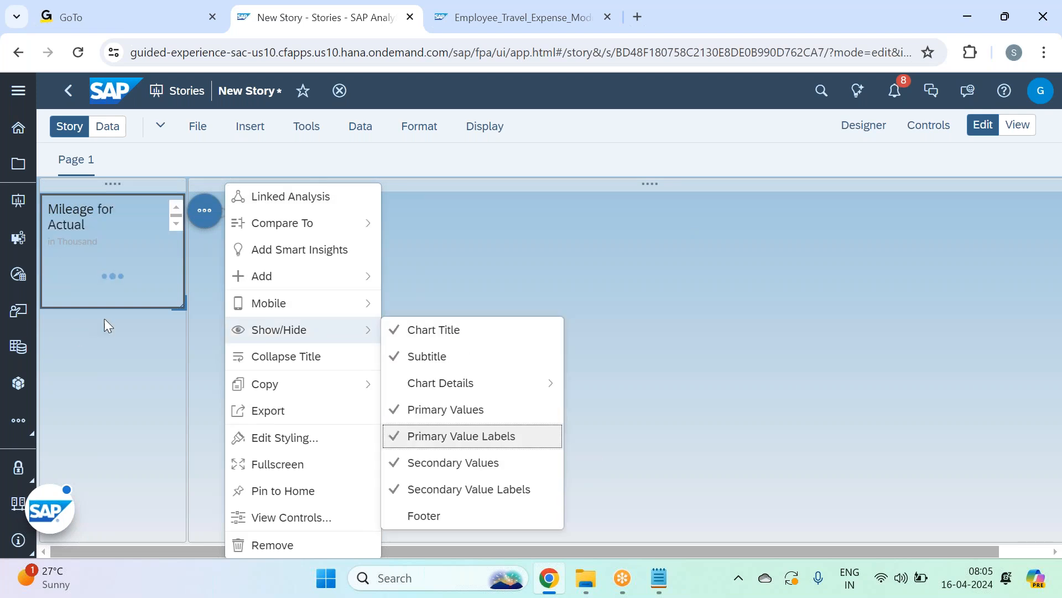
left_click(101, 346)
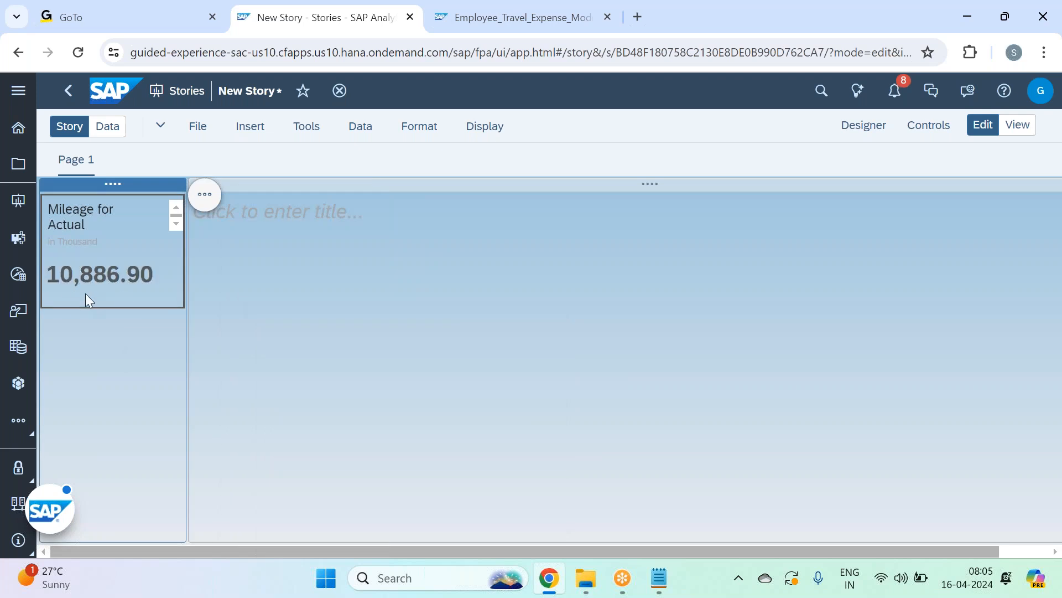
Step: Remove "for Actual" from the numeric chart's title so that it reads "Mileage"
left_click(97, 224)
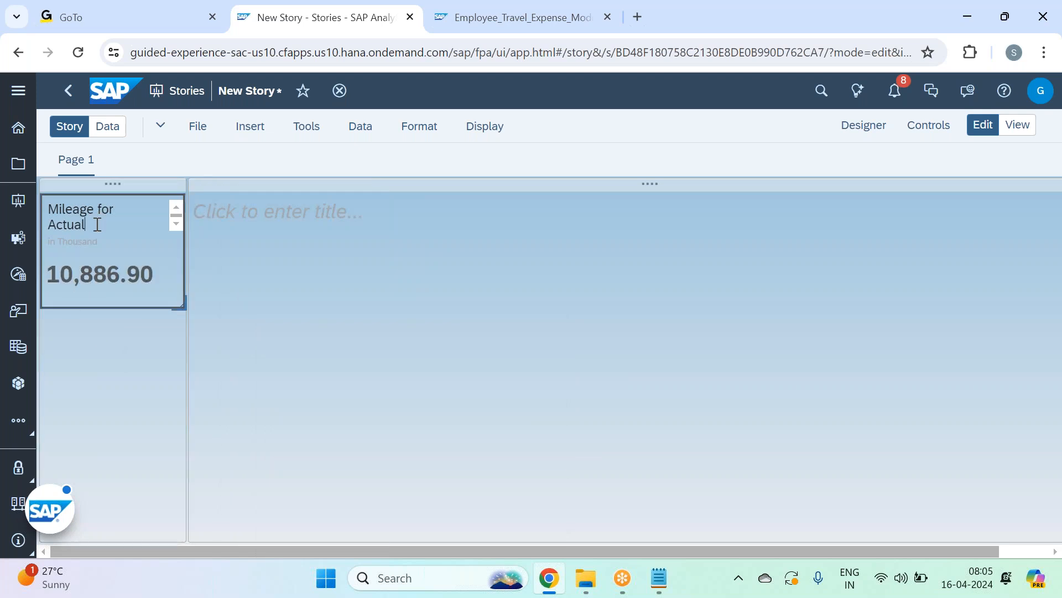
key("BackSpace")
key("BackSpace")
key("BackSpace")
key("BackSpace")
key("BackSpace")
key("BackSpace")
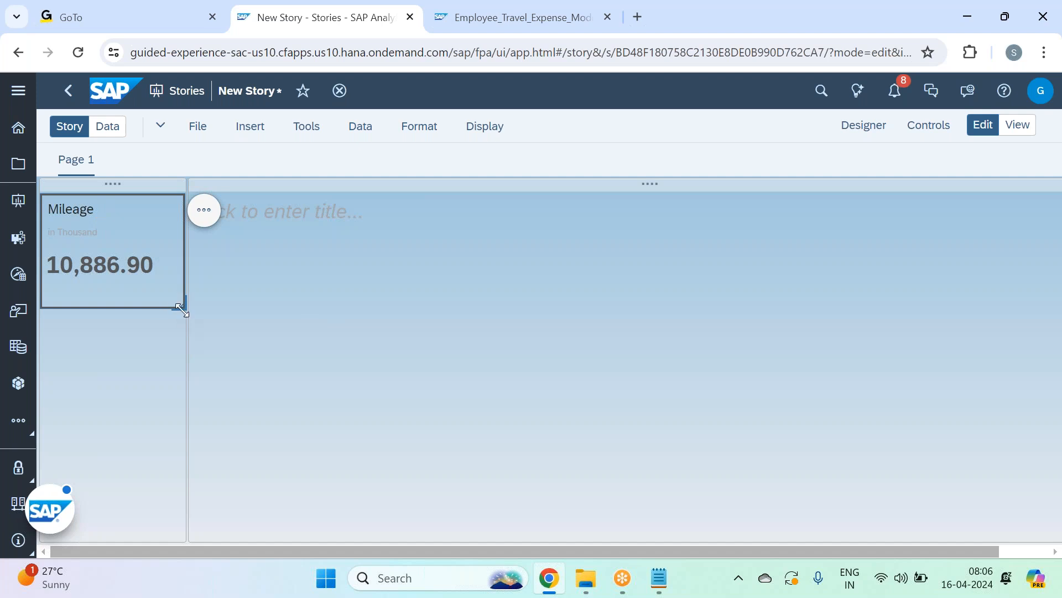
Step: Shrink the Mileage chart in width and height and hide its subtitle
left_click_drag(182, 307, 155, 264)
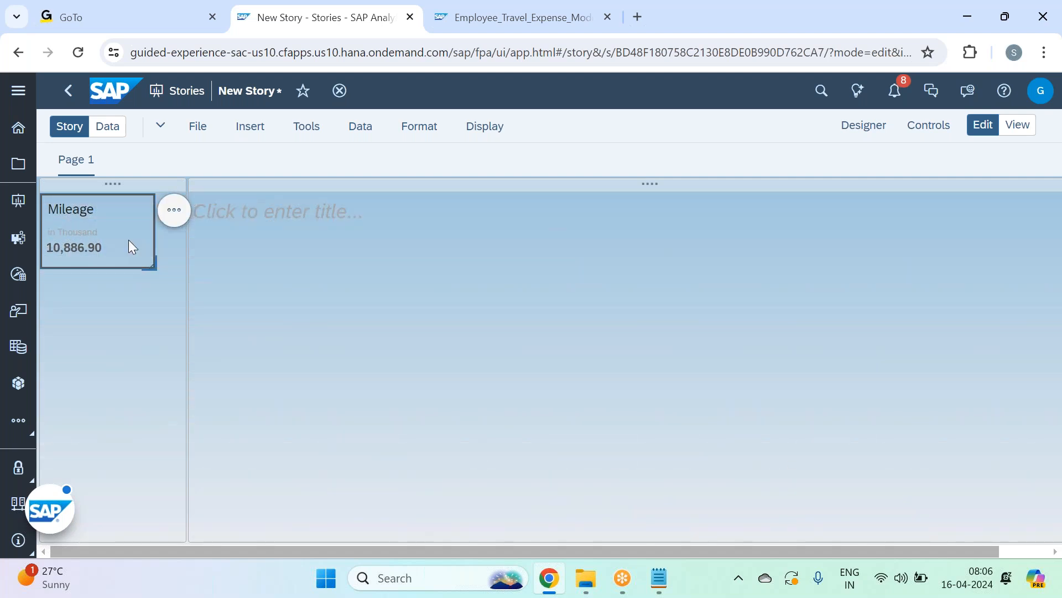
left_click(172, 219)
left_click(124, 235)
left_click(174, 211)
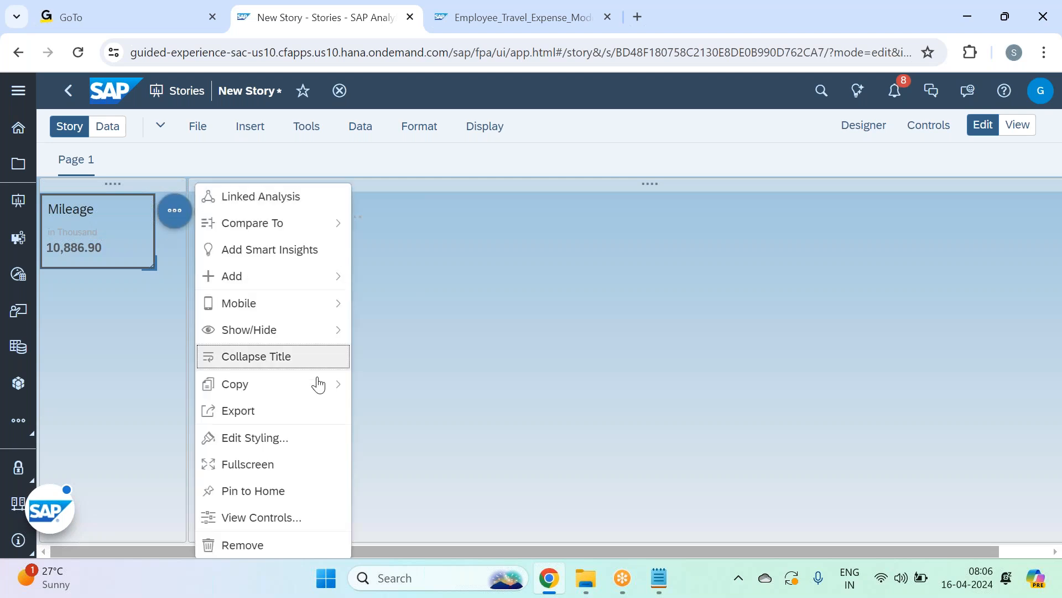
mouse_move(323, 343)
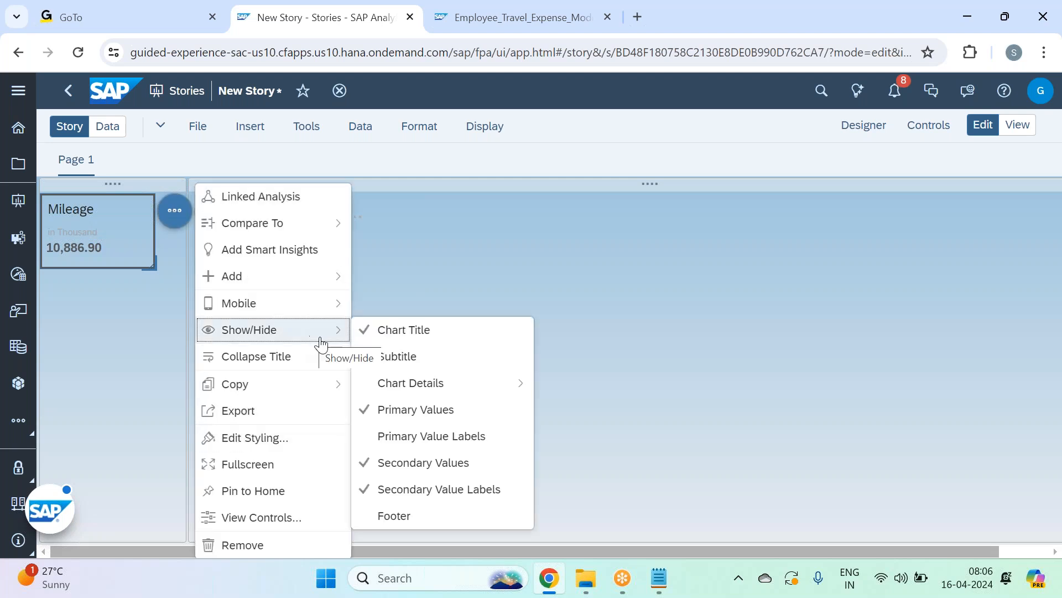
left_click(431, 362)
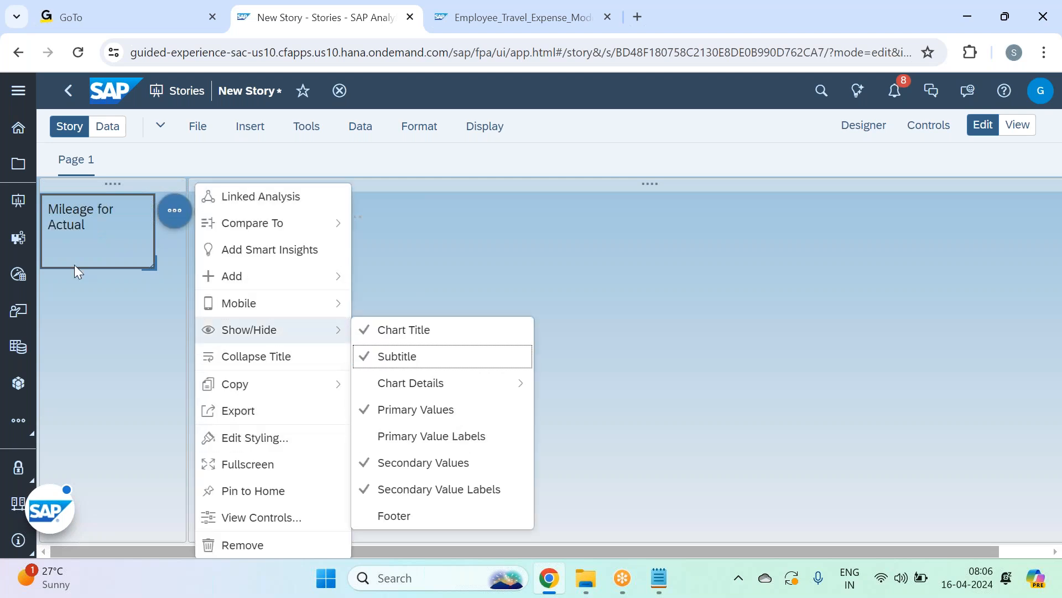
Step: Rename the numeric chart's title to "Mileage (k)"
left_click(86, 225)
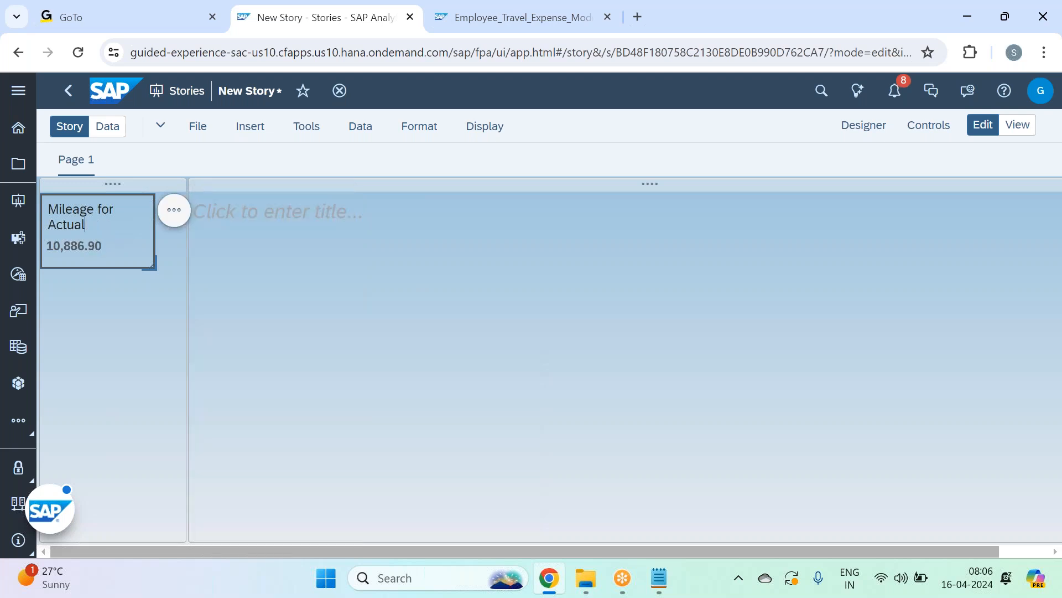
key("BackSpace")
key("BackSpace")
key("BackSpace")
key("BackSpace")
key("BackSpace")
key("BackSpace")
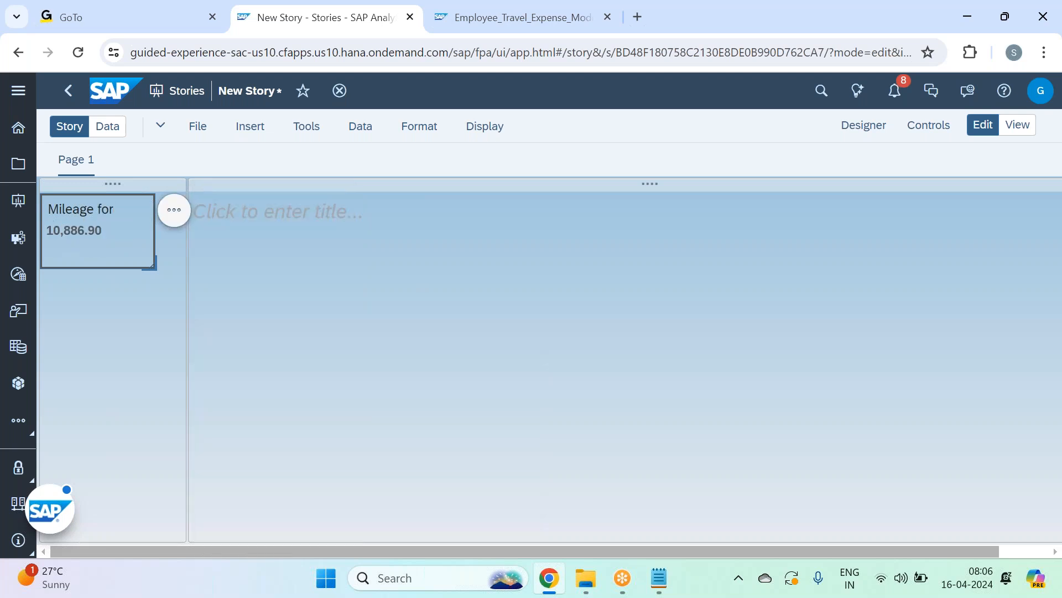
key("BackSpace")
type("(")
key("BackSpace")
type("k)")
left_click(147, 307)
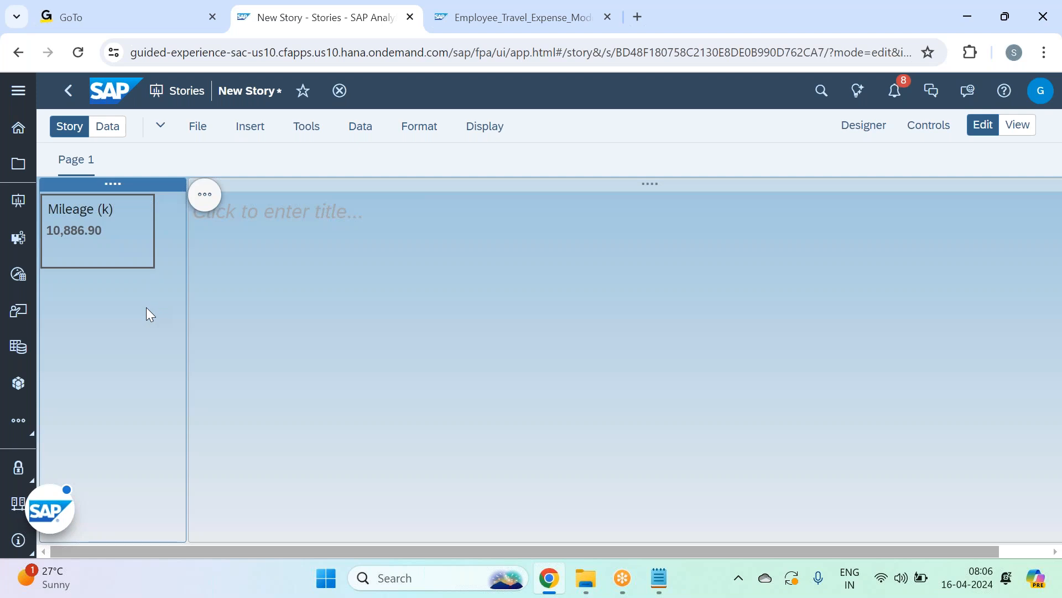
Step: Narrow the lane holding the Mileage (k) chart to match the chart's width
left_click(140, 245)
left_click(151, 316)
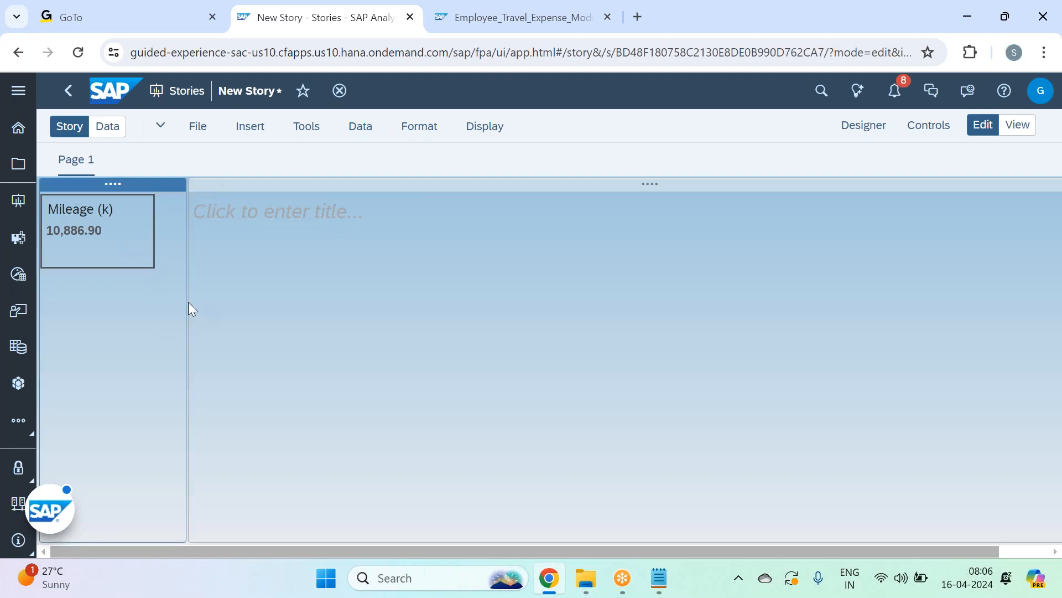
left_click_drag(186, 301, 113, 349)
left_click(130, 297)
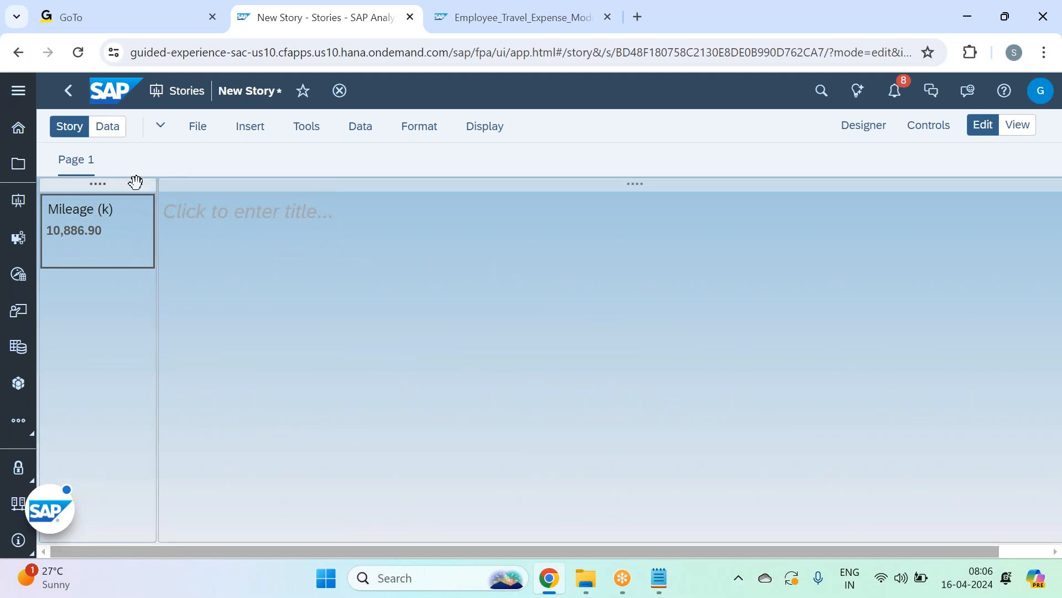
Step: Insert a new chart below the Mileage (k) chart and reduce its height to match
left_click(247, 132)
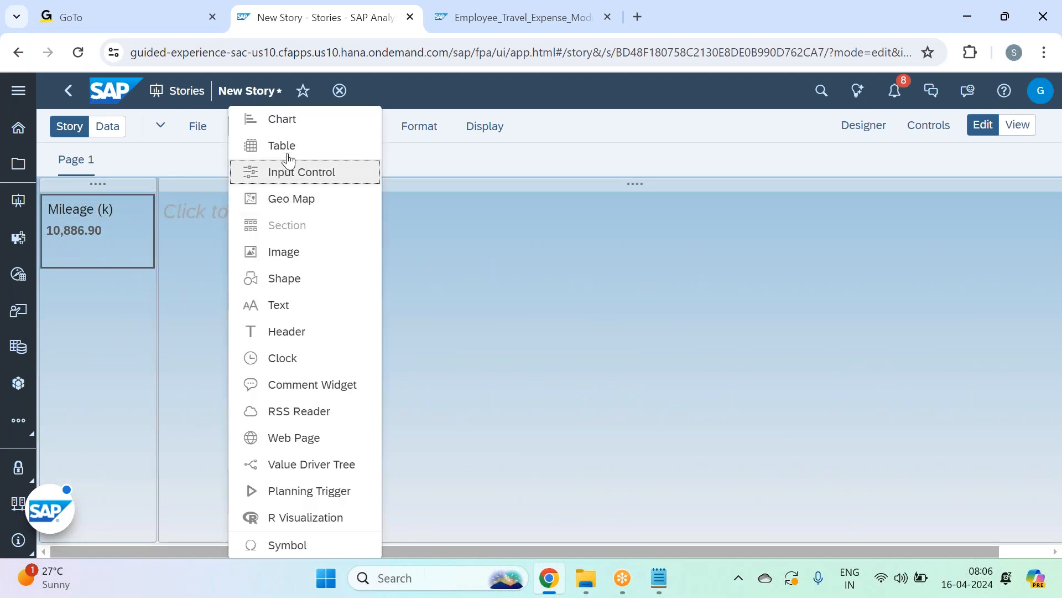
left_click(302, 121)
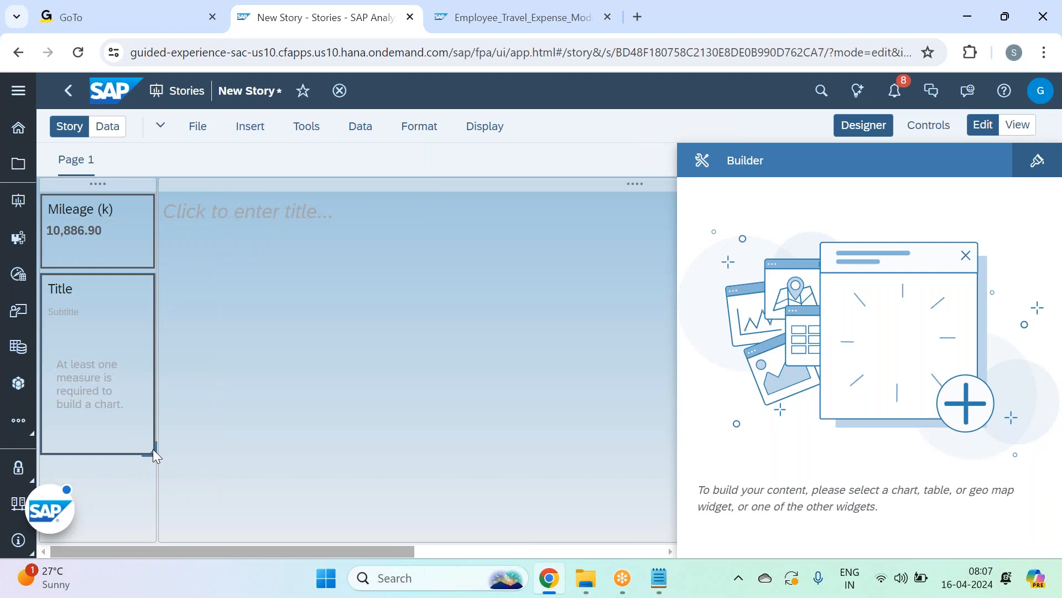
left_click(148, 449)
left_click_drag(148, 448, 148, 344)
Step: Make the new chart a Numeric Point indicator with Ticket_Amount as its primary value and refresh its data
scroll(863, 426, "down", 3)
left_click(838, 386)
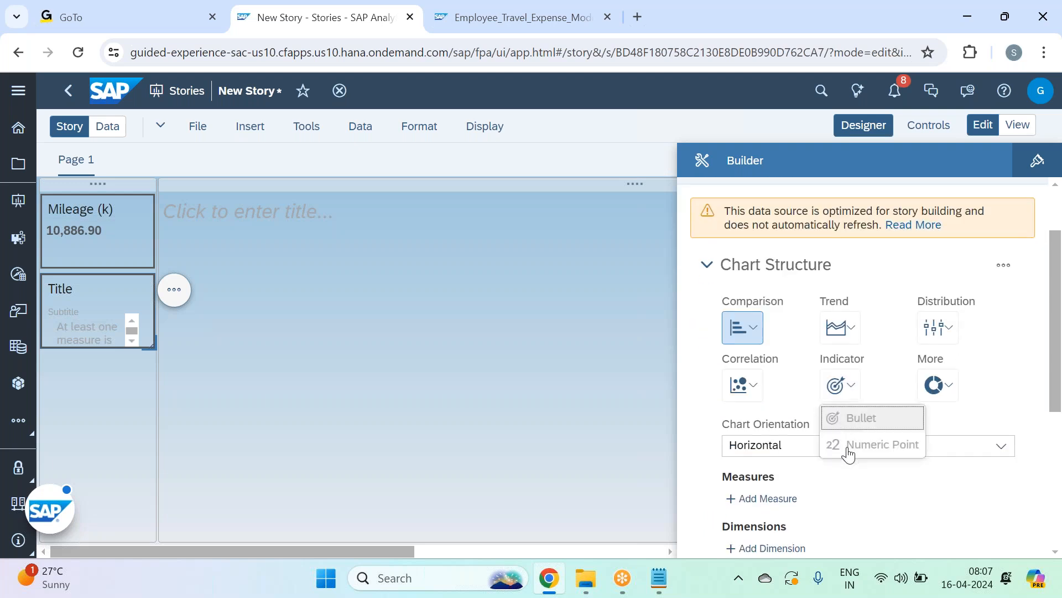
left_click(863, 444)
scroll(872, 382, "down", 3)
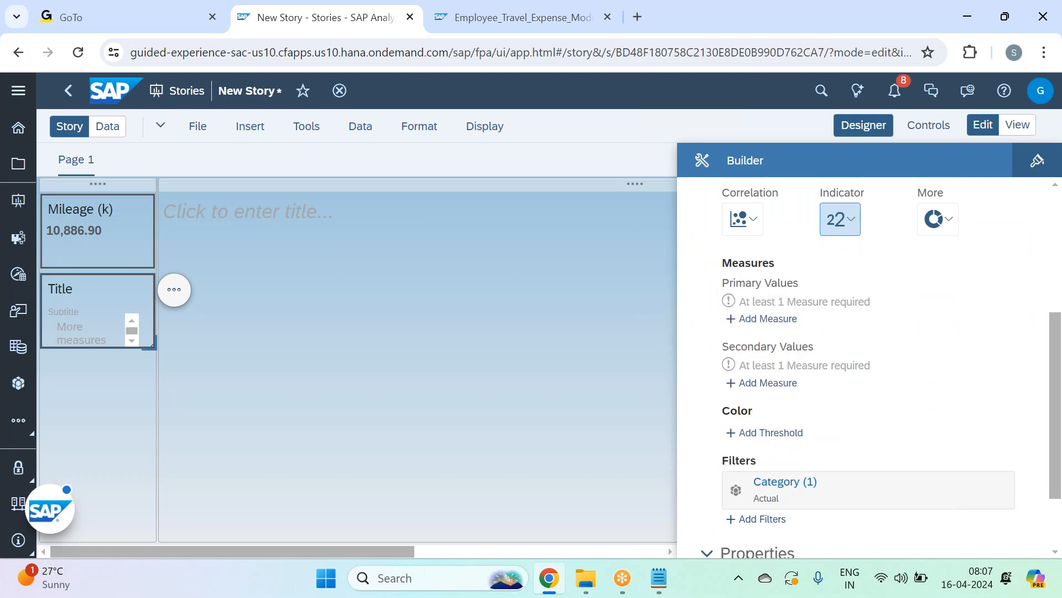
left_click(774, 319)
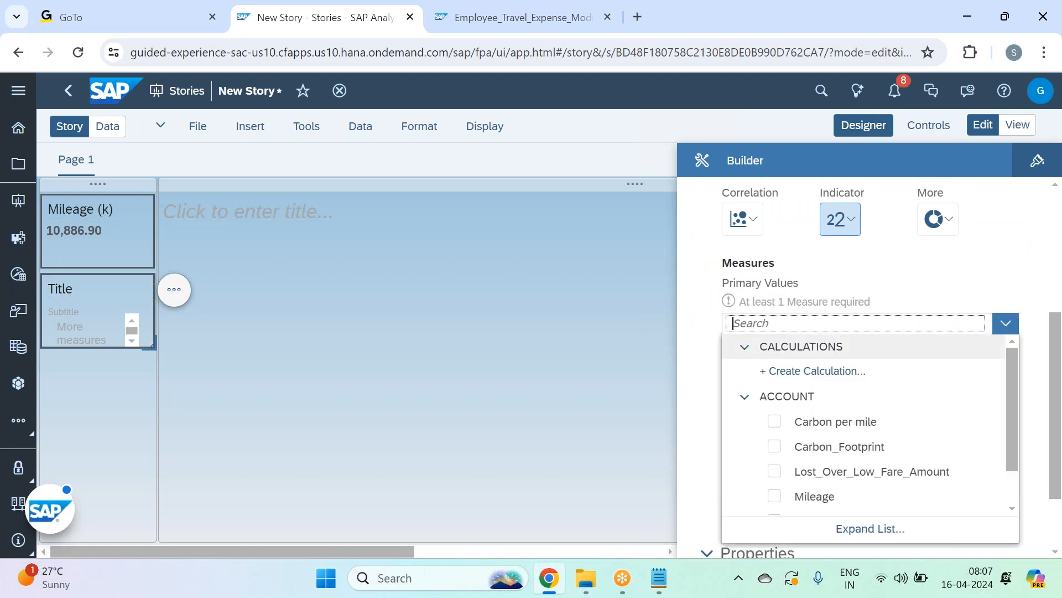
type("t")
left_click(828, 429)
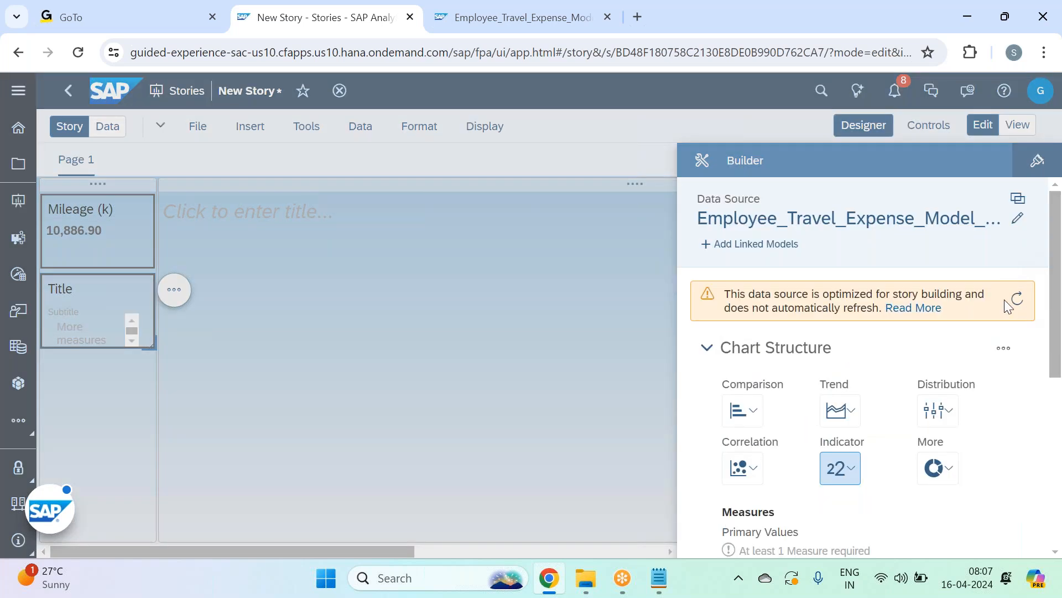
scroll(1006, 300, "down", 3)
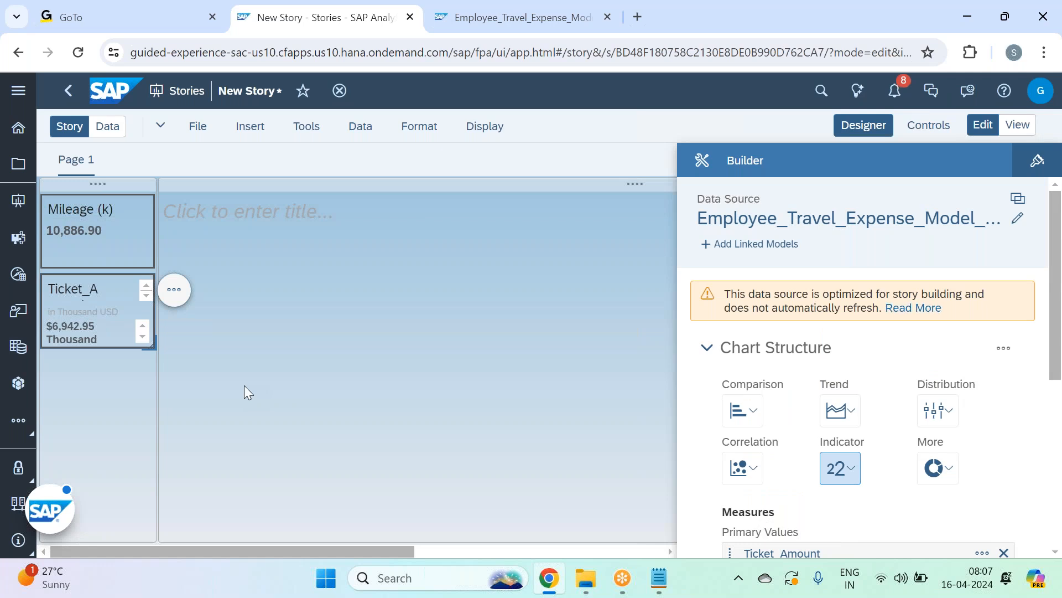
Step: Turn off the scale display in the Ticket_Amount chart's number format data label
left_click(1038, 161)
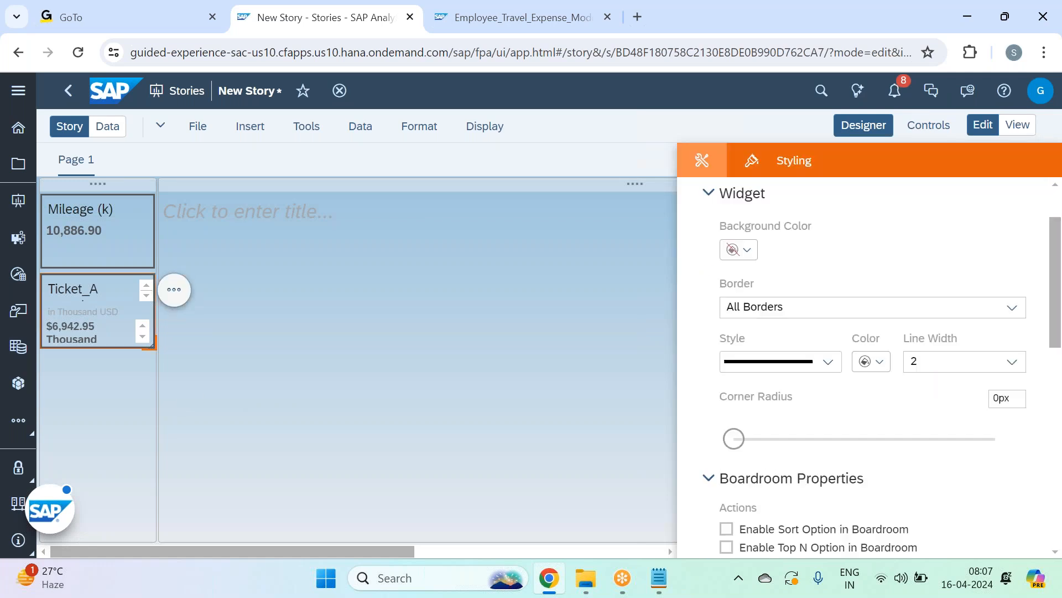
scroll(869, 366, "down", 3)
scroll(868, 366, "down", 6)
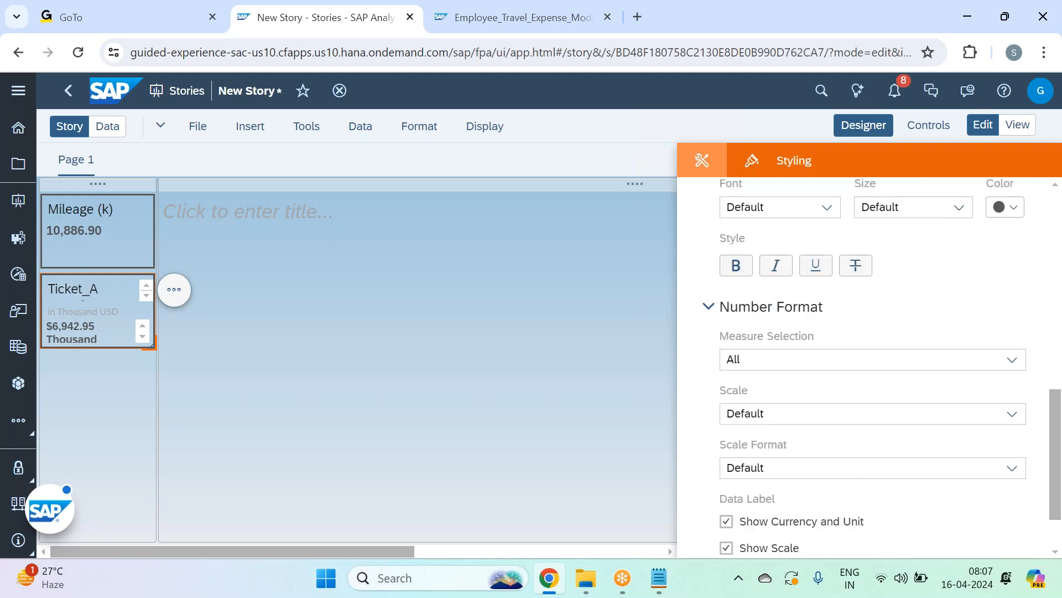
scroll(761, 479, "down", 2)
left_click(762, 476)
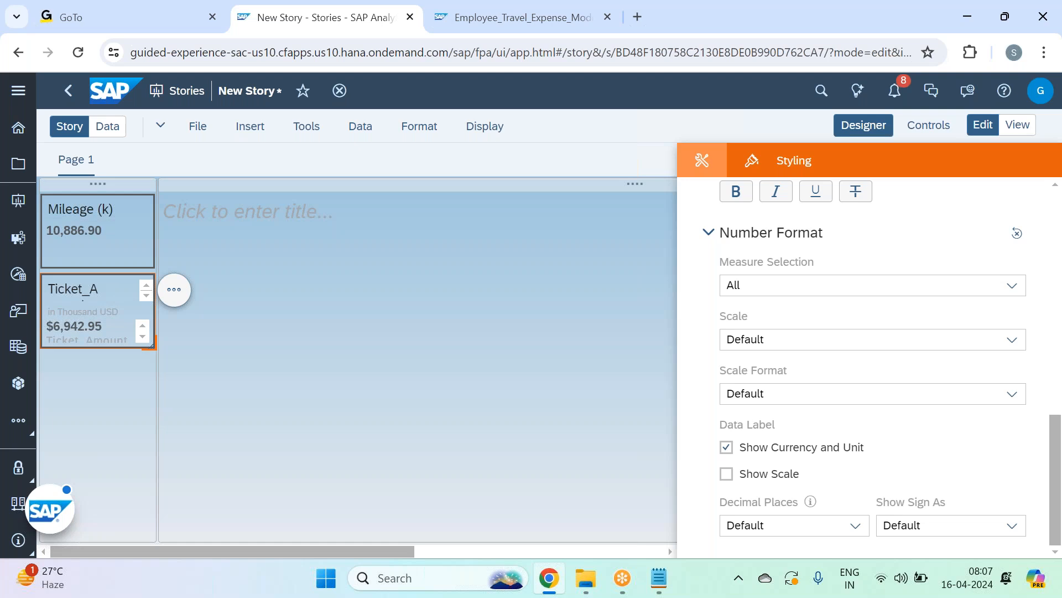
left_click(859, 128)
Step: Hide the subtitle and the primary value labels of the Ticket_Amount chart
left_click(175, 291)
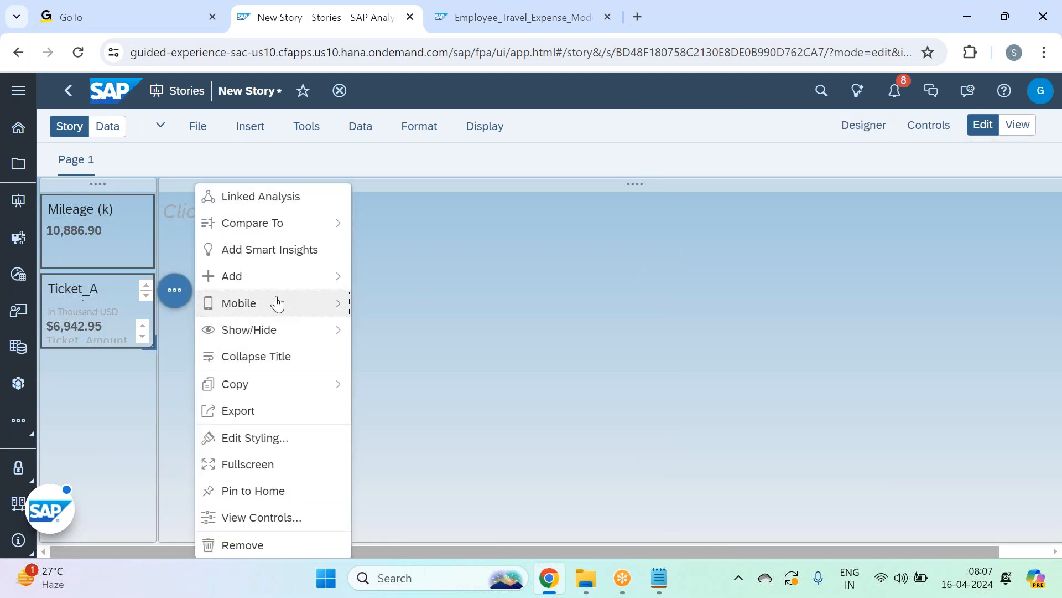
mouse_move(297, 332)
left_click(430, 366)
left_click(447, 437)
left_click(599, 345)
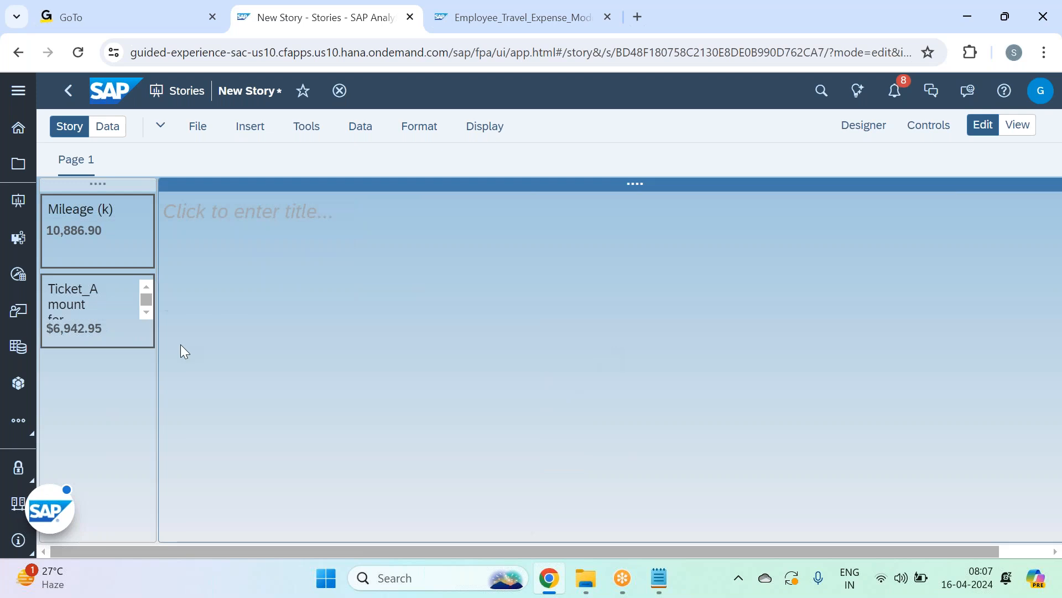
Step: Retitle the Ticket_Amount chart as "Ticket Amount (k)"
left_click(76, 314)
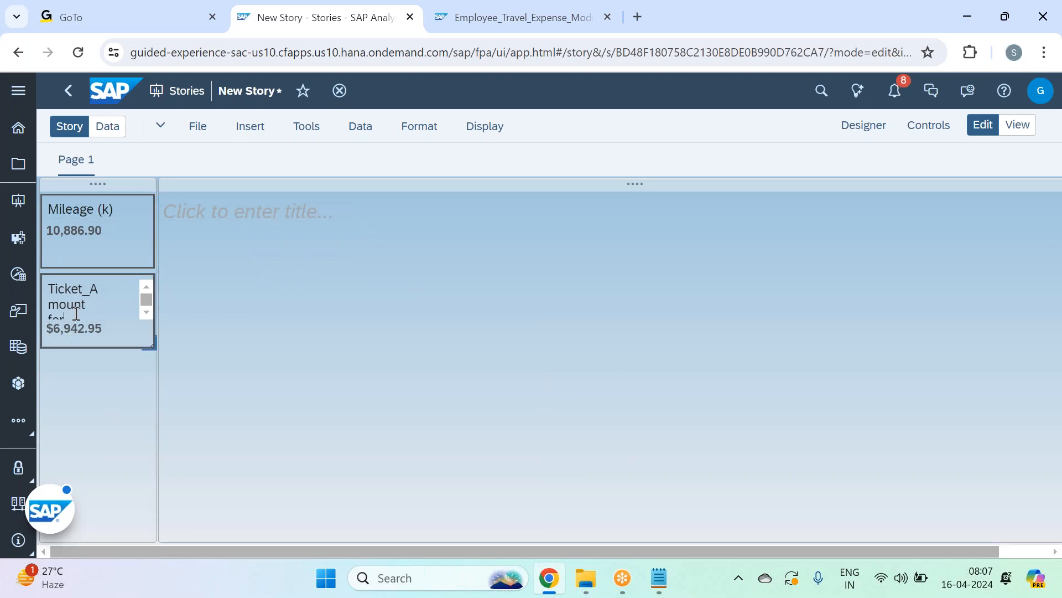
key("BackSpace")
key("BackSpace")
key("BackSpace")
key("BackSpace")
key("BackSpace")
key("BackSpace")
key("BackSpace")
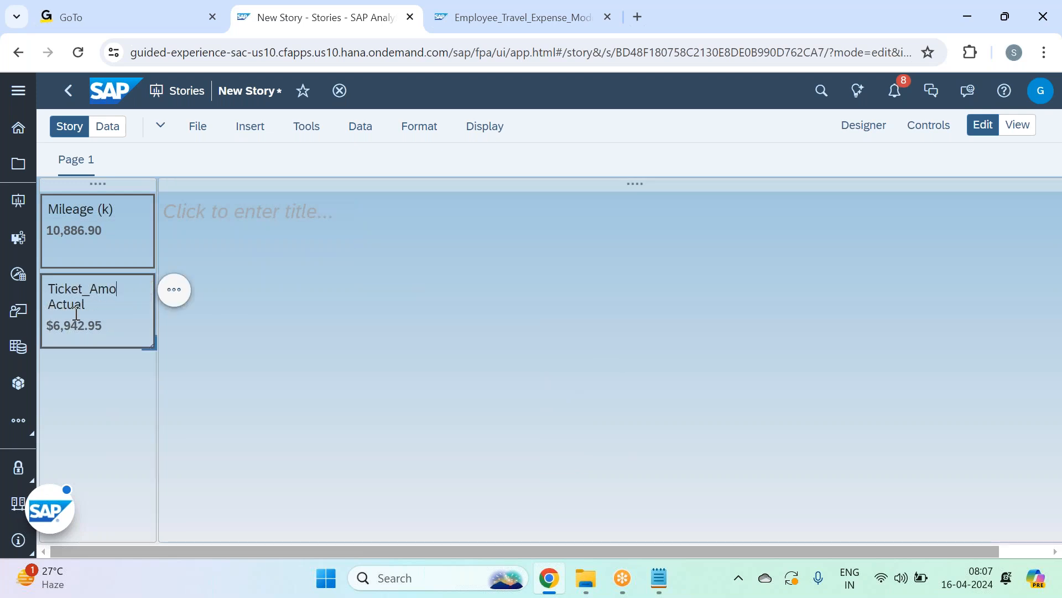
key("BackSpace")
key("BackSpace")
key("BackSpace")
key("BackSpace")
key("BackSpace")
key("BackSpace")
key("BackSpace")
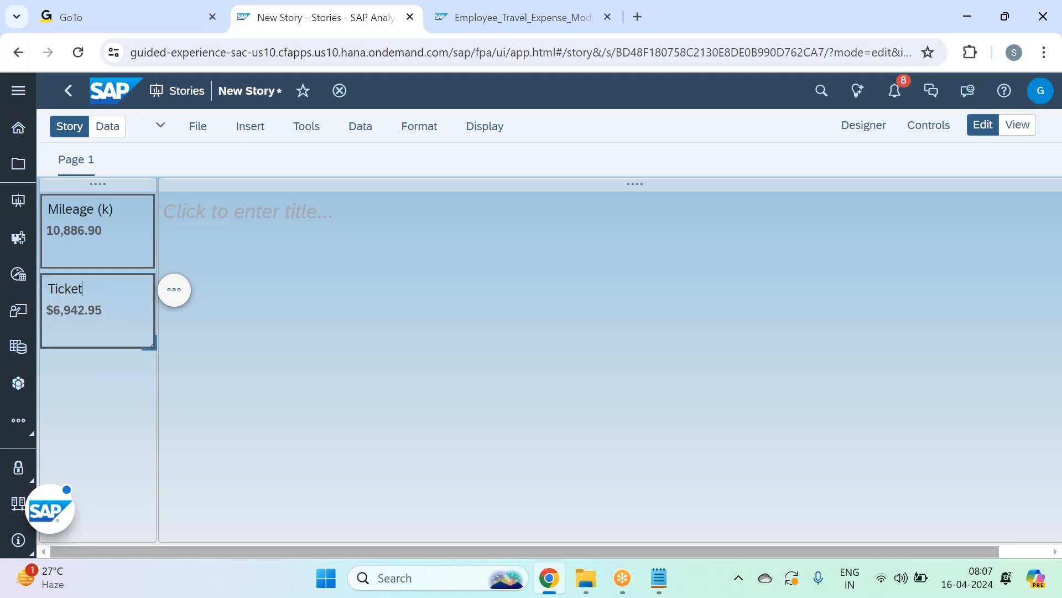
type("Amount (k")
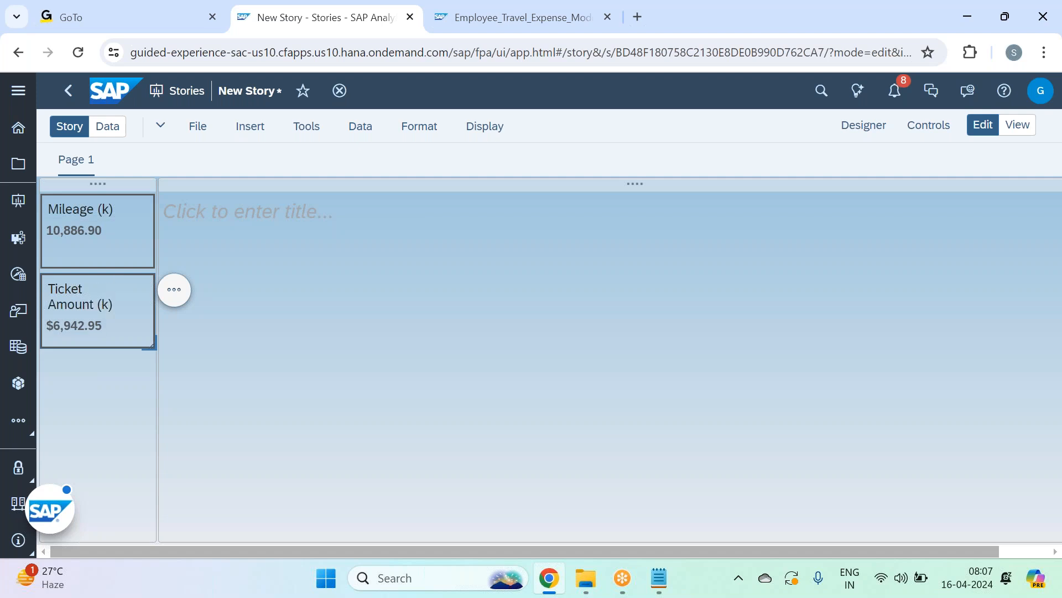
left_click(97, 354)
Step: Widen the narrow lane slightly and stretch the Mileage and Ticket Amount charts to fill its new width
left_click_drag(158, 393, 209, 389)
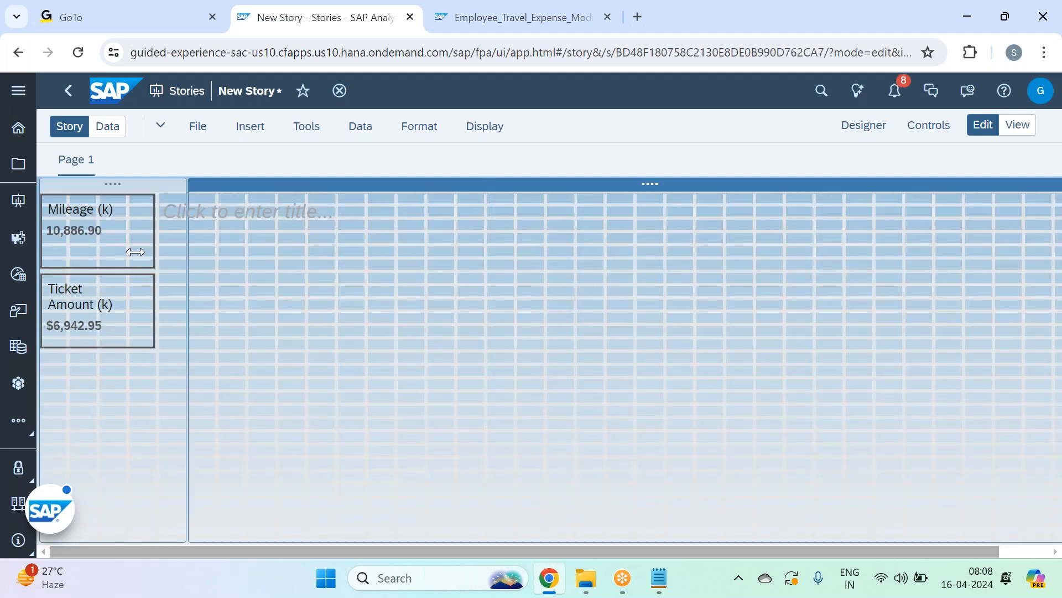
left_click_drag(156, 267, 183, 267)
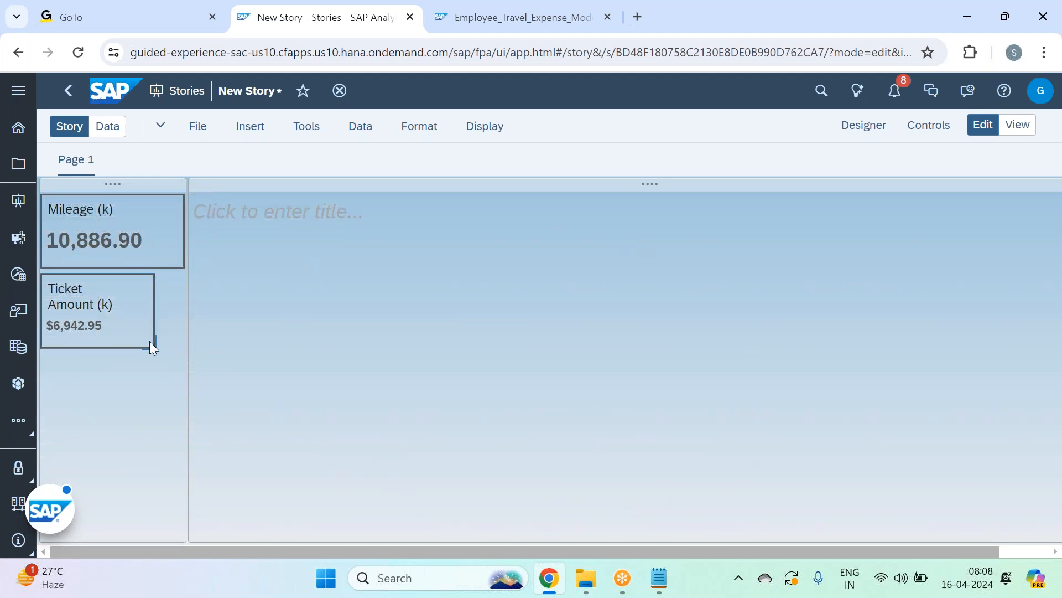
left_click_drag(149, 340, 184, 344)
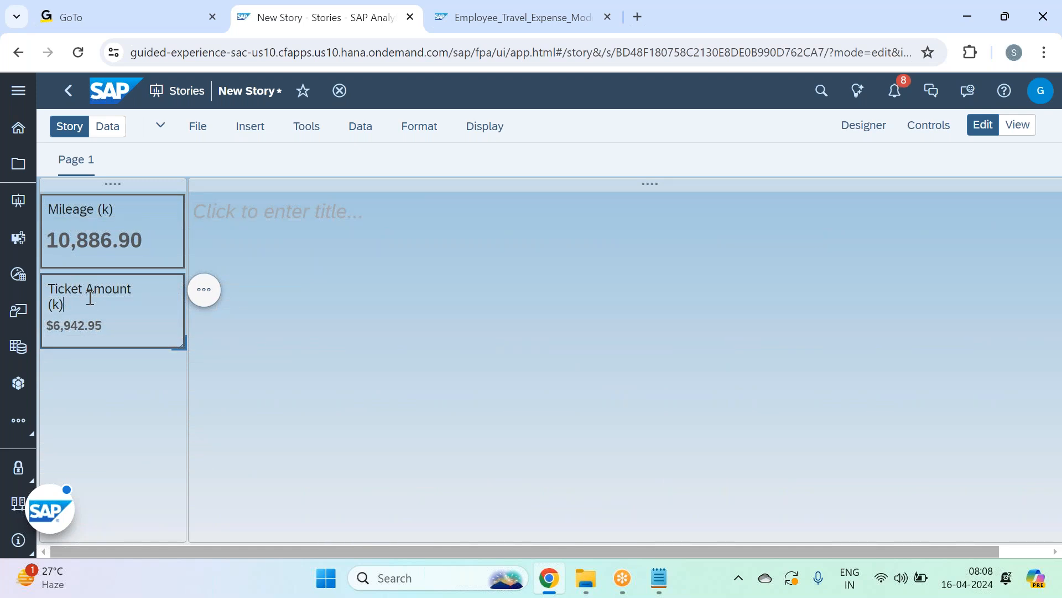
Step: Shorten the Ticket Amount chart's title to "Ticket Amount(k)" by removing the space before the unit
key("BackSpace")
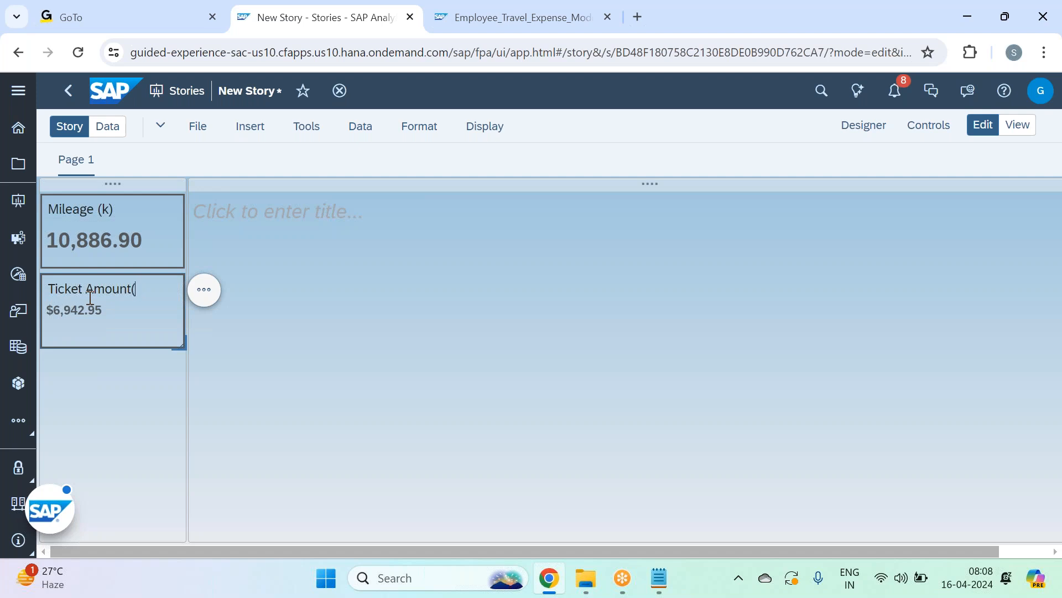
type(")")
left_click(121, 396)
left_click(311, 363)
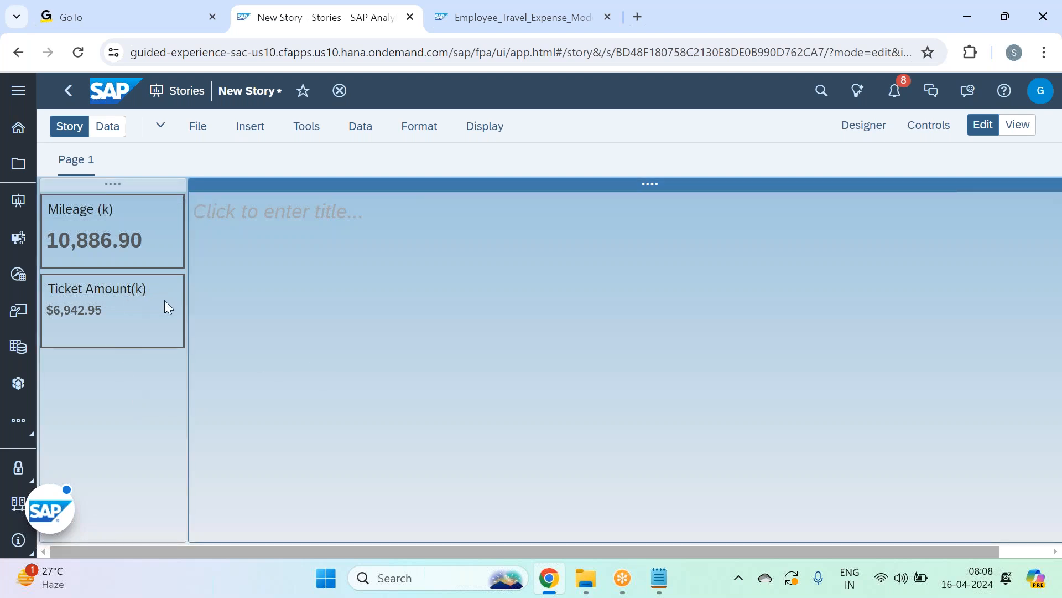
Step: Copy the Ticket Amount(k) chart to Page 1
left_click(178, 283)
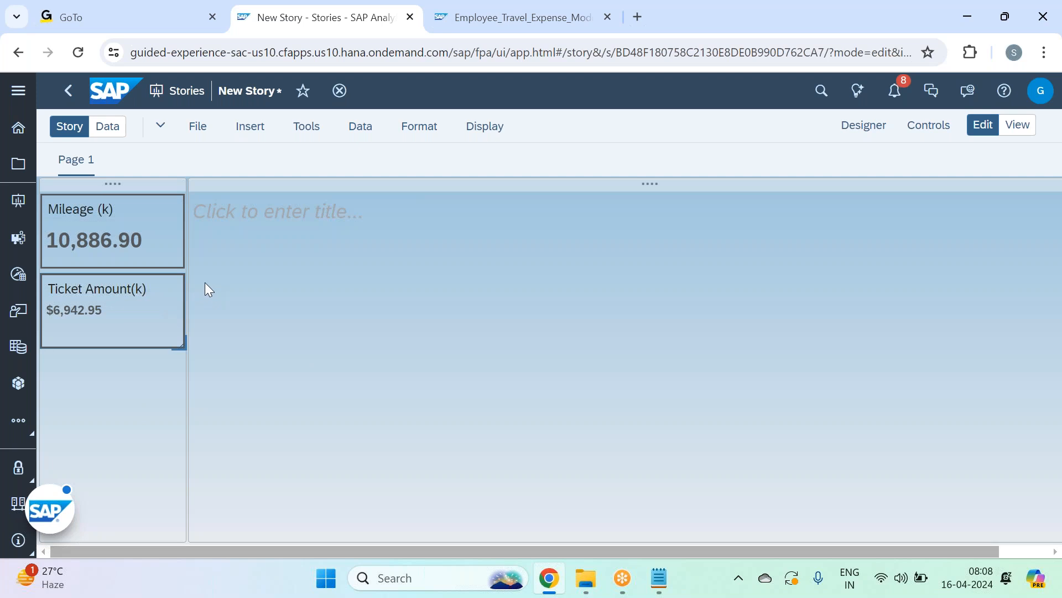
left_click(204, 289)
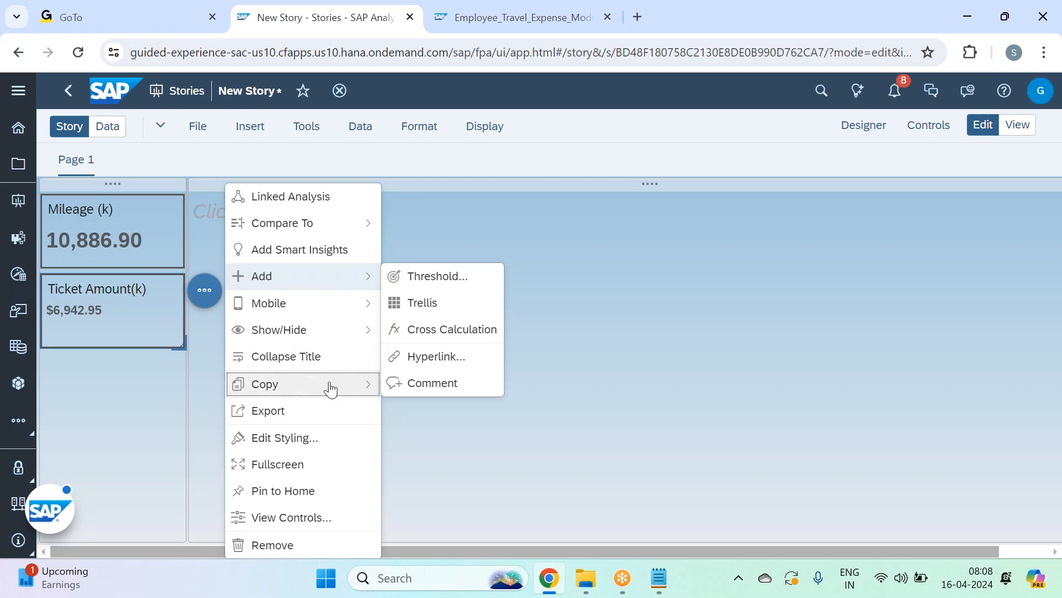
mouse_move(329, 388)
mouse_move(427, 419)
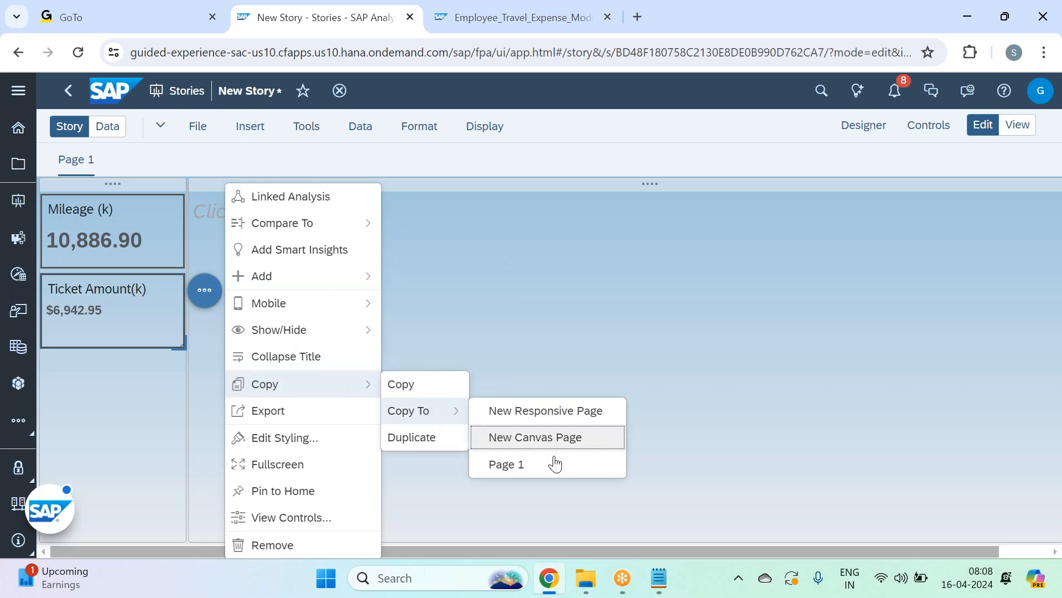
left_click(551, 465)
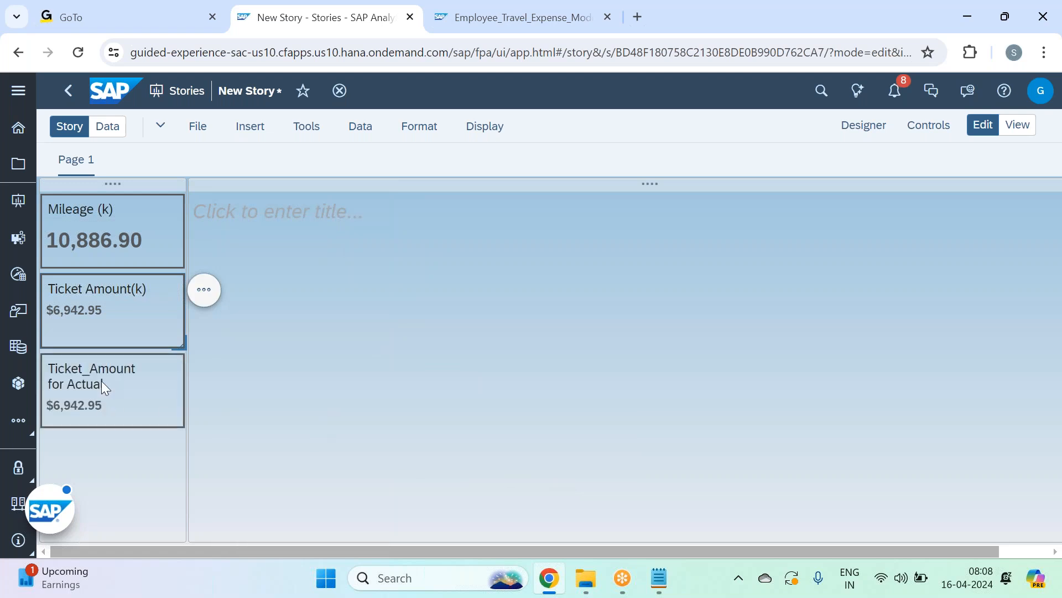
Step: Remove Ticket_Amount from the copied chart's primary values and start a new calculation in its place
left_click(101, 382)
left_click(878, 129)
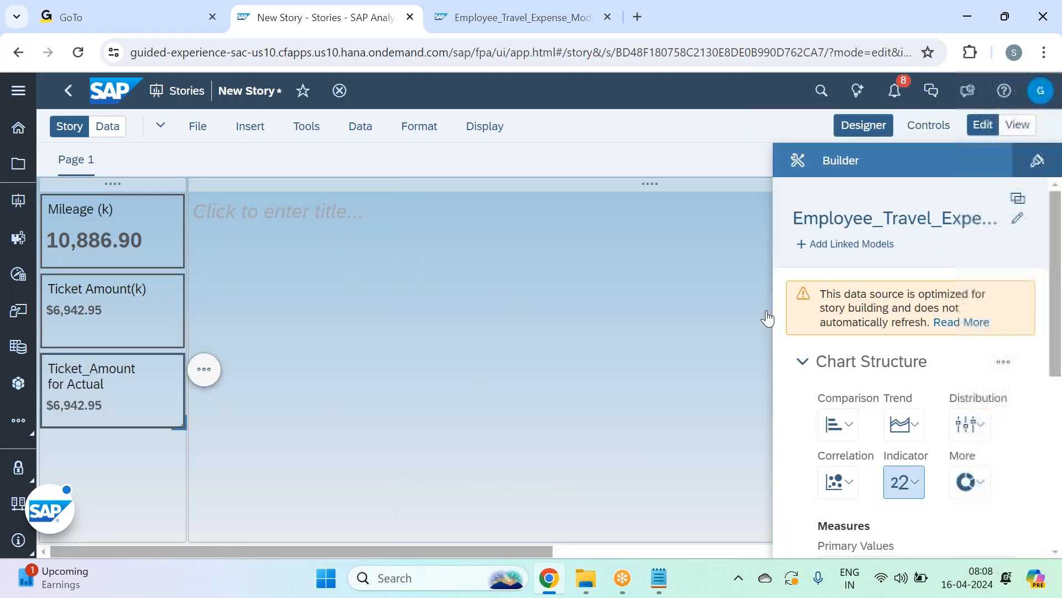
scroll(934, 357, "down", 3)
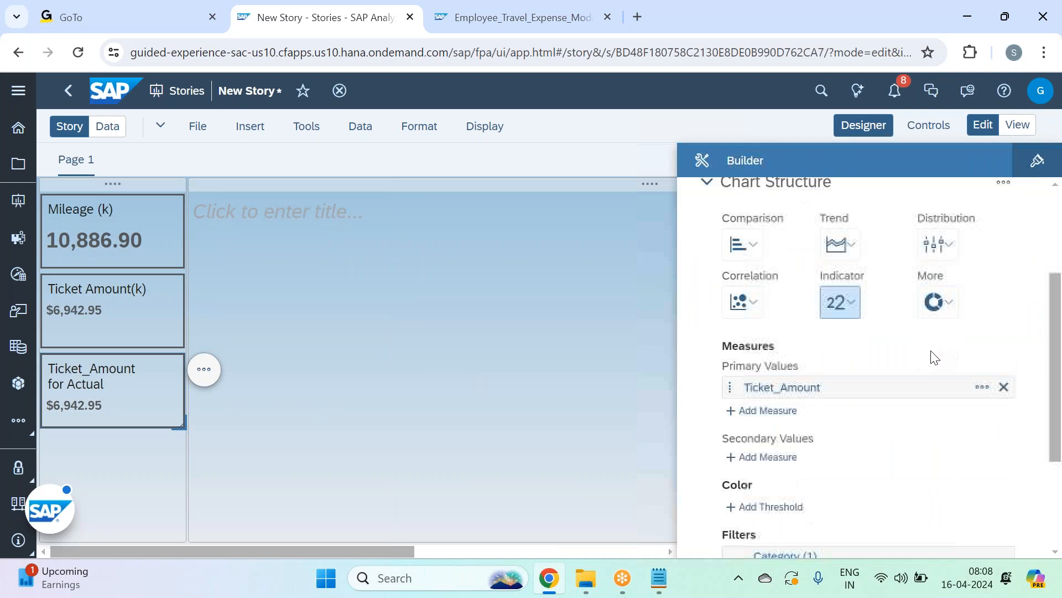
left_click(1004, 387)
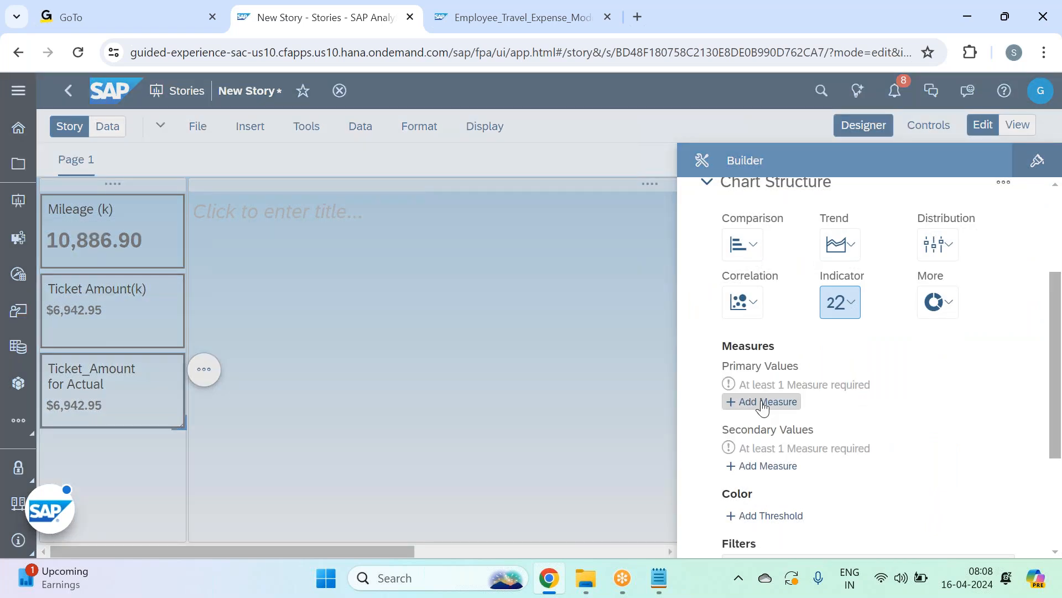
left_click(767, 401)
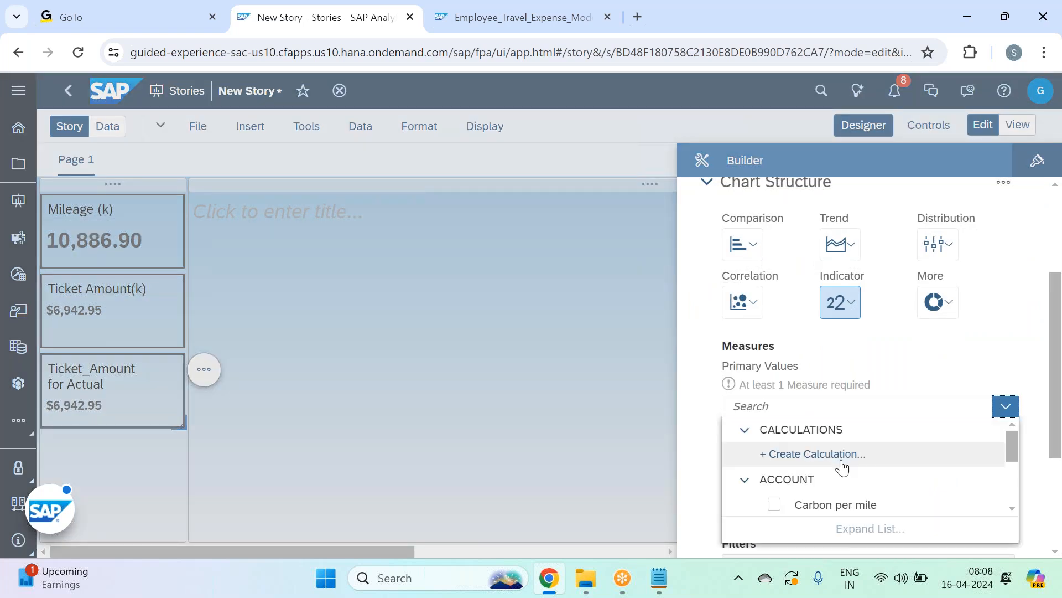
left_click(841, 456)
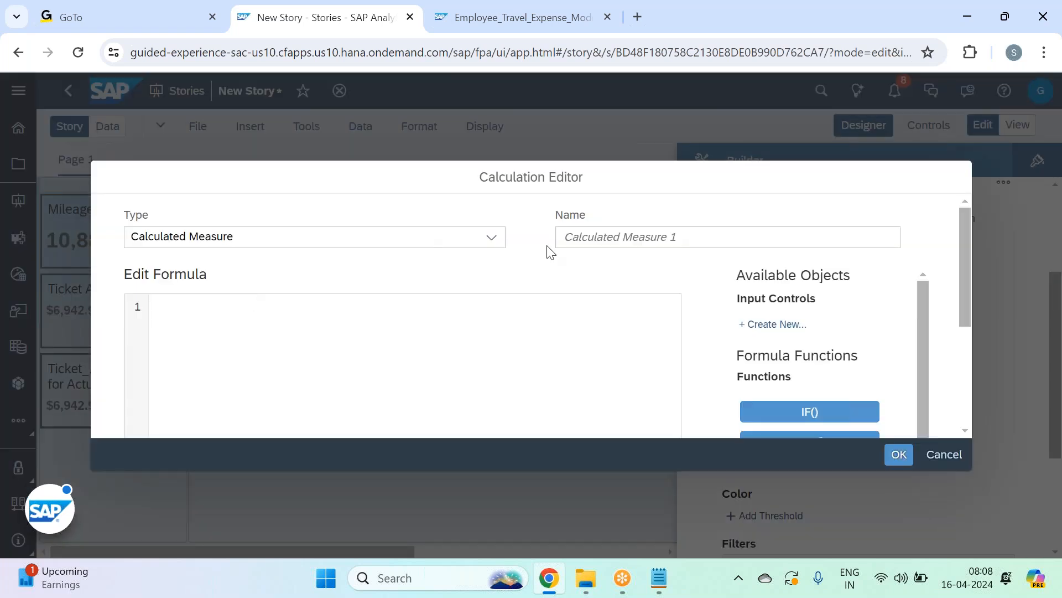
Step: Define the calculation as an Aggregation named Travel Count with the COUNT DIMENSIONS operation
left_click(491, 237)
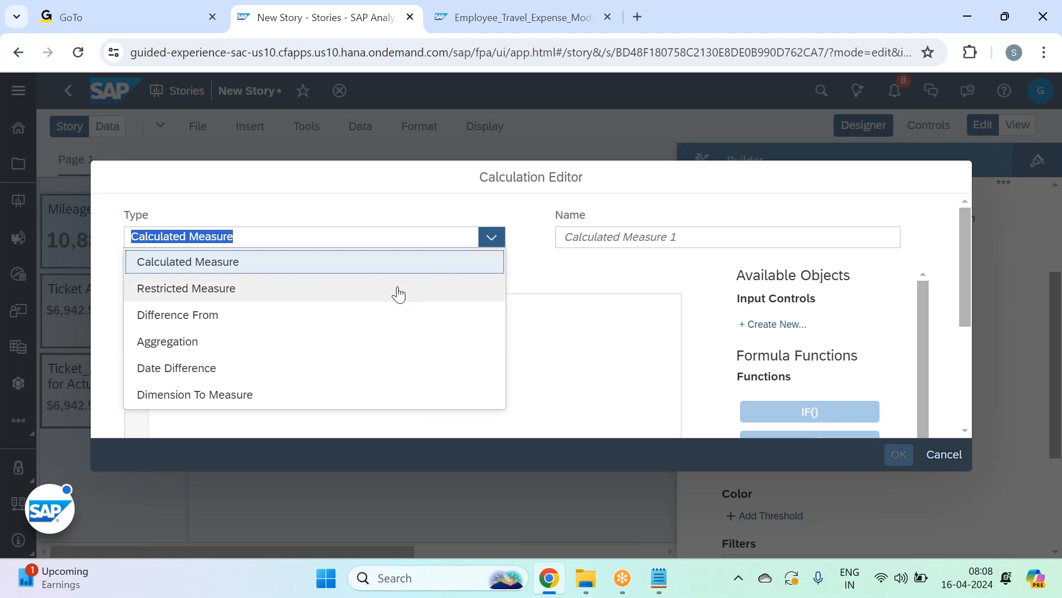
left_click(243, 342)
left_click(804, 246)
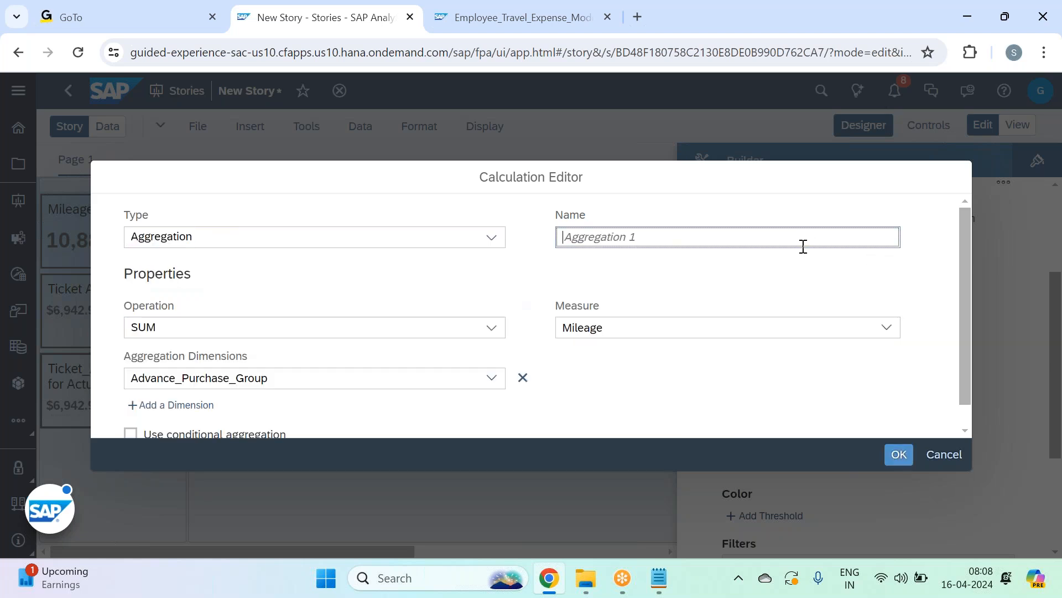
type("Travel Count")
left_click(494, 327)
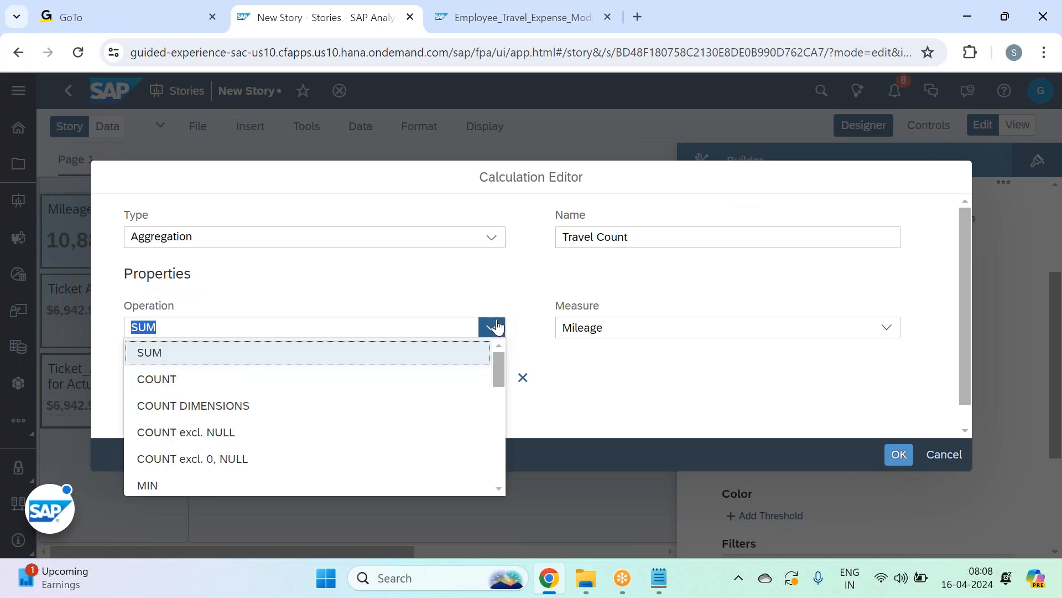
left_click(291, 416)
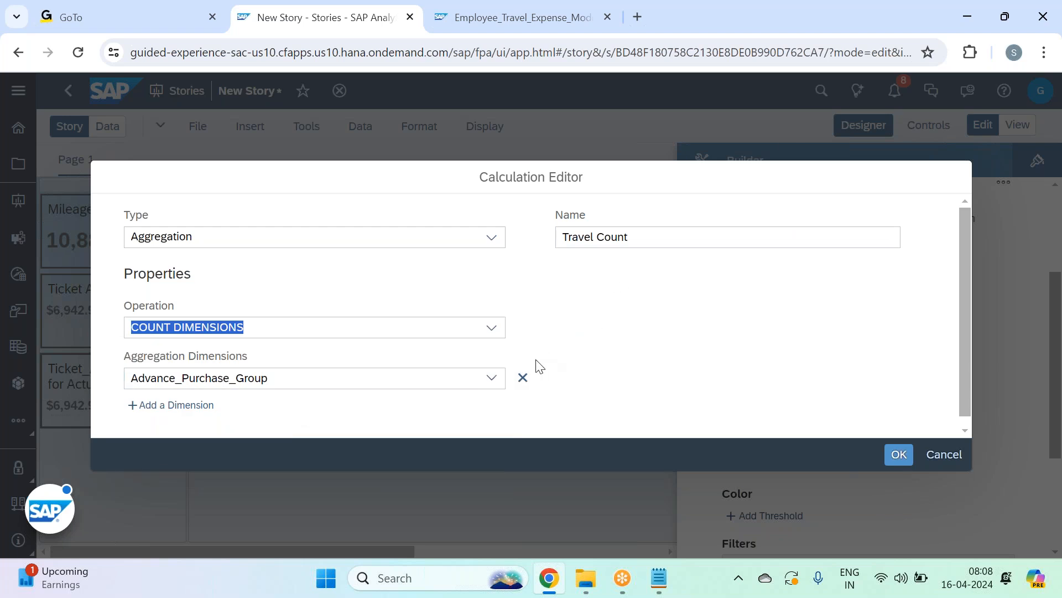
Step: Set ID and Travel_Date as the first two aggregation dimensions of the Travel Count calculation
left_click(492, 378)
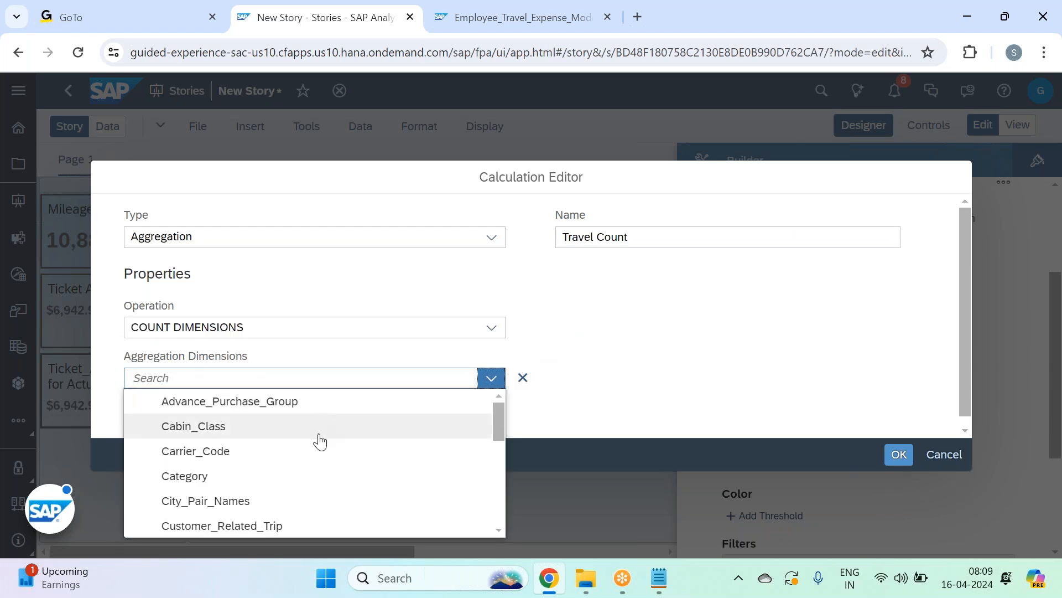
scroll(317, 440, "down", 10)
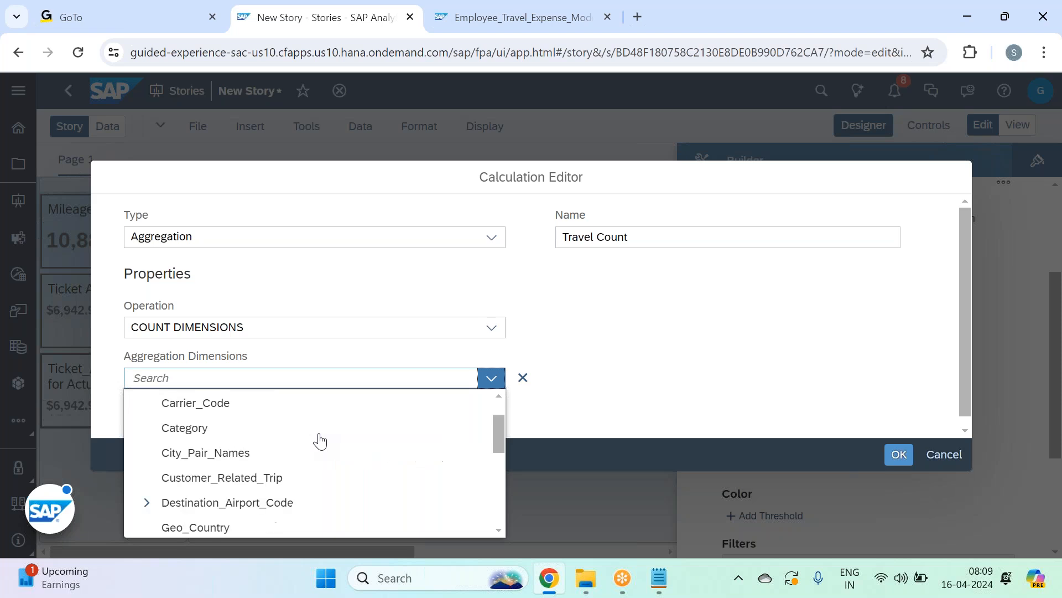
scroll(275, 477, "up", 3)
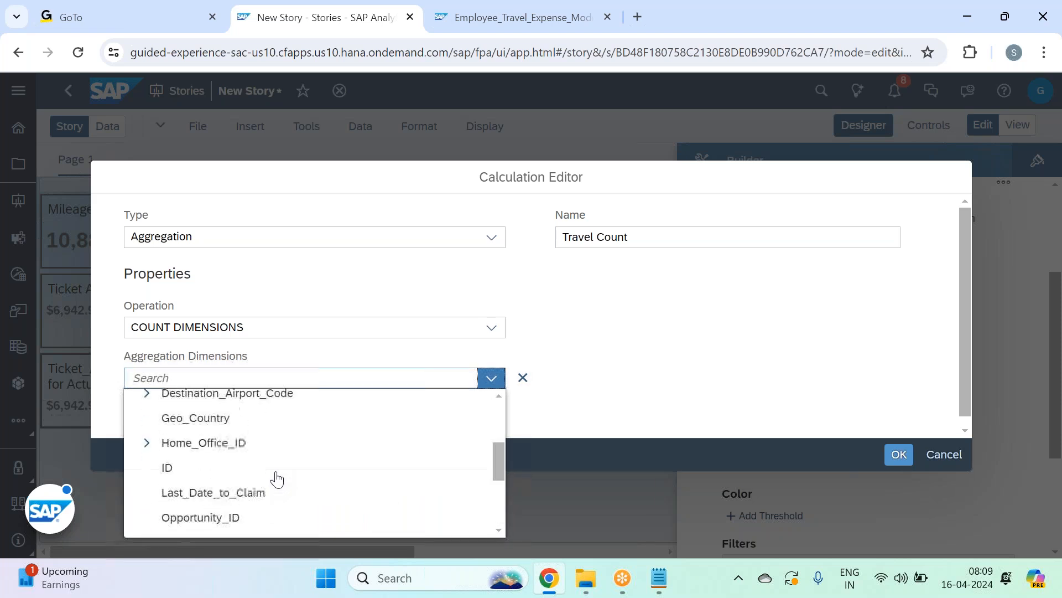
left_click(237, 477)
left_click(166, 407)
scroll(490, 350, "down", 2)
left_click(487, 375)
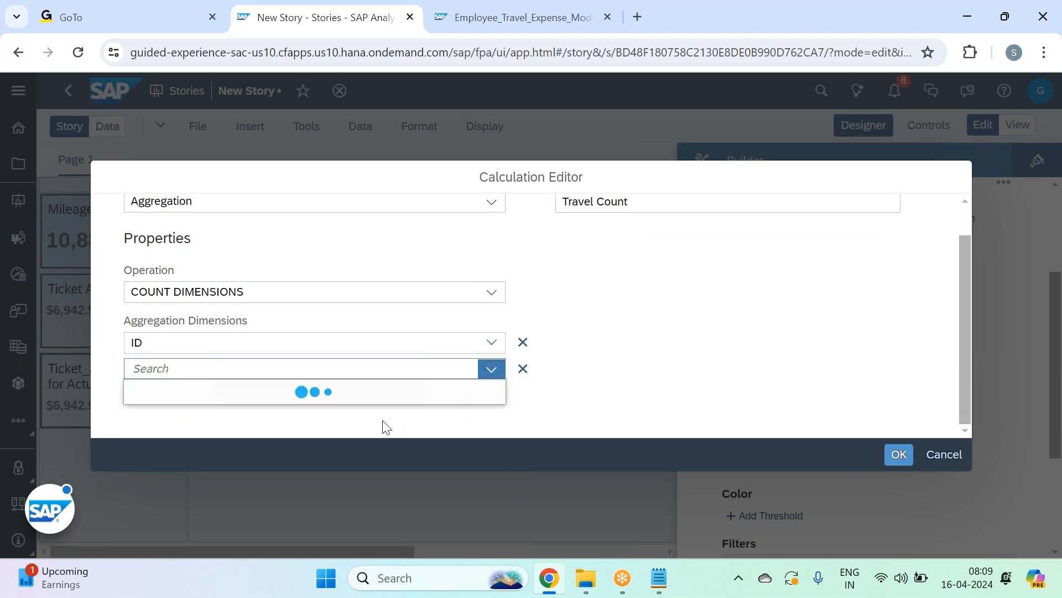
scroll(247, 438, "down", 1)
scroll(244, 437, "down", 5)
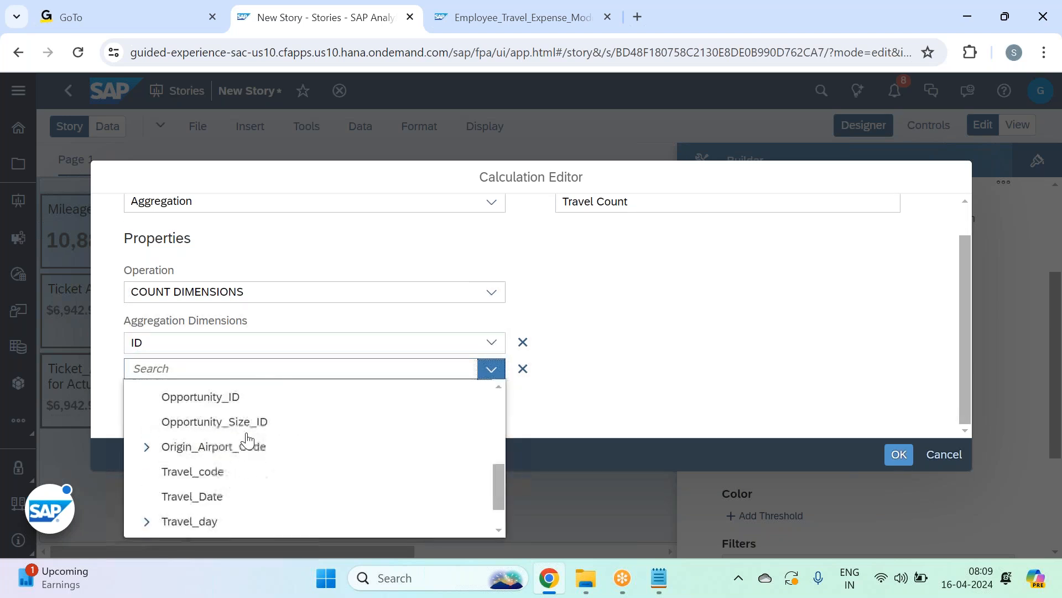
left_click(232, 447)
Step: Add Origin_Airport_Code as the third aggregation dimension and save the Travel Count calculation as the chart's primary value
left_click(187, 399)
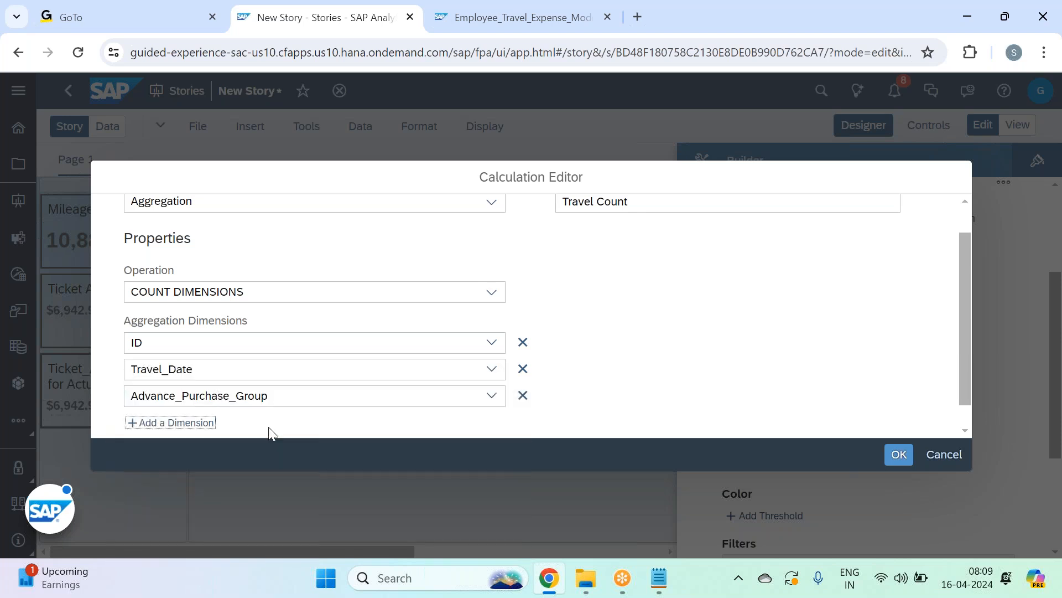
left_click(481, 399)
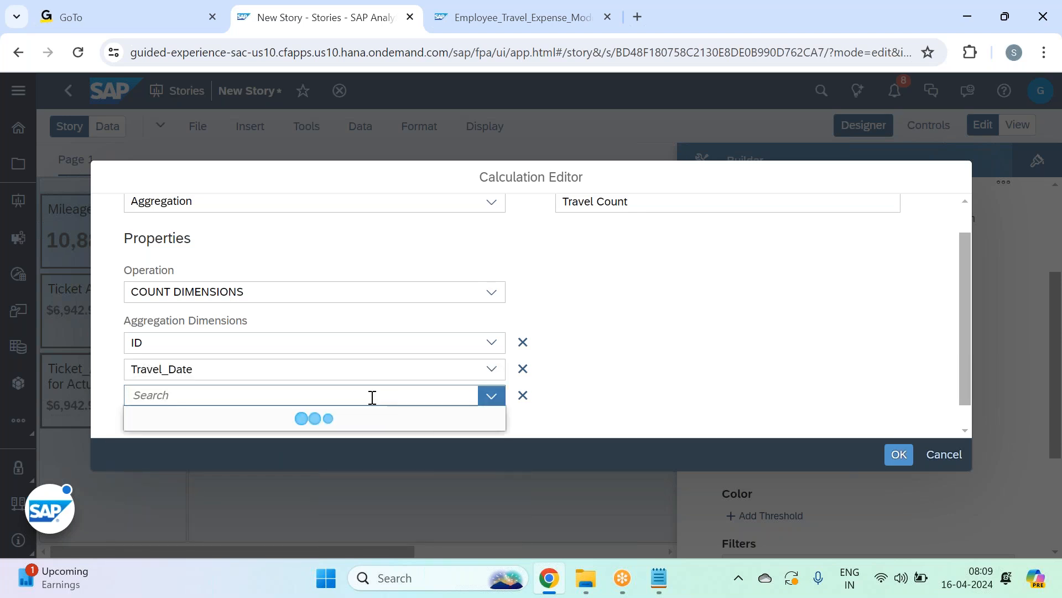
type("ori")
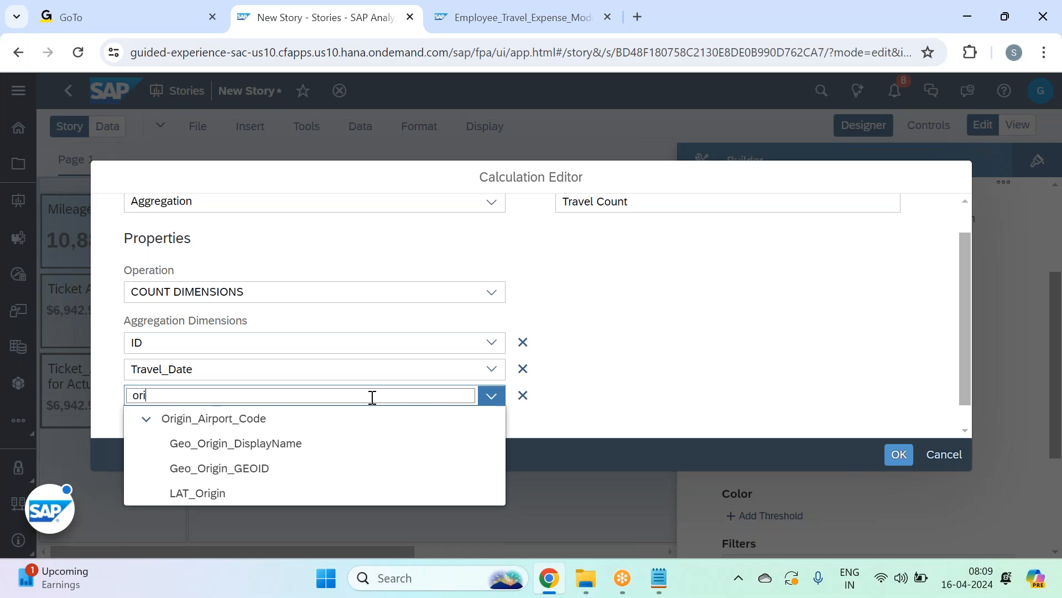
left_click(398, 419)
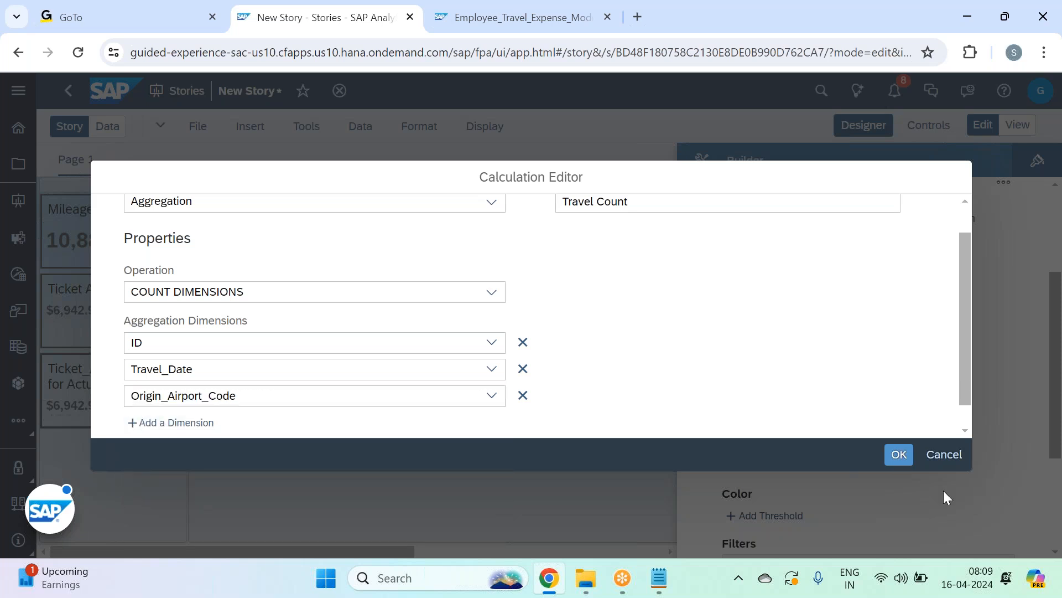
left_click(899, 455)
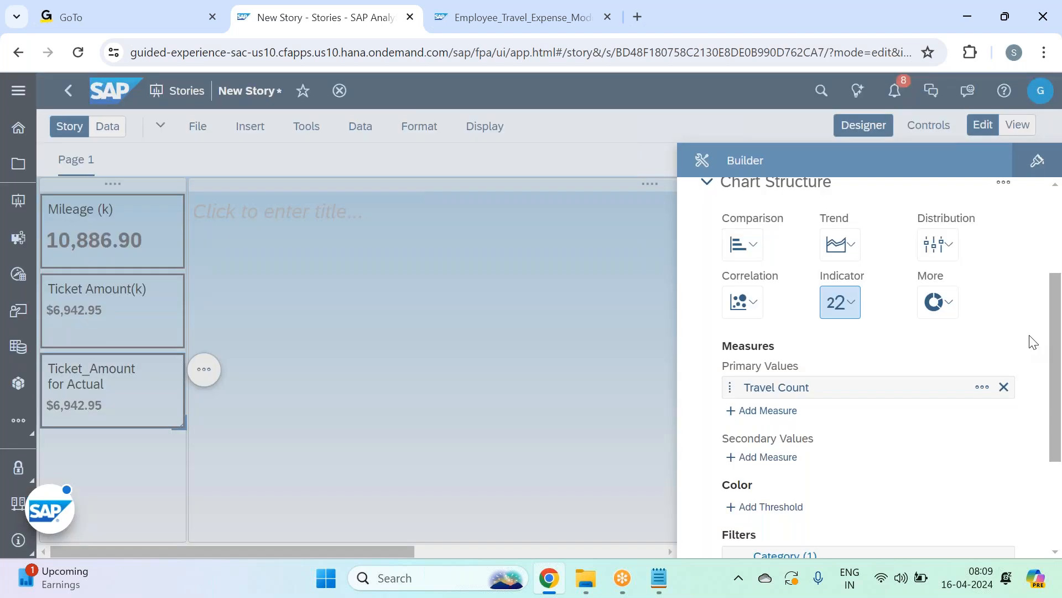
scroll(1030, 341, "up", 3)
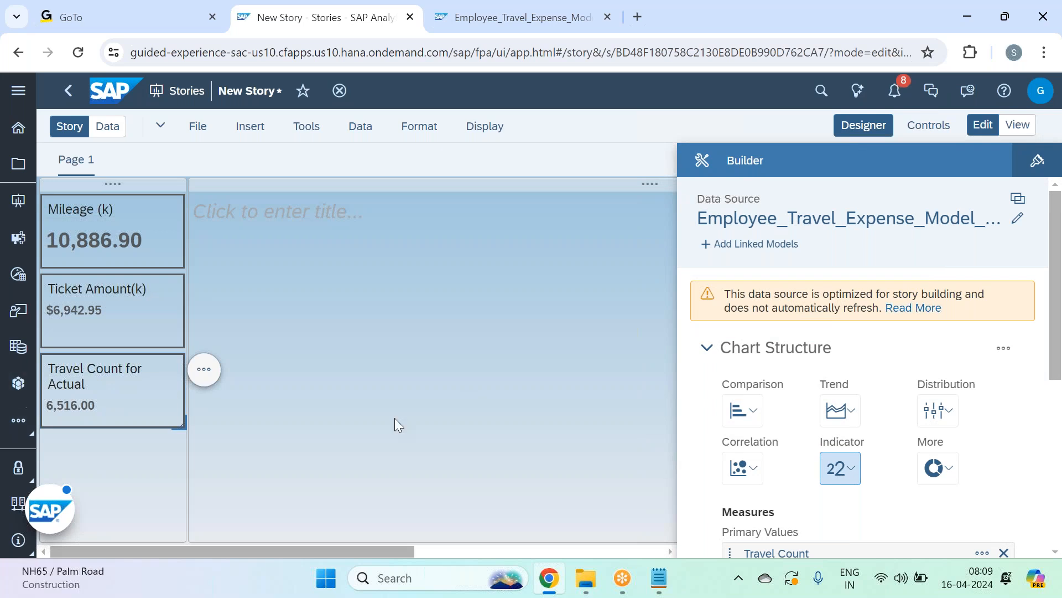
Step: Shorten the copied chart's title to "Travel Count"
double_click(86, 383)
left_click(87, 383)
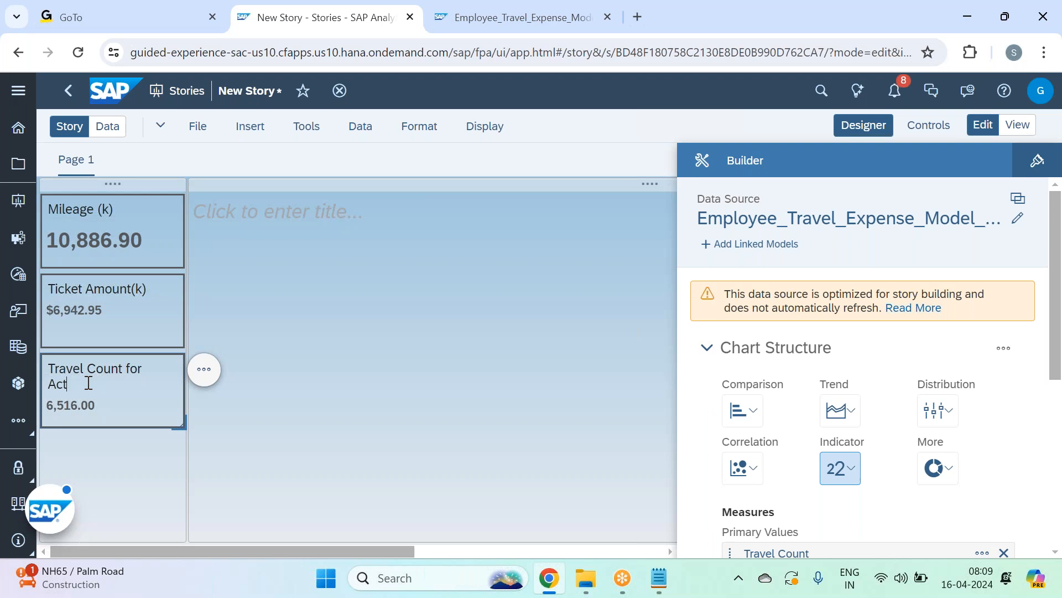
key("BackSpace")
key("BackSpace")
key("BackSpace")
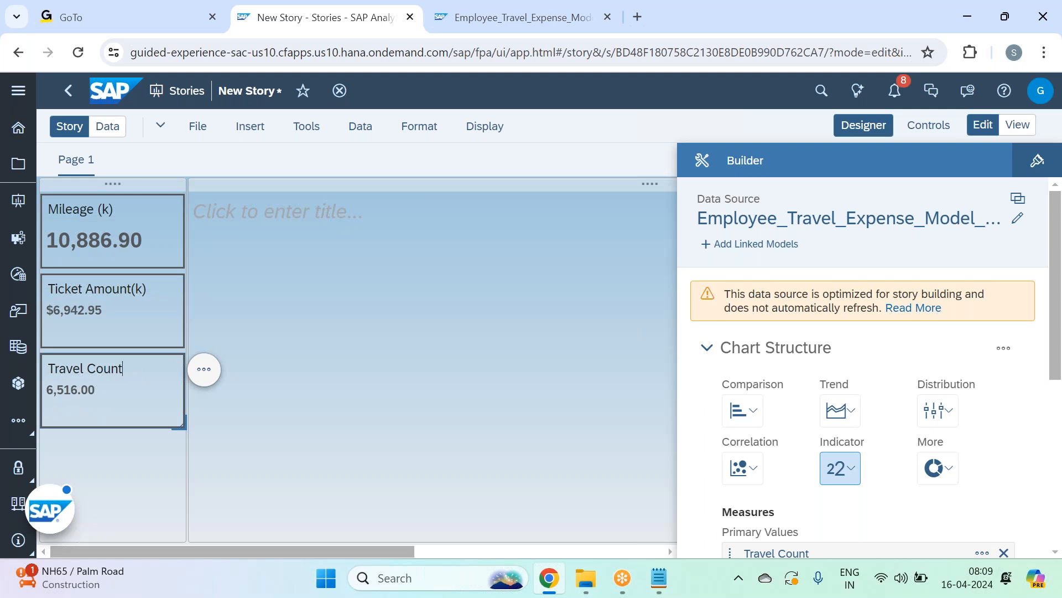
Step: Set the Travel Count chart's number format to 0 decimal places
left_click(148, 474)
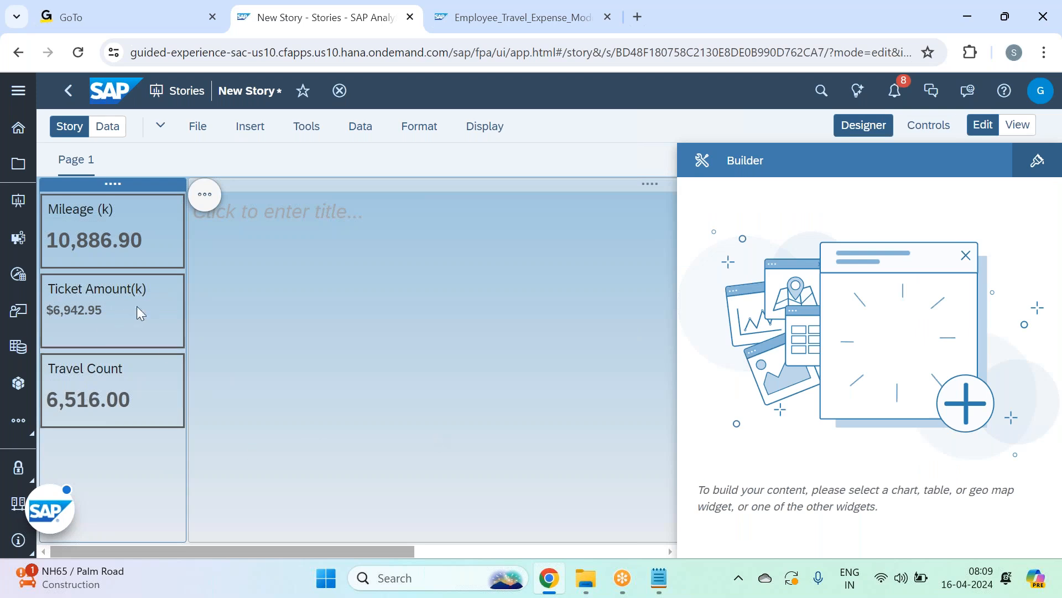
left_click(141, 400)
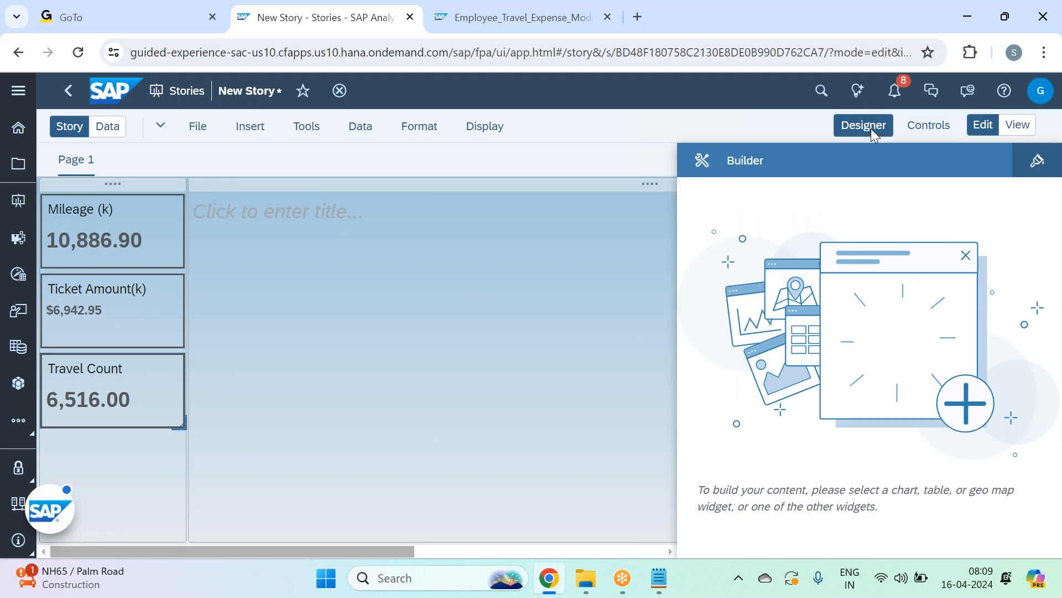
left_click(871, 129)
left_click(867, 133)
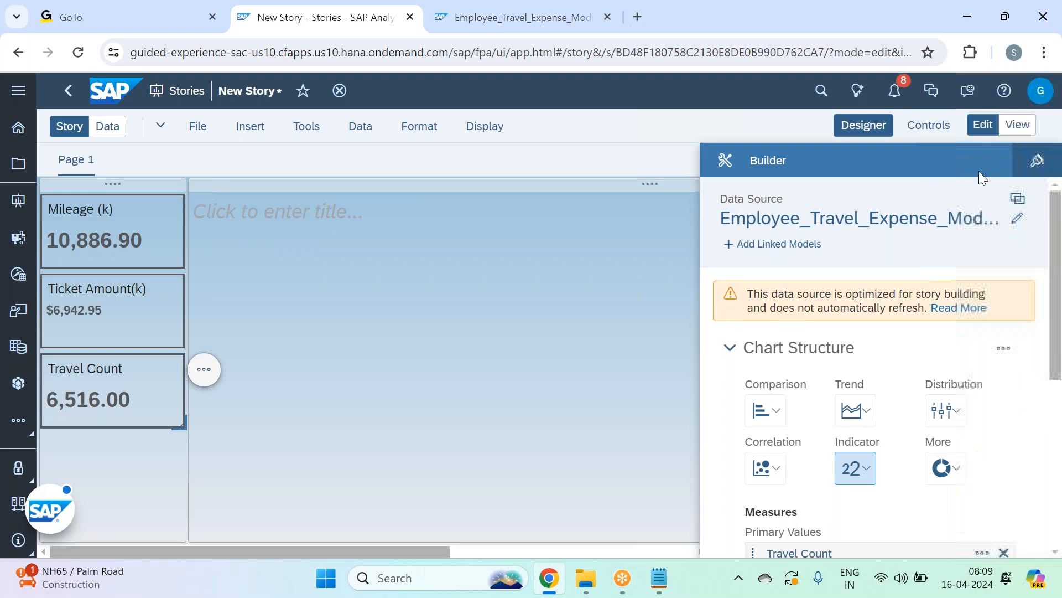
left_click(1037, 160)
scroll(870, 290, "down", 3)
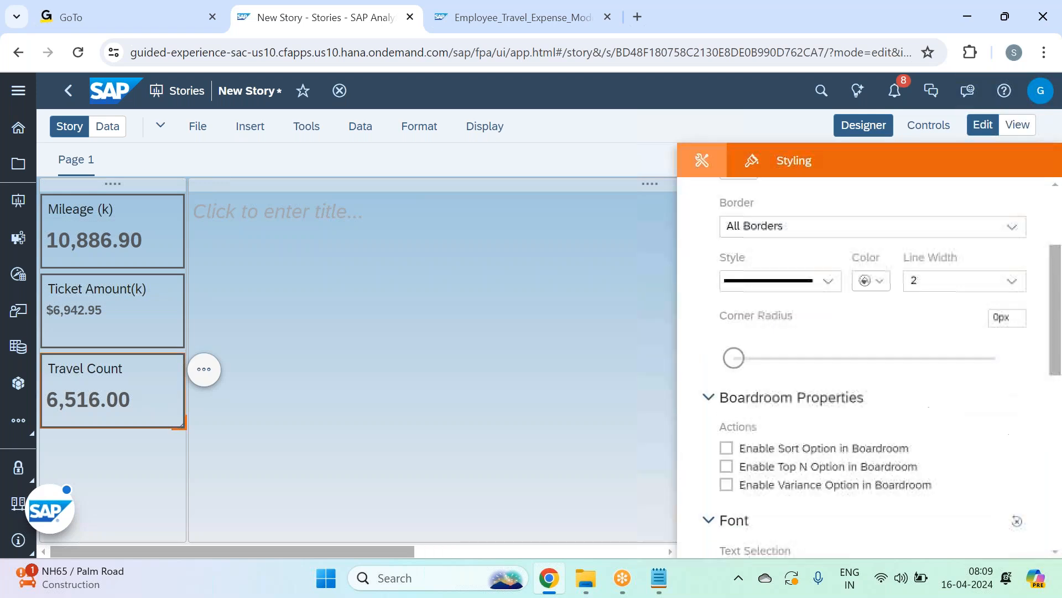
scroll(870, 332, "down", 5)
left_click(858, 525)
left_click(789, 420)
left_click(870, 128)
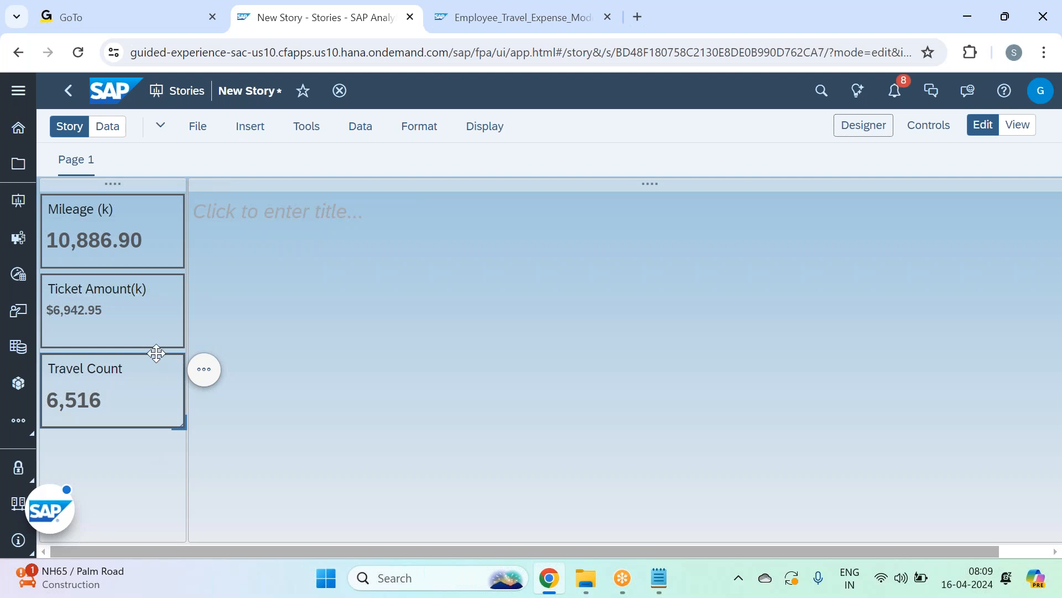
Step: Review the measure and number format settings of the Ticket Amount chart
left_click(170, 311)
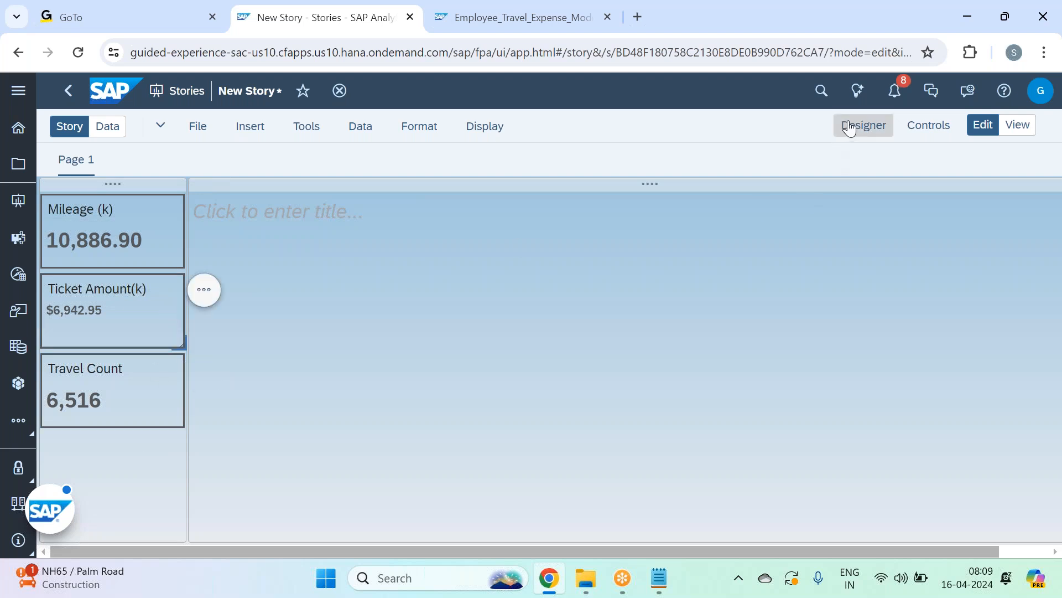
left_click(862, 125)
scroll(857, 494, "down", 2)
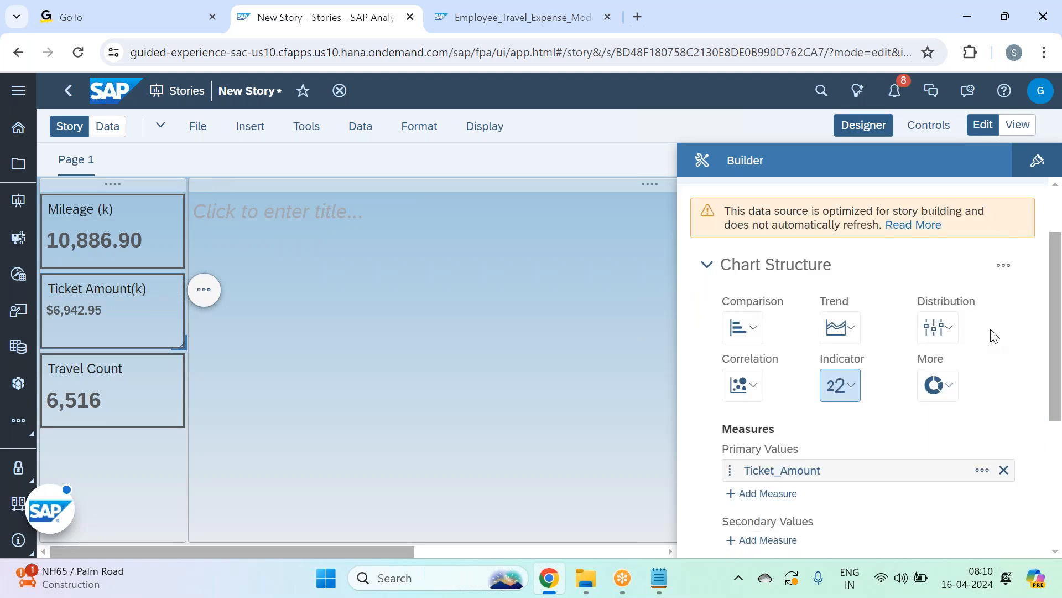
scroll(991, 332, "up", 2)
scroll(991, 336, "down", 4)
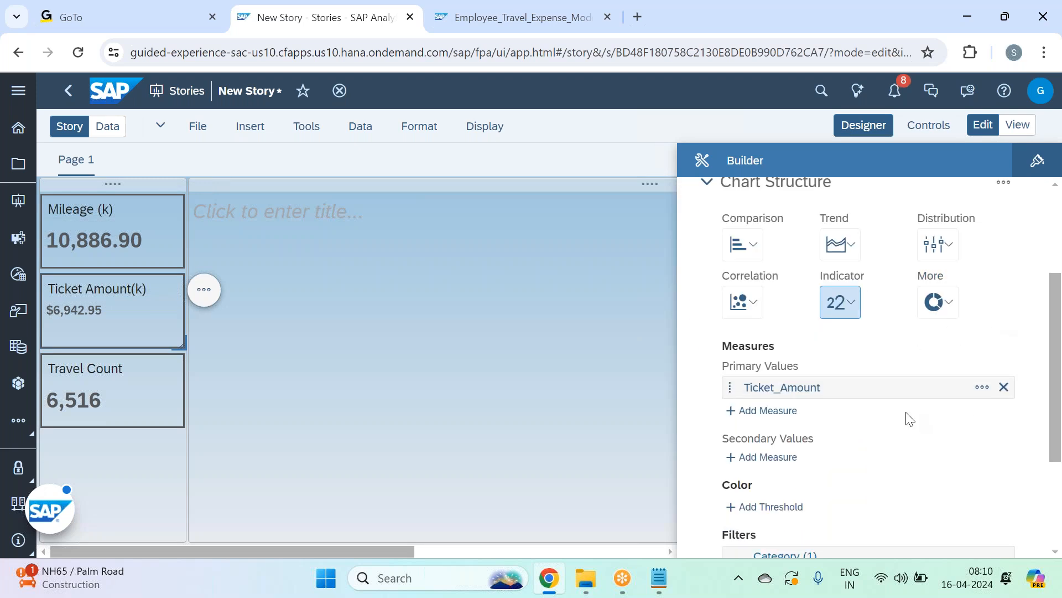
left_click(1028, 172)
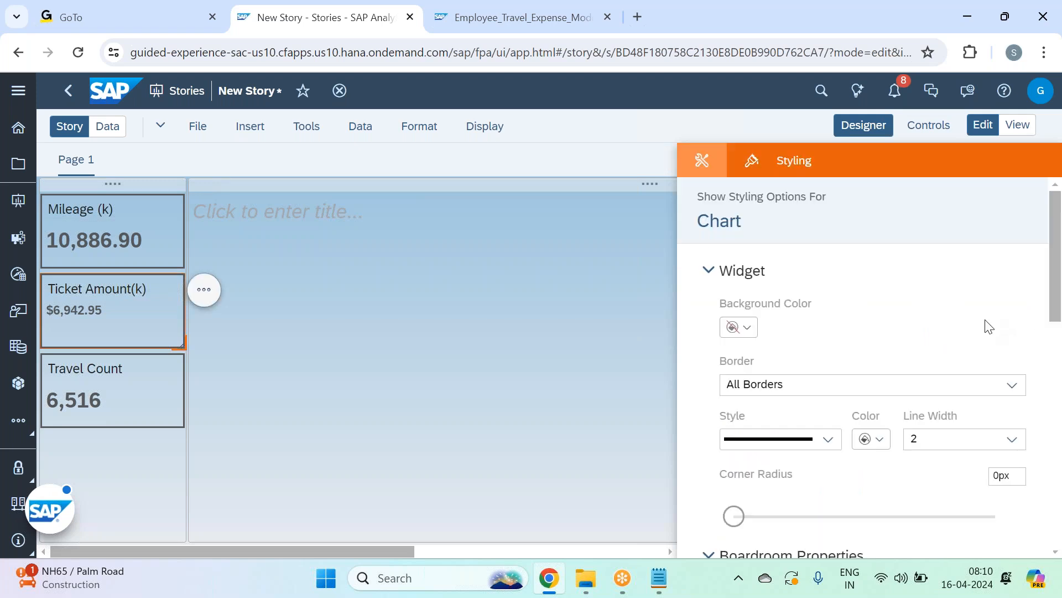
scroll(987, 325, "down", 10)
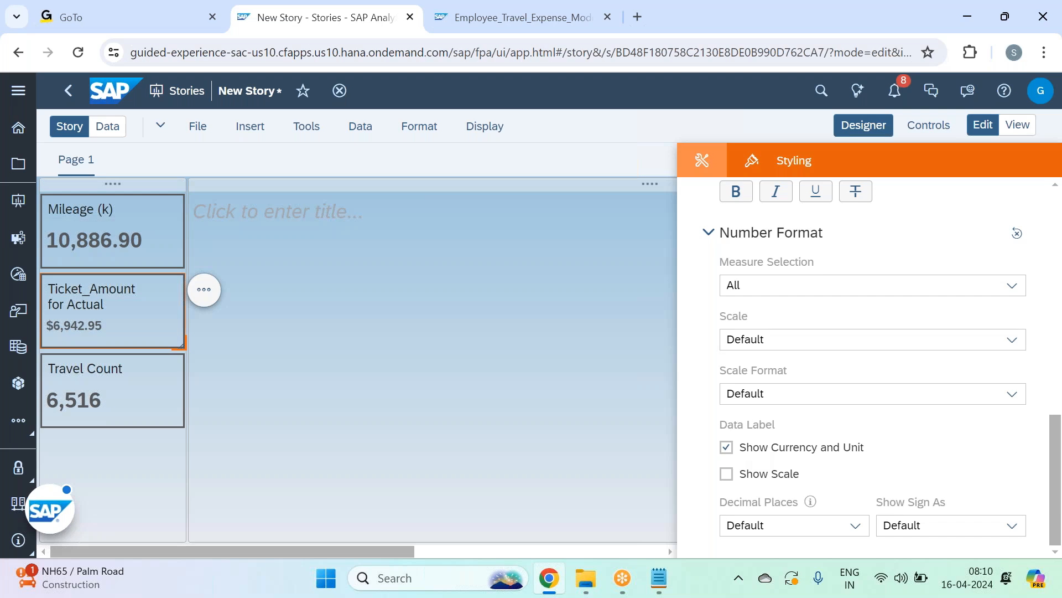
left_click(863, 125)
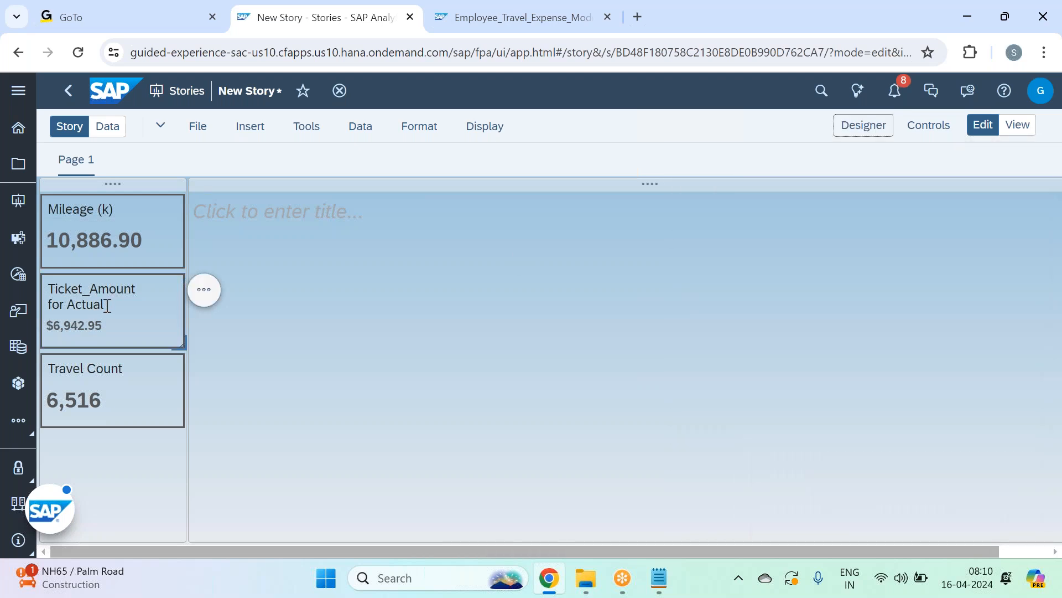
Step: Shorten the second chart's title to "Ticket_Amount" by removing the version suffix
left_click(110, 304)
key("BackSpace")
key("BackSpace")
key("BackSpace")
key("BackSpace")
key("BackSpace")
key("BackSpace")
key("BackSpace")
key("BackSpace")
key("Return")
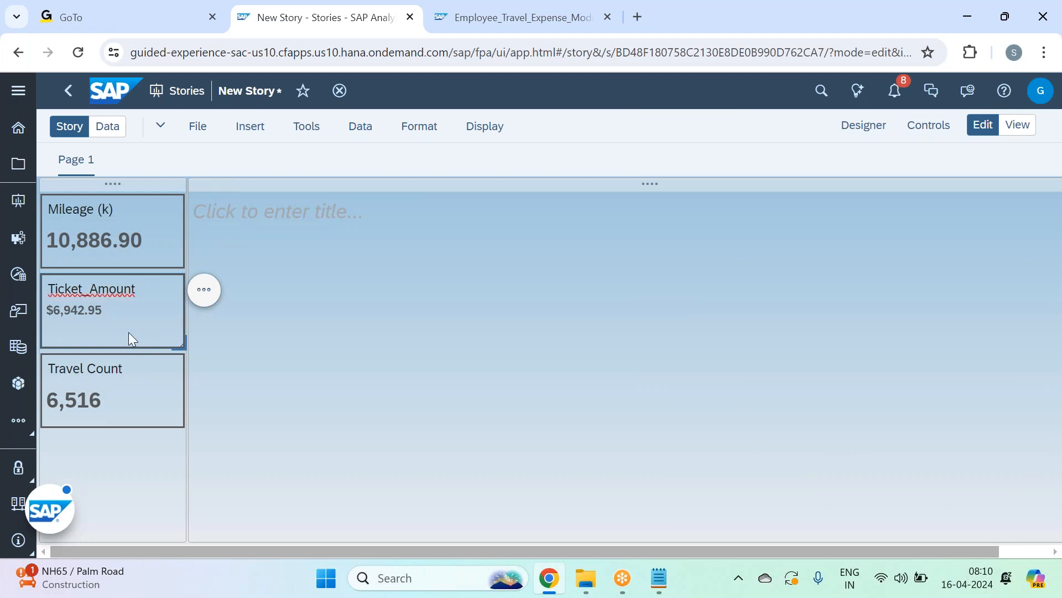
left_click(128, 500)
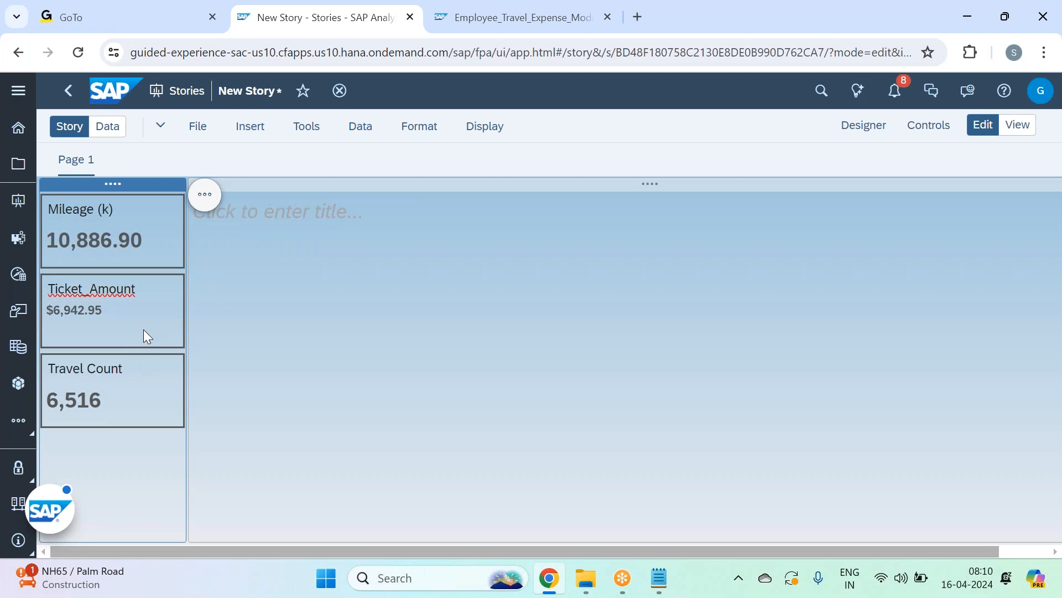
Step: Copy the Travel Count chart to Page 1
left_click(132, 386)
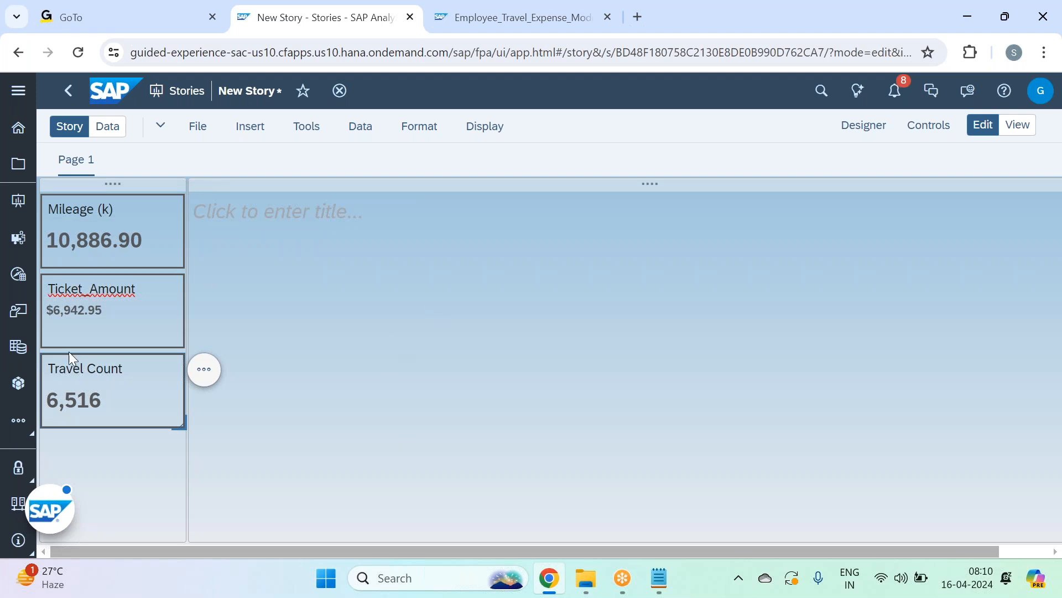
left_click(160, 444)
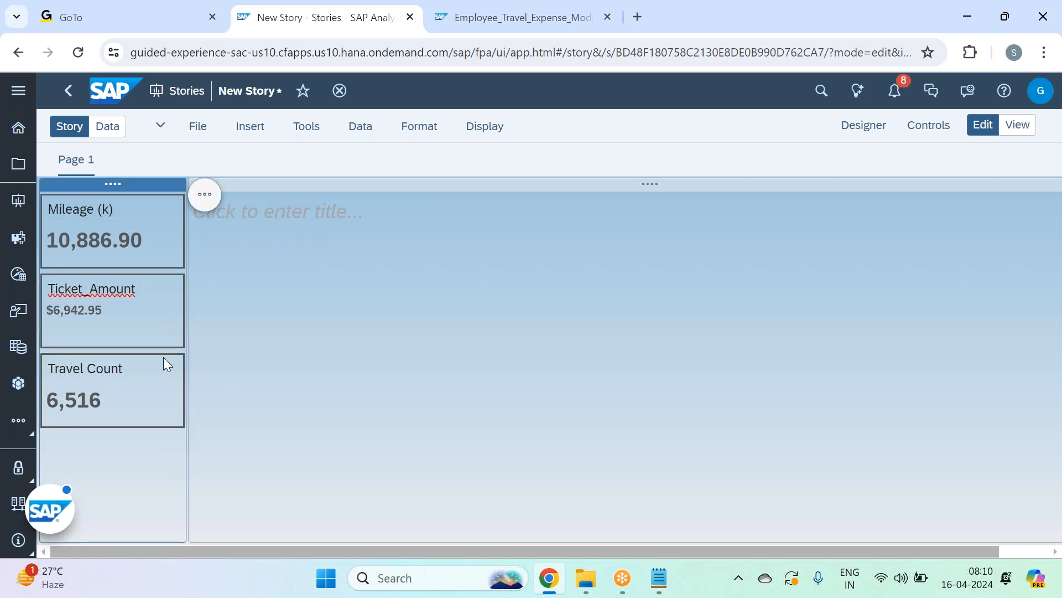
left_click(161, 400)
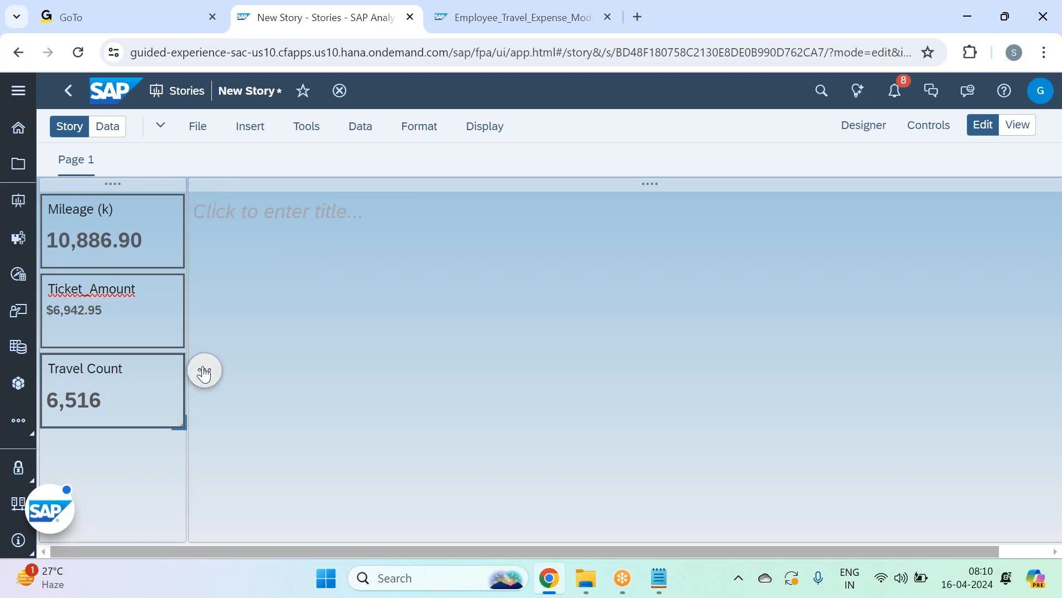
left_click(202, 372)
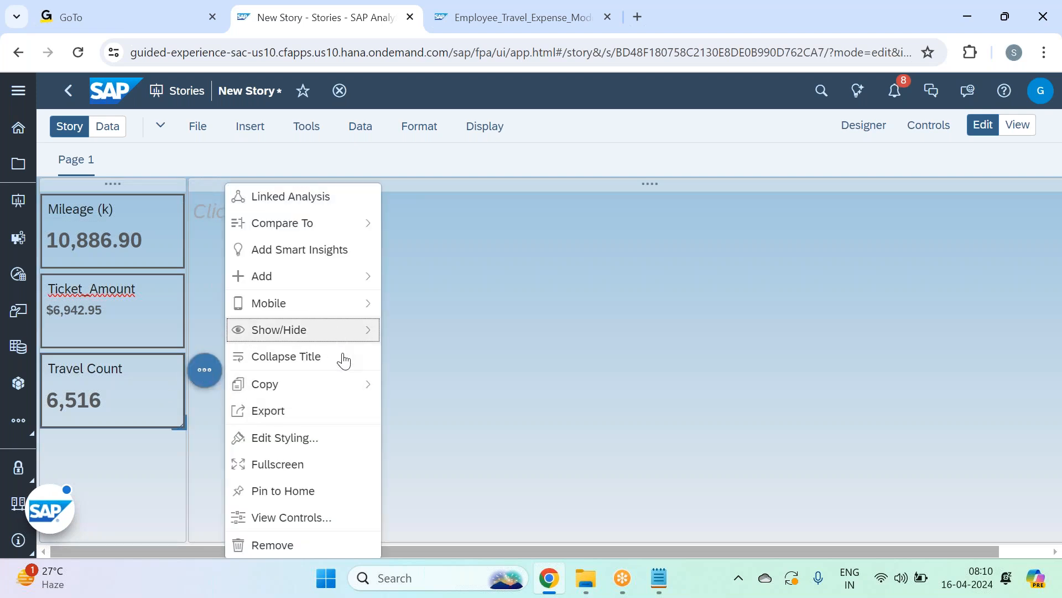
mouse_move(340, 387)
mouse_move(423, 414)
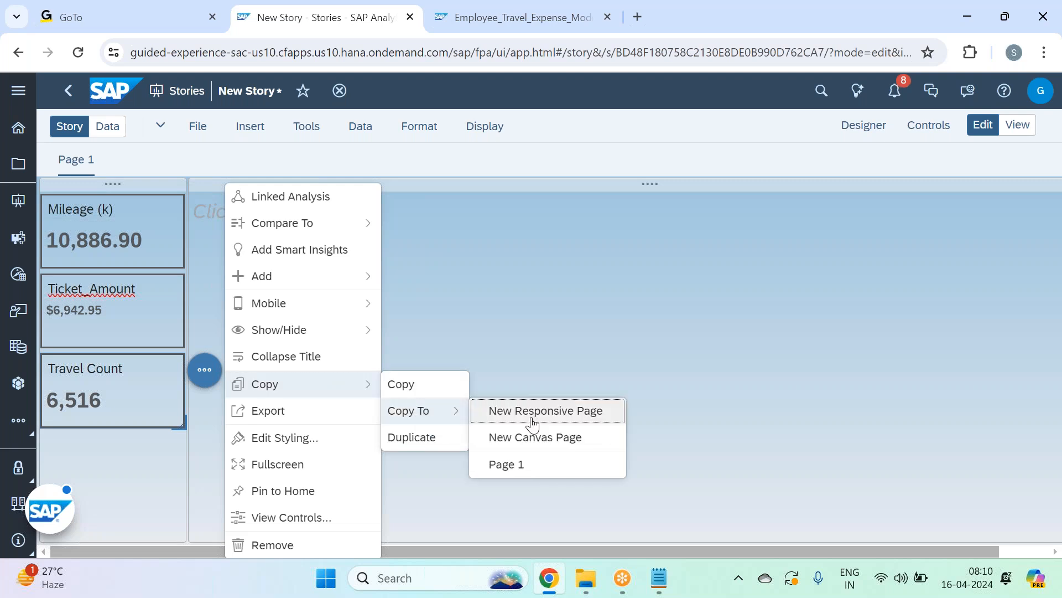
left_click(526, 465)
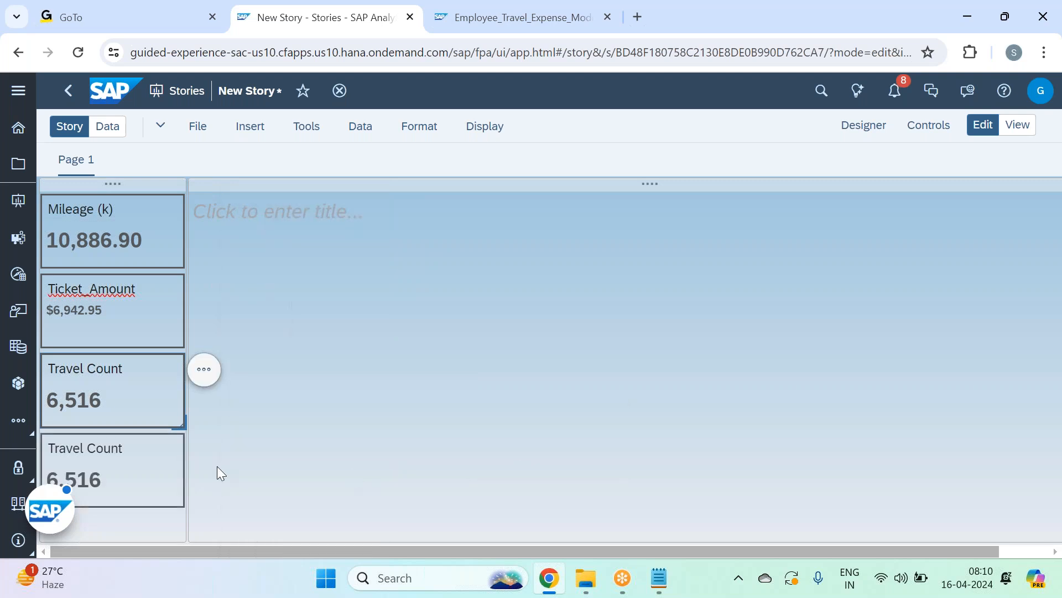
Step: Remove the Travel Count measure from the copied chart's primary values
left_click(172, 450)
left_click(864, 127)
scroll(968, 265, "down", 5)
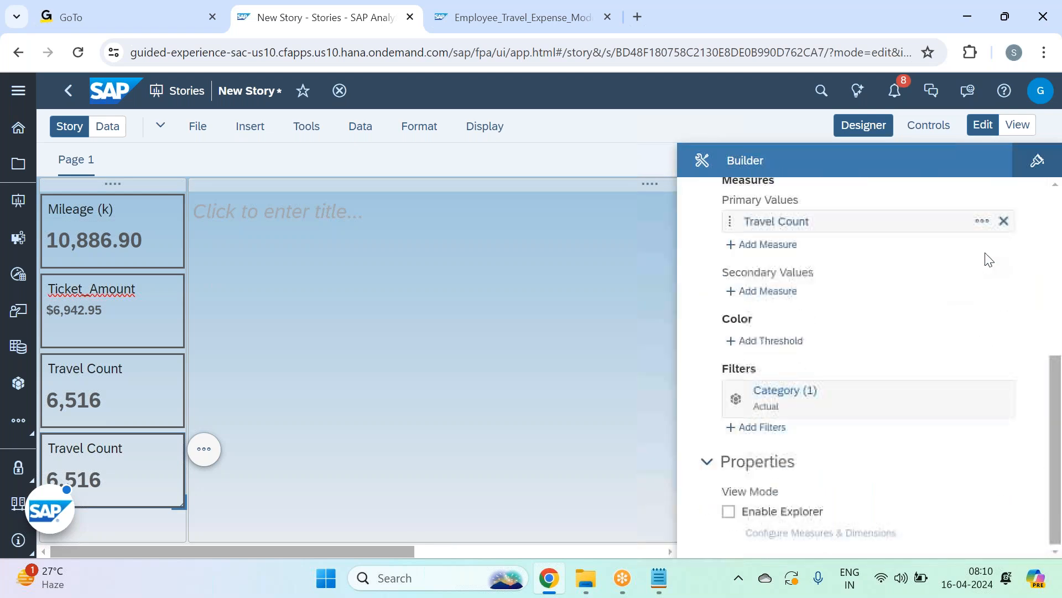
left_click(1002, 221)
Step: Create a new calculation for the copied chart as a Calculated Measure named Fare Per Mile
left_click(773, 238)
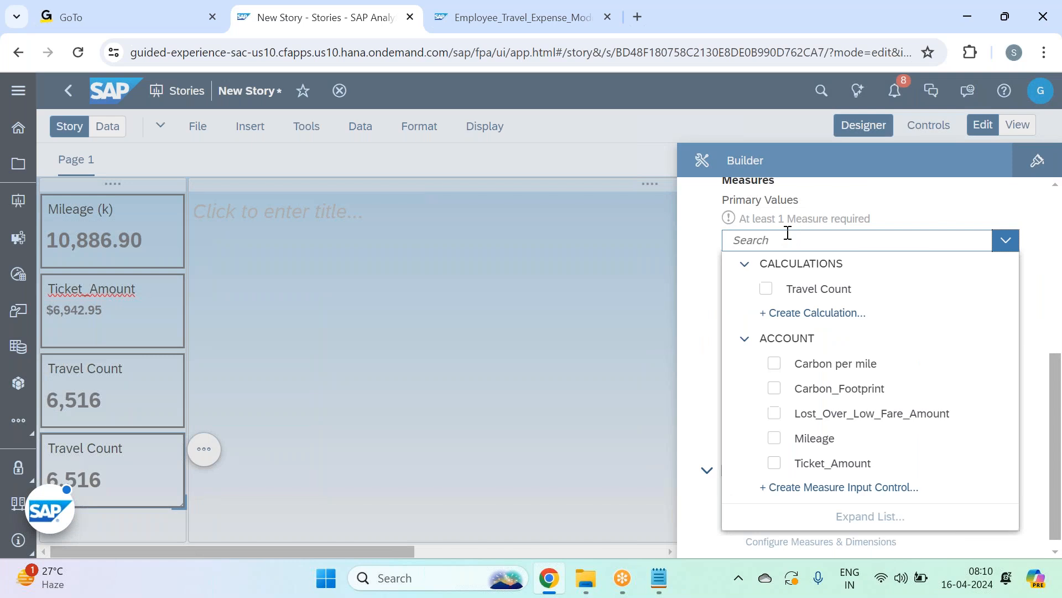
left_click(848, 313)
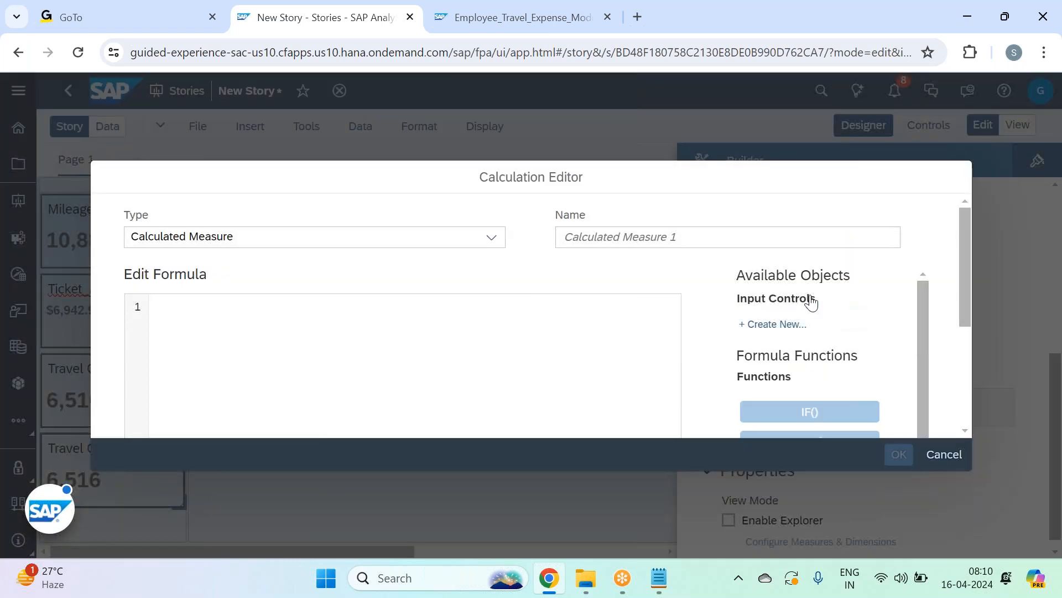
left_click(334, 237)
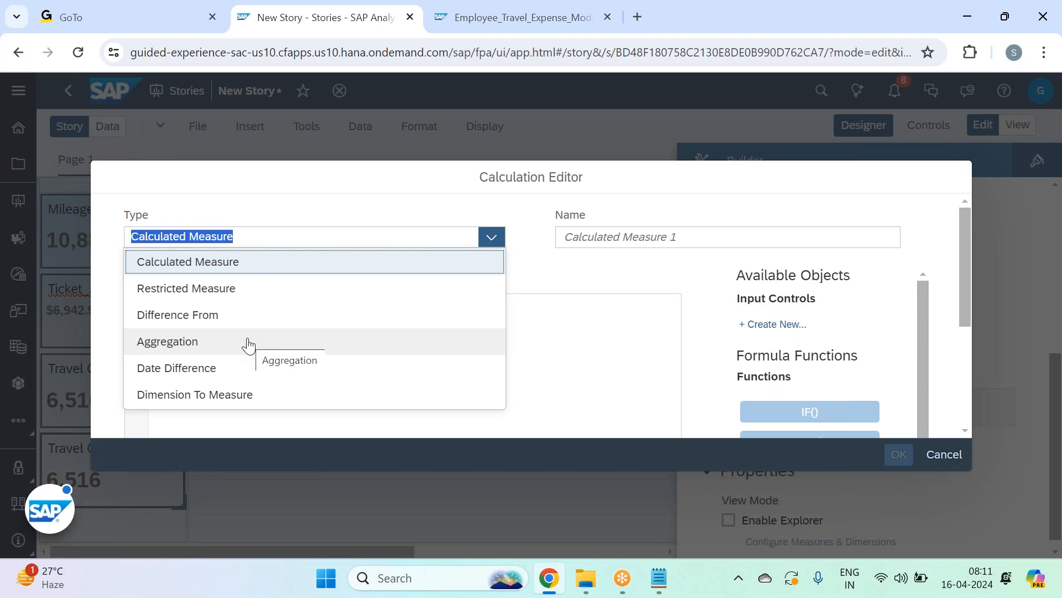
left_click(239, 266)
left_click(674, 237)
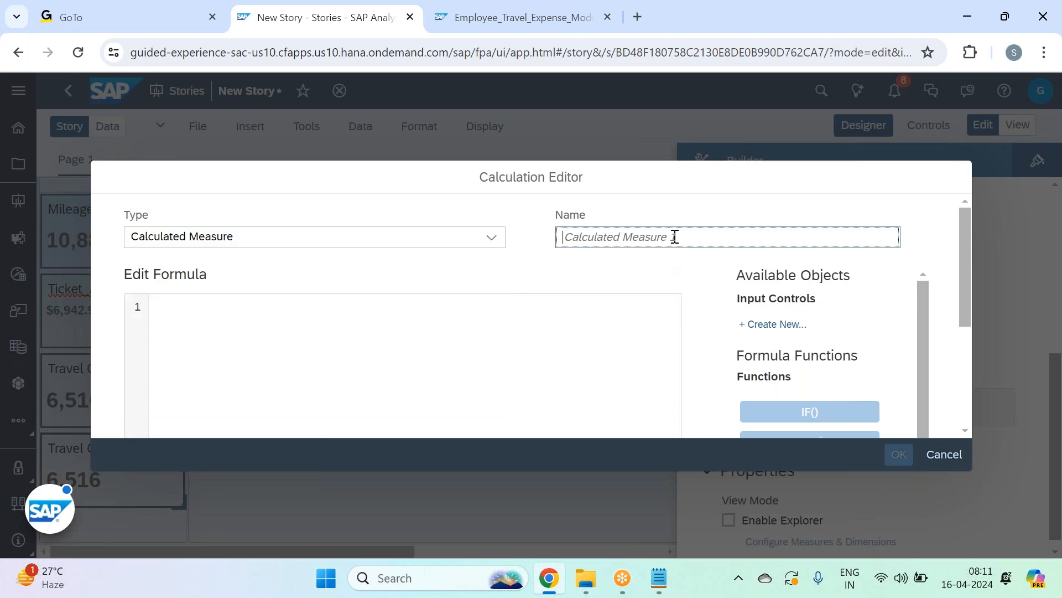
type("Fare Per Mile")
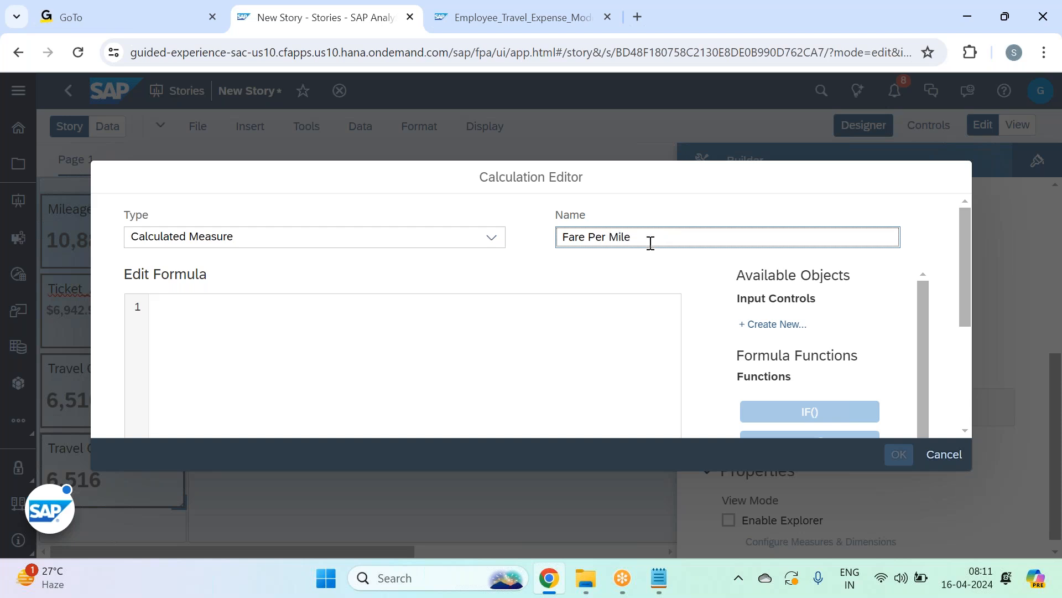
Step: Define the Fare Per Mile formula as Ticket_Amount divided by Mileage and save the calculation as the chart's primary value
left_click(614, 313)
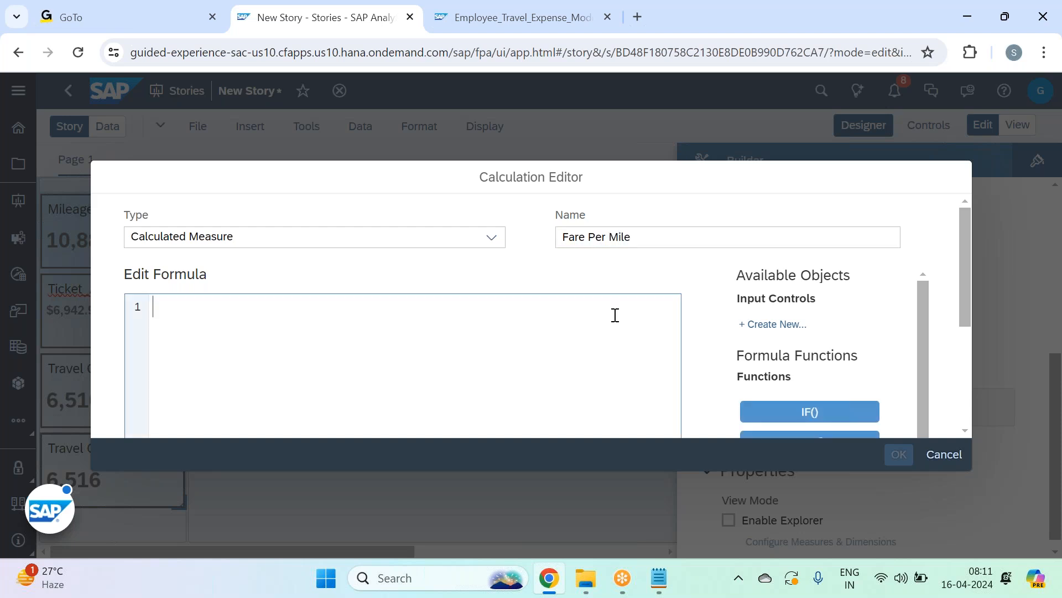
type("t")
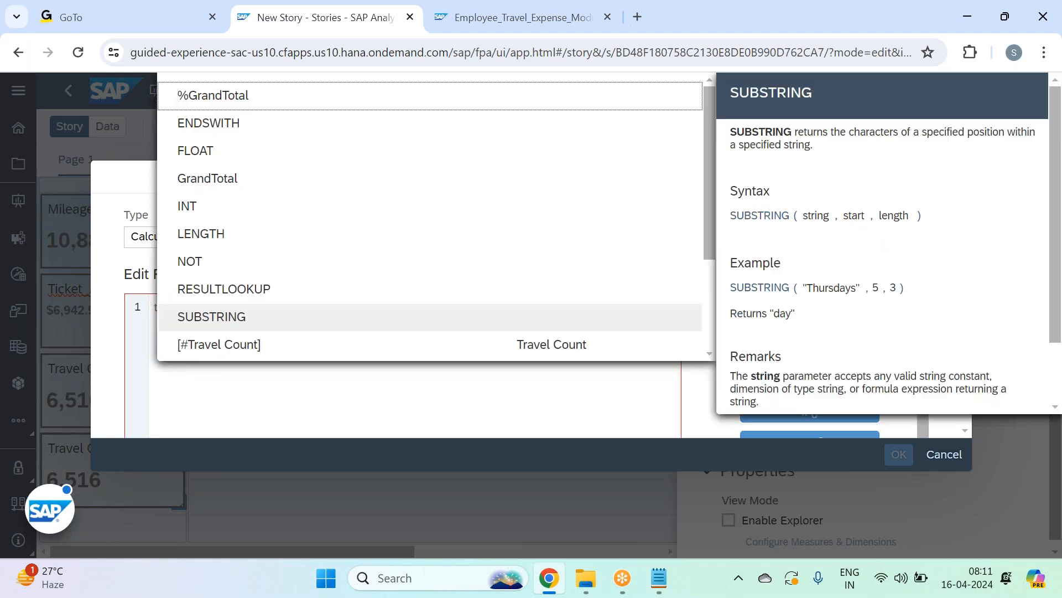
type("ricke")
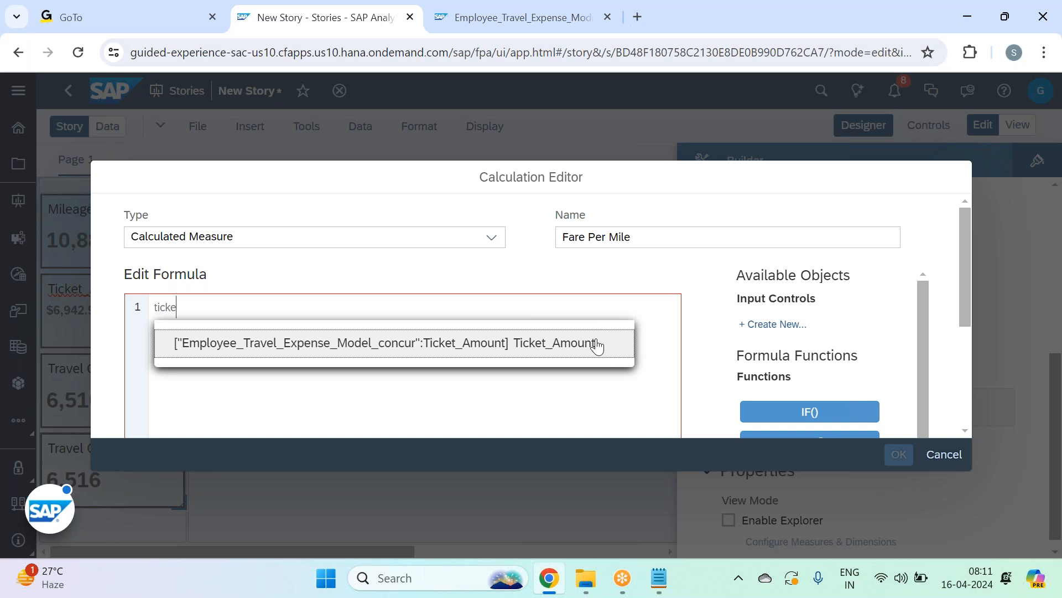
left_click(598, 343)
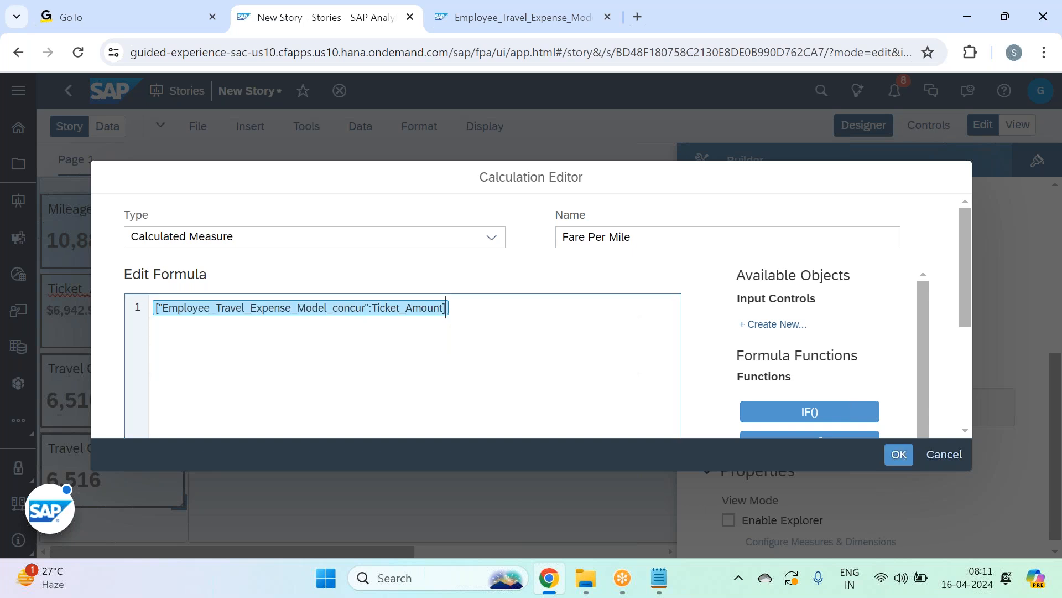
type("/ mile")
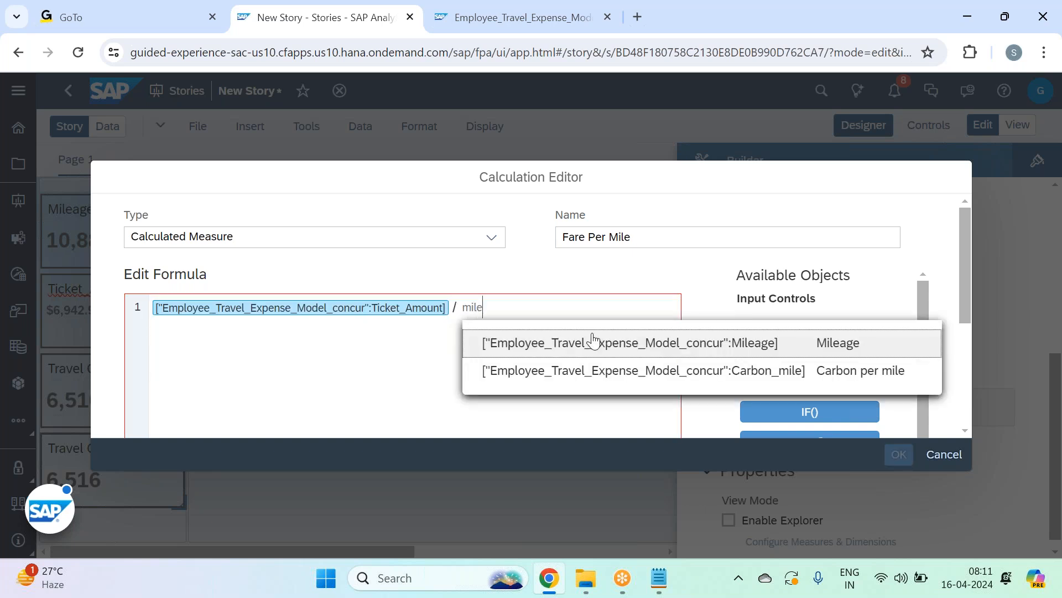
left_click(593, 341)
left_click(899, 454)
left_click(1021, 226)
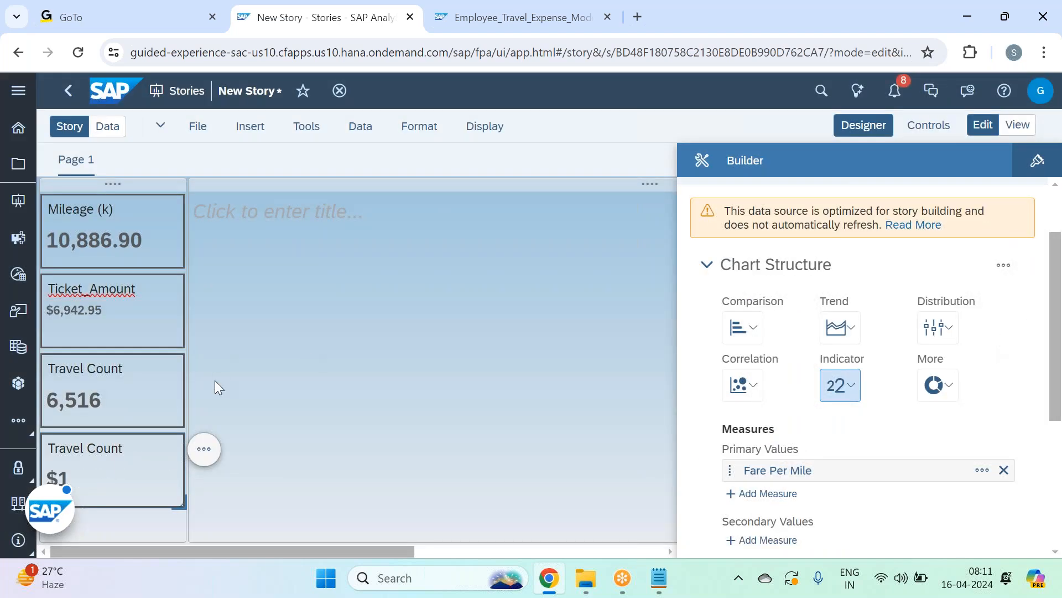
Step: Retitle the copied chart "Fare Per Mile"
double_click(127, 447)
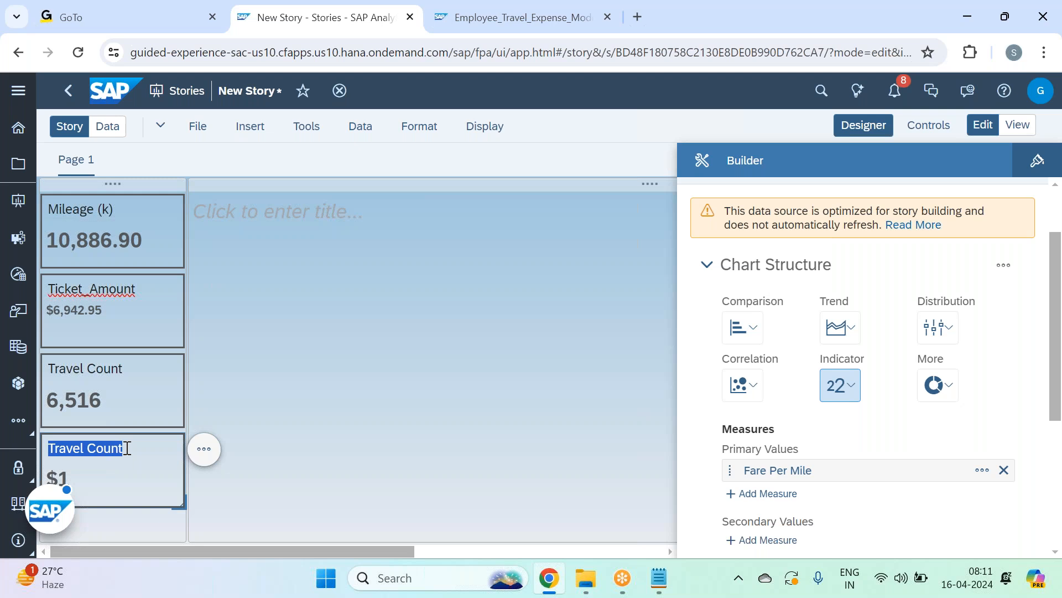
type("Fare Per Mile")
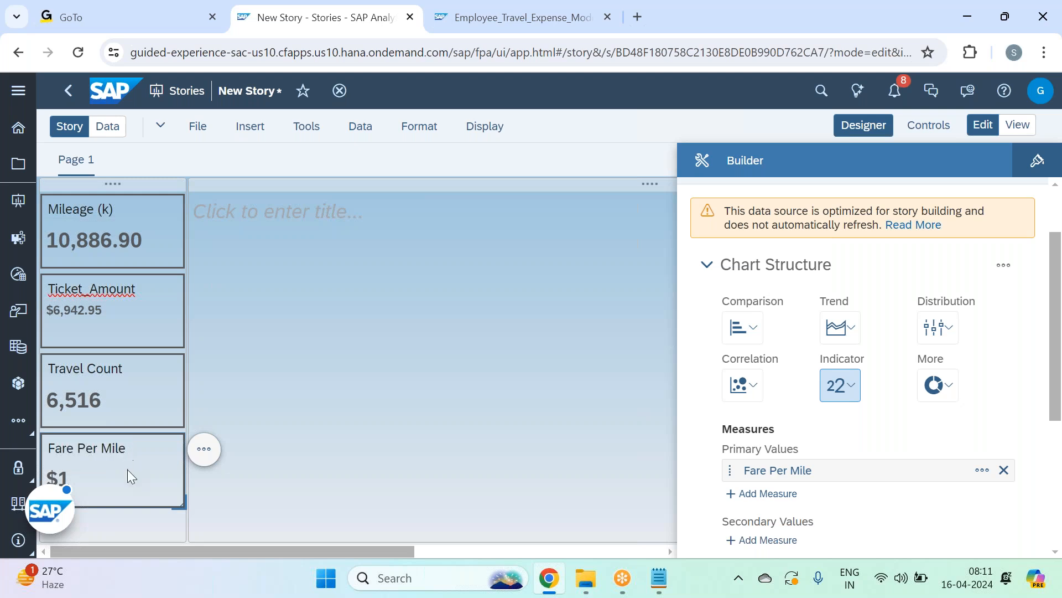
Step: Set the Fare Per Mile chart's number format to 2 decimal places and move the floating SAP button off the charts
left_click(1038, 160)
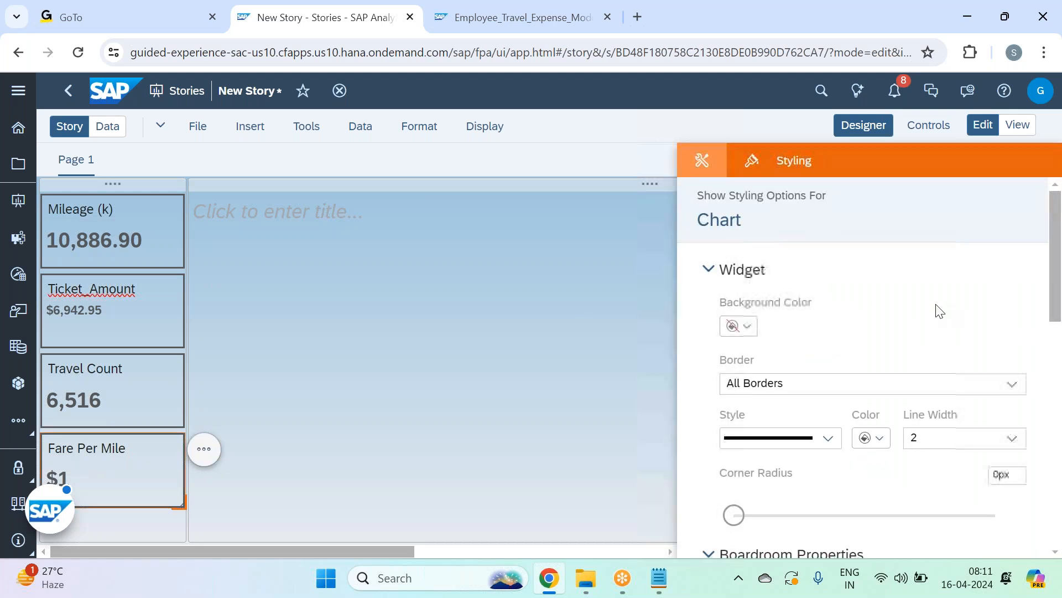
scroll(938, 310, "down", 10)
left_click(853, 527)
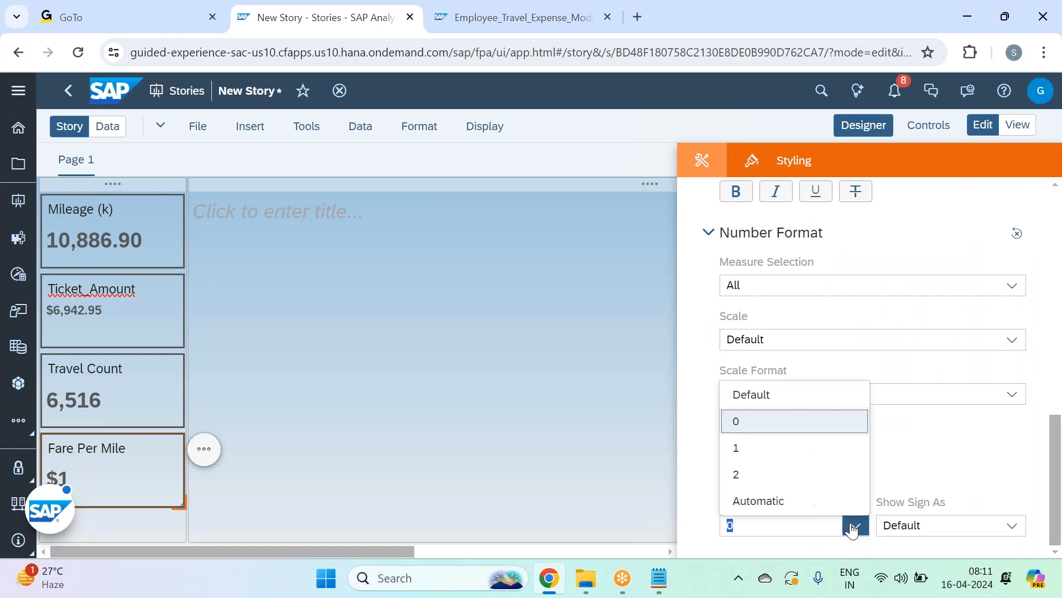
left_click(780, 472)
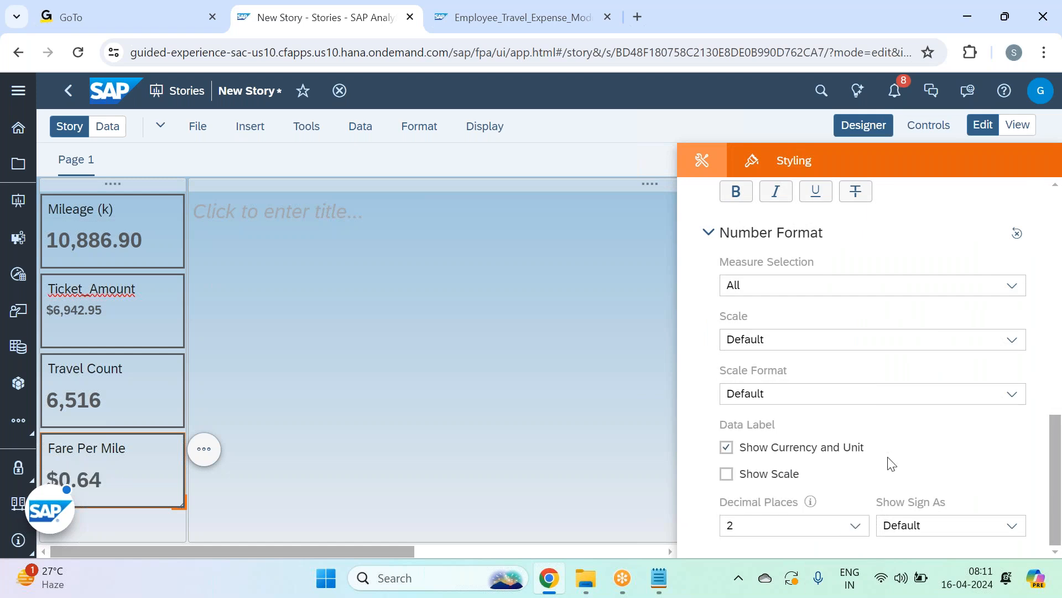
left_click(884, 134)
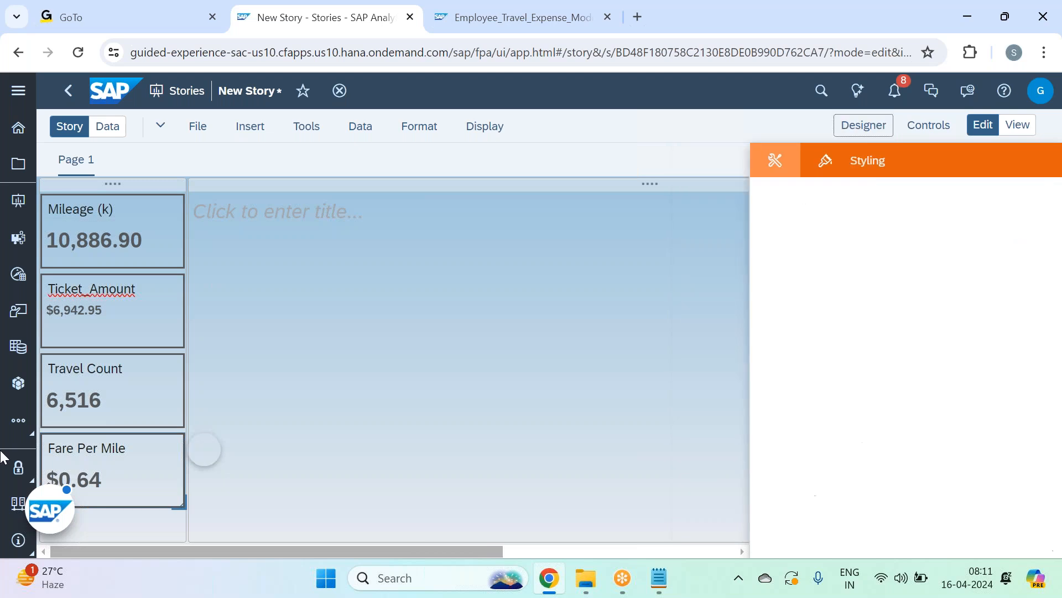
left_click_drag(69, 504, 1012, 509)
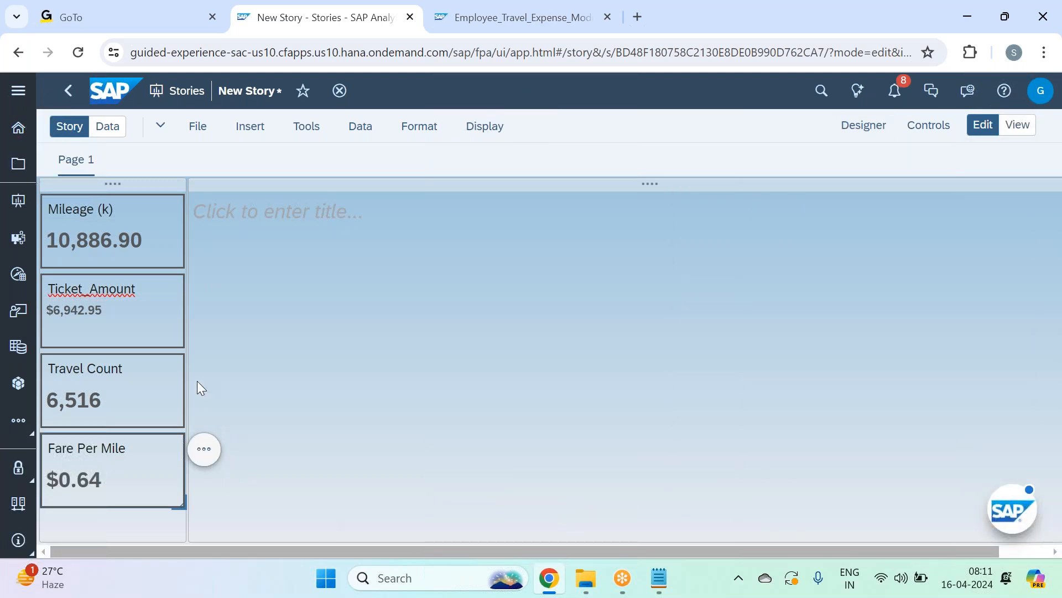
Step: Reduce the height of the Ticket_Amount chart slightly in the narrow lane
left_click(171, 325)
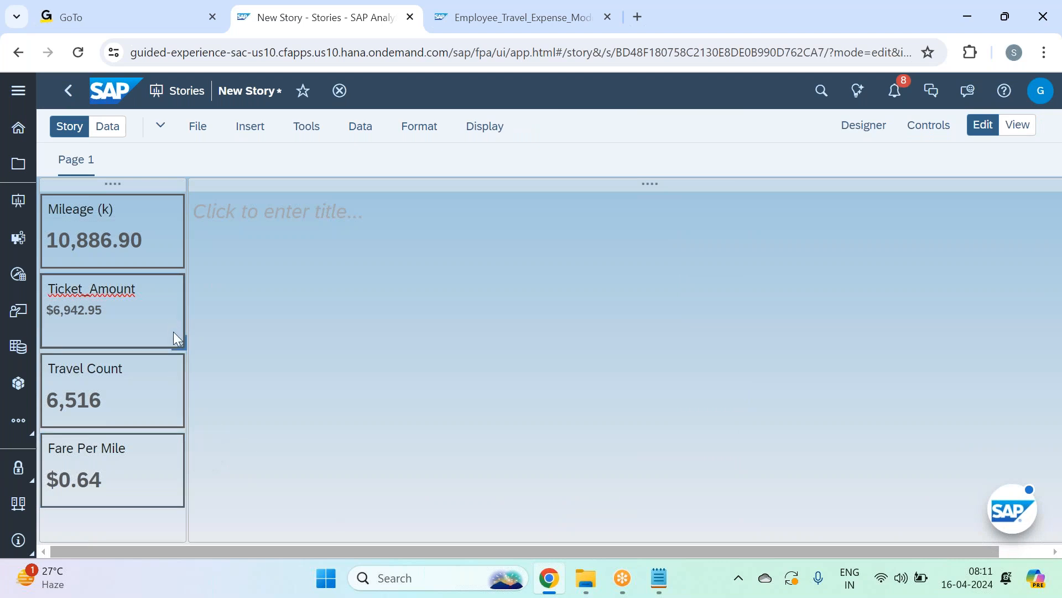
left_click_drag(180, 342, 180, 334)
left_click(179, 413)
left_click_drag(180, 404, 181, 401)
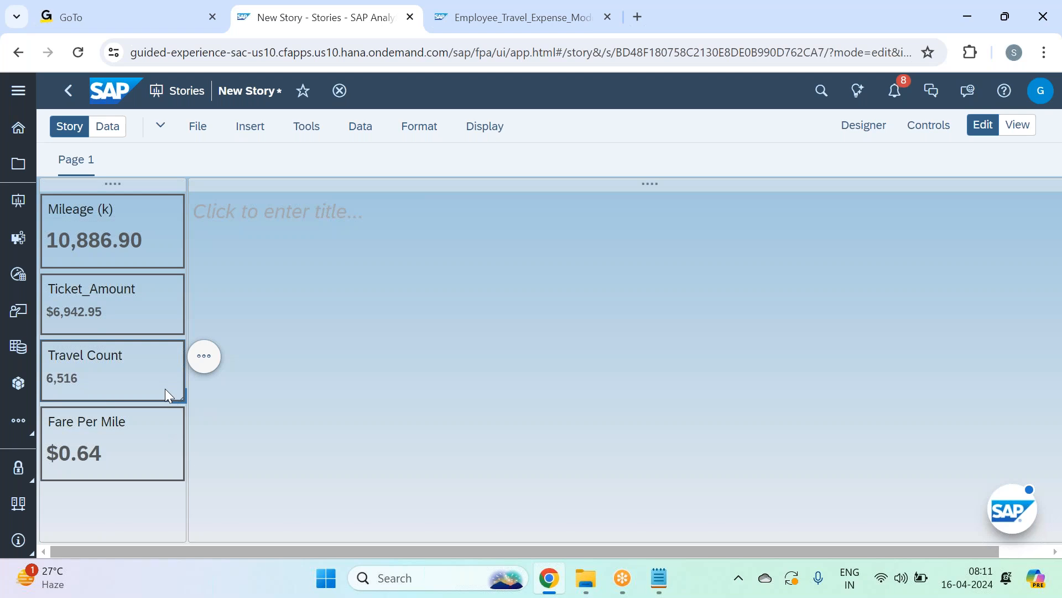
left_click_drag(184, 396, 166, 453)
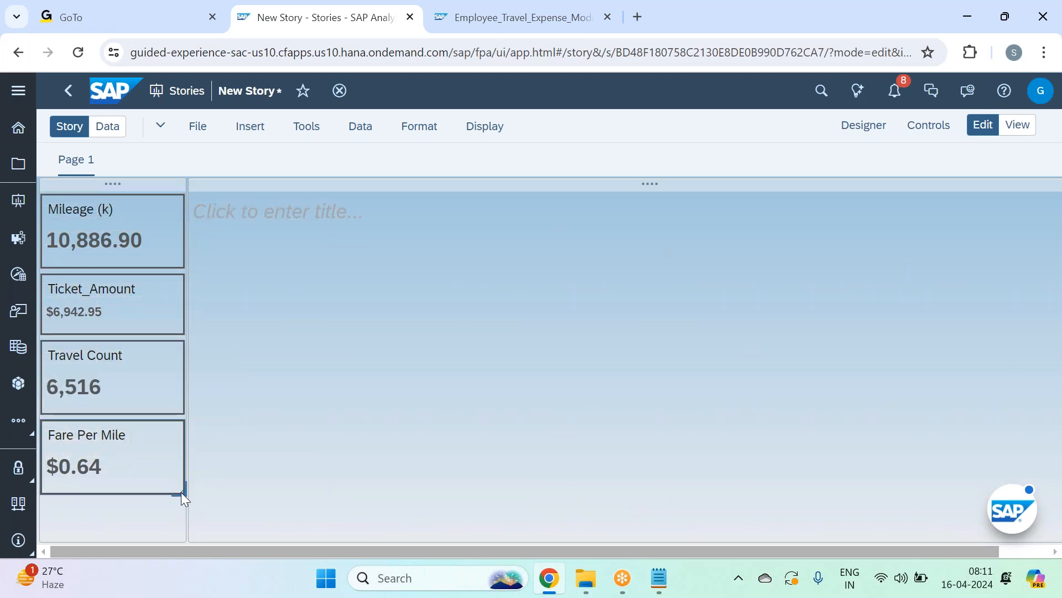
left_click_drag(180, 491, 207, 494)
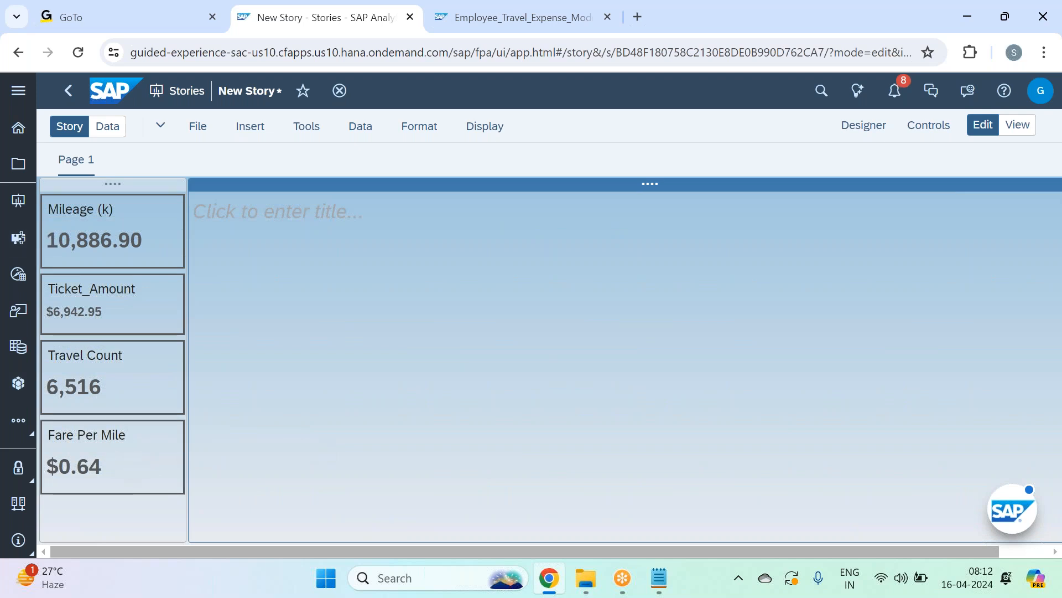
Step: Retitle the Ticket_Amount chart "TicketAmount(k)"
left_click(138, 288)
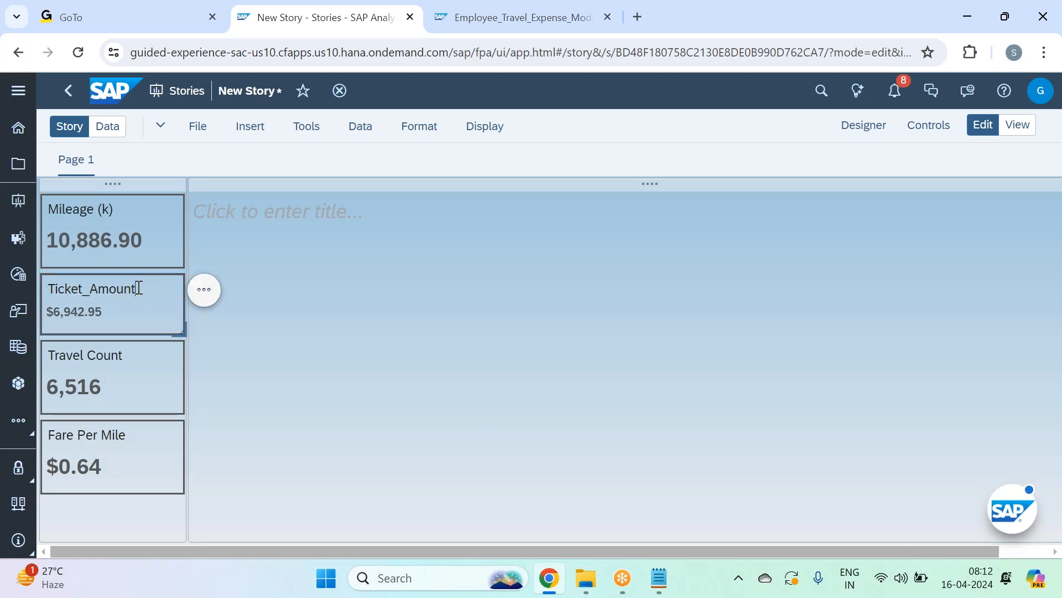
type("(k)")
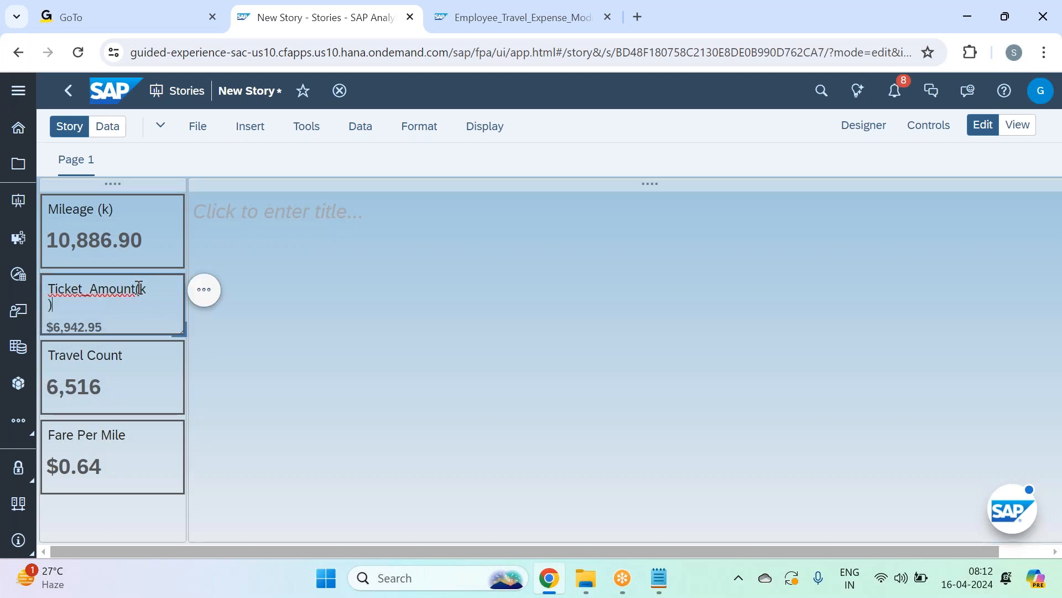
left_click(91, 287)
key("BackSpace")
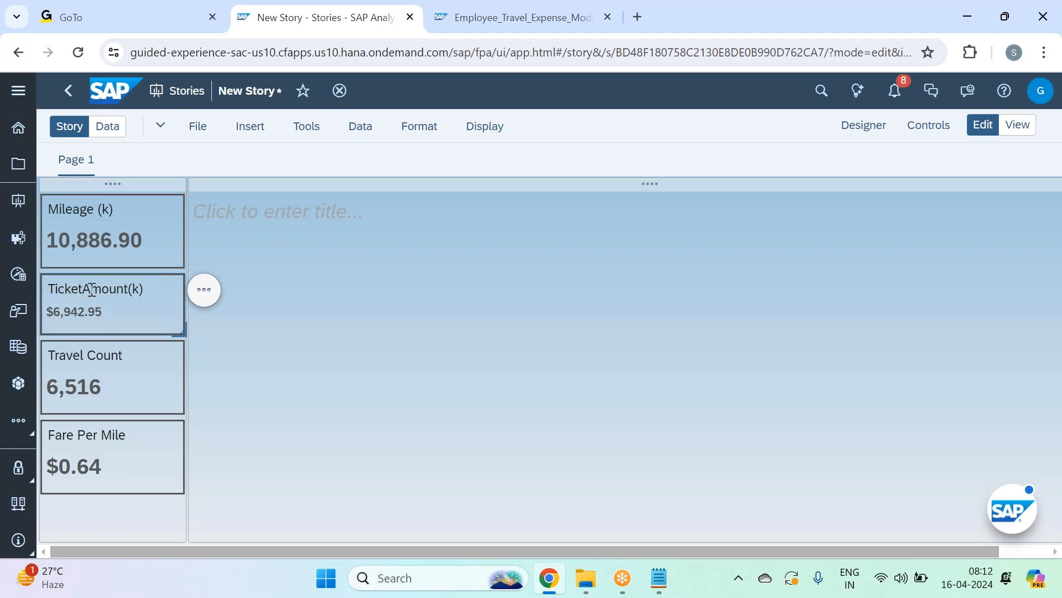
left_click(292, 383)
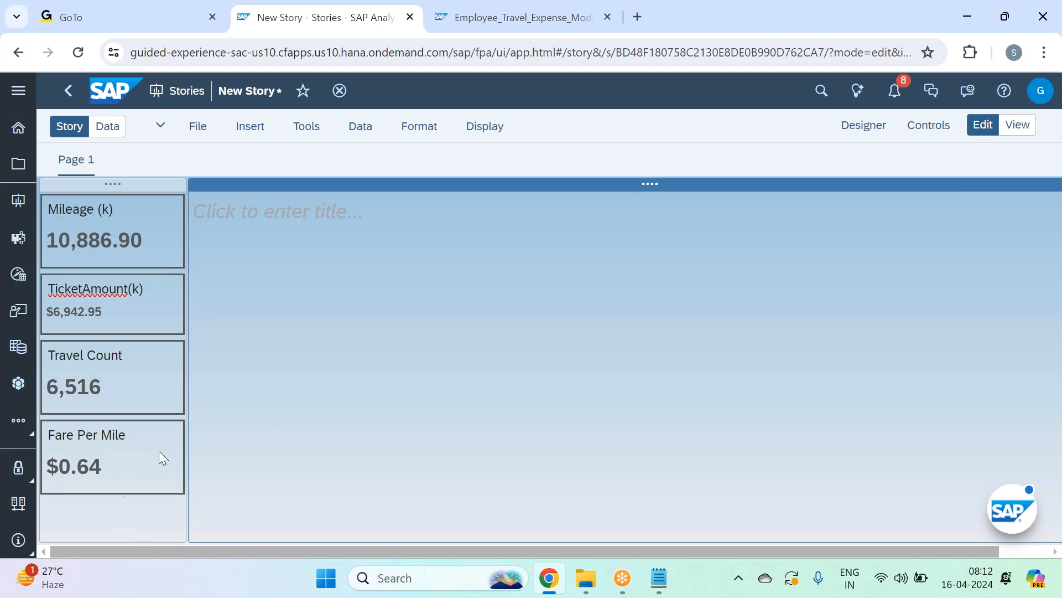
Step: Copy the Fare Per Mile chart below the original in the same lane and make the copy taller
left_click(163, 433)
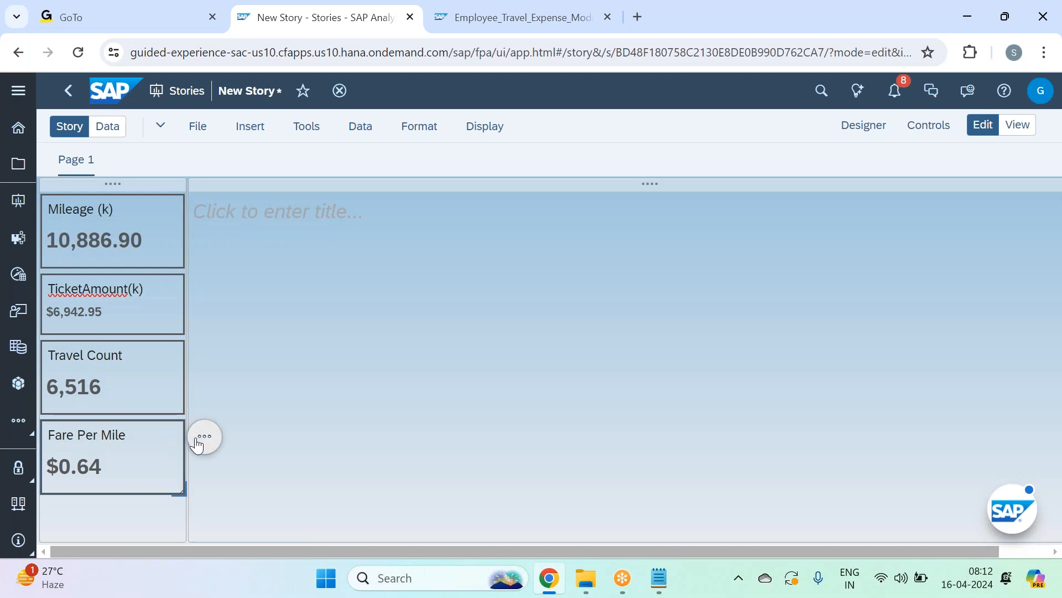
left_click(204, 440)
mouse_move(313, 390)
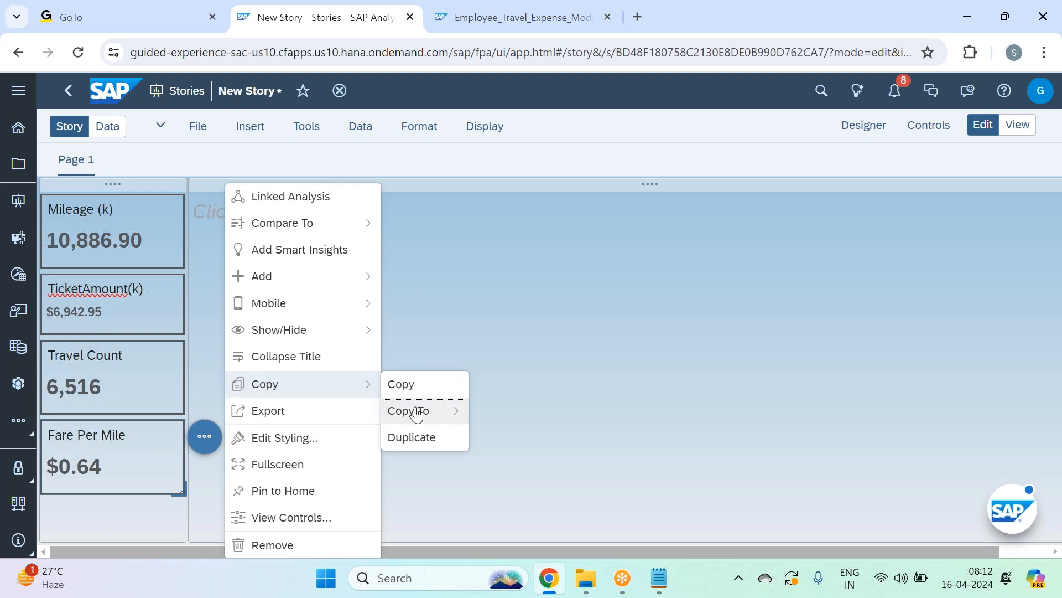
mouse_move(460, 410)
left_click(543, 463)
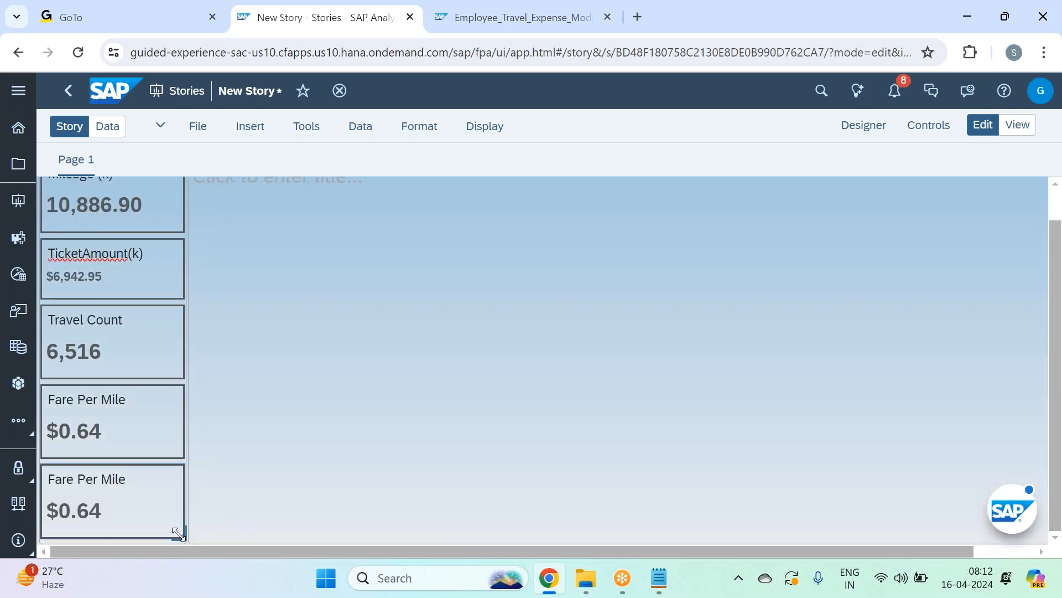
left_click_drag(180, 545, 180, 533)
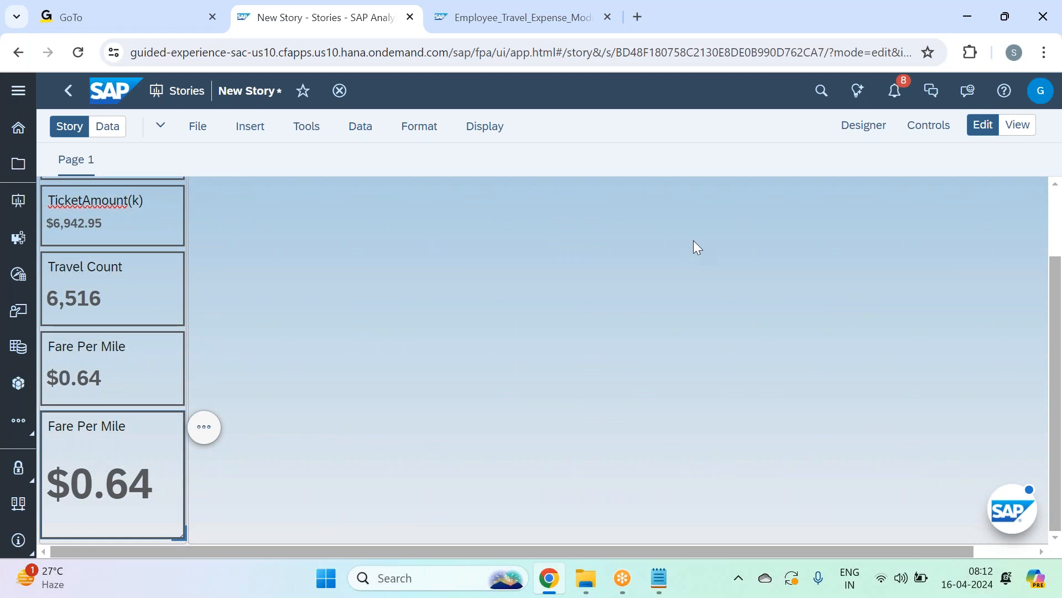
Step: Replace the Fare Per Mile primary value of the copied chart with the Carbon_Footprint measure
left_click(862, 126)
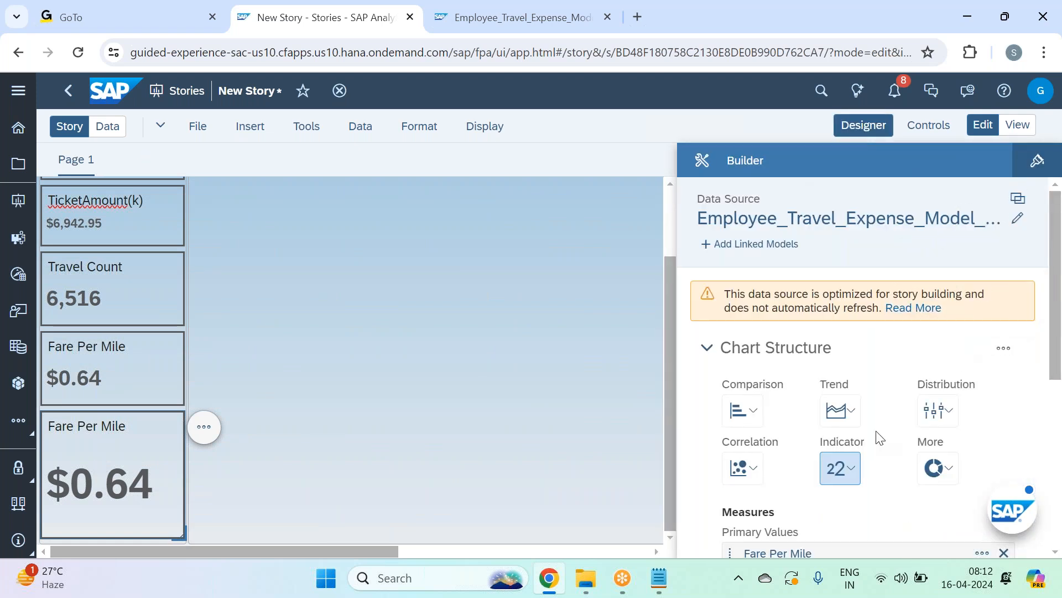
scroll(941, 420, "down", 3)
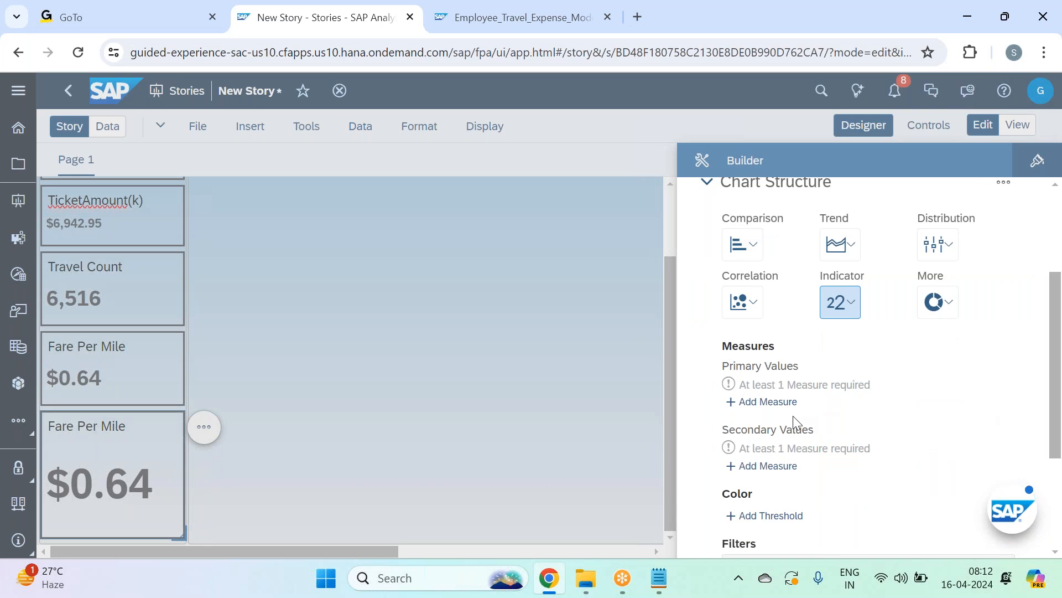
left_click(771, 408)
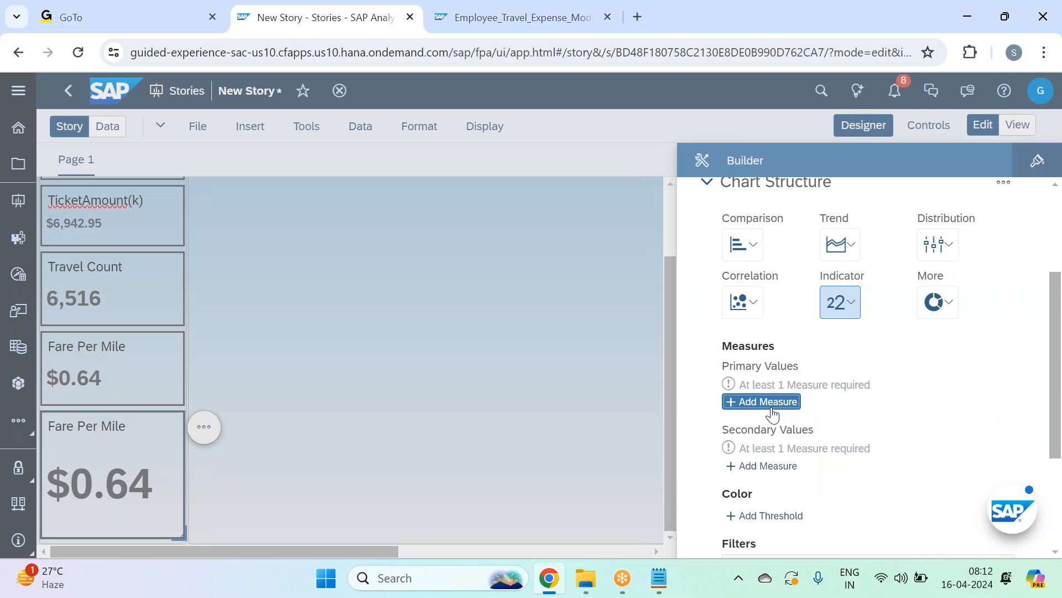
scroll(812, 475, "down", 5)
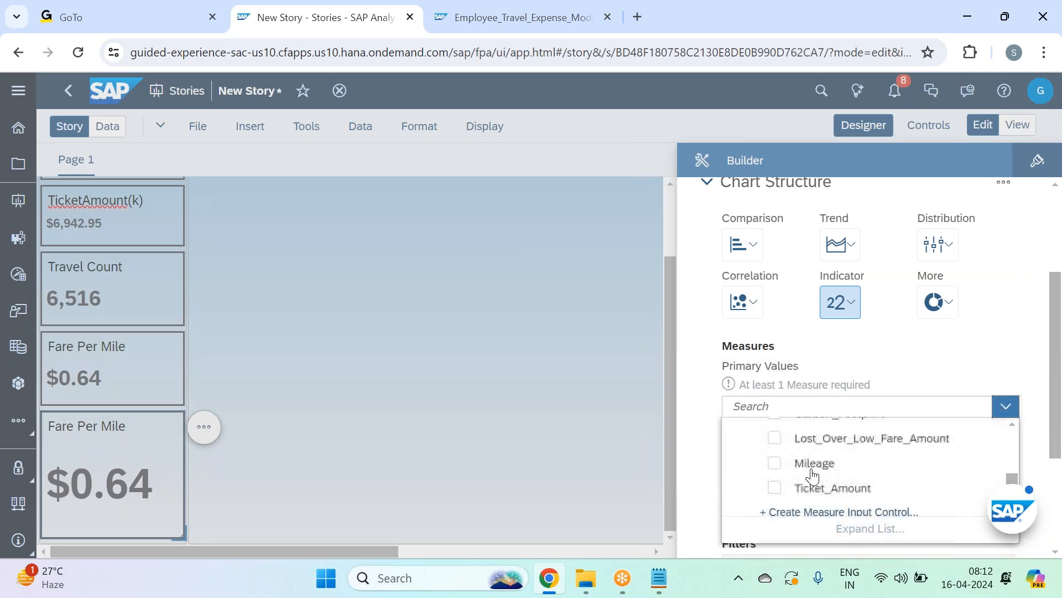
scroll(812, 475, "up", 3)
left_click(853, 498)
left_click(942, 362)
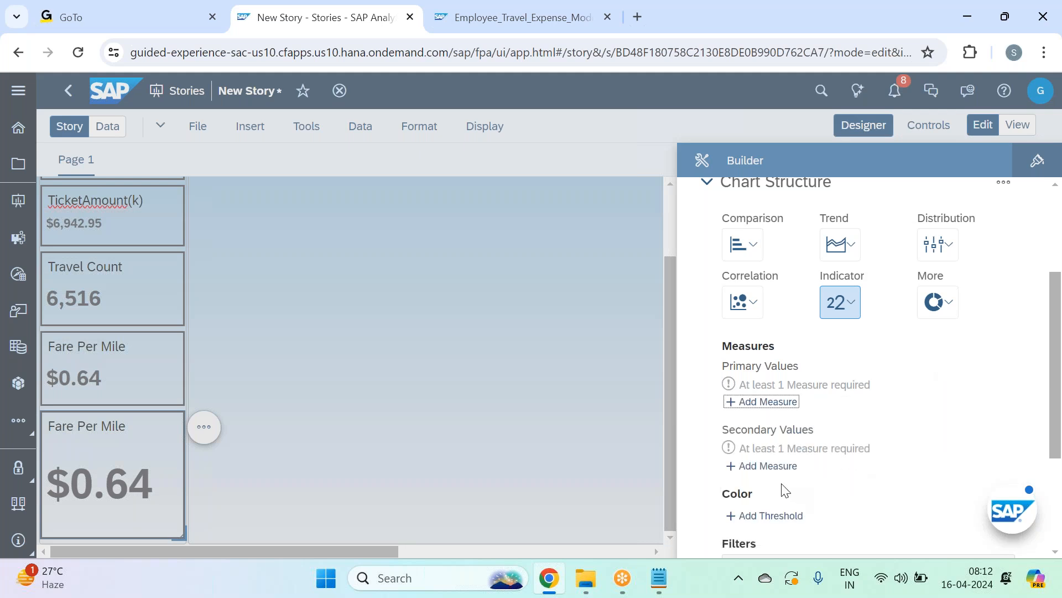
Step: Add Carbon per mile as the copied chart's secondary value and refresh the chart's data
left_click(745, 456)
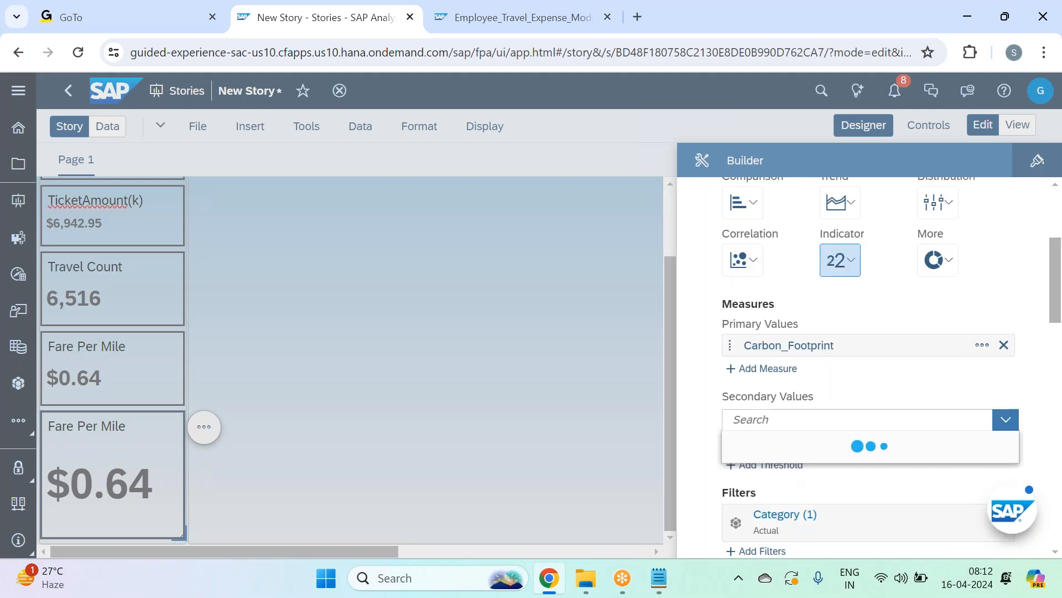
left_click(876, 416)
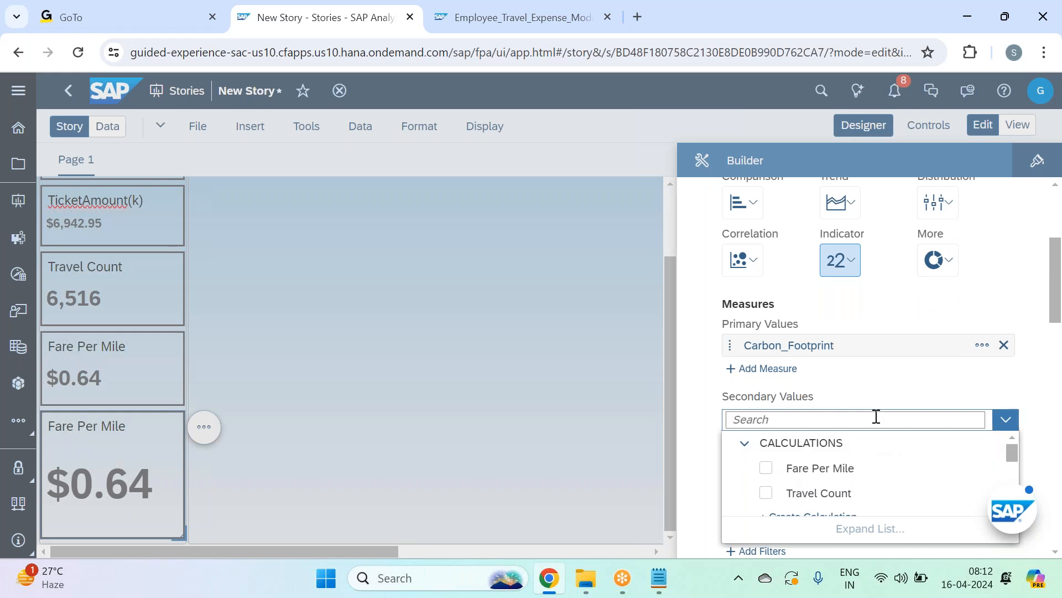
type("car")
left_click(878, 468)
left_click(906, 389)
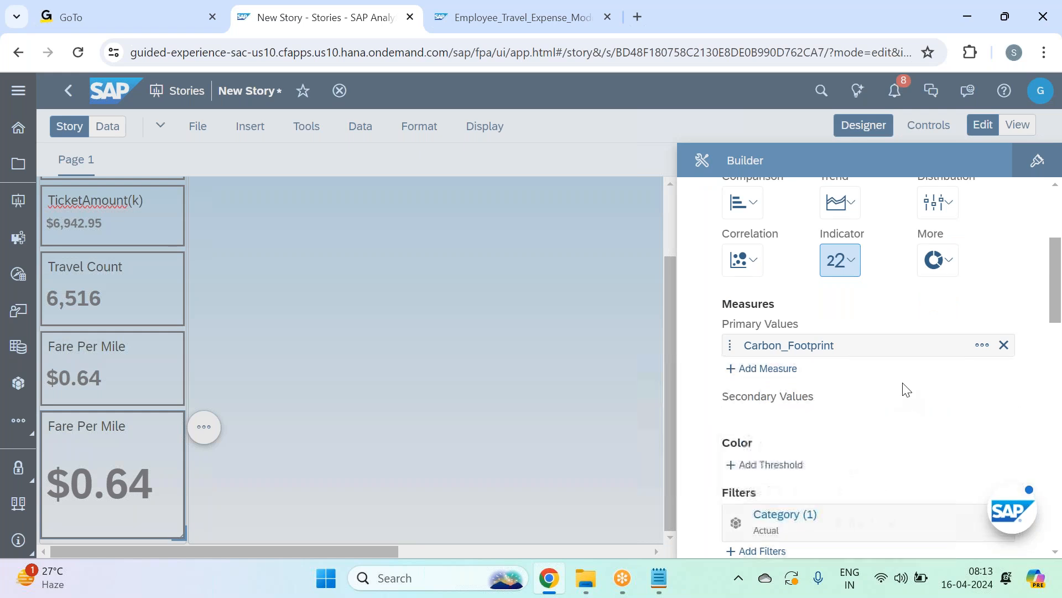
scroll(932, 340, "up", 5)
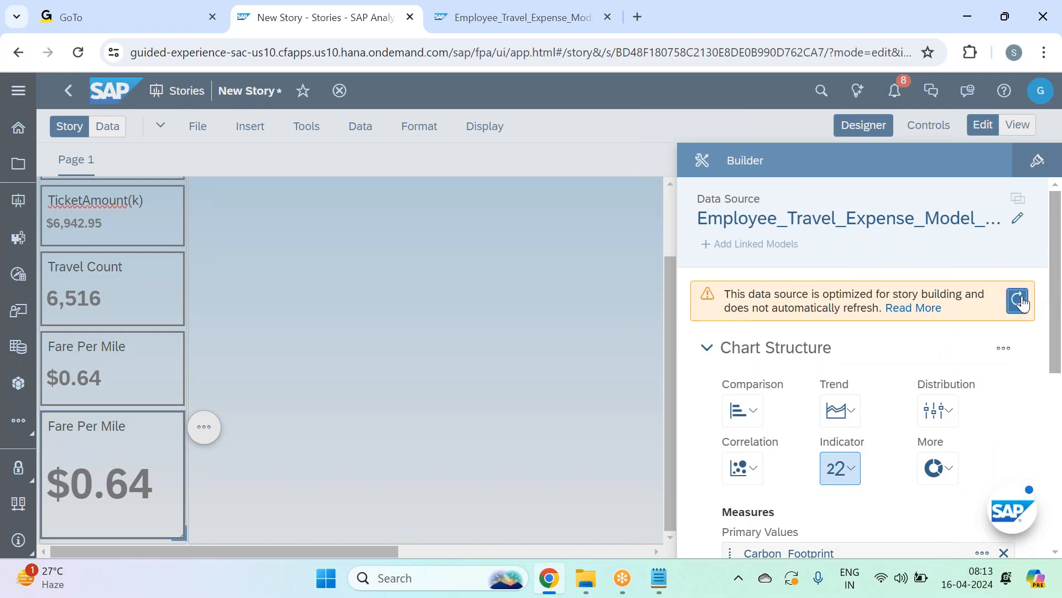
left_click(1020, 300)
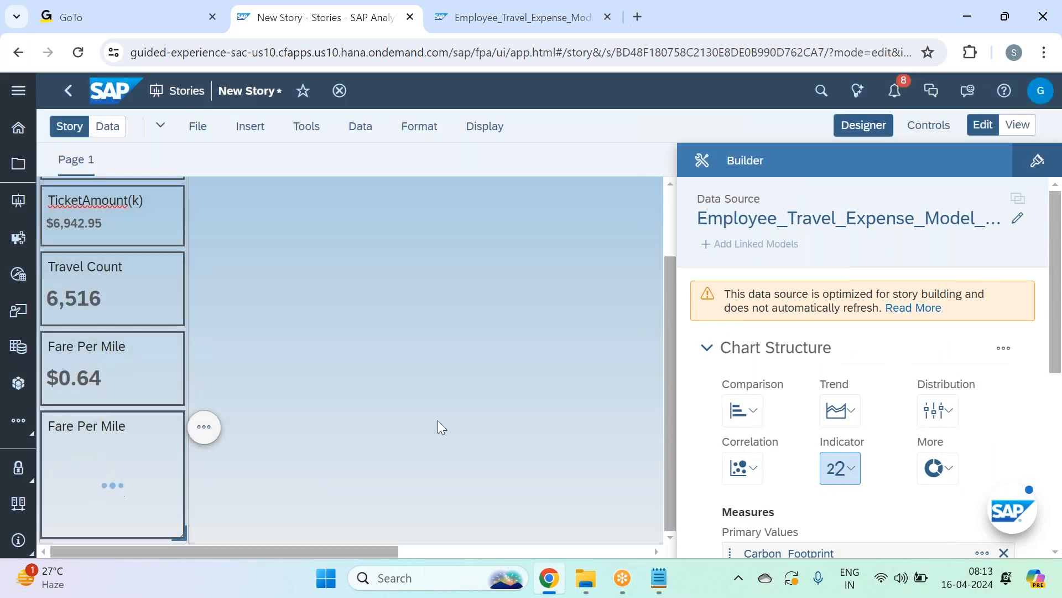
Step: Retitle the copied chart "Carbon Details" and close the Designer
double_click(127, 422)
type("C")
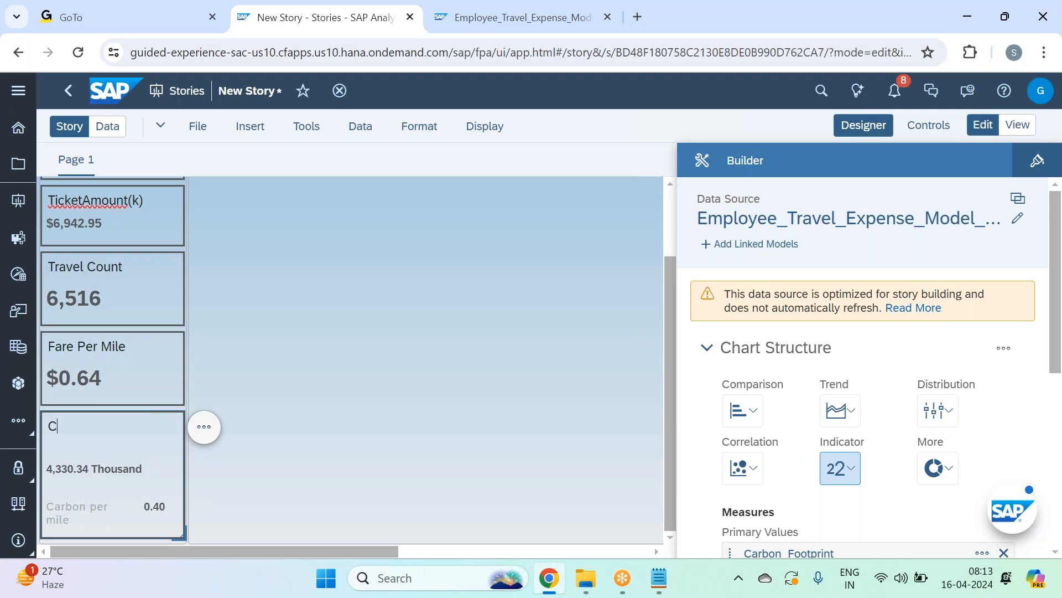
type("arbon Details")
left_click(322, 460)
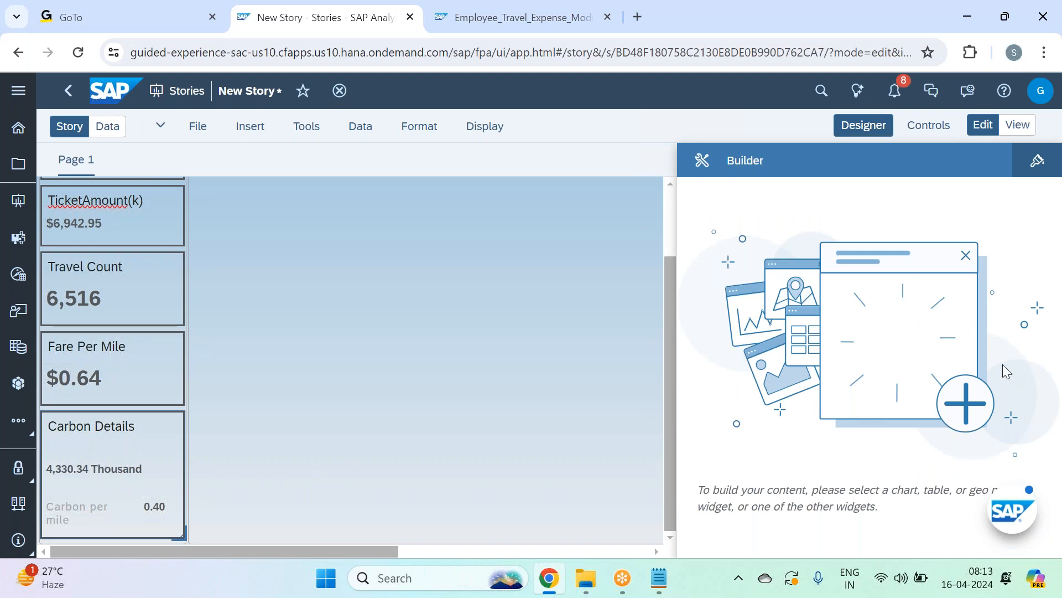
left_click(861, 129)
Step: Show the primary value labels on the Carbon Details chart
left_click(205, 426)
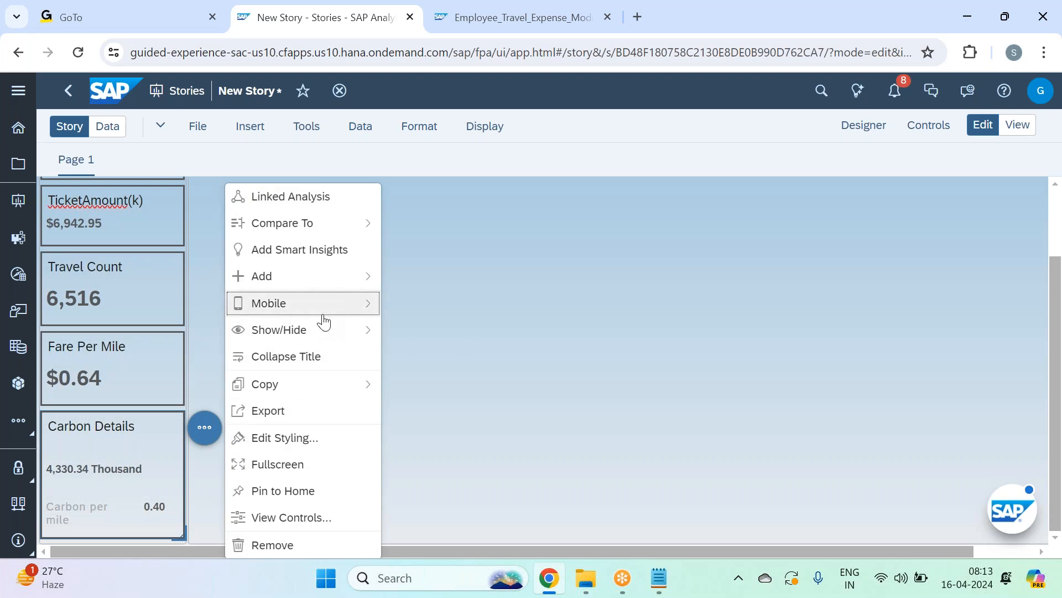
mouse_move(343, 330)
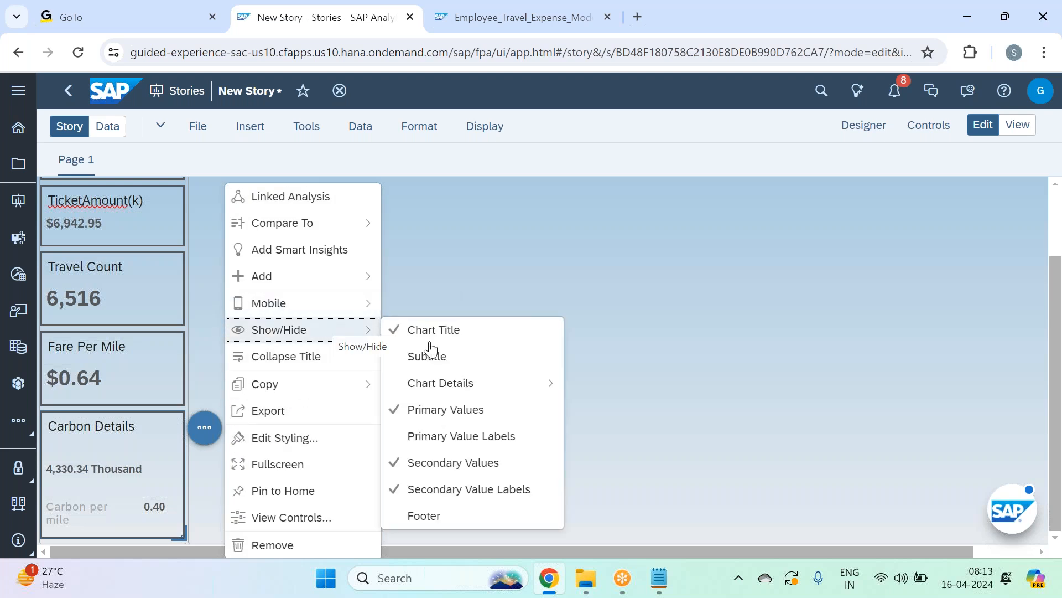
left_click(493, 438)
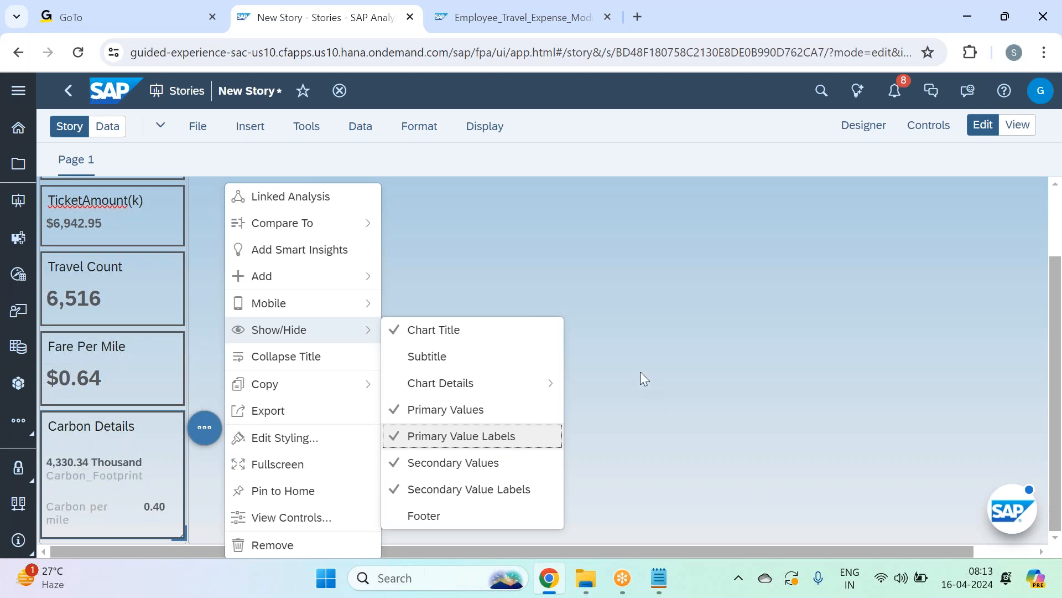
left_click(640, 373)
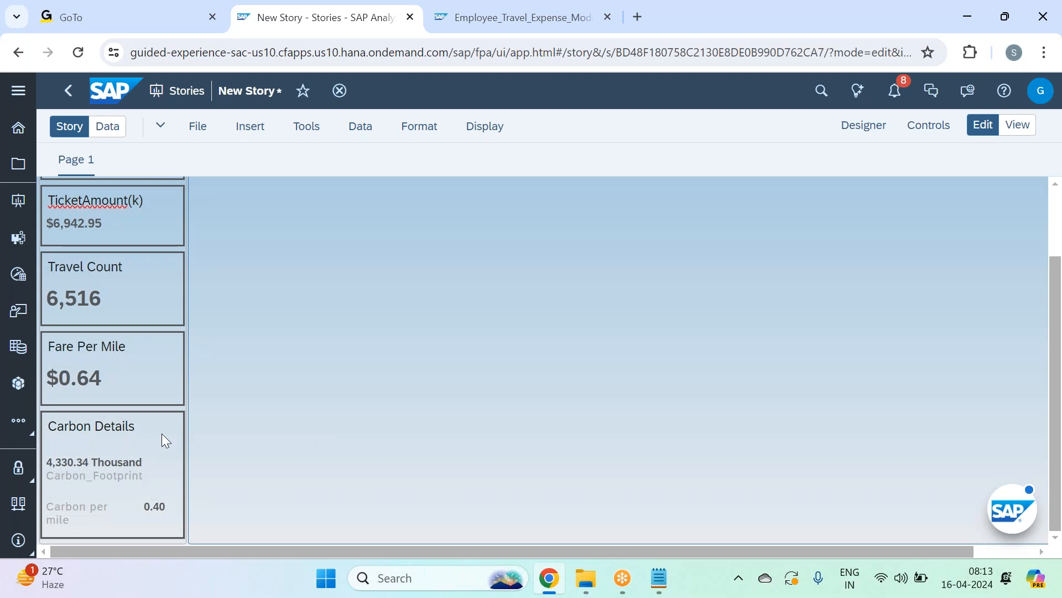
Step: Reduce the height of the Carbon Details chart slightly at the end of the lane
scroll(162, 434, "up", 2)
scroll(157, 460, "down", 2)
left_click(157, 459)
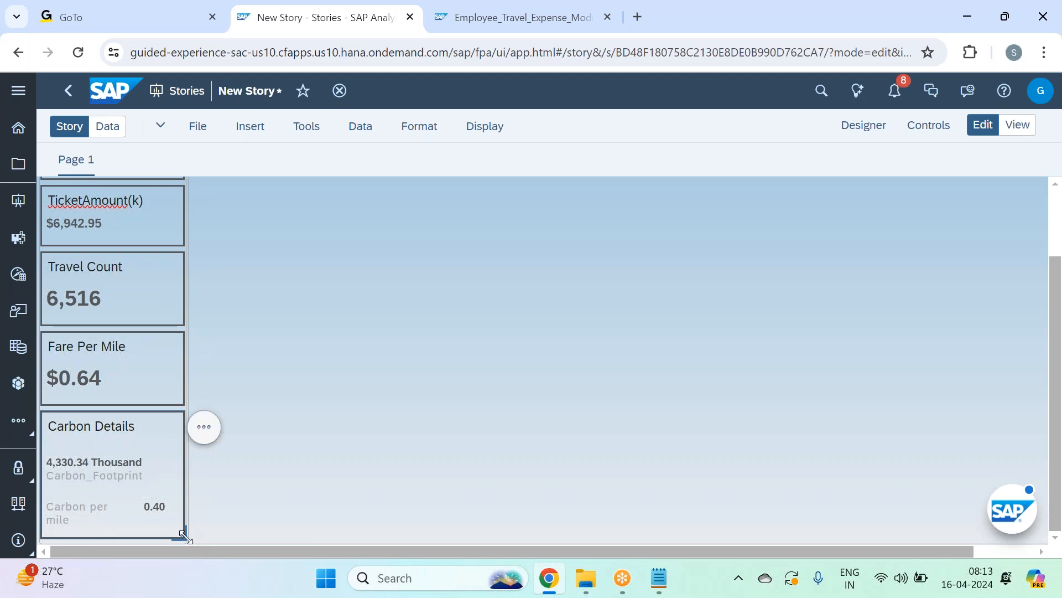
left_click_drag(185, 535, 184, 524)
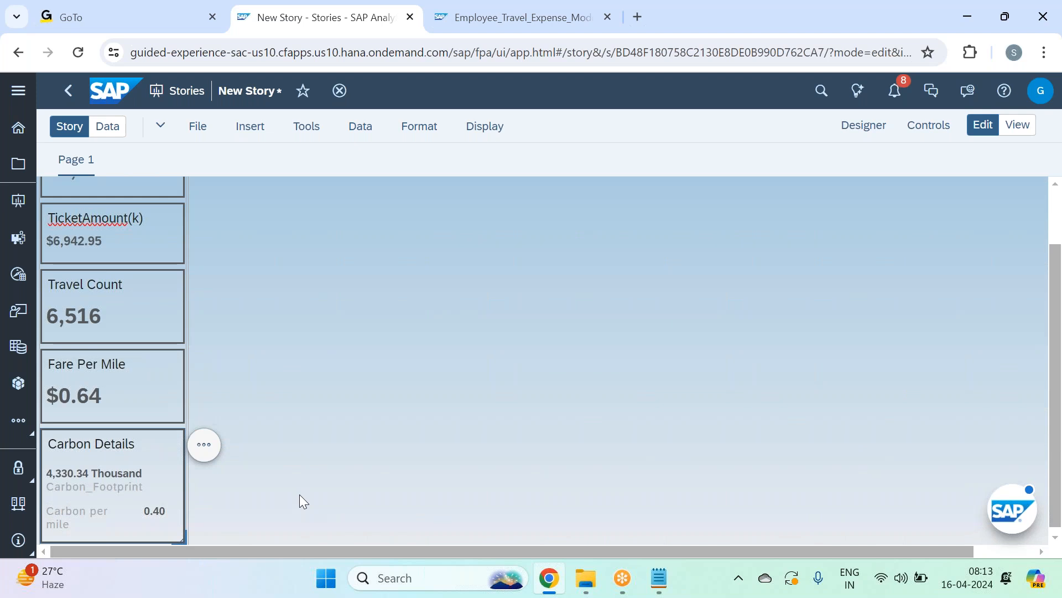
Step: Rename the story page from its default name to "Travel Analysis"
scroll(300, 495, "up", 2)
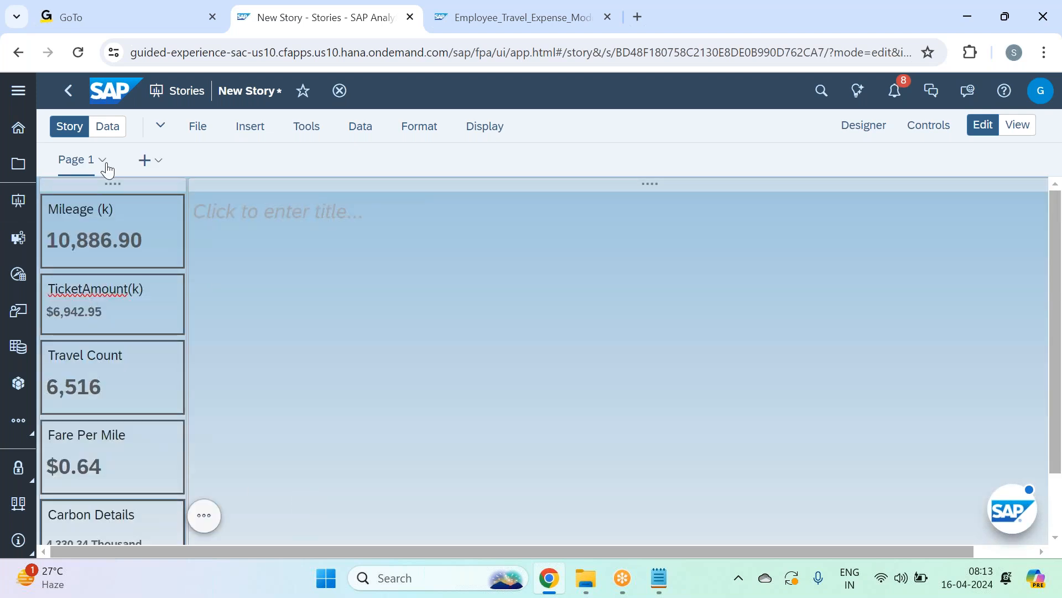
left_click(103, 160)
left_click(107, 268)
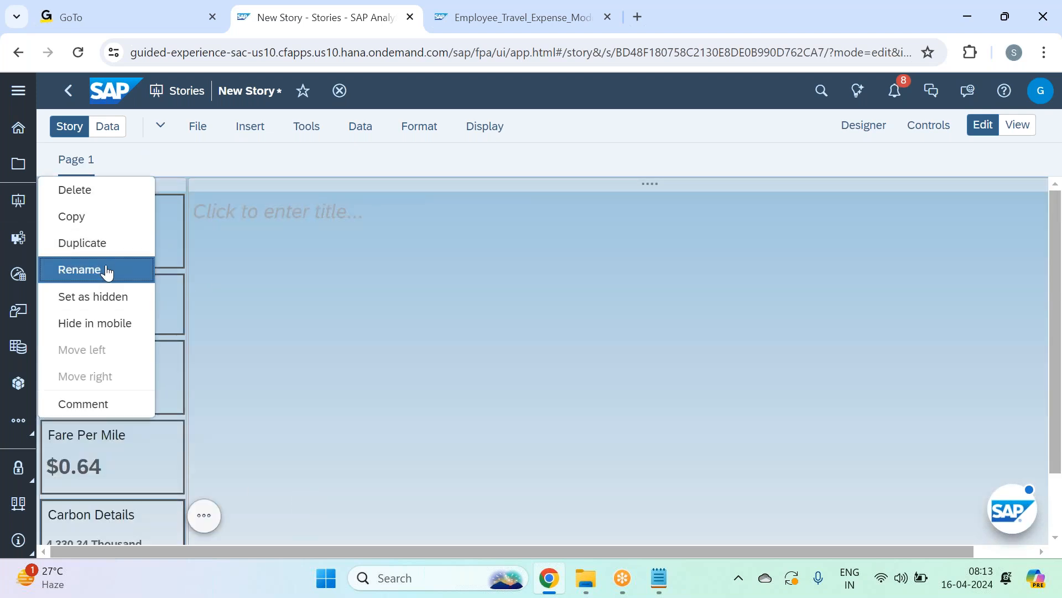
type("Travel Analysis")
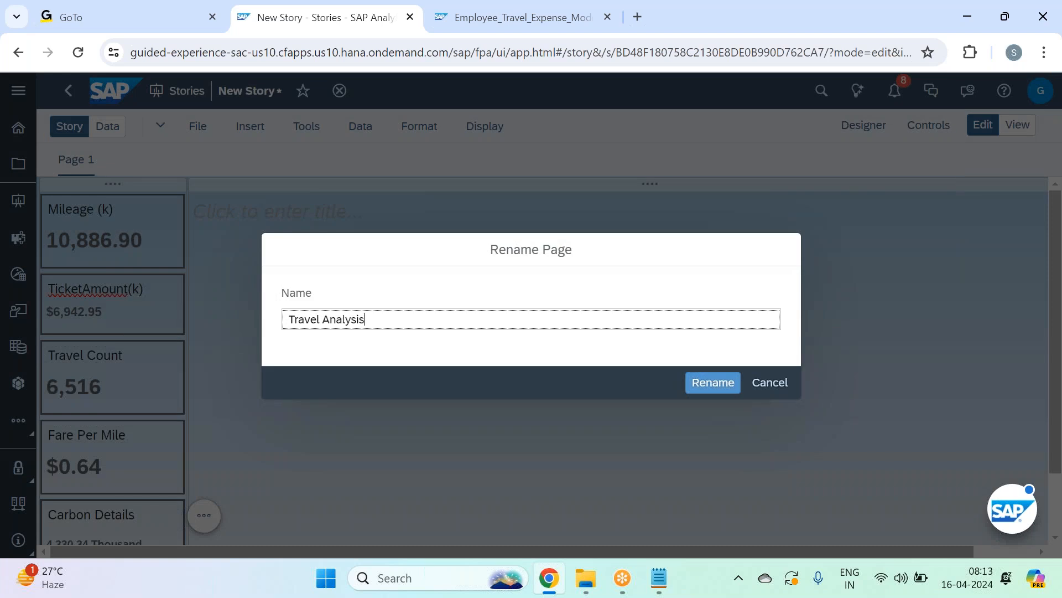
key("Return")
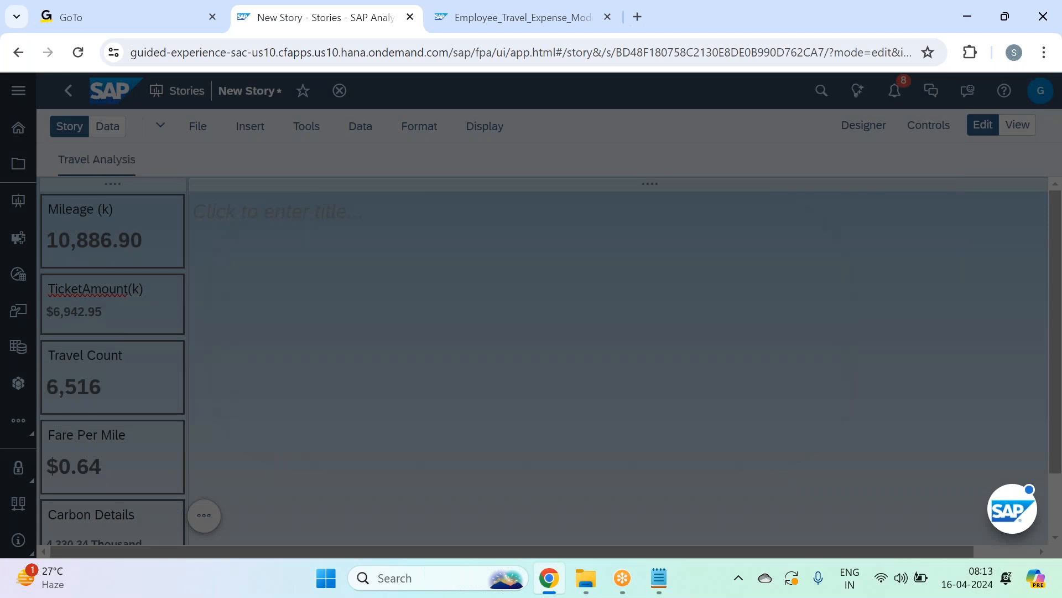
Step: Start saving the story and browse to the Business Intelligence folder under SAC Mar 2024 - Batch 33 as its location
left_click(200, 129)
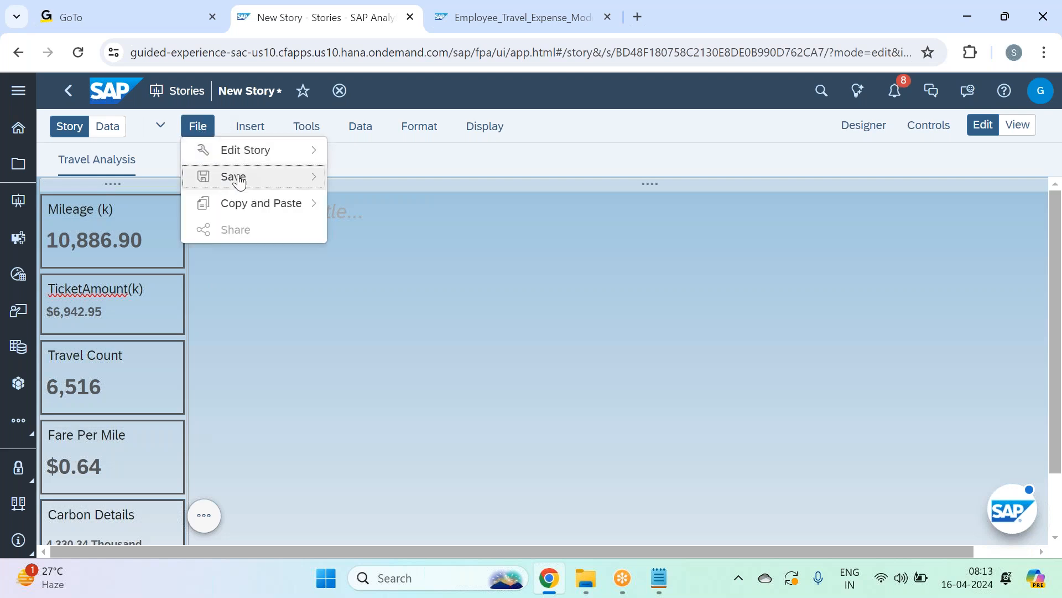
left_click(400, 183)
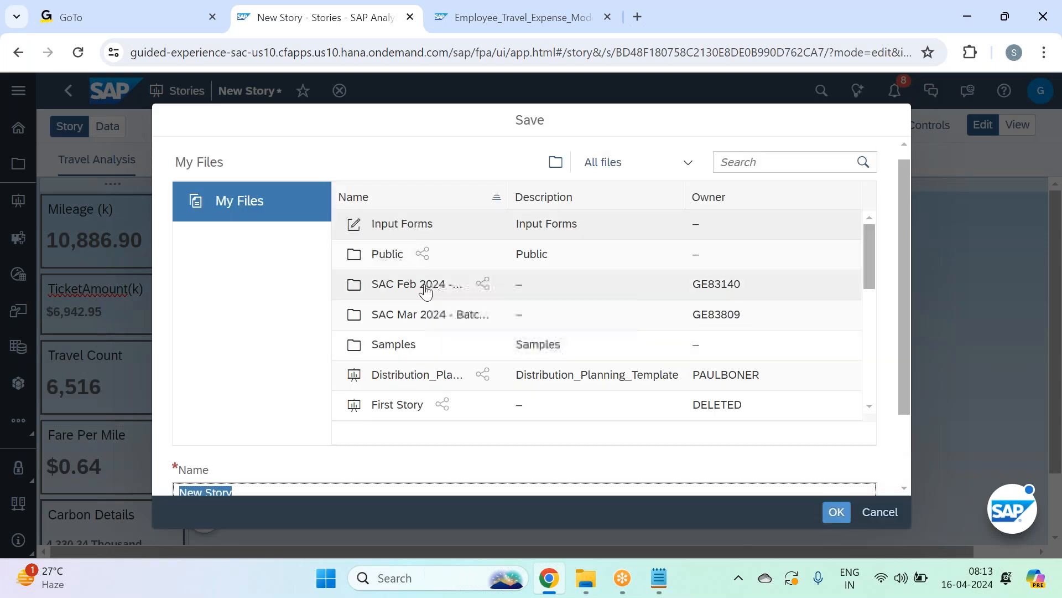
double_click(398, 317)
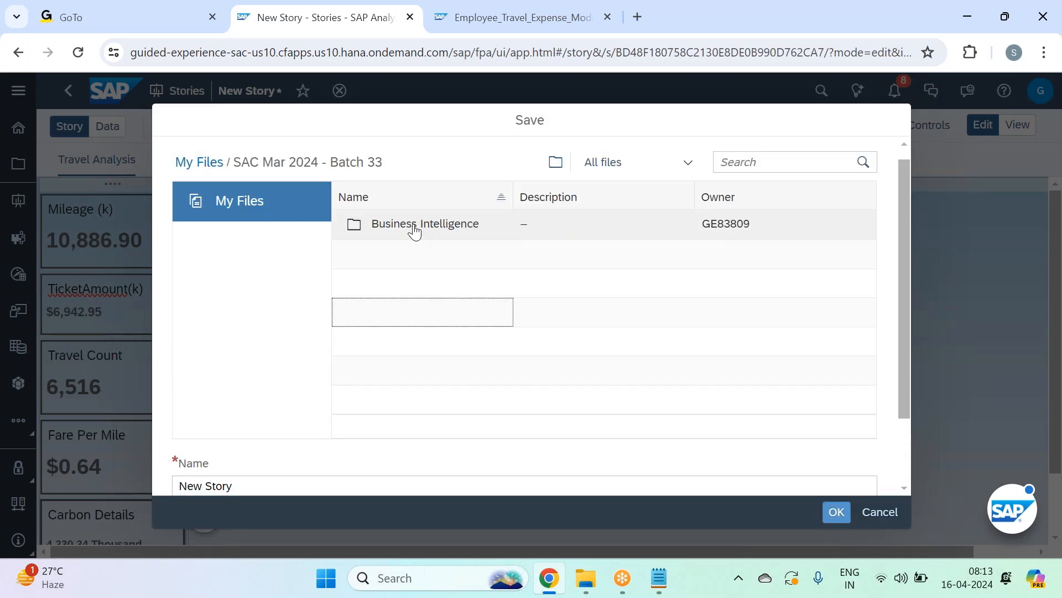
double_click(413, 224)
double_click(418, 232)
Step: Reuse the existing Employee_Travel story's name, change it to Employee_Travel_Fare_Analysis and save the story
left_click(432, 227)
scroll(278, 467, "down", 2)
left_click(294, 396)
key("BackSpace")
key("BackSpace")
key("BackSpace")
type("Fare_Analysis")
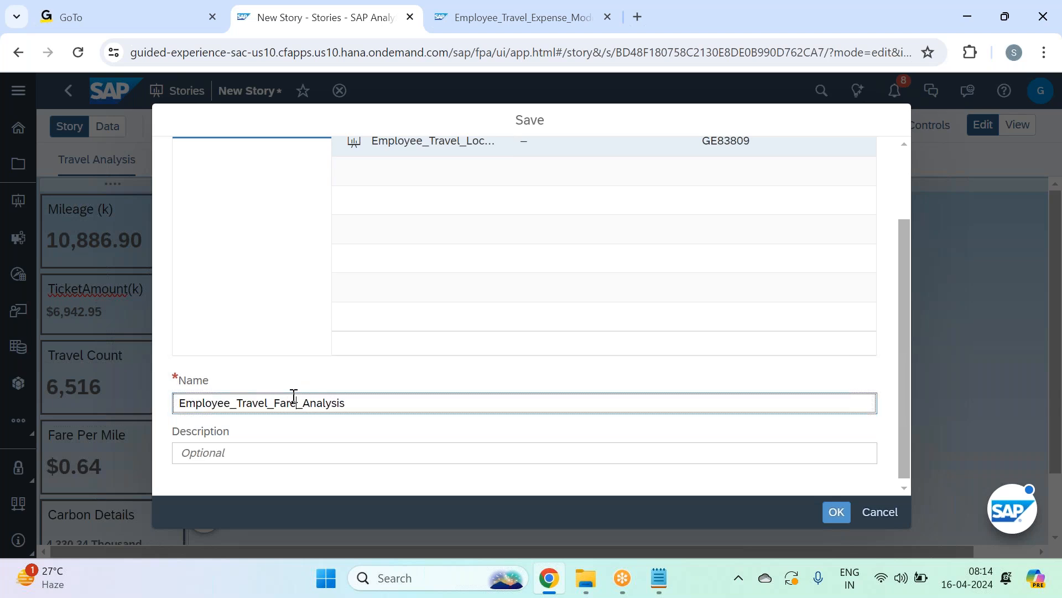
key("Return")
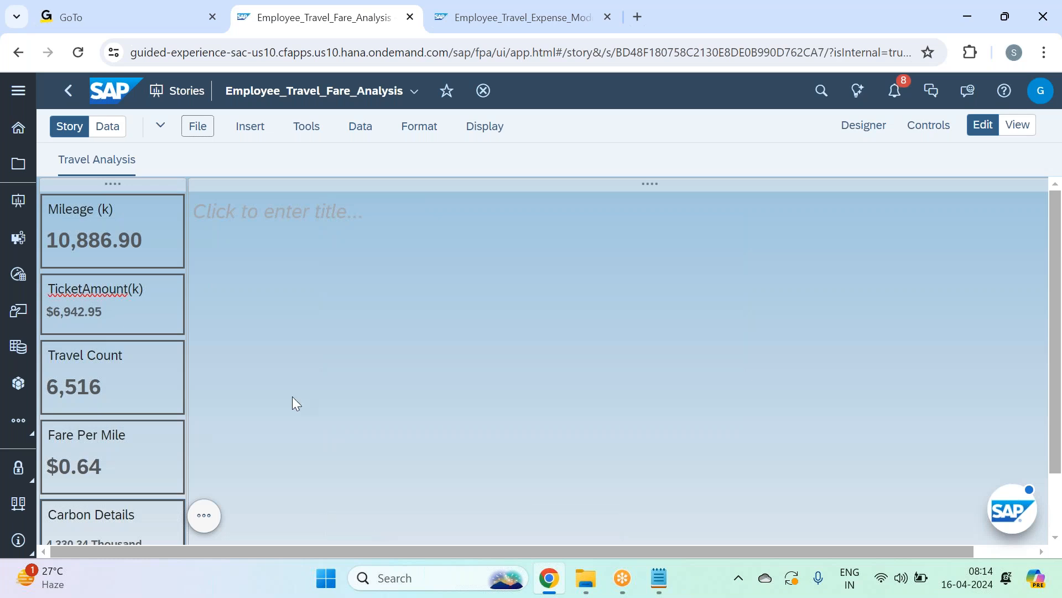
Step: Switch to Notepad and copy the SAC Feb 2024 - Batch 32 notes from "Story on Employee Travel Model" through Widget 21
left_click(659, 578)
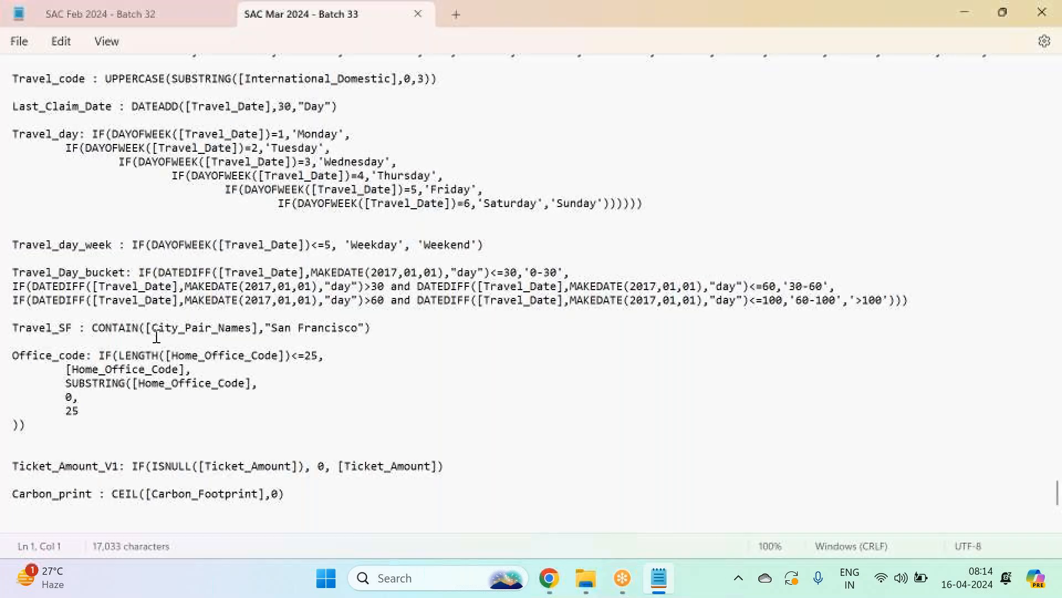
left_click(102, 8)
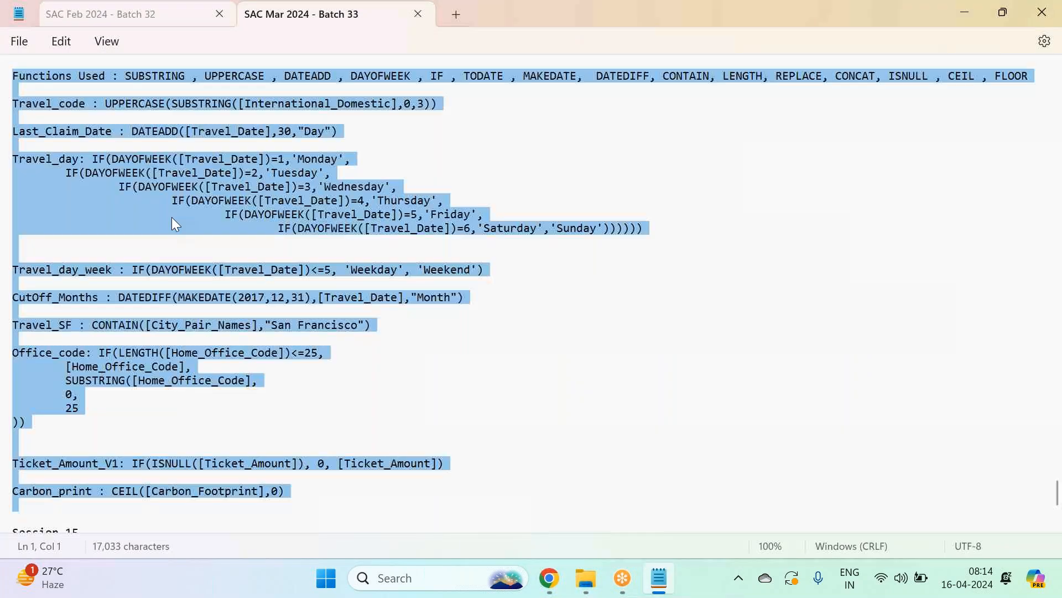
left_click(405, 355)
scroll(404, 356, "down", 7)
scroll(408, 361, "down", 3)
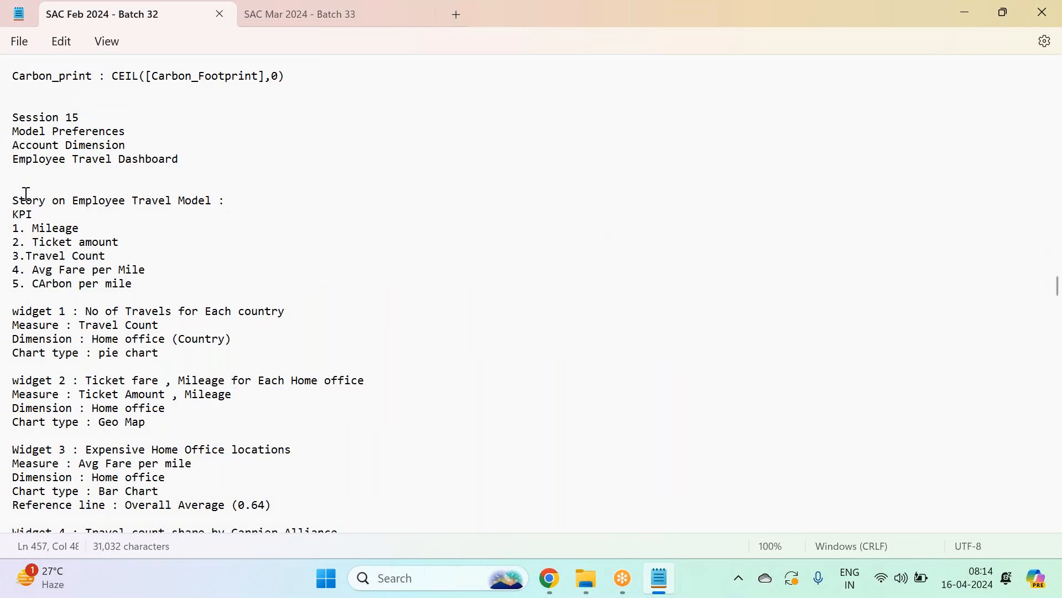
left_click_drag(25, 190, 162, 149)
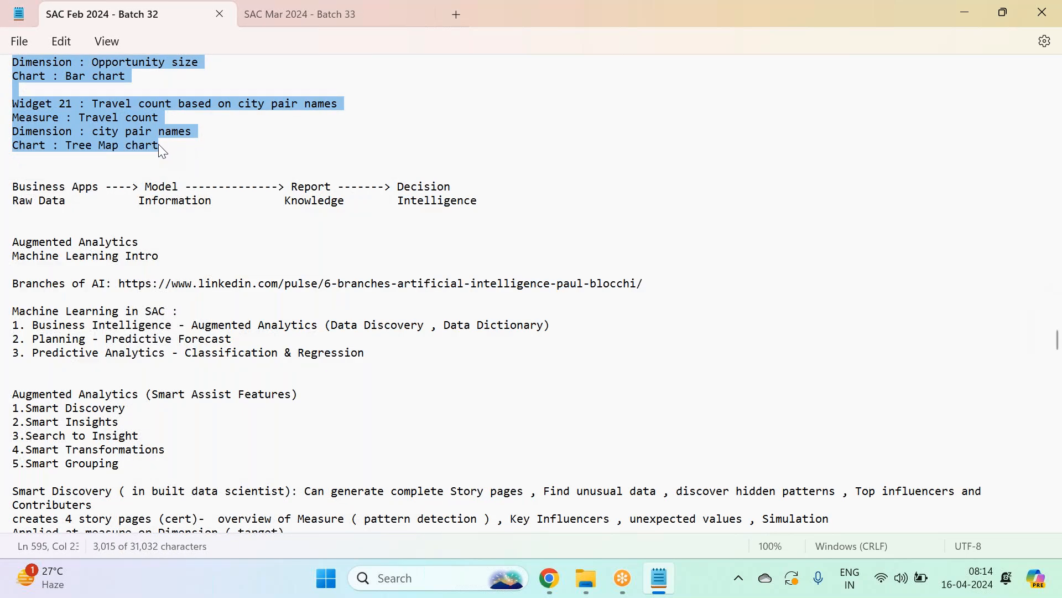
Step: Paste the copied story requirements below the Carbon_print formula in the SAC Mar 2024 - Batch 33 notes
left_click(274, 15)
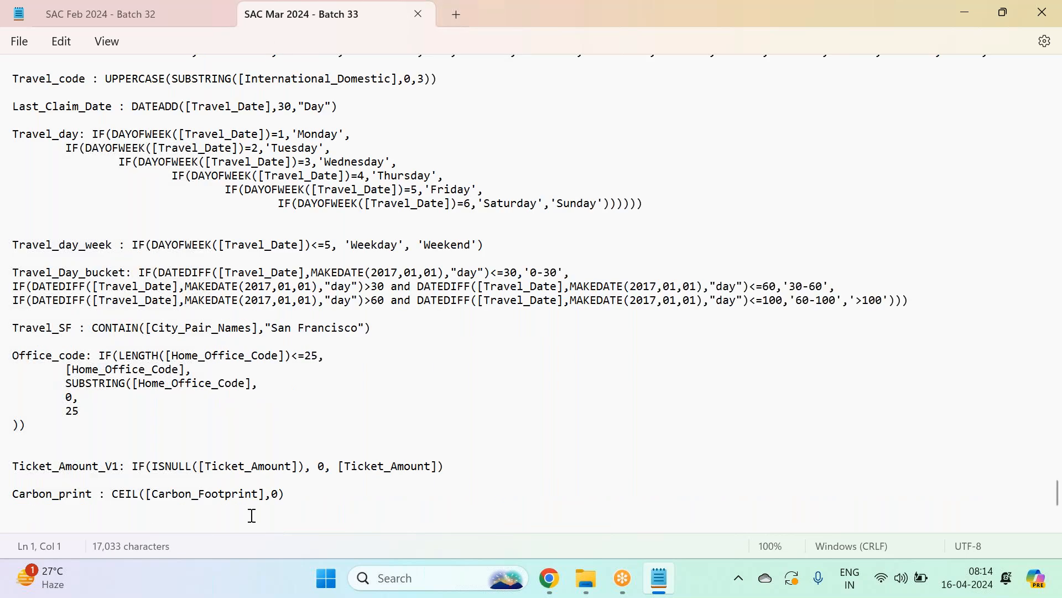
scroll(252, 515, "down", 4)
left_click(103, 394)
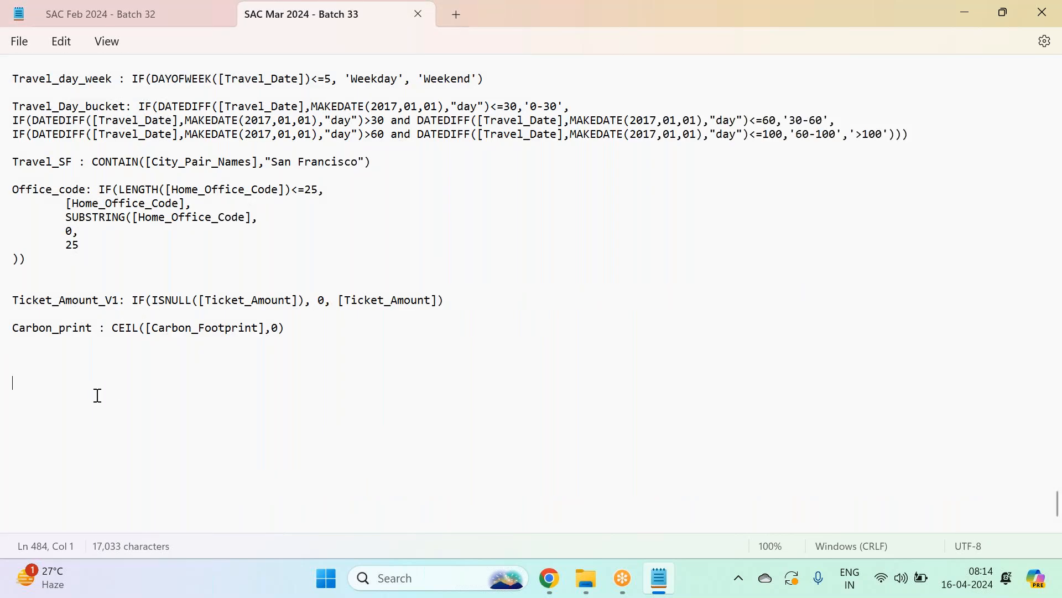
key("ctrl+v")
scroll(531, 293, "up", 20)
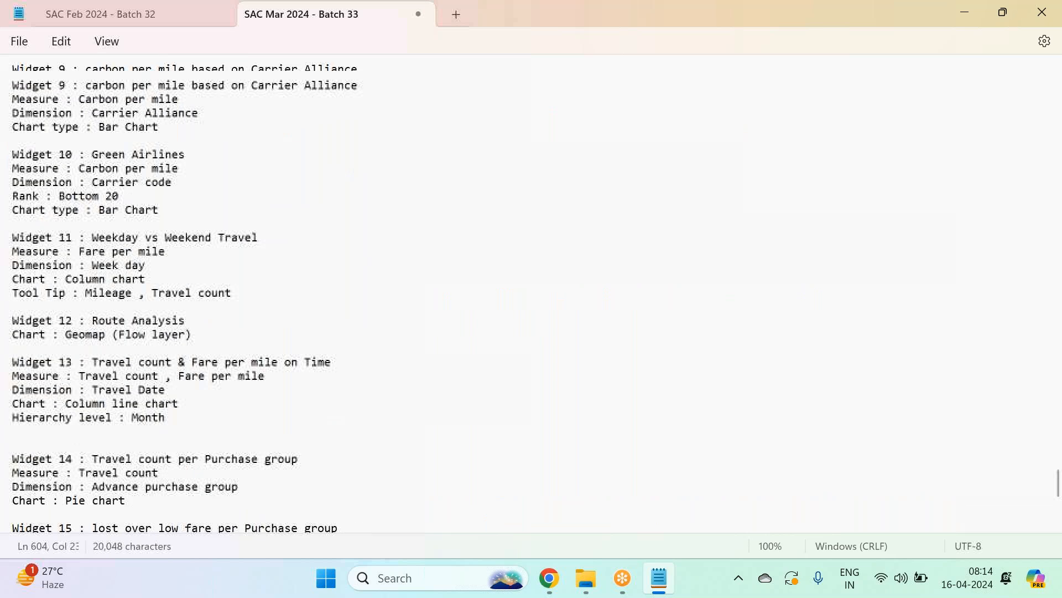
scroll(149, 400, "up", 8)
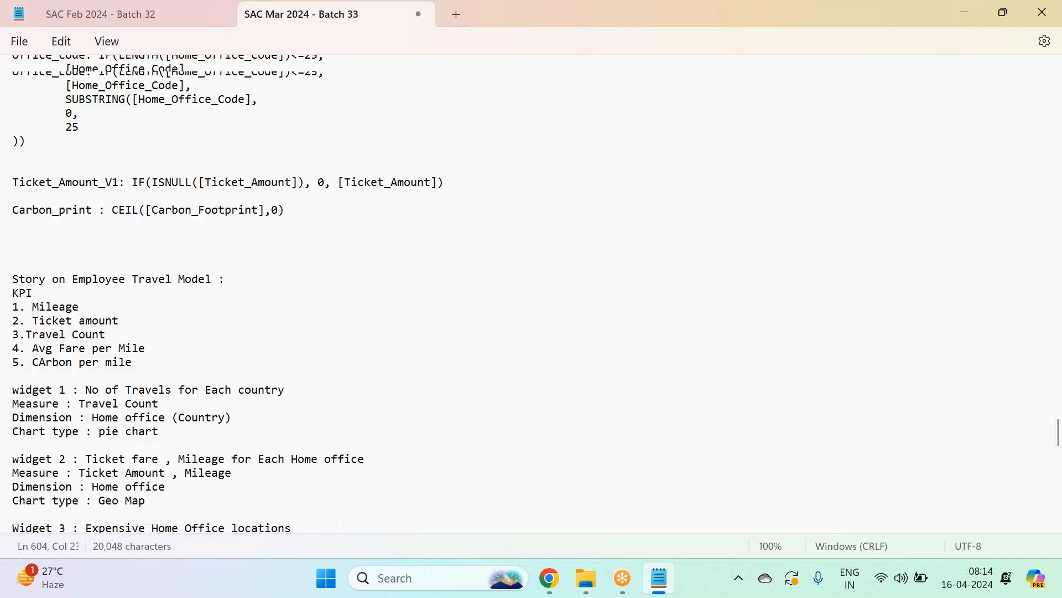
Step: Compare the KPI list in the notes with the story's numeric charts and read the widget 1 requirements
left_click_drag(149, 400, 4, 315)
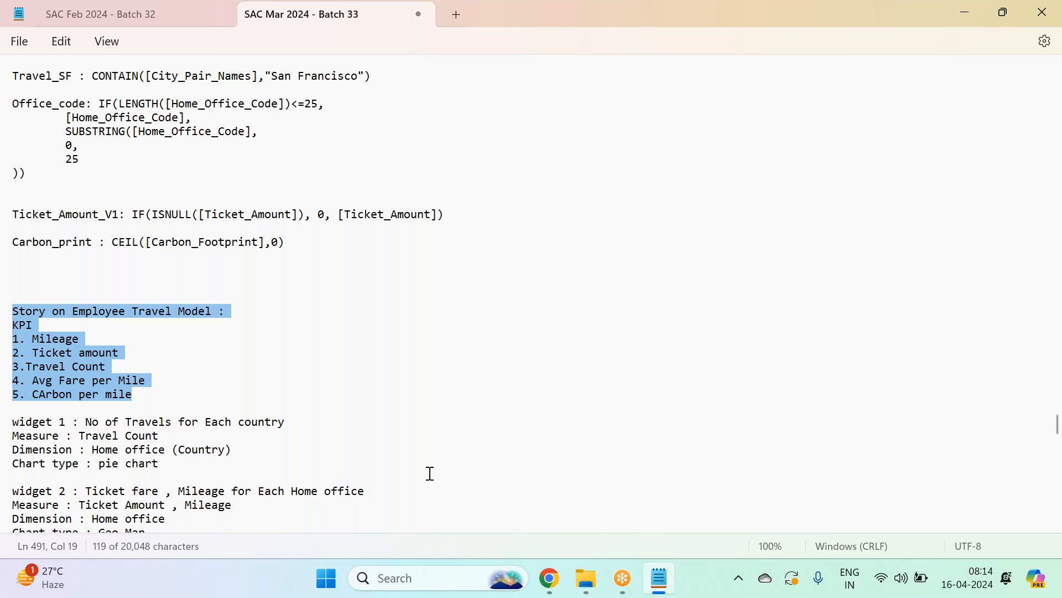
left_click(549, 577)
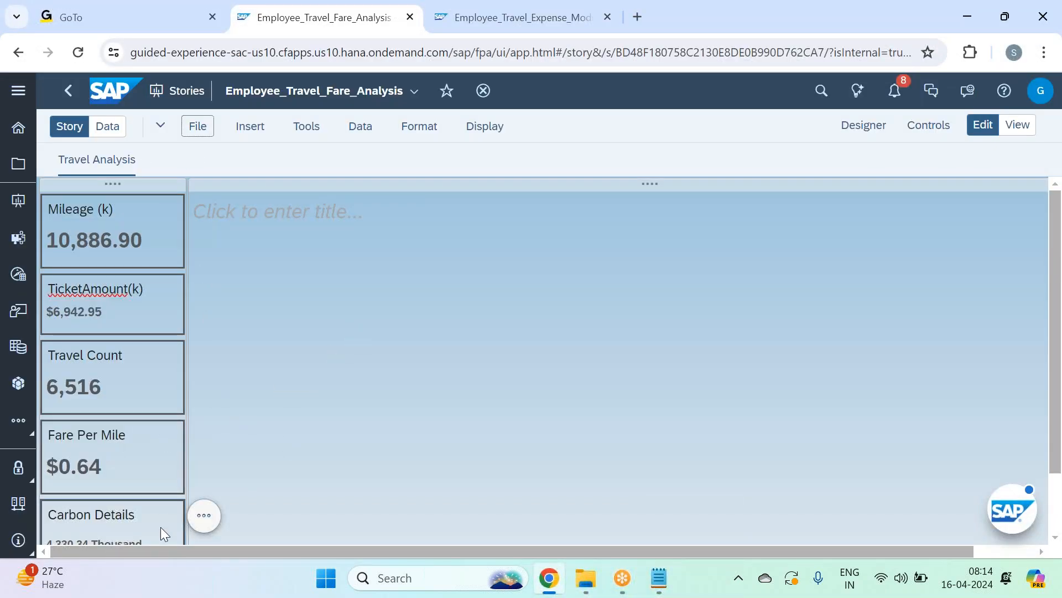
scroll(404, 324, "down", 2)
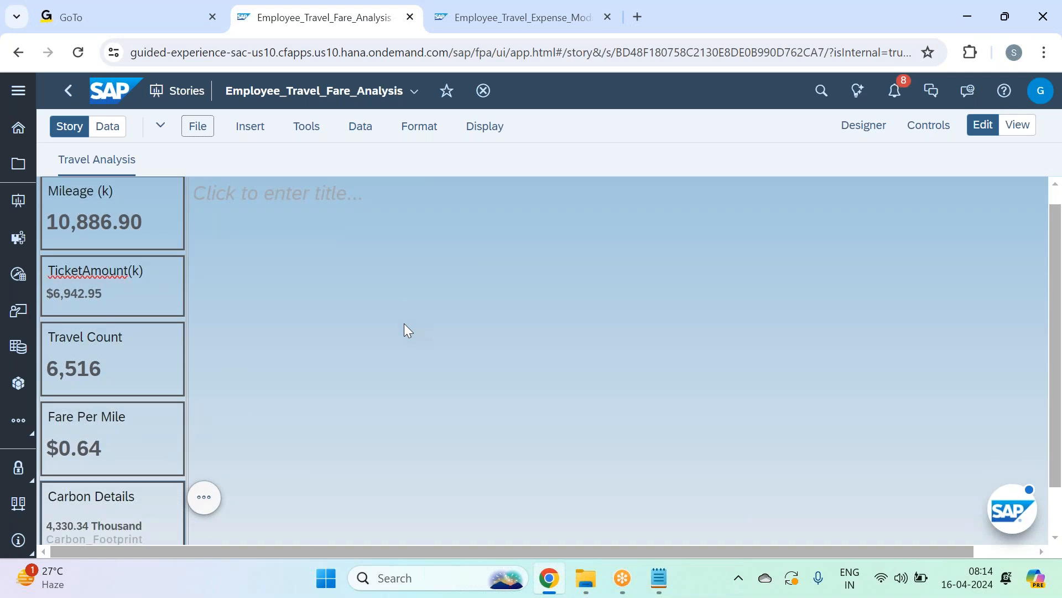
scroll(404, 323, "up", 2)
key("alt+Tab")
left_click(210, 369)
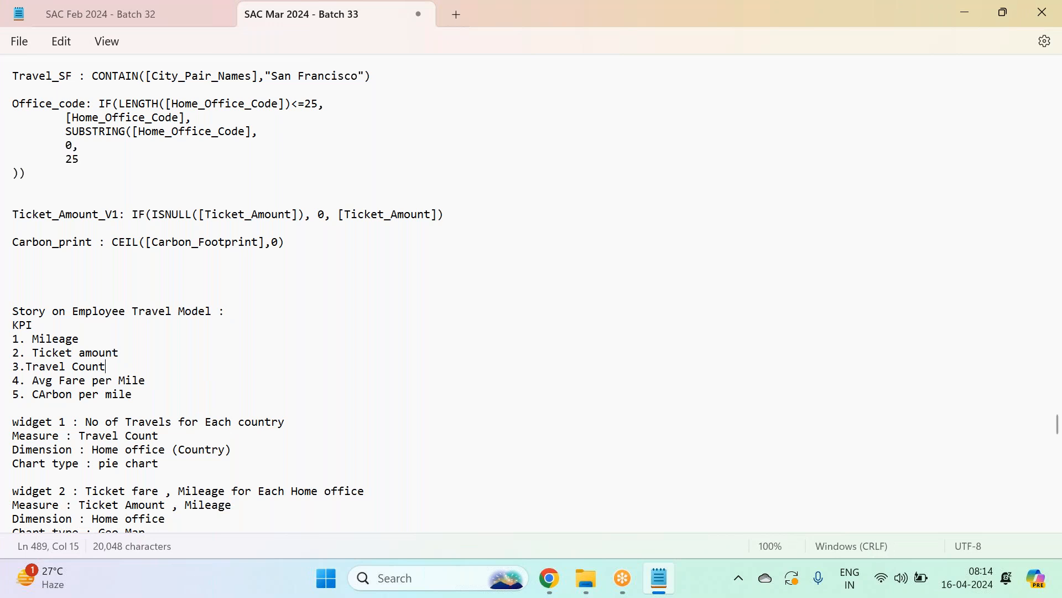
scroll(221, 332, "down", 1)
left_click_drag(86, 380, 291, 434)
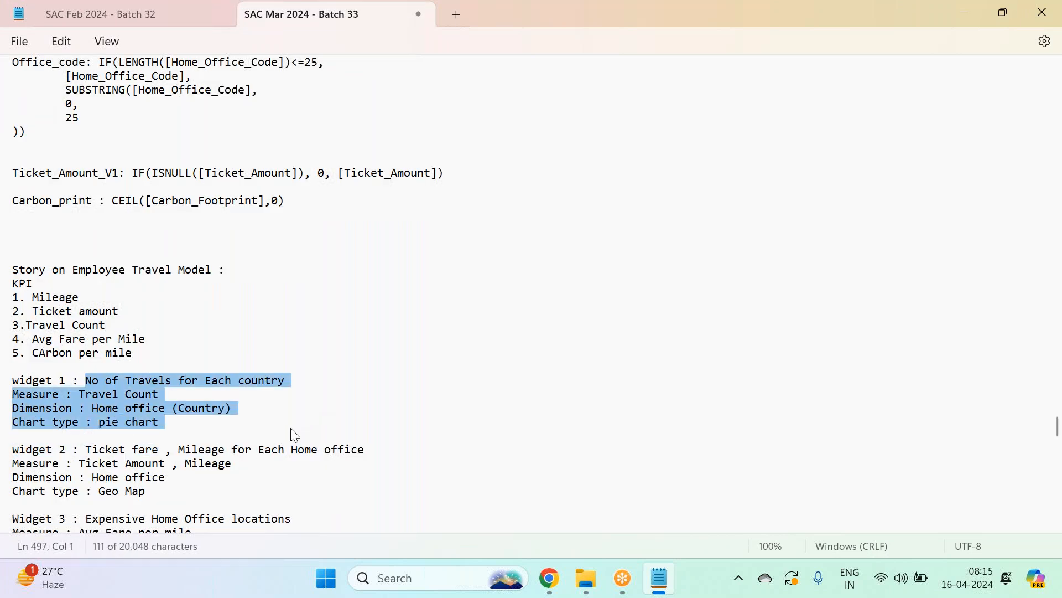
left_click(342, 394)
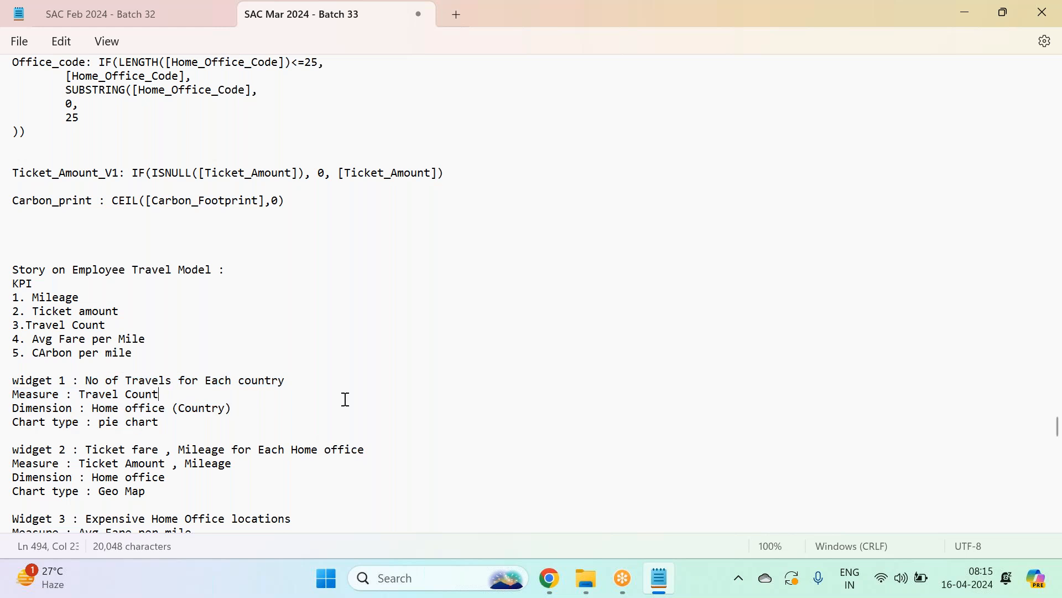
key("alt+Tab")
left_click(247, 136)
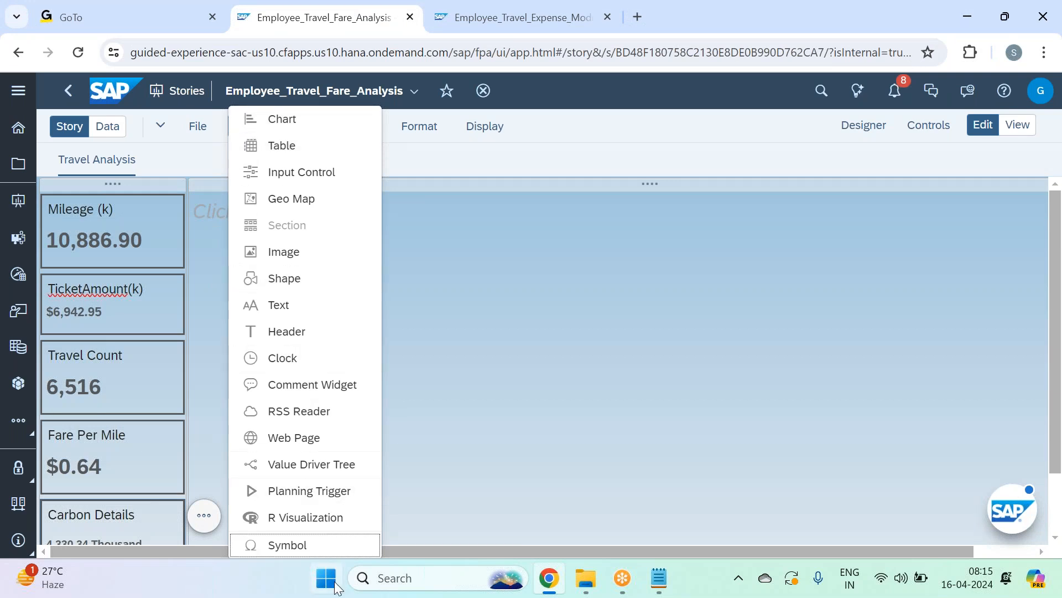
left_click(282, 123)
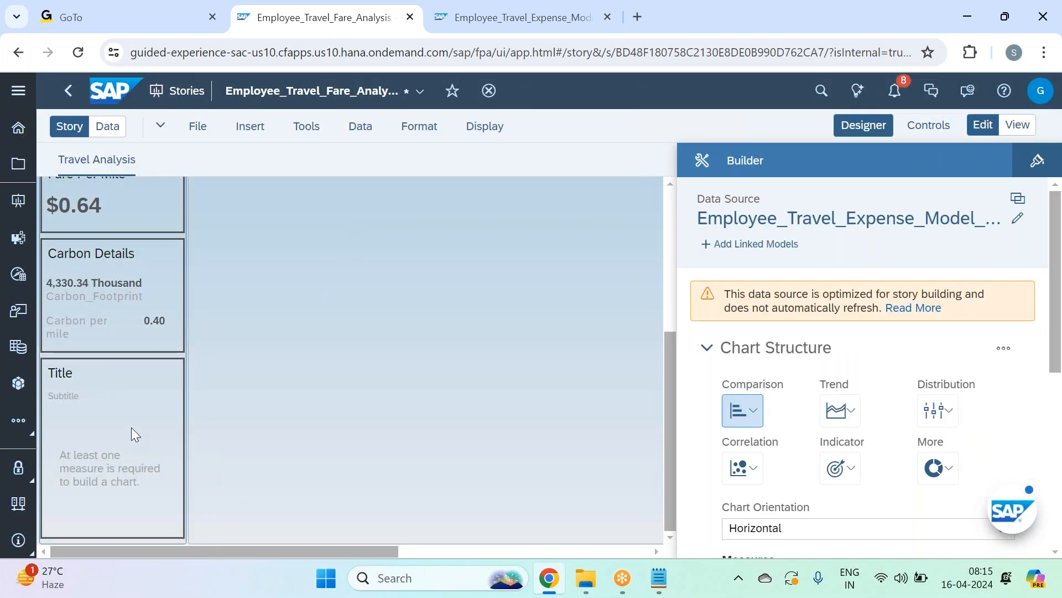
left_click(161, 372)
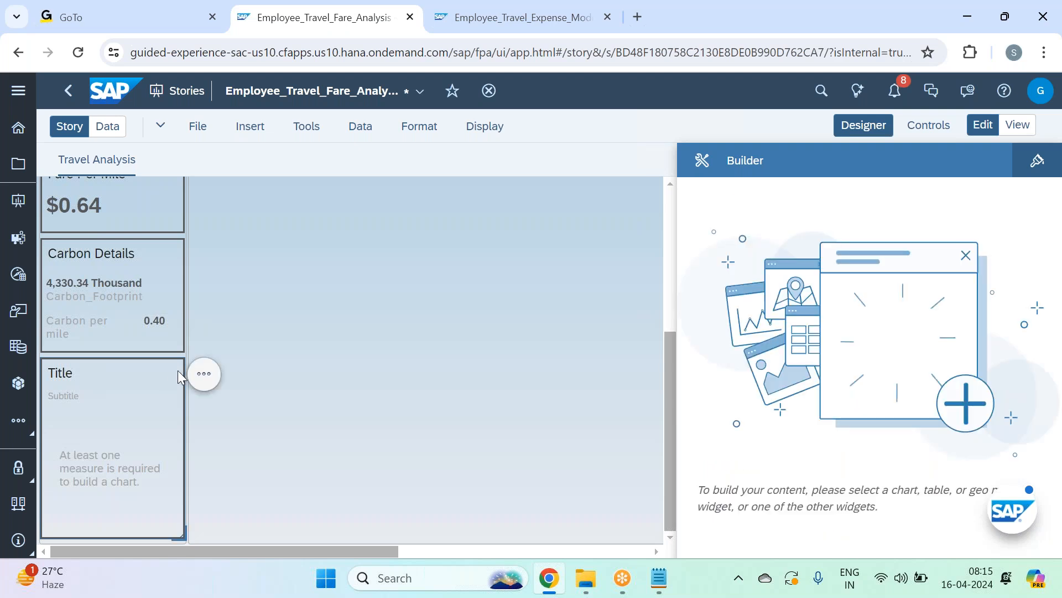
left_click(202, 375)
left_click(287, 542)
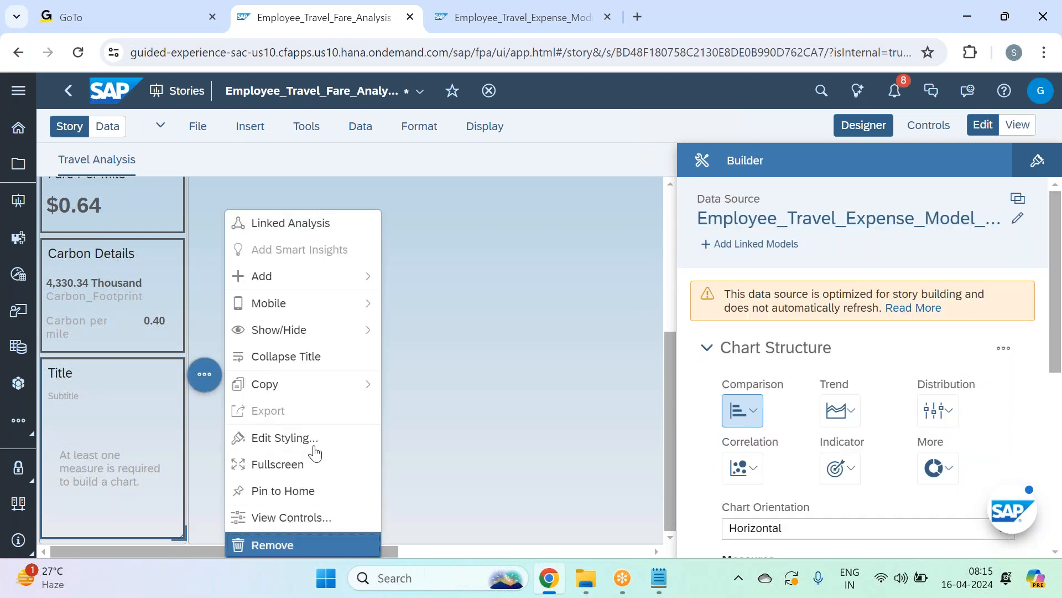
Step: Select the wide empty lane in the story, close the Designer and remove the lane's title placeholder
scroll(409, 380, "up", 2)
left_click(367, 185)
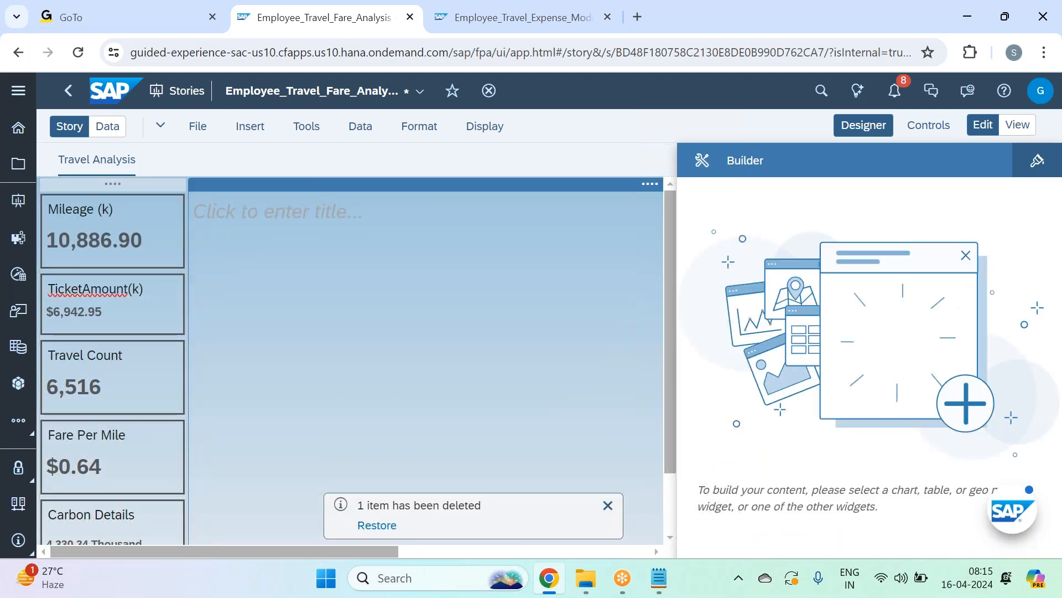
left_click(864, 128)
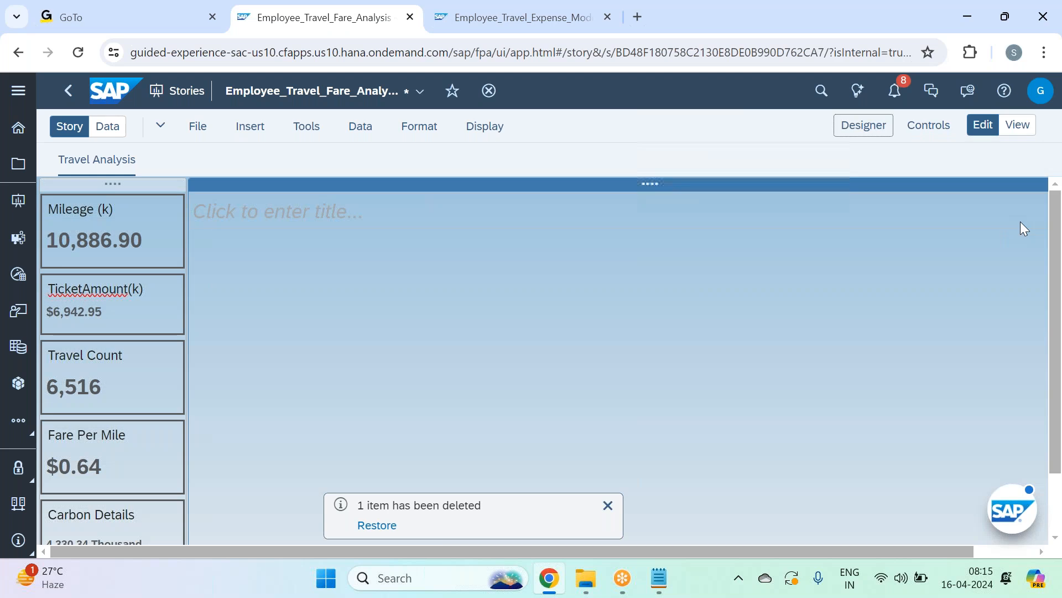
scroll(907, 549, "right", 1)
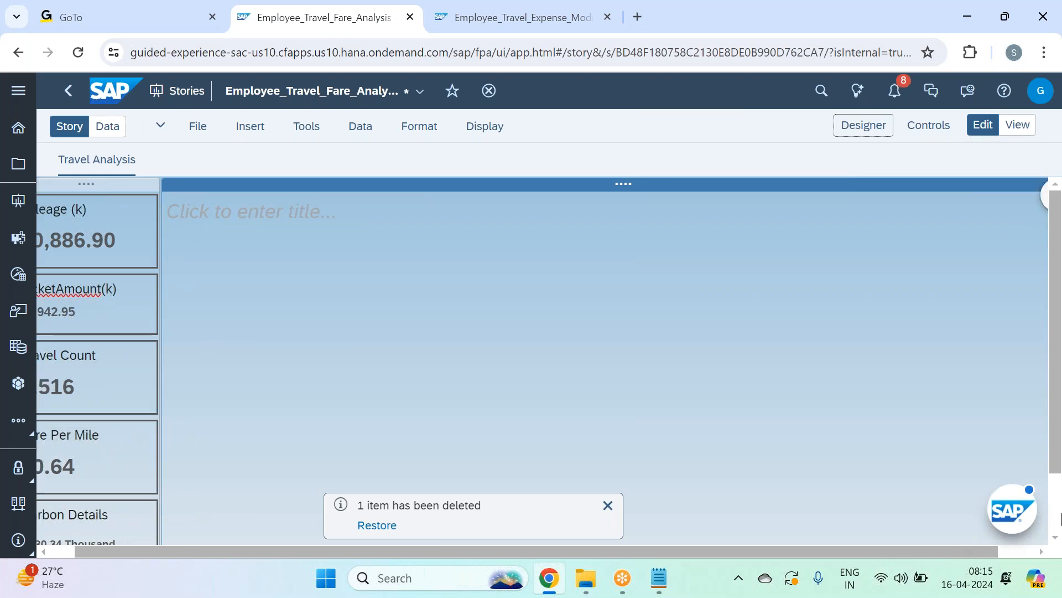
left_click(1016, 209)
left_click(925, 346)
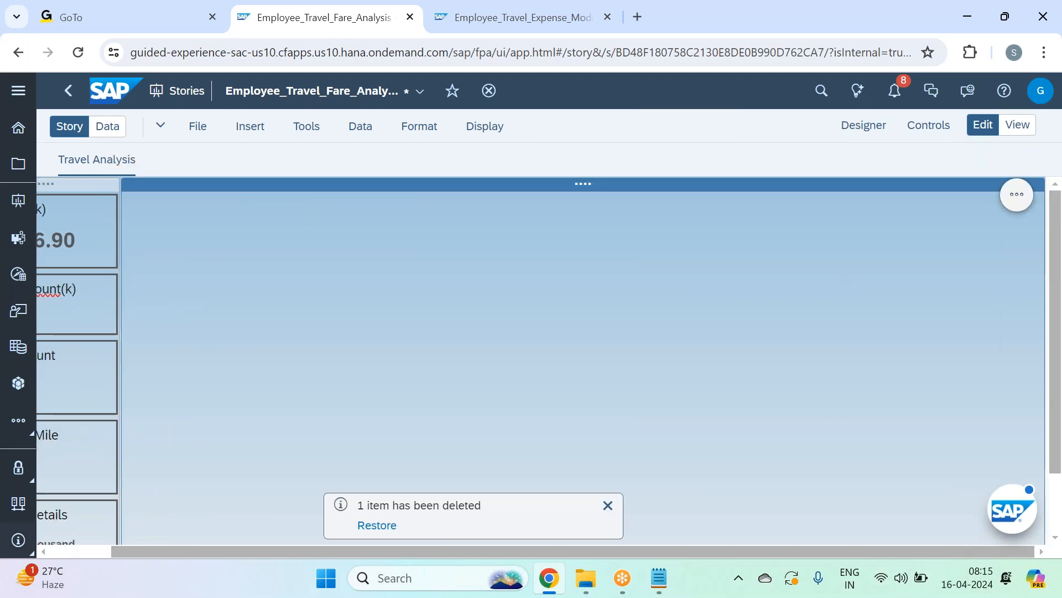
scroll(124, 550, "left", 1)
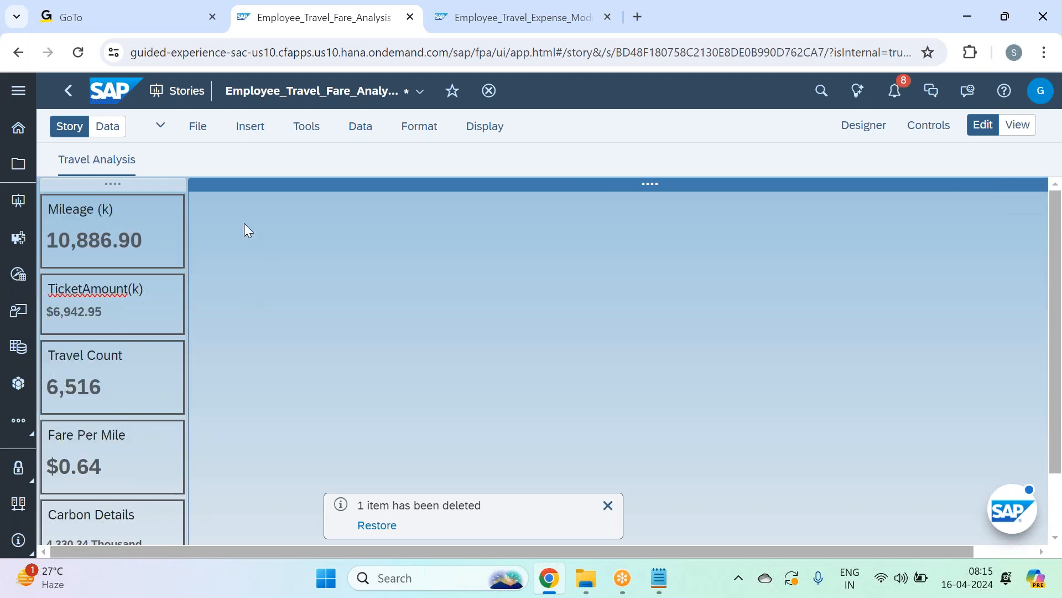
Step: Insert a new chart into the wide empty lane for widget 1
left_click(198, 130)
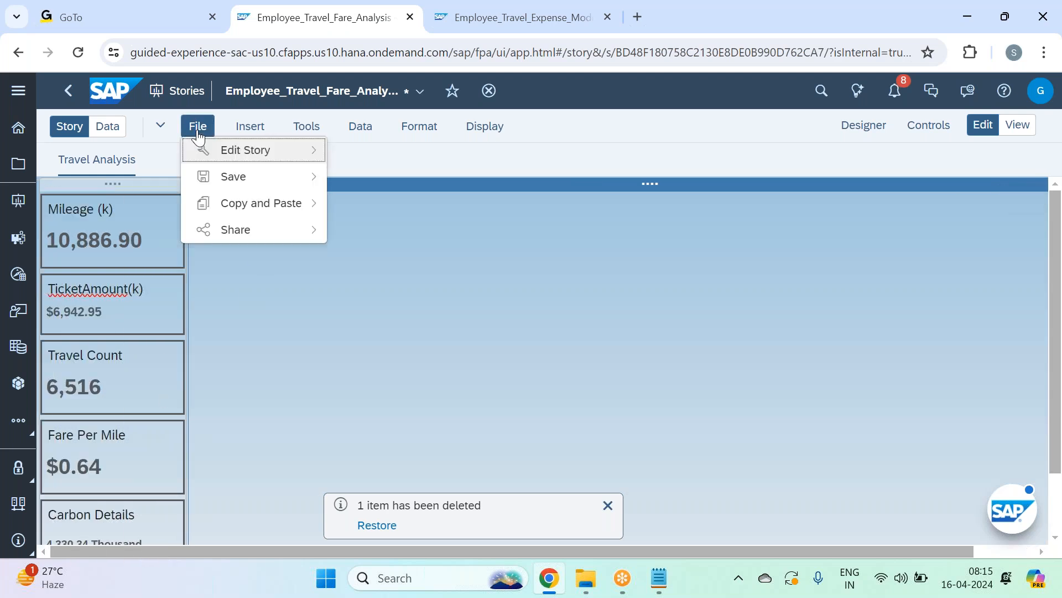
left_click(248, 130)
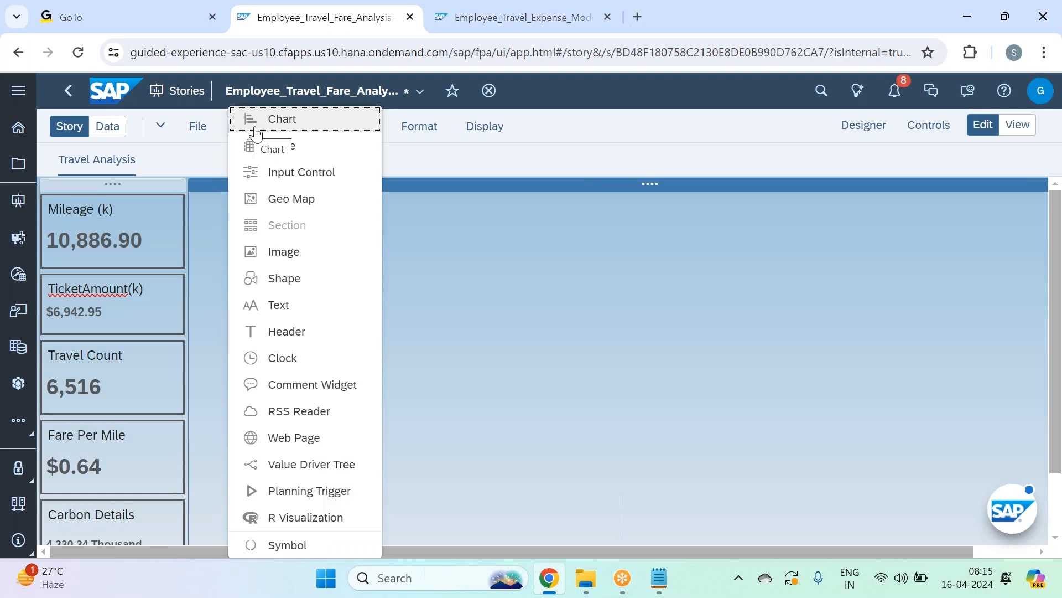
left_click(265, 133)
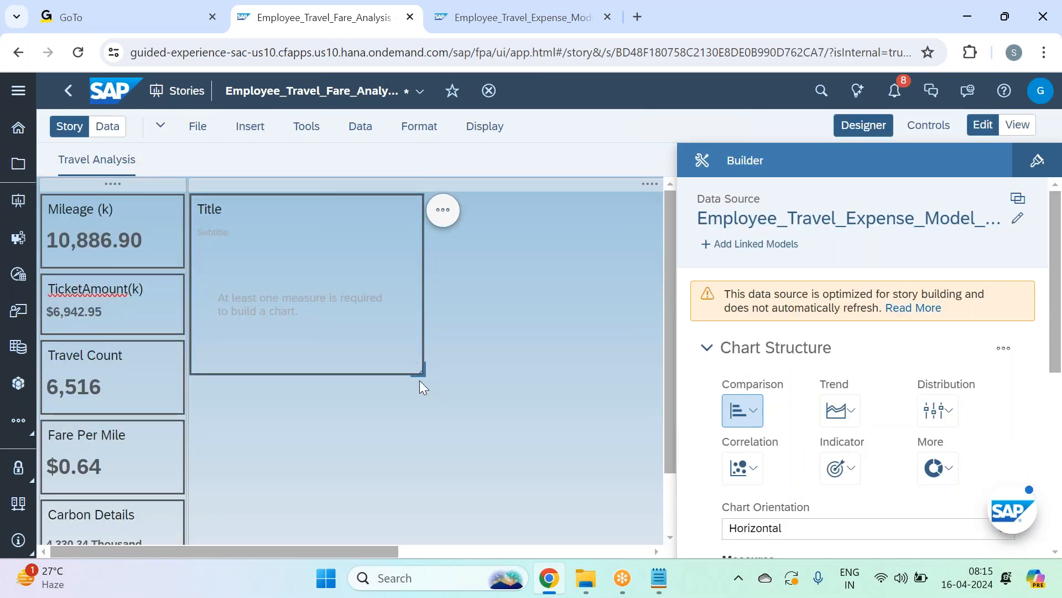
Step: Make the empty chart narrower and taller, and change its chart type to Pie
left_click_drag(422, 376, 394, 425)
scroll(777, 354, "down", 2)
left_click(947, 394)
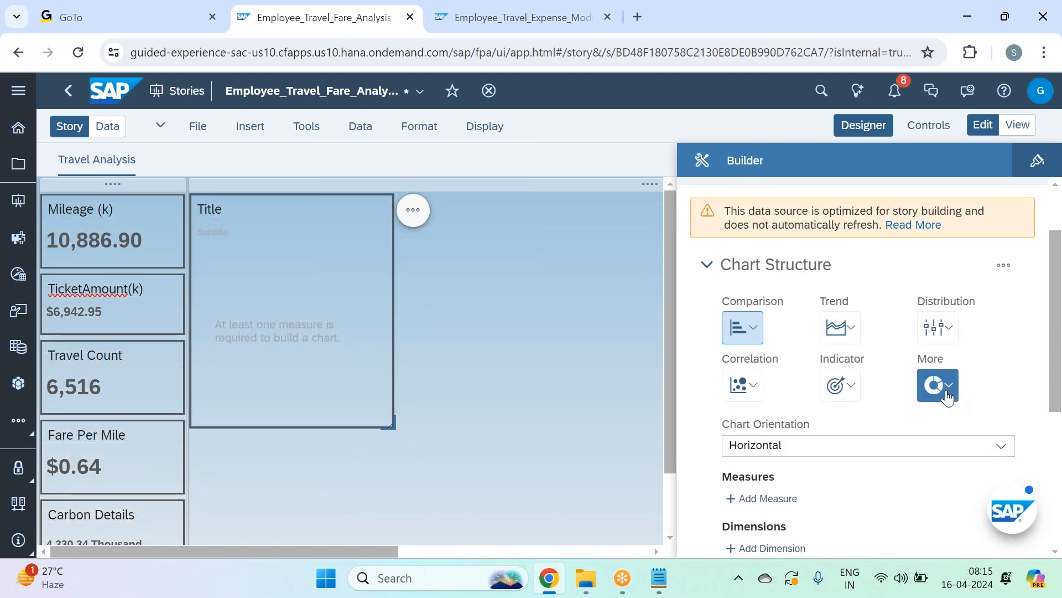
left_click(947, 471)
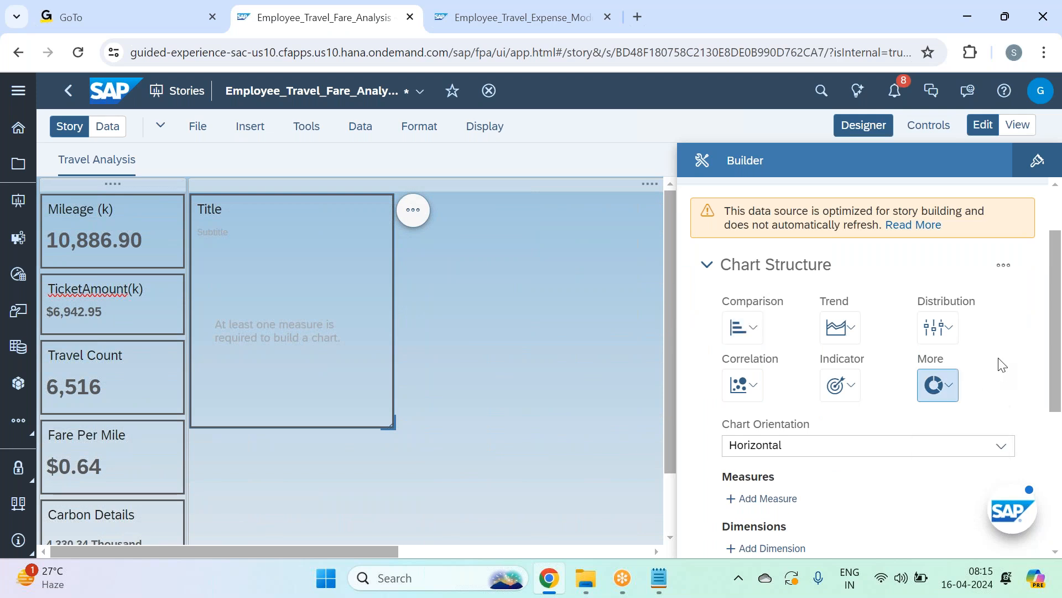
Step: Add the Travel Count calculation as the pie chart's measure
scroll(1003, 365, "down", 3)
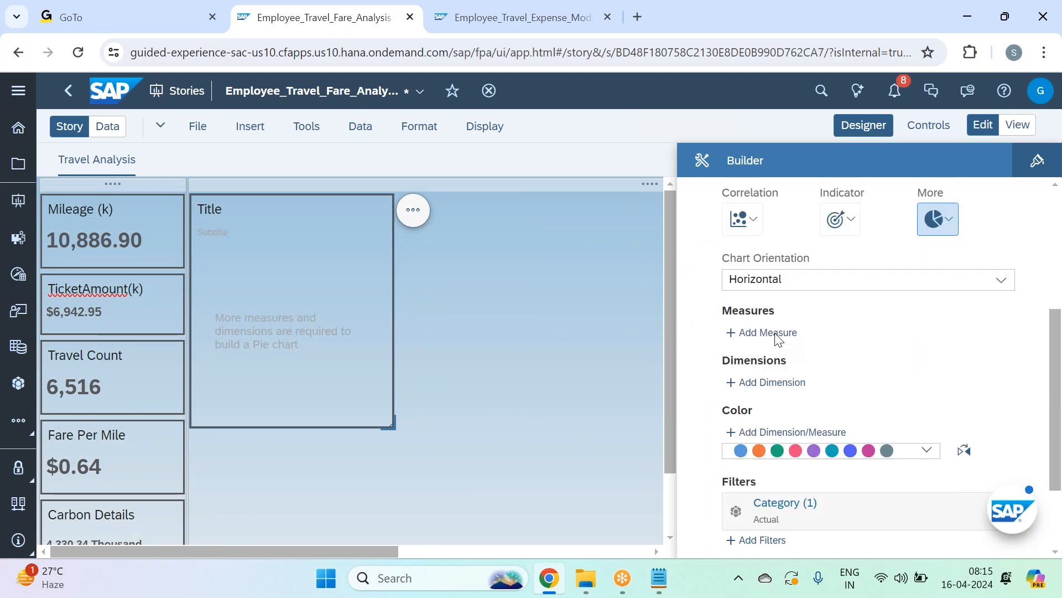
left_click(774, 302)
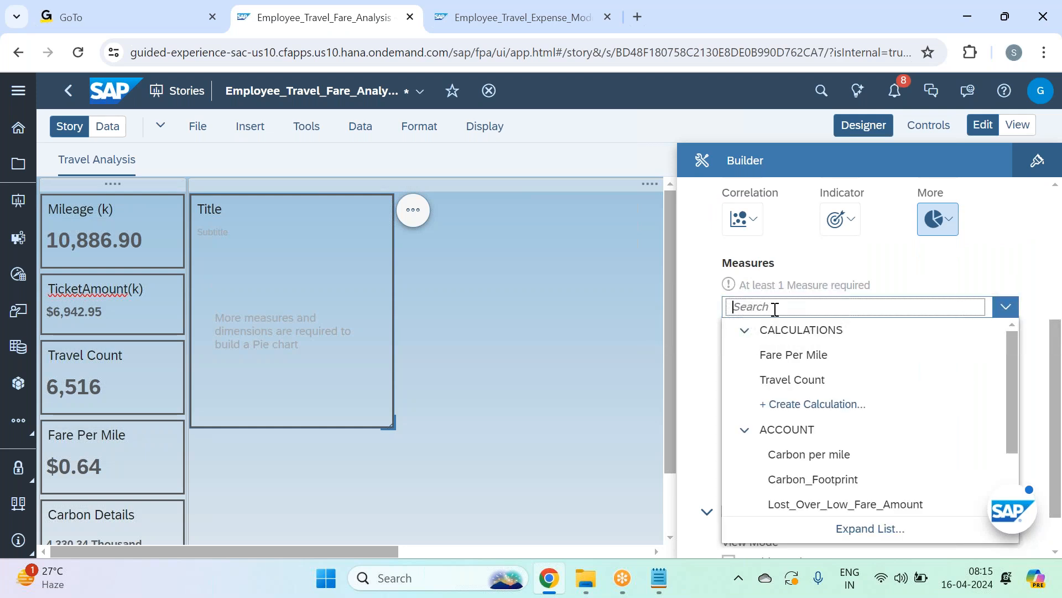
type("tr")
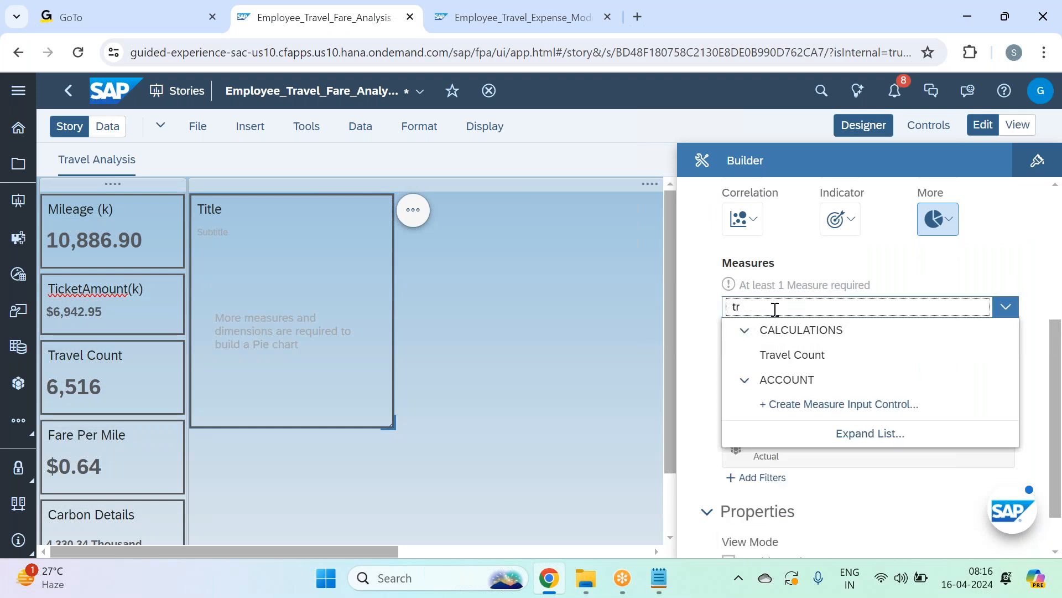
left_click(811, 359)
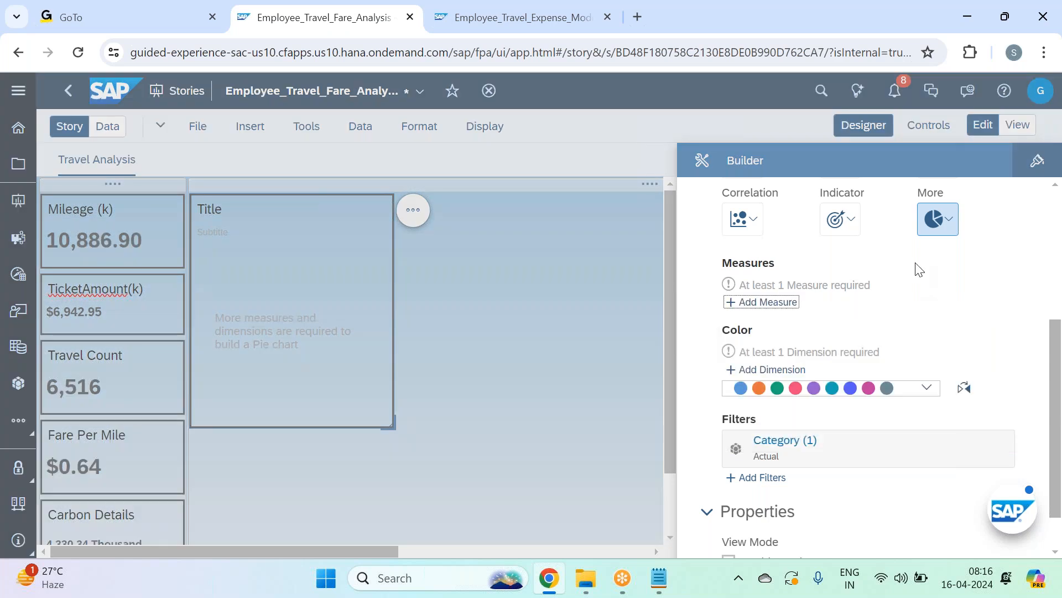
Step: Add Home_Office_ID as the pie chart's color dimension and refresh the chart data
left_click(771, 361)
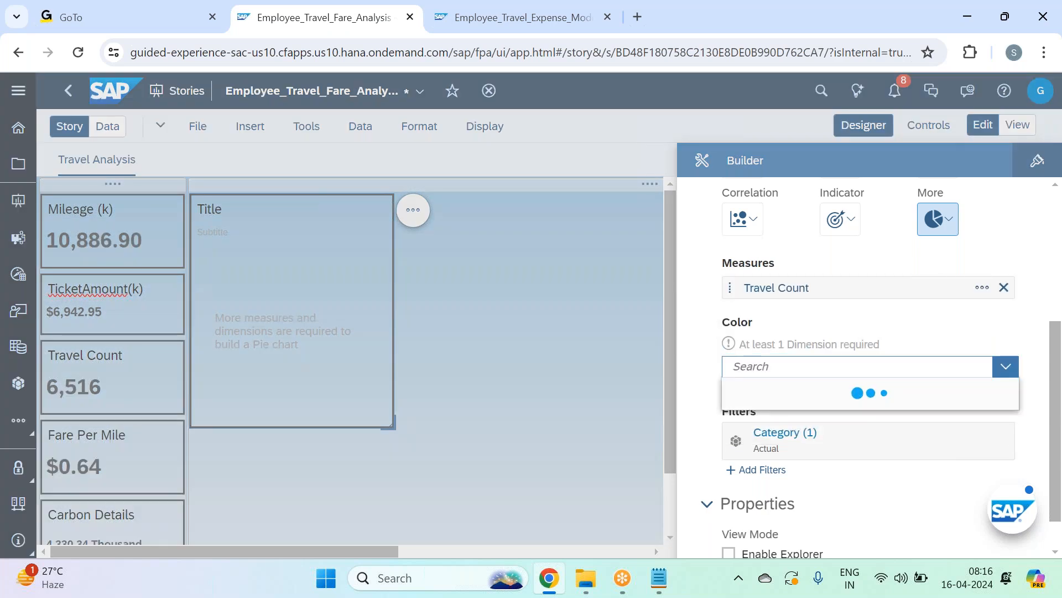
type("count")
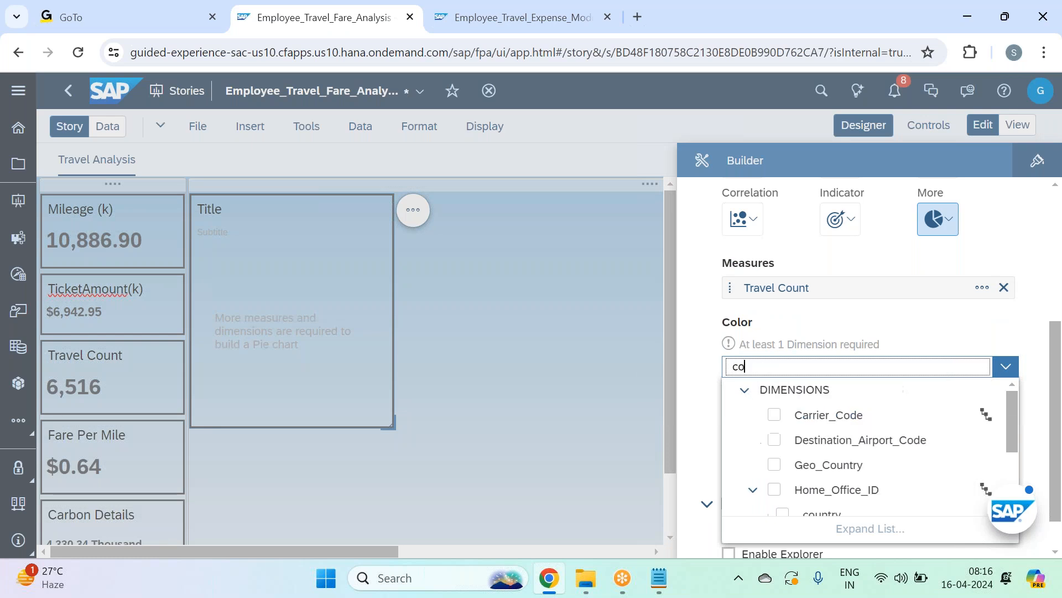
key("BackSpace")
key("BackSpace")
key("BackSpace")
key("BackSpace")
type("home")
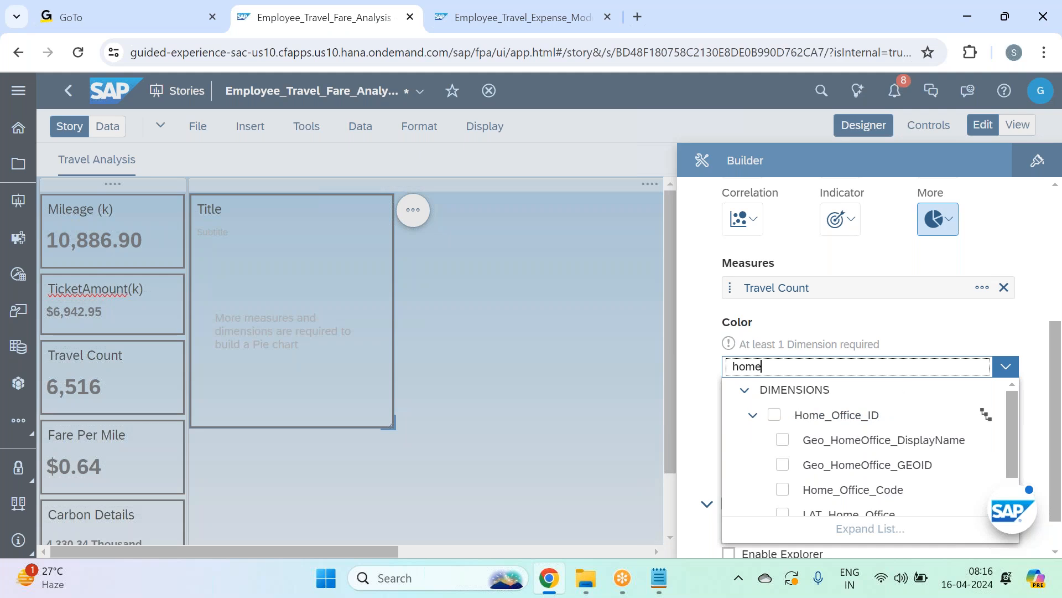
left_click(774, 414)
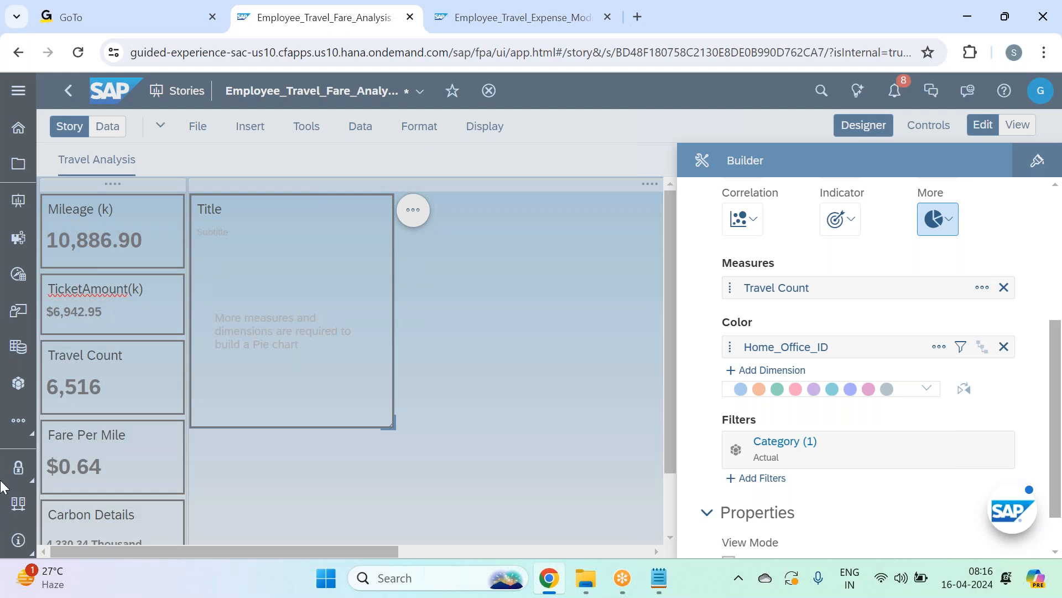
scroll(923, 347, "up", 3)
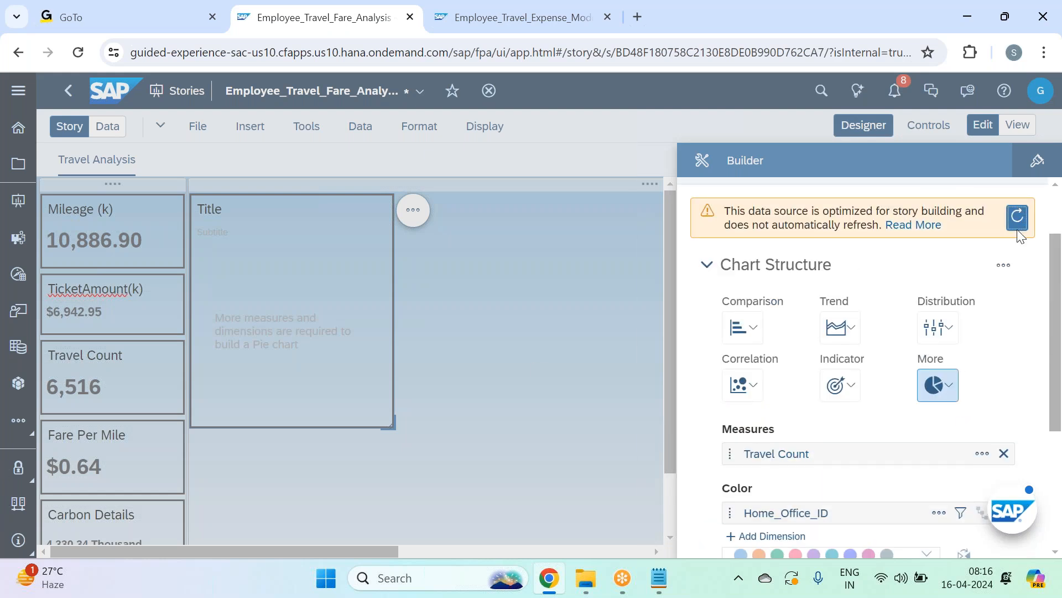
left_click(1017, 229)
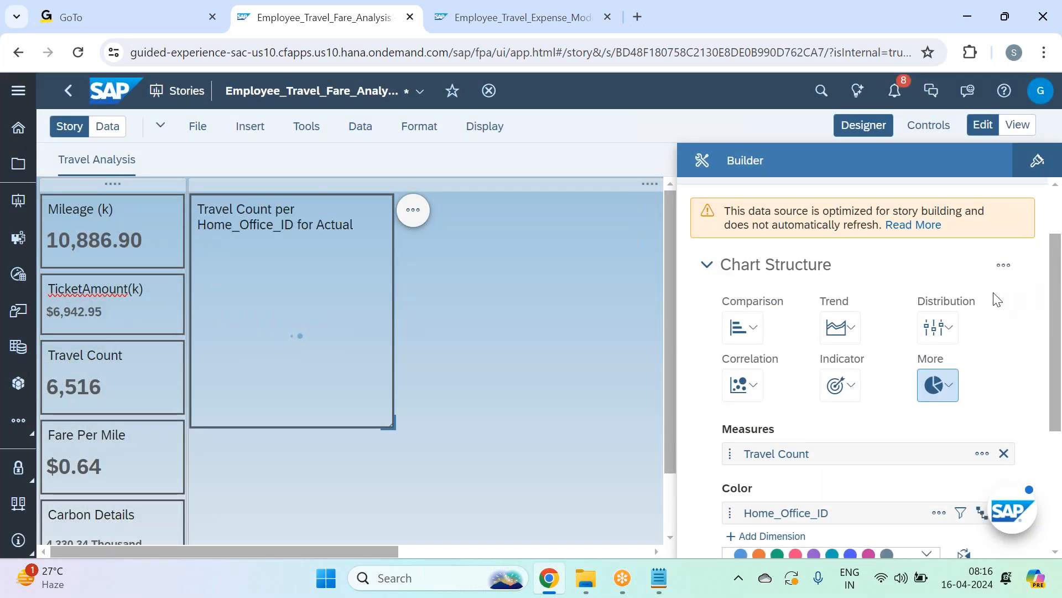
Step: Try hierarchy Levels 2 and 3 for the Home_Office_ID dimension, and settle on Level 4
scroll(986, 346, "down", 3)
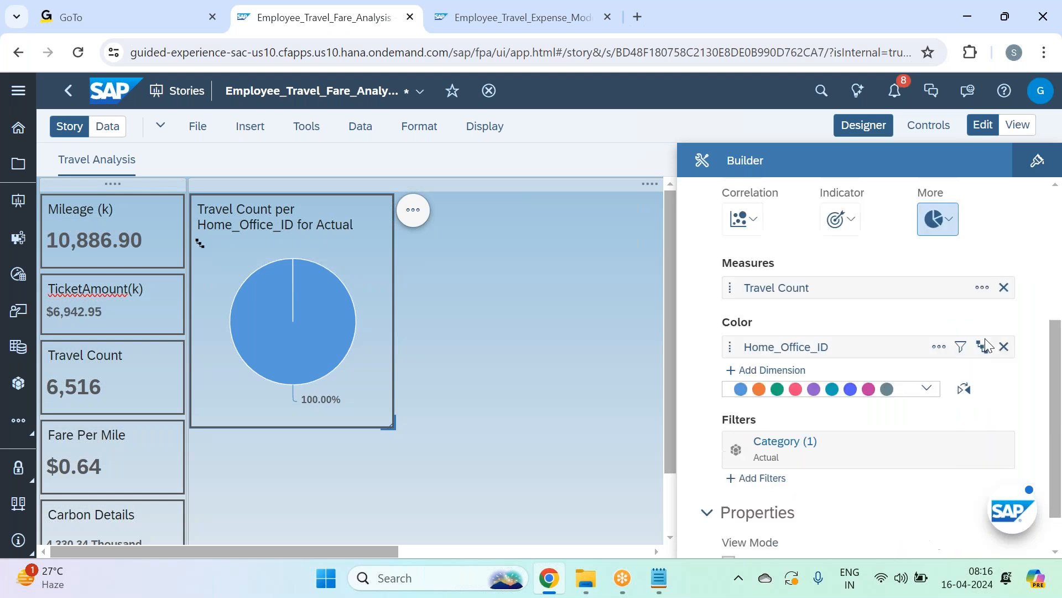
left_click(982, 346)
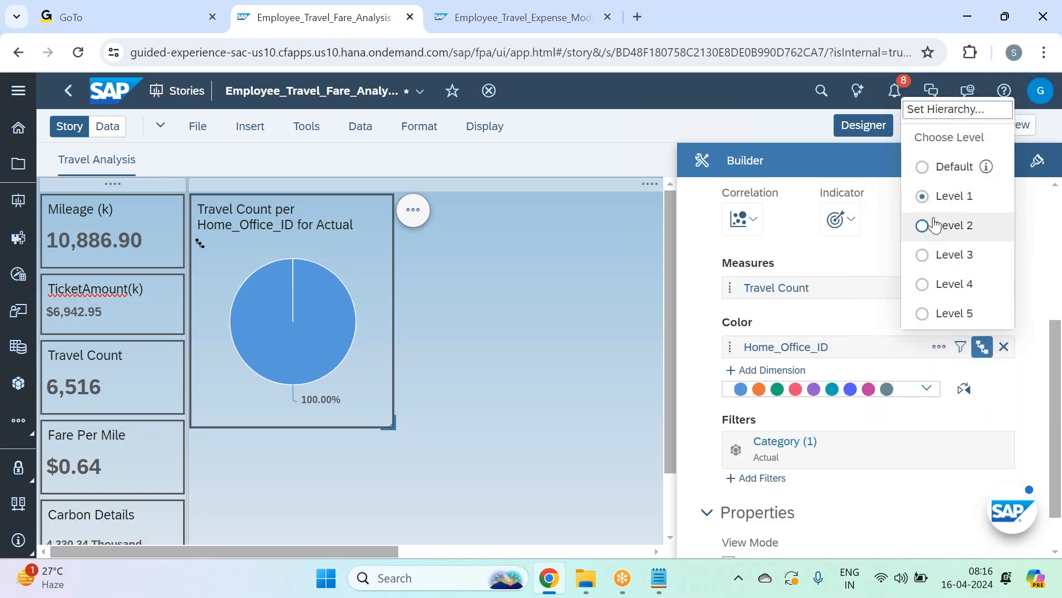
left_click(935, 226)
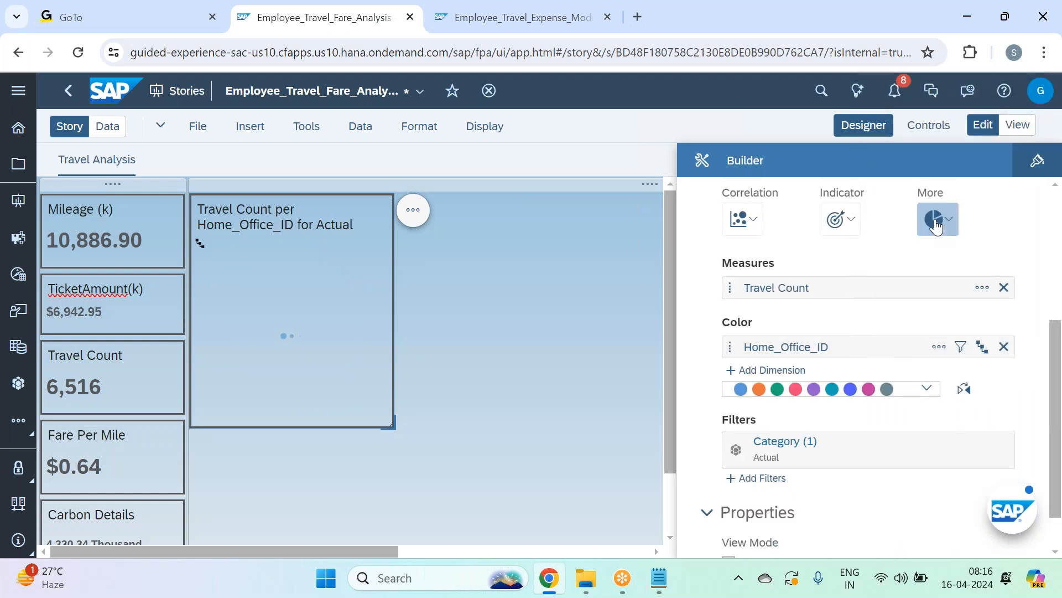
left_click(983, 346)
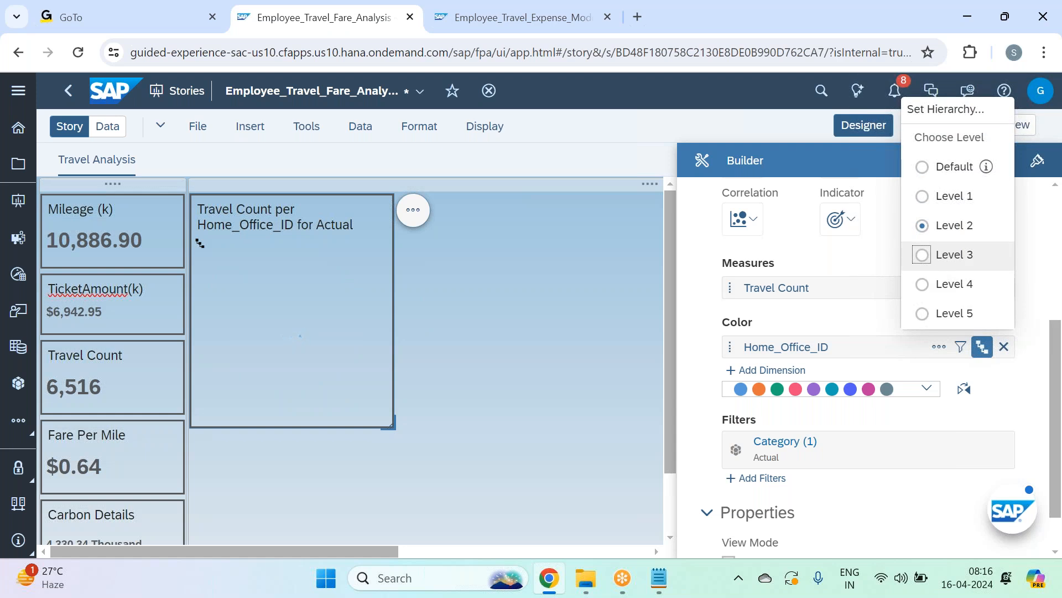
left_click(936, 266)
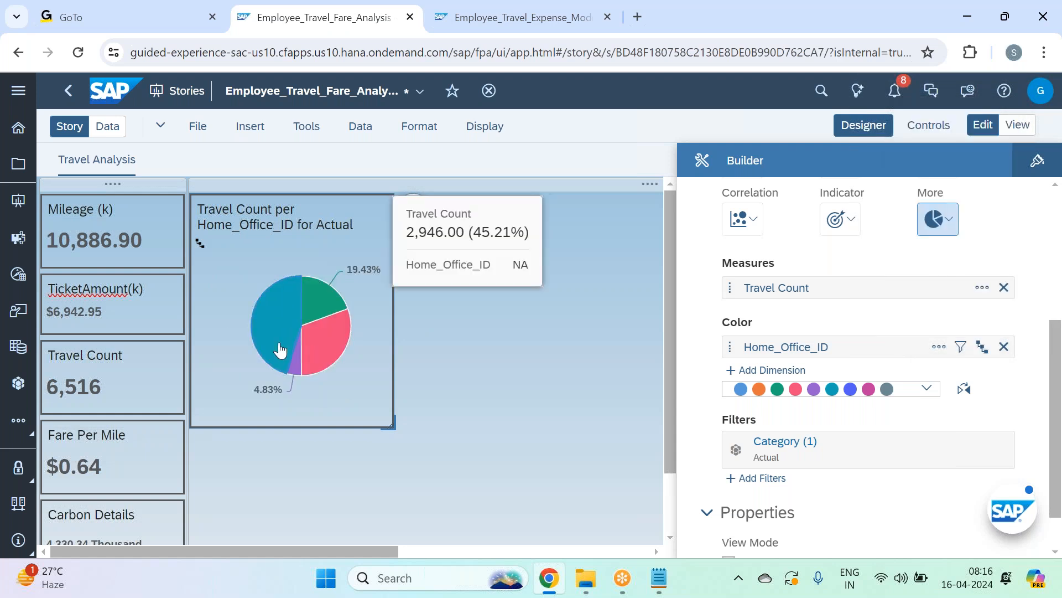
mouse_move(335, 347)
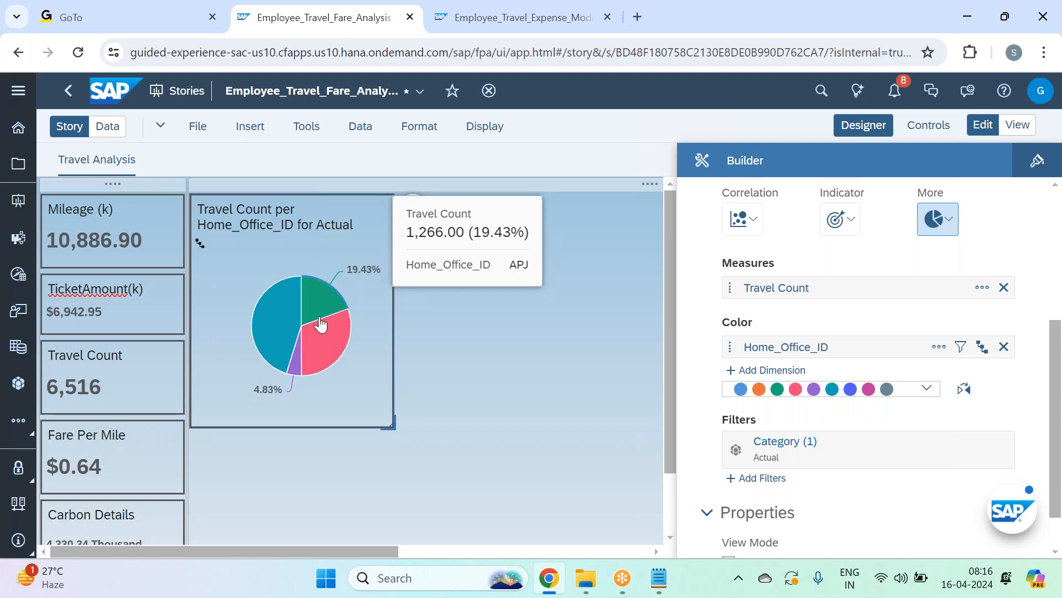
left_click(982, 348)
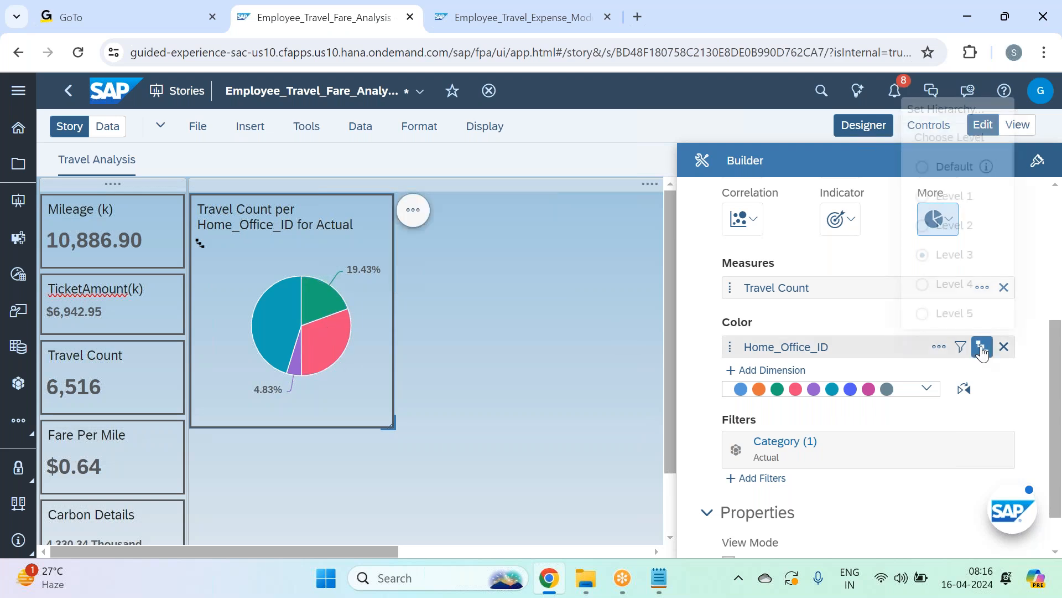
left_click(962, 286)
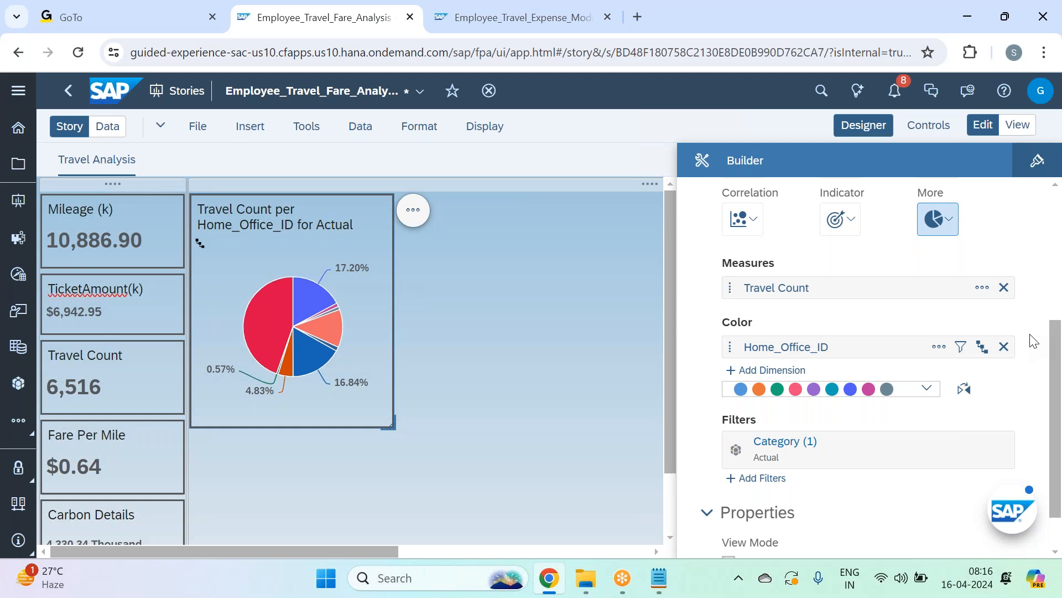
Step: Close the chart's settings and change the pie chart's title to "Travel Count per Country"
left_click(862, 125)
left_click(358, 221)
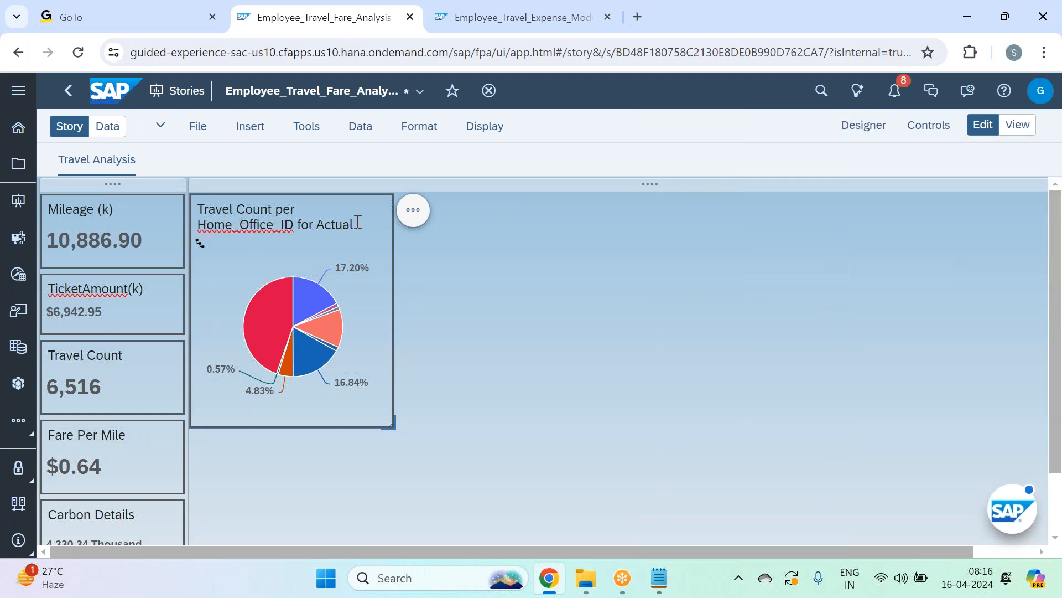
key("BackSpace")
key("BackSpace")
key("BackSpace")
key("BackSpace")
key("BackSpace")
key("BackSpace")
key("BackSpace")
key("BackSpace")
key("BackSpace")
key("BackSpace")
key("BackSpace")
key("BackSpace")
key("BackSpace")
key("BackSpace")
key("BackSpace")
key("BackSpace")
key("BackSpace")
key("BackSpace")
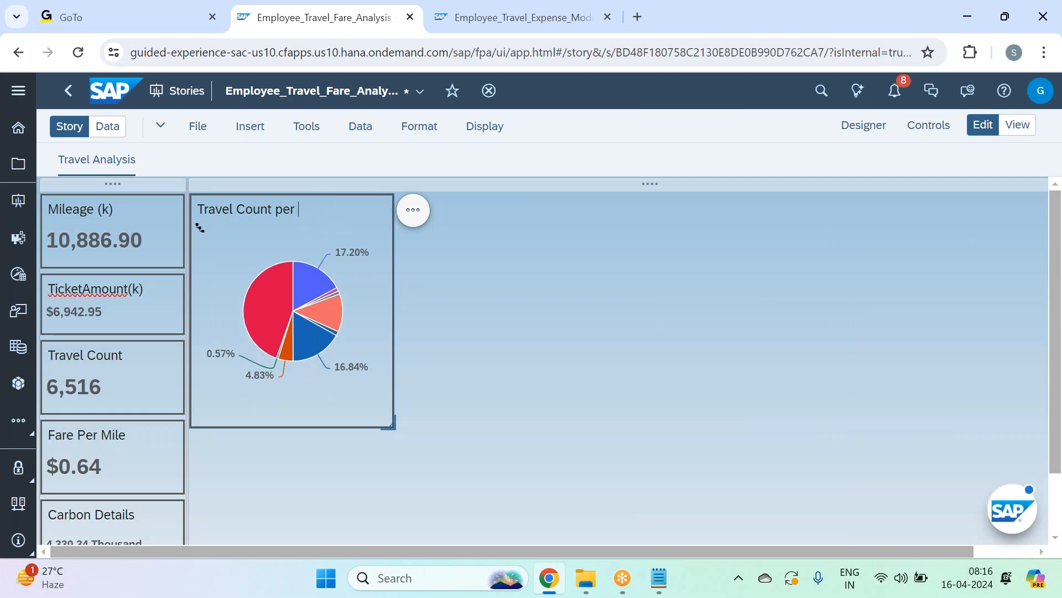
type("Country")
left_click(492, 290)
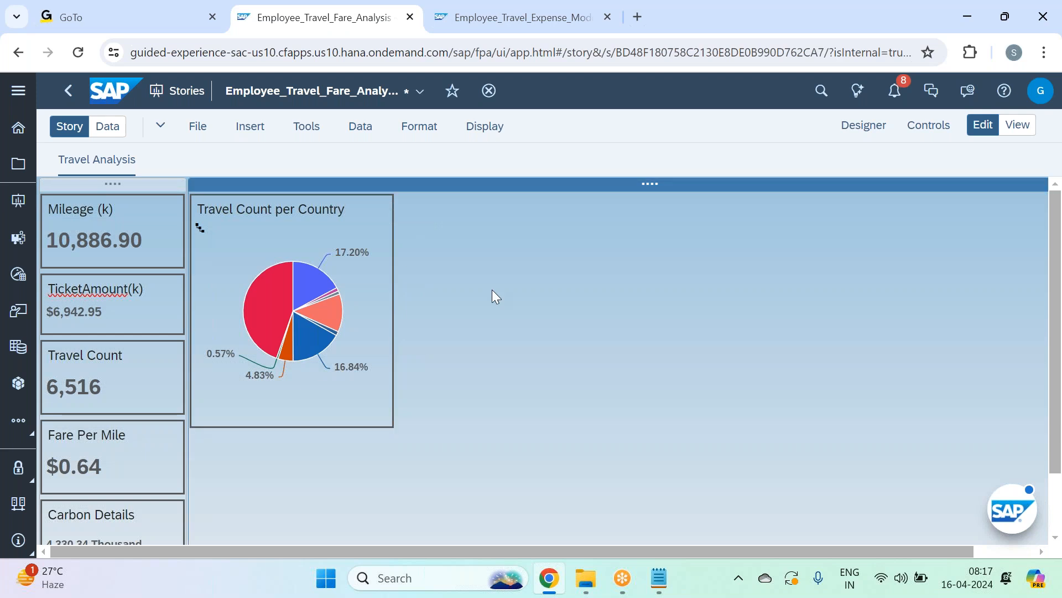
Step: Reduce the height of the Travel Count per Country chart slightly
scroll(377, 359, "down", 2)
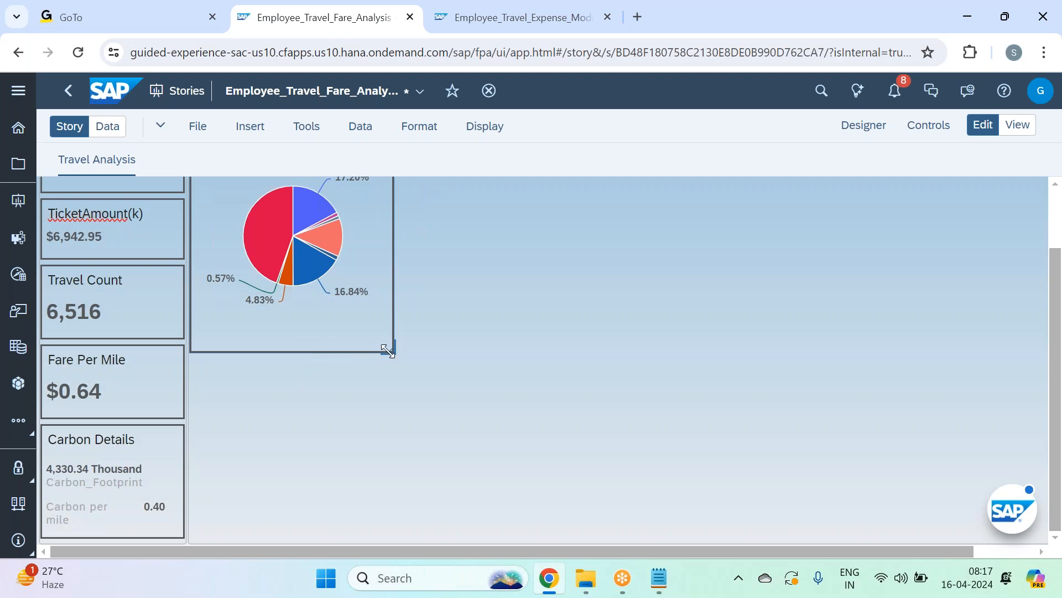
left_click_drag(387, 345, 389, 336)
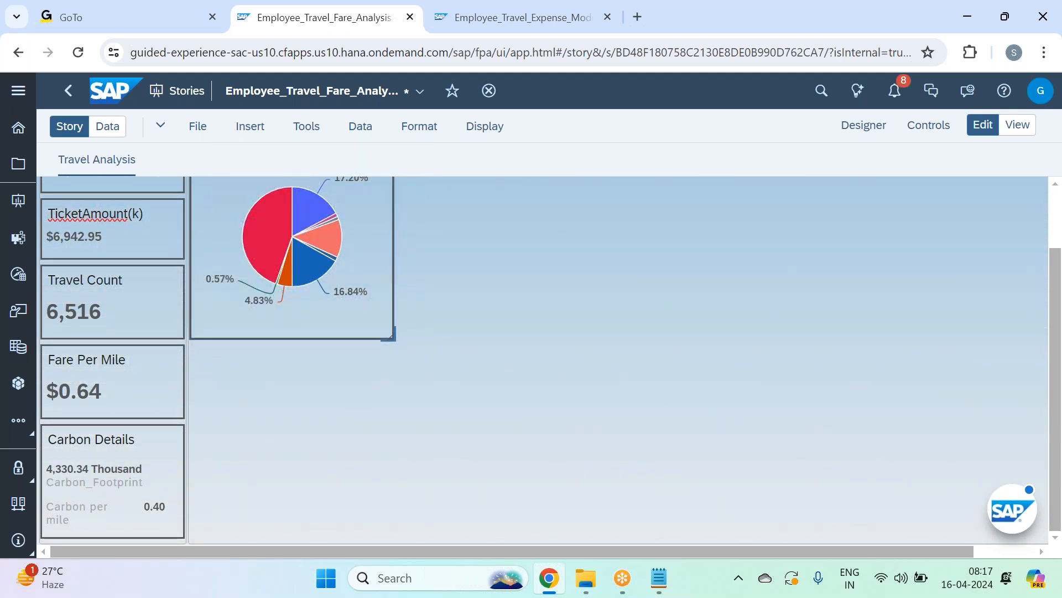
scroll(389, 336, "up", 2)
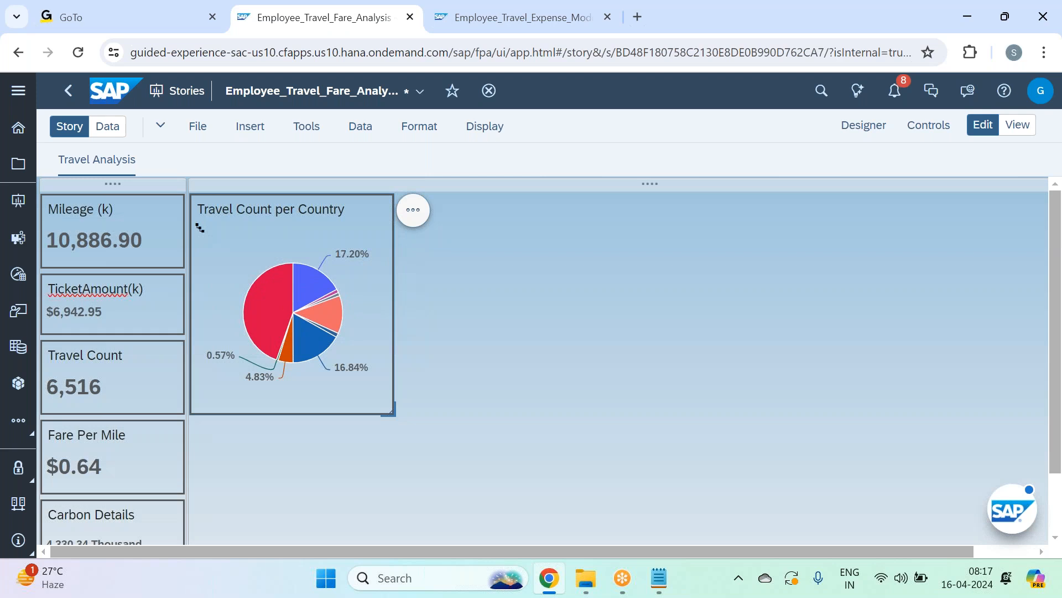
Step: Save the Employee_Travel_Fare_Analysis story
mouse_move(274, 303)
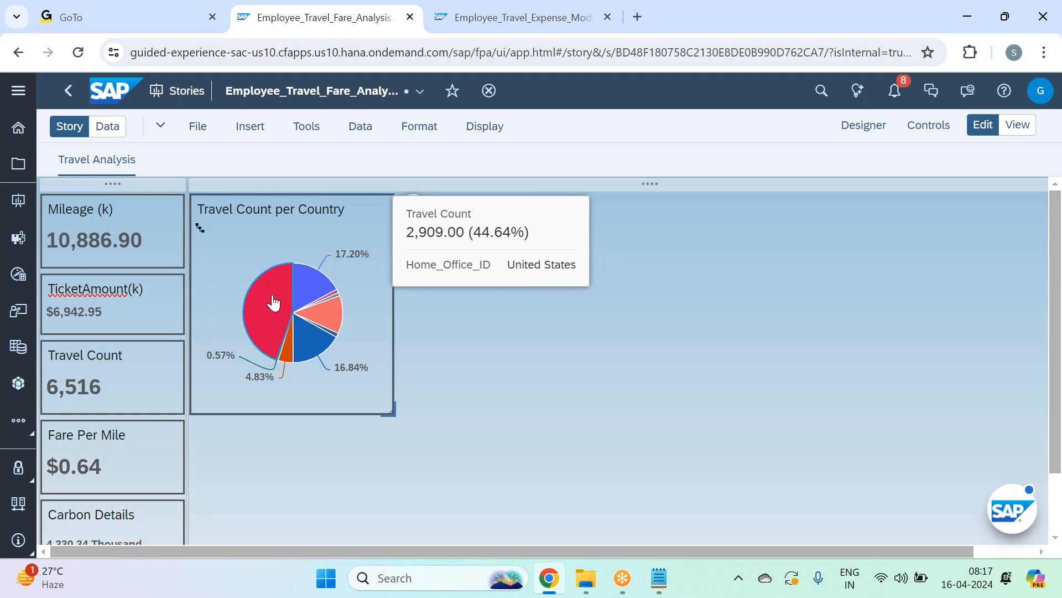
mouse_move(318, 297)
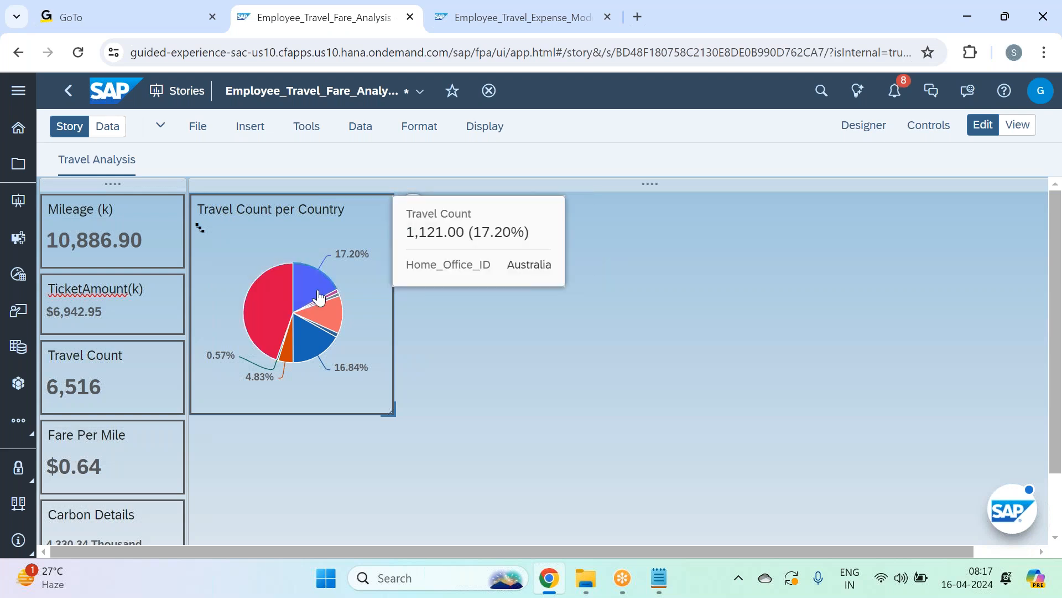
mouse_move(308, 336)
mouse_move(324, 317)
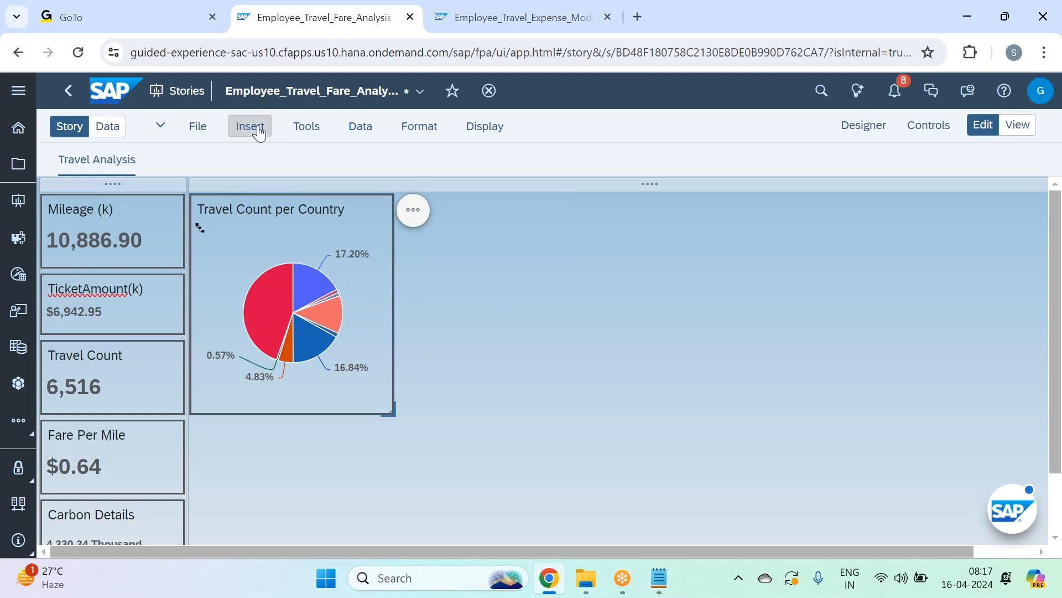
left_click(197, 129)
mouse_move(228, 175)
left_click(366, 176)
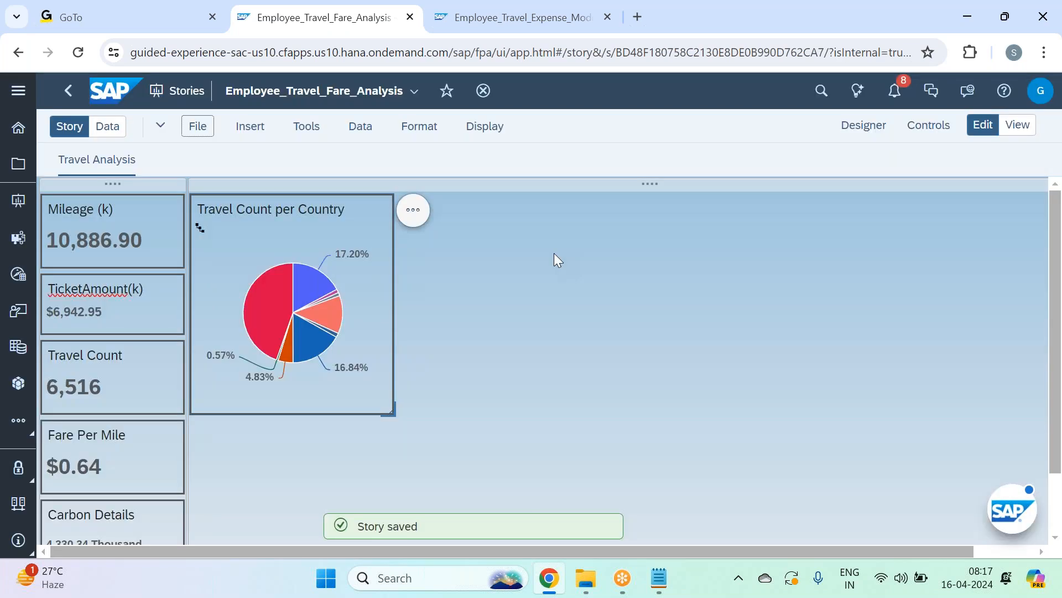
Step: Check the requirements for widget 2 in the Notepad notes and return to the story in the browser
left_click(660, 578)
scroll(355, 404, "down", 1)
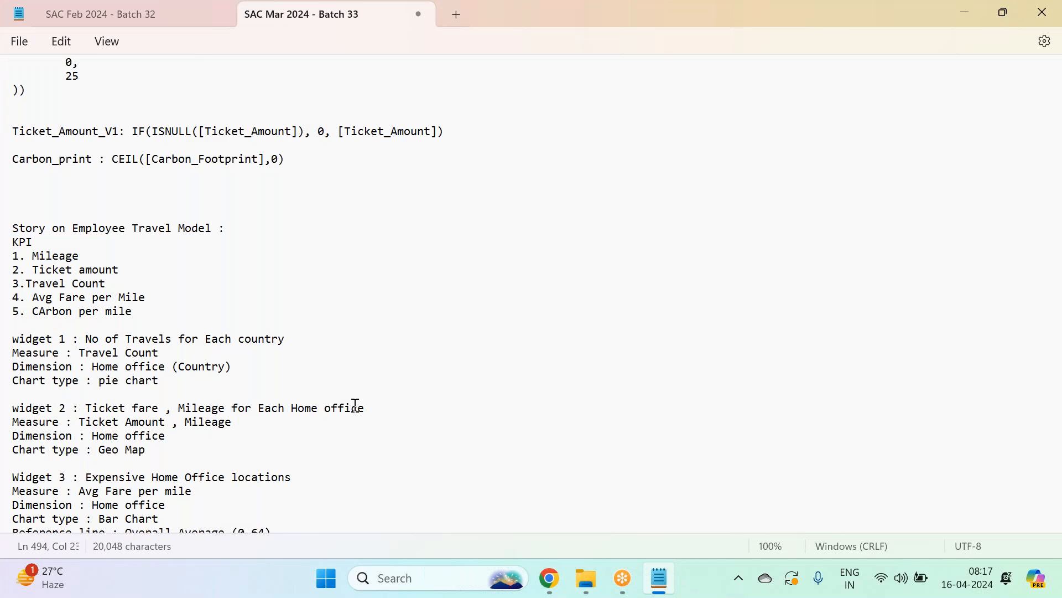
key("alt+Tab")
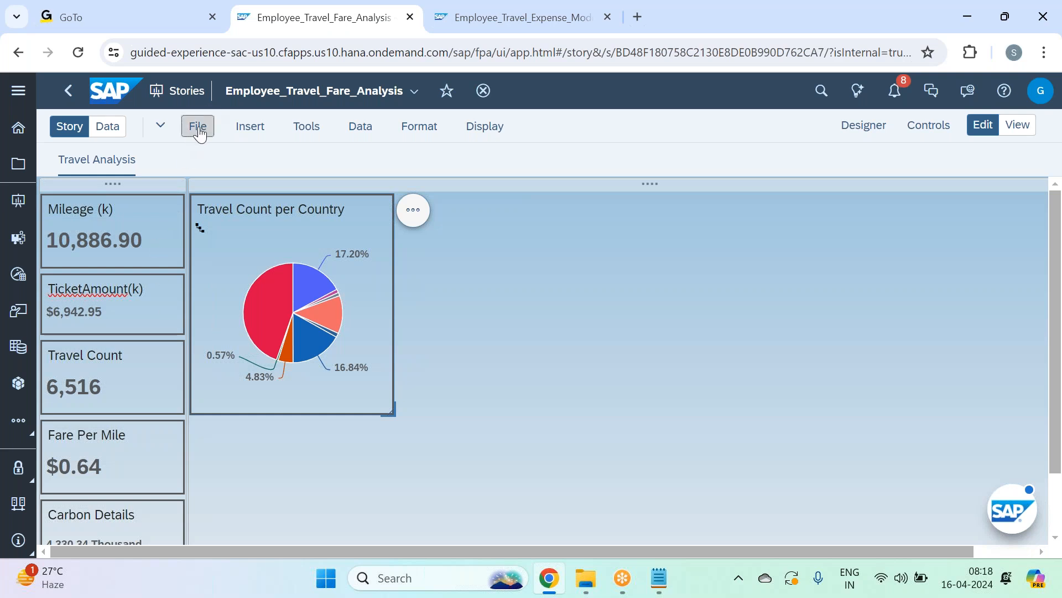
Step: Insert a Geo Map widget beside the pie chart and show its map layer settings
left_click(250, 126)
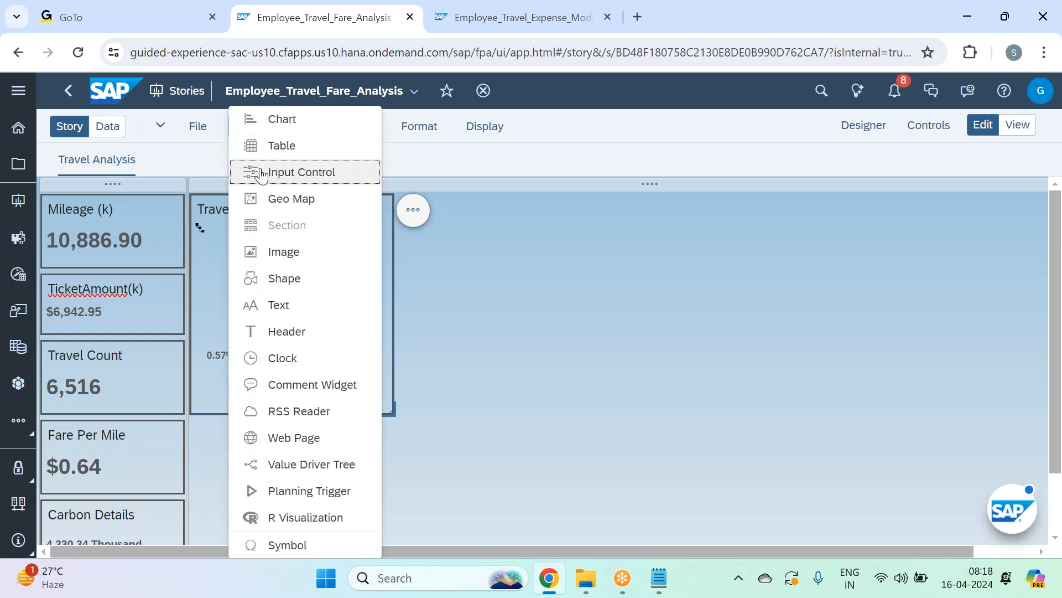
left_click(301, 200)
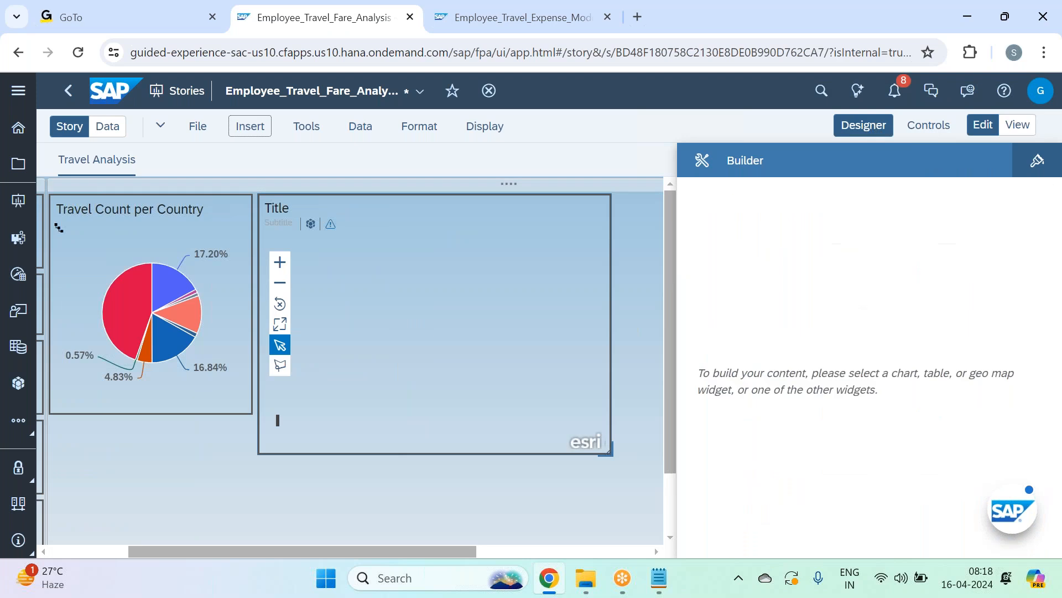
left_click(864, 126)
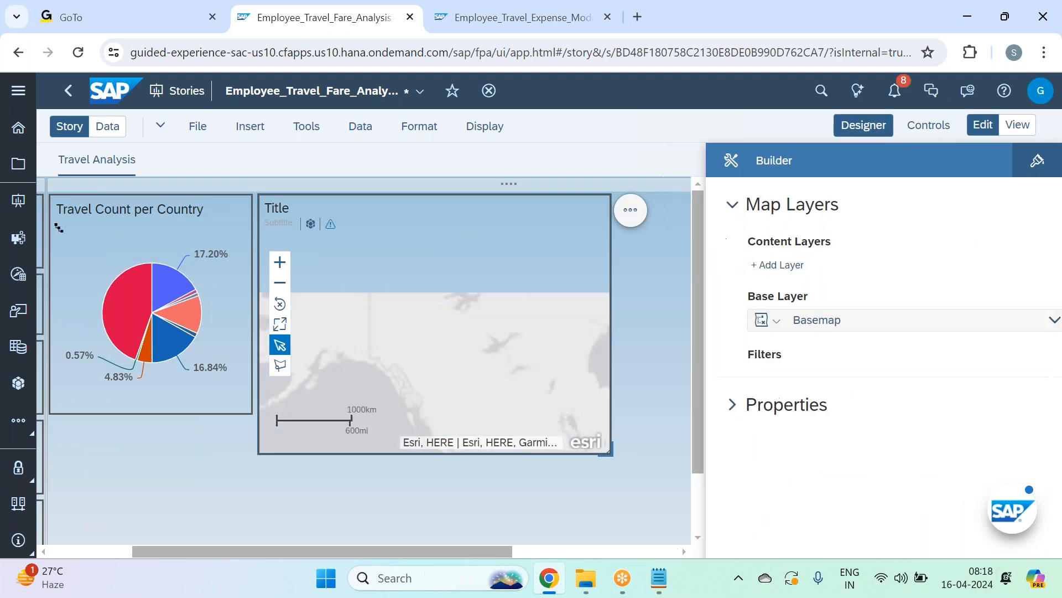
Step: Resize the geo map wider and down to the pie chart's height, and set its base layer to Dark Gray
left_click_drag(681, 449, 759, 411)
left_click_drag(715, 547, 654, 553)
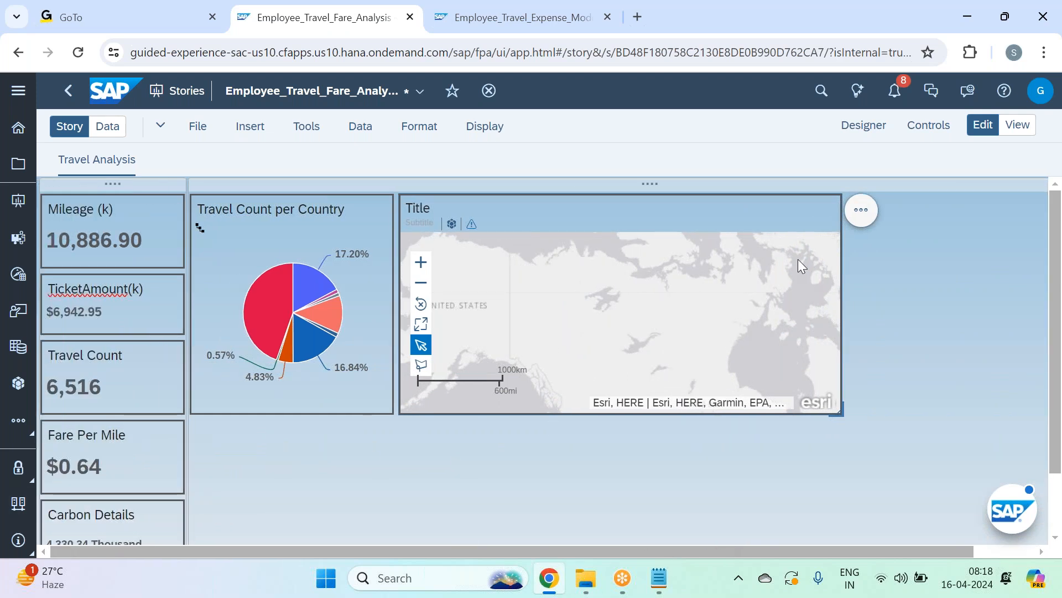
left_click(884, 129)
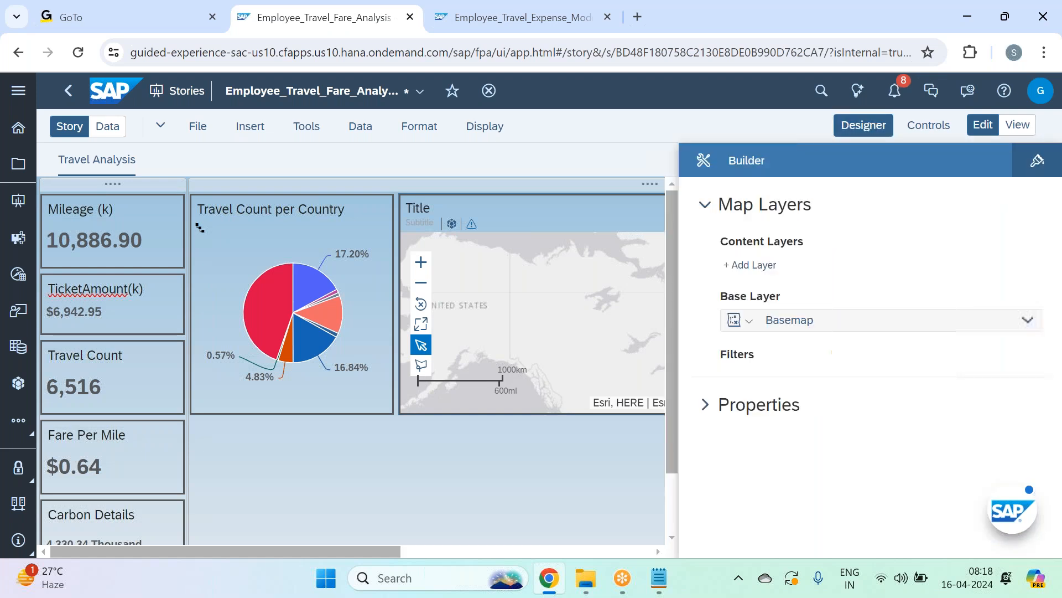
left_click(754, 323)
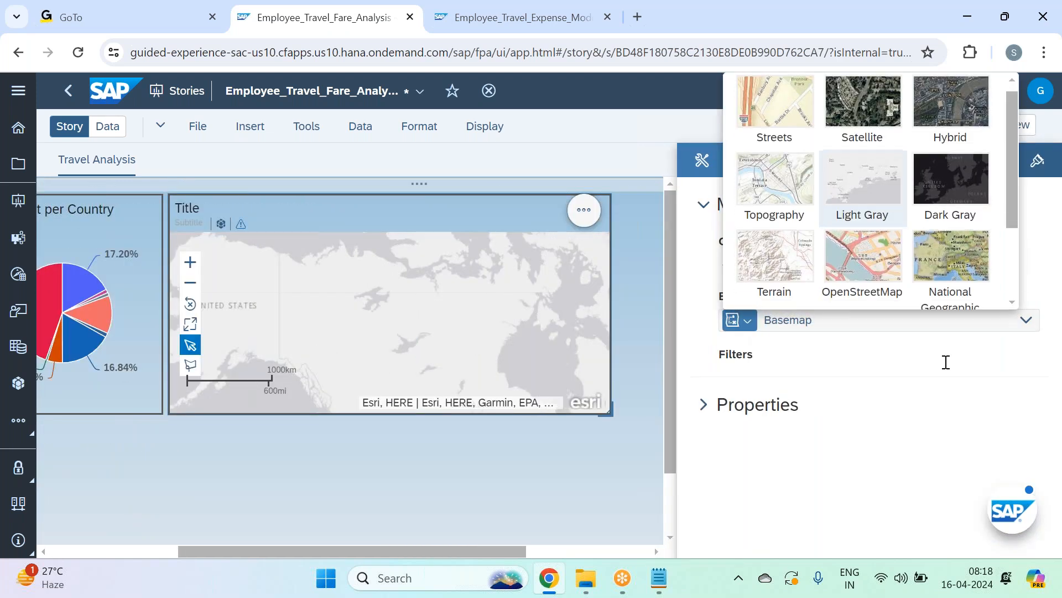
left_click(950, 164)
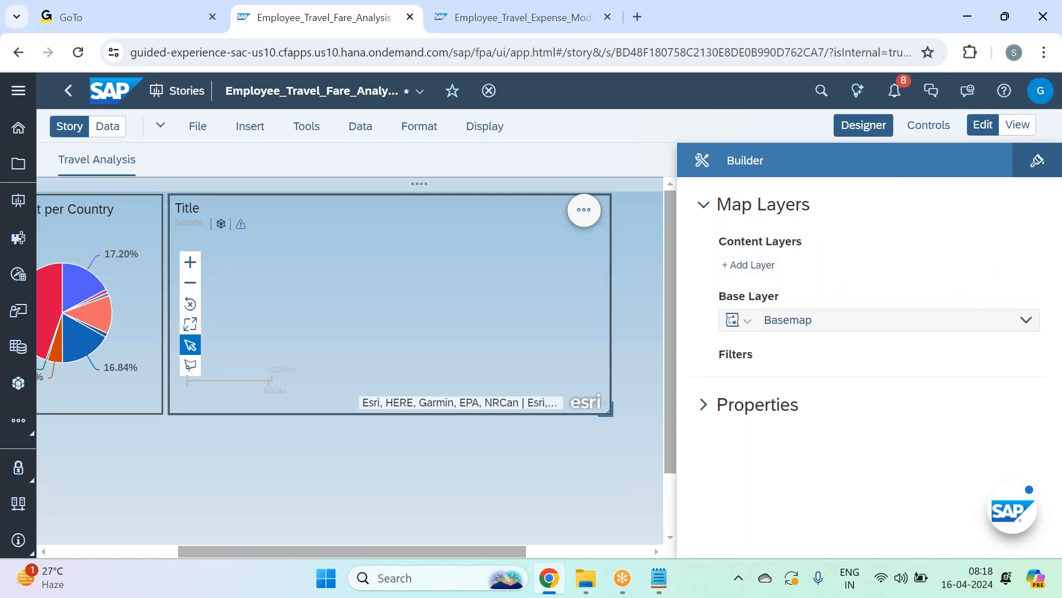
Step: Add a bubble layer to the map with Geo_HomeOffice as location dimension and Mileage as bubble color
left_click(748, 265)
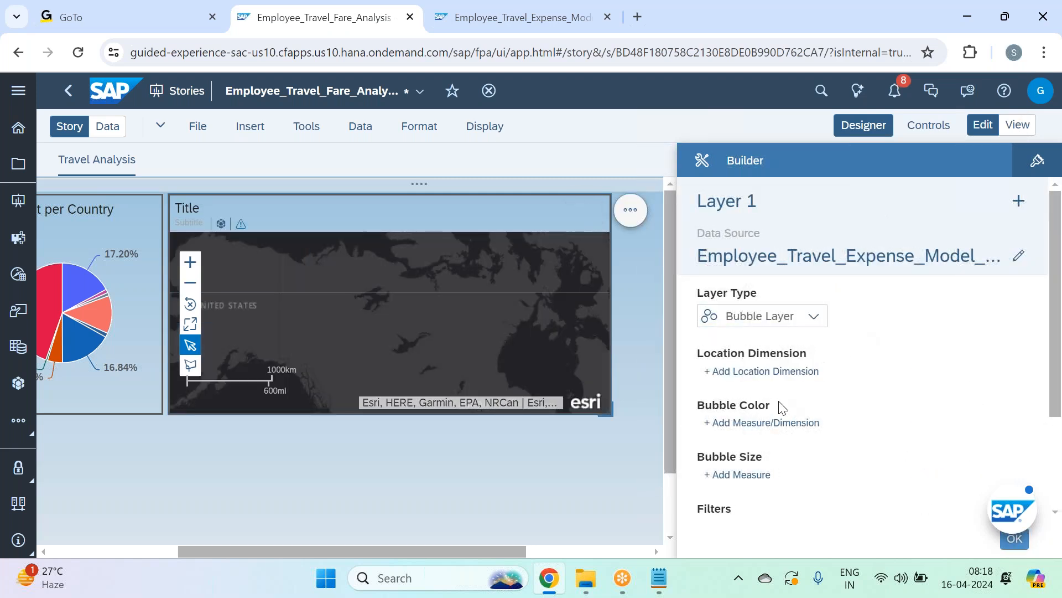
left_click(772, 373)
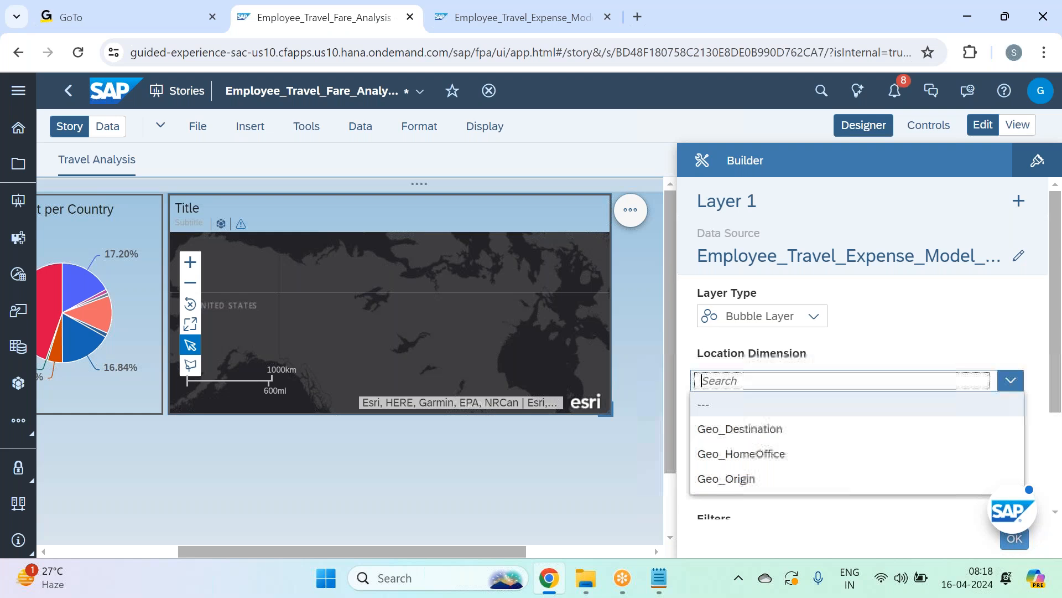
left_click(886, 454)
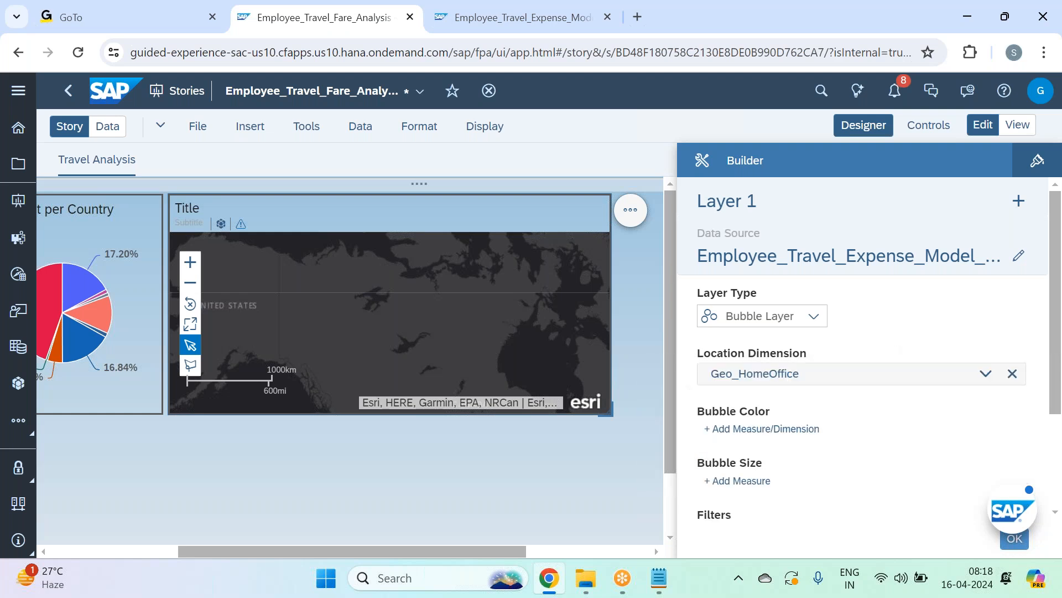
left_click(804, 432)
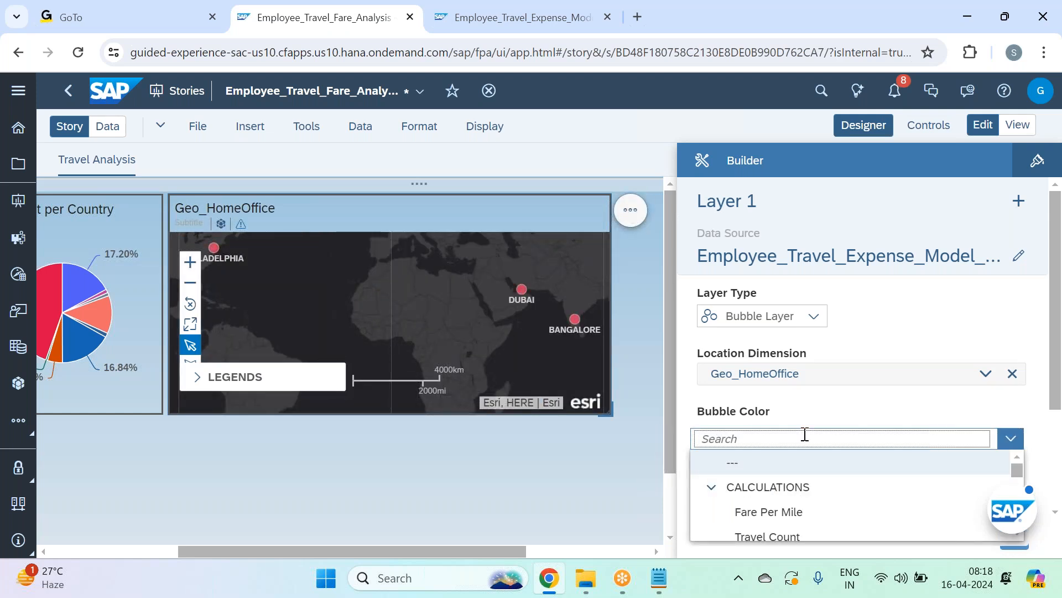
type("mile")
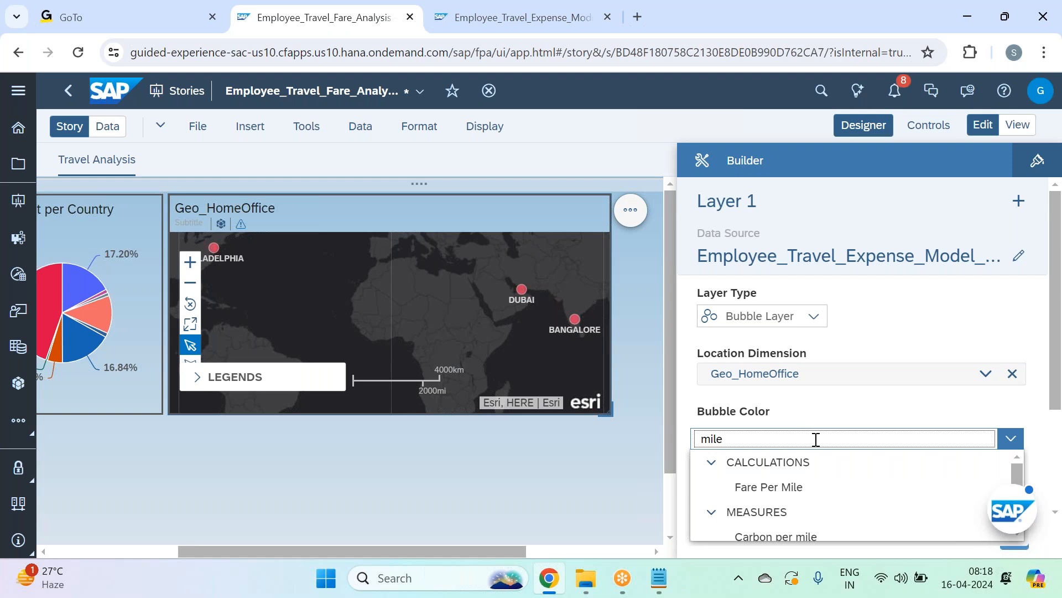
scroll(819, 526, "down", 1)
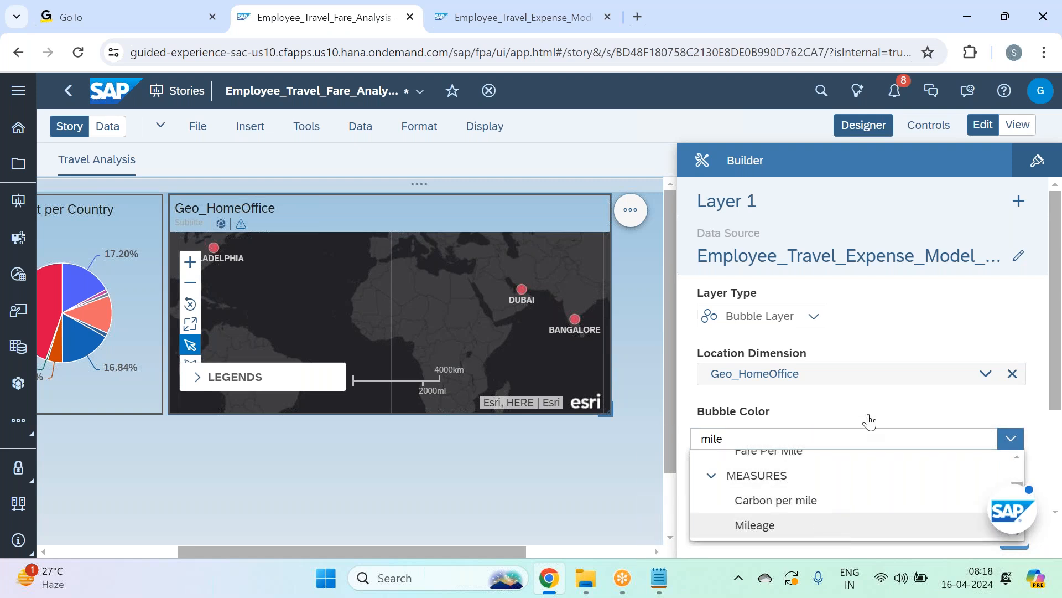
key("Return")
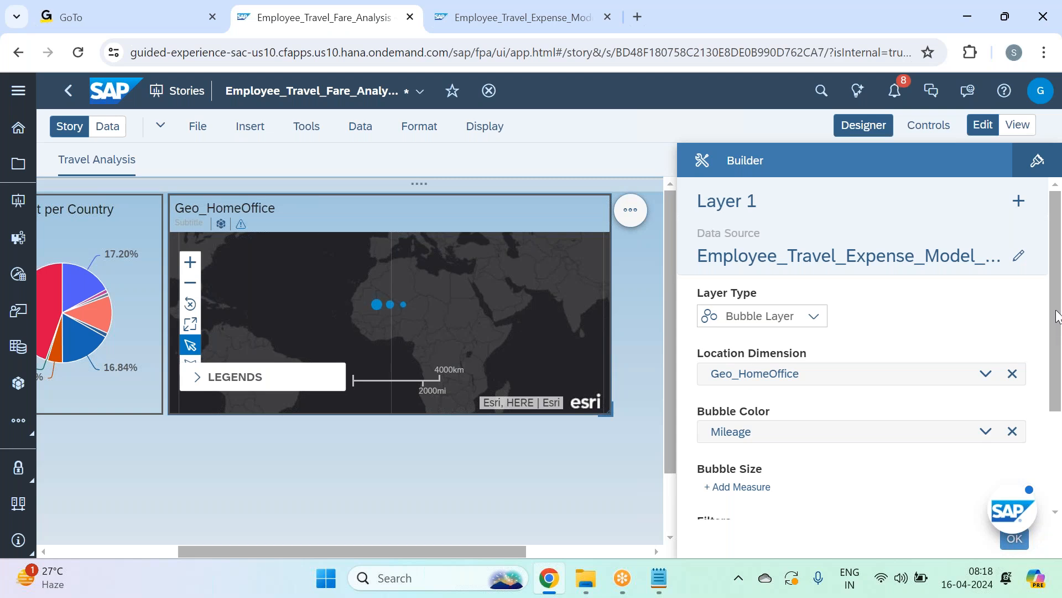
Step: Start a new Standard color palette with 5 swatches for the Mileage bubble color
scroll(1057, 344, "down", 3)
left_click(986, 285)
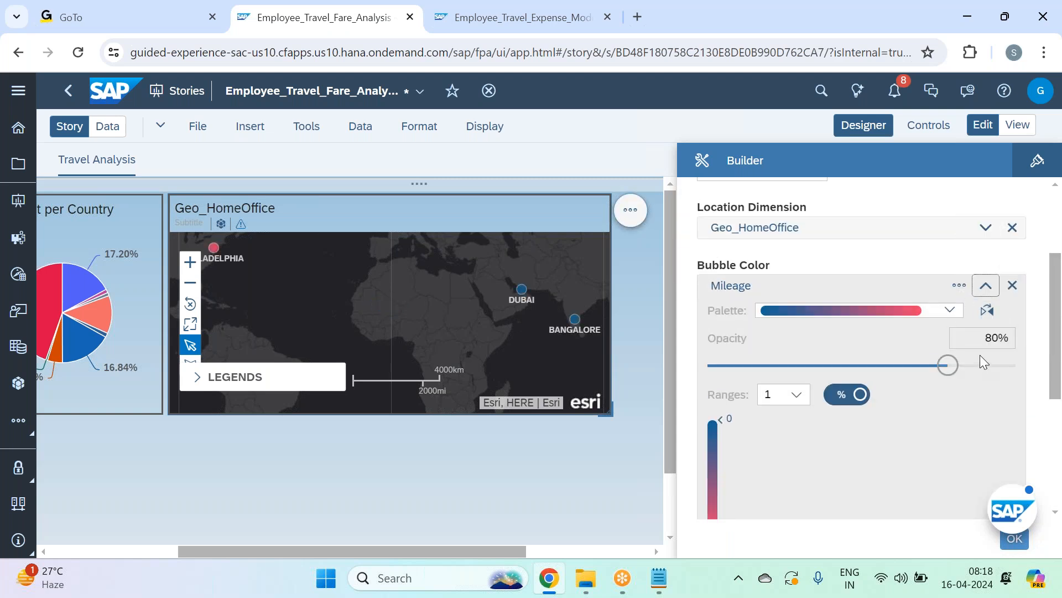
left_click(950, 310)
scroll(937, 494, "down", 5)
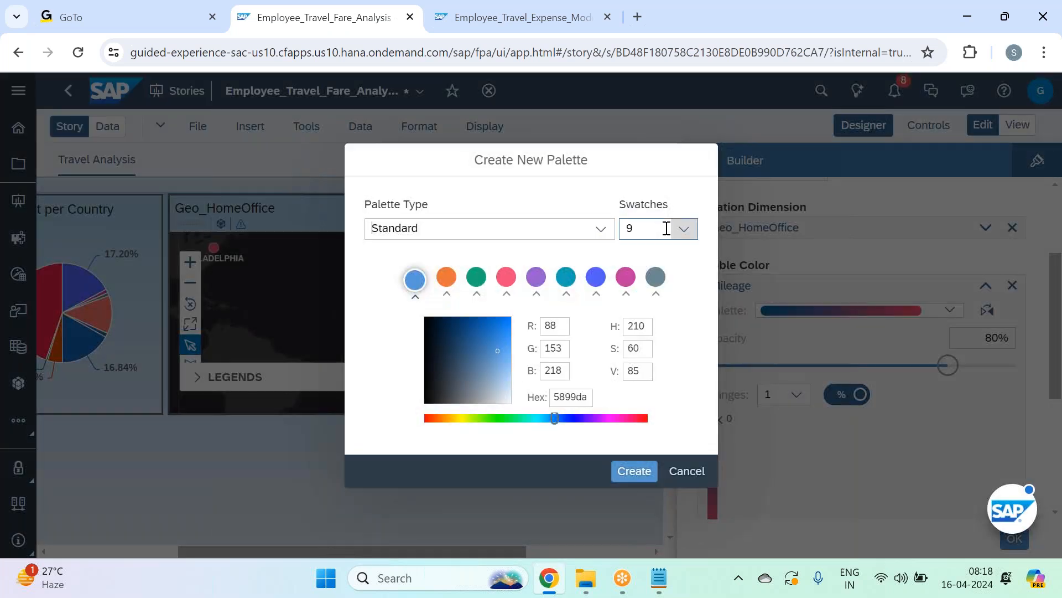
left_click(681, 228)
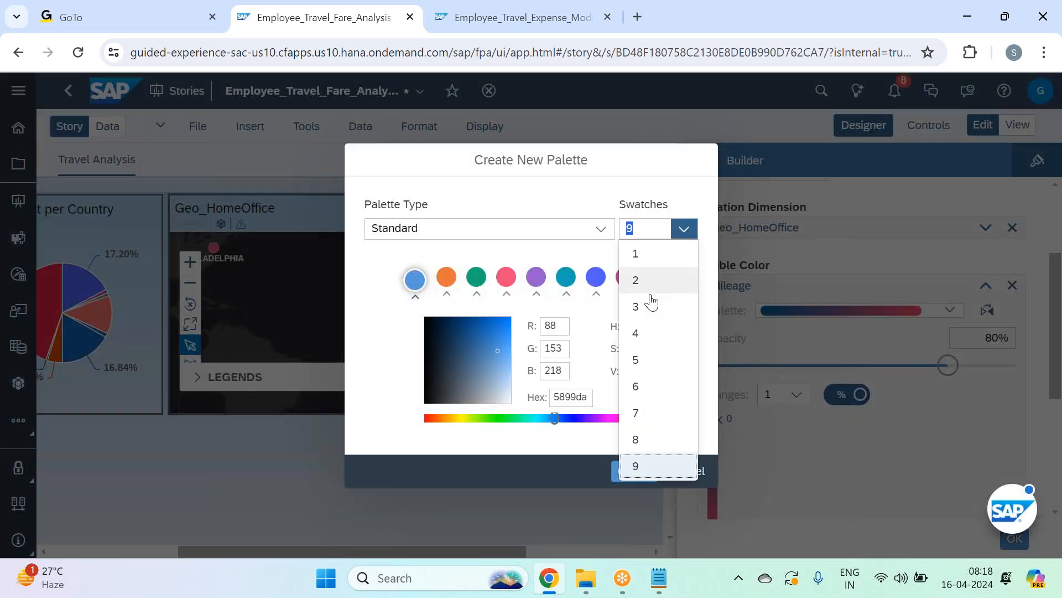
left_click(654, 359)
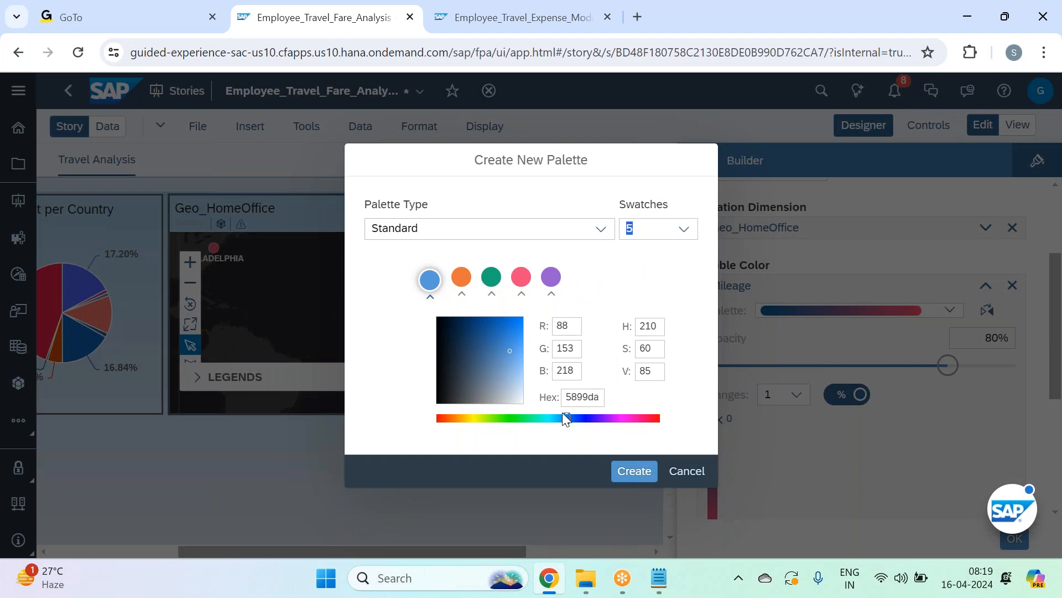
Step: Color the palette's first swatch dark red (962f18) and the second swatch light orange
left_click_drag(568, 420, 443, 420)
left_click(487, 331)
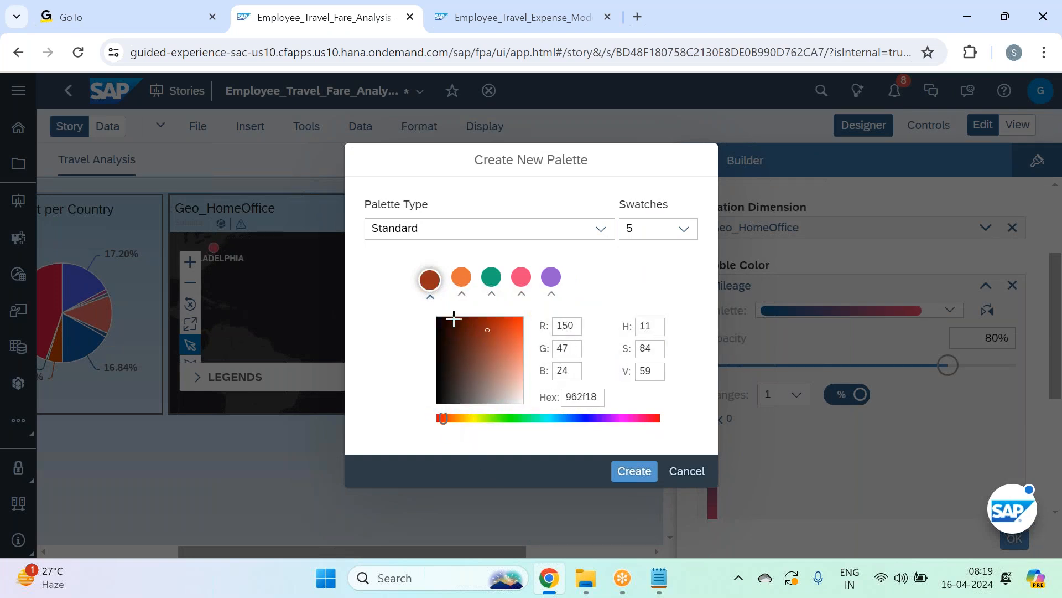
left_click(460, 279)
left_click_drag(450, 419, 459, 419)
left_click(489, 333)
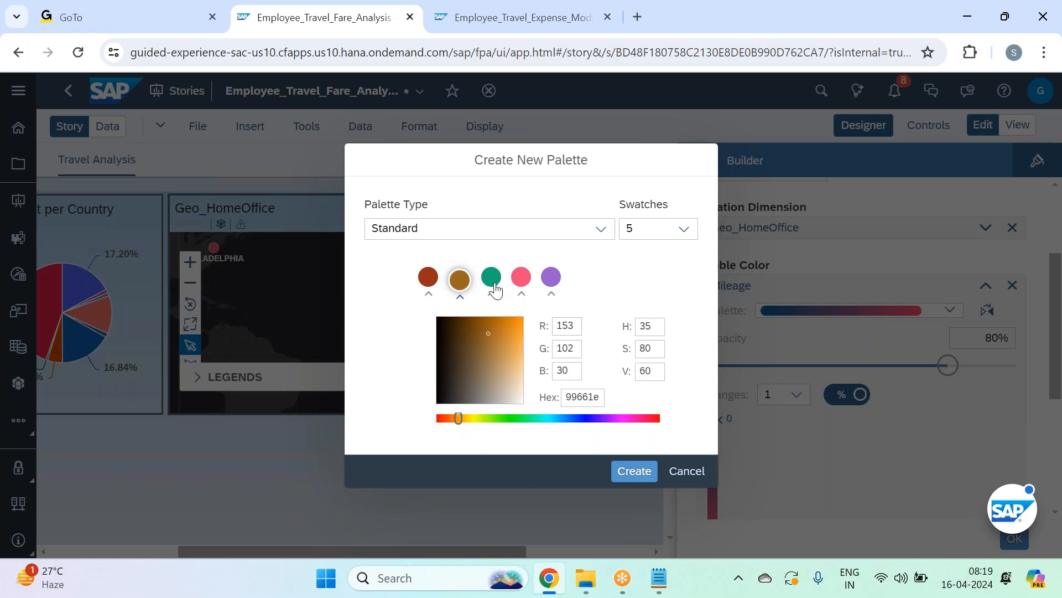
left_click(511, 339)
Step: Color the third swatch blue and the fourth swatch green, and create the palette
left_click(491, 278)
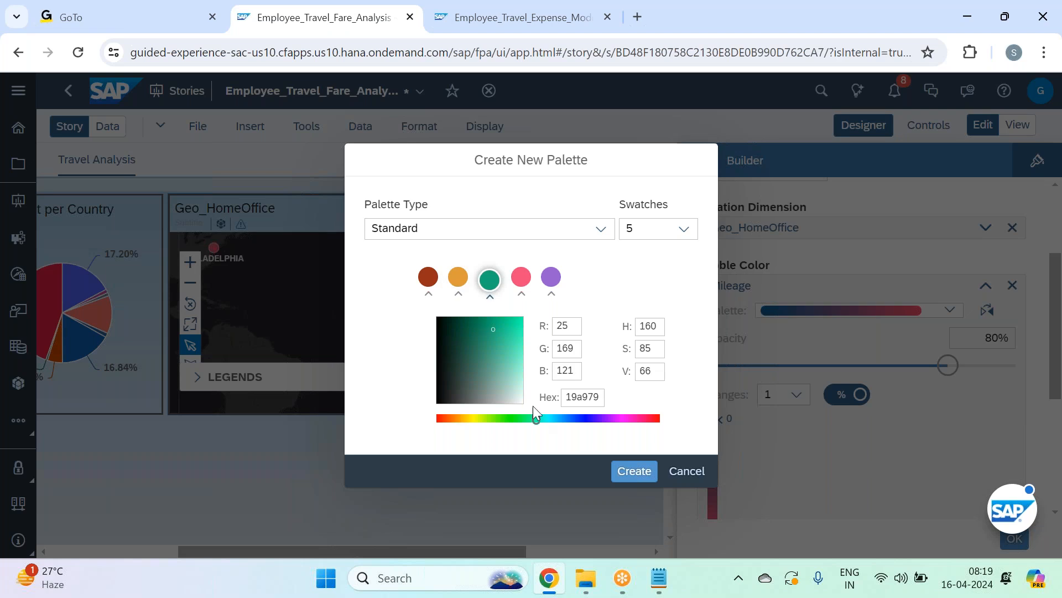
left_click_drag(535, 419, 561, 419)
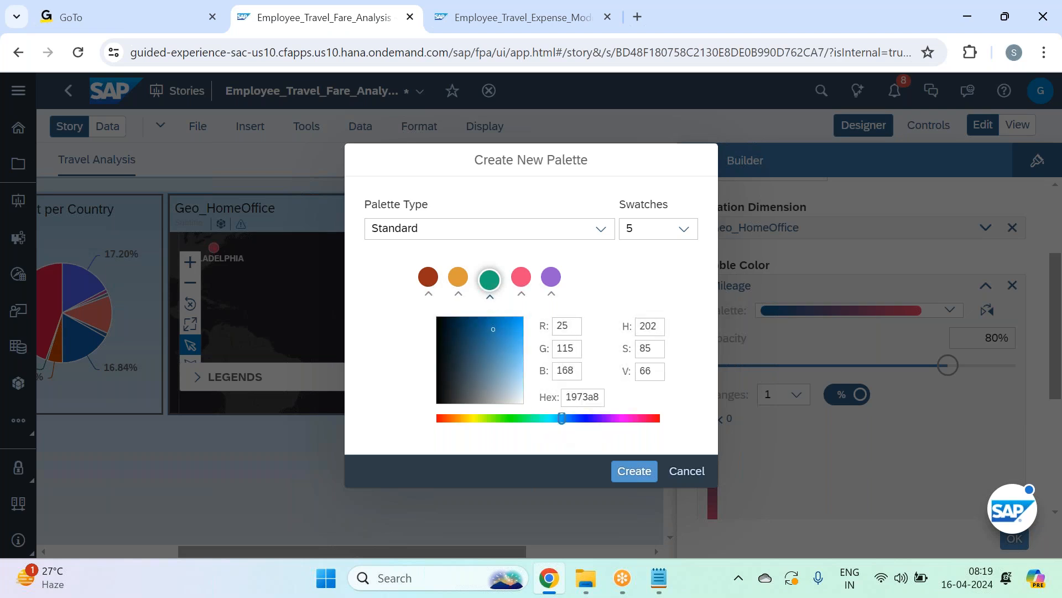
left_click(500, 356)
left_click(519, 278)
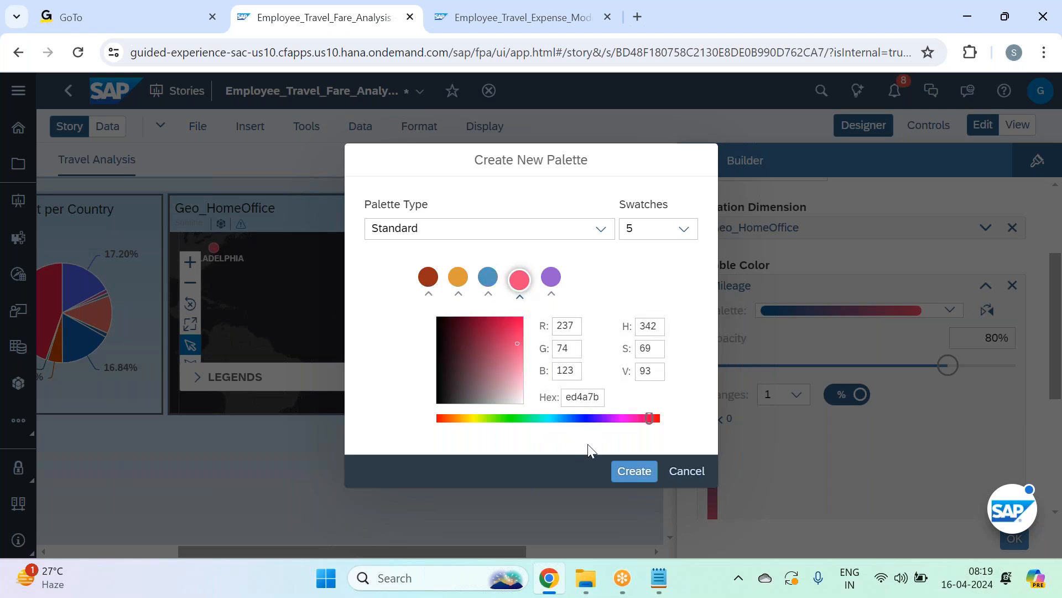
left_click_drag(649, 419, 500, 423)
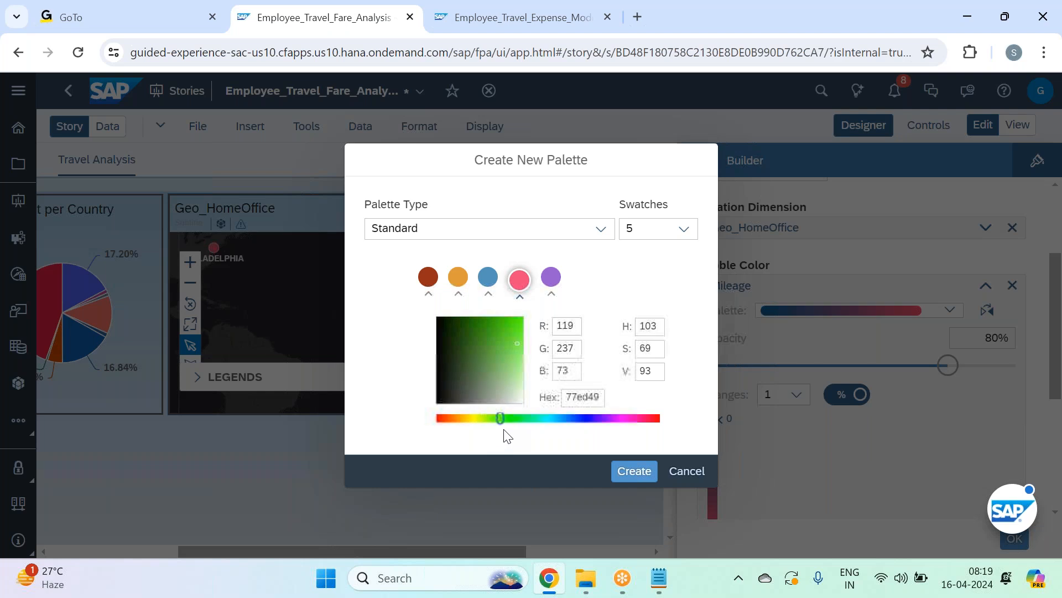
left_click(495, 336)
left_click(637, 472)
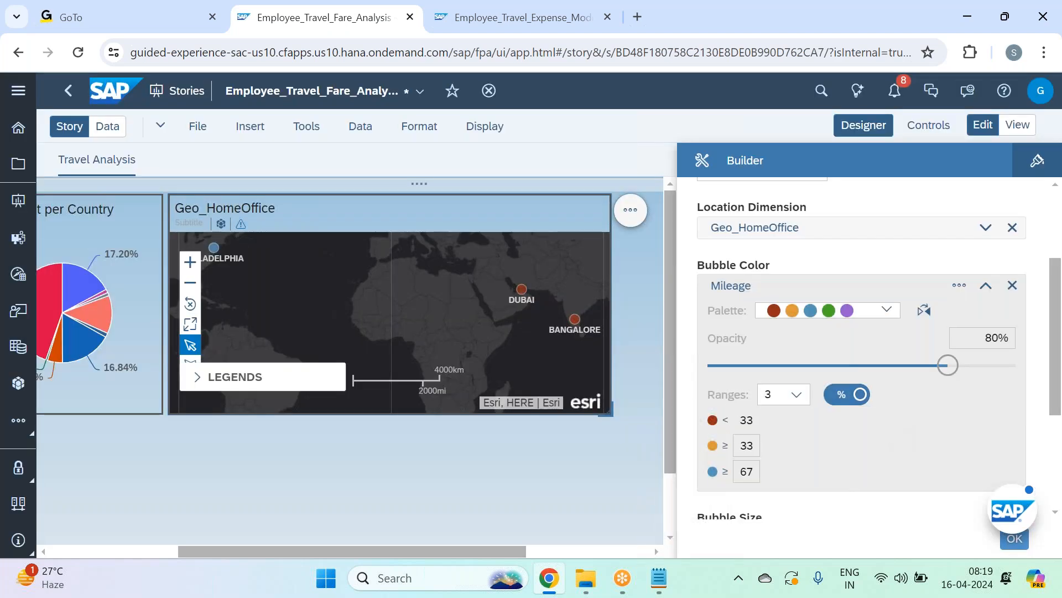
Step: Divide the Mileage bubble color into 4 ranges defined by absolute numbers instead of percentages
left_click(796, 394)
left_click(775, 472)
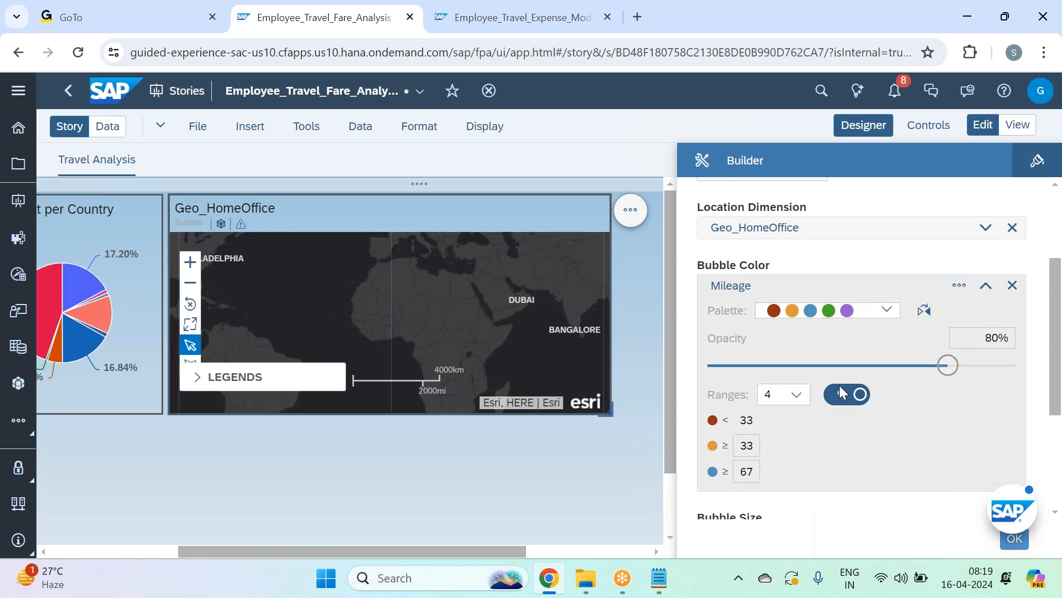
left_click(841, 394)
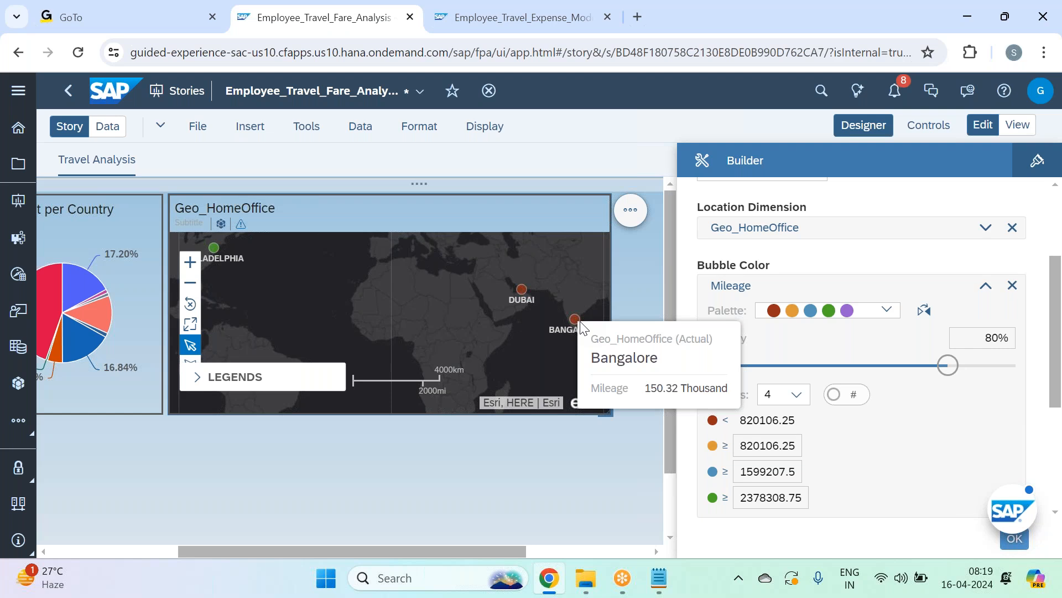
Step: Set the Mileage range thresholds to 500000 for orange, 1500000 for blue and 2500000 for green
left_click(782, 449)
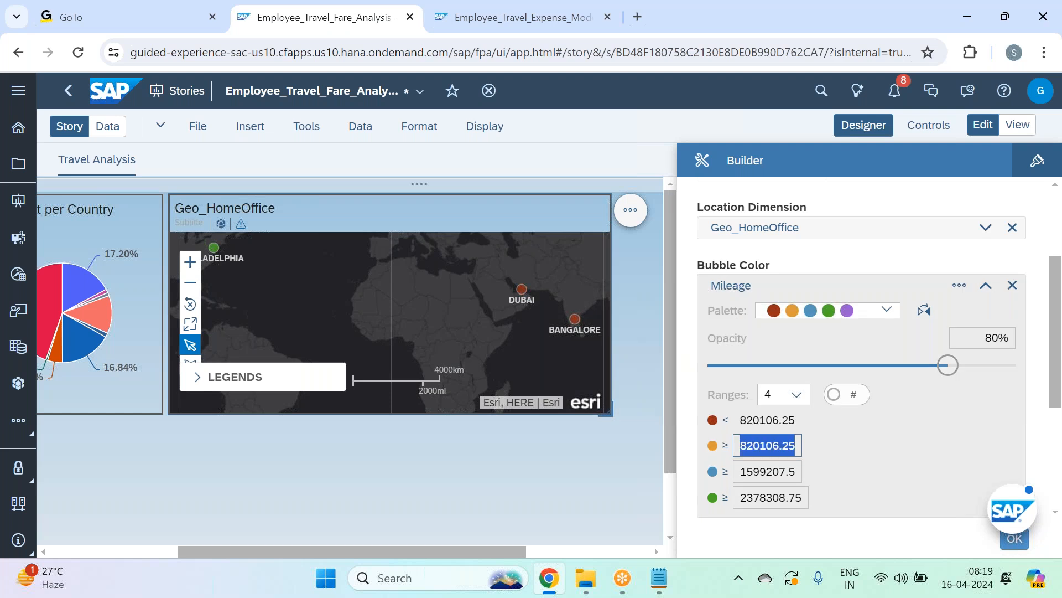
type("5")
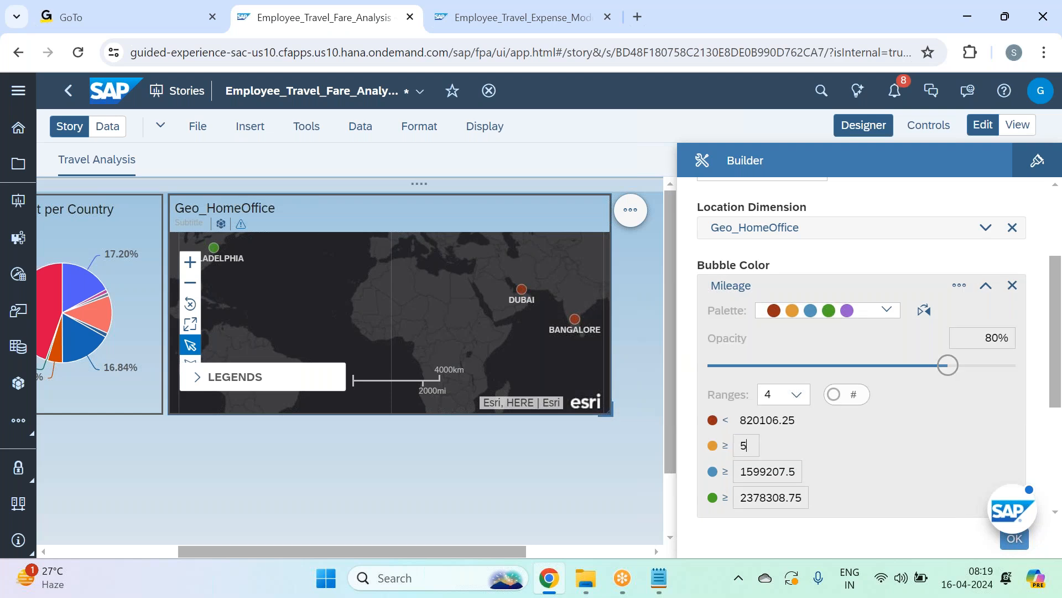
type("00000")
left_click(788, 479)
scroll(837, 468, "down", 2)
type("1")
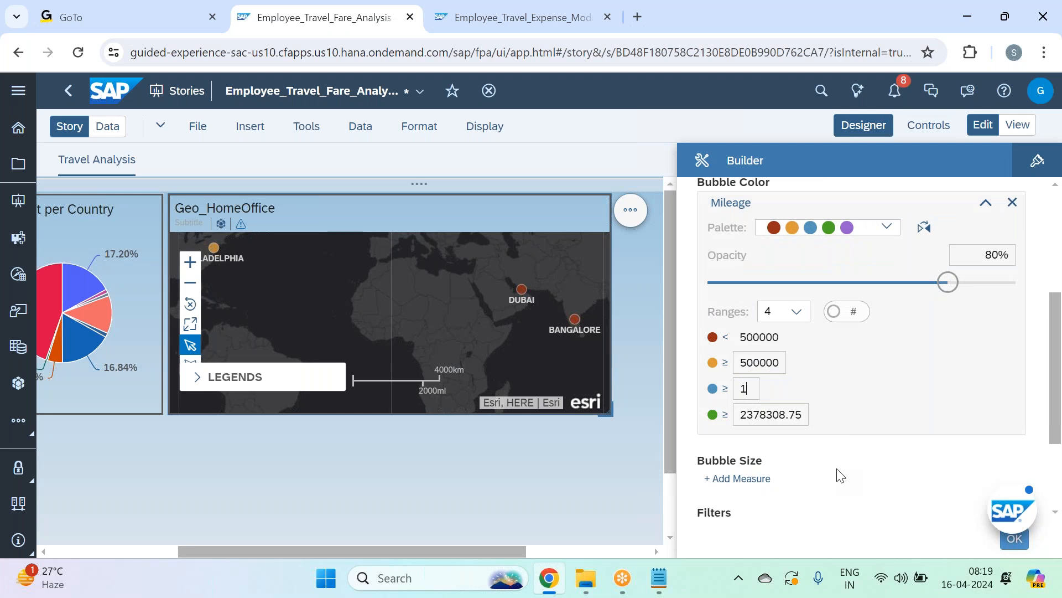
type("500000")
left_click(788, 419)
type("250000")
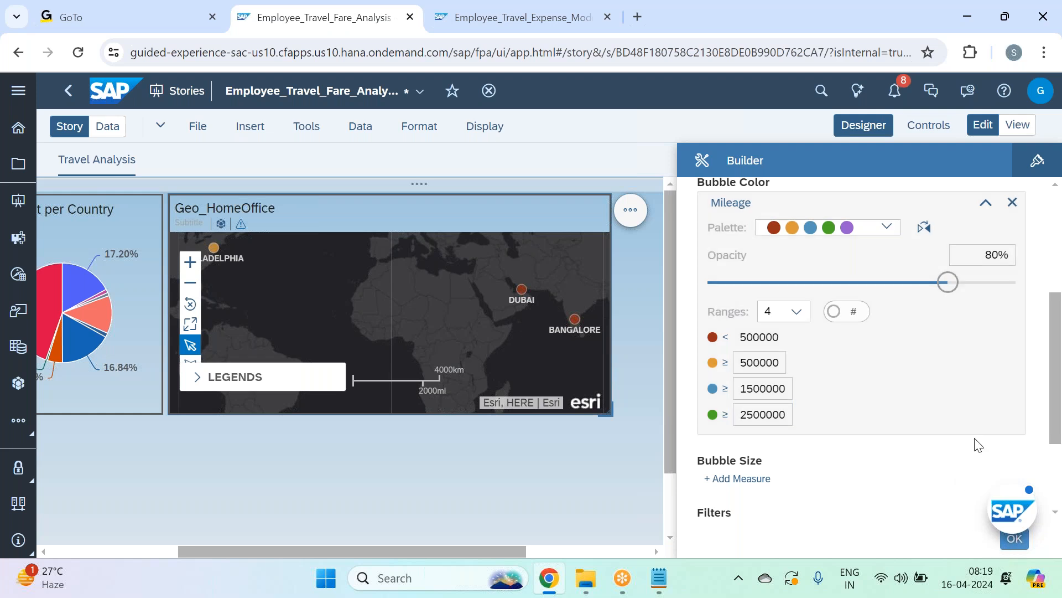
Step: Collapse the Mileage color settings and assign Ticket_Amount as the map layer's bubble size measure
left_click_drag(430, 330, 667, 336)
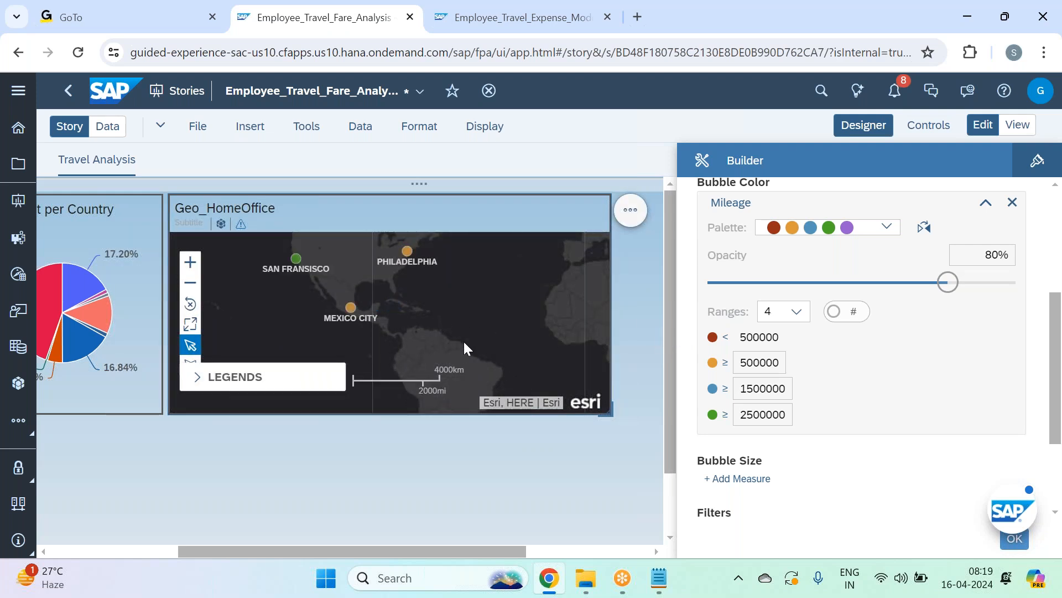
left_click_drag(437, 323, 360, 360)
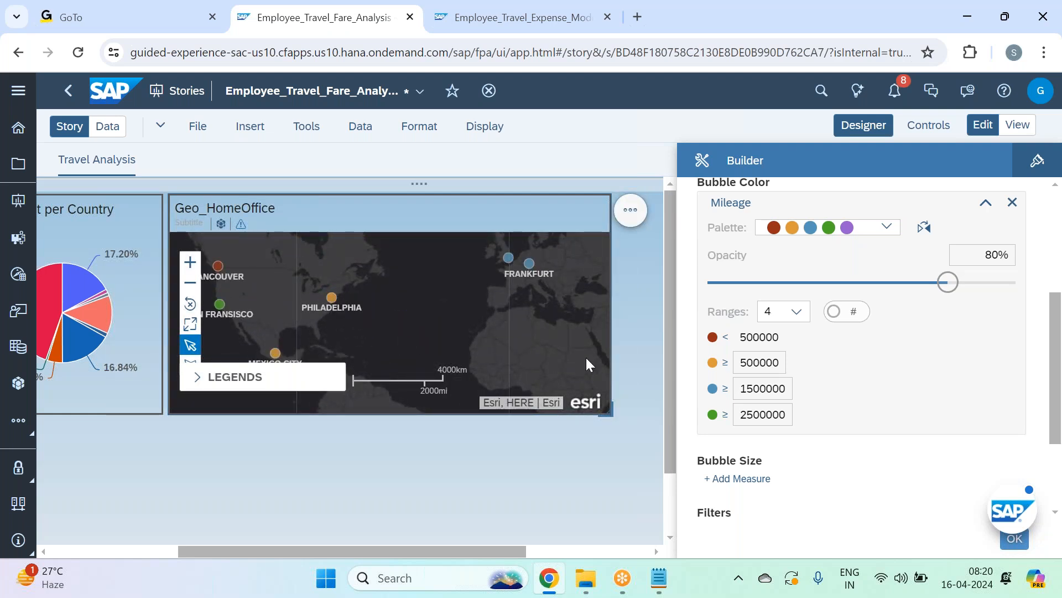
left_click(985, 203)
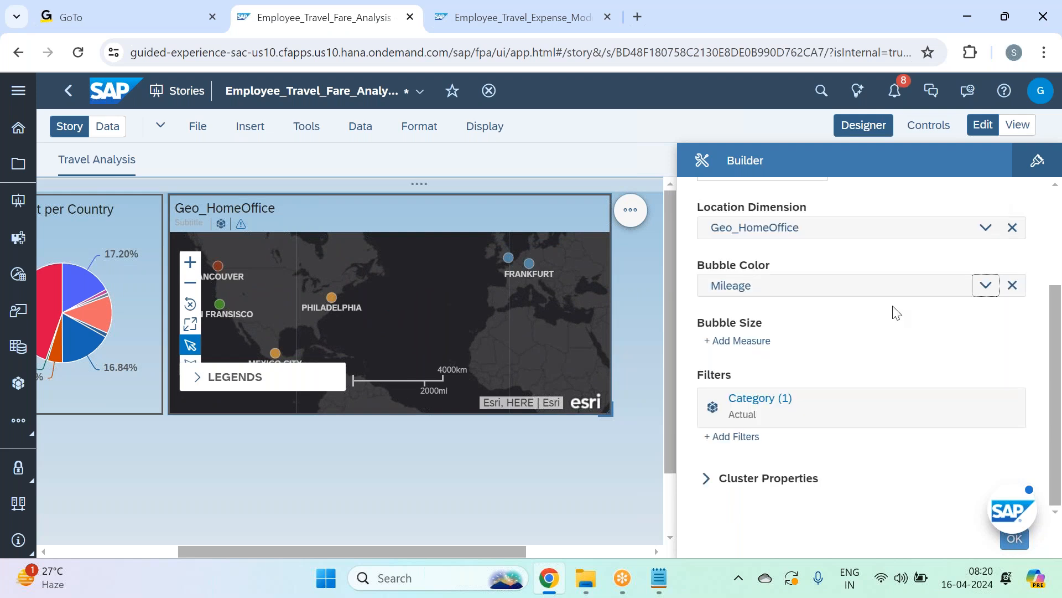
left_click(725, 339)
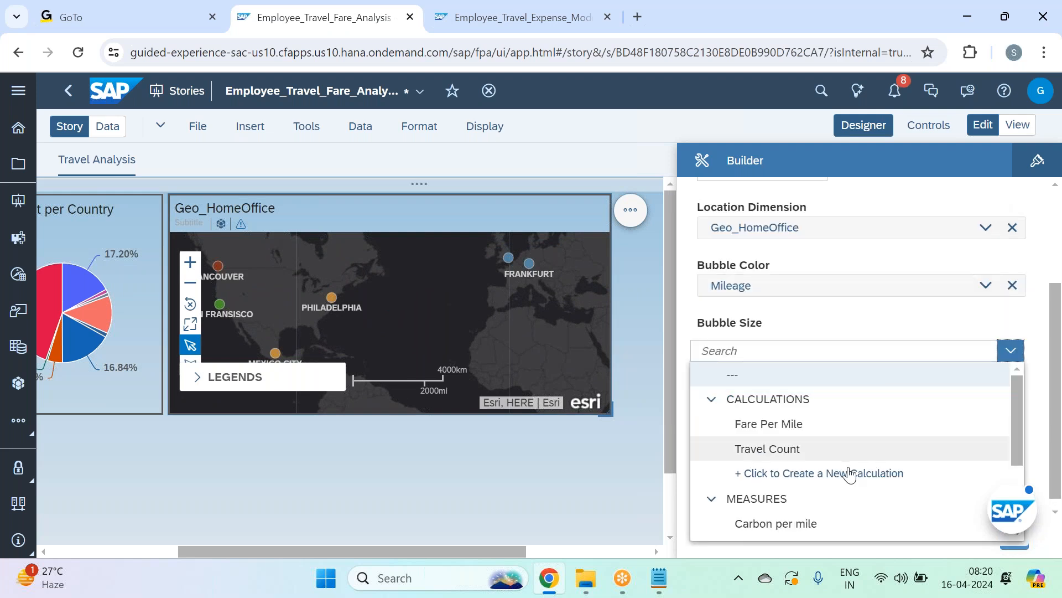
scroll(845, 512, "down", 2)
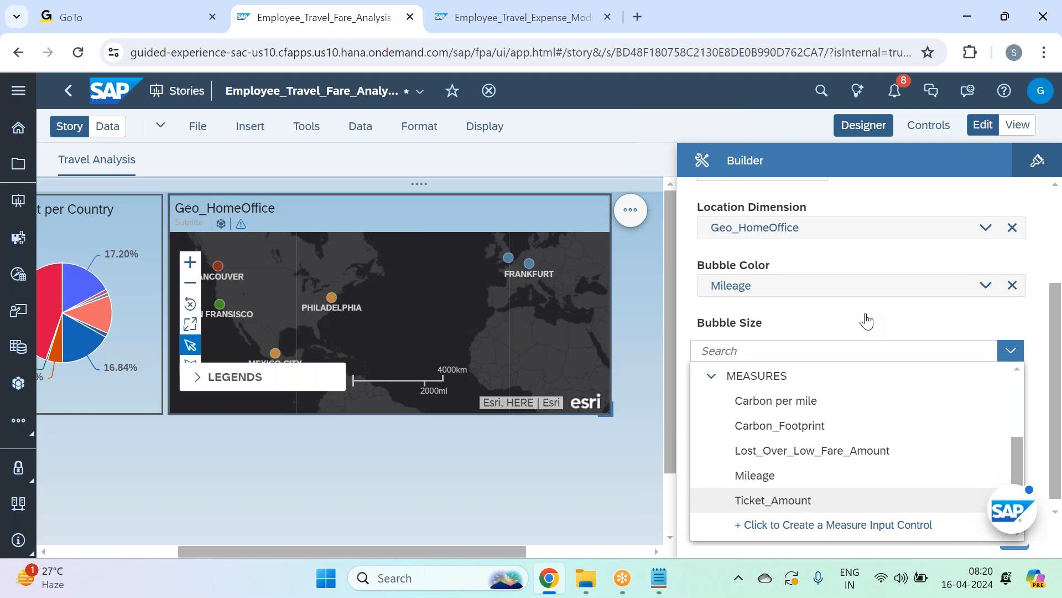
scroll(969, 405, "down", 2)
Step: Reduce the Ticket_Amount bubble size to 50%
left_click(988, 408)
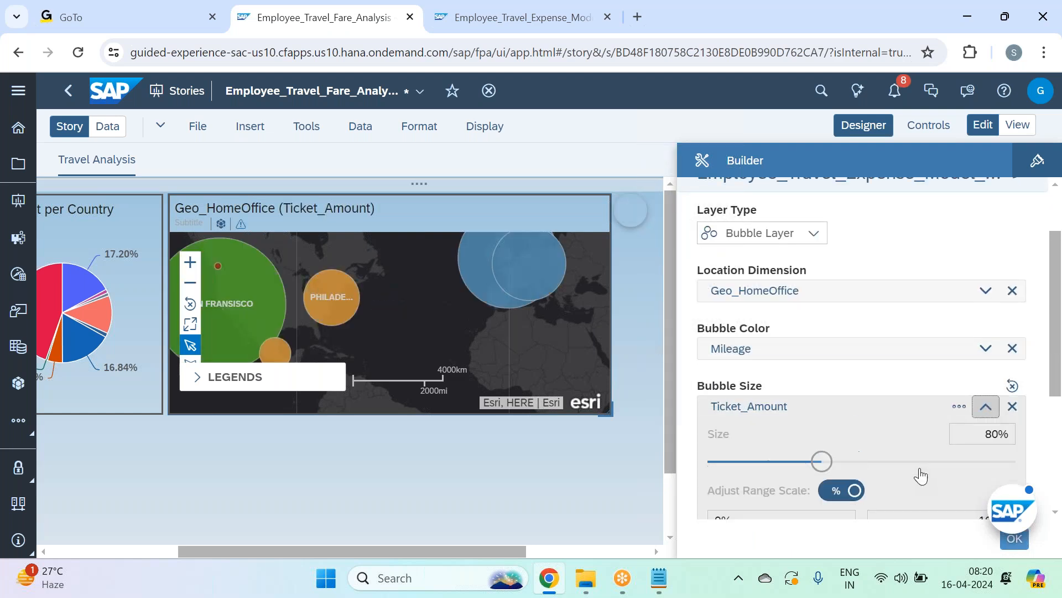
scroll(921, 475, "down", 3)
left_click_drag(818, 295, 772, 303)
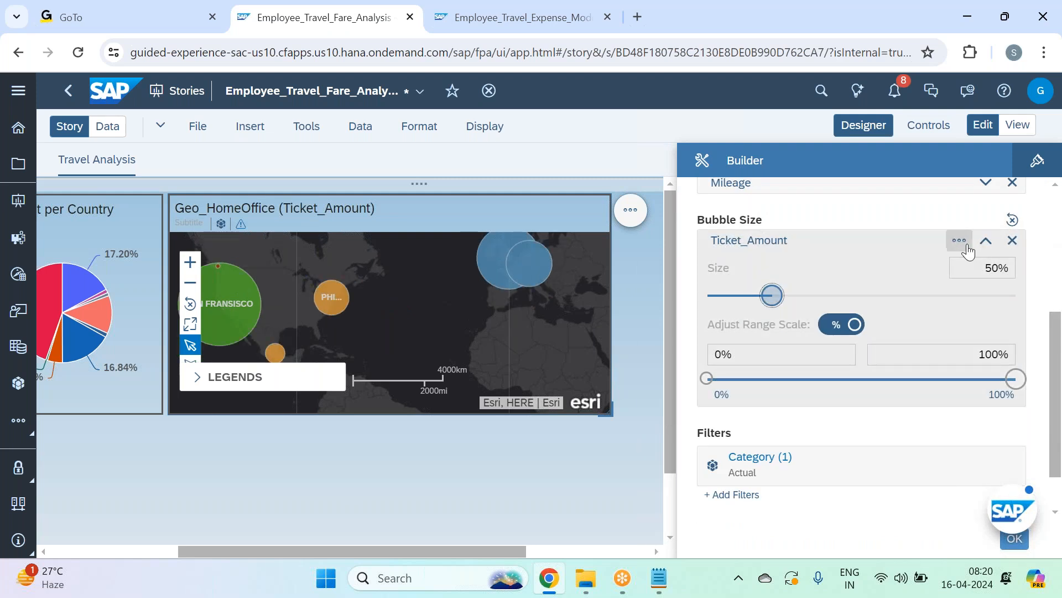
Step: Collapse the Ticket_Amount bubble size settings, close the Designer and widen the geo map tile slightly
left_click(986, 240)
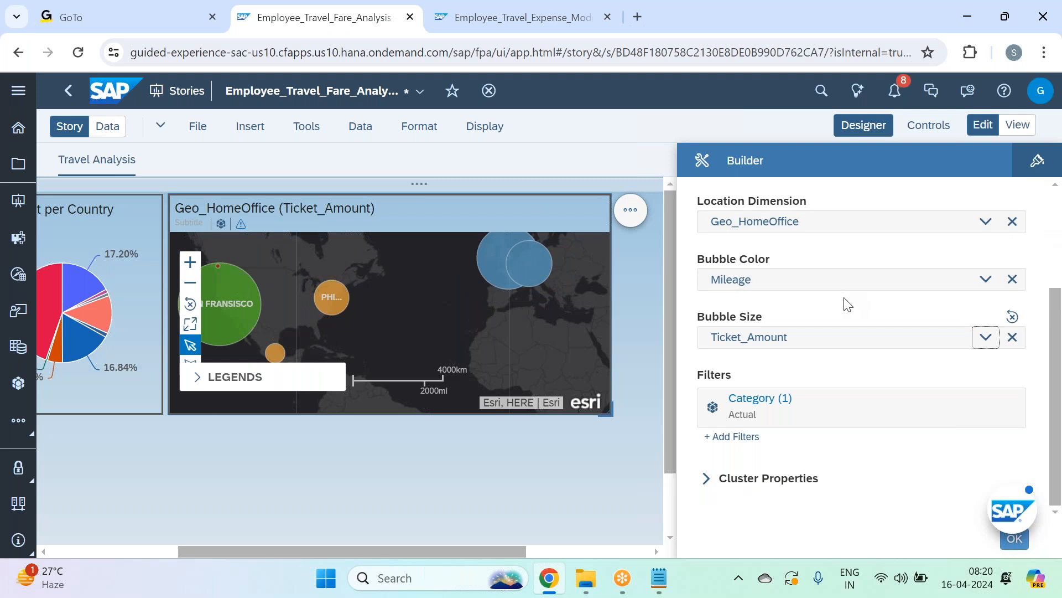
left_click(863, 126)
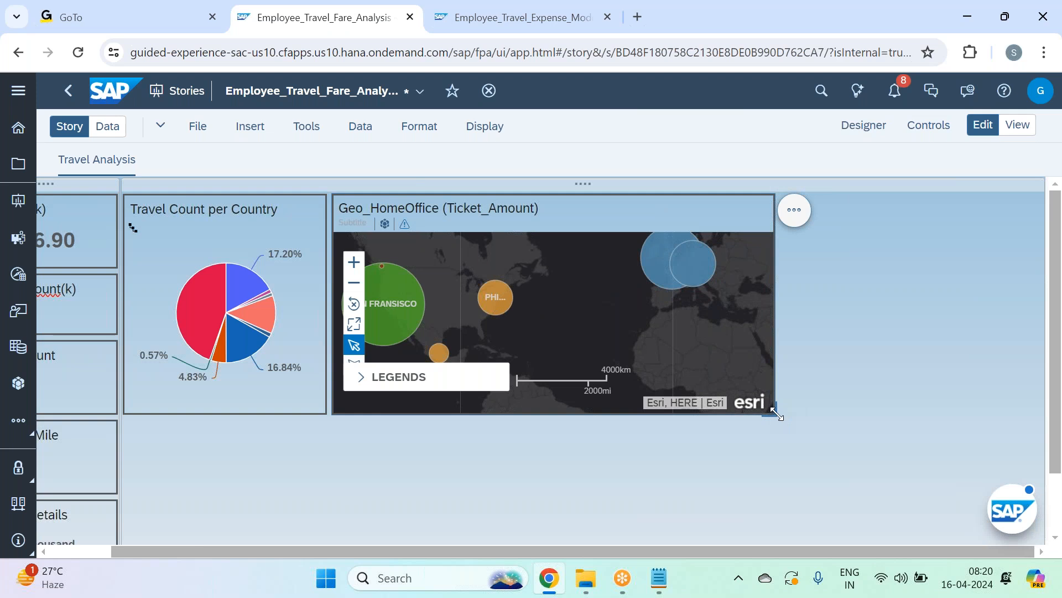
left_click_drag(776, 412, 804, 414)
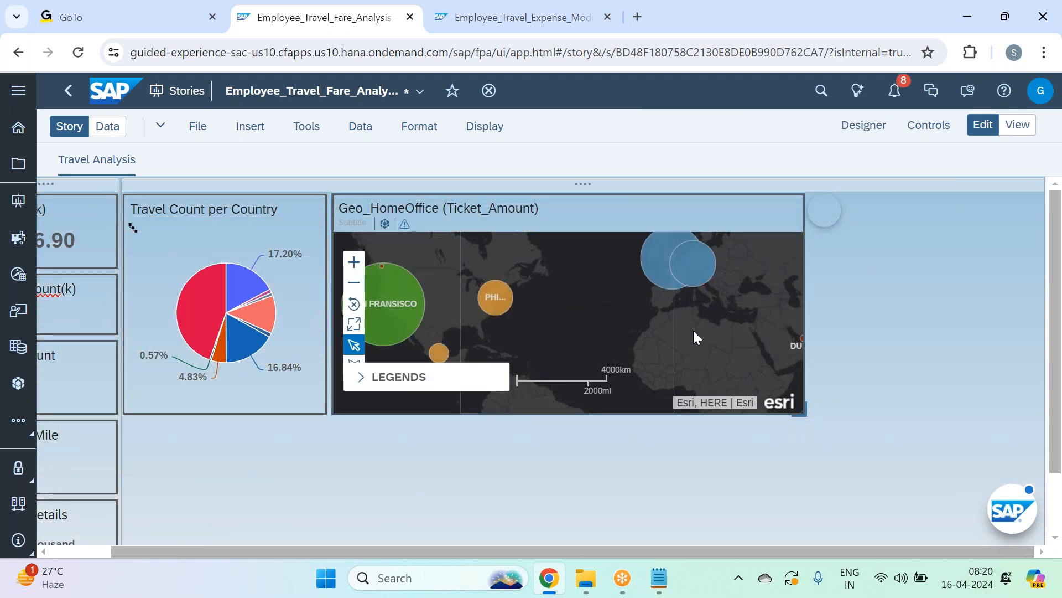
Step: Pan the geo map so the bubbles from San Francisco to Dubai fit inside the tile
left_click_drag(687, 337, 637, 342)
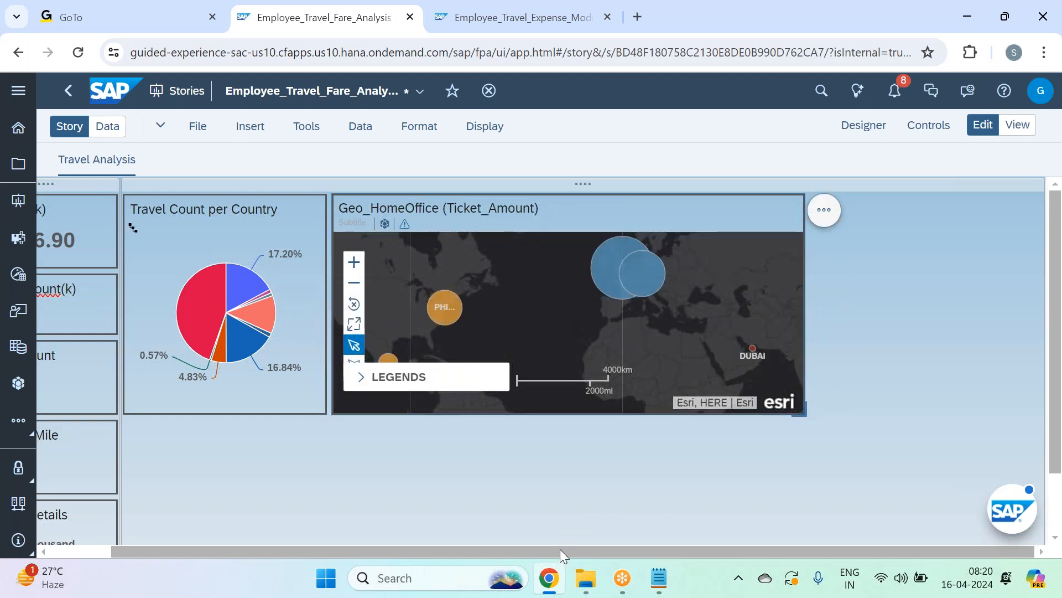
left_click_drag(560, 549, 470, 555)
scroll(914, 451, "down", 1)
scroll(914, 451, "up", 1)
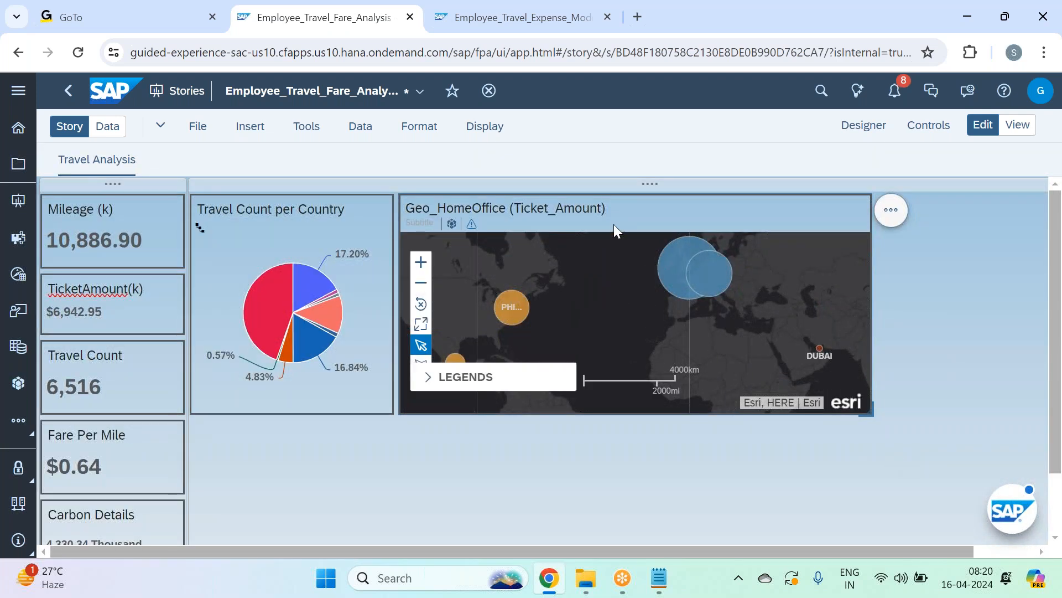
left_click(638, 210)
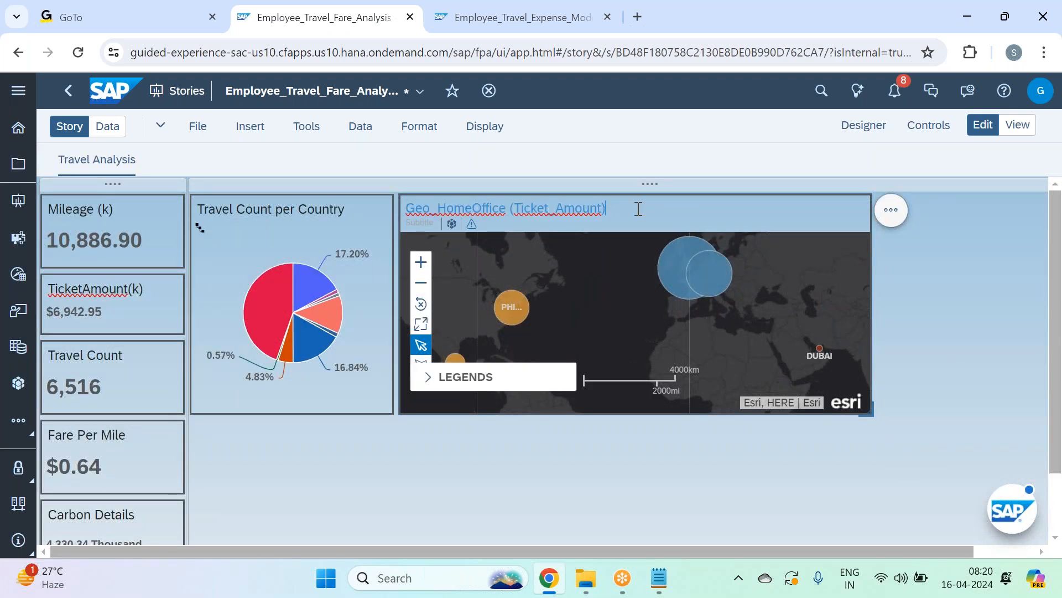
left_click_drag(610, 304, 644, 319)
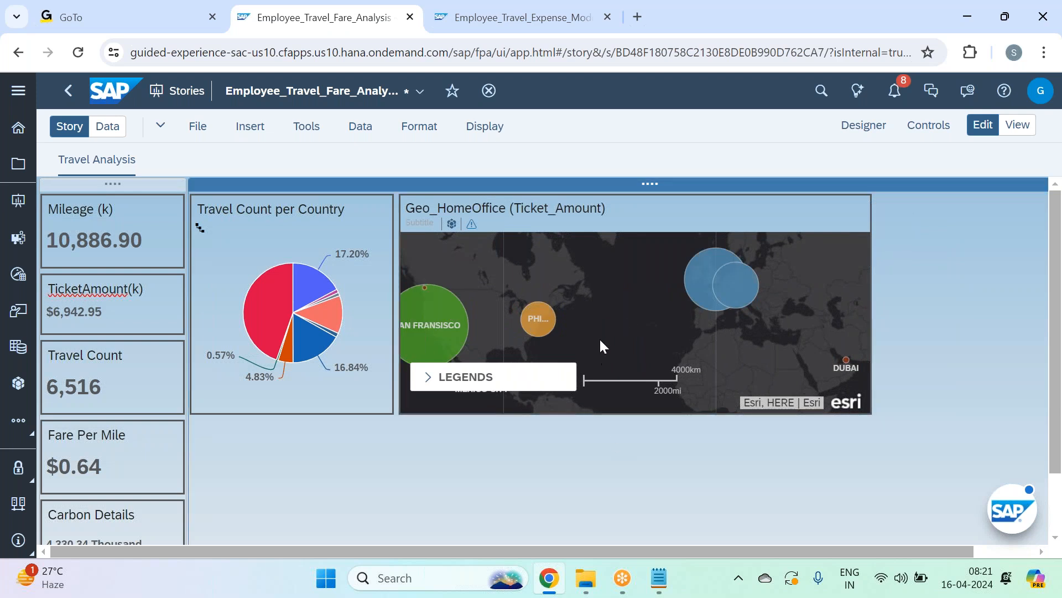
left_click_drag(606, 297, 612, 282)
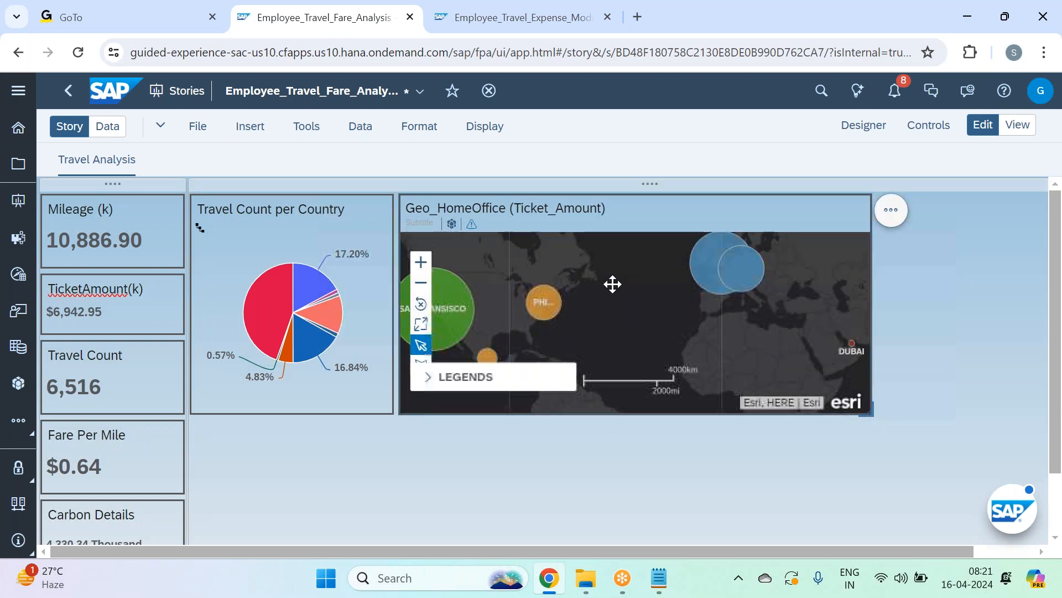
left_click(646, 460)
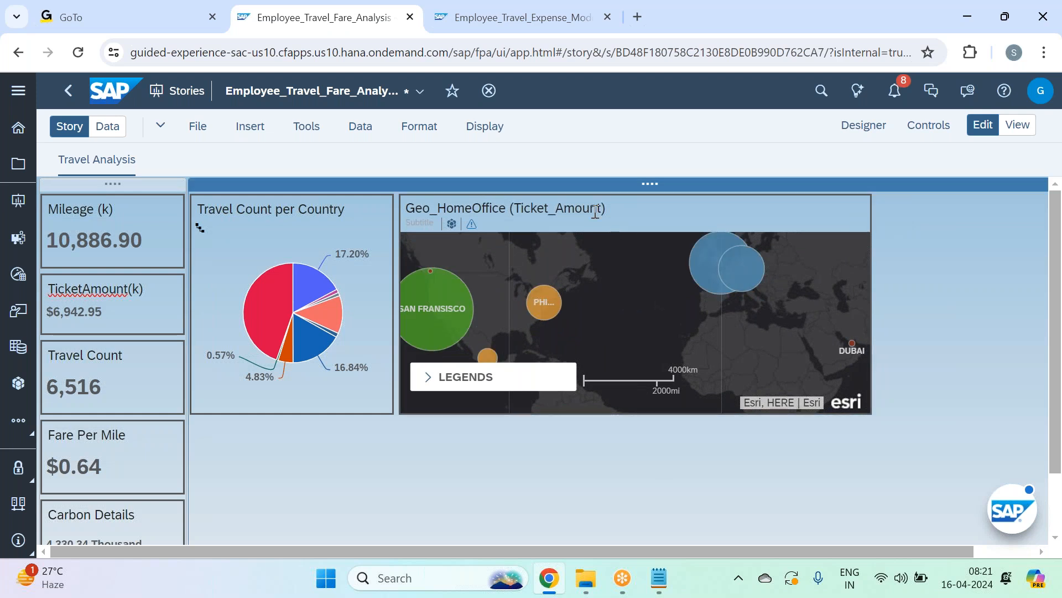
Step: Replace the geo map's title with "Mileage & Ticket Amount by Home Office"
left_click(615, 207)
left_click(616, 206)
double_click(617, 206)
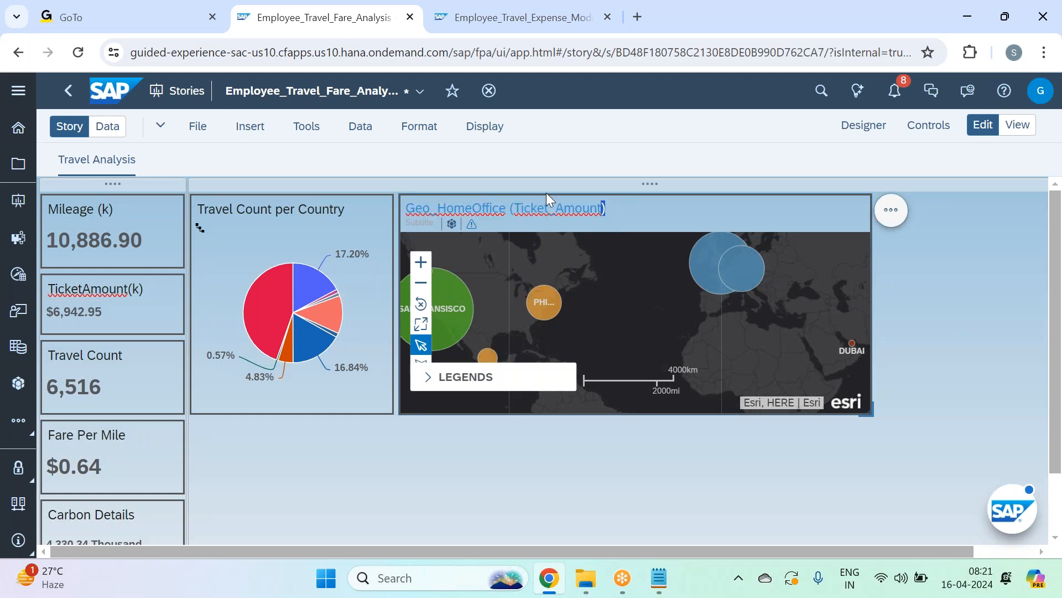
left_click(635, 204)
key("BackSpace")
key("BackSpace")
key("BackSpace")
key("BackSpace")
key("BackSpace")
key("BackSpace")
key("BackSpace")
key("BackSpace")
key("BackSpace")
key("BackSpace")
key("BackSpace")
key("BackSpace")
key("BackSpace")
key("BackSpace")
key("BackSpace")
key("BackSpace")
key("BackSpace")
key("BackSpace")
key("BackSpace")
key("BackSpace")
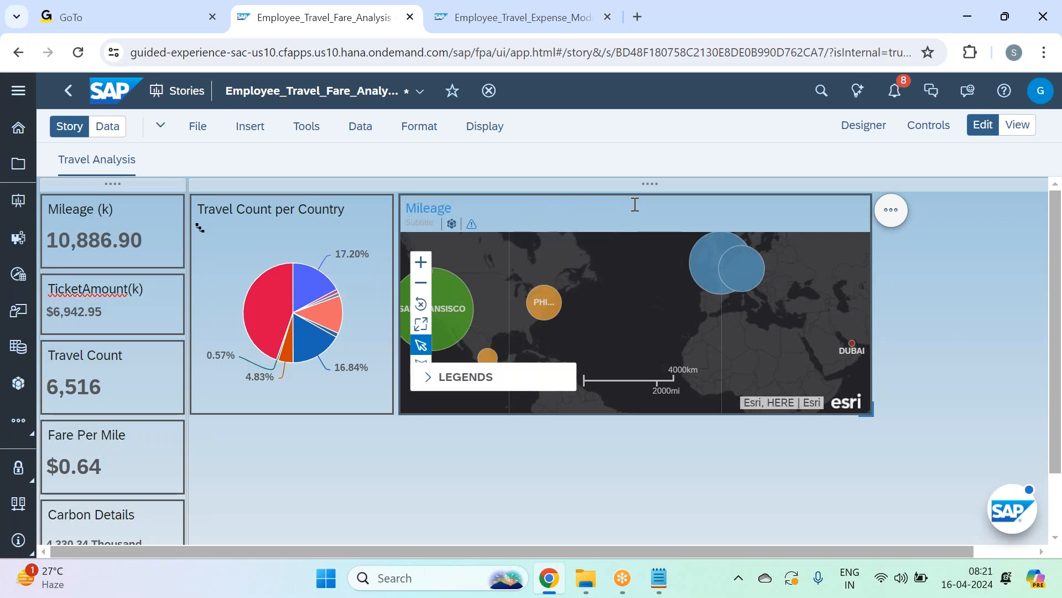
type("Mileage & Ticket Amount")
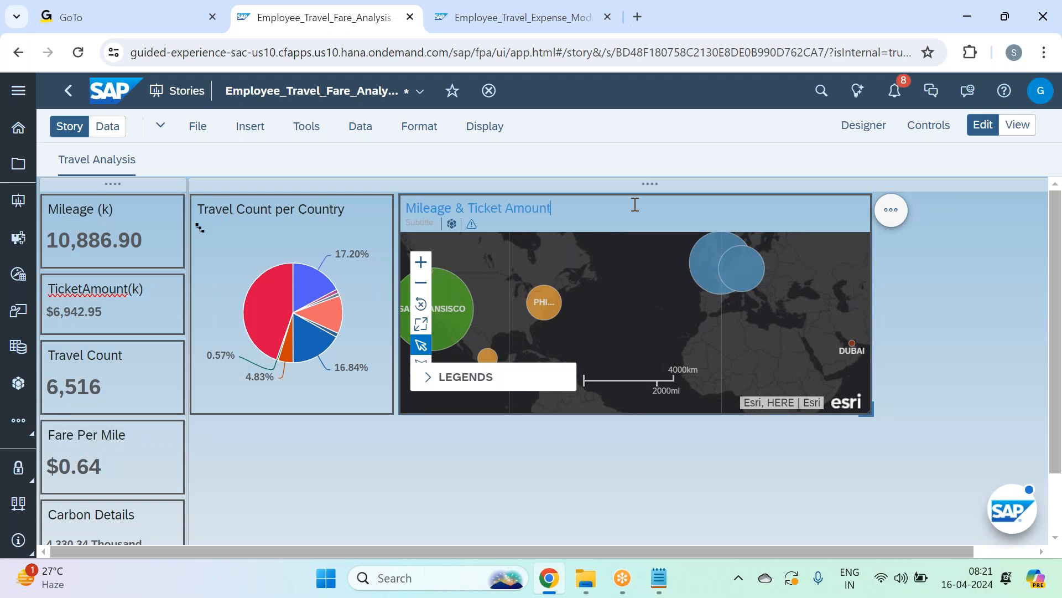
type(" by Home Office")
left_click(635, 285)
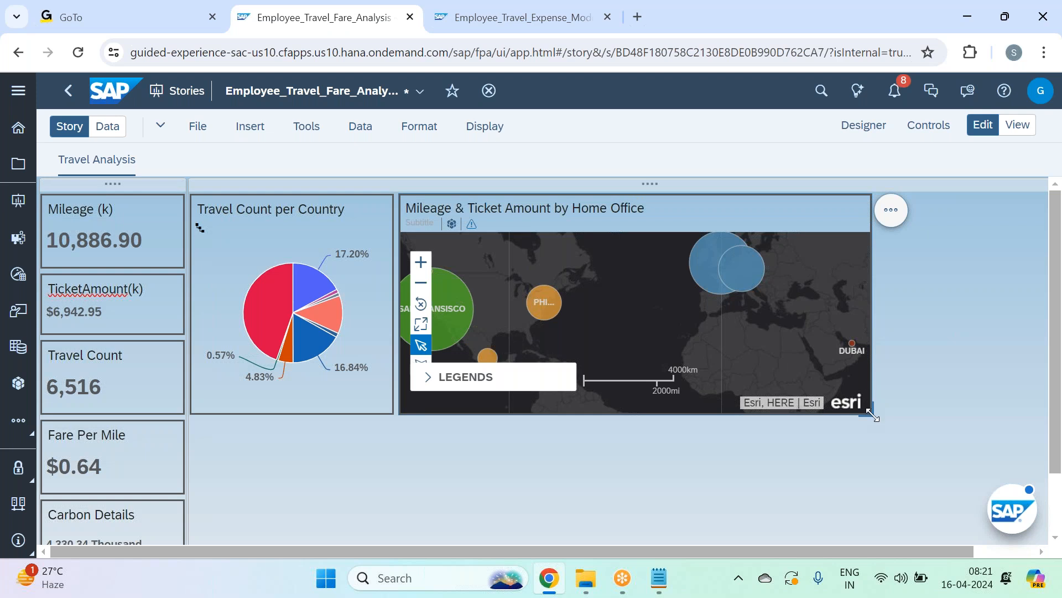
Step: Try the geo map tile at a narrower width and set it back to the wider one
left_click_drag(867, 413, 842, 413)
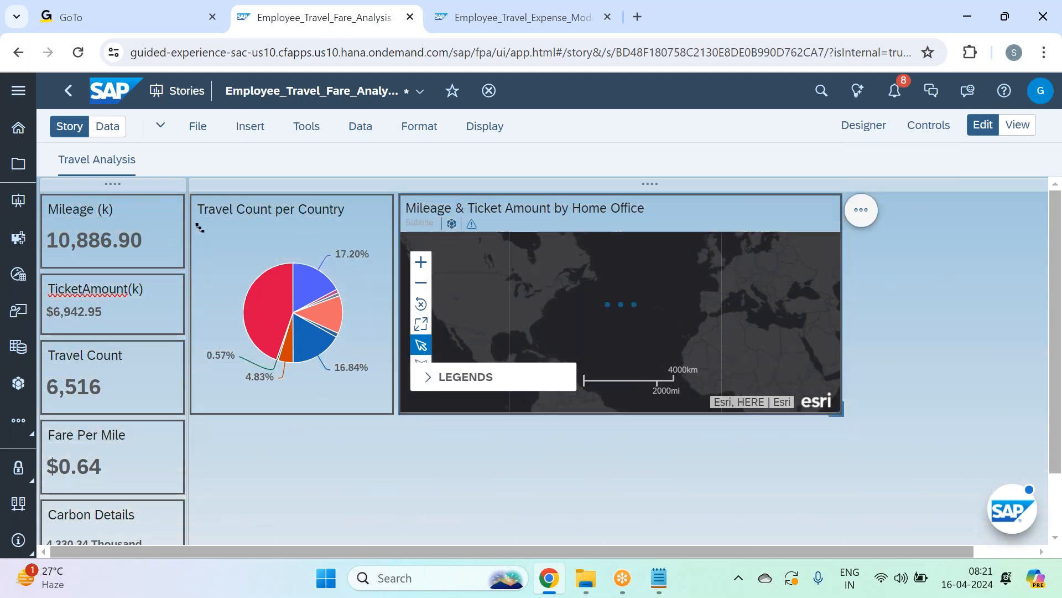
left_click(732, 461)
left_click_drag(681, 345, 635, 356)
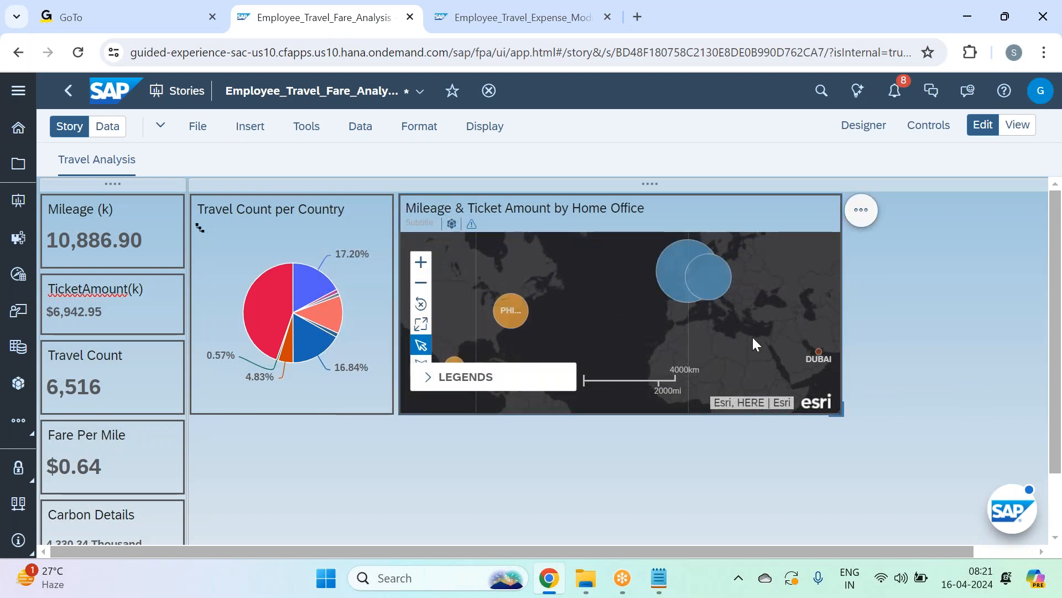
left_click_drag(755, 337, 771, 339)
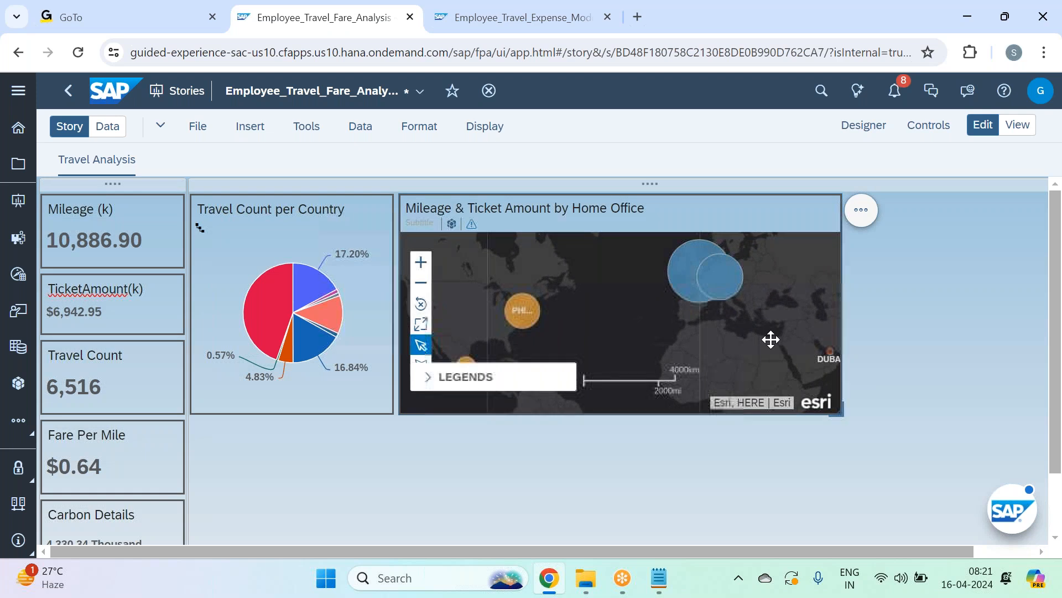
left_click(964, 357)
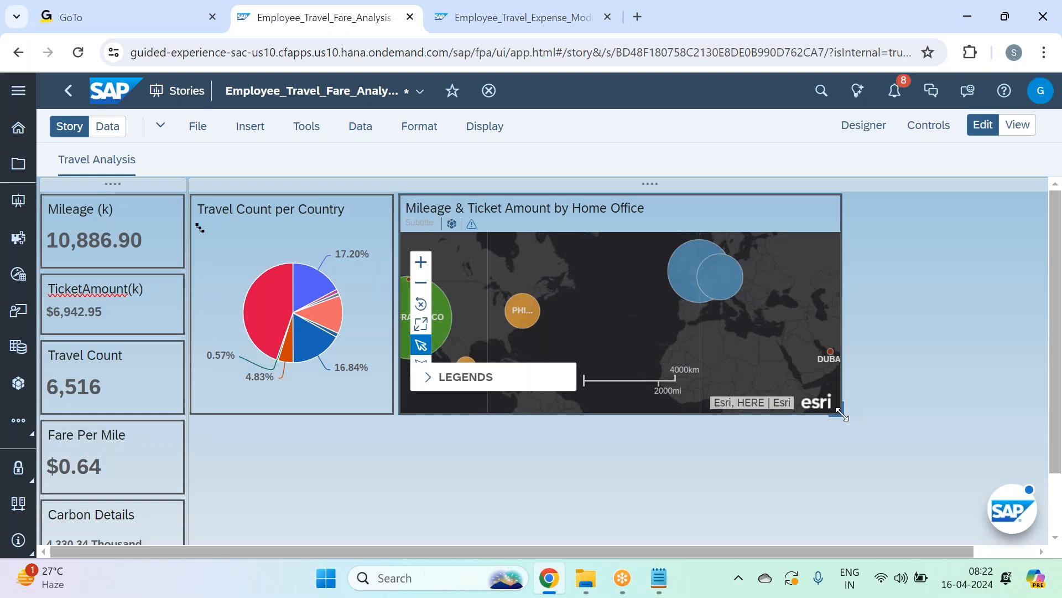
left_click_drag(853, 415, 872, 414)
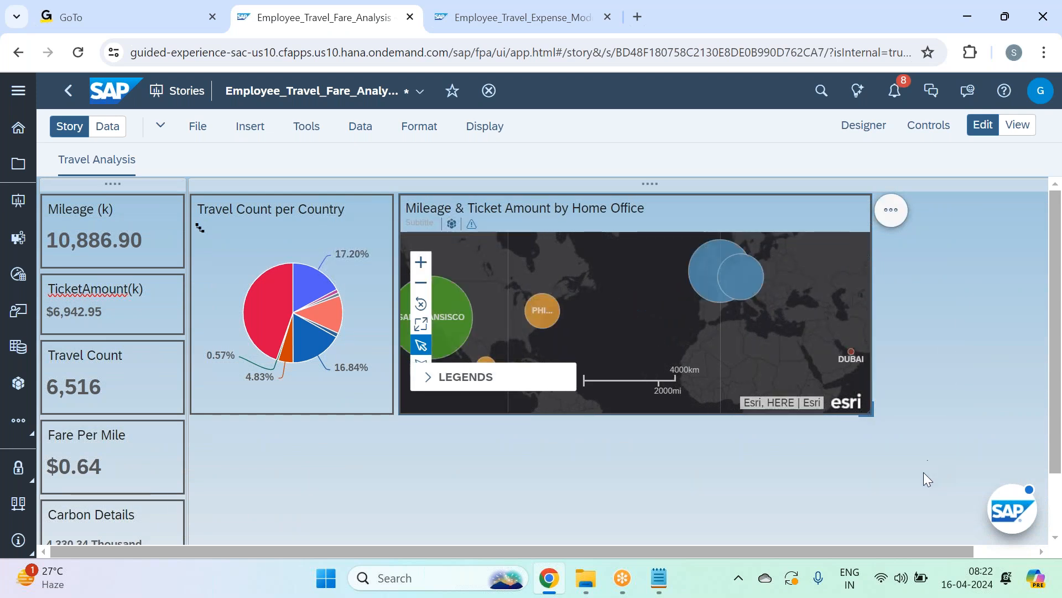
Step: Check the widget 3 specification in the Notepad notes and insert a new chart in the lane beside the geo map
left_click_drag(920, 549, 987, 550)
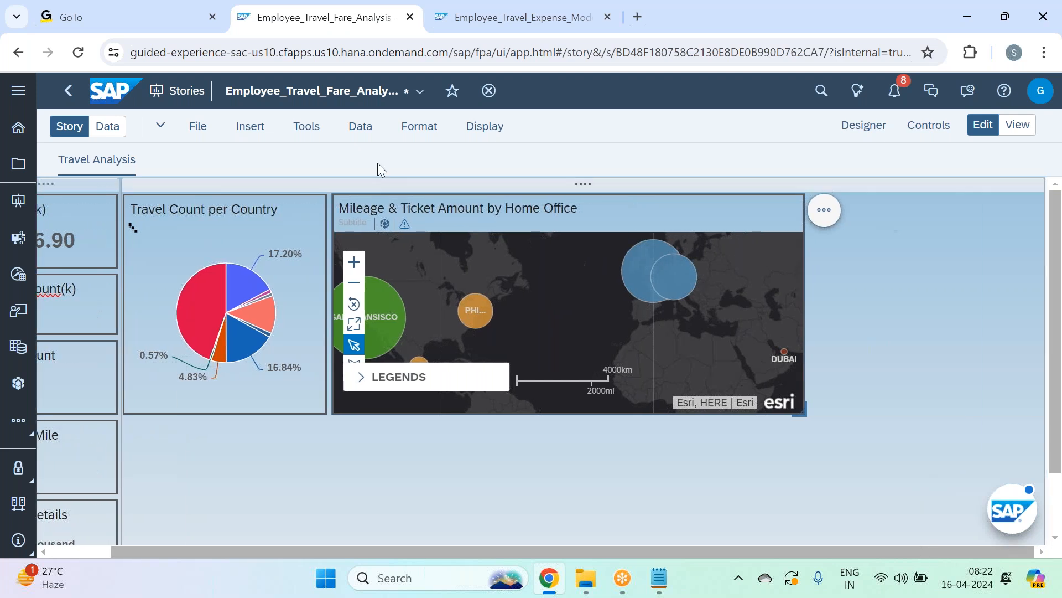
left_click(540, 185)
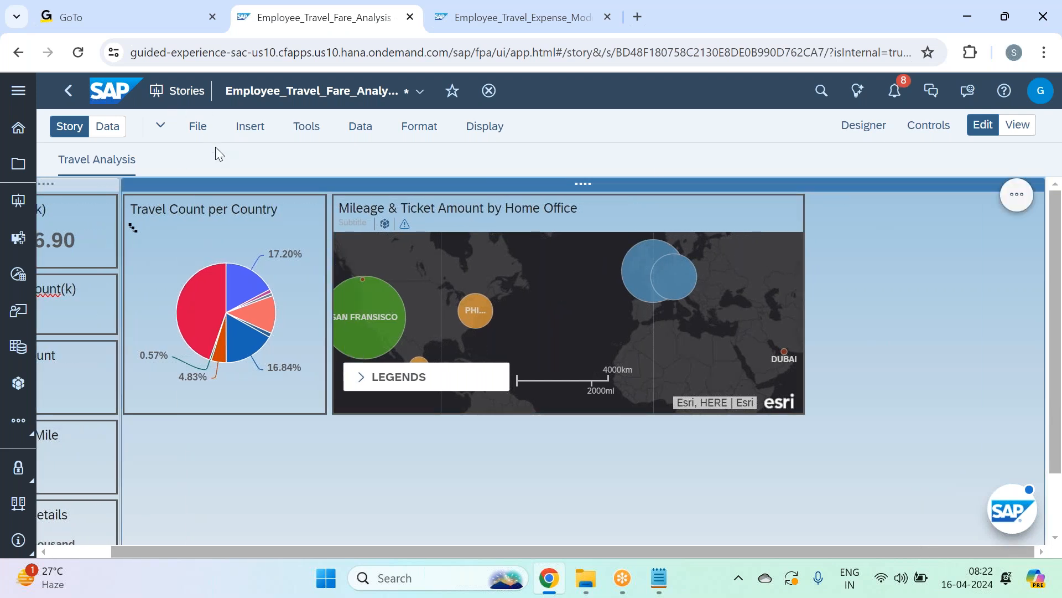
left_click(667, 570)
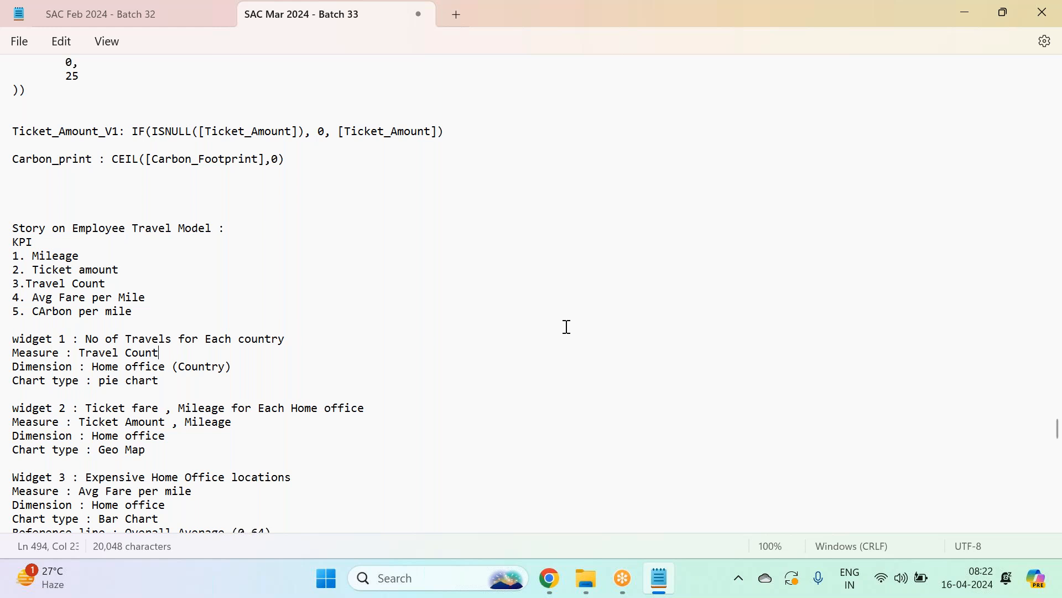
key("alt+Tab")
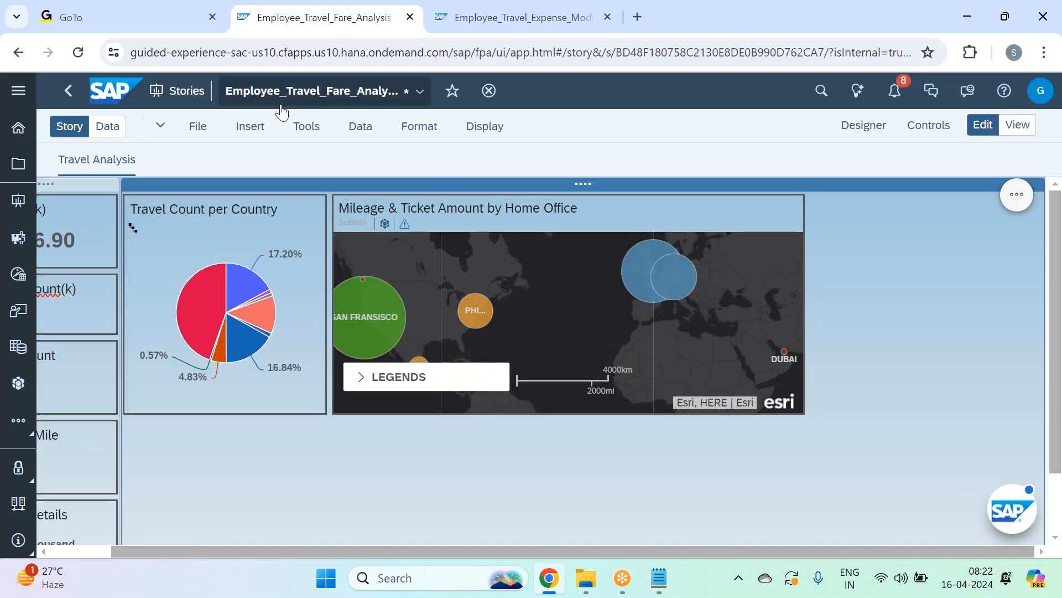
left_click(255, 125)
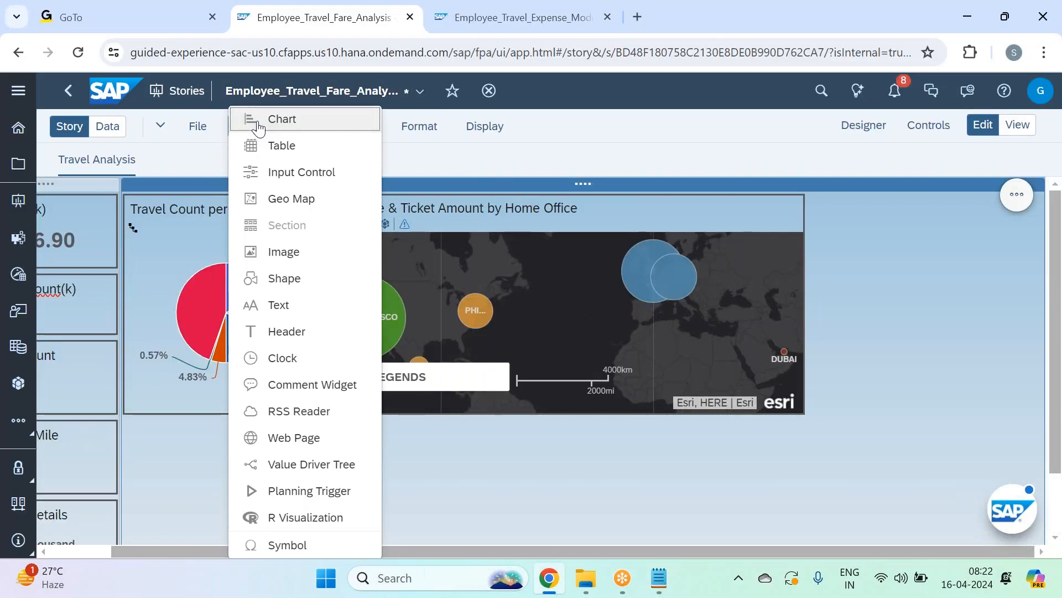
left_click(296, 125)
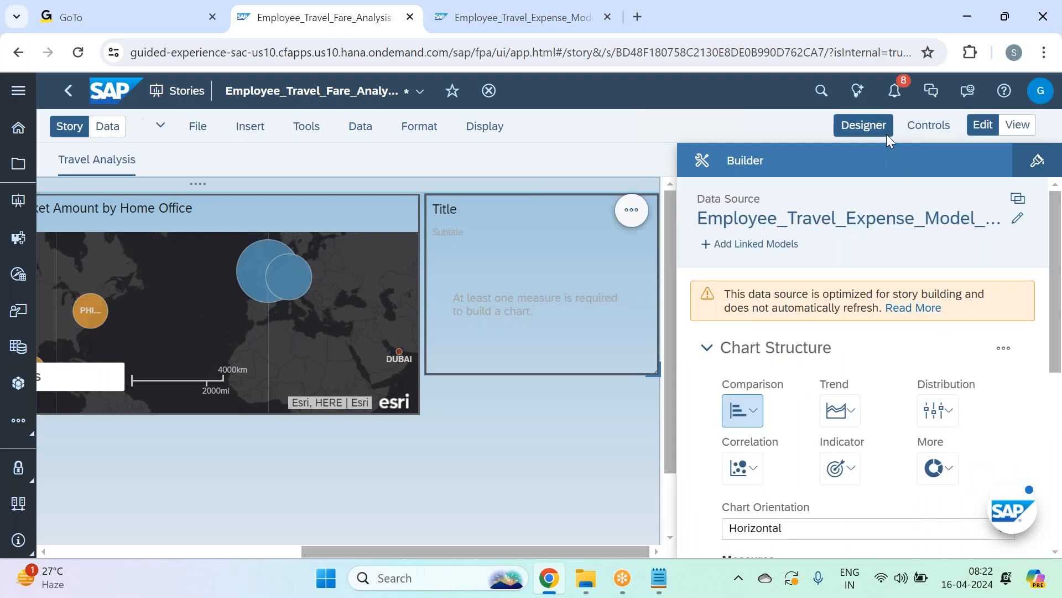
Step: Close the Designer and resize the empty chart slightly narrower and taller to match the geo map's height
left_click(872, 133)
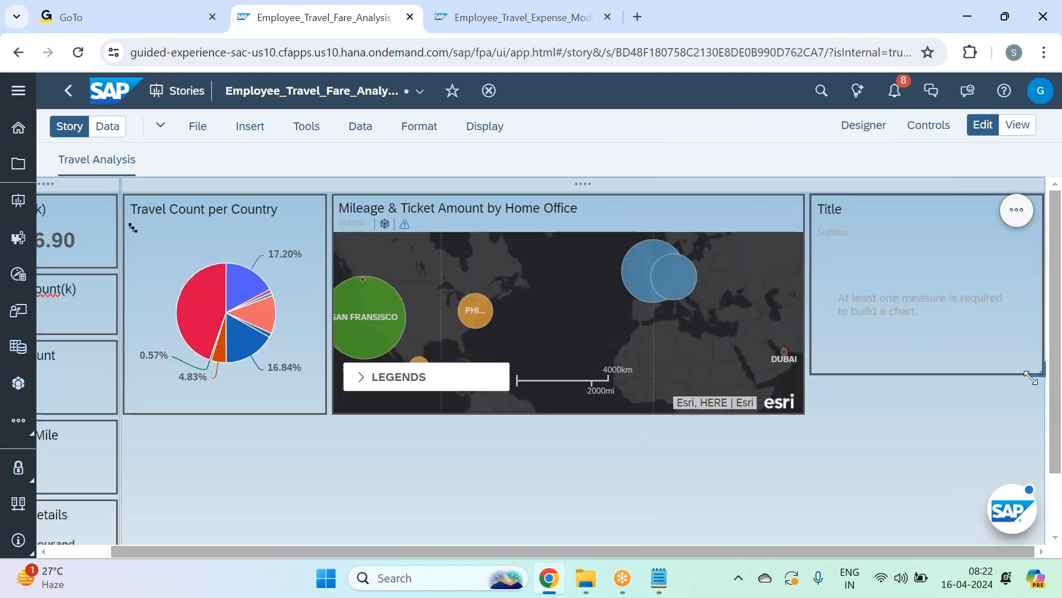
left_click_drag(1031, 378, 1026, 413)
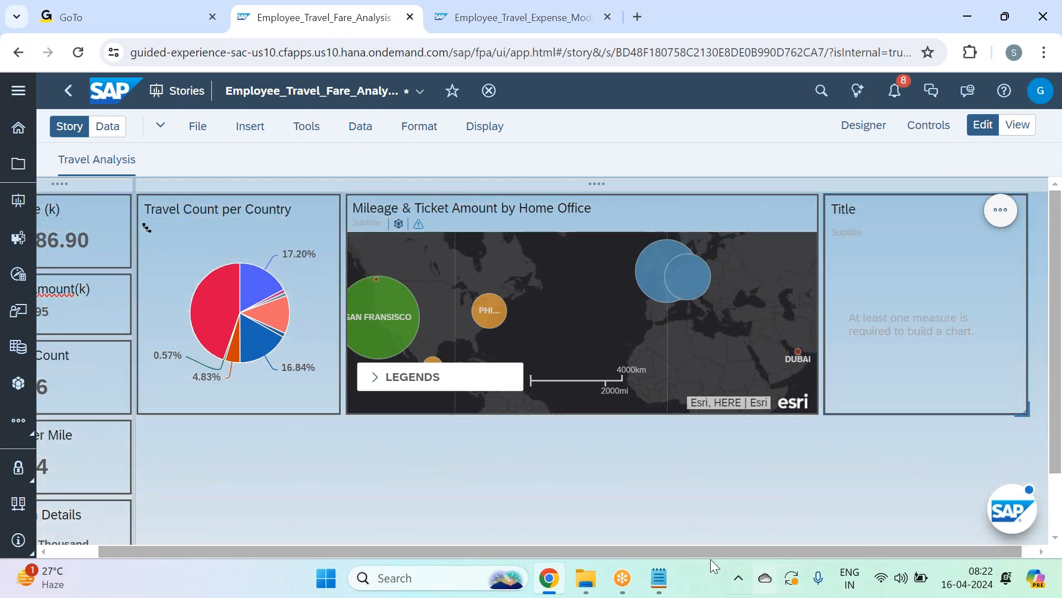
mouse_move(618, 548)
left_mouse_down()
mouse_move(548, 556)
mouse_move(608, 553)
left_mouse_up()
Step: Reopen the Designer, keep the horizontal bar chart type and add Fare Per Mile as the new chart's measure
left_click(872, 131)
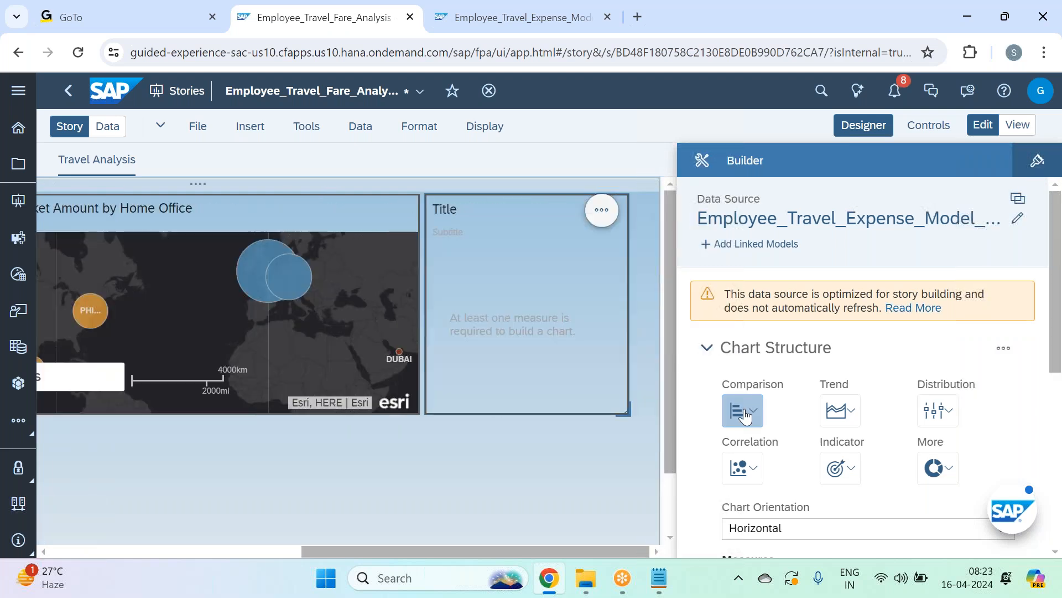
scroll(747, 407, "down", 3)
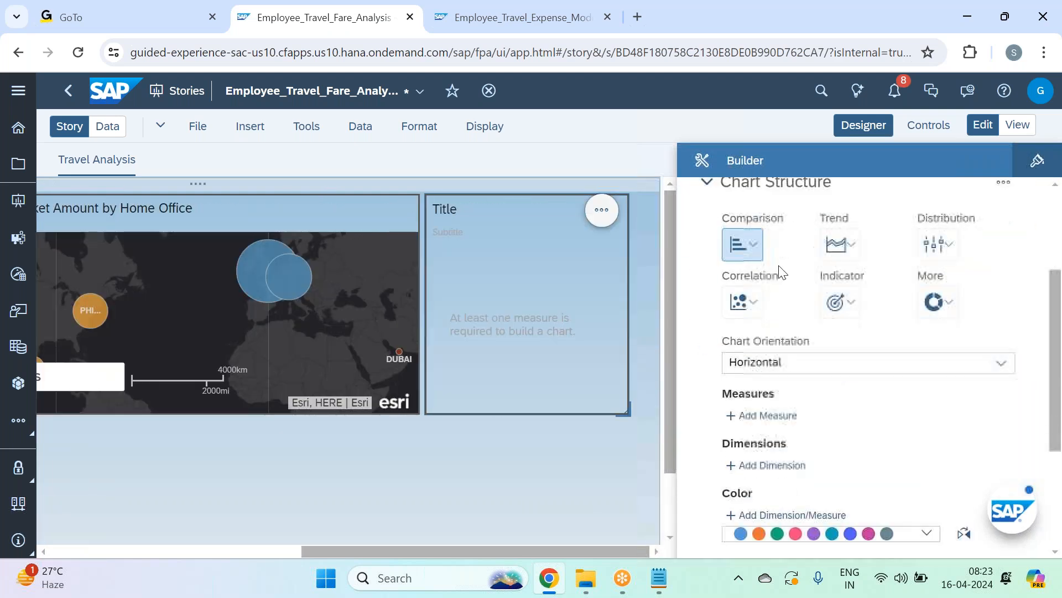
left_click(760, 250)
left_click(756, 277)
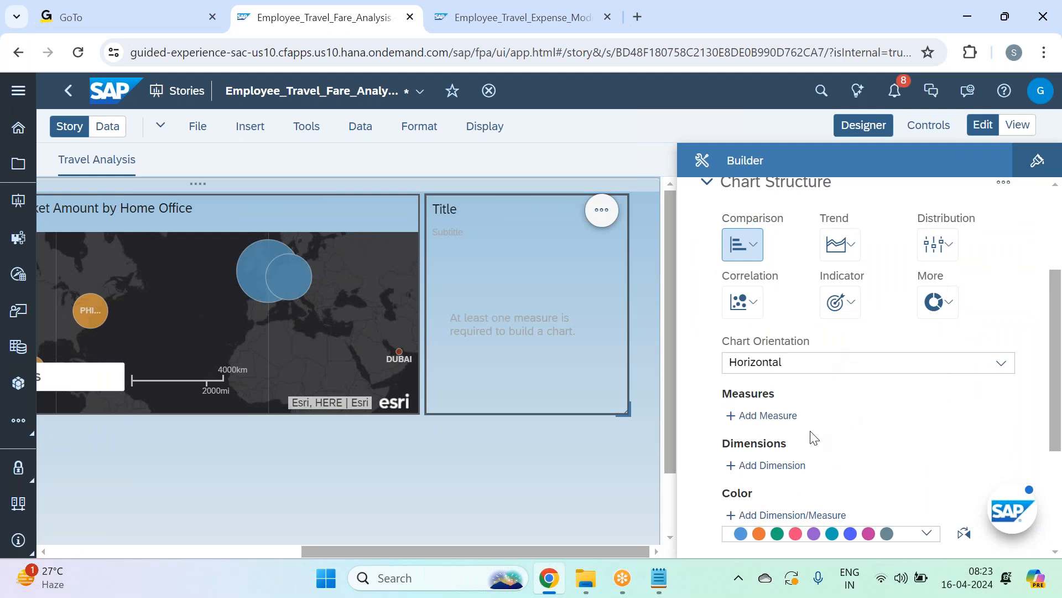
left_click(774, 415)
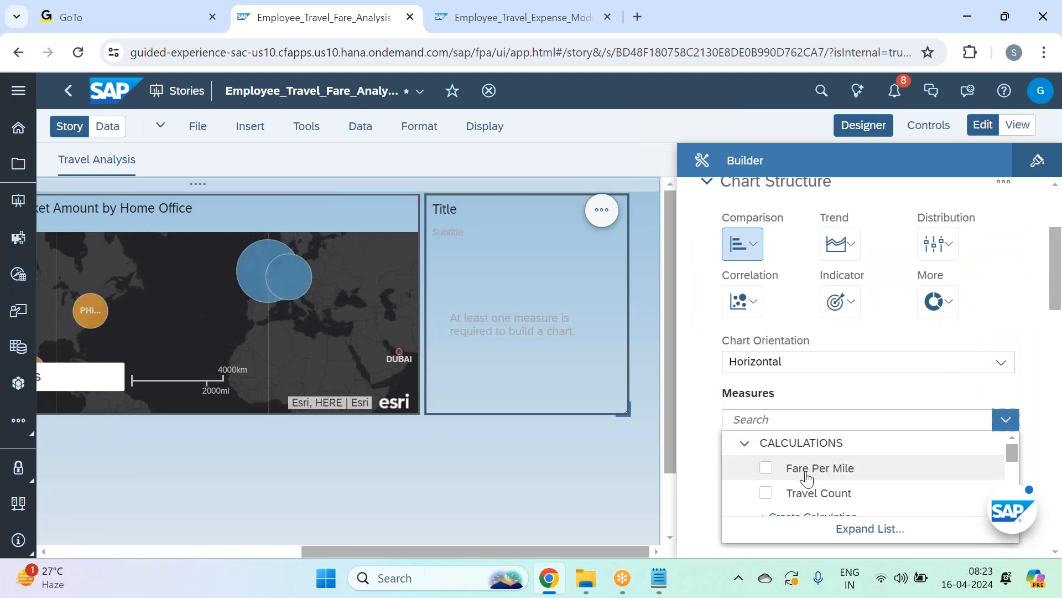
left_click(818, 470)
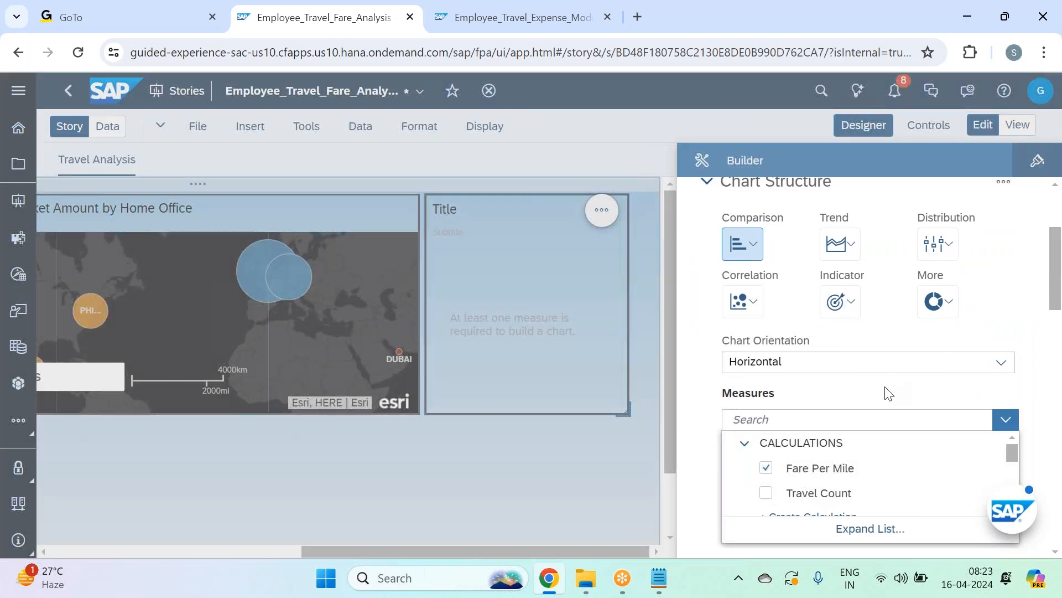
left_click(889, 394)
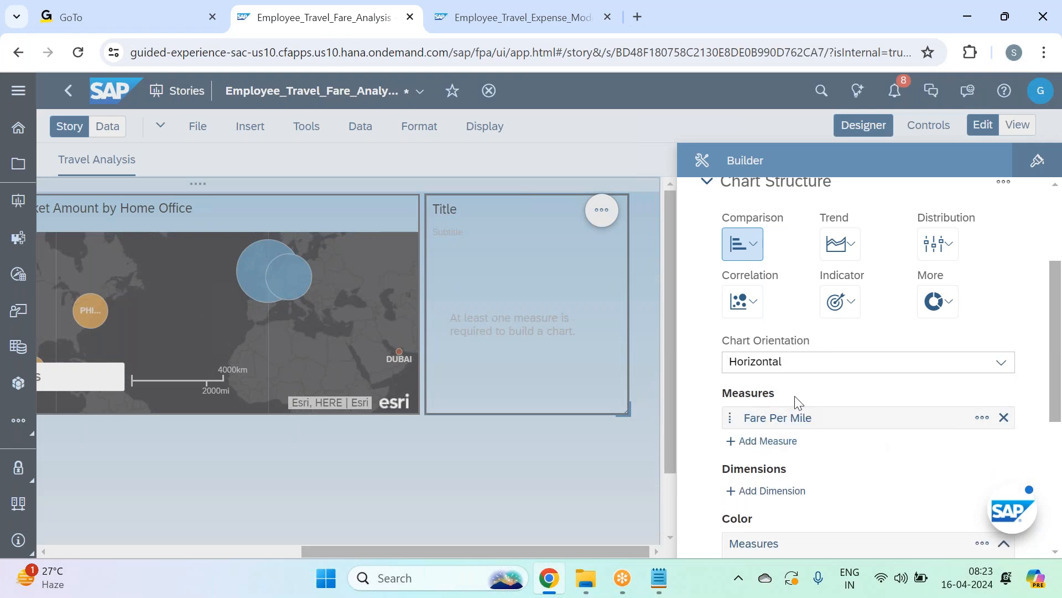
Step: Search the dimensions for "home" and add Home_Office_ID as the bar chart's dimension
left_click(790, 492)
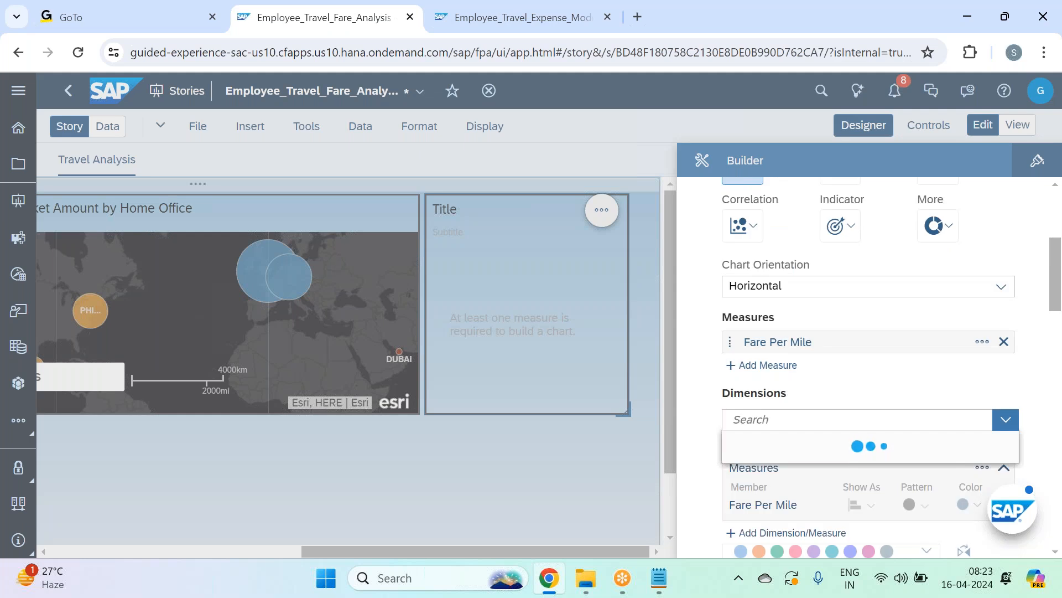
type("home")
left_click(818, 468)
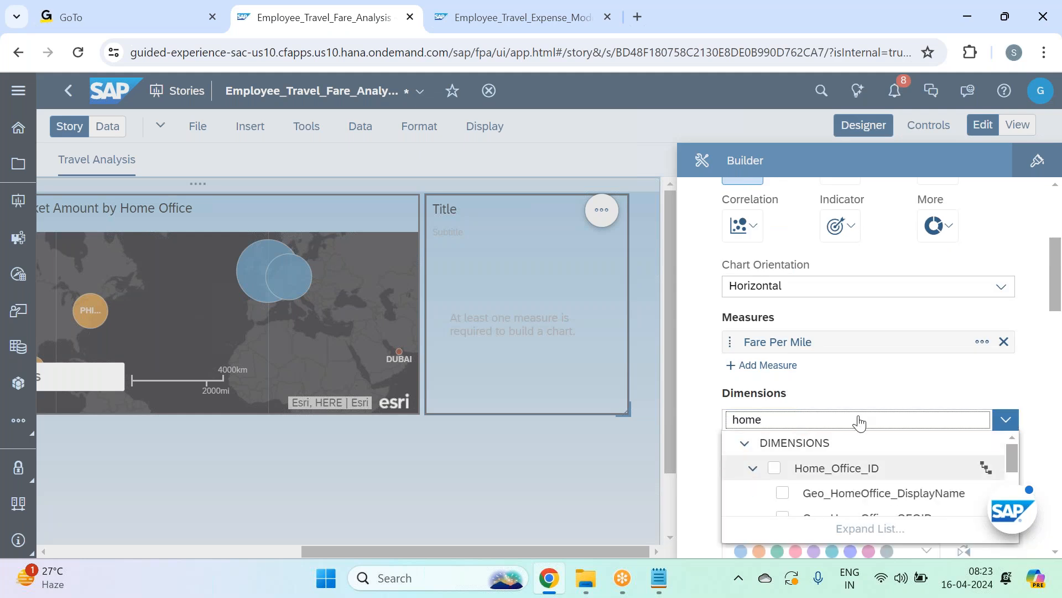
left_click(889, 378)
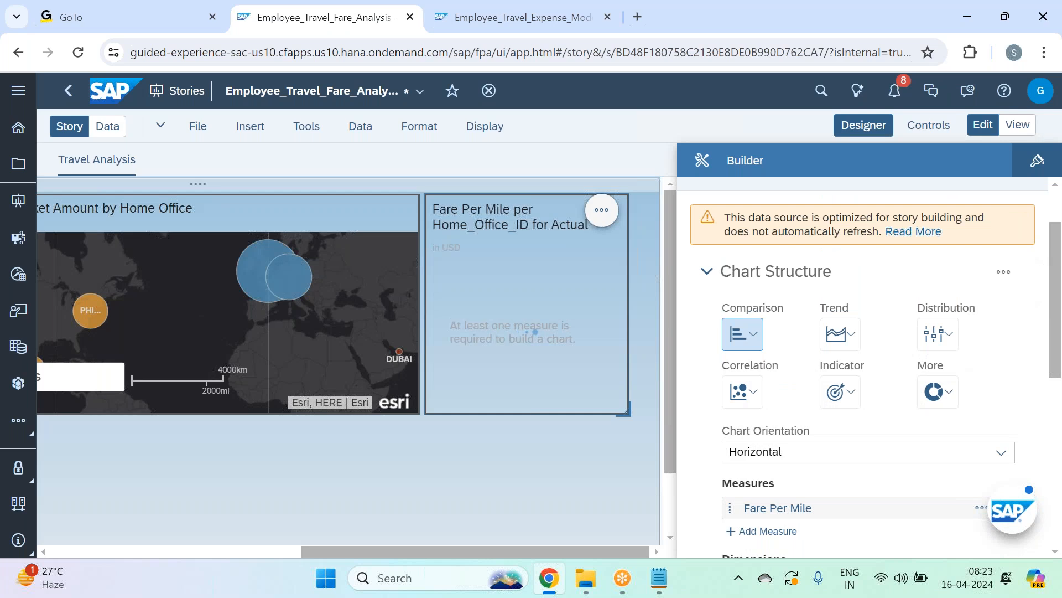
Step: Change the hierarchy level of the bar chart's Home_Office_ID dimension to show the individual office cities
scroll(567, 372, "down", 1)
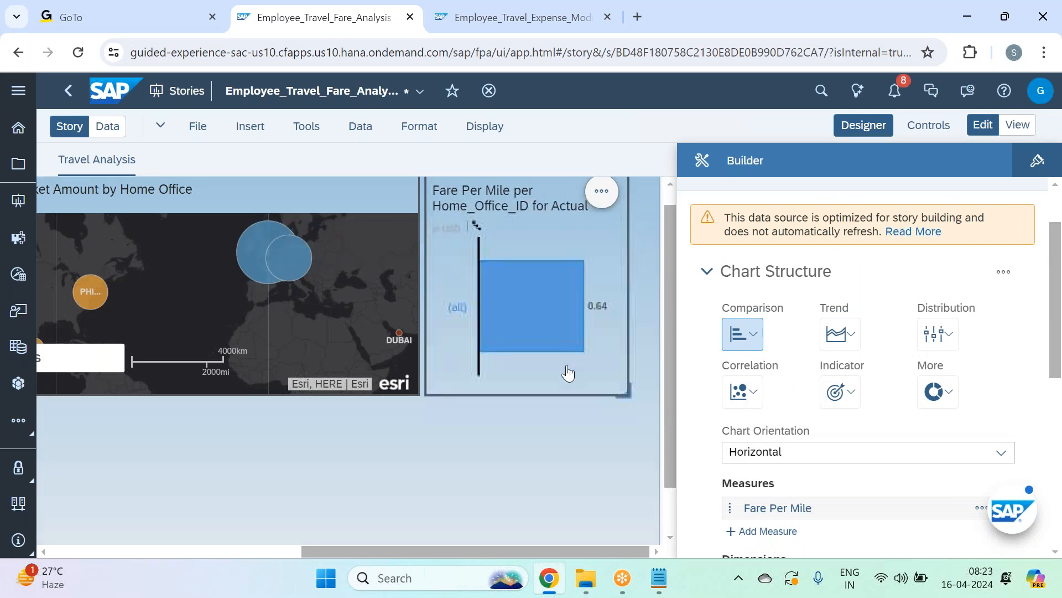
scroll(568, 373, "down", 1)
scroll(1006, 384, "down", 1)
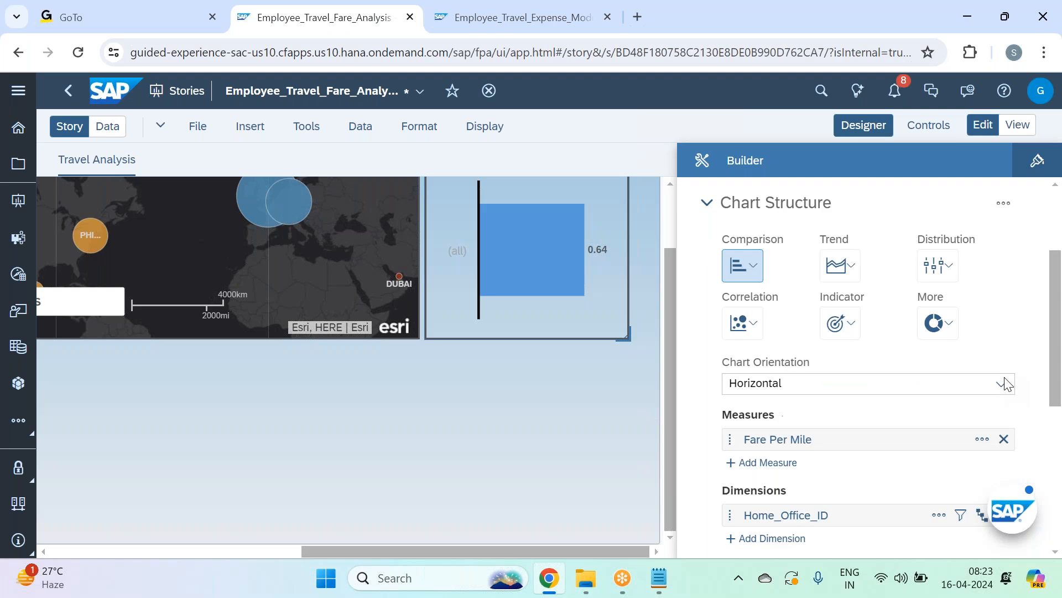
scroll(1006, 384, "down", 2)
left_click(982, 417)
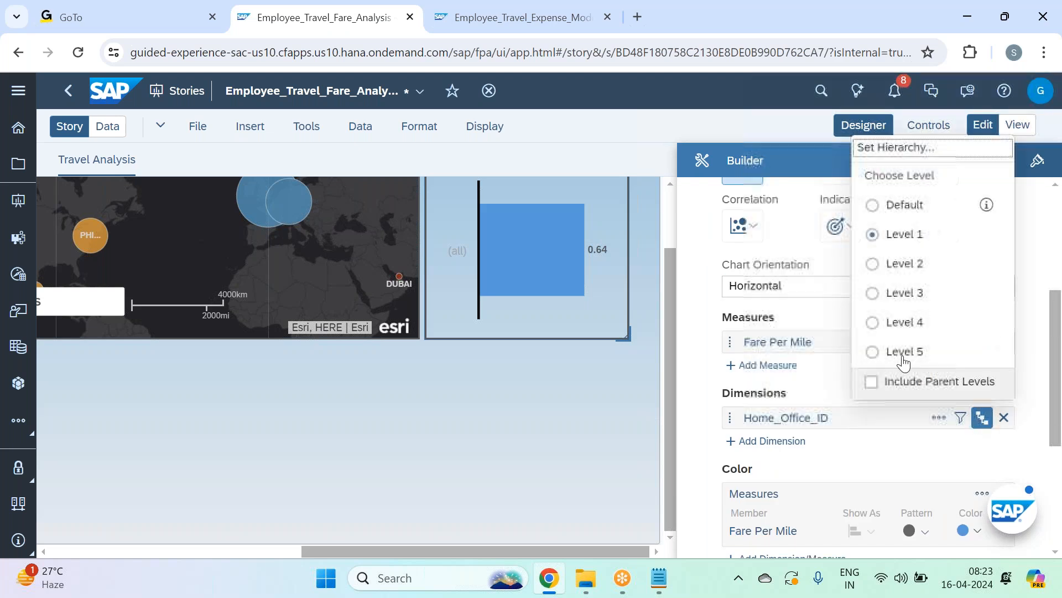
left_click(908, 459)
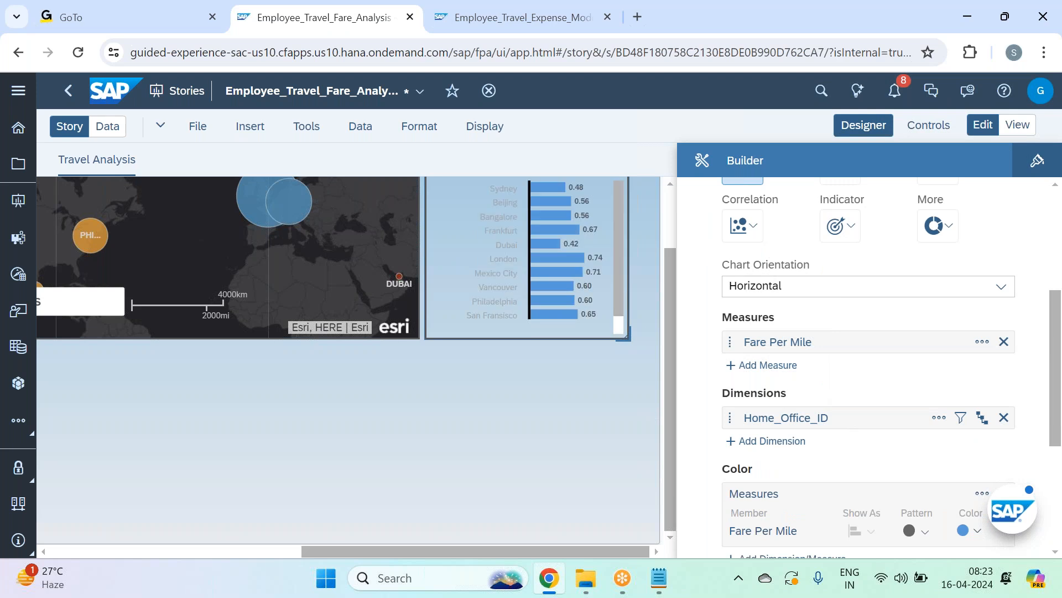
Step: Recolor the Fare Per Mile bars in a dark blue from the preset color palette
scroll(918, 440, "up", 5)
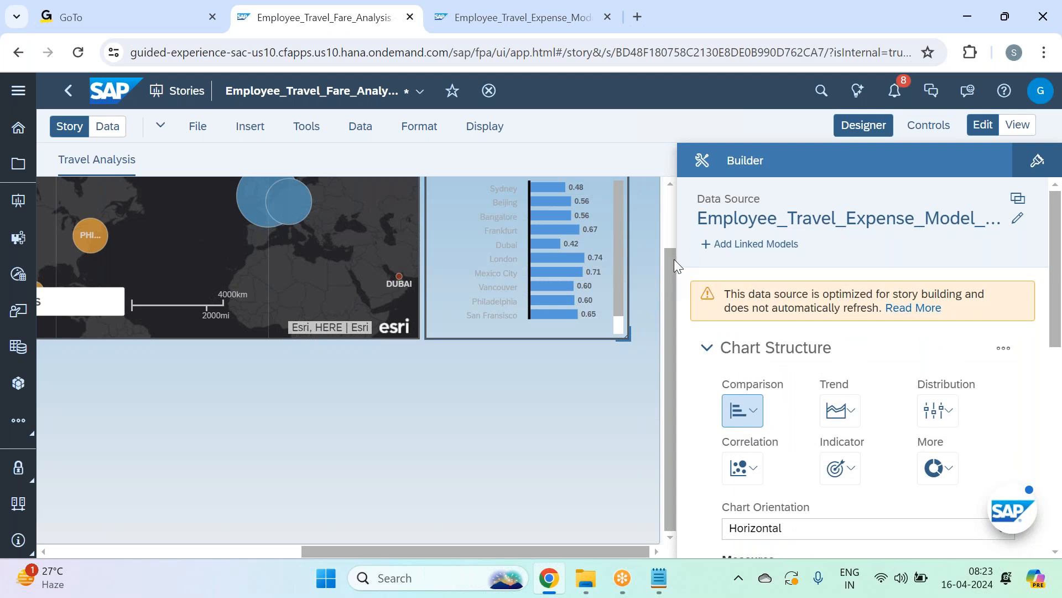
scroll(929, 367, "down", 6)
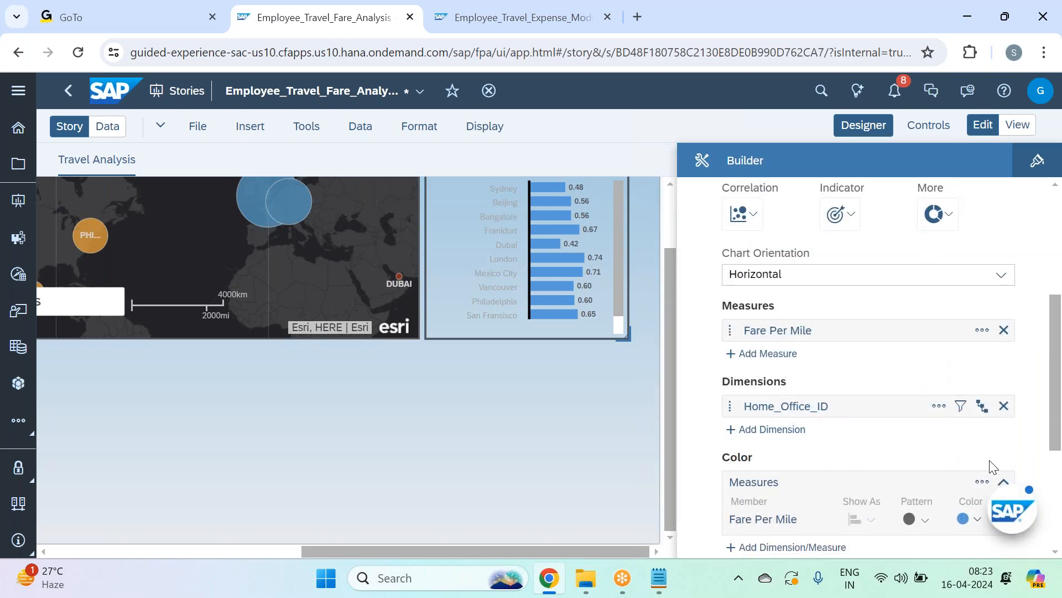
left_click(979, 442)
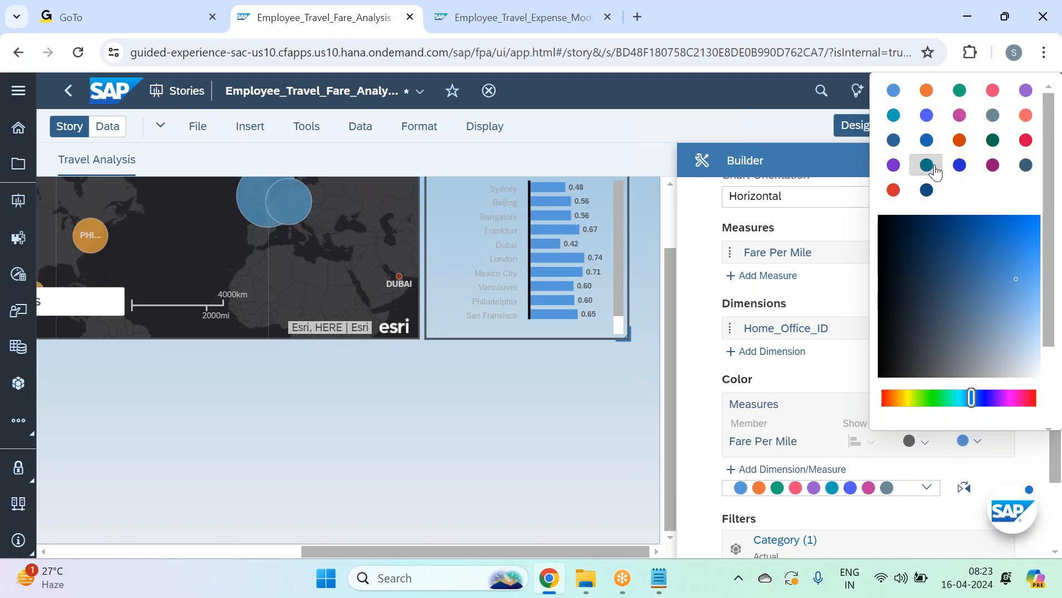
left_click(927, 115)
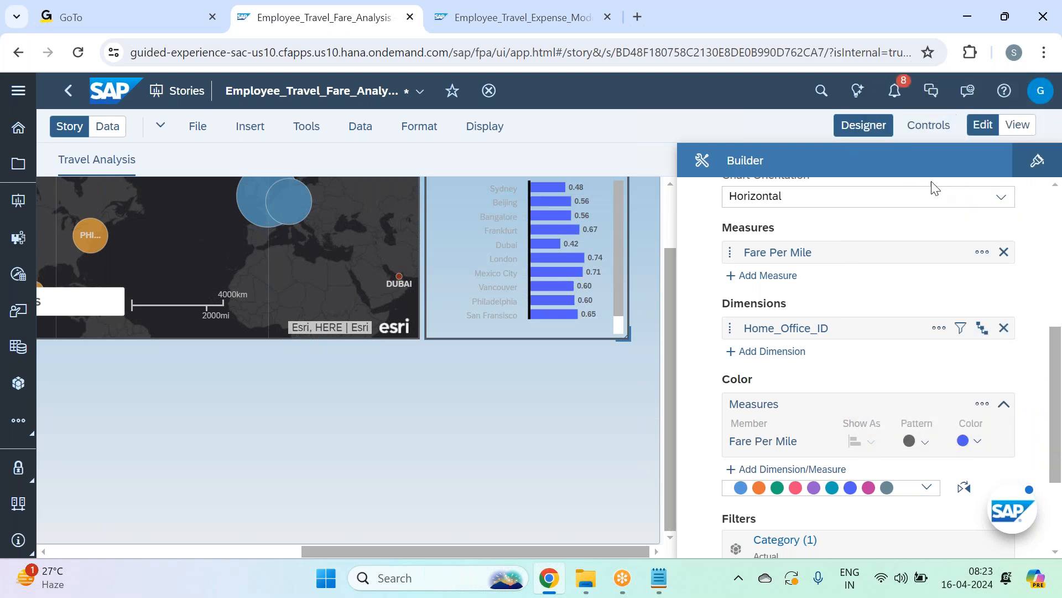
left_click(972, 453)
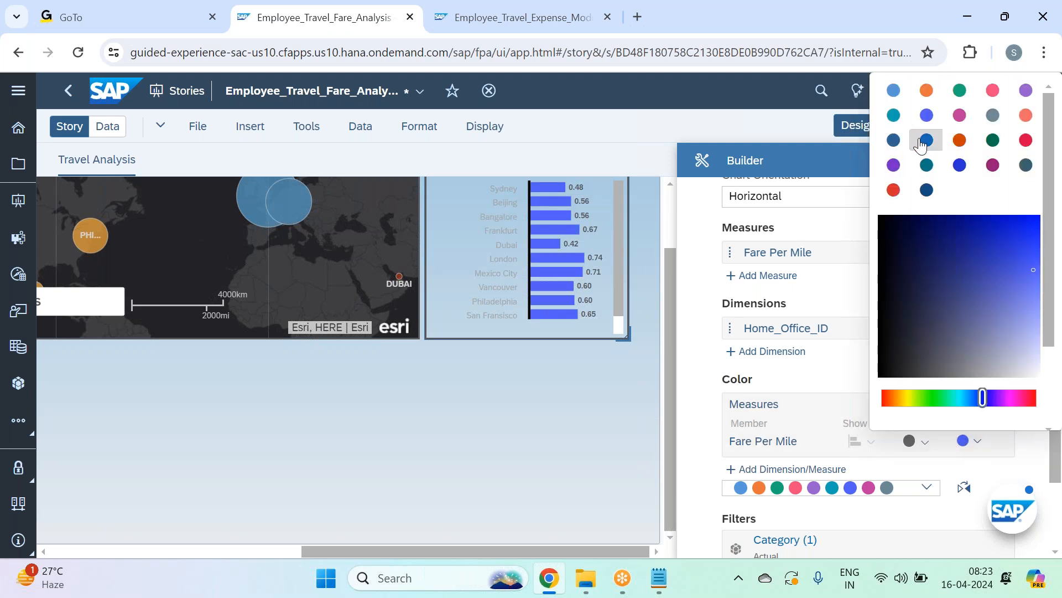
left_click(925, 138)
Step: Add a fixed reference line to the Fare Per Mile chart with value 0.64 and label Avg Fare
scroll(949, 306, "up", 5)
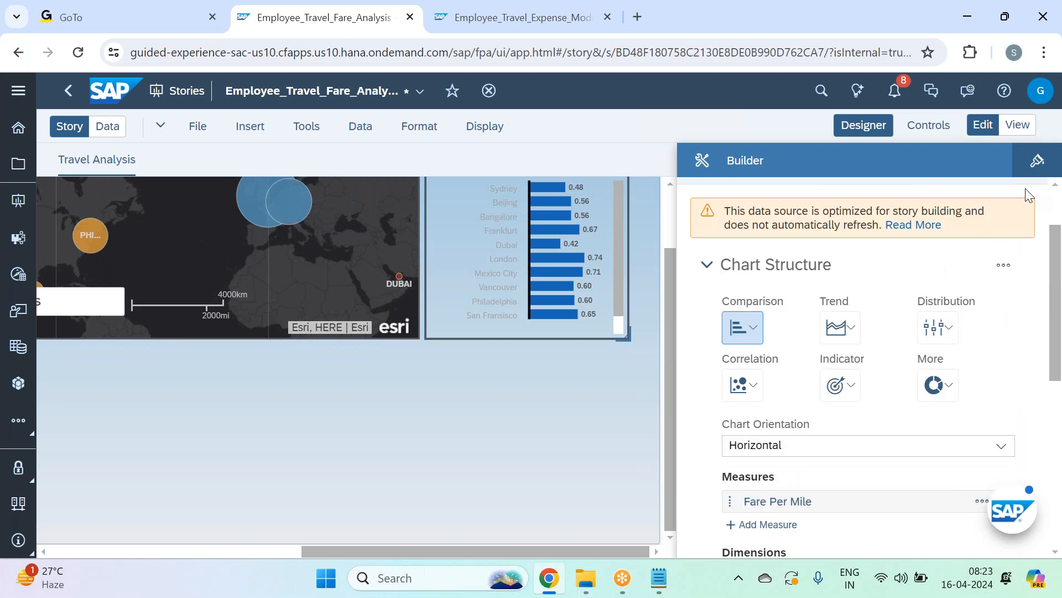
left_click(832, 137)
left_click(987, 213)
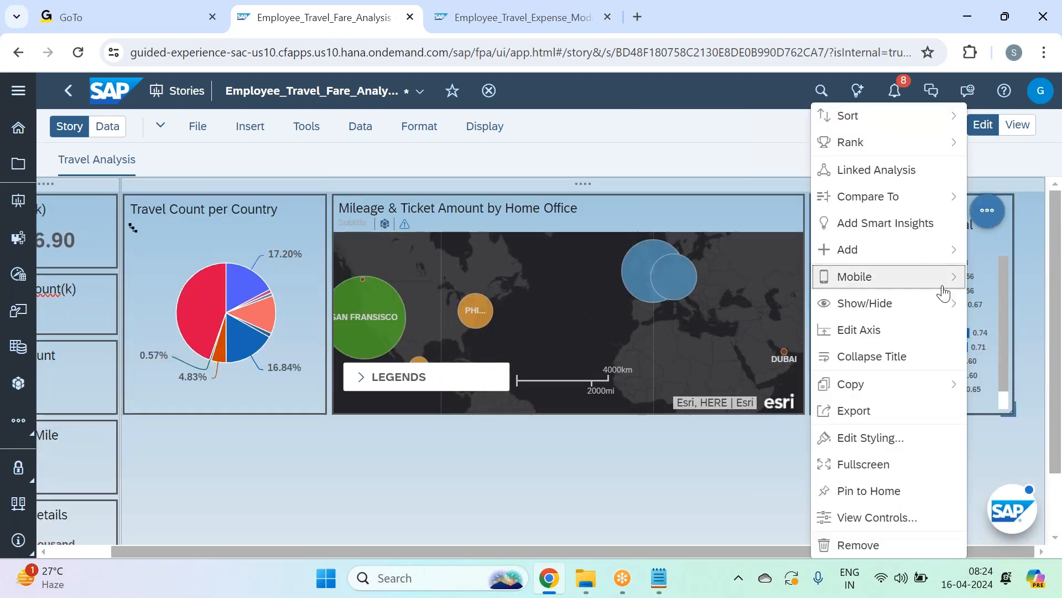
mouse_move(882, 254)
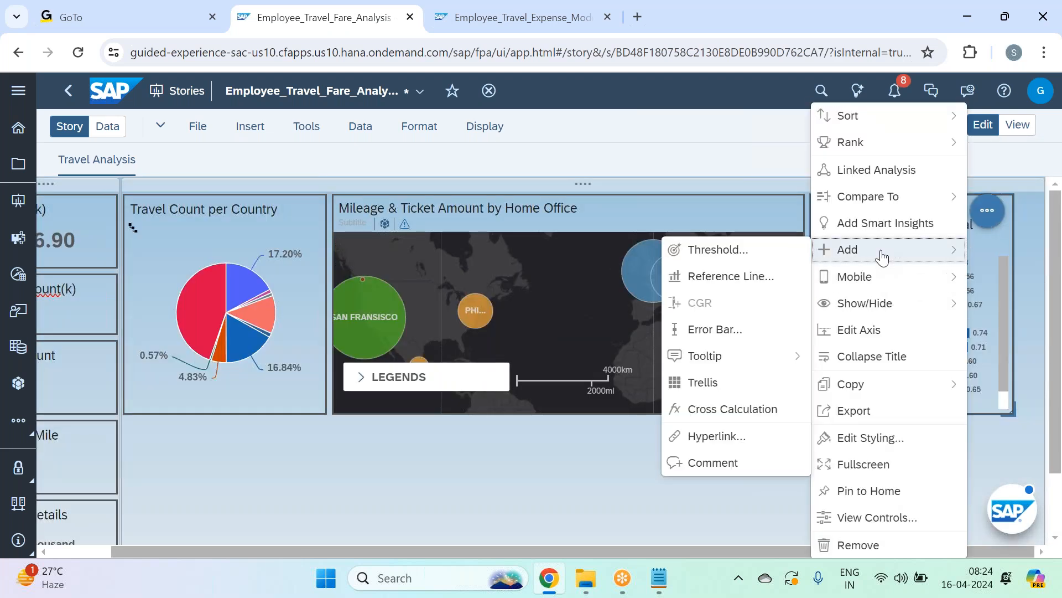
left_click(767, 288)
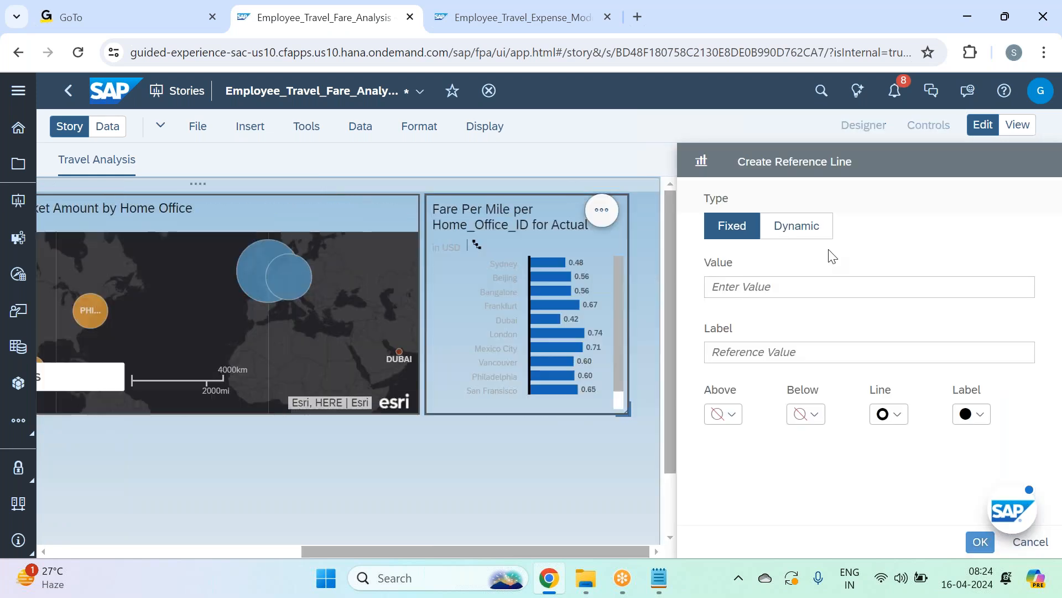
left_click(768, 288)
type("0.64")
left_click(822, 357)
type("Avg Fare")
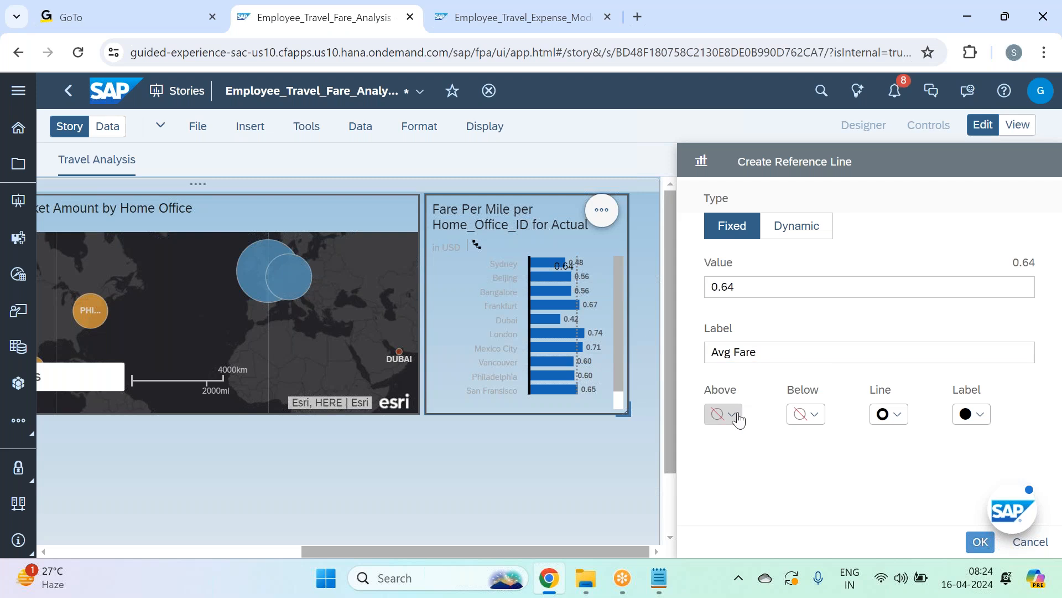
Step: Color the reference line's above range red, below range green and label yellow, and create the line
left_click(723, 415)
left_click(860, 165)
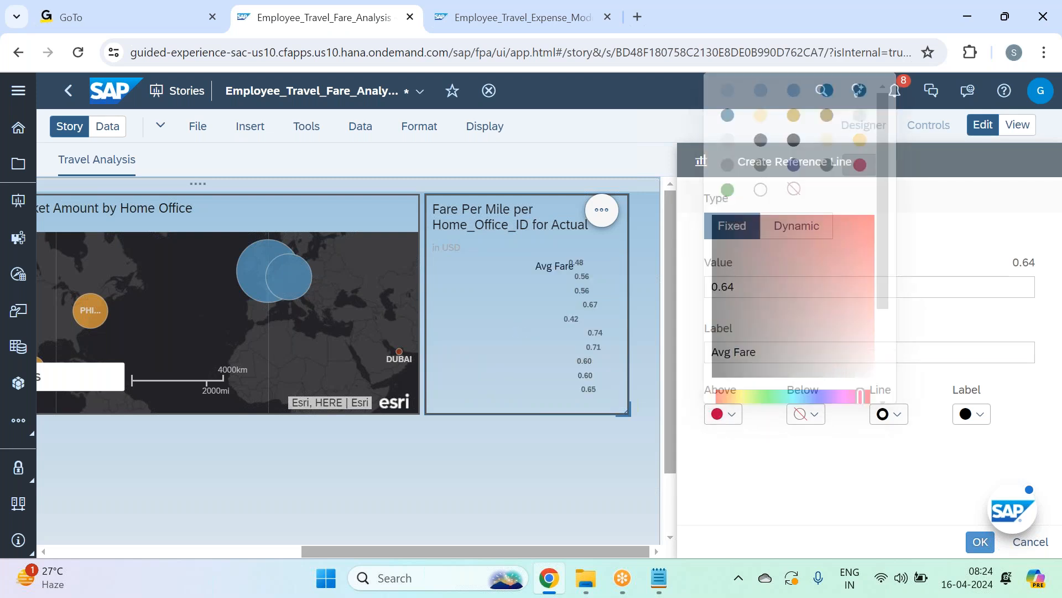
left_click(814, 415)
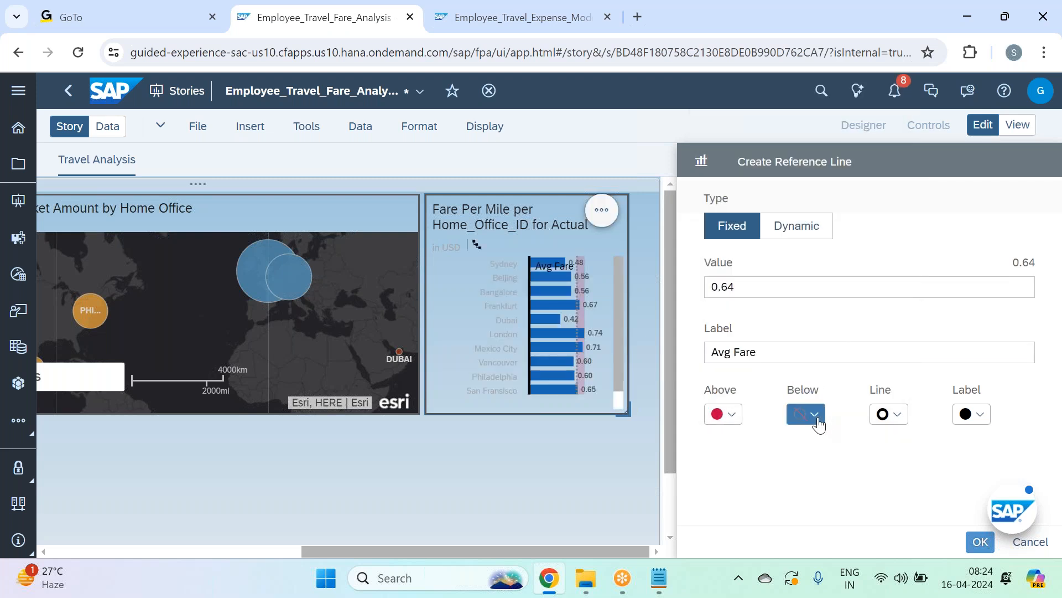
left_click(814, 189)
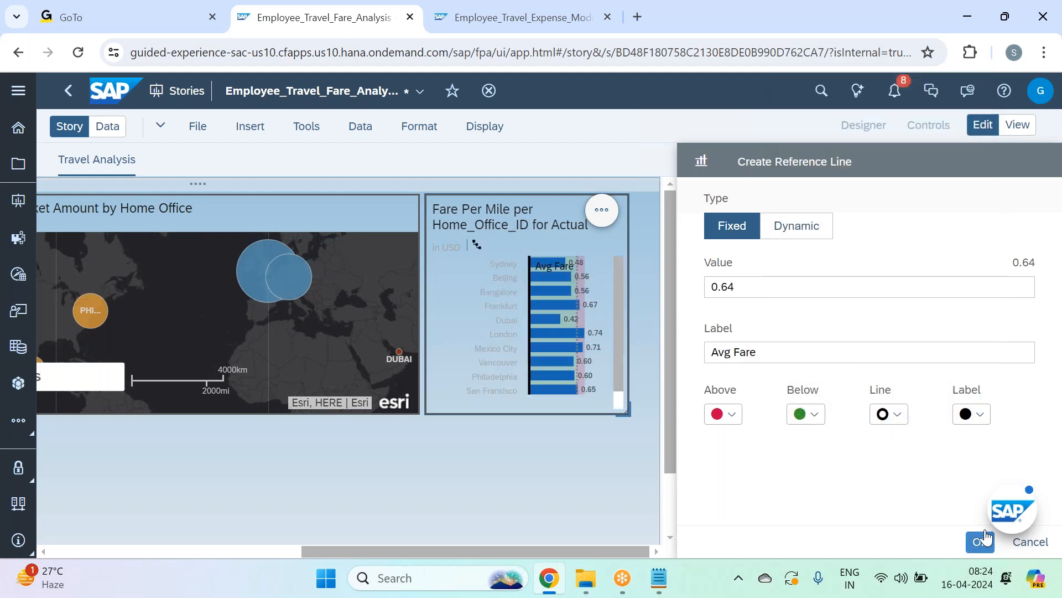
left_click(972, 415)
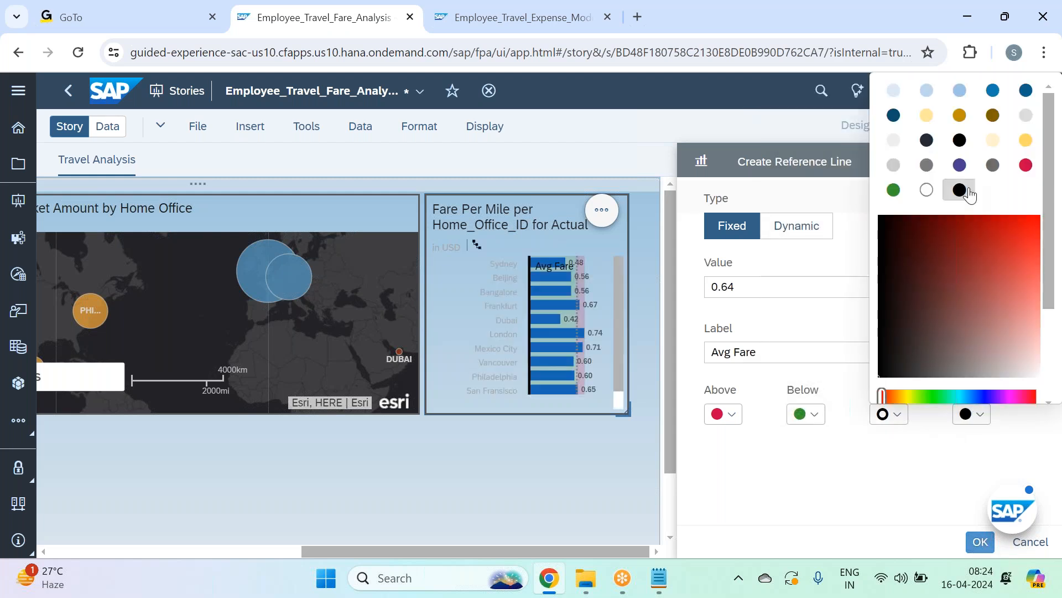
left_click(1026, 140)
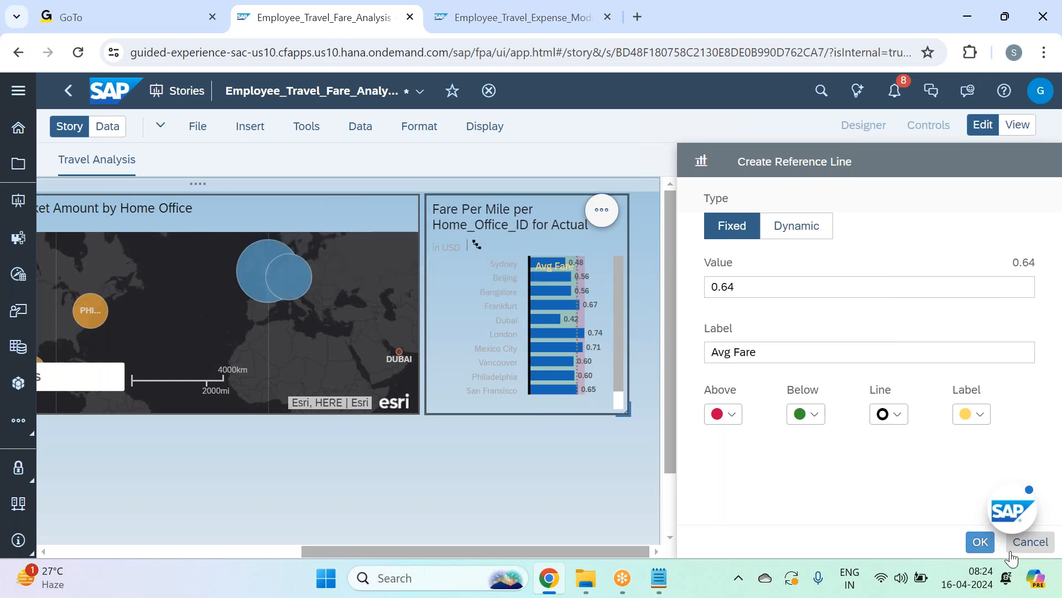
left_click(976, 544)
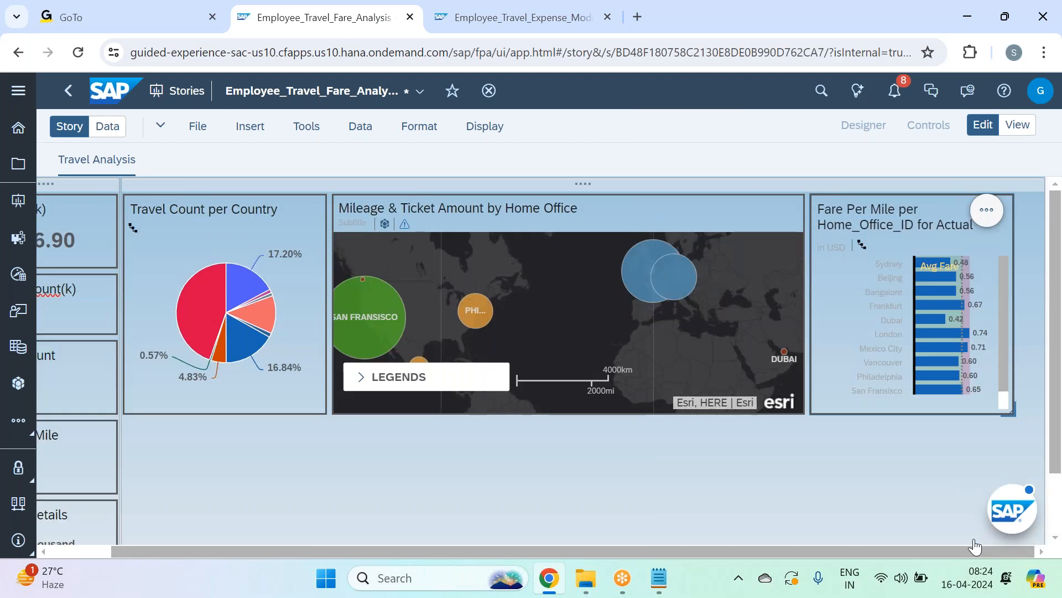
Step: Replace the Fare Per Mile chart's title with "Expensive Home Office"
left_click(891, 221)
left_click_drag(822, 208, 977, 226)
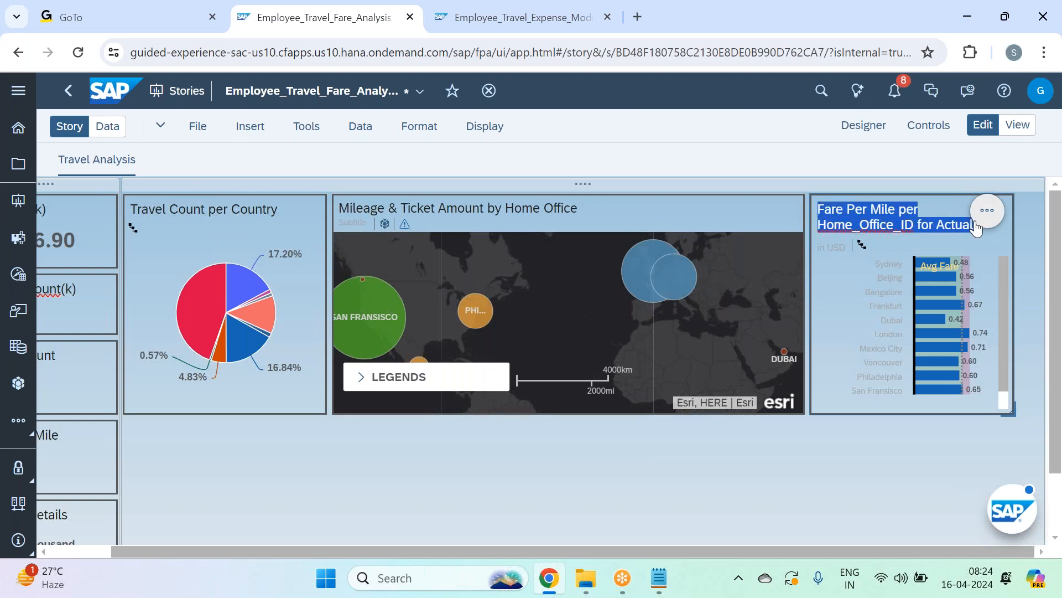
key("BackSpace")
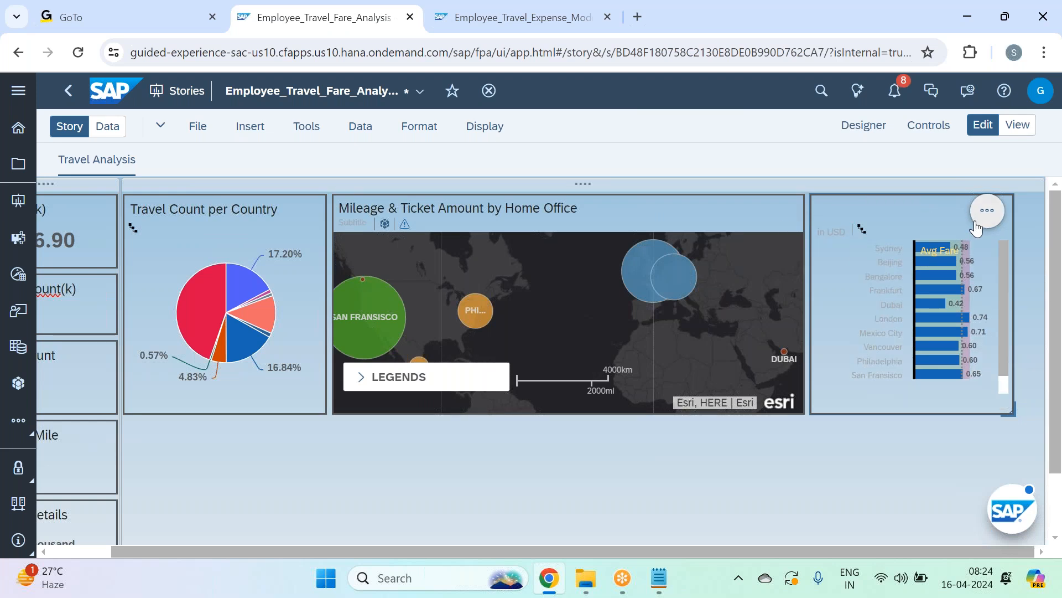
type("Expensi")
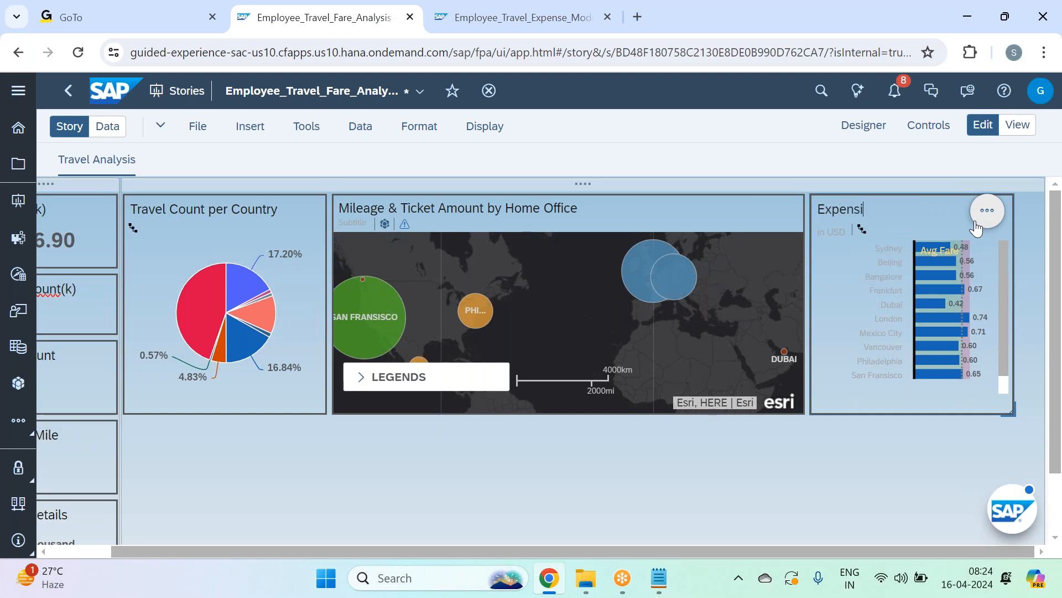
type("ve Home Office")
left_click(909, 461)
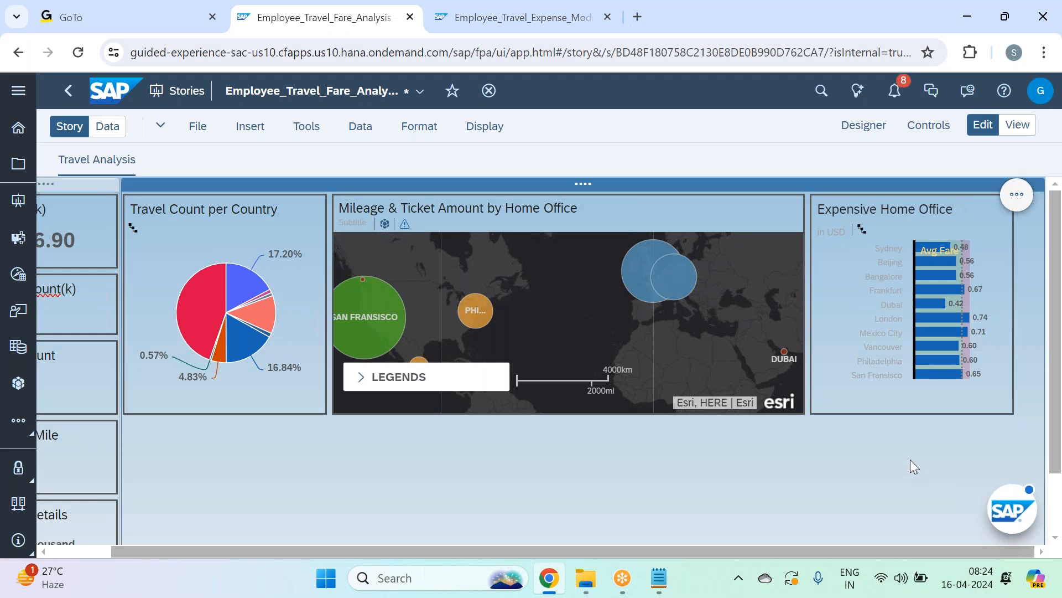
Step: Examine the fare per mile of individual offices against the average line and review the page's other widgets
mouse_move(971, 319)
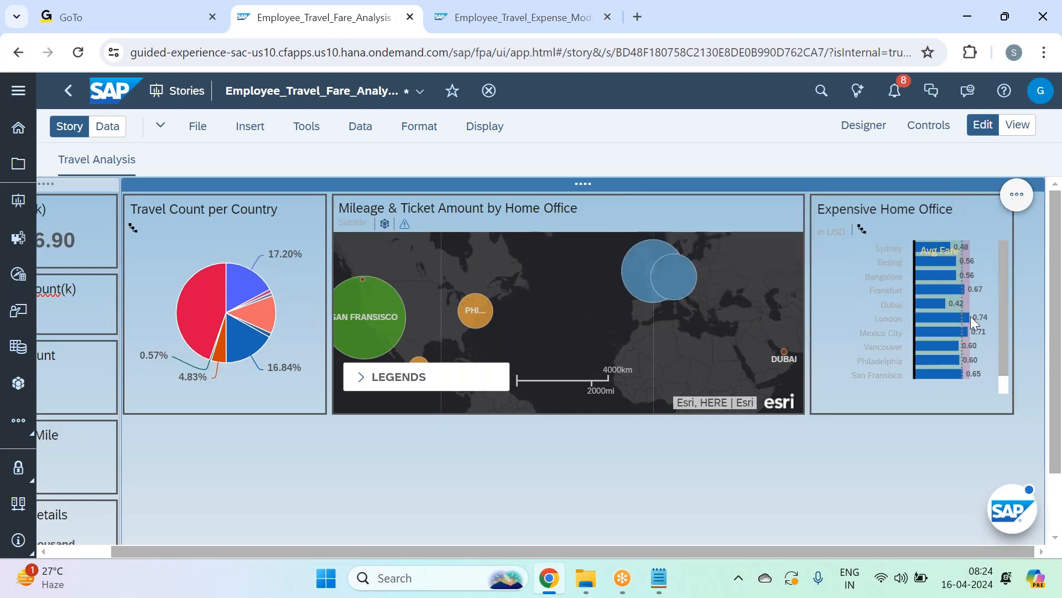
mouse_move(963, 296)
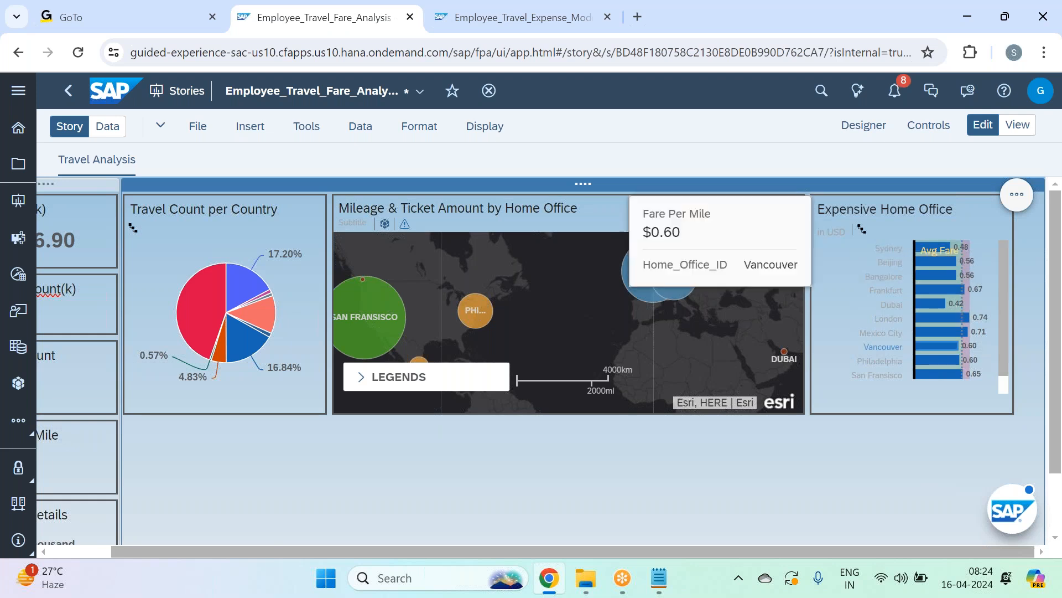
mouse_move(948, 381)
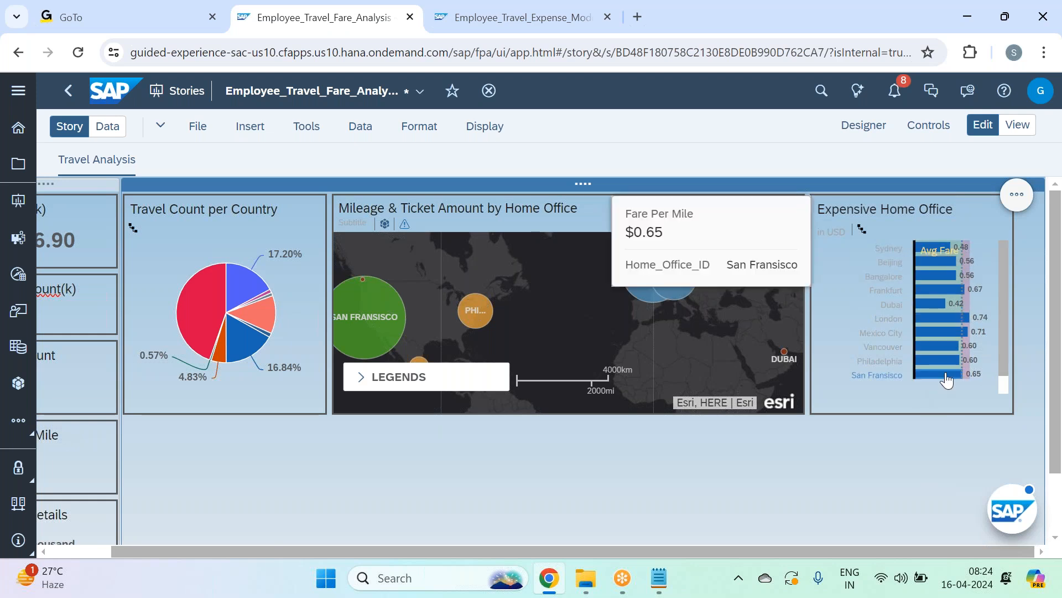
mouse_move(929, 308)
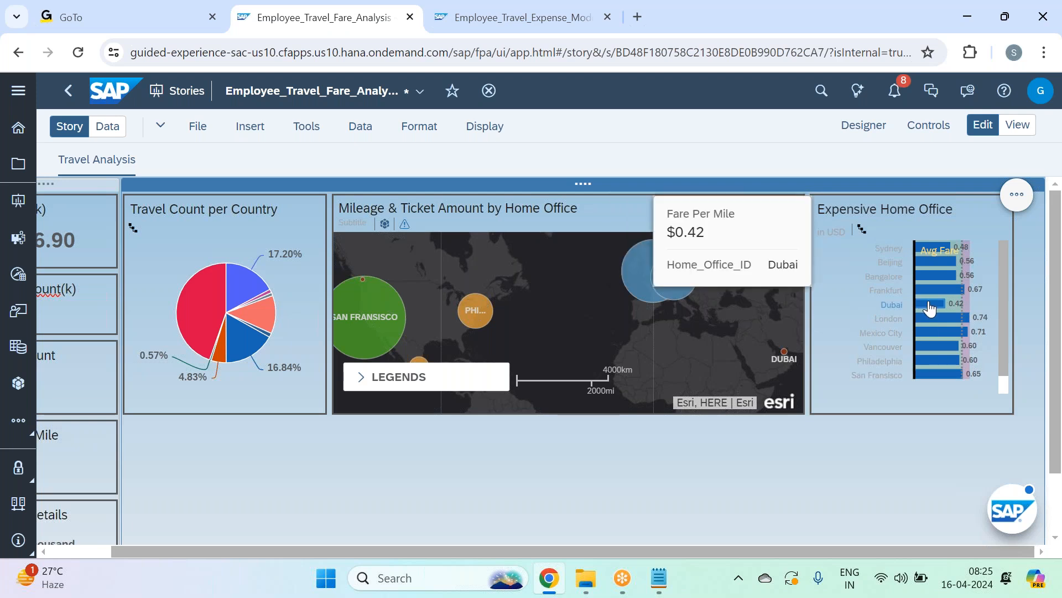
mouse_move(937, 252)
mouse_move(934, 280)
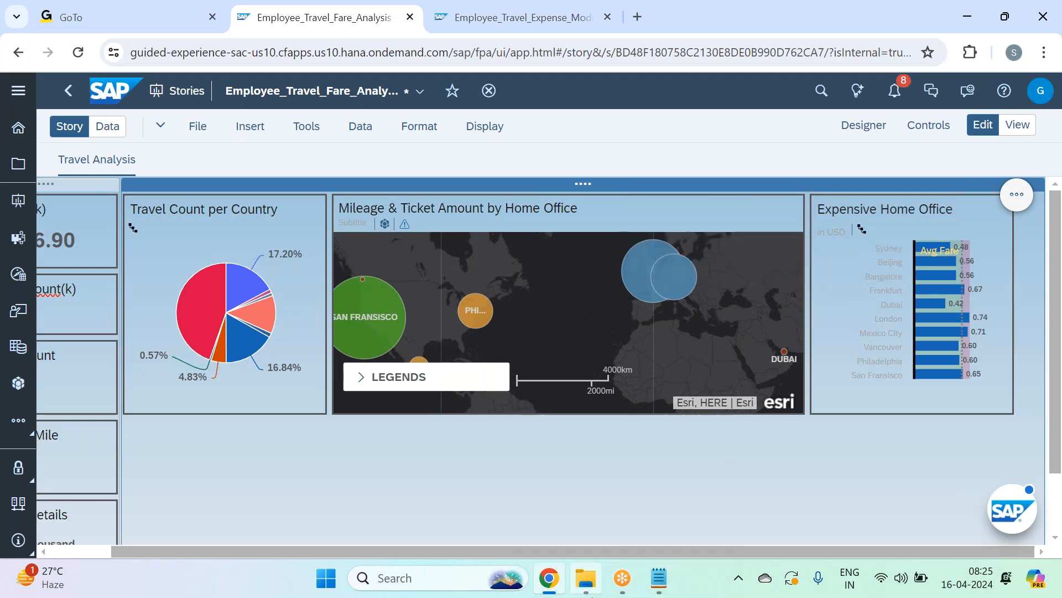
mouse_move(572, 591)
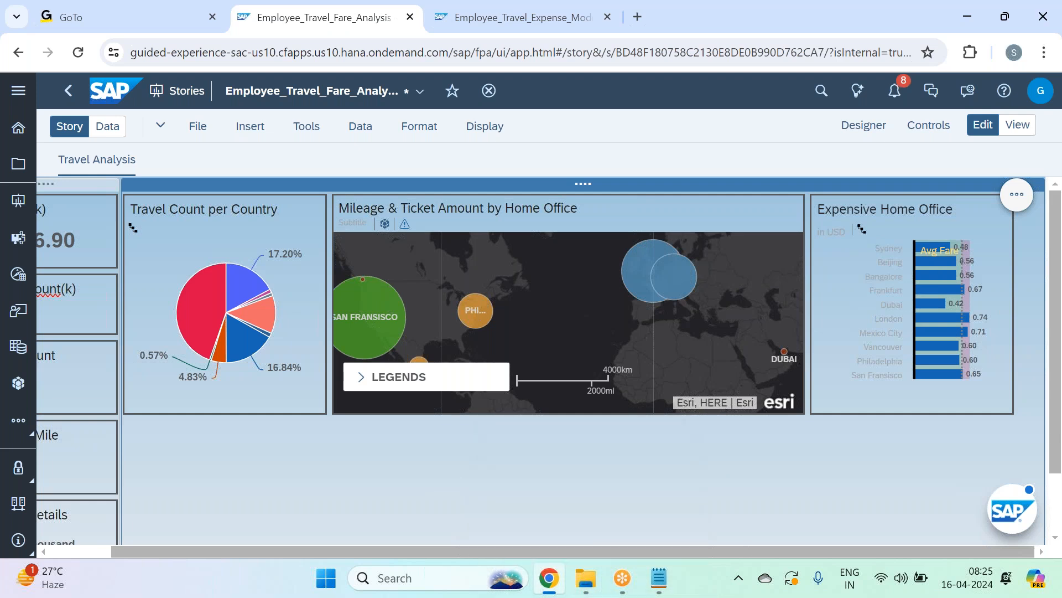
left_click_drag(292, 549, 227, 549)
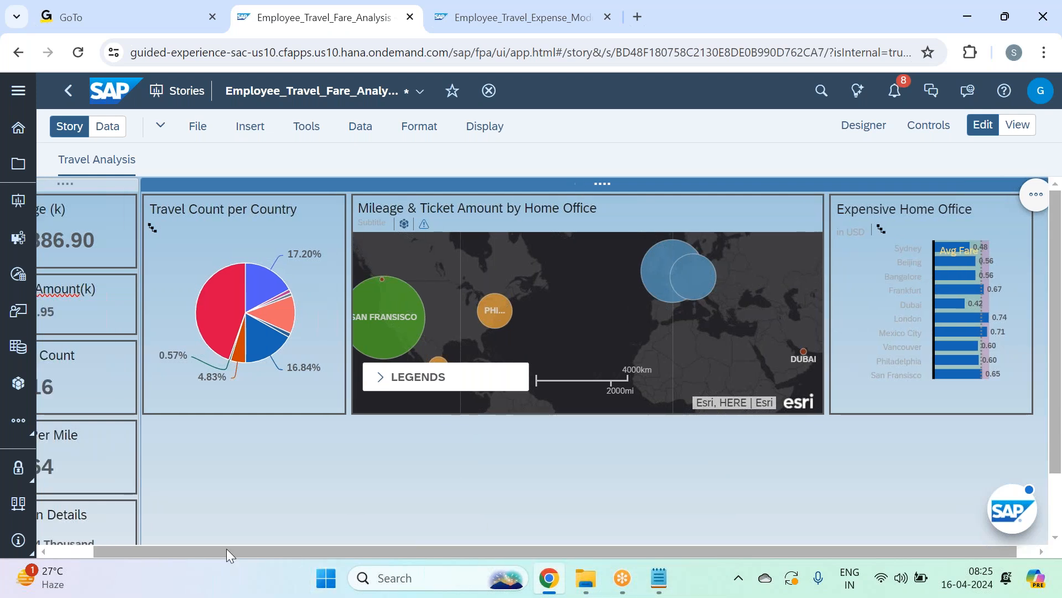
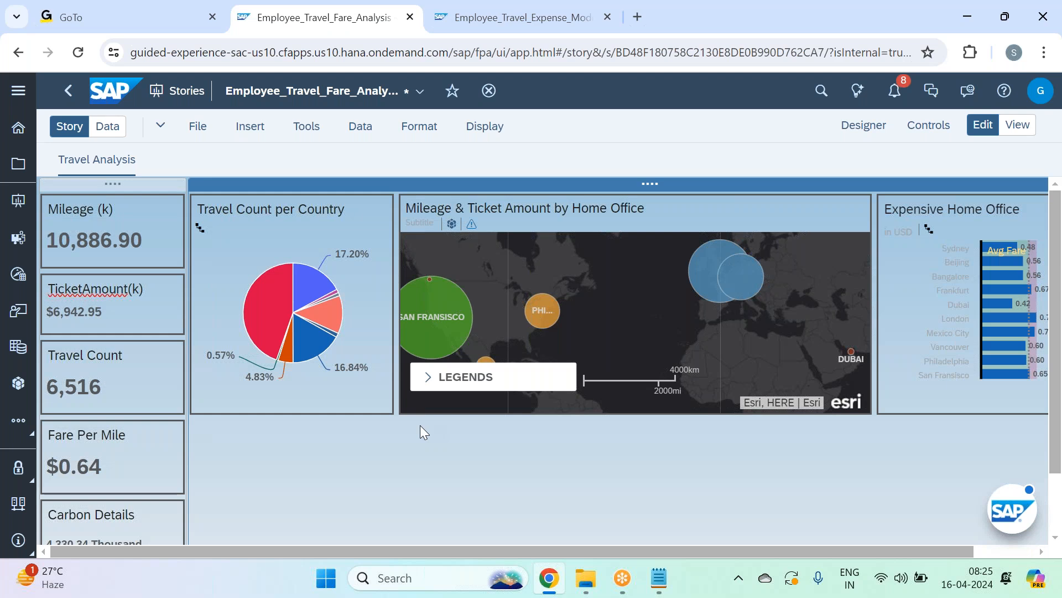
Step: Save the Employee_Travel_Fare_Analysis story
left_click(199, 127)
left_click(244, 175)
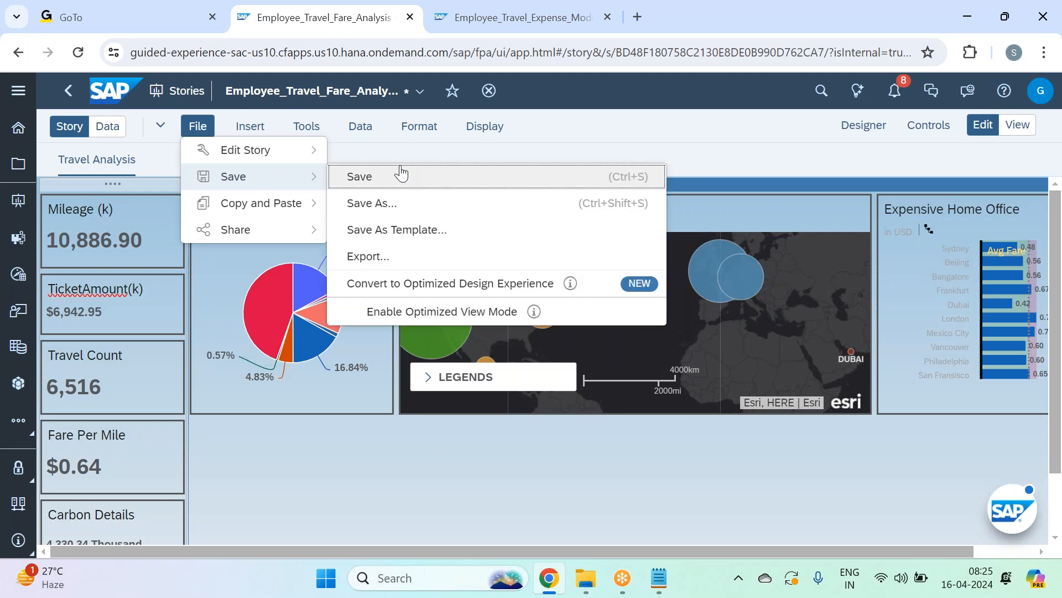
left_click(402, 175)
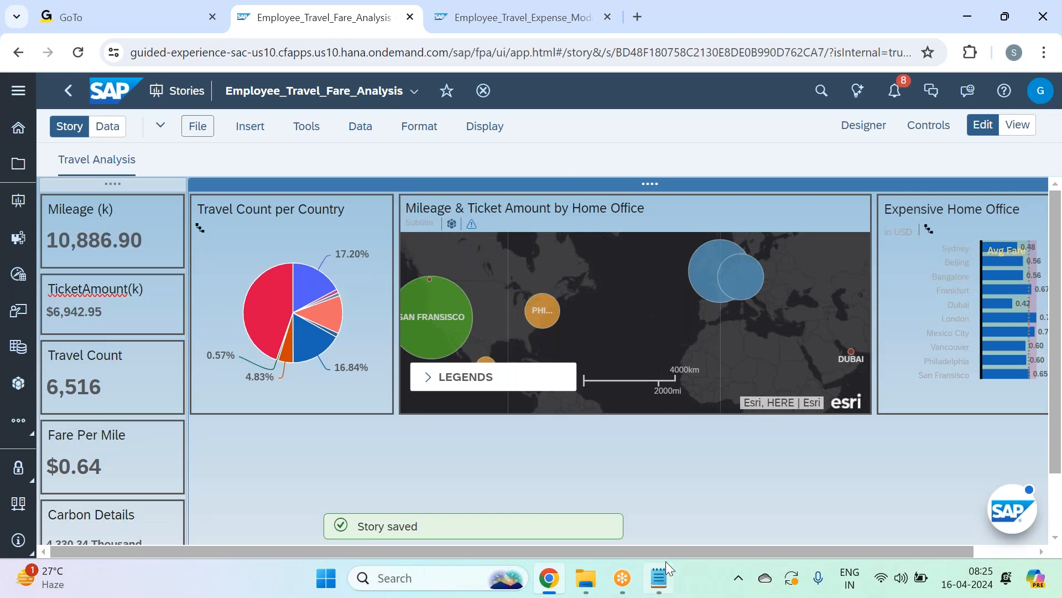
Step: Check the Widget 4 notes in Notepad, then insert a chart in the story below the country pie chart, matching the pie's width
left_click(660, 577)
scroll(240, 429, "down", 4)
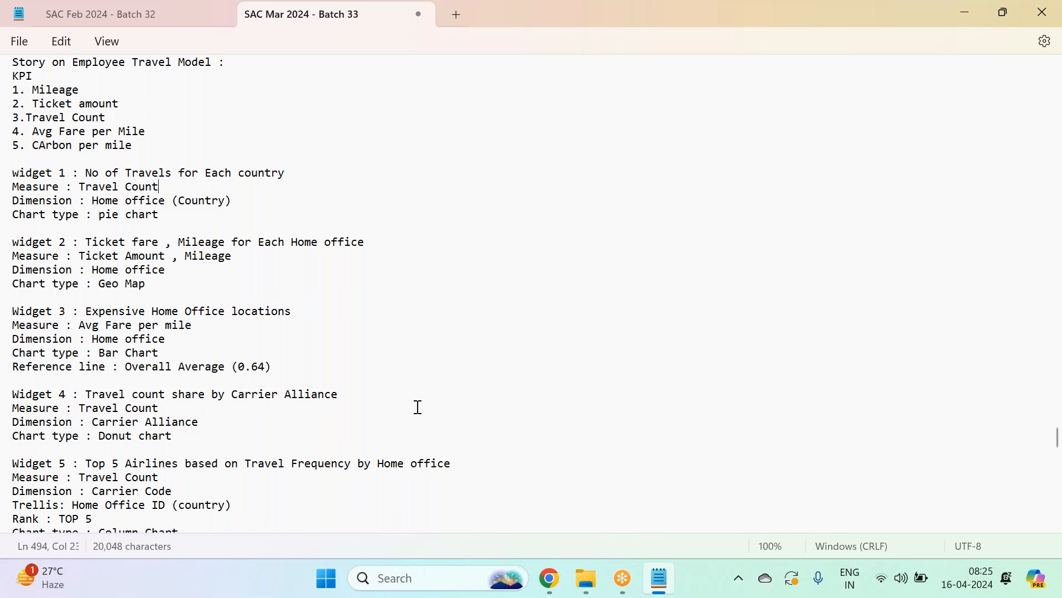
key("alt+Tab")
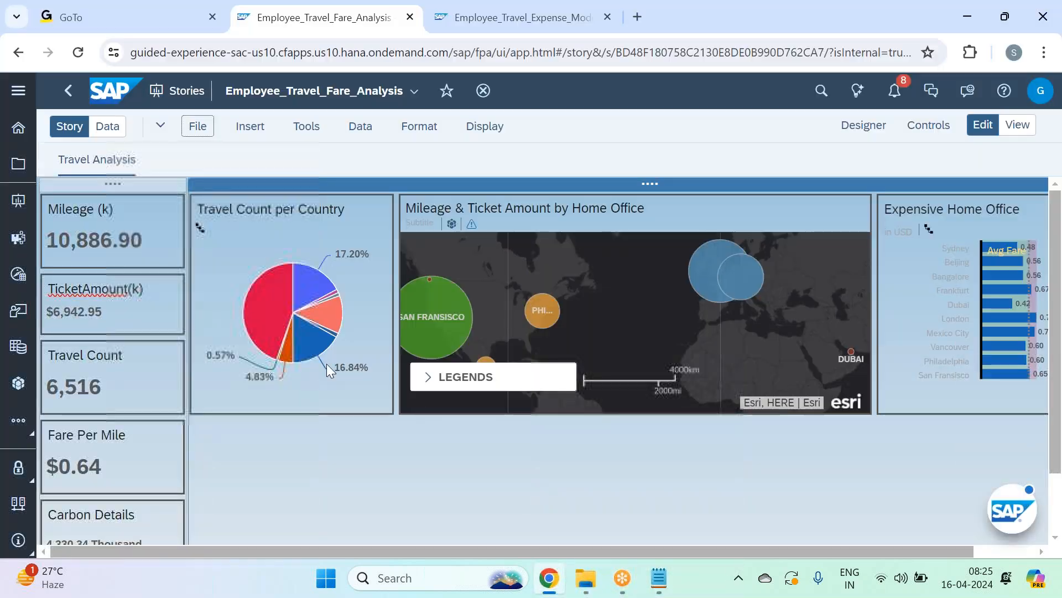
scroll(327, 365, "down", 1)
left_click(246, 128)
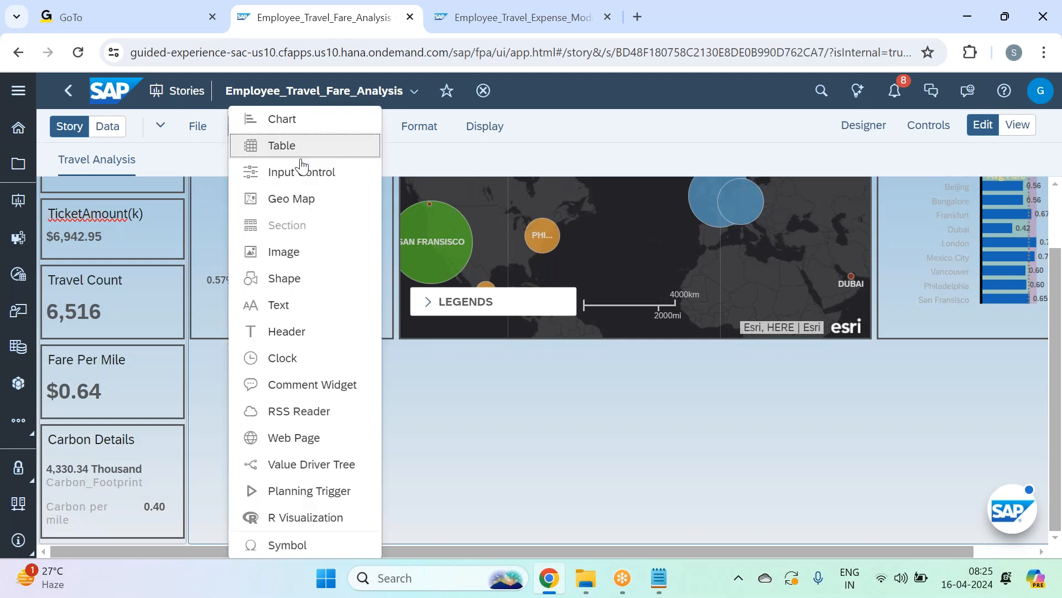
left_click(308, 128)
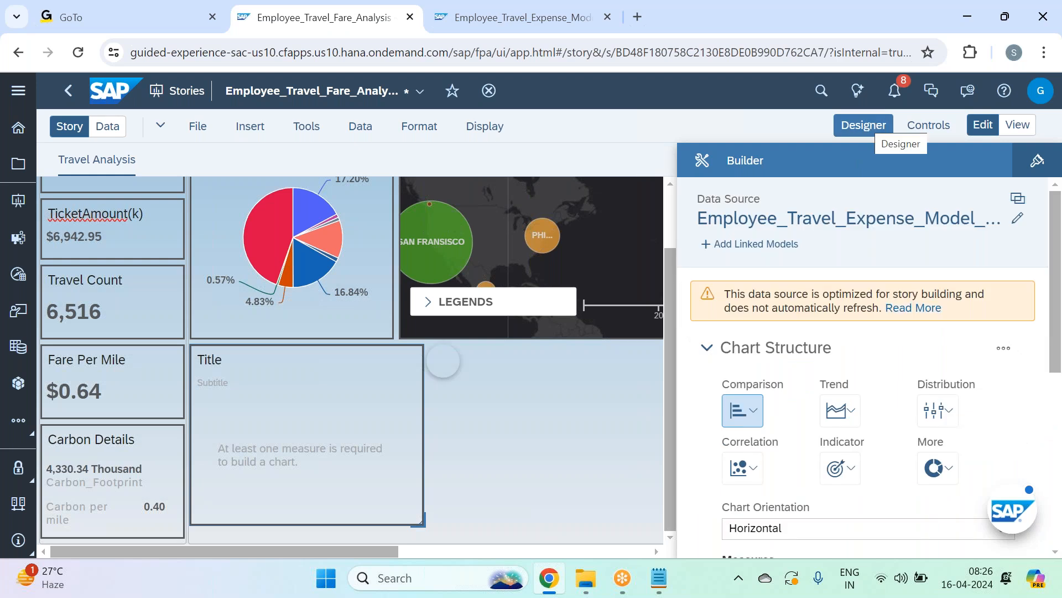
left_click(868, 126)
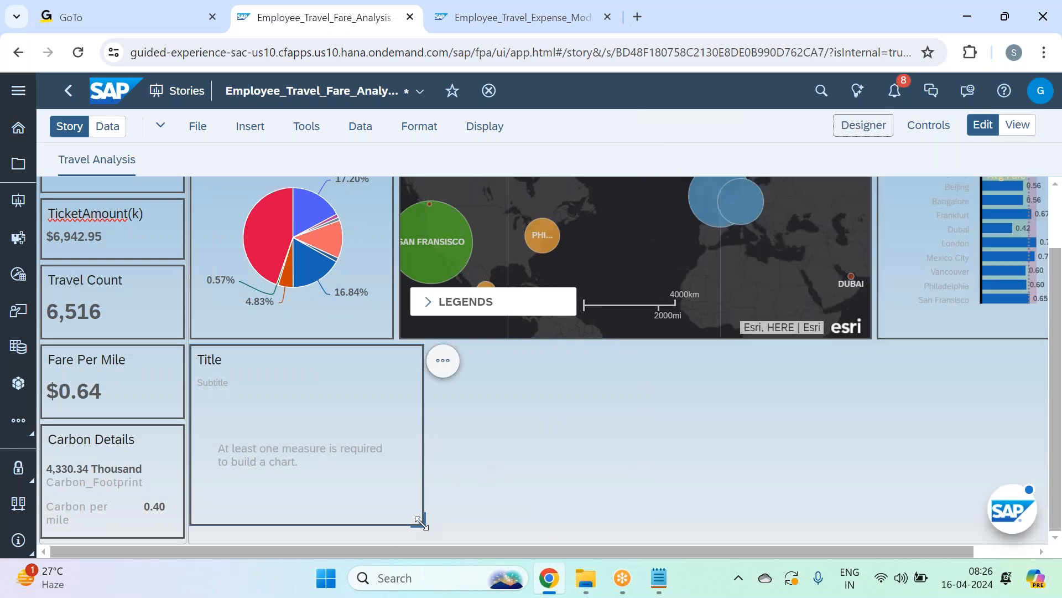
left_click_drag(416, 521, 388, 535)
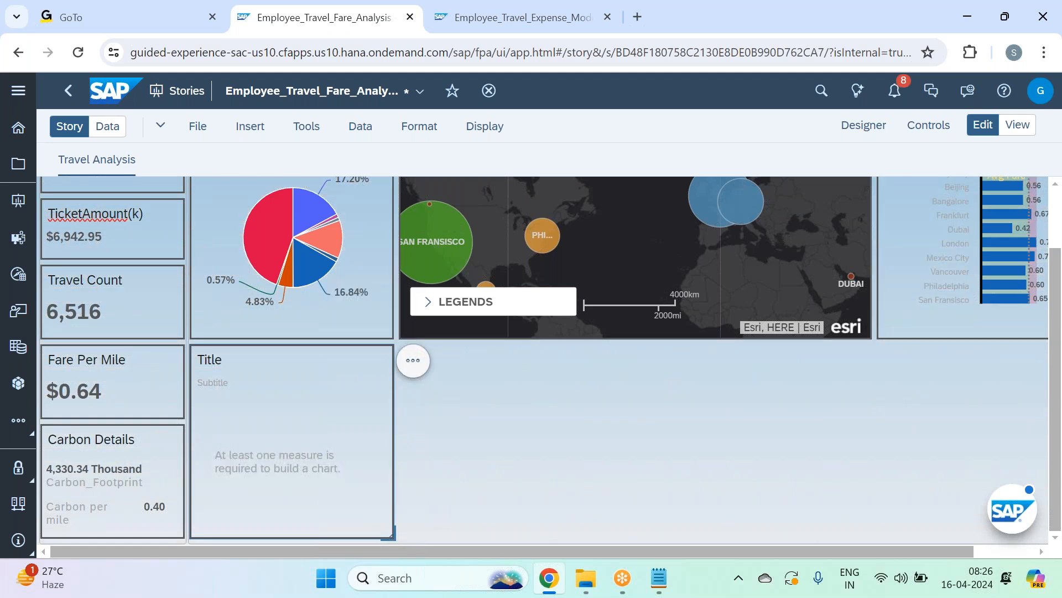
Step: Make the new chart a Donut with Travel Count as the measure and Carrier_Code as the color dimension
left_click(861, 127)
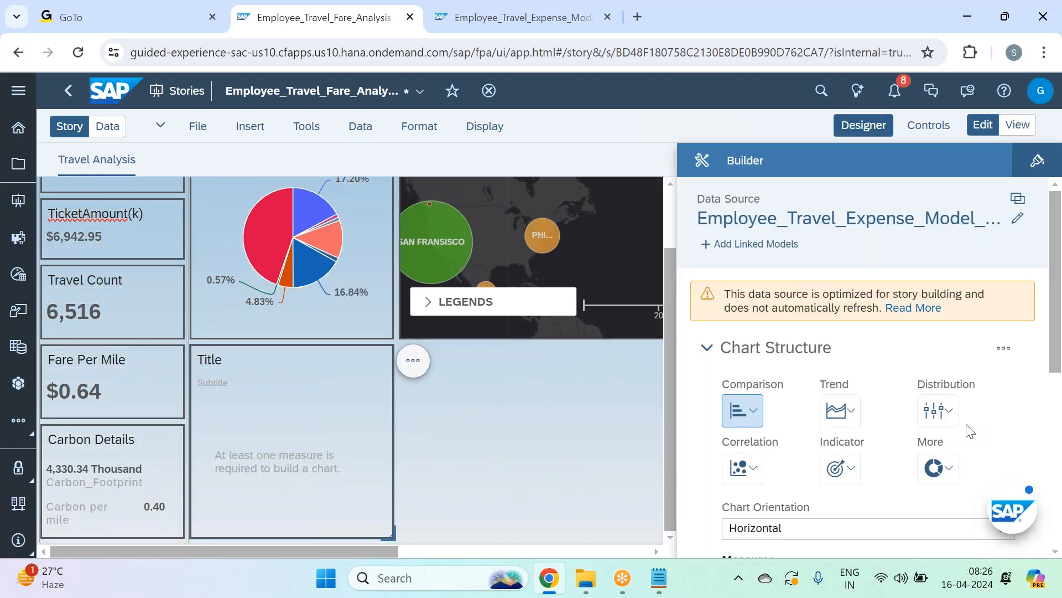
left_click(947, 469)
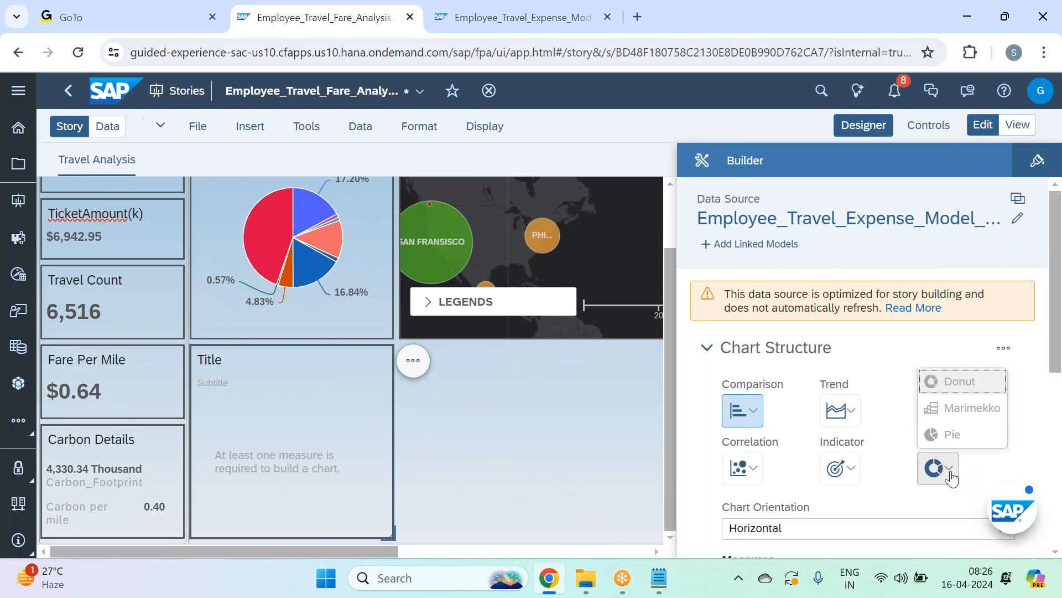
left_click(957, 382)
scroll(964, 396, "down", 3)
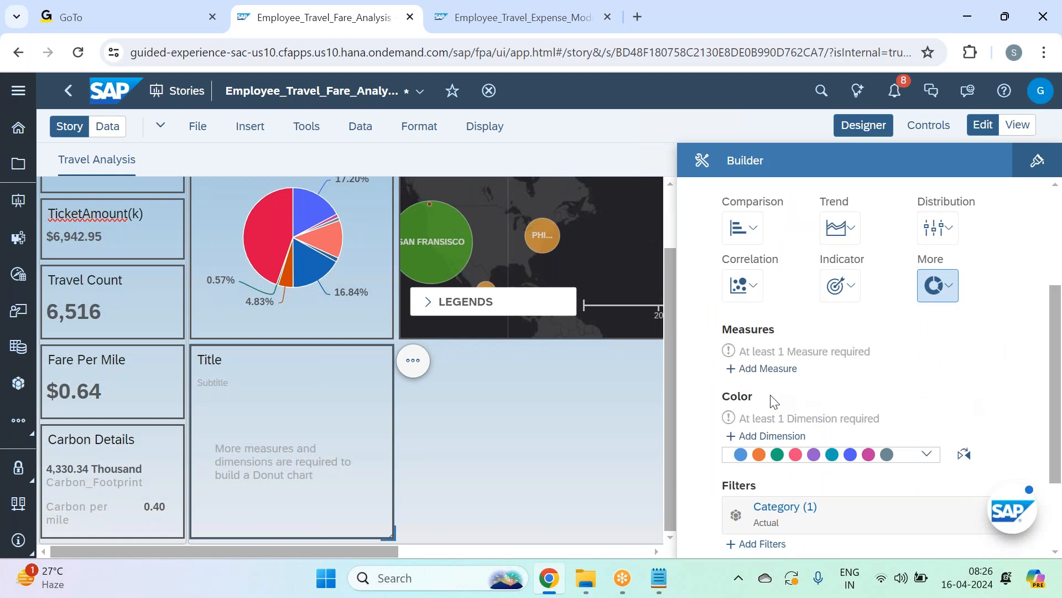
left_click(774, 369)
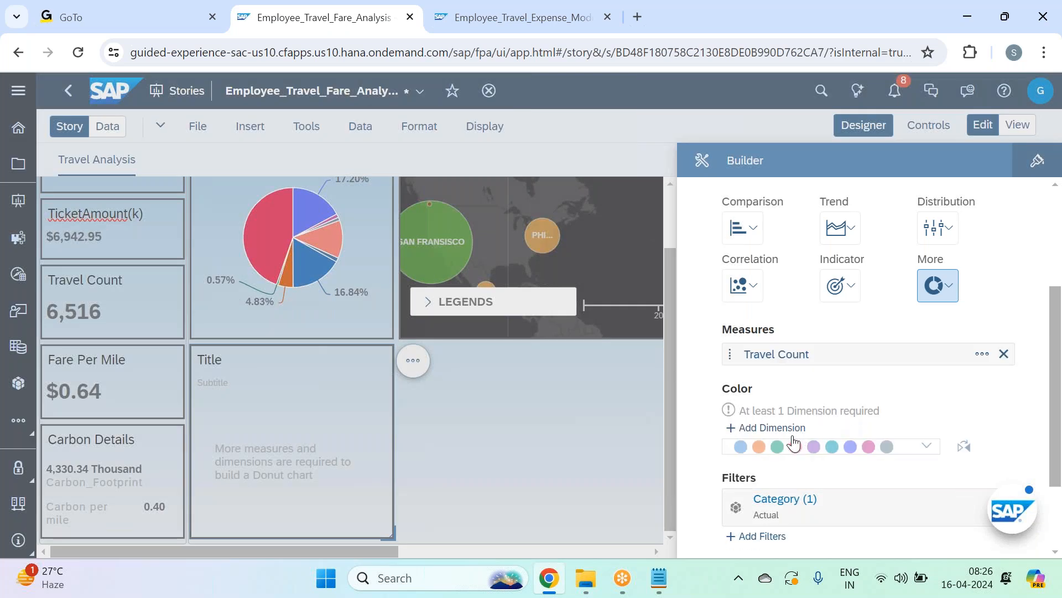
left_click(787, 434)
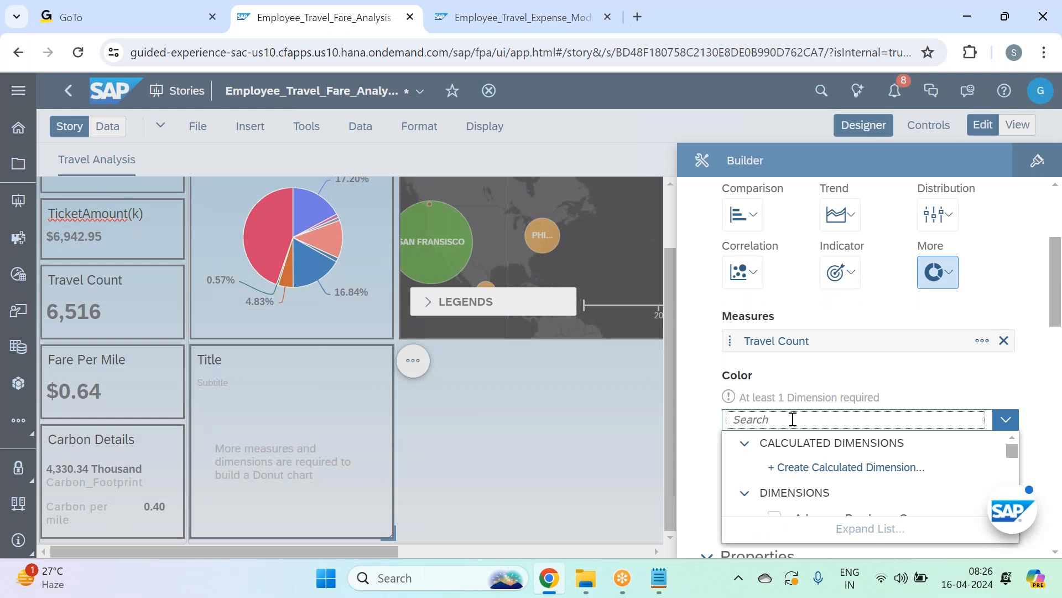
type("carr")
left_click(844, 470)
left_click(903, 393)
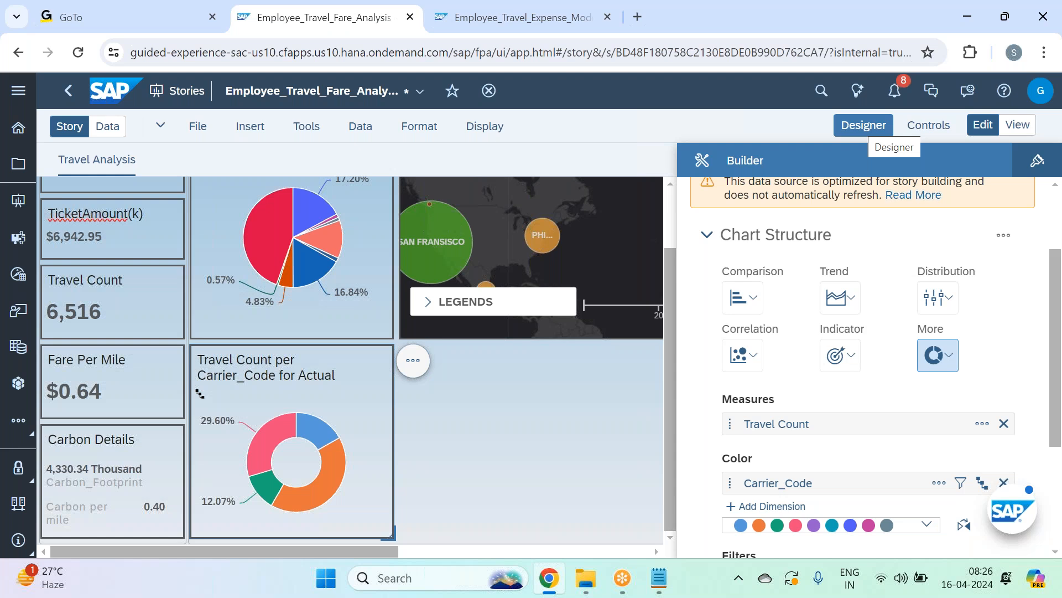
Step: Shorten the donut chart's title to "Travel Count per Carrier"
left_click(863, 125)
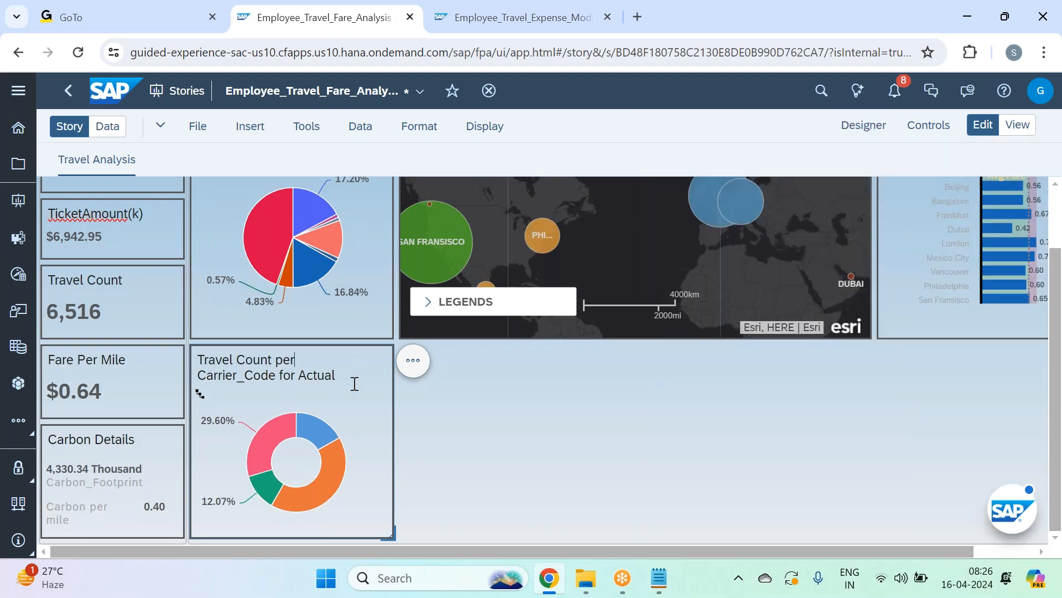
key("BackSpace")
key("BackSpace")
key("BackSpace")
key("BackSpace")
key("BackSpace")
key("BackSpace")
key("BackSpace")
key("BackSpace")
key("BackSpace")
key("BackSpace")
key("BackSpace")
key("BackSpace")
key("BackSpace")
key("BackSpace")
key("BackSpace")
key("BackSpace")
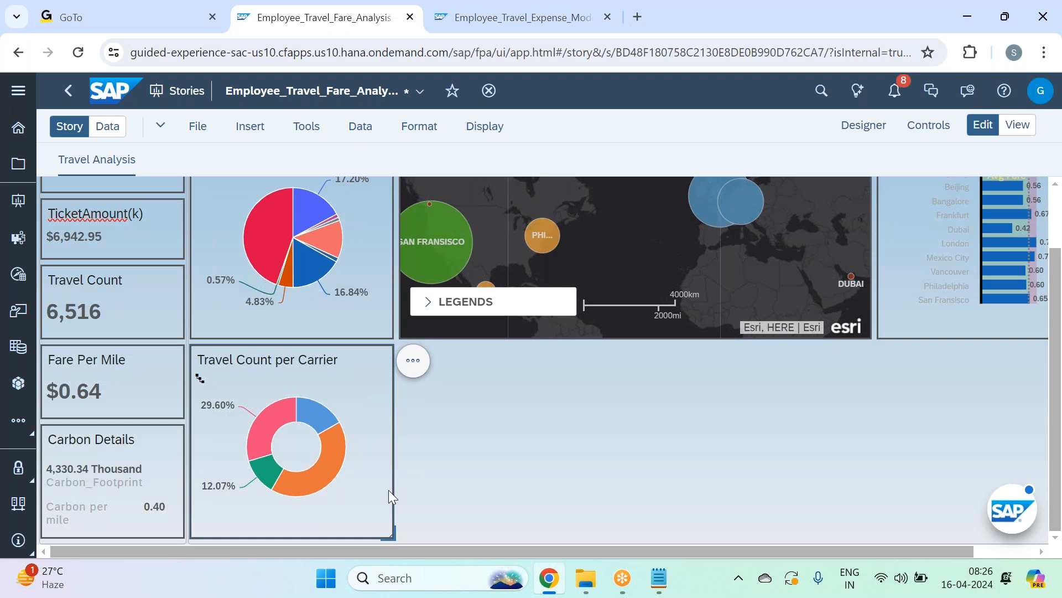
Step: Widen the donut chart slightly and inspect the travel counts of its carrier alliance slices
left_click_drag(396, 541, 412, 536)
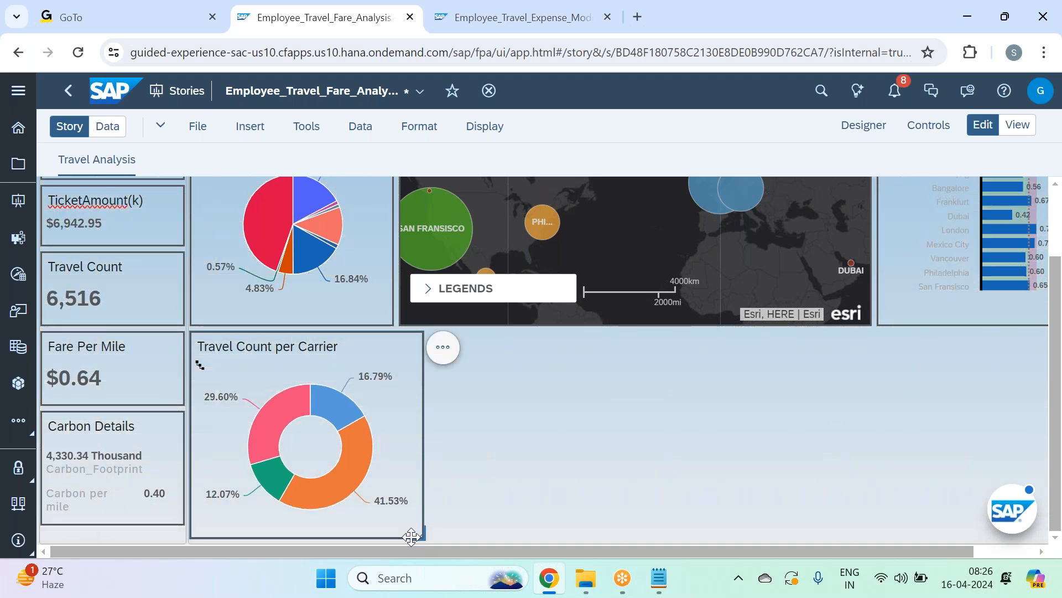
mouse_move(360, 483)
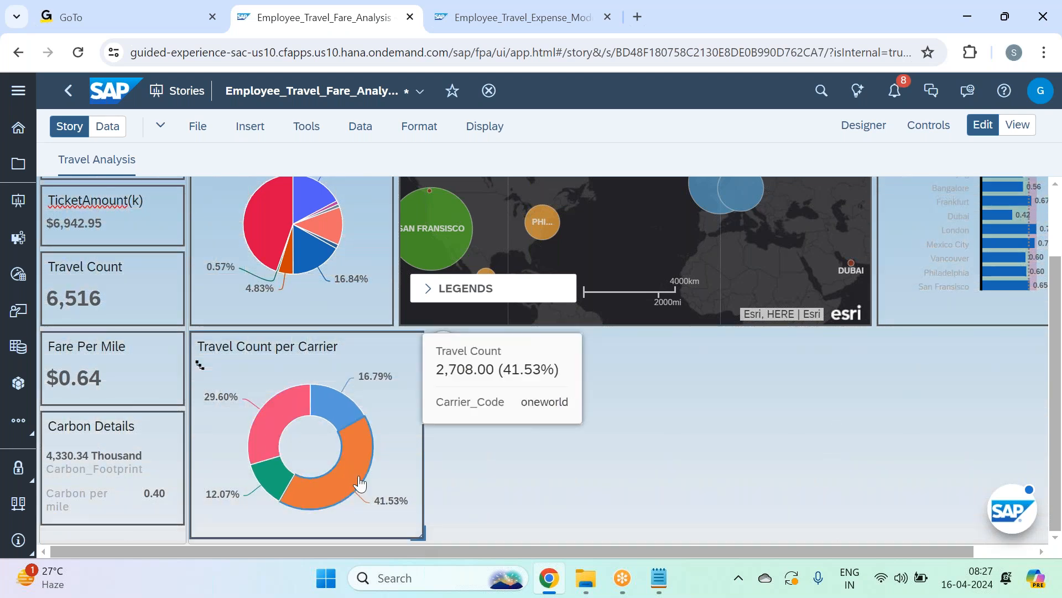
mouse_move(274, 416)
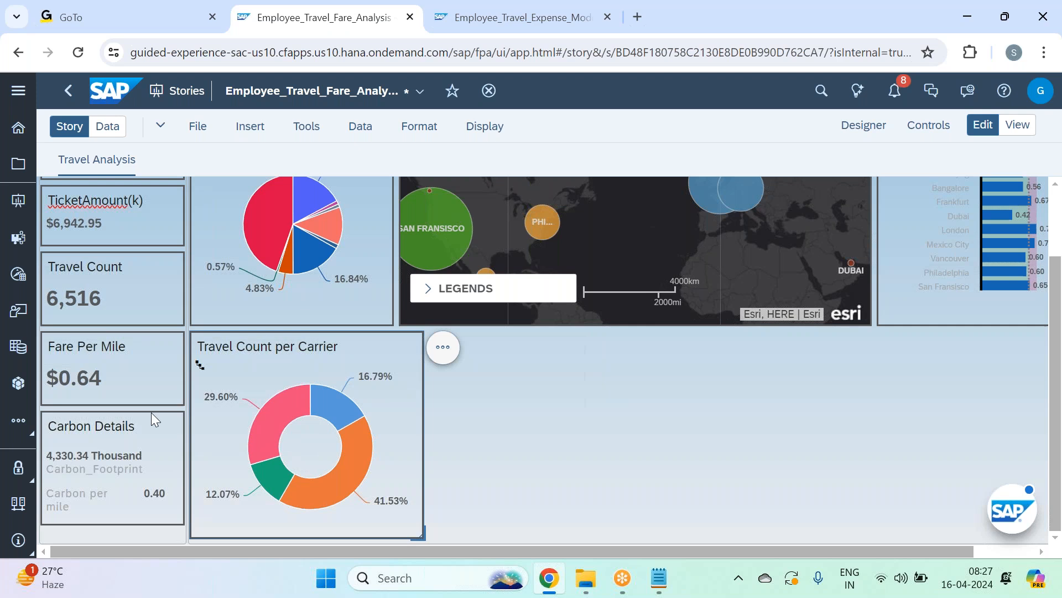
Step: Drill the donut chart's Carrier_Code hierarchy to Level 2 and return it to Level 1
left_click(200, 365)
left_click(256, 480)
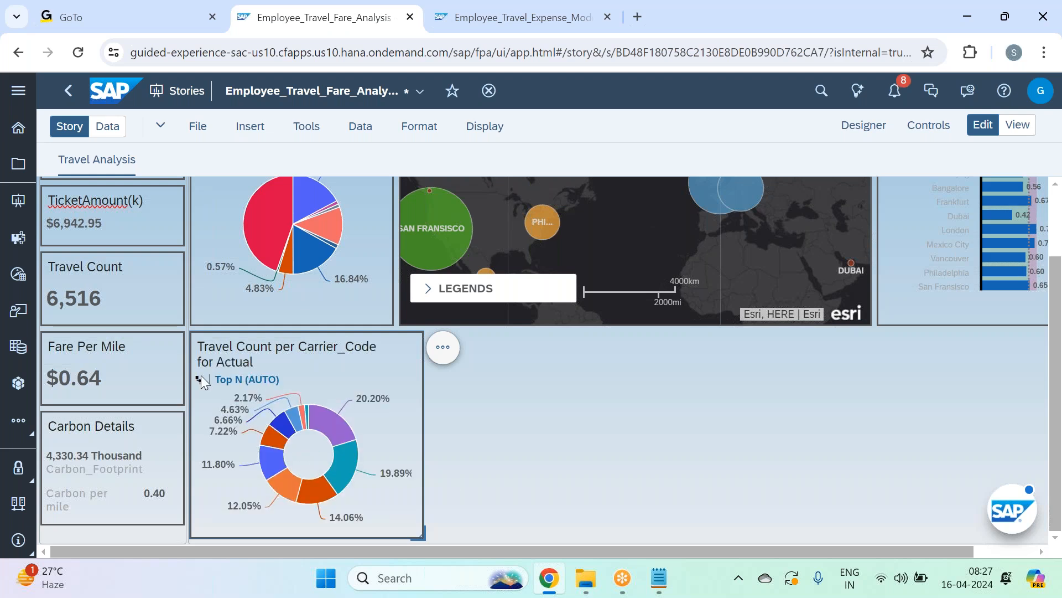
left_click(200, 382)
left_click(200, 382)
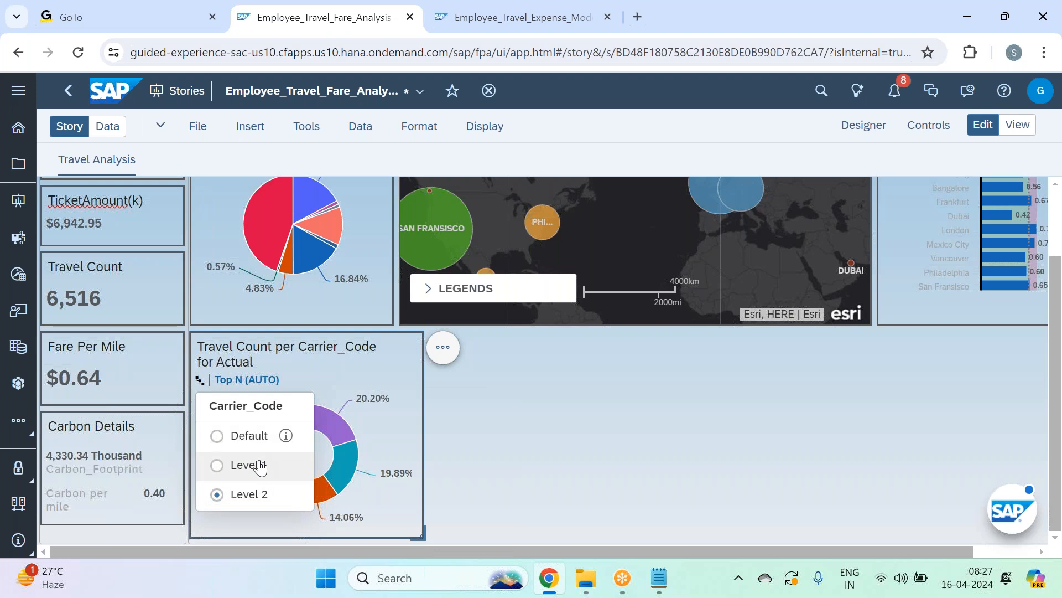
Step: Trim the donut chart's title to "Travel Count per Carrier_Code"
left_click(566, 447)
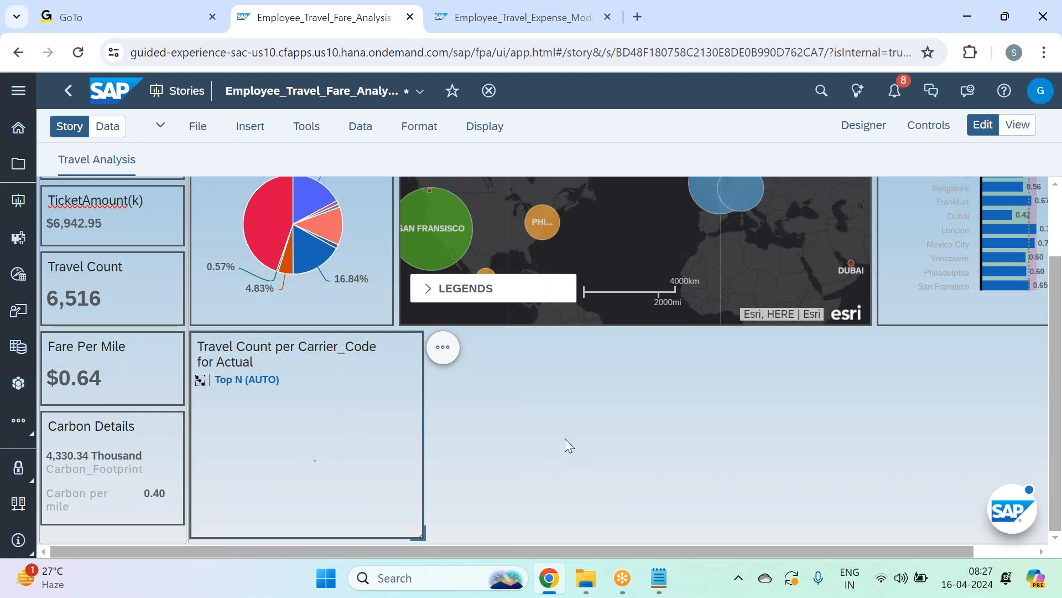
key("BackSpace")
key("BackSpace")
key("BackSpace")
key("BackSpace")
key("BackSpace")
key("BackSpace")
key("BackSpace")
key("BackSpace")
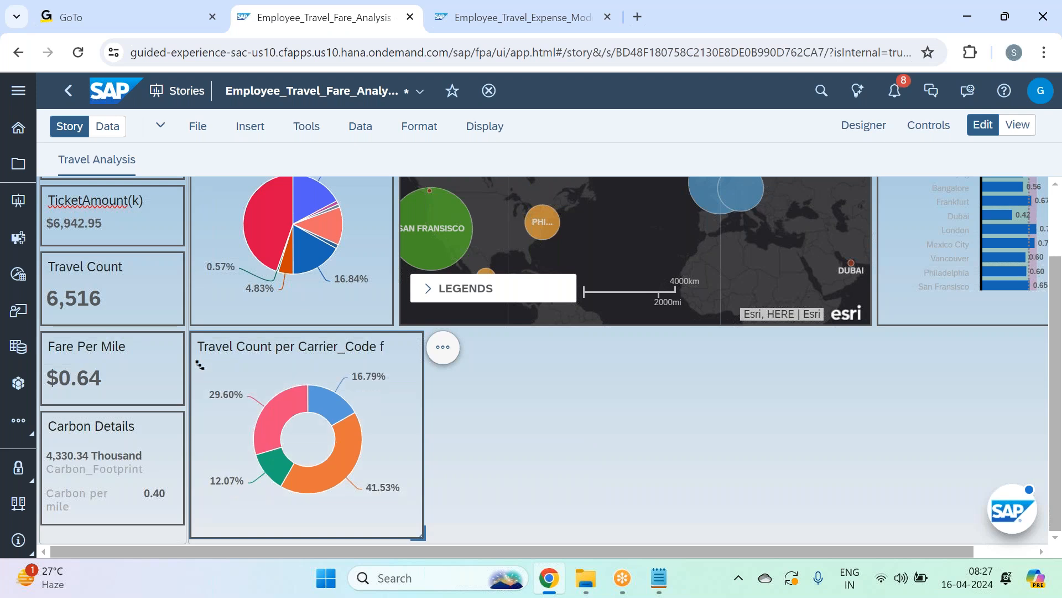
key("BackSpace")
key("BackSpace")
left_click(457, 415)
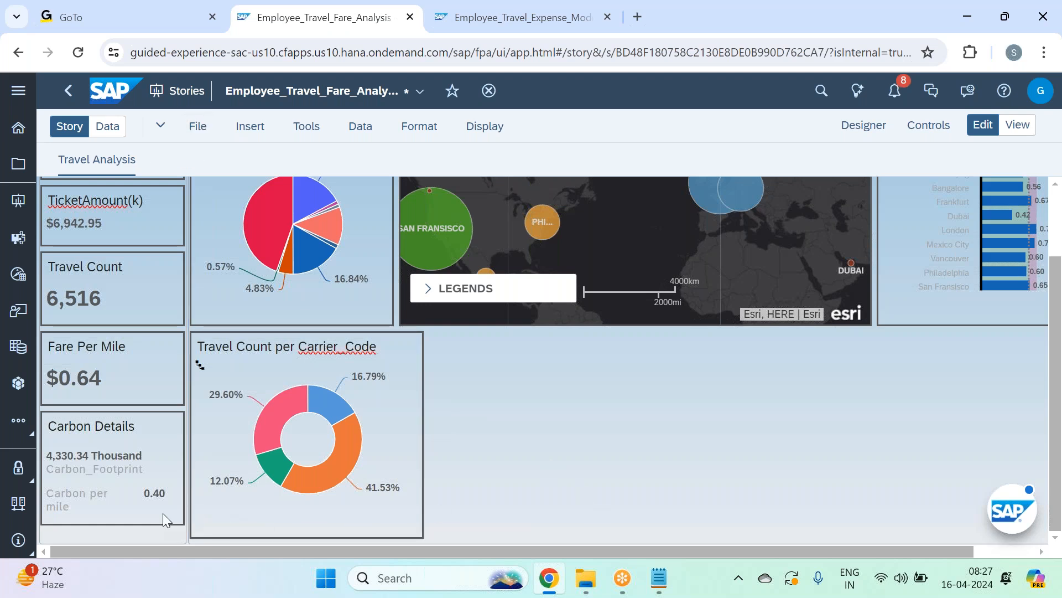
Step: Increase the TicketAmount(k) KPI tile's height so the KPI column's lower edge lines up with the donut chart
left_click(149, 421)
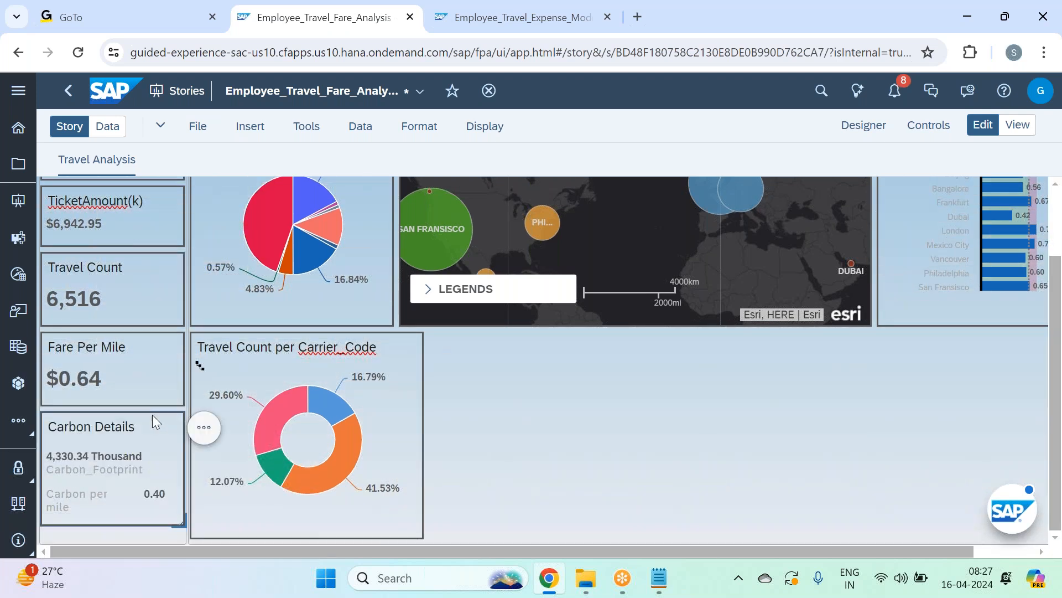
mouse_move(158, 427)
left_mouse_down()
mouse_move(159, 468)
mouse_move(157, 439)
left_mouse_up()
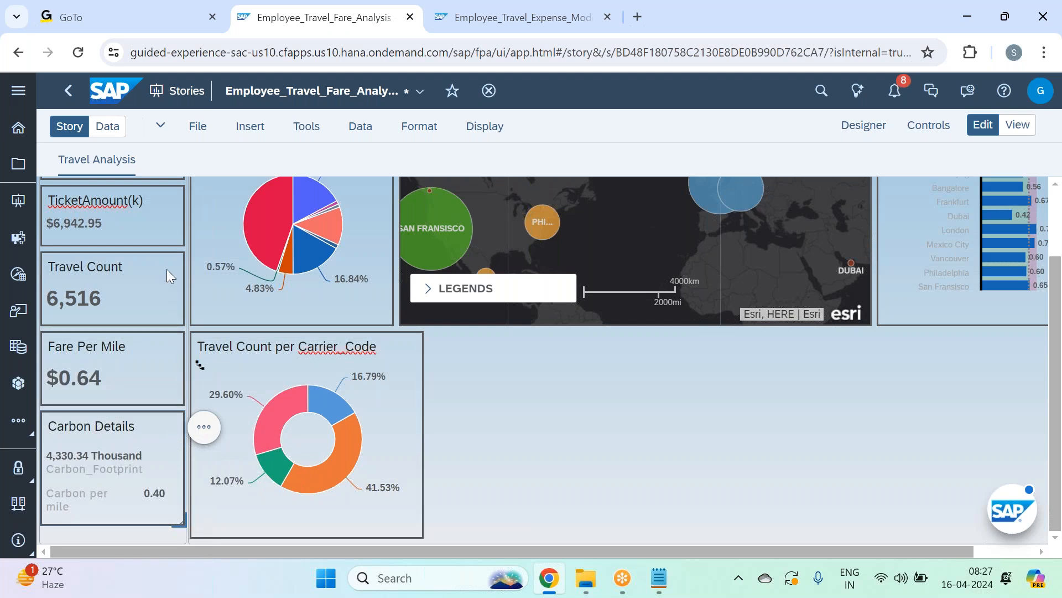
left_click_drag(183, 244, 181, 256)
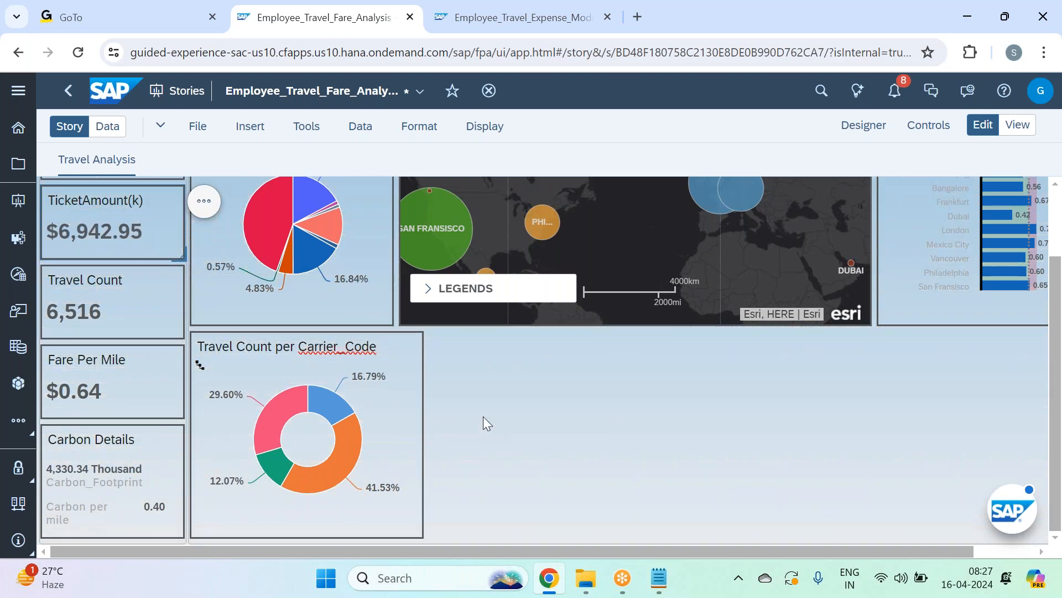
left_click(494, 406)
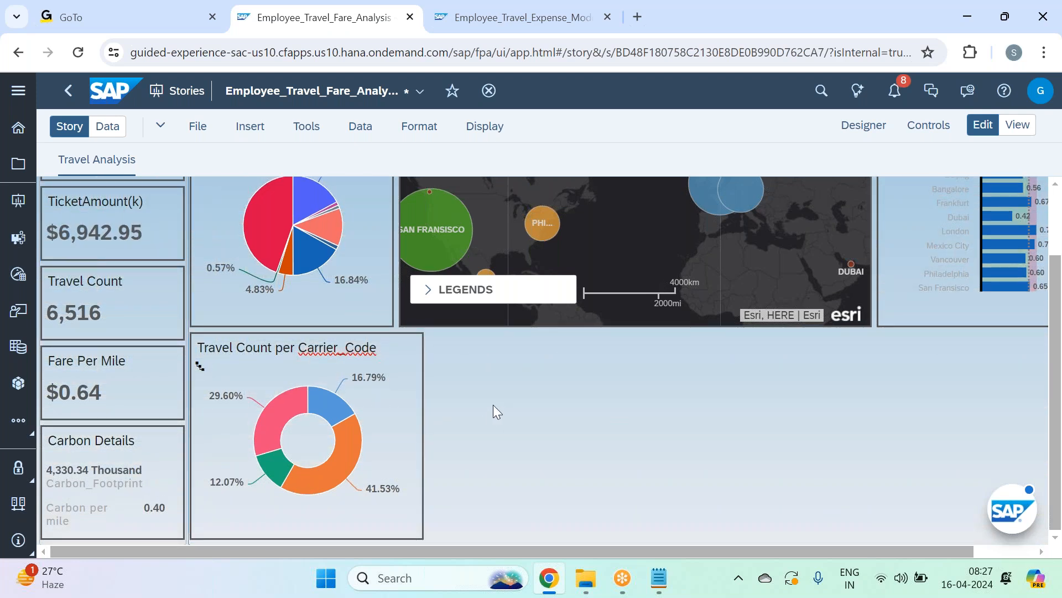
scroll(493, 403, "up", 1)
scroll(493, 403, "down", 1)
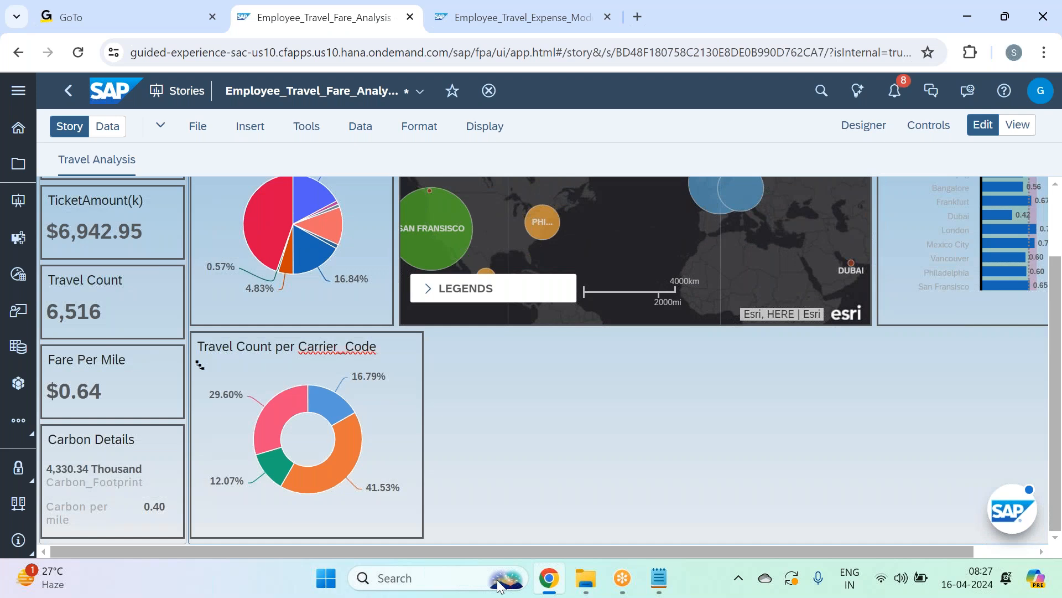
Step: Insert another chart beside the donut chart and stretch it to the outer edge of the Expensive Home Office chart
left_click_drag(450, 550, 536, 550)
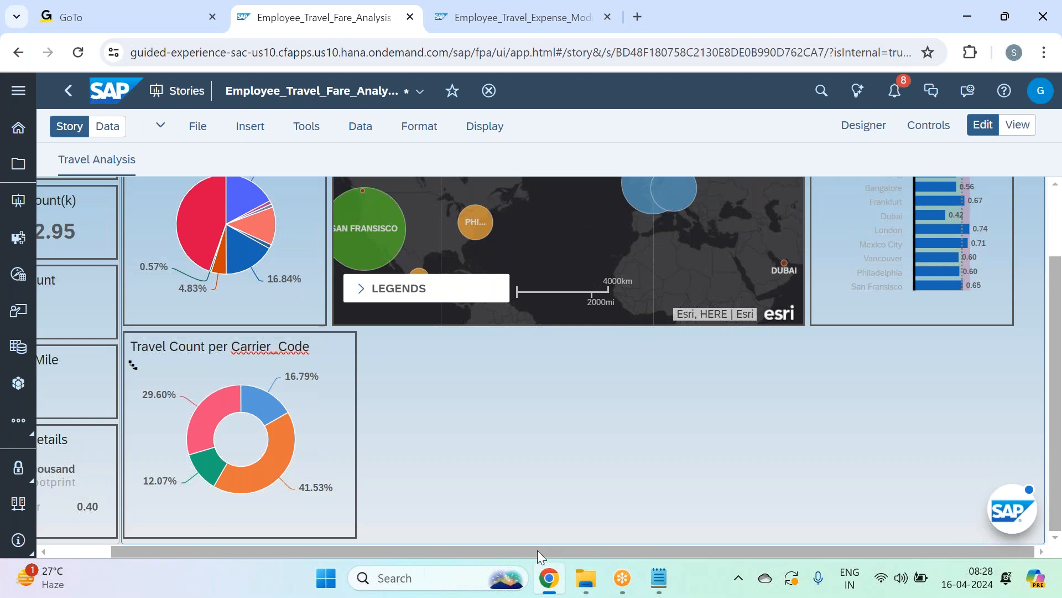
left_click(250, 126)
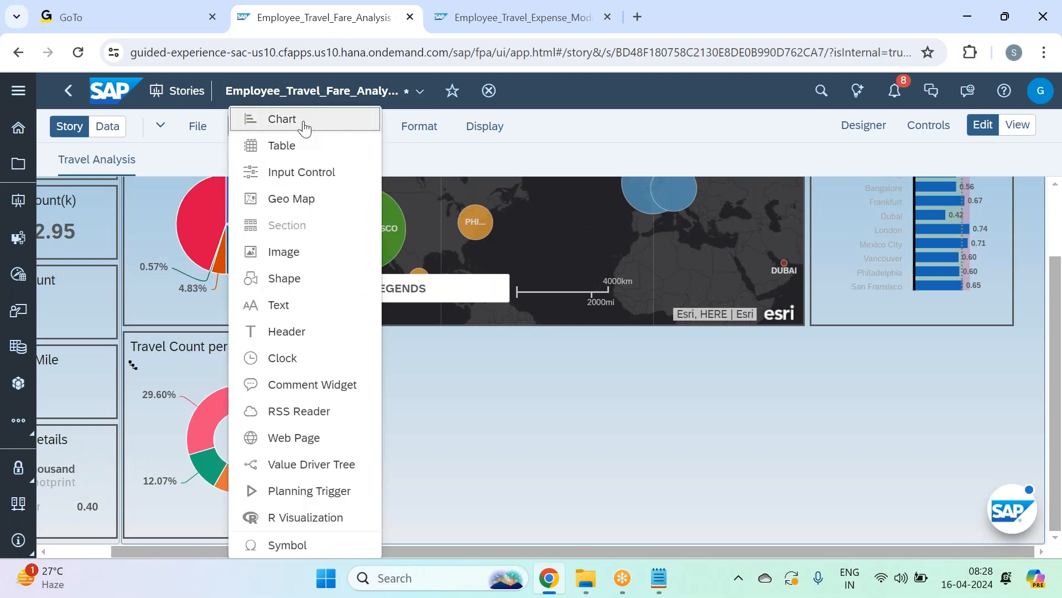
left_click(304, 127)
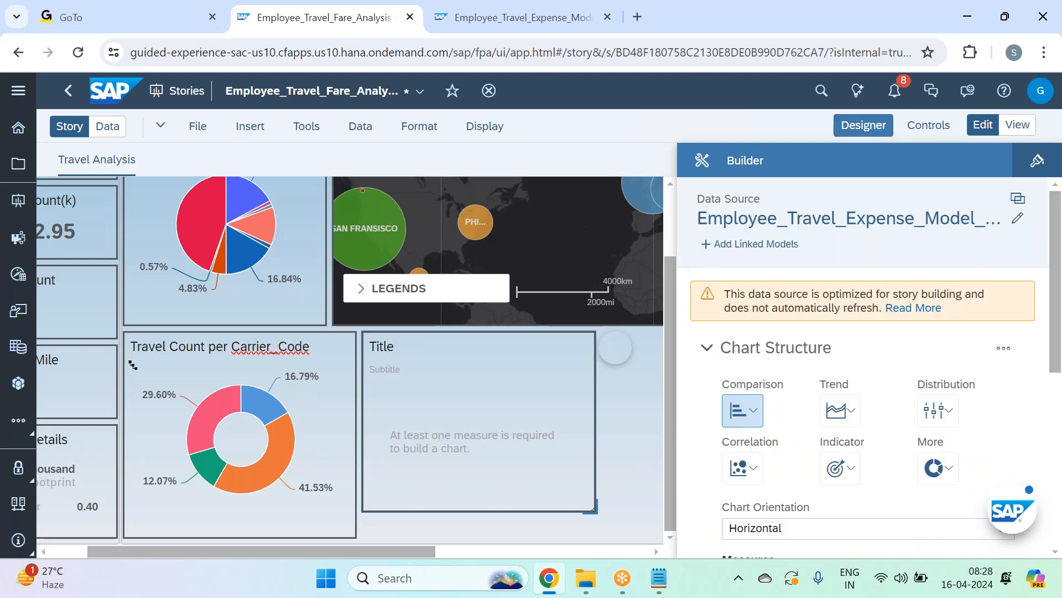
left_click(864, 125)
left_click_drag(594, 509, 1014, 531)
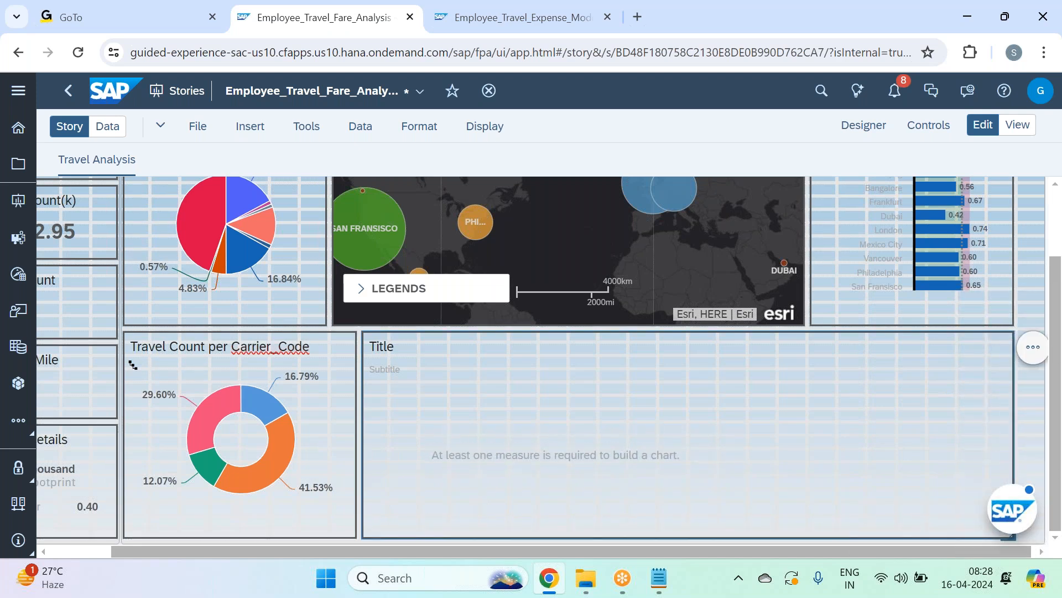
Step: Make the new empty chart a comparison bar/column chart with vertical orientation
left_click(866, 132)
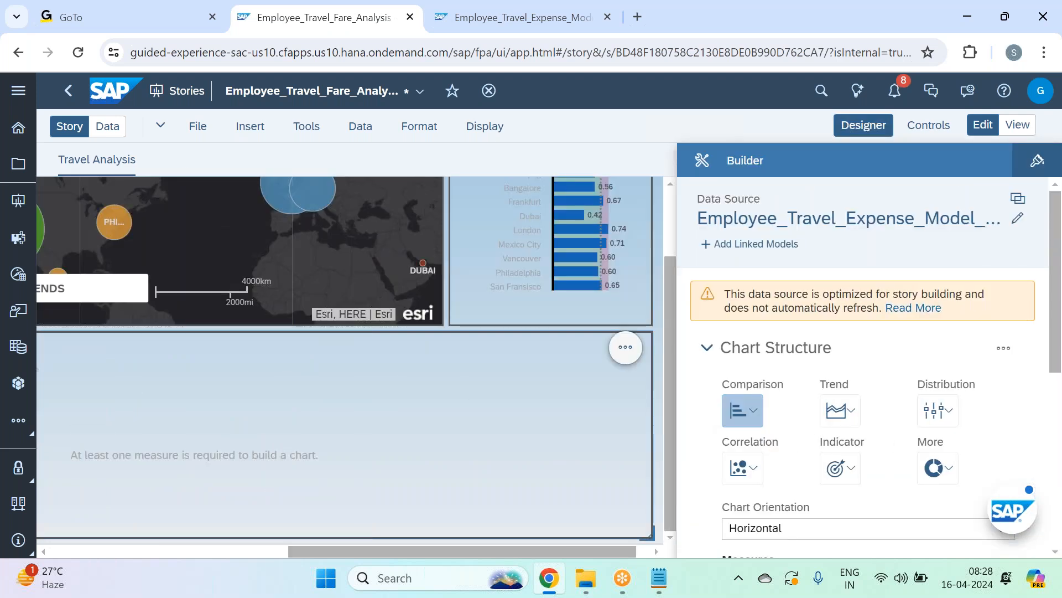
left_click(750, 416)
left_click(794, 267)
scroll(937, 468, "down", 3)
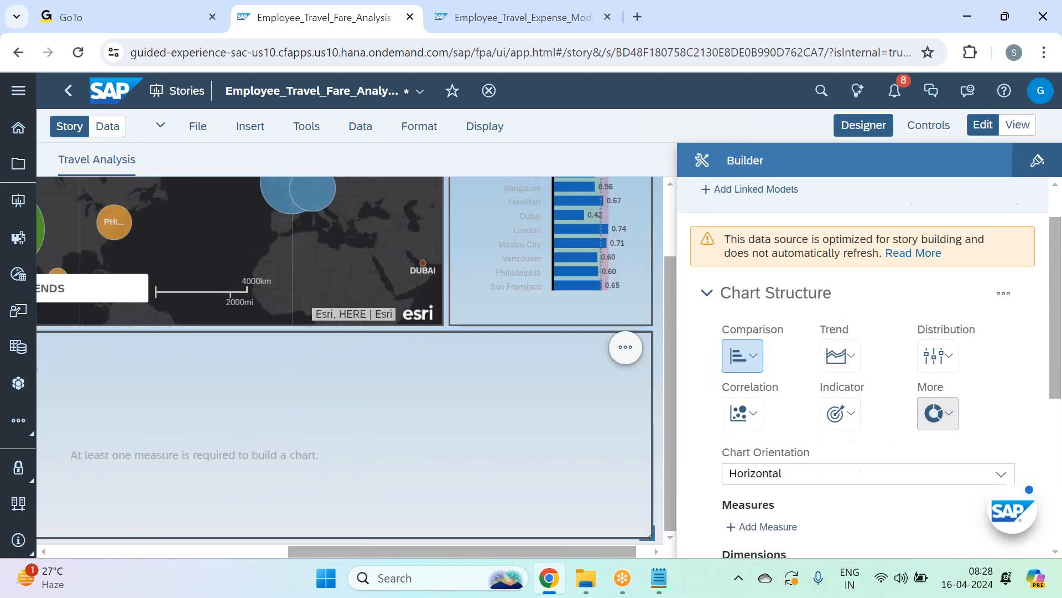
left_click(1001, 362)
left_click(828, 387)
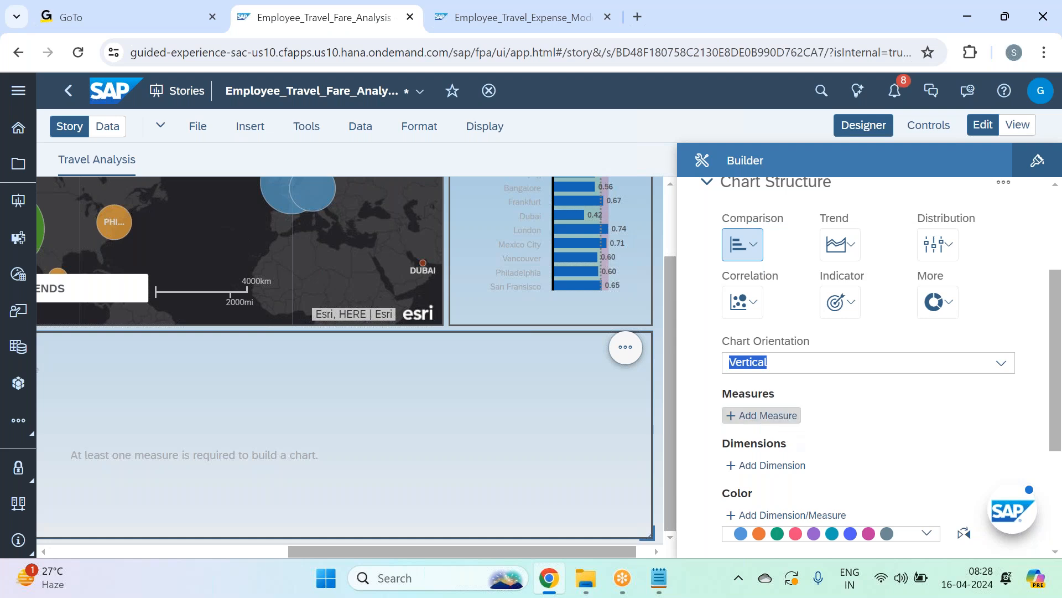
Step: Add the Travel Count measure and the Carrier_Code dimension to the new column chart
left_click(780, 416)
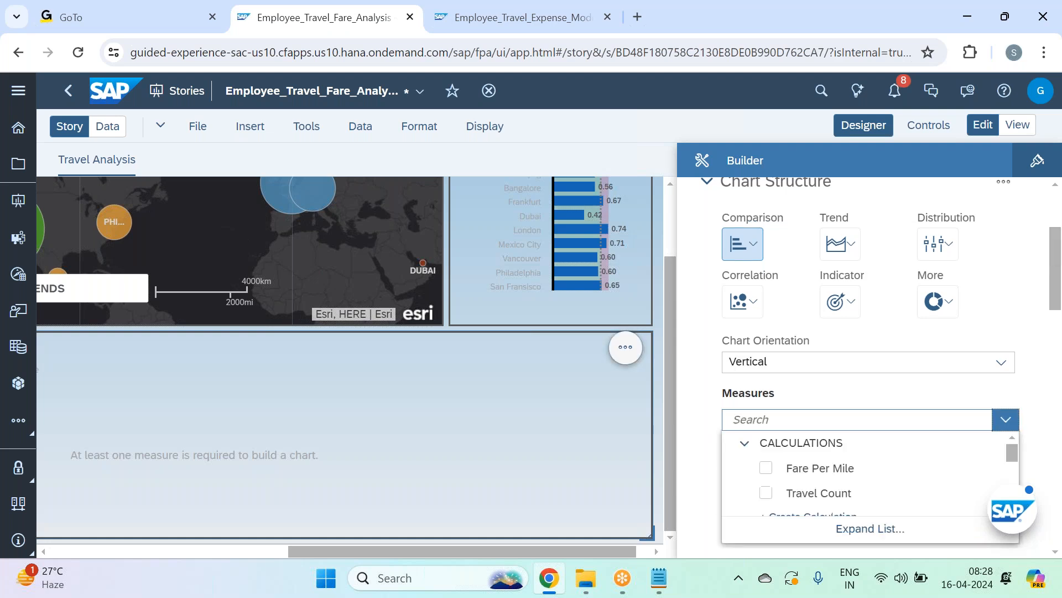
left_click(836, 494)
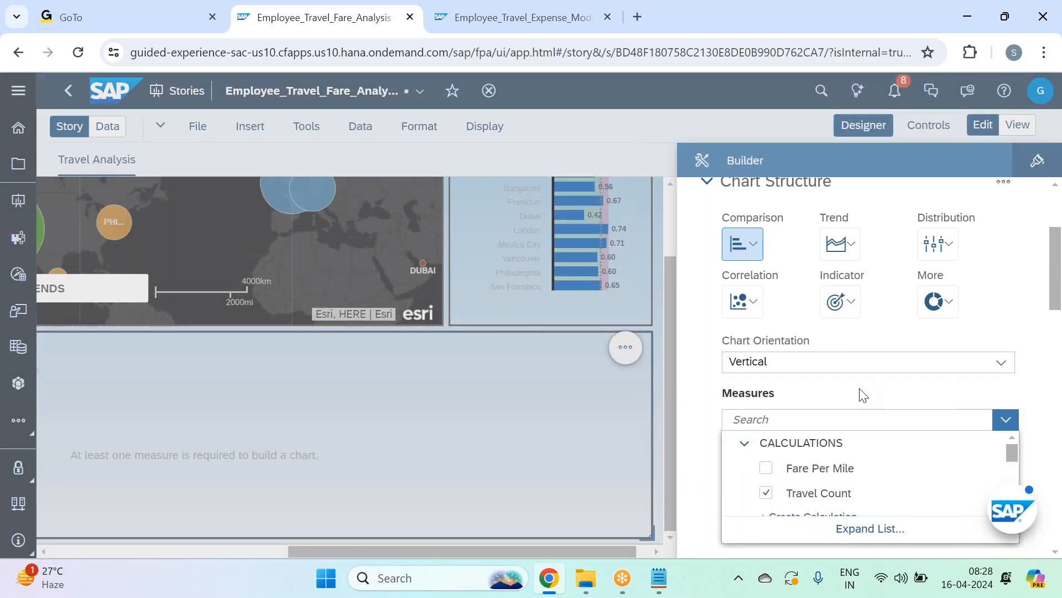
left_click(864, 395)
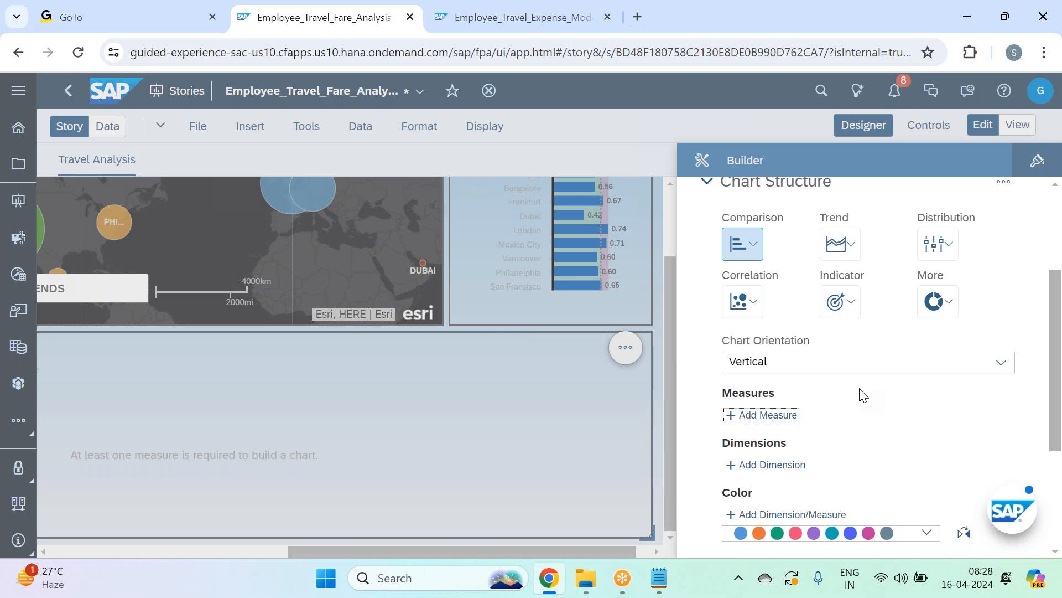
left_click(787, 494)
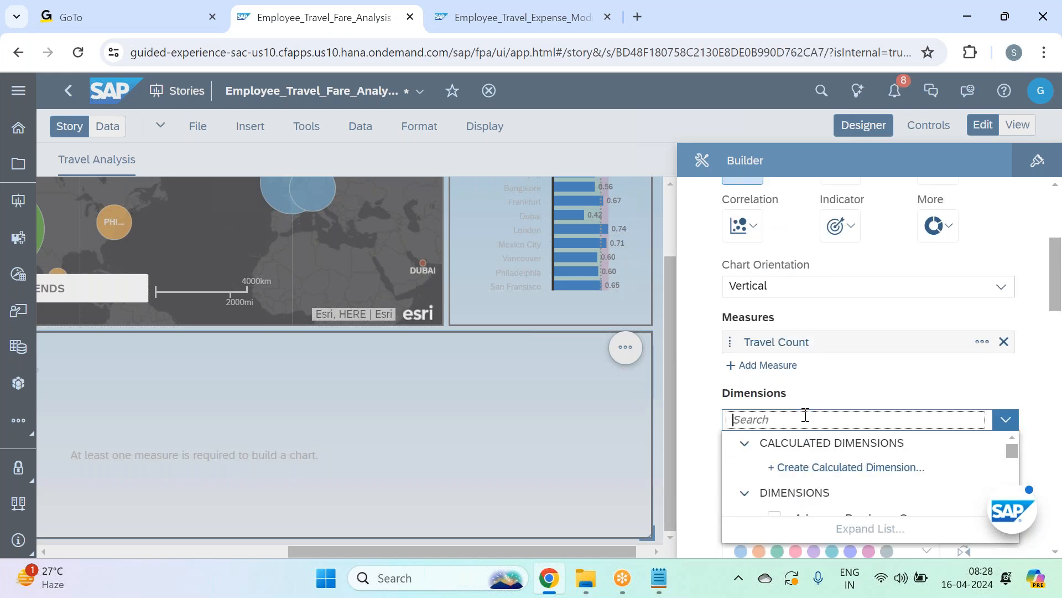
type("carr")
left_click(848, 466)
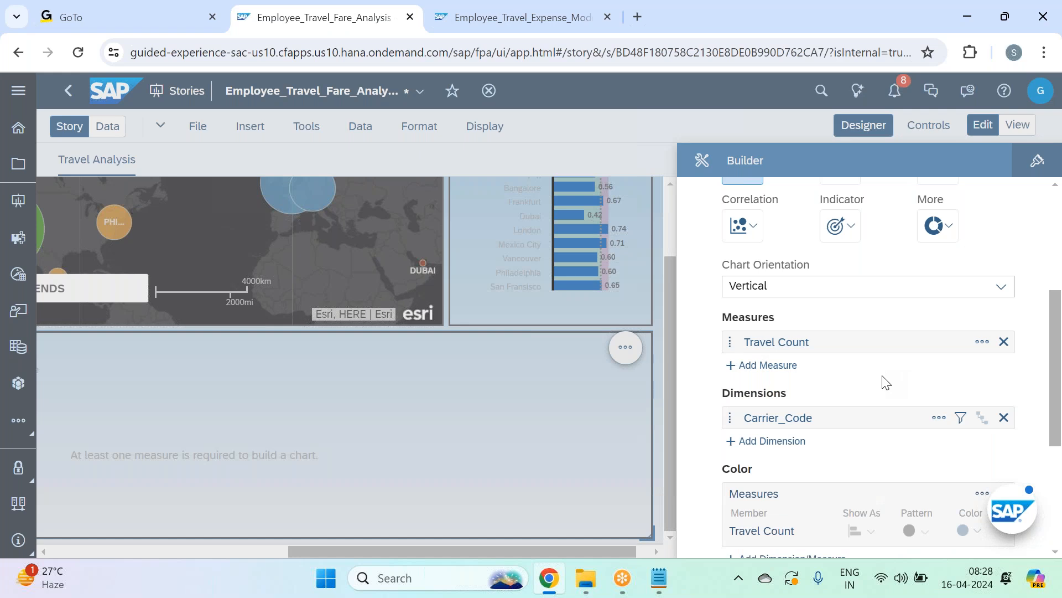
scroll(886, 381, "up", 5)
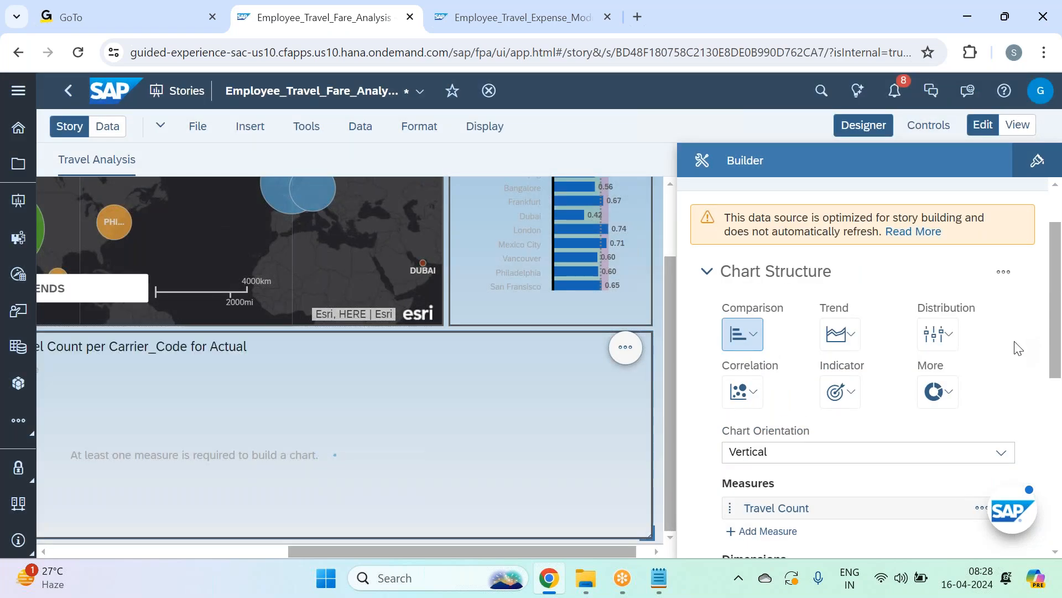
left_click_drag(586, 560, 507, 563)
Step: Change the Travel Count columns' color to the coral red swatch
scroll(891, 441, "down", 3)
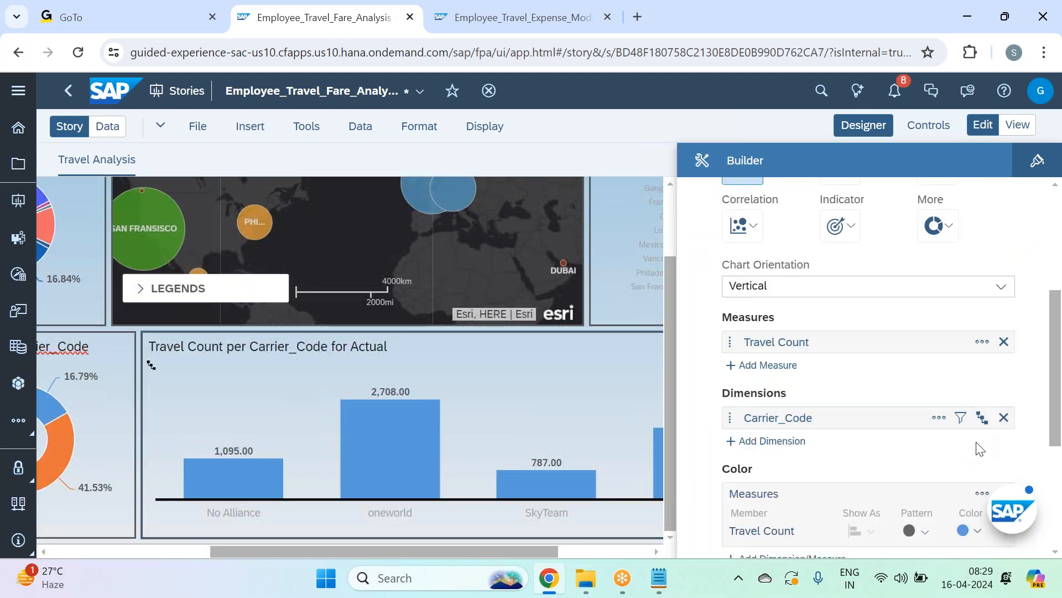
scroll(977, 450, "down", 2)
left_click(978, 449)
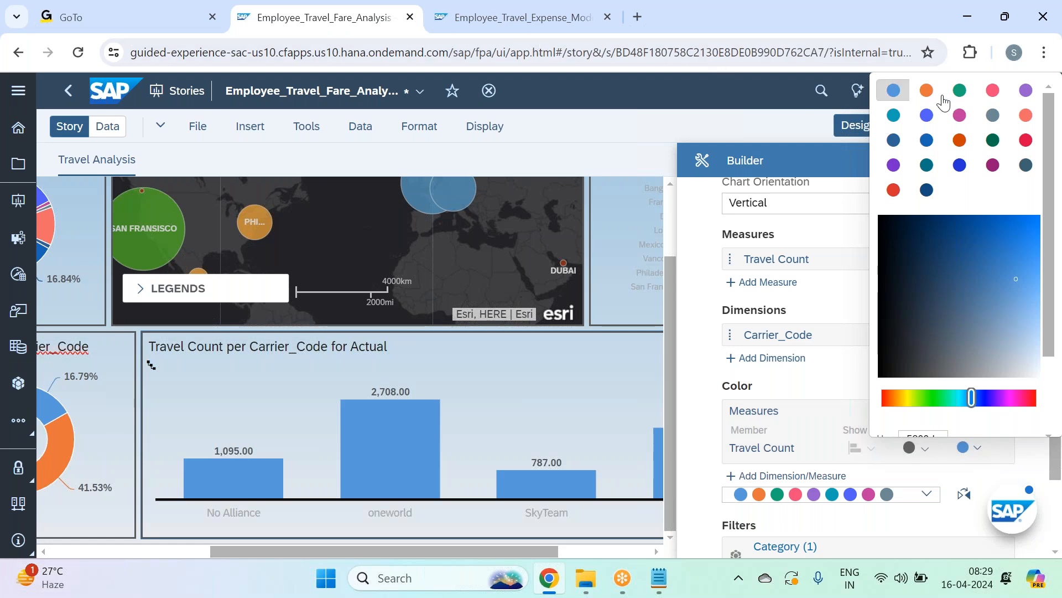
left_click(1026, 115)
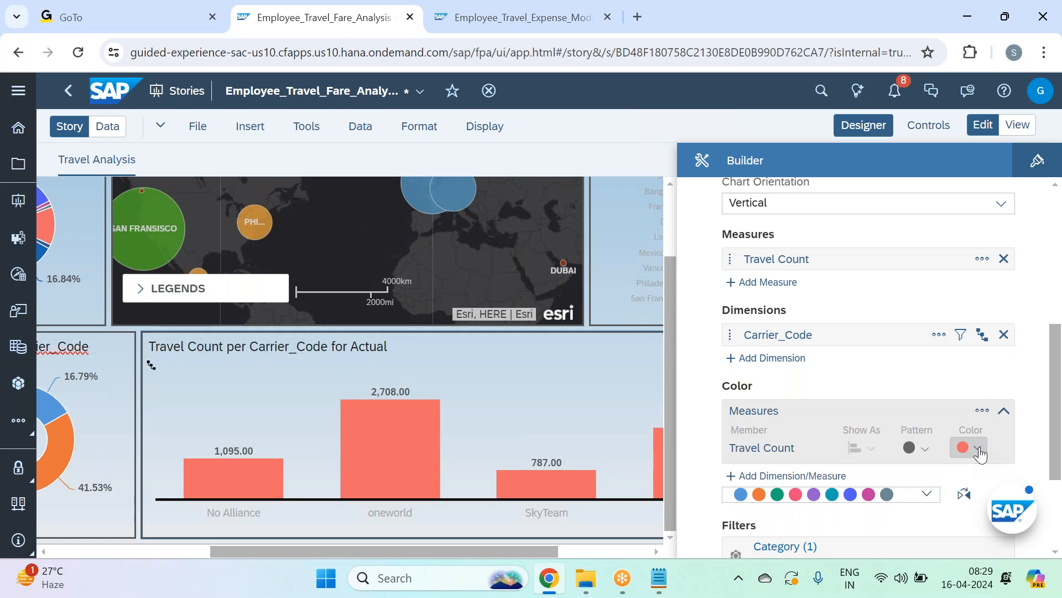
Step: Set the column chart's Carrier_Code hierarchy to Level 2 to plot individual airlines
left_click(983, 335)
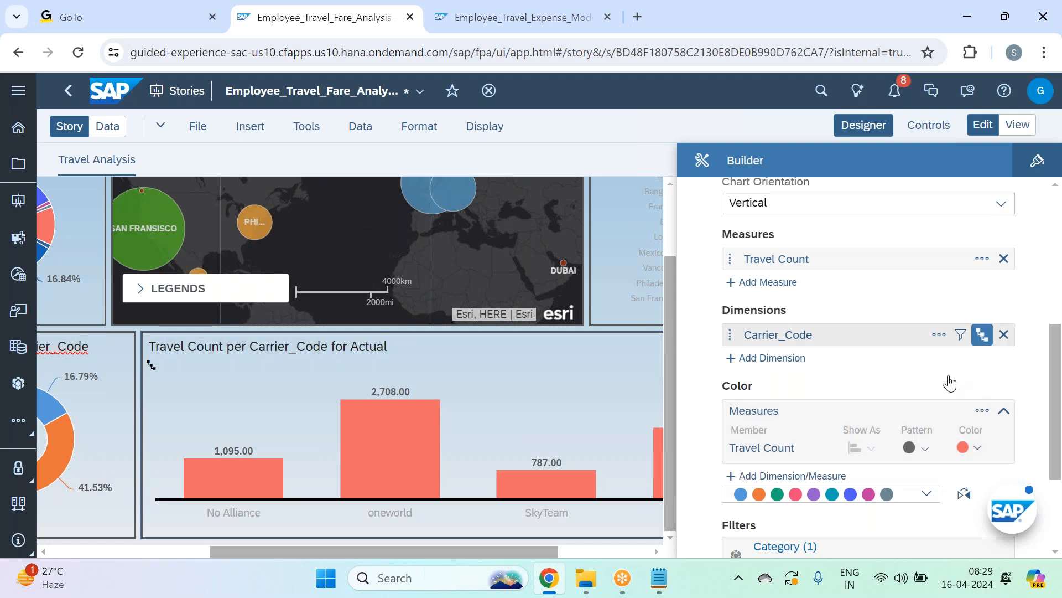
left_click(893, 479)
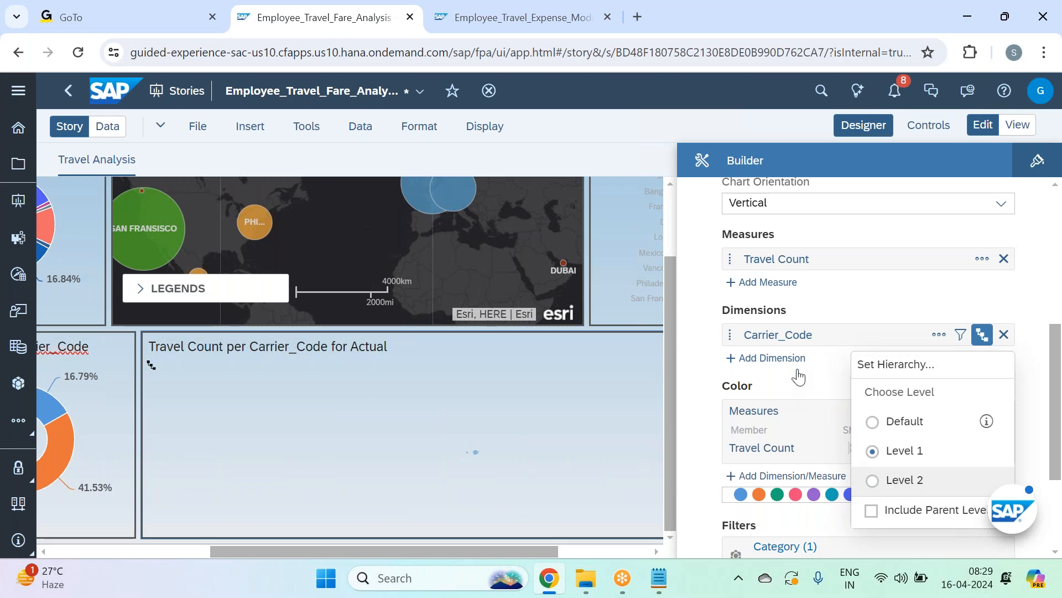
left_click(799, 376)
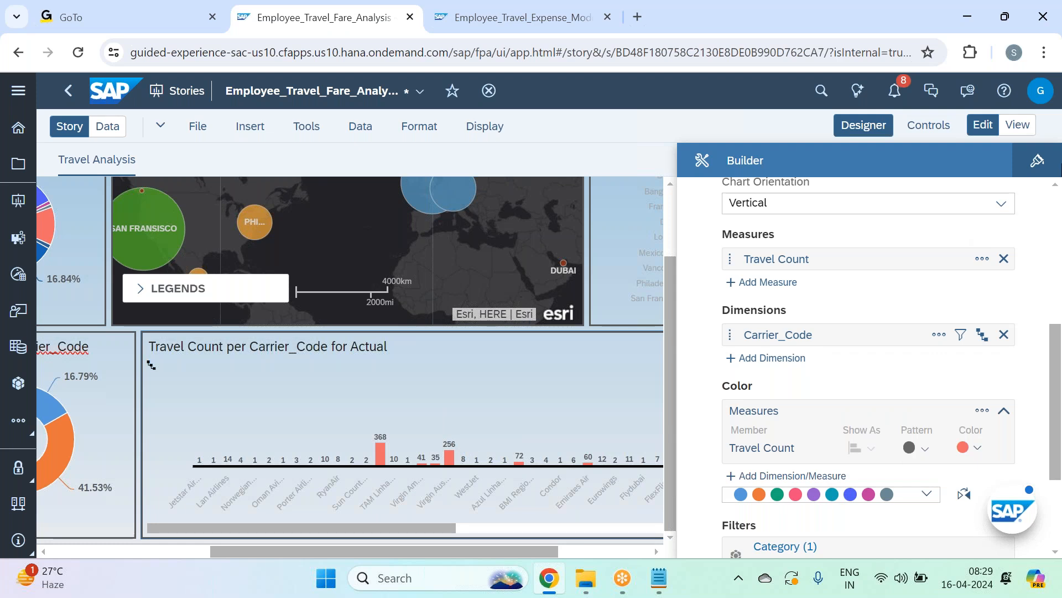
Step: Rank the airline column chart to the top 5 Carrier_Code members by Travel Count
left_click(1039, 161)
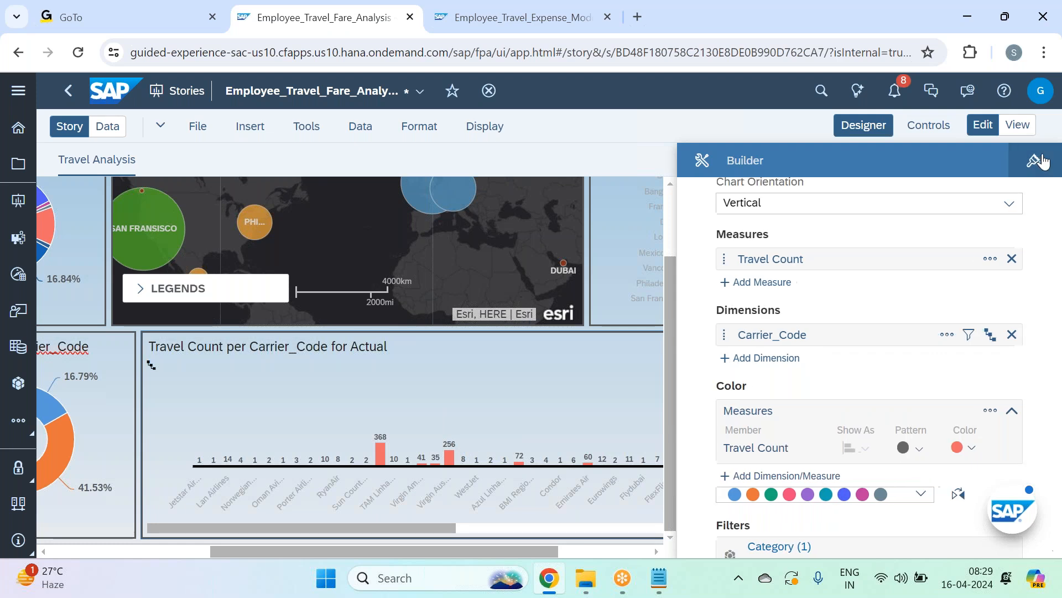
left_click(866, 125)
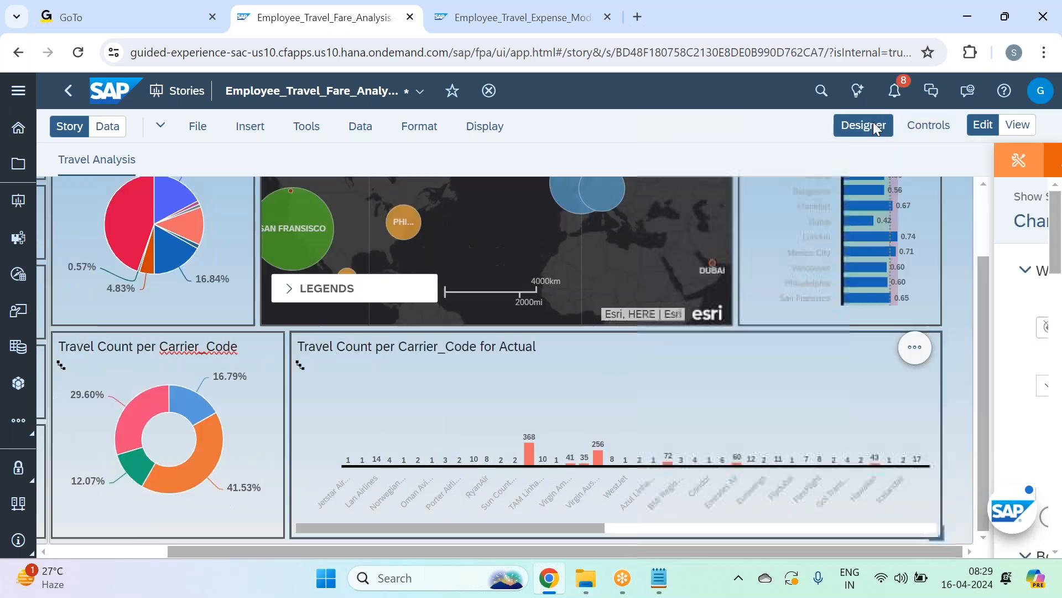
left_click(987, 347)
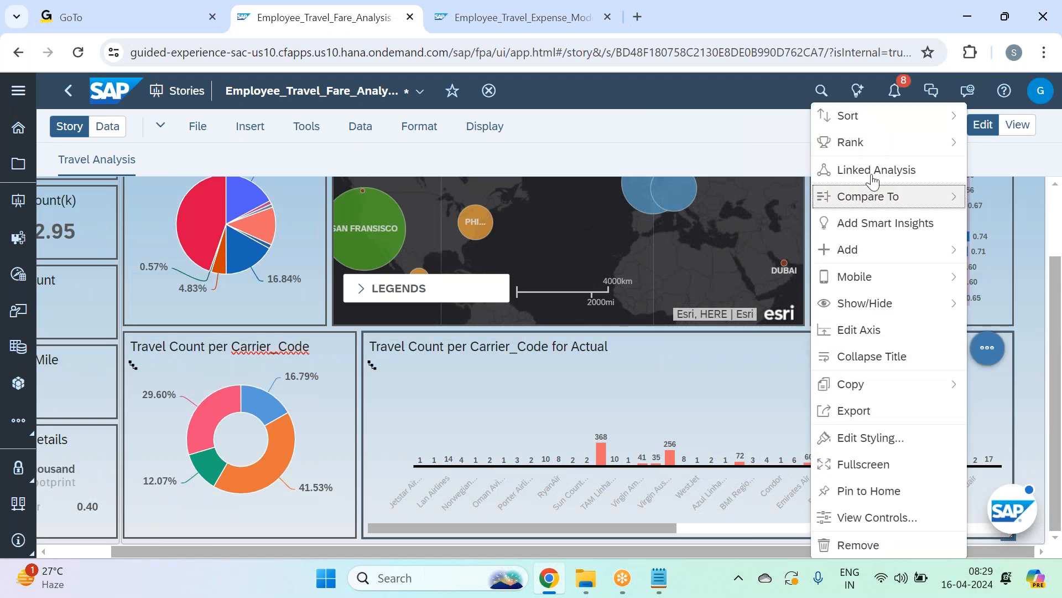
mouse_move(879, 150)
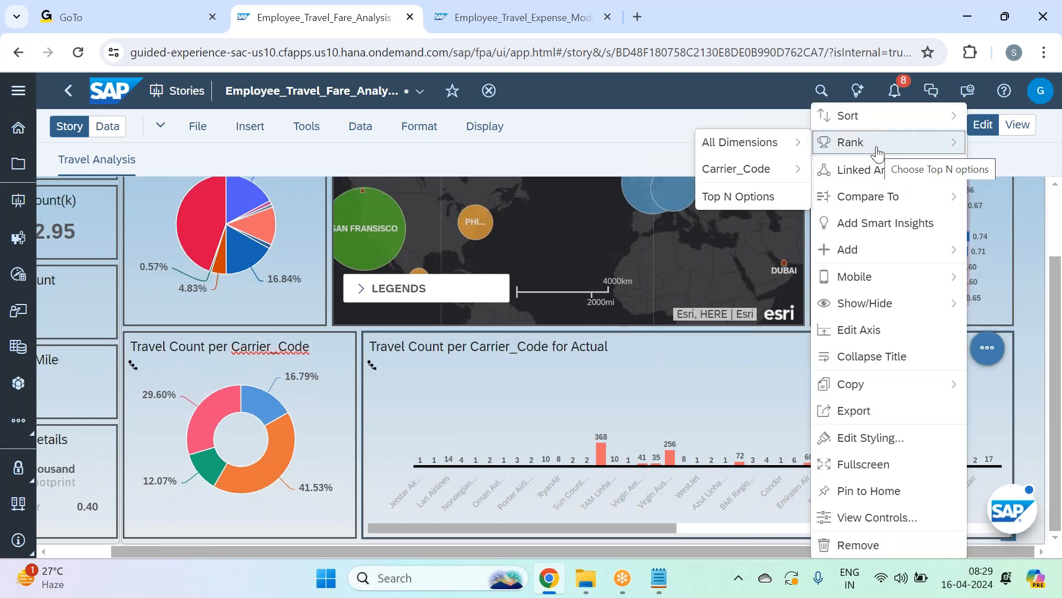
left_click(796, 198)
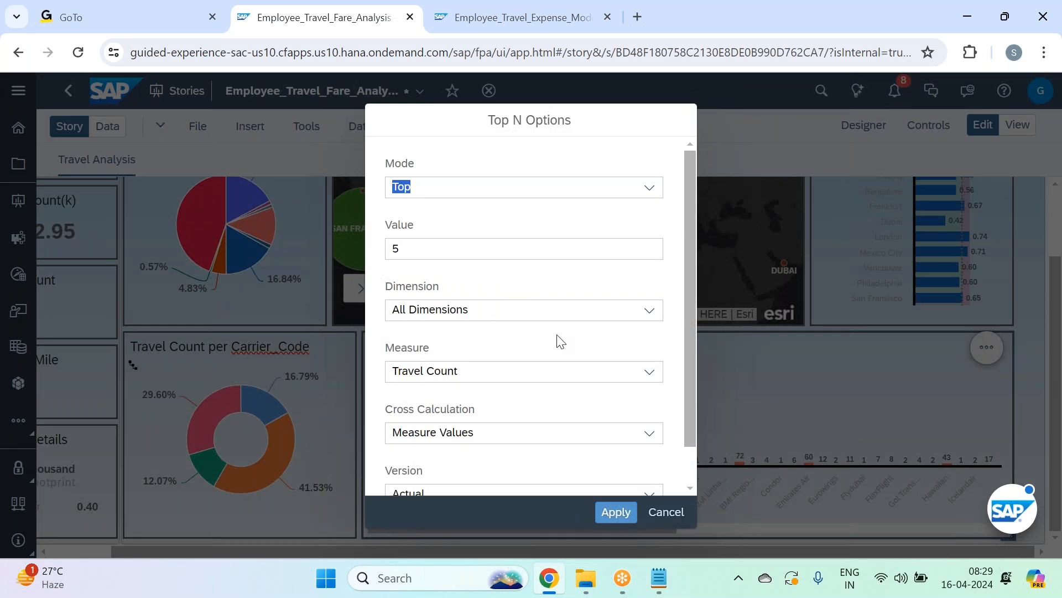
left_click(649, 311)
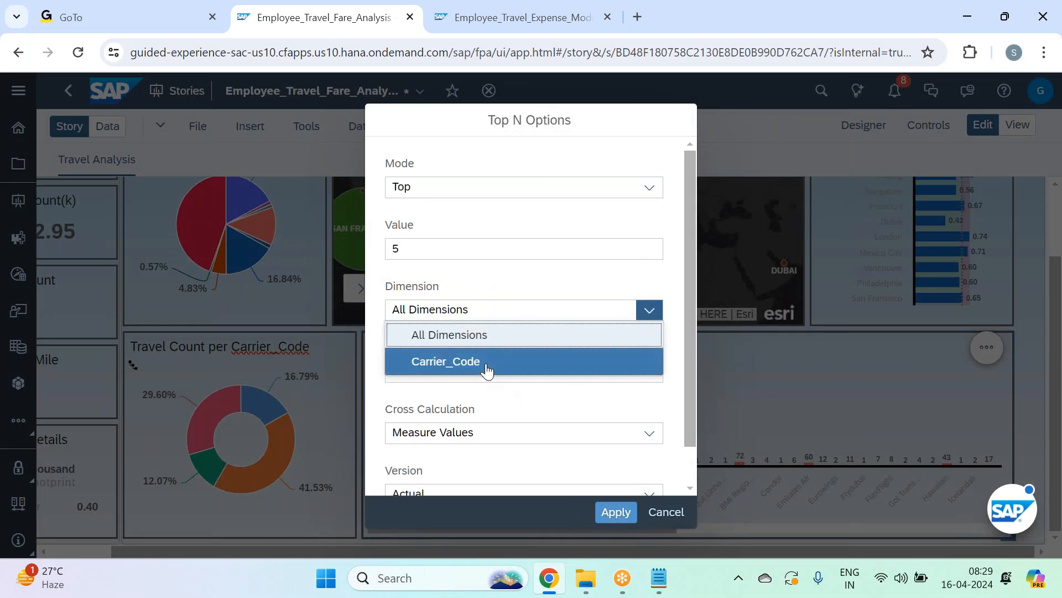
left_click(487, 368)
left_click(612, 512)
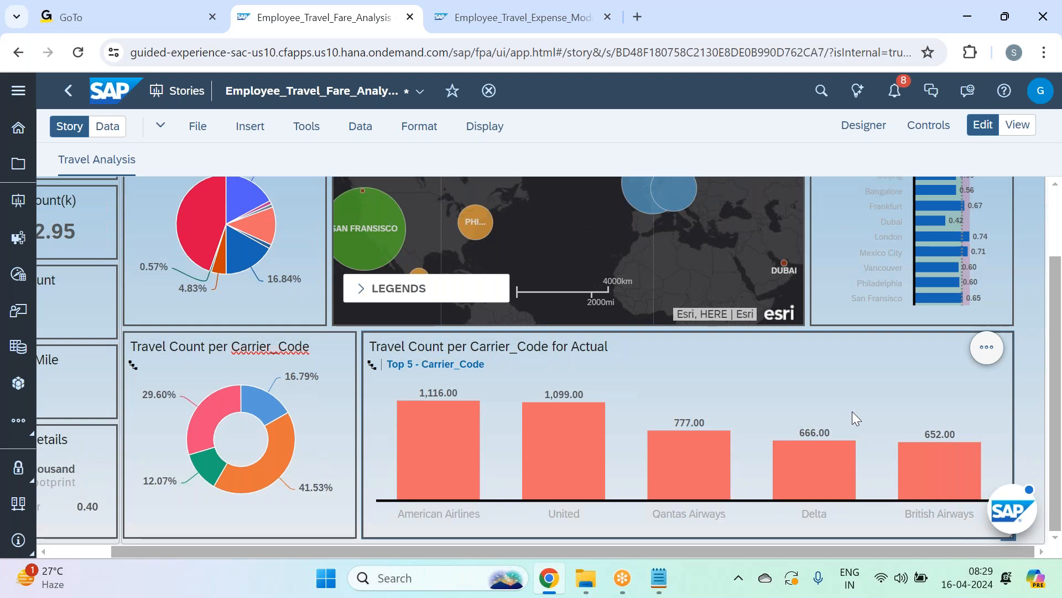
Step: Add a trellis to the top 5 airlines chart using the Home_Office_ID dimension
left_click(859, 129)
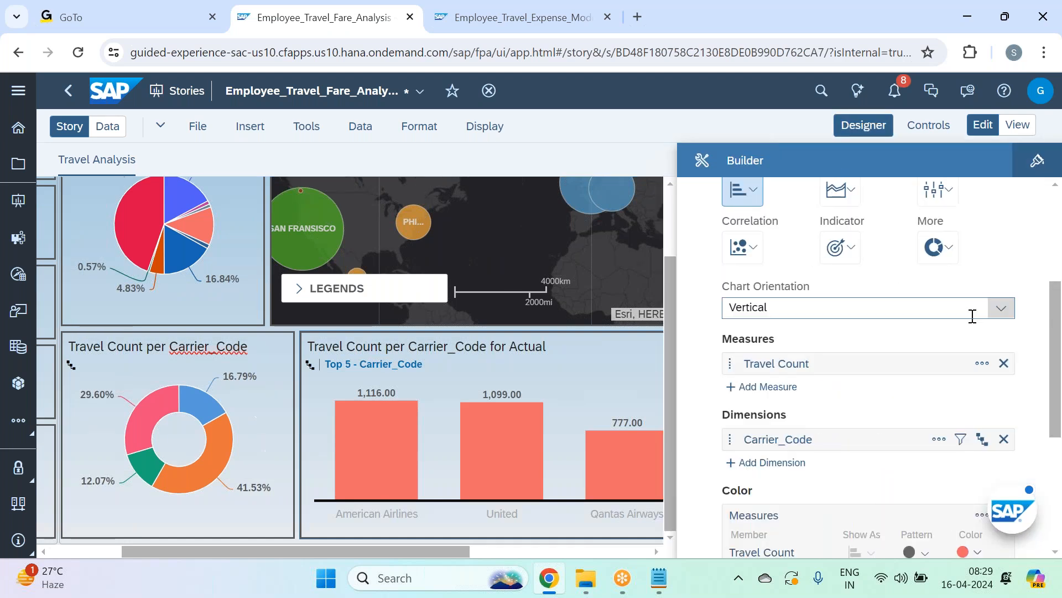
left_click(860, 133)
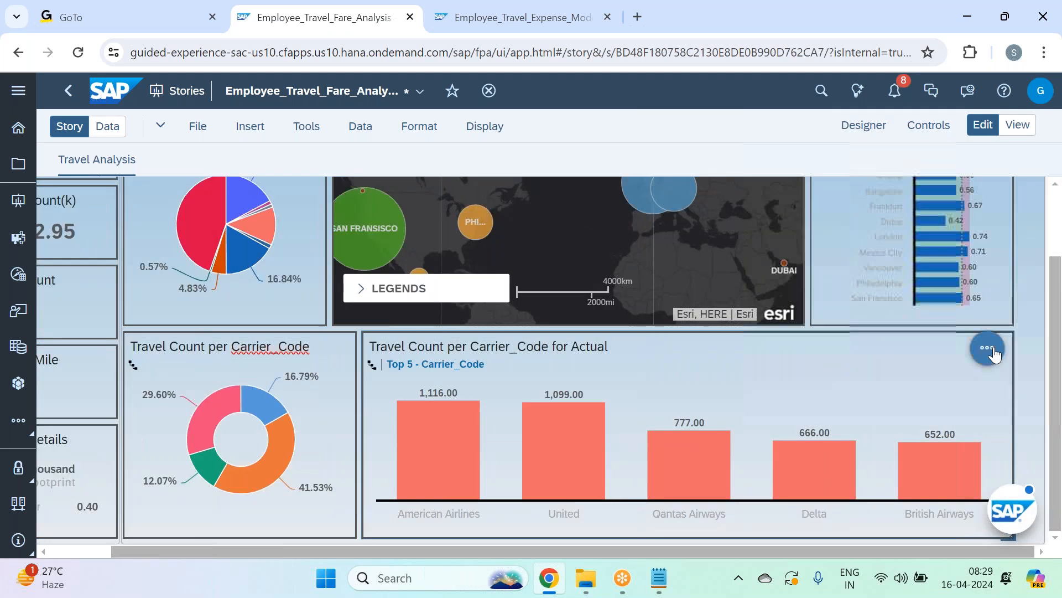
left_click(988, 347)
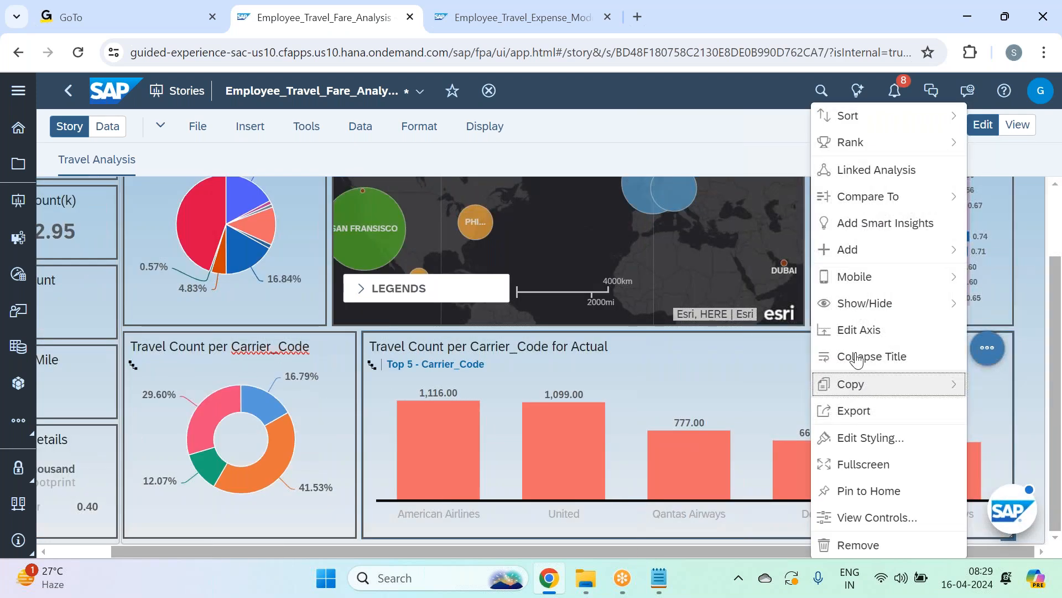
left_click(875, 248)
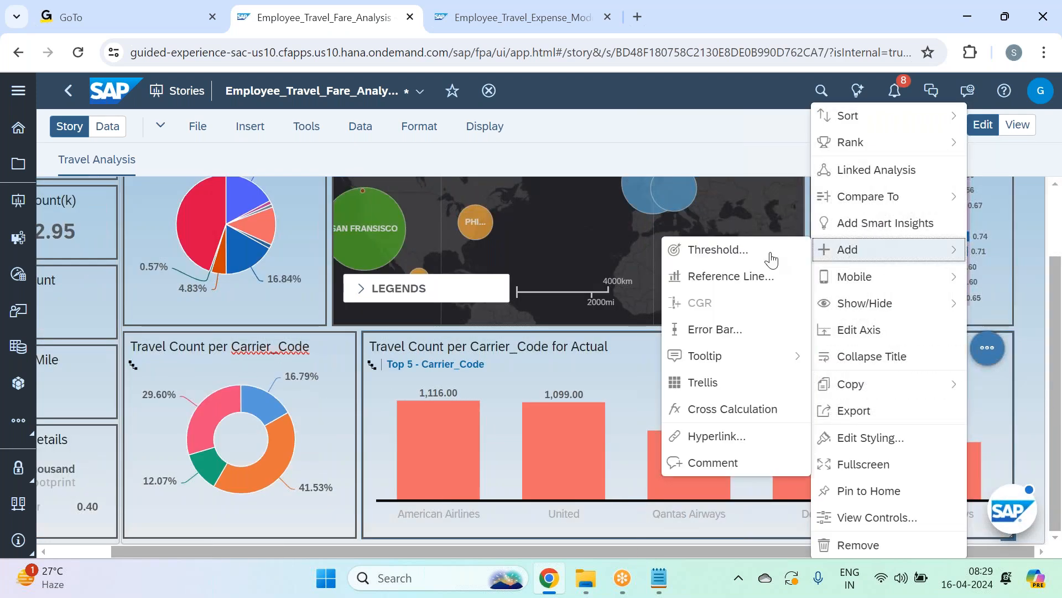
left_click(742, 383)
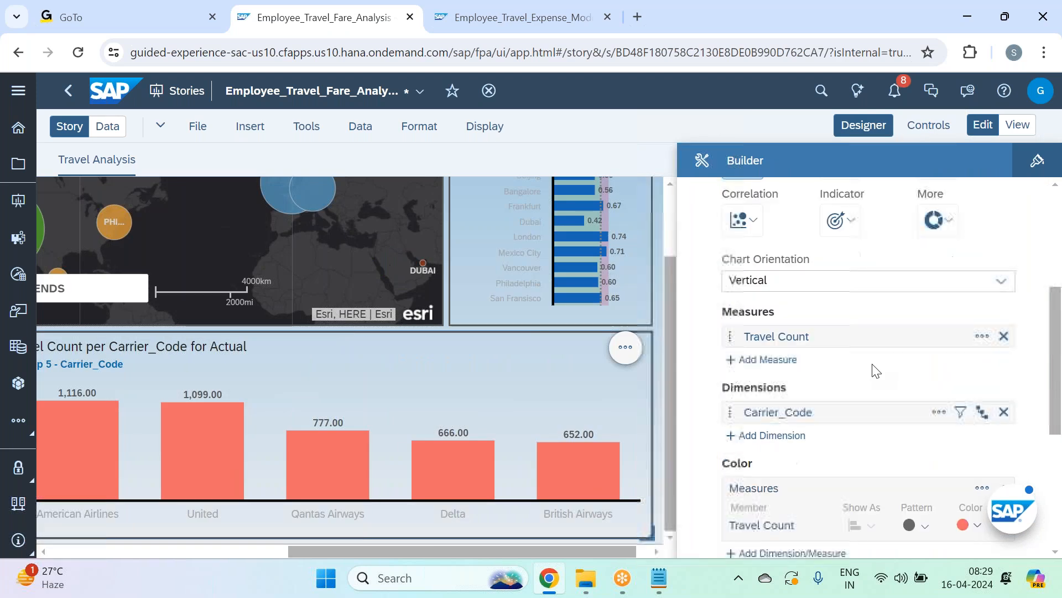
left_click(759, 340)
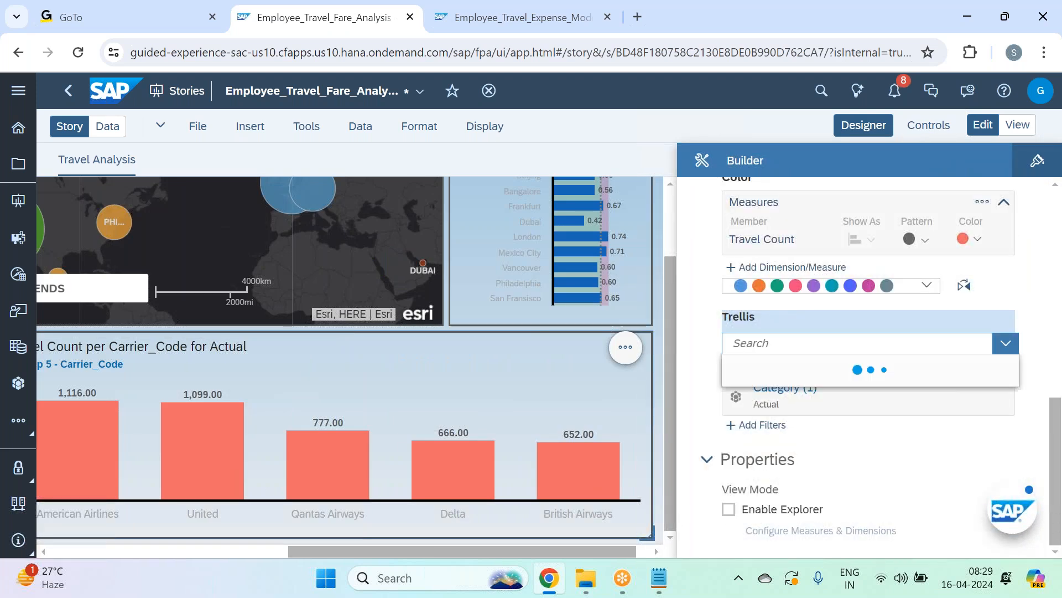
type("home")
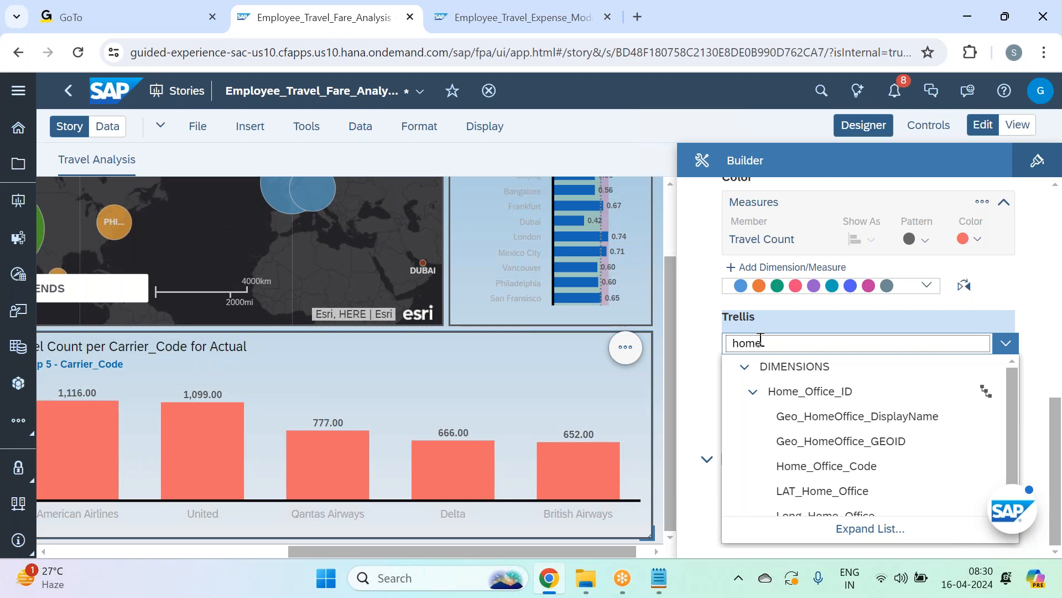
left_click(809, 391)
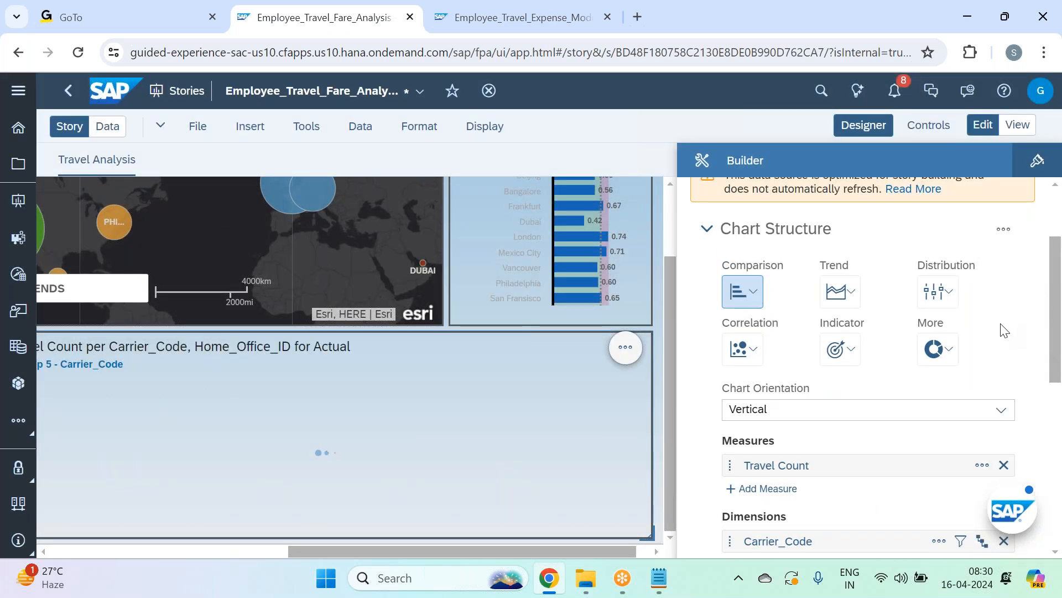
Step: Set the trellis's Home_Office_ID hierarchy to the level that splits the chart by home office city, and close the designer
scroll(1001, 330, "down", 3)
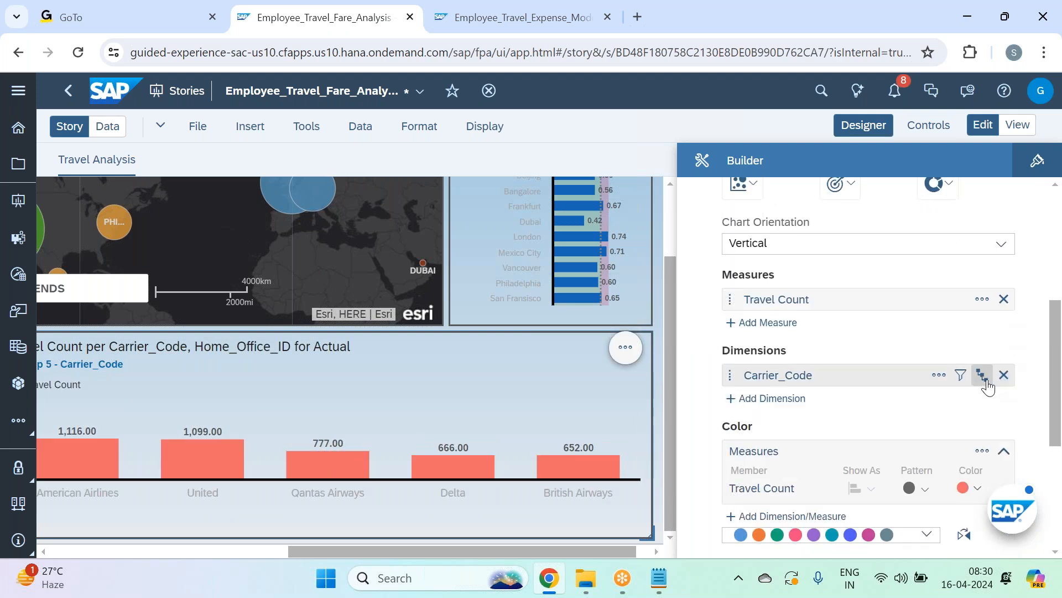
scroll(987, 388, "down", 3)
left_click(982, 424)
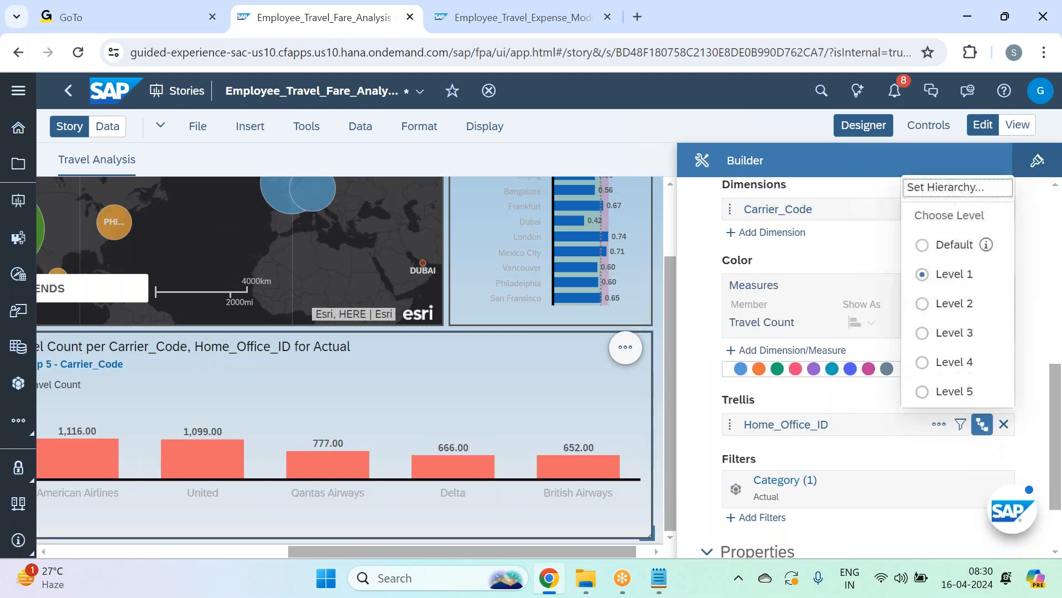
left_click(1033, 387)
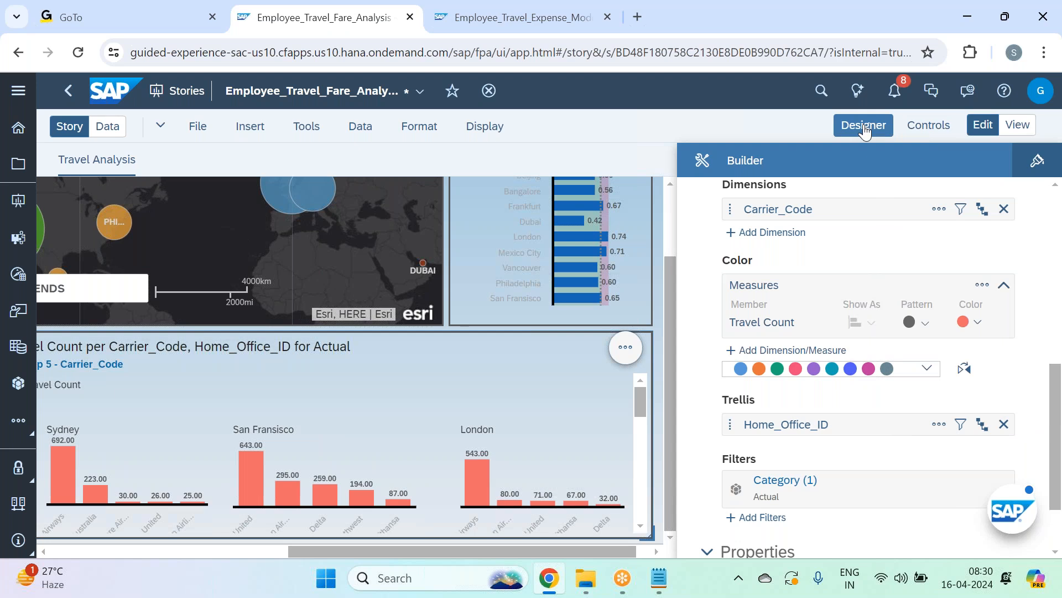
left_click(865, 126)
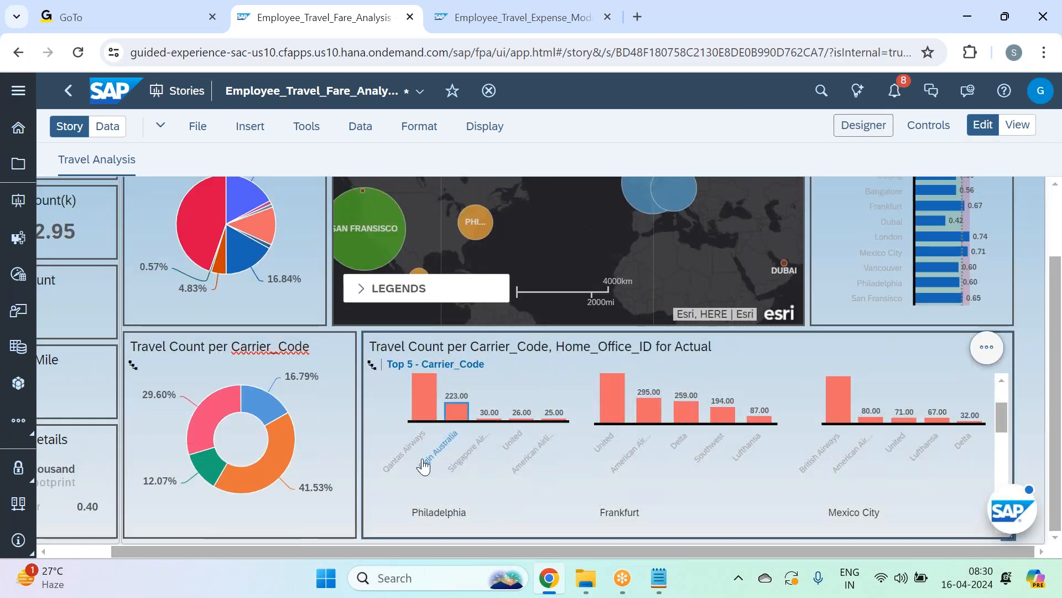
mouse_move(424, 479)
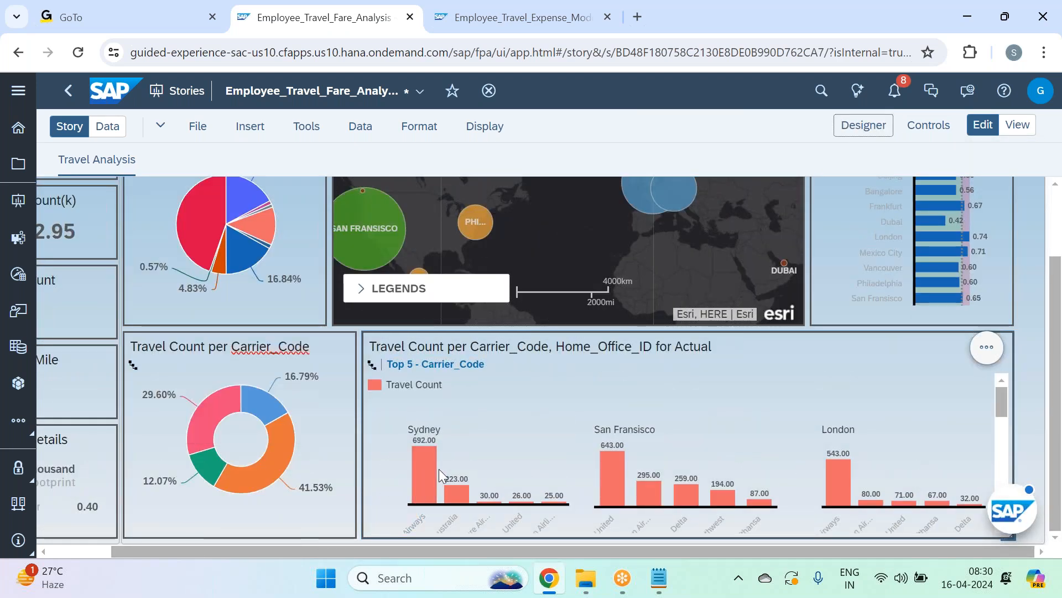
Step: Set the trellis's Home_Office_ID hierarchy to the level that splits the top 5 airlines chart by country, and close the designer
scroll(460, 426, "down", 2)
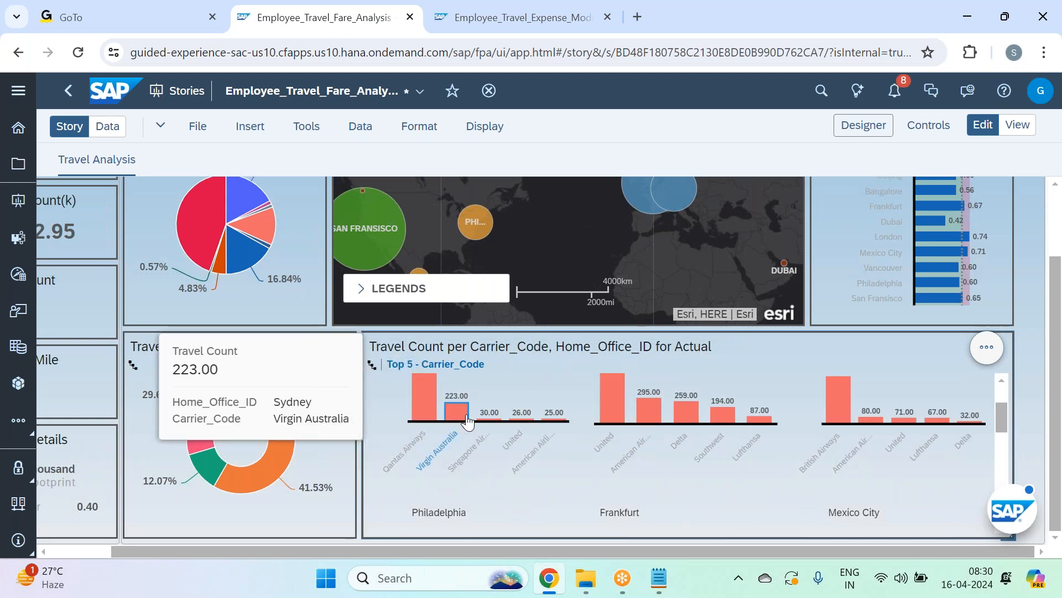
scroll(790, 390, "up", 2)
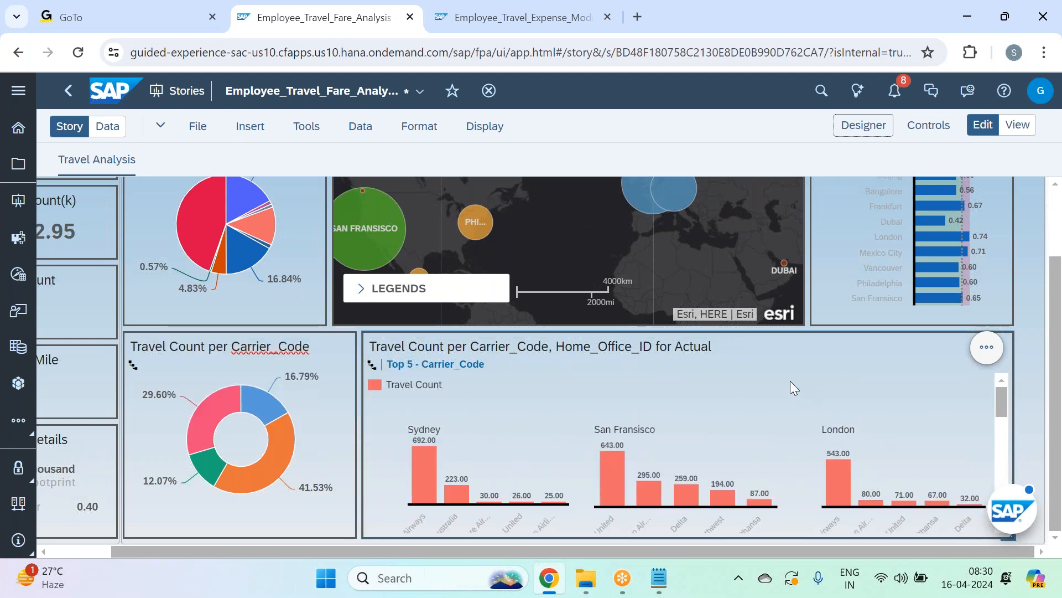
left_click(864, 125)
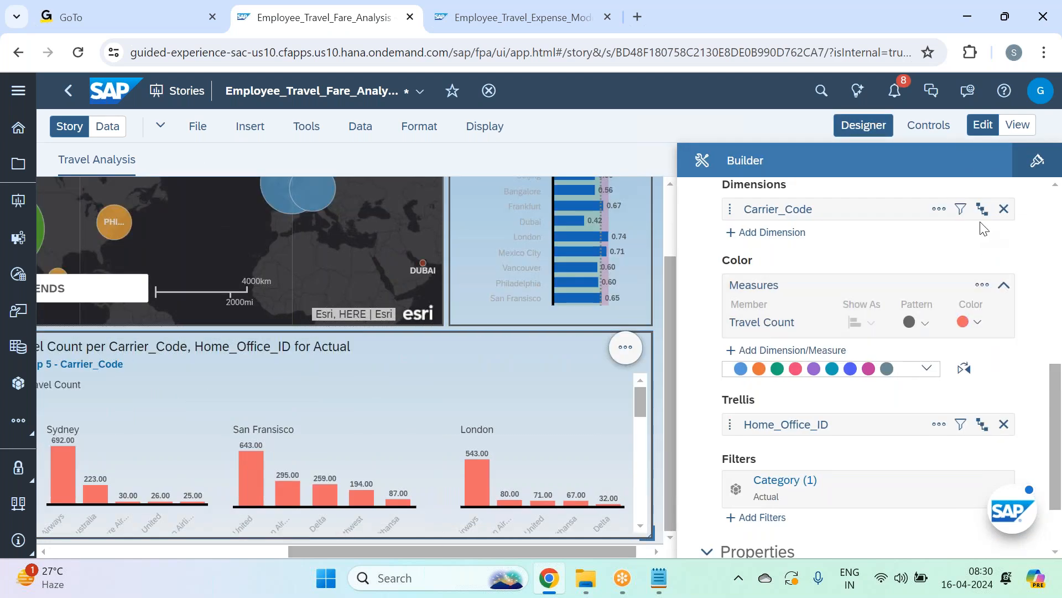
left_click(982, 424)
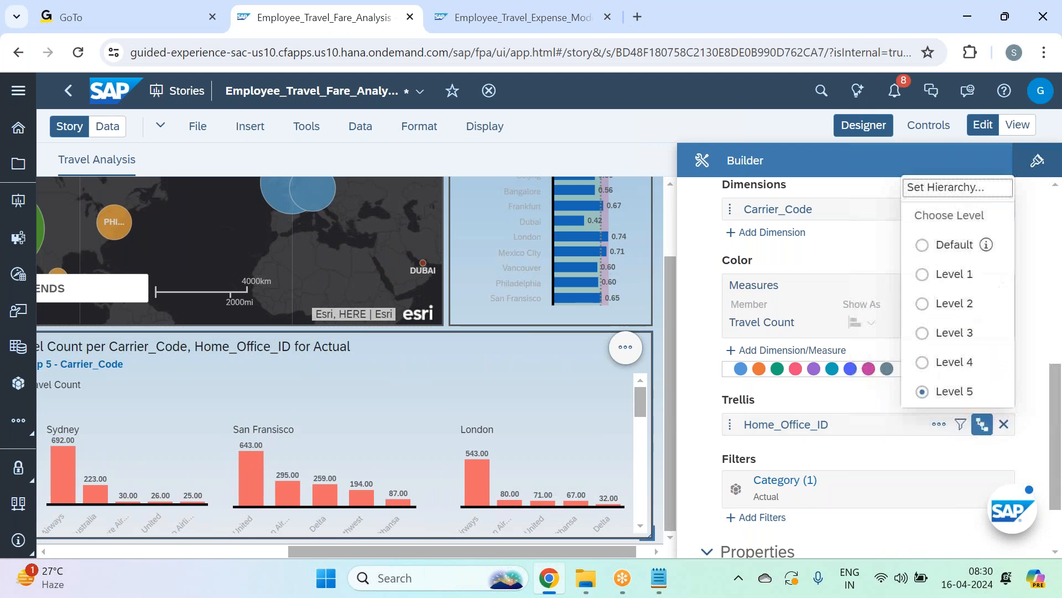
left_click(871, 138)
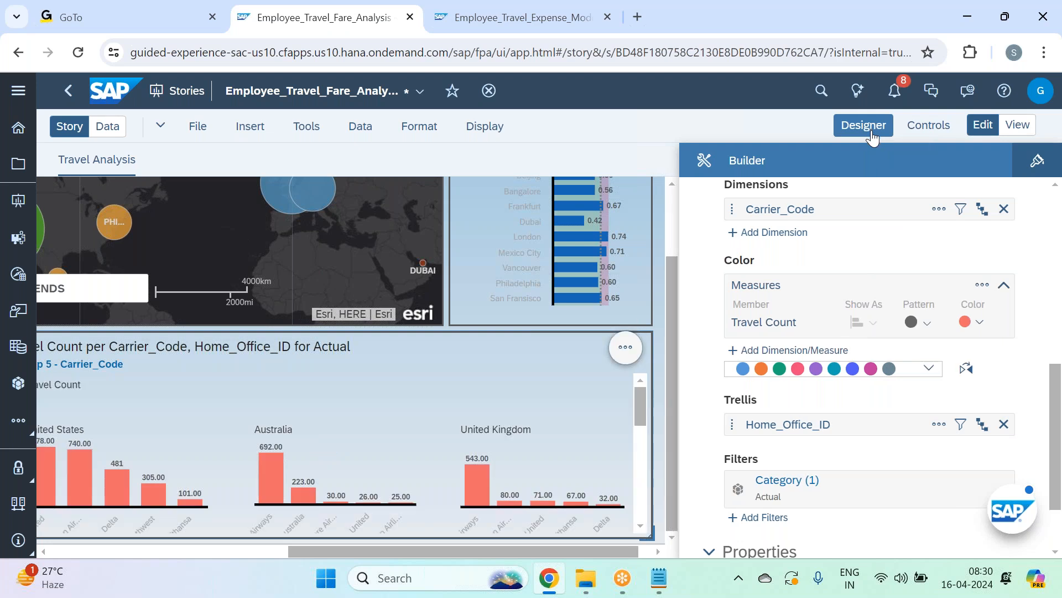
left_click(872, 133)
Step: Examine the top 5 airlines for each home office country throughout the trellis chart
scroll(409, 432, "down", 2)
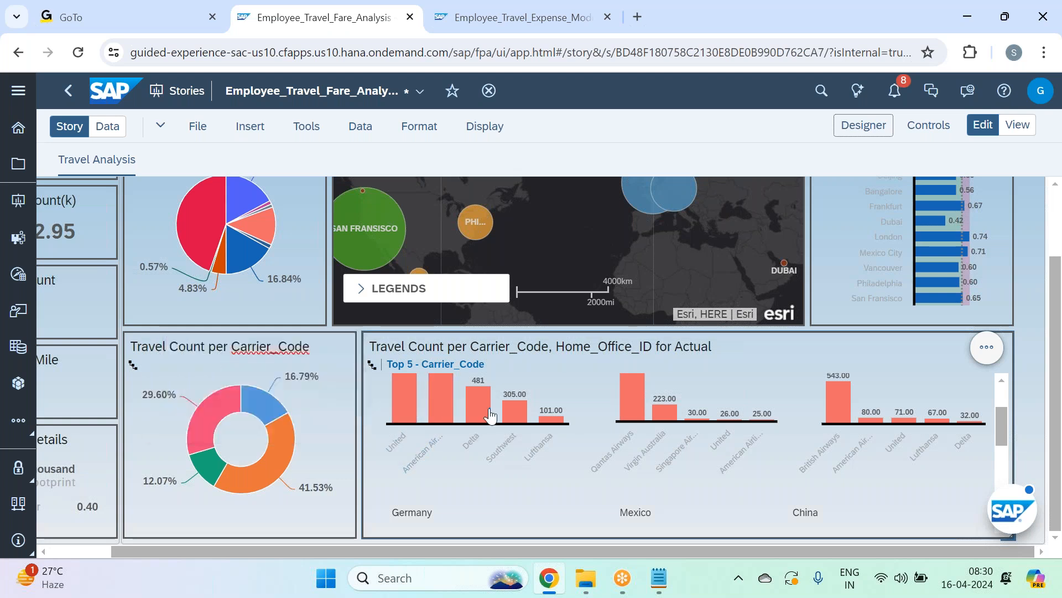
scroll(606, 441, "up", 2)
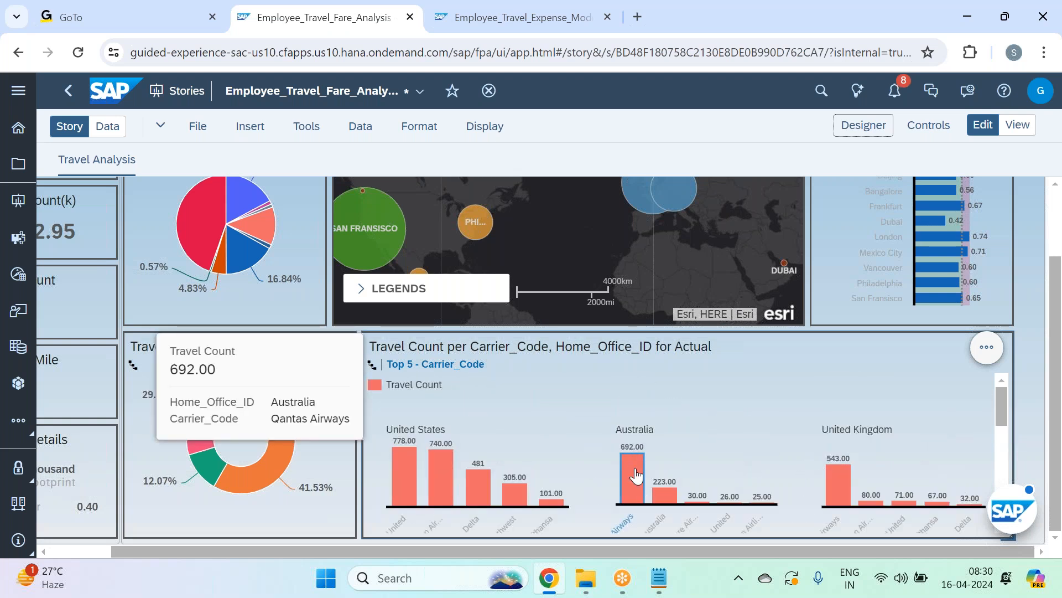
scroll(633, 467, "down", 2)
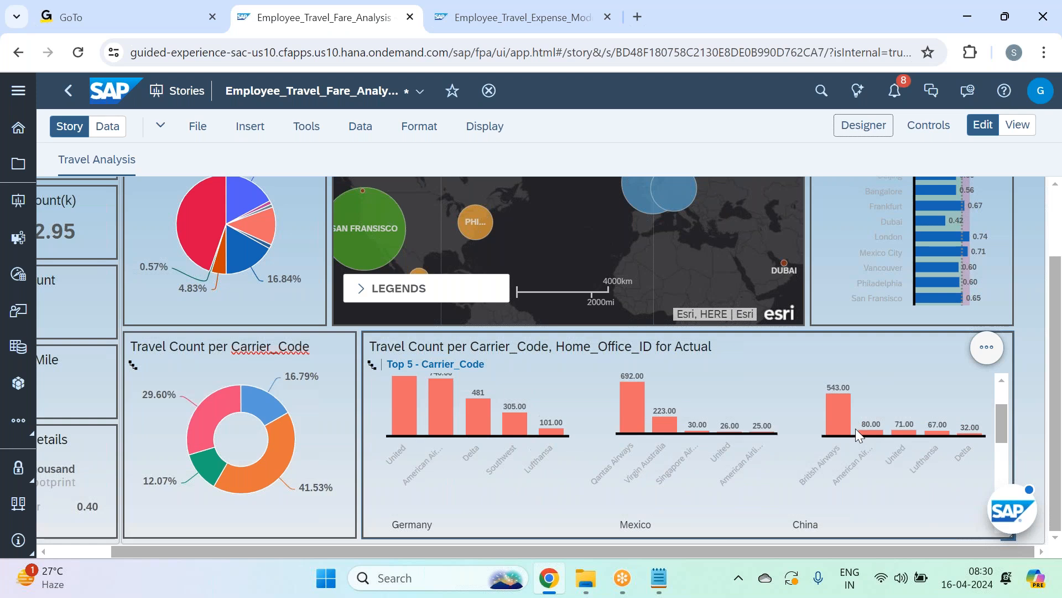
scroll(855, 428, "up", 2)
mouse_move(849, 480)
scroll(848, 480, "down", 2)
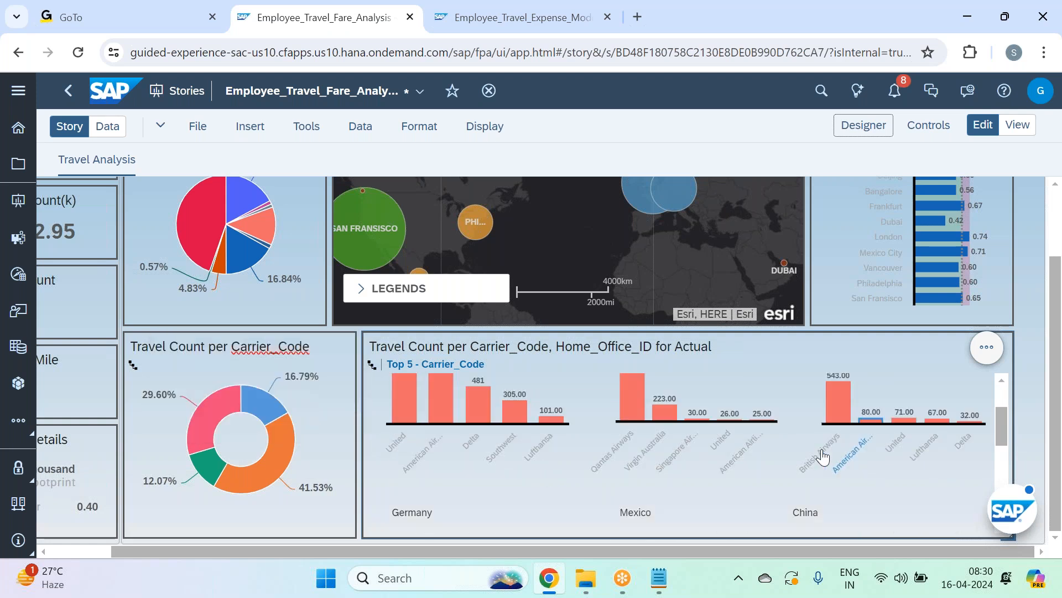
scroll(798, 445, "down", 1)
scroll(797, 444, "down", 2)
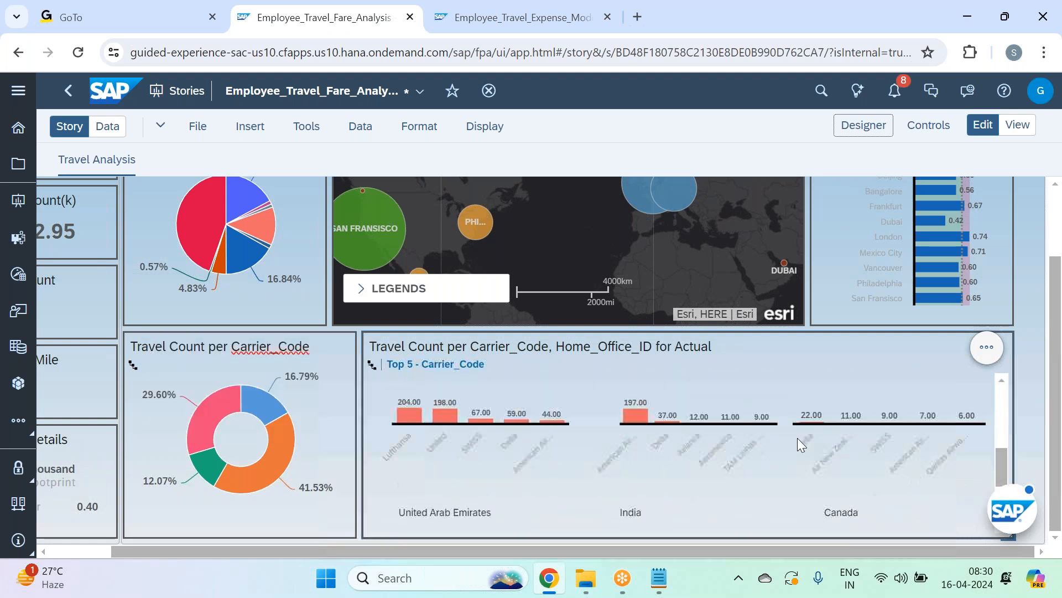
scroll(797, 437, "up", 3)
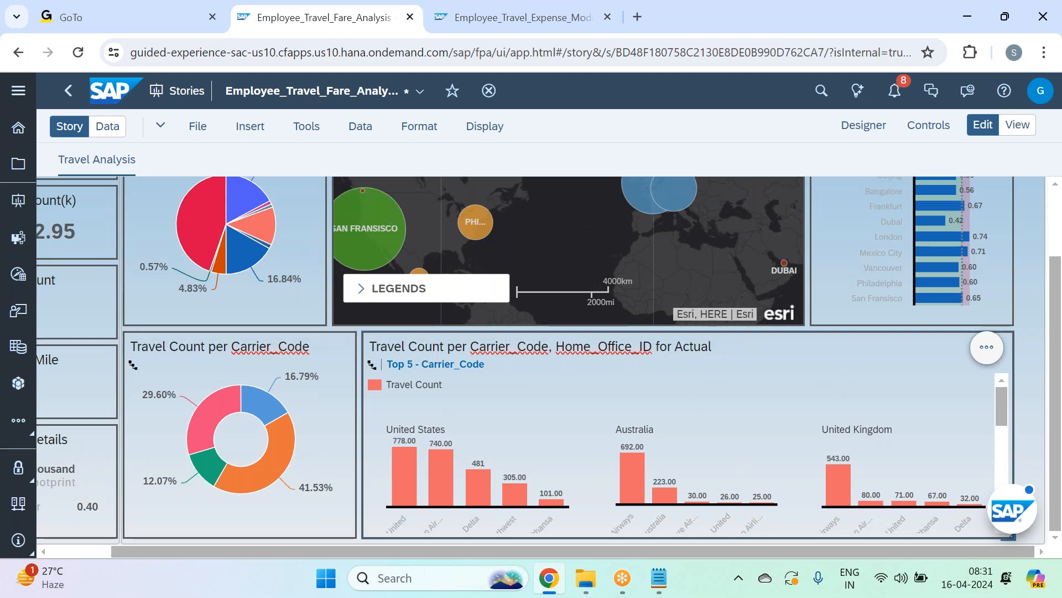
Step: Save the Employee_Travel_Fare_Analysis story and return to the start of the Travel Analysis page
left_click(198, 126)
mouse_move(242, 173)
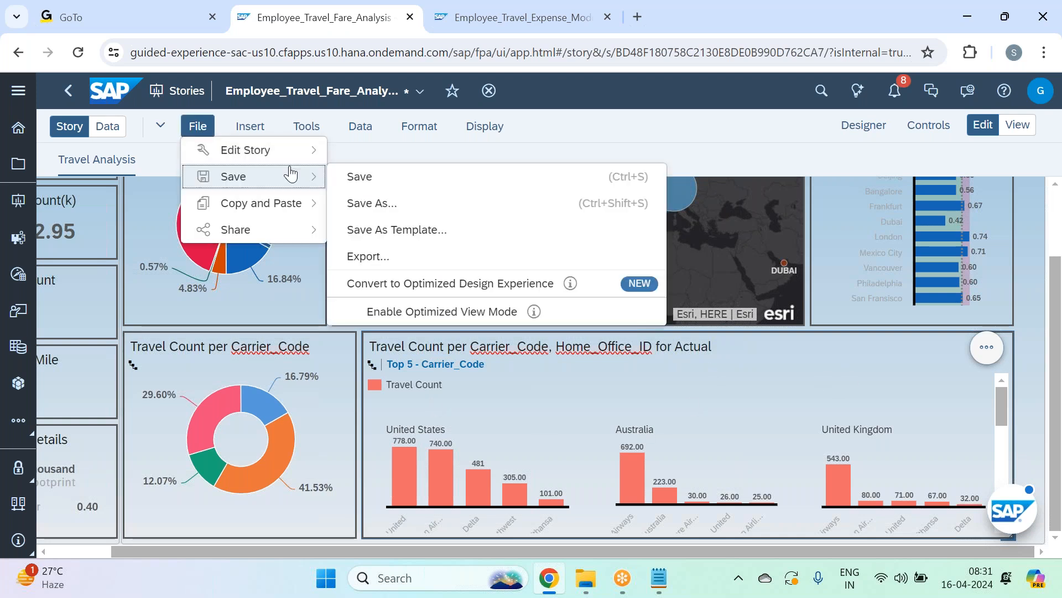
left_click(389, 176)
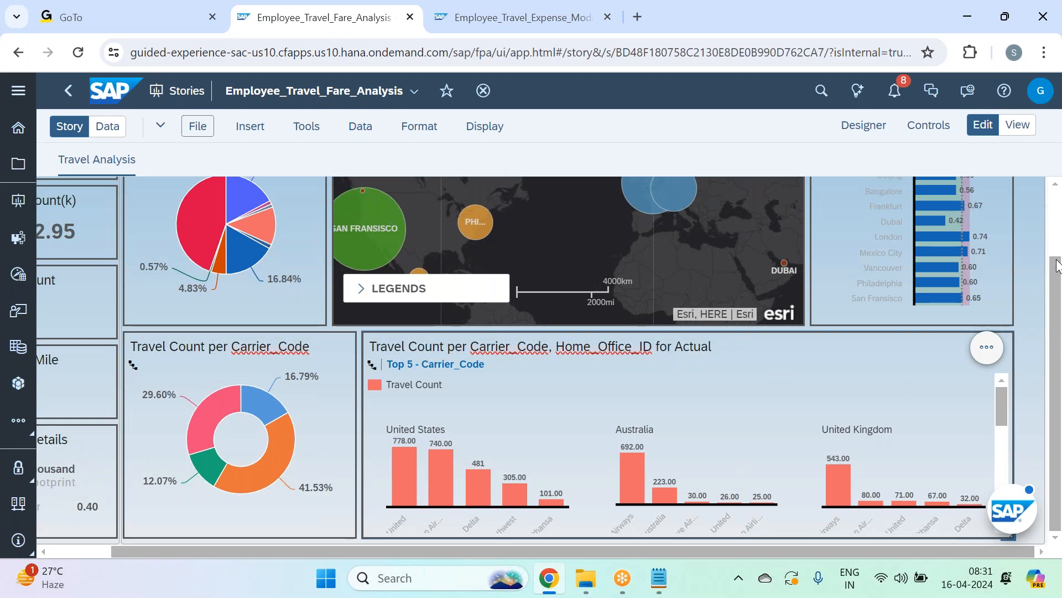
scroll(1058, 265, "up", 2)
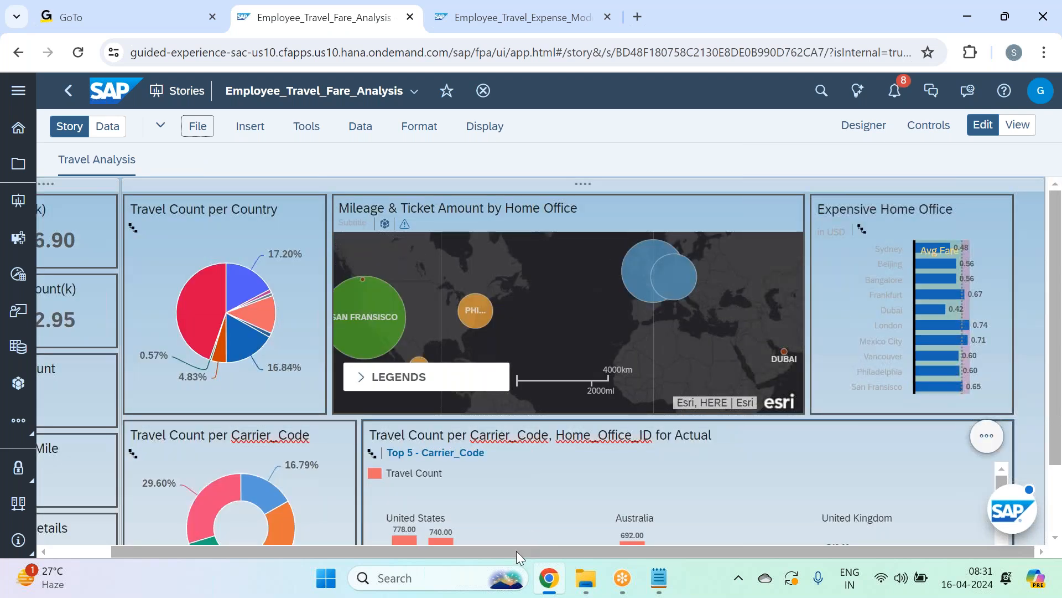
scroll(515, 550, "left", 2)
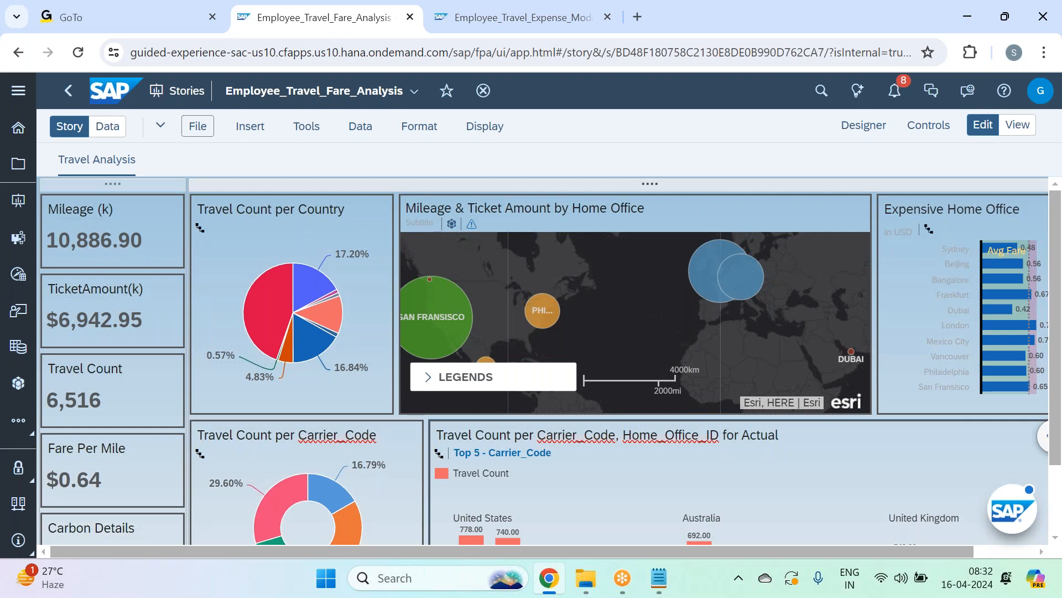
Step: Switch to Notepad and copy the two-line Business Apps, Model, Report, Decision flow from the SAC Feb 2024 - Batch 32 notes
left_click(662, 573)
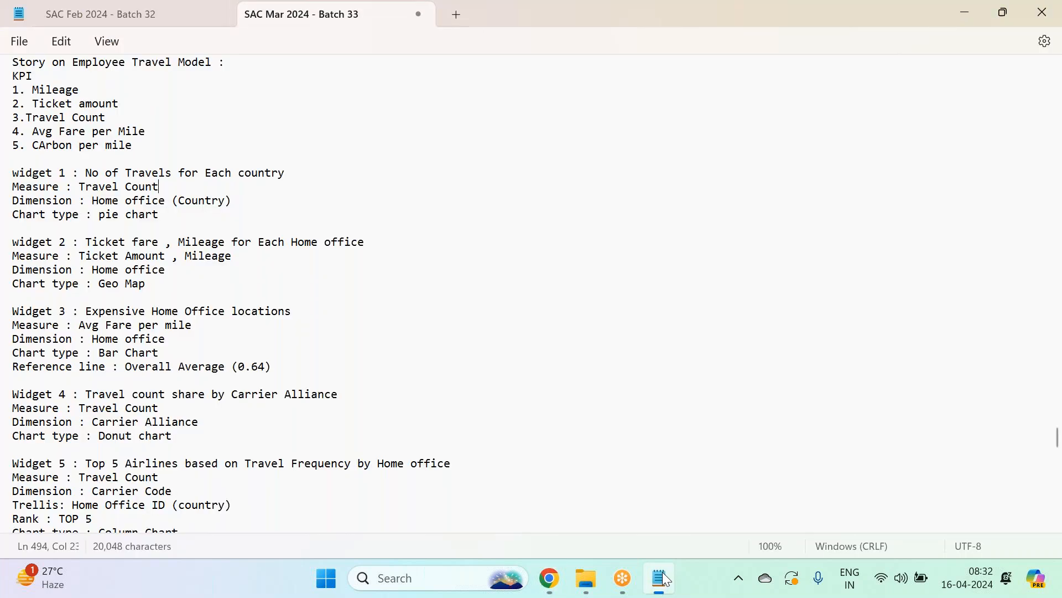
left_click(145, 15)
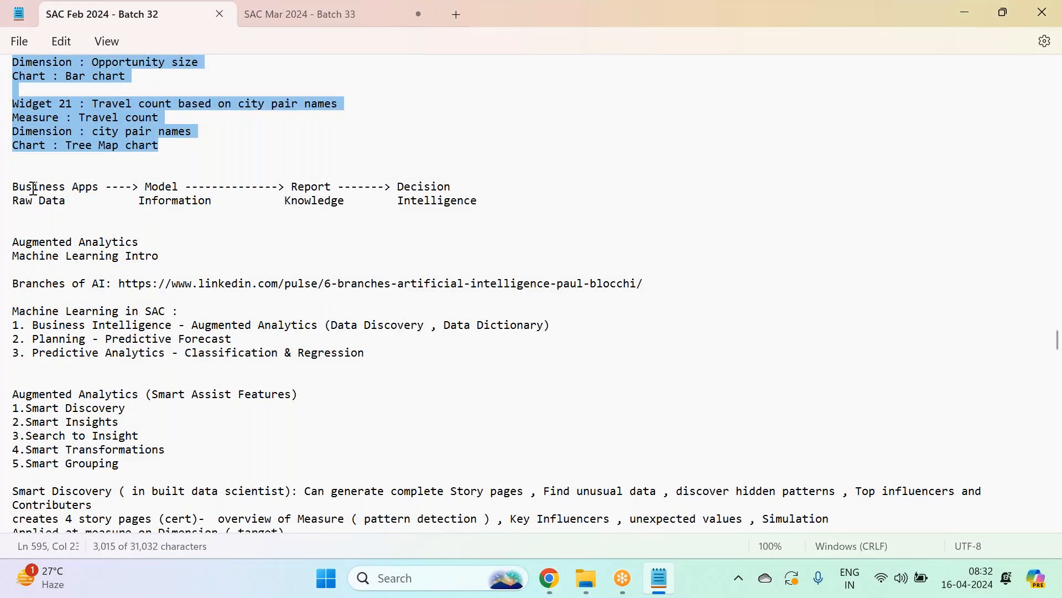
left_click_drag(15, 185, 498, 213)
key("ctrl+c")
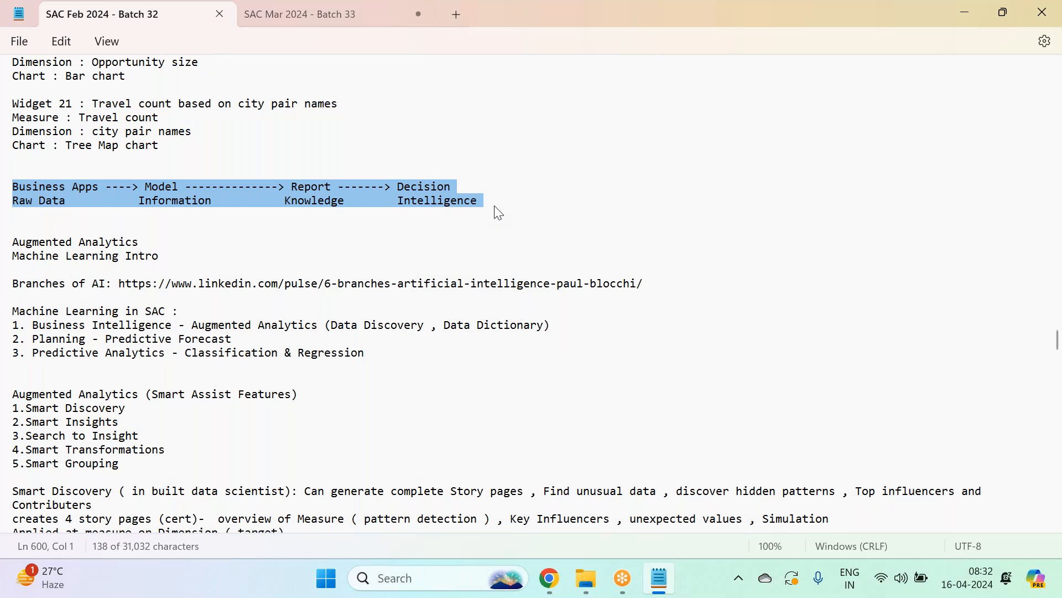
Step: Paste the copied flow below Widget 21 at the end of the SAC Mar 2024 - Batch 33 notes
left_click(268, 15)
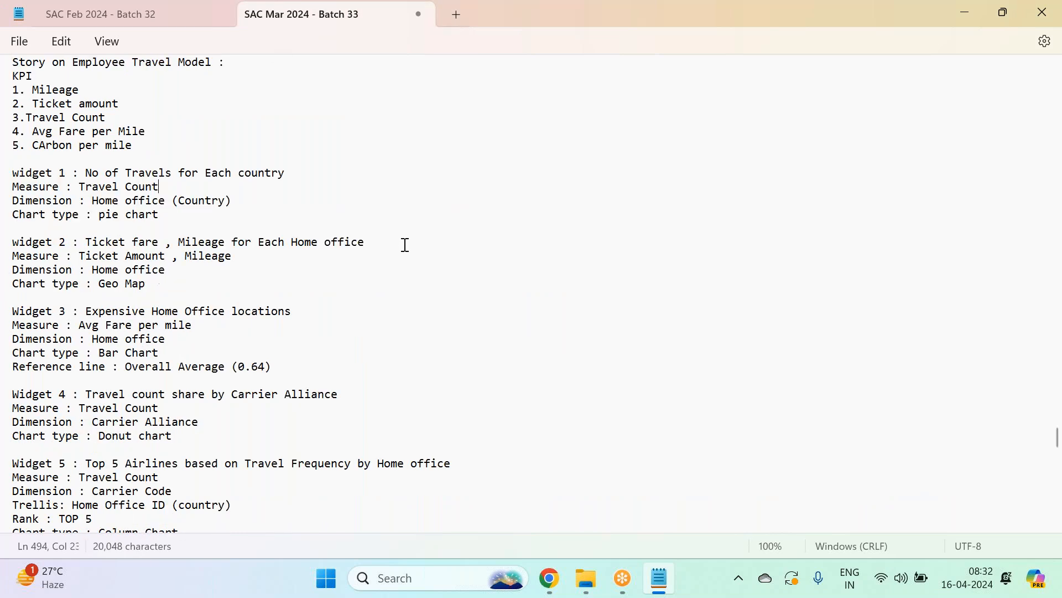
scroll(404, 252, "down", 20)
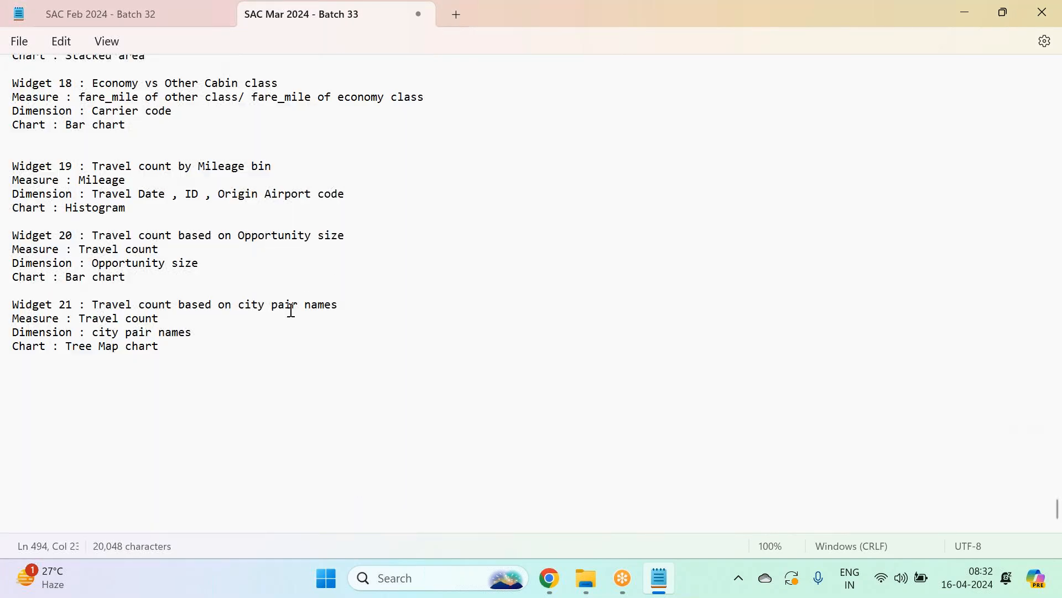
left_click(242, 357)
key("Return")
key("Return")
key("ctrl+v")
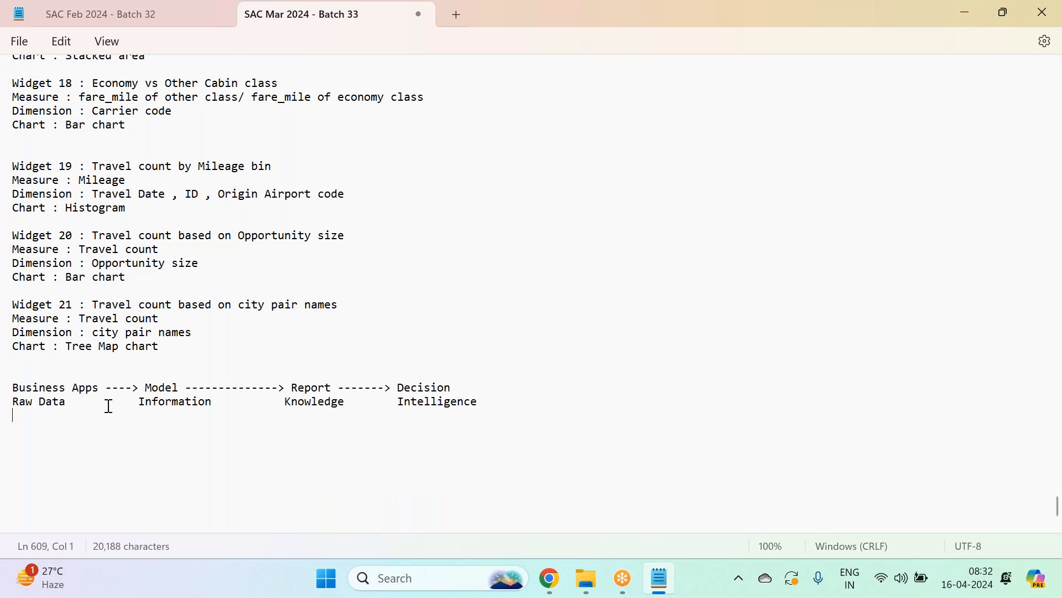
Step: Go through the flow from Business Apps and Raw Data to Report, Decision and Intelligence, highlighting its terms
mouse_move(13, 388)
left_mouse_down()
mouse_move(75, 403)
mouse_move(98, 383)
mouse_move(11, 387)
left_mouse_up()
left_click(72, 401)
left_click(46, 387)
left_click(298, 387)
left_click_drag(297, 387, 334, 390)
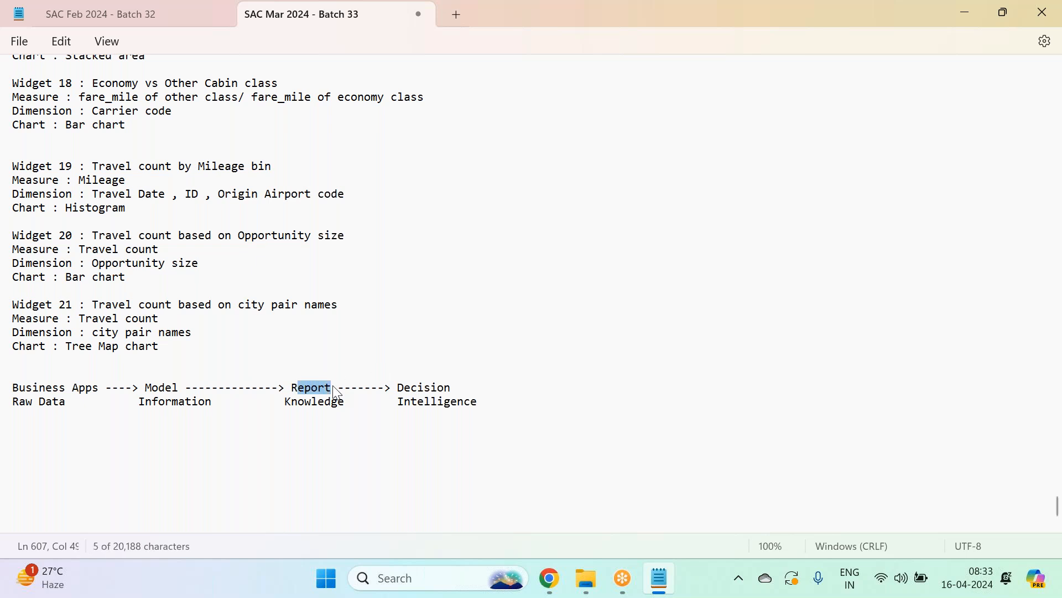
left_click(358, 388)
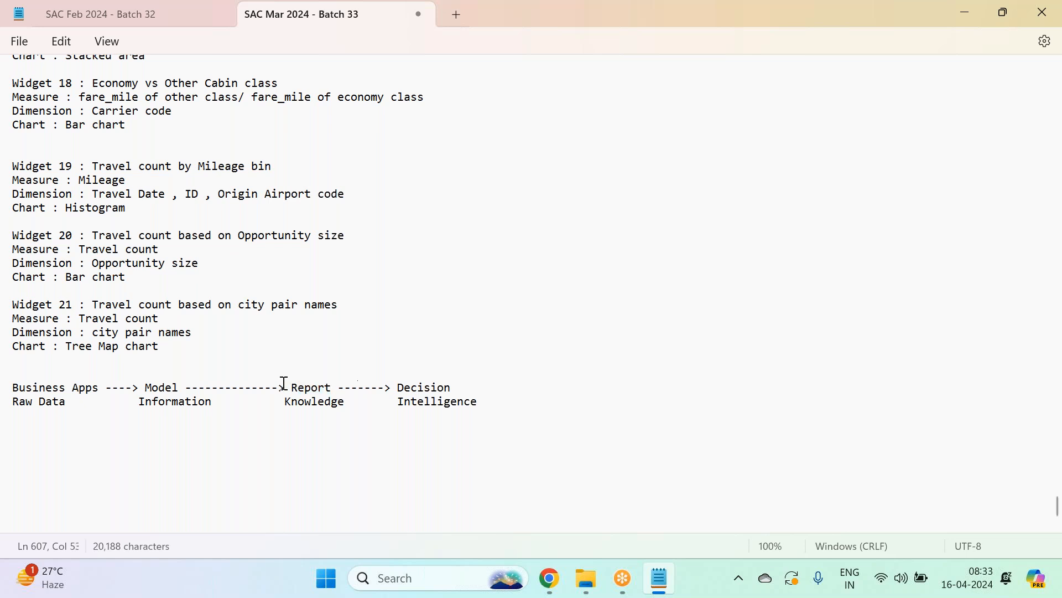
double_click(405, 388)
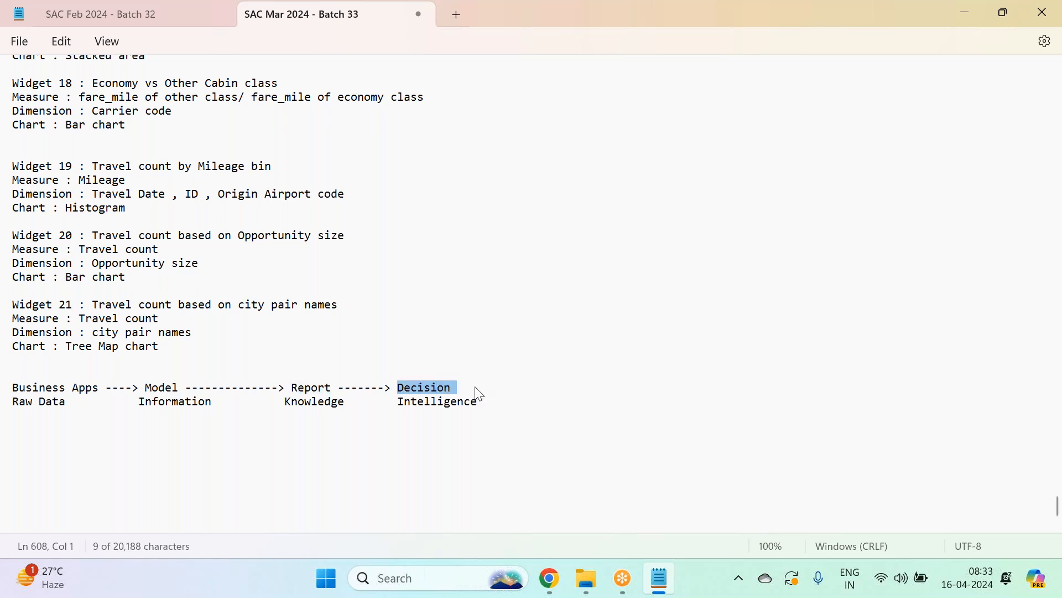
left_click(403, 402)
double_click(429, 404)
left_click(540, 374)
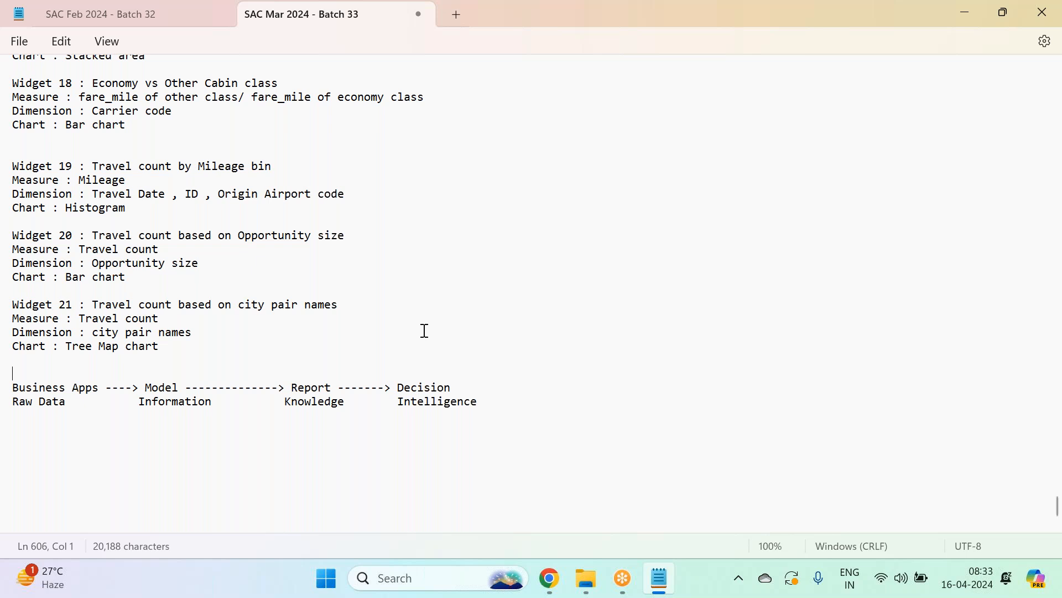
Step: Switch back to SAP Analytics Cloud and add a blank canvas page after Travel Analysis
key("alt+Tab")
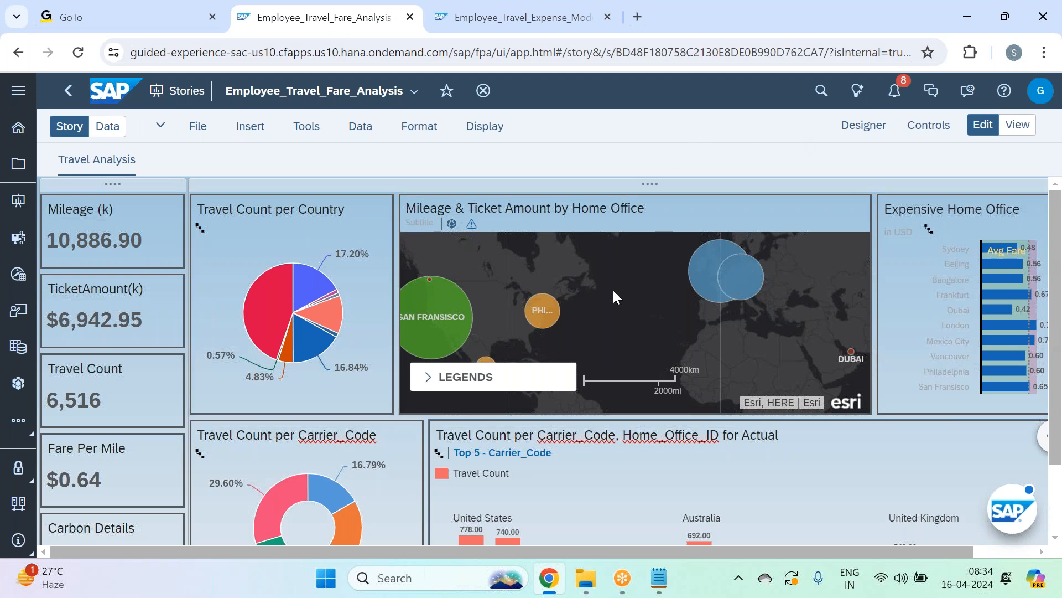
scroll(613, 297, "down", 2)
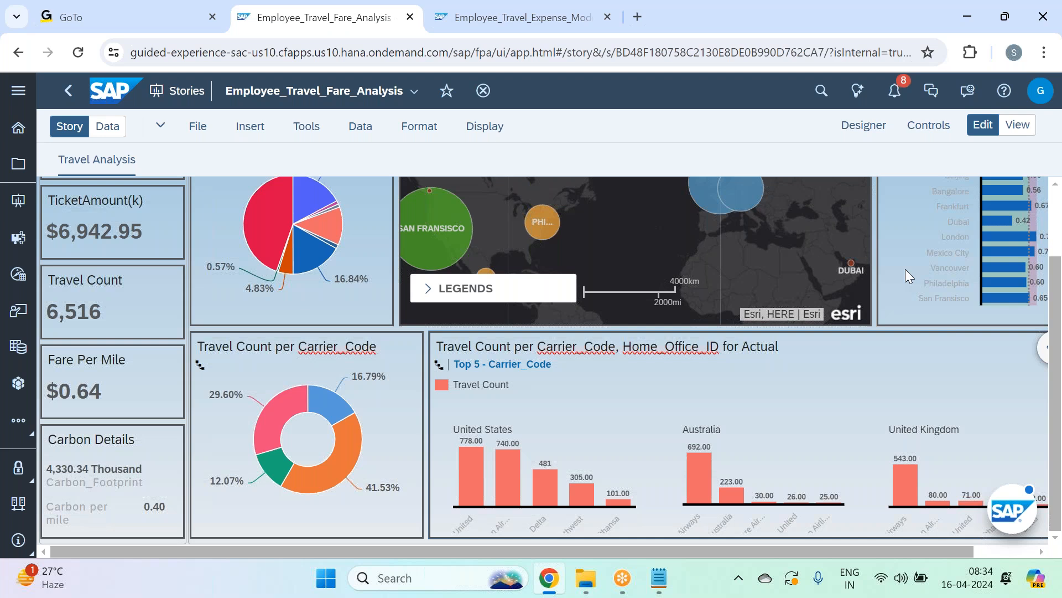
scroll(613, 297, "up", 2)
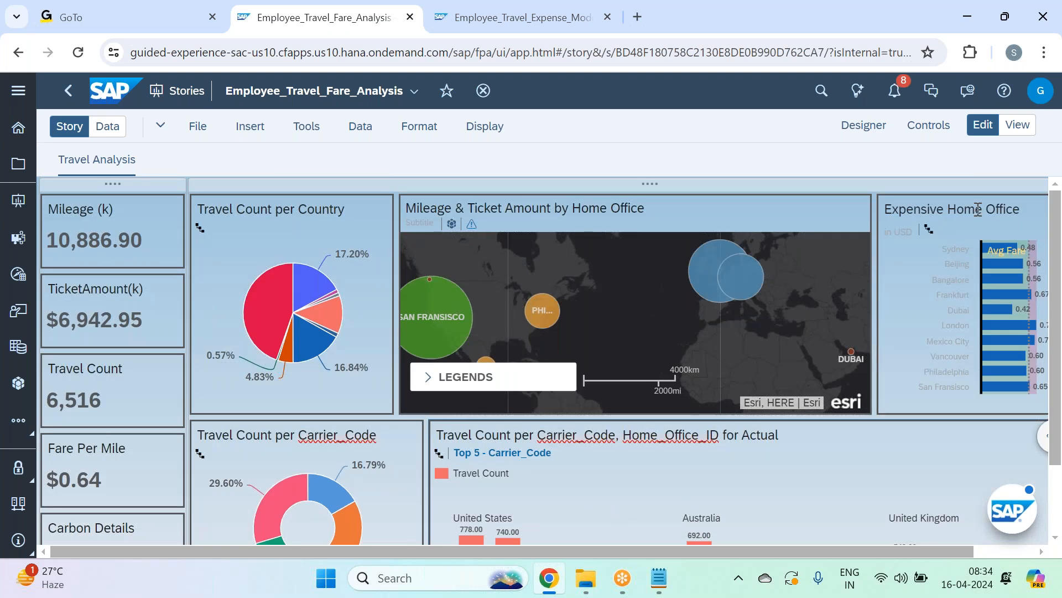
left_click(204, 165)
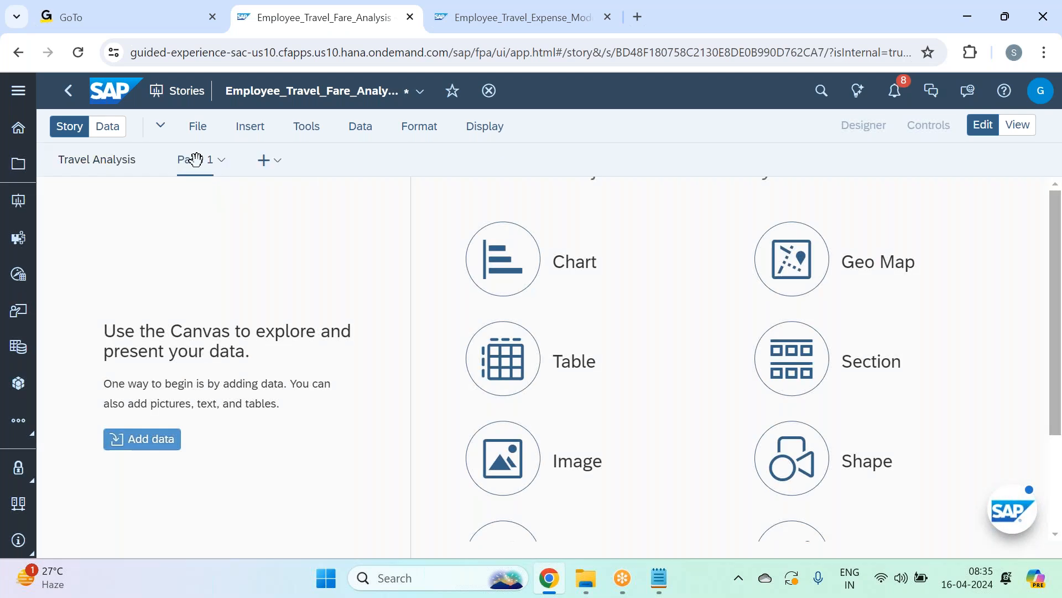
Step: Rename the new story page as Fare Analysis
left_click(223, 161)
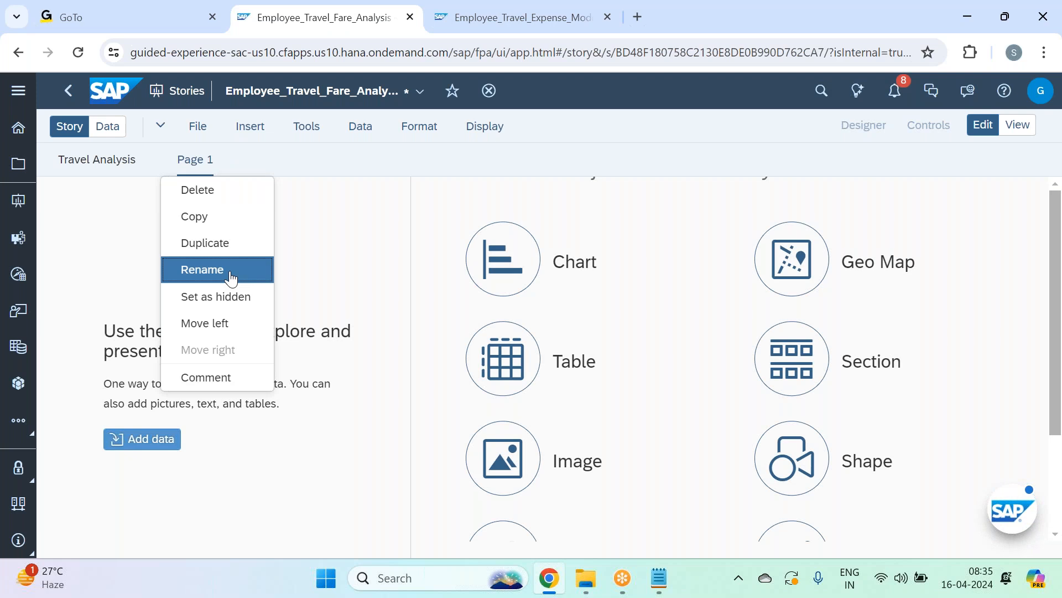
left_click(231, 274)
type("Fare ANalysi")
key("BackSpace")
key("BackSpace")
key("BackSpace")
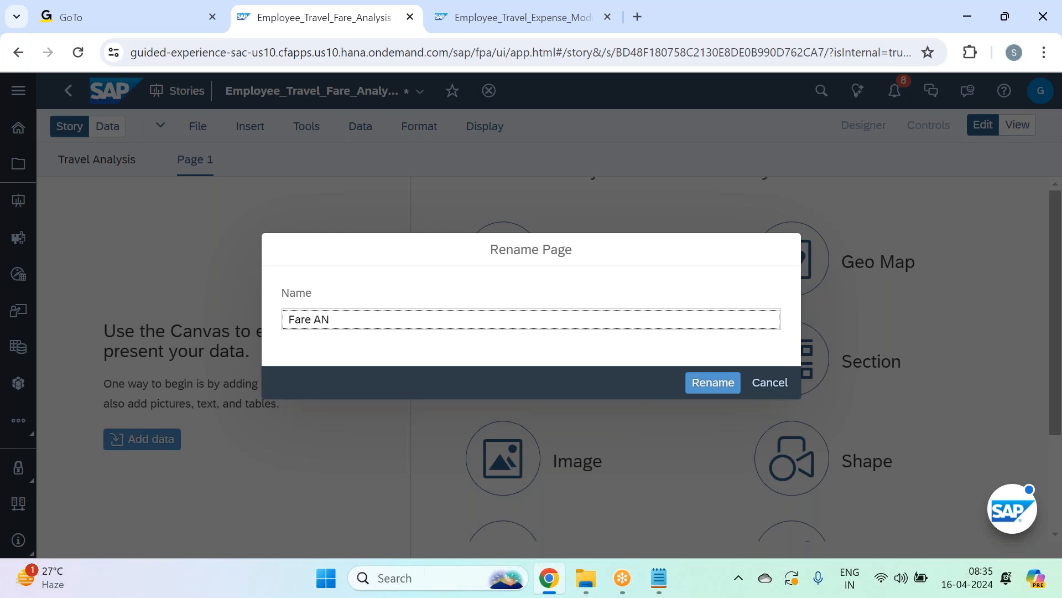
type("nalysis")
key("Return")
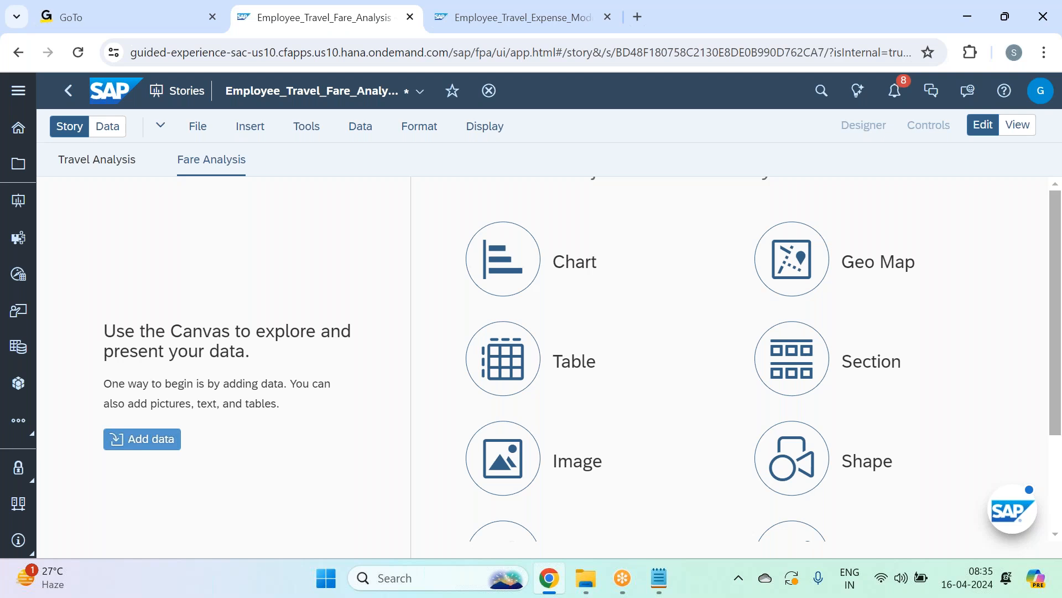
Step: Insert an empty chart on the Fare Analysis page
left_click(772, 35)
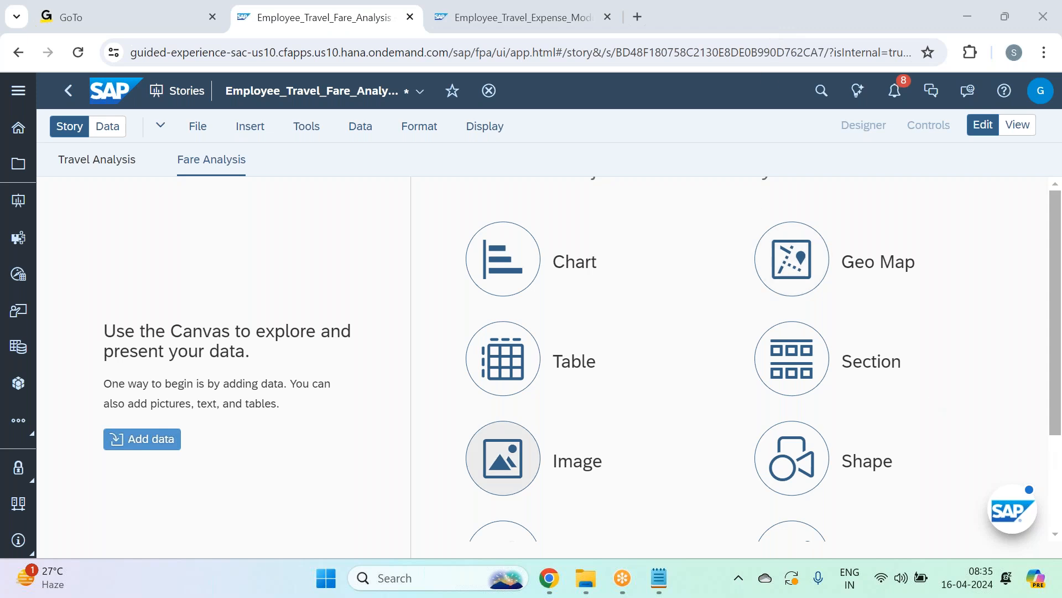
left_click(259, 132)
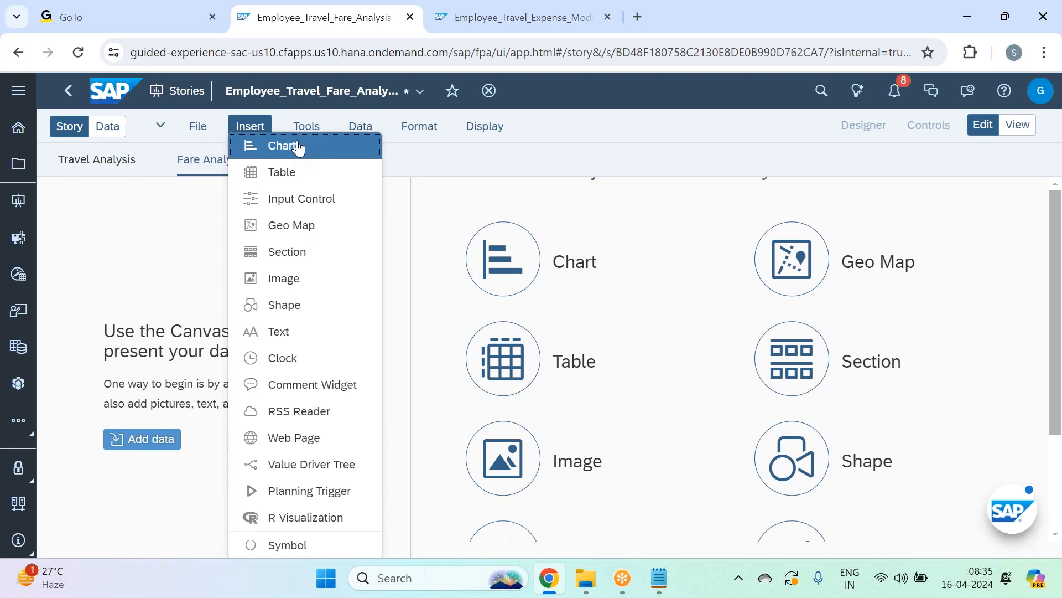
left_click(298, 146)
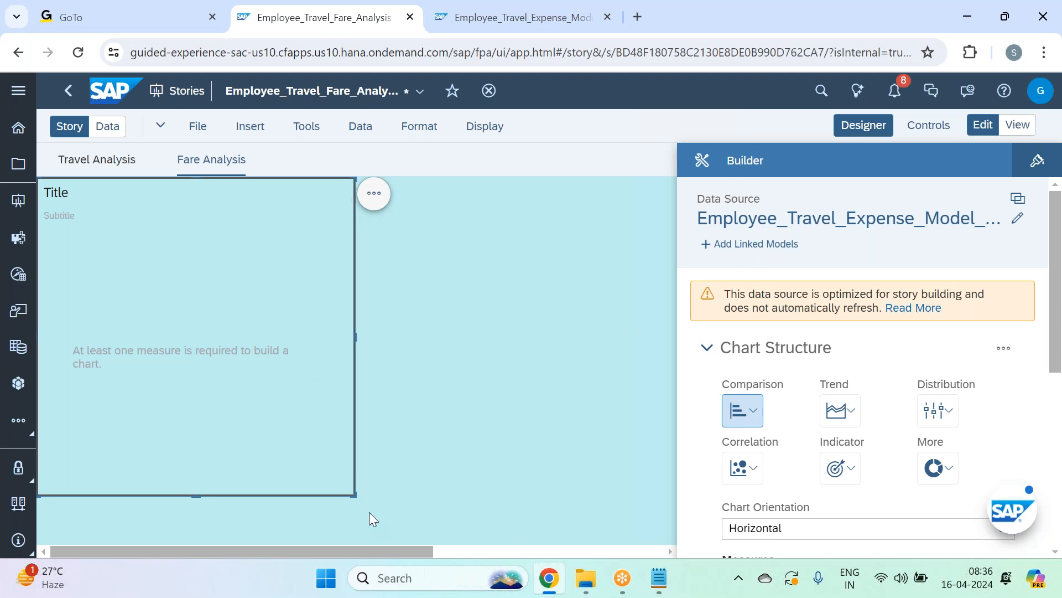
Step: Shrink the empty chart on the Fare Analysis page to a smaller tile in the page's upper corner
left_click_drag(354, 494, 224, 392)
scroll(932, 354, "down", 2)
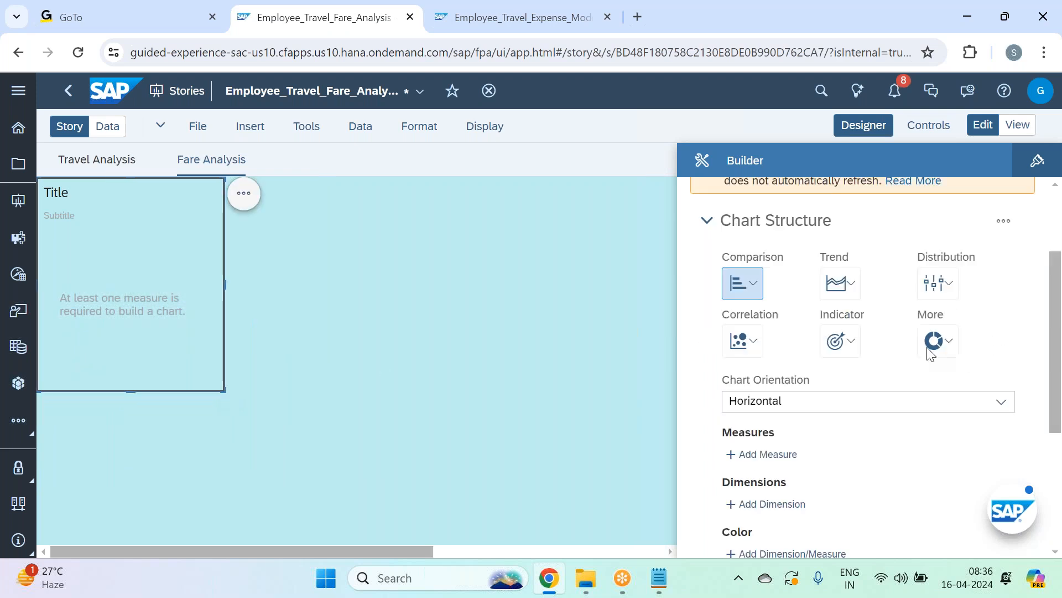
scroll(932, 354, "down", 1)
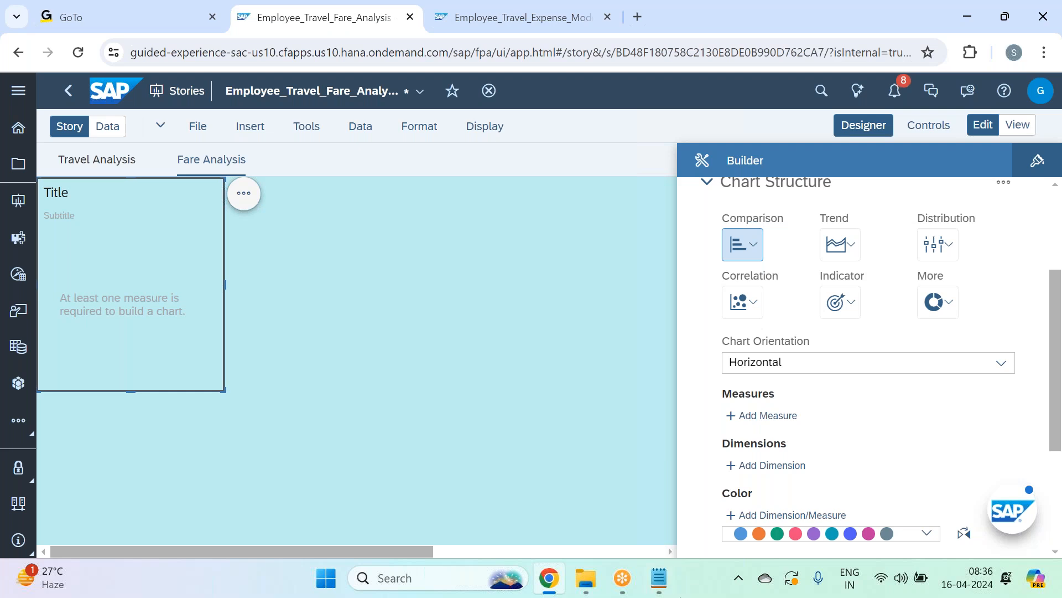
Step: Check the Widget 6 specification in the Notepad notes and add Fare Per Mile as the bar chart's measure in SAP Analytics Cloud
left_click(659, 578)
scroll(209, 316, "up", 15)
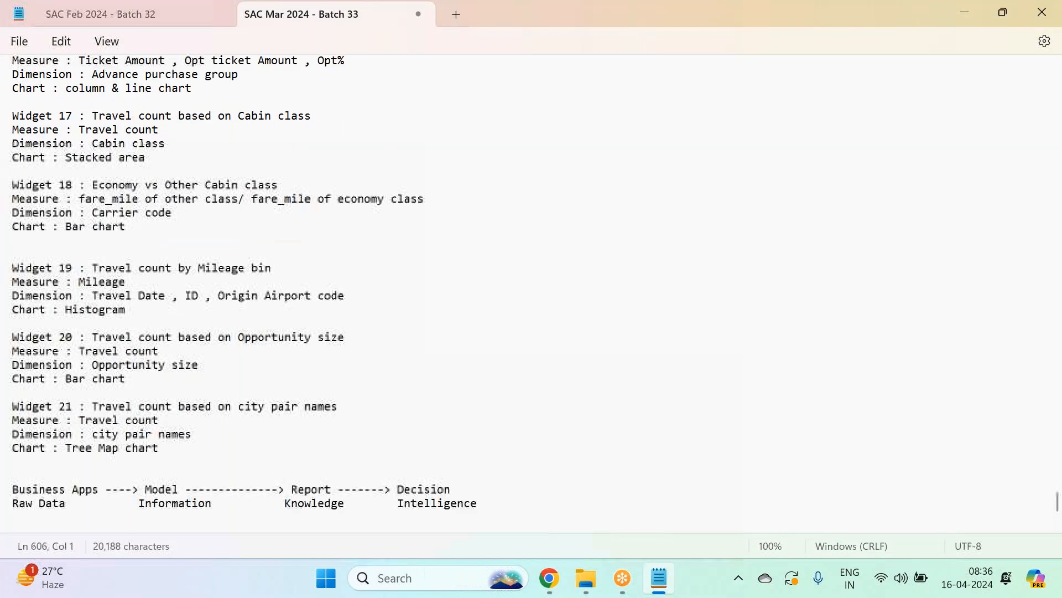
scroll(388, 242, "up", 9)
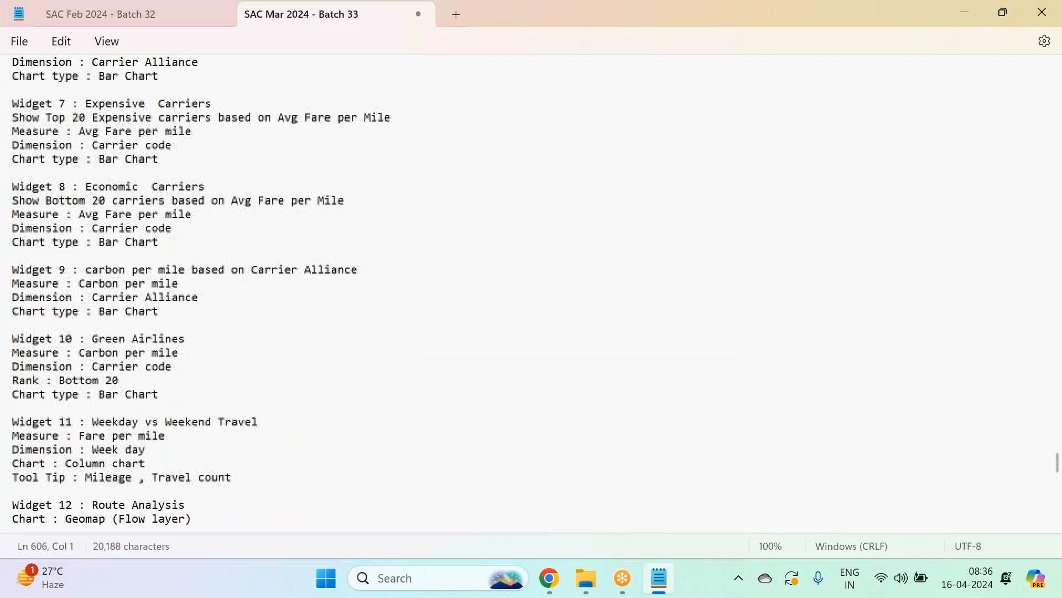
scroll(304, 235, "up", 2)
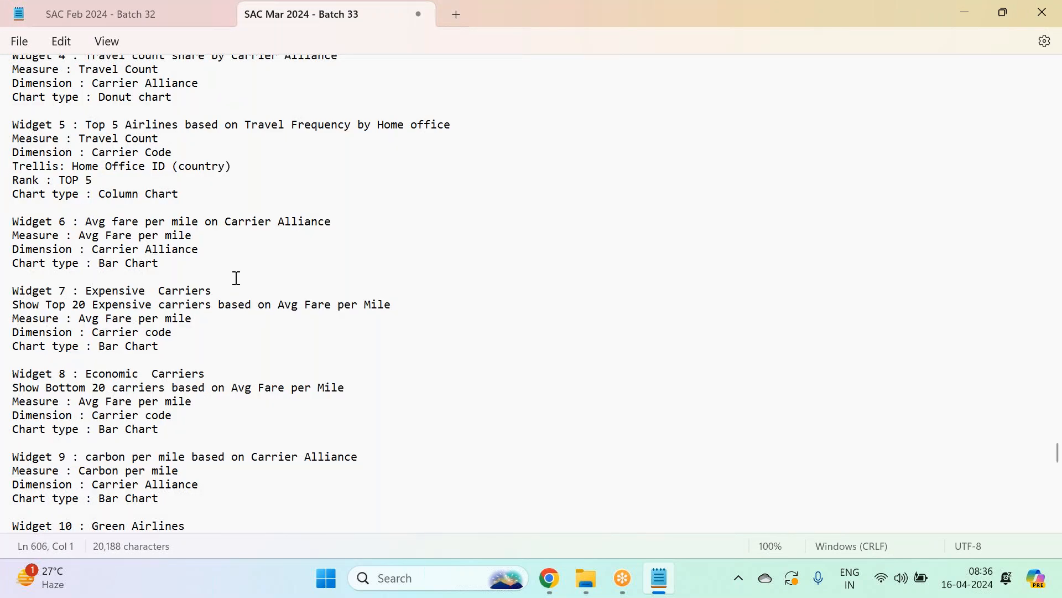
key("alt+Tab")
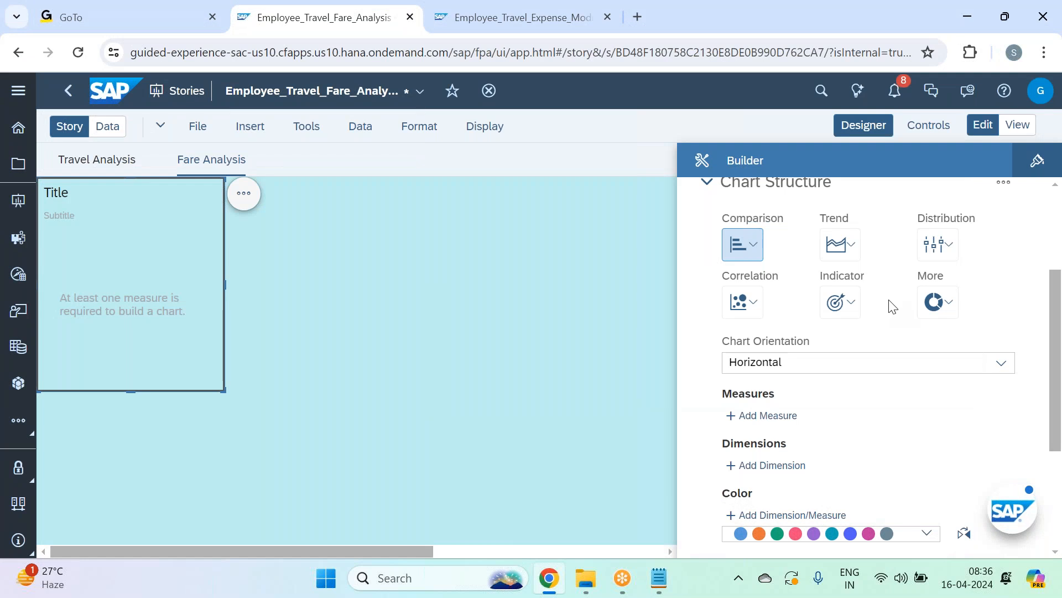
scroll(889, 301, "down", 2)
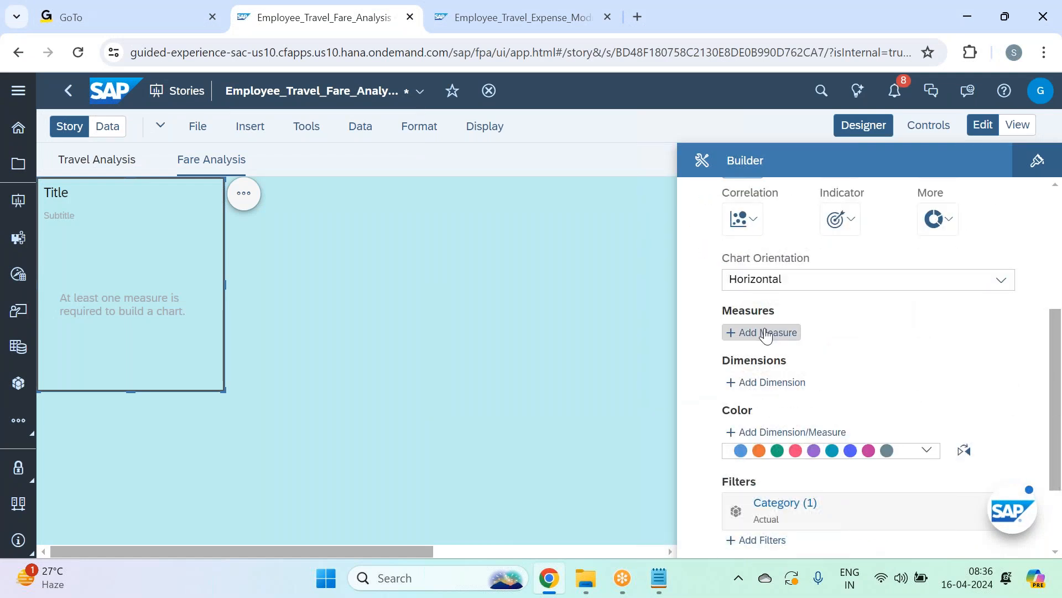
scroll(866, 310, "up", 1)
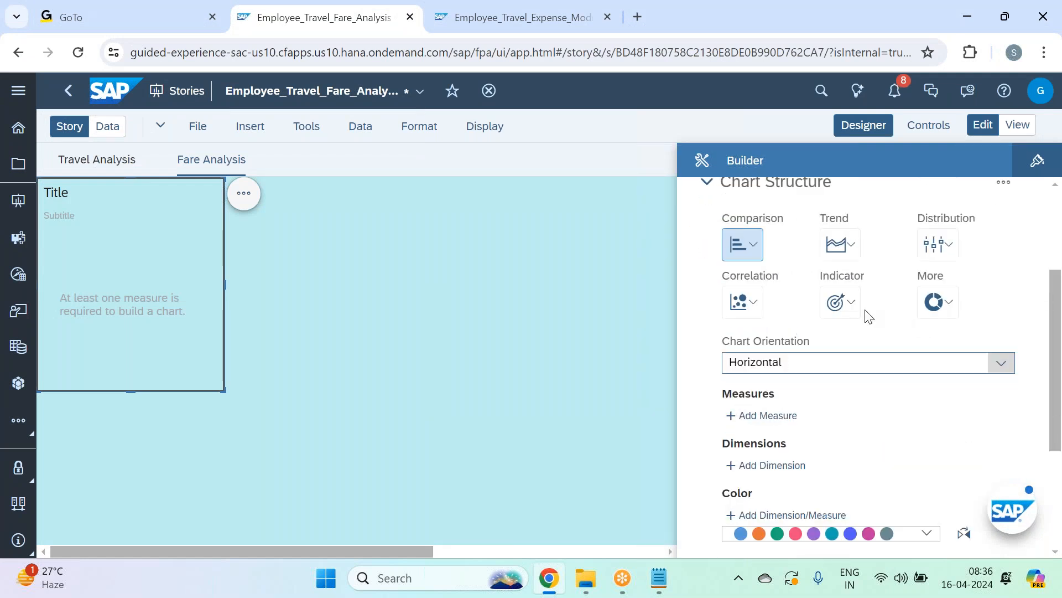
left_click(747, 244)
left_click(778, 279)
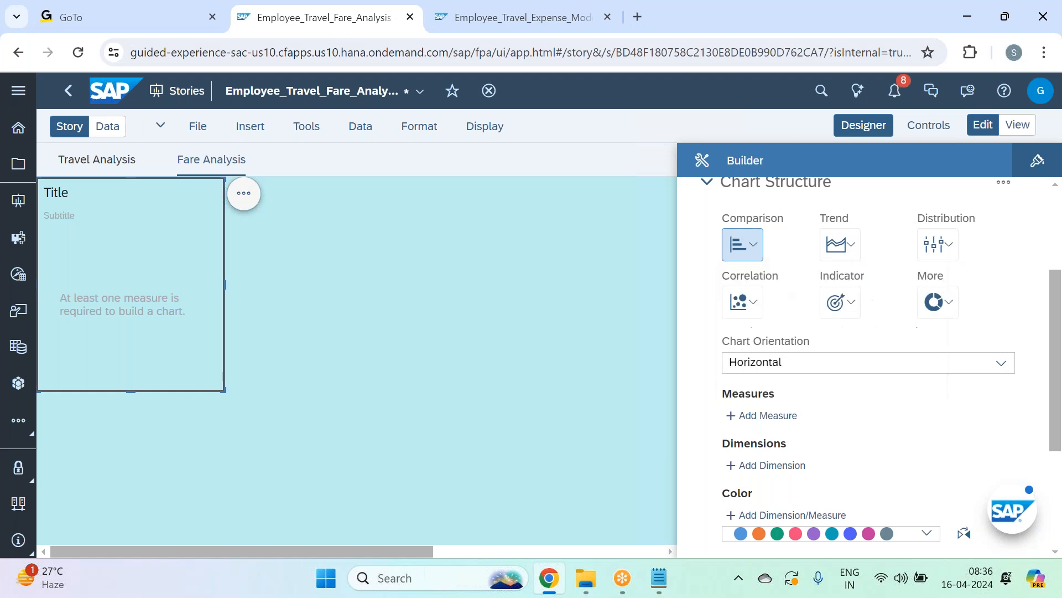
left_click(766, 422)
left_click(836, 474)
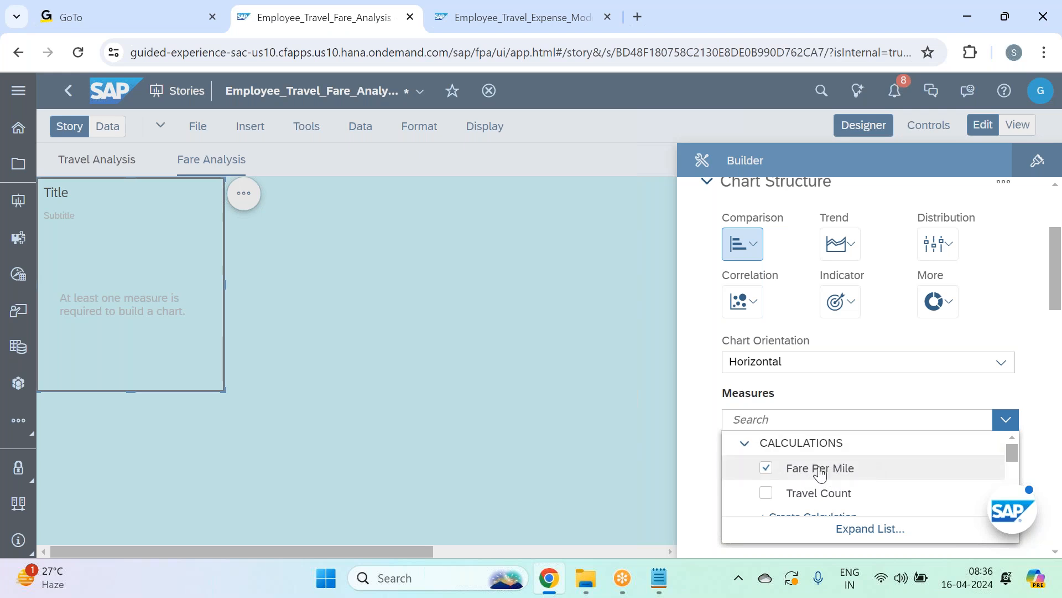
left_click(857, 393)
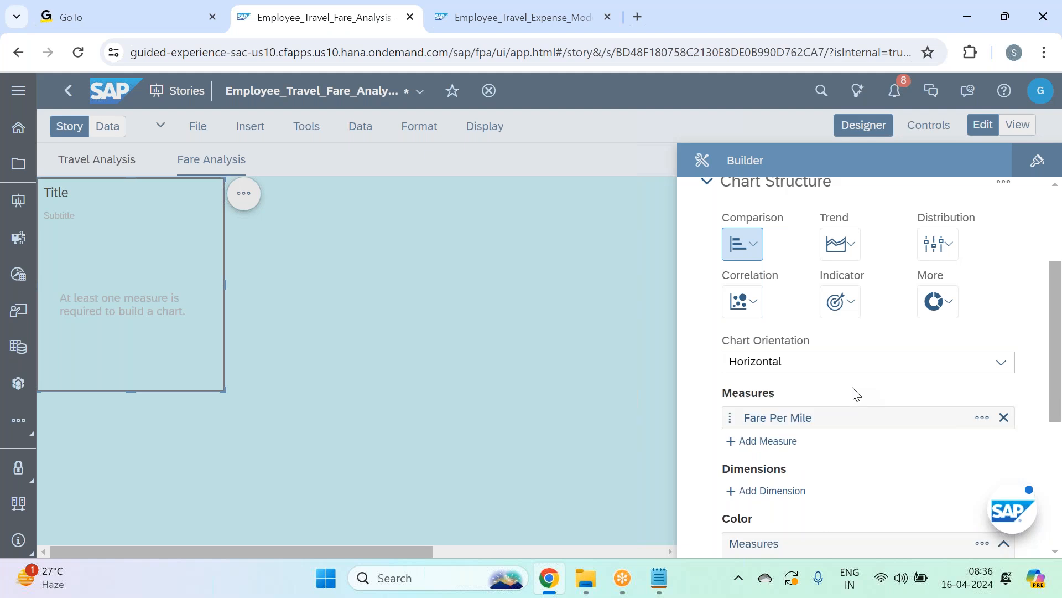
Step: Add Carrier_Code as the dimension of the Fare Per Mile chart
left_click(802, 491)
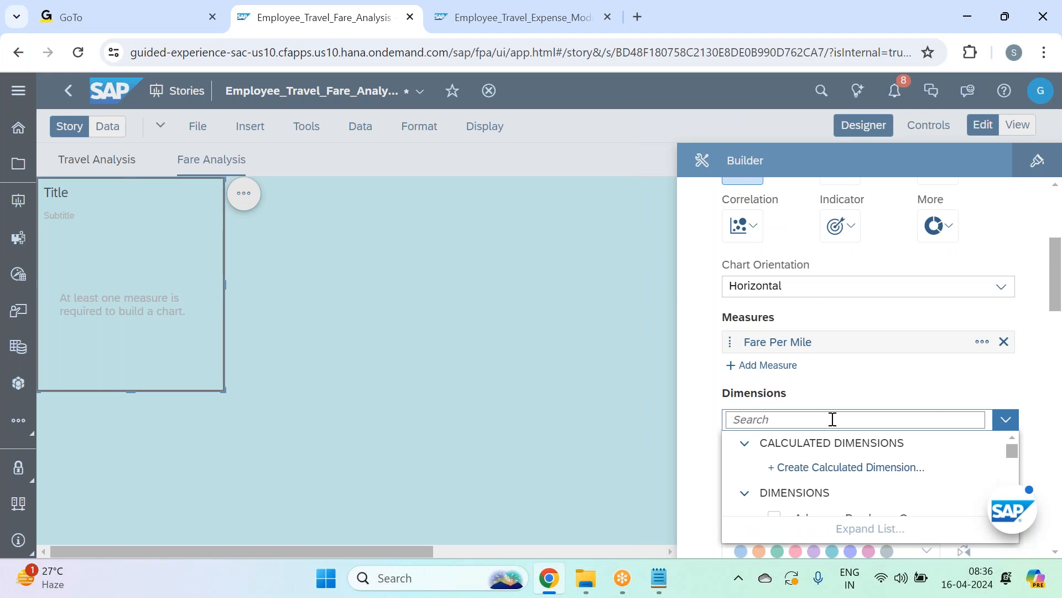
type("carr")
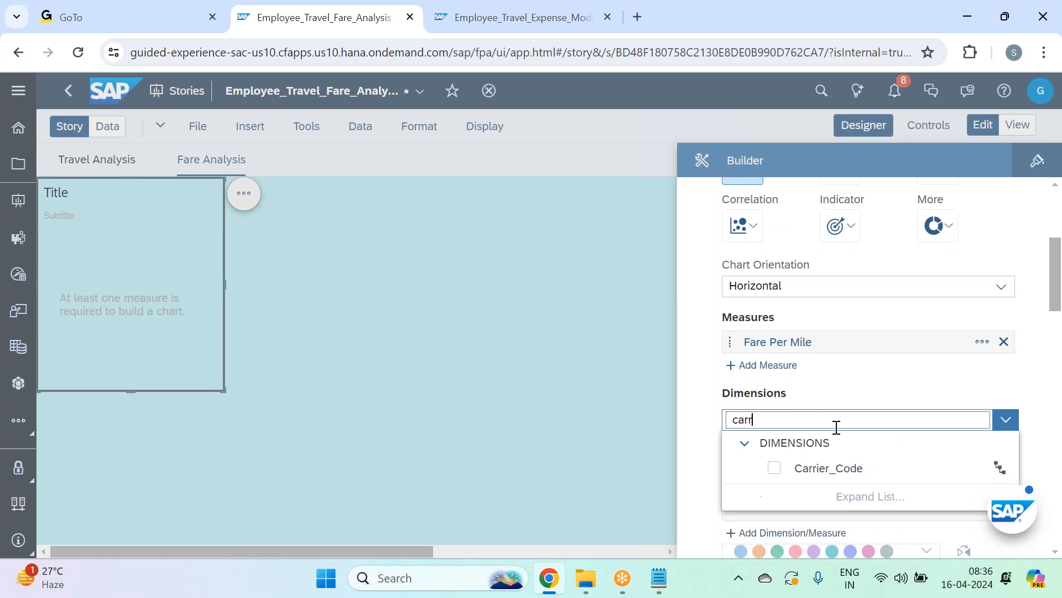
left_click(846, 479)
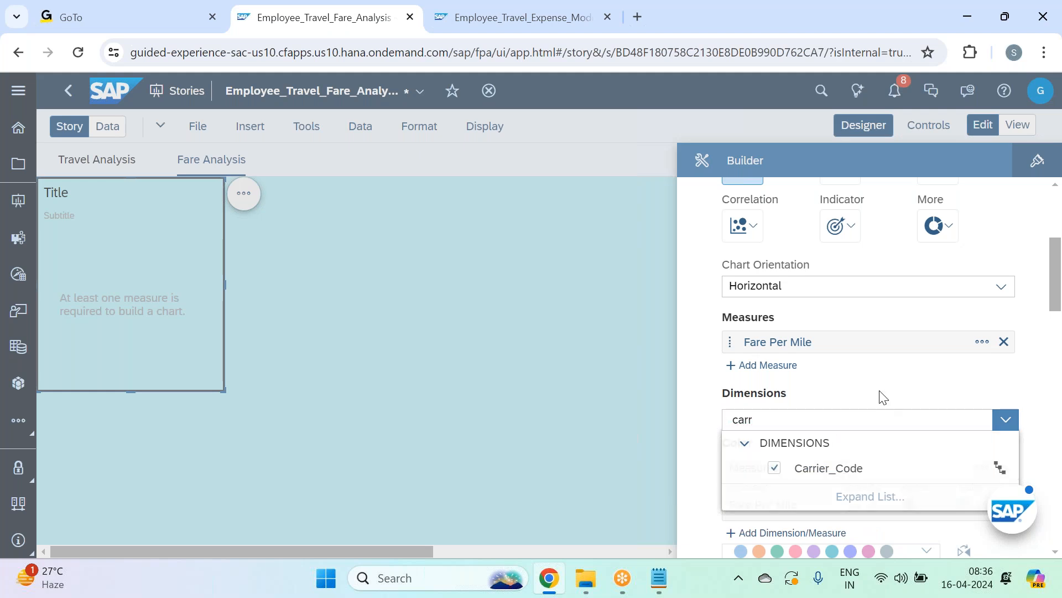
left_click(880, 396)
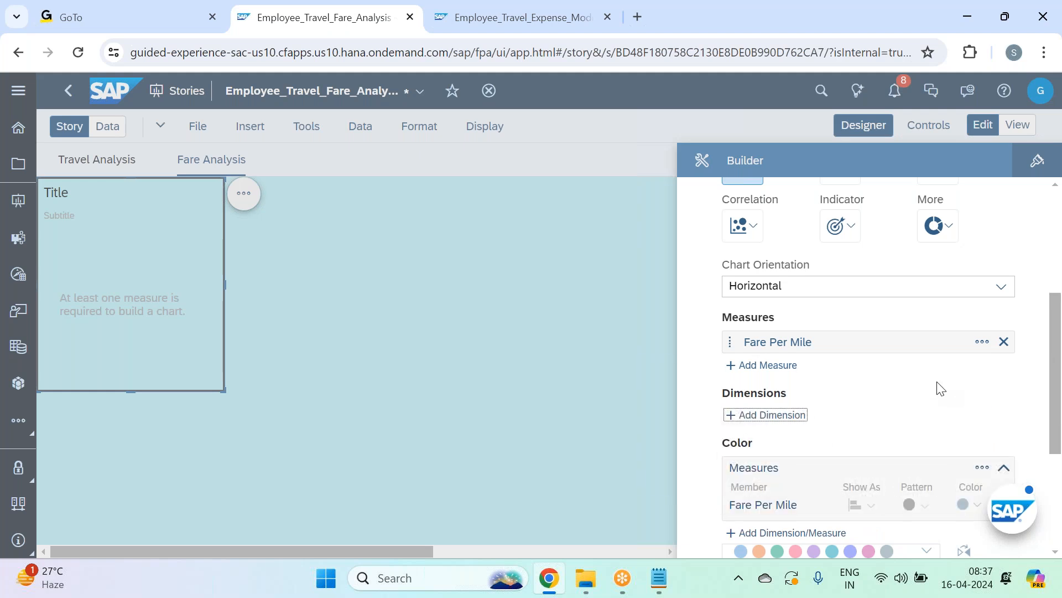
left_click(1018, 301)
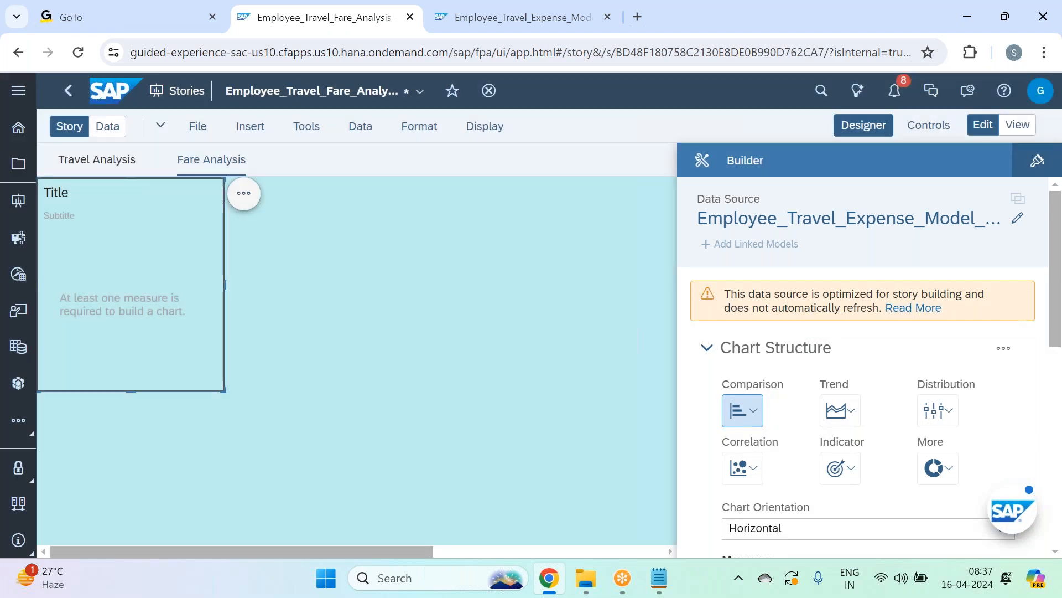
Step: Switch the Carrier_Code hierarchy to Level 2 and return it to Level 1
scroll(1007, 387, "down", 5)
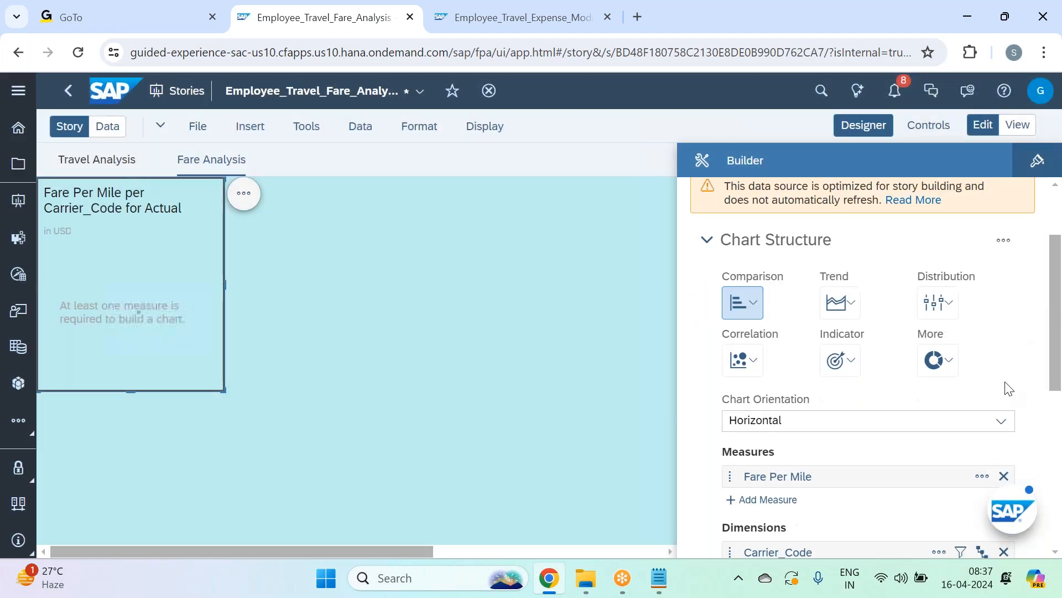
left_click(990, 412)
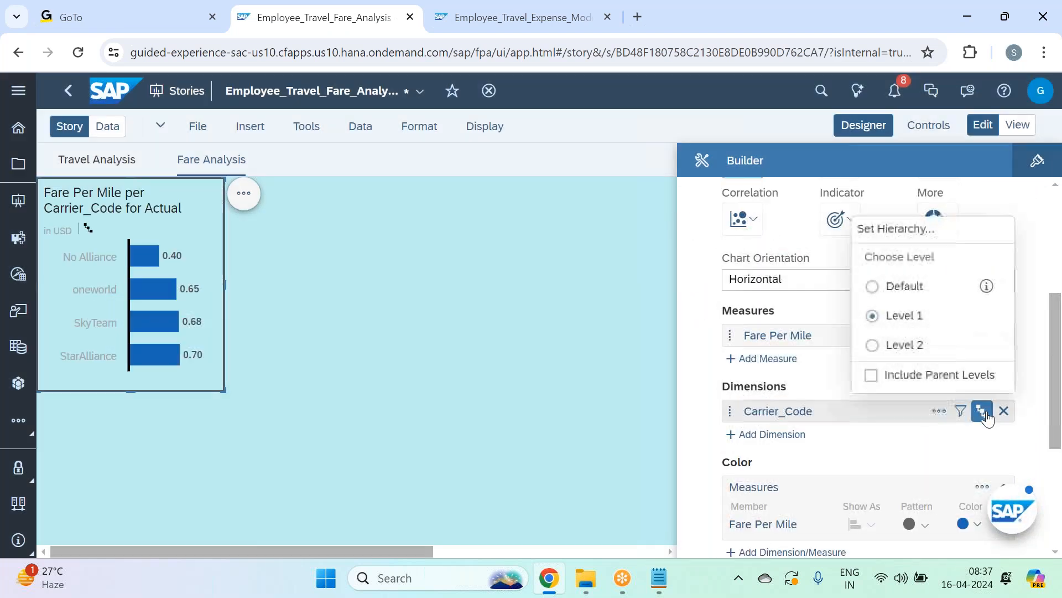
left_click(939, 343)
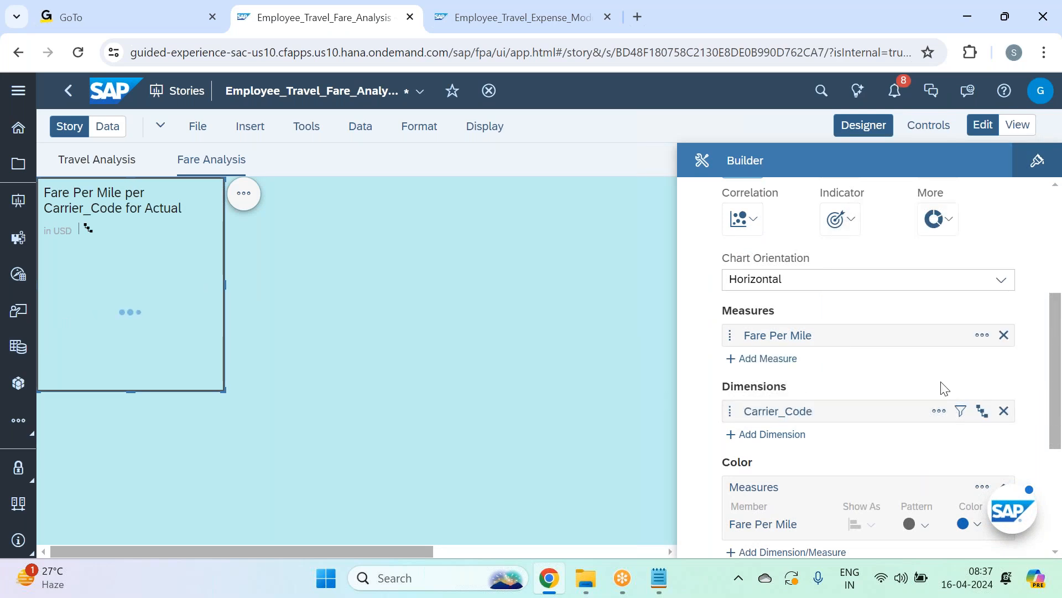
left_click(982, 411)
left_click(885, 315)
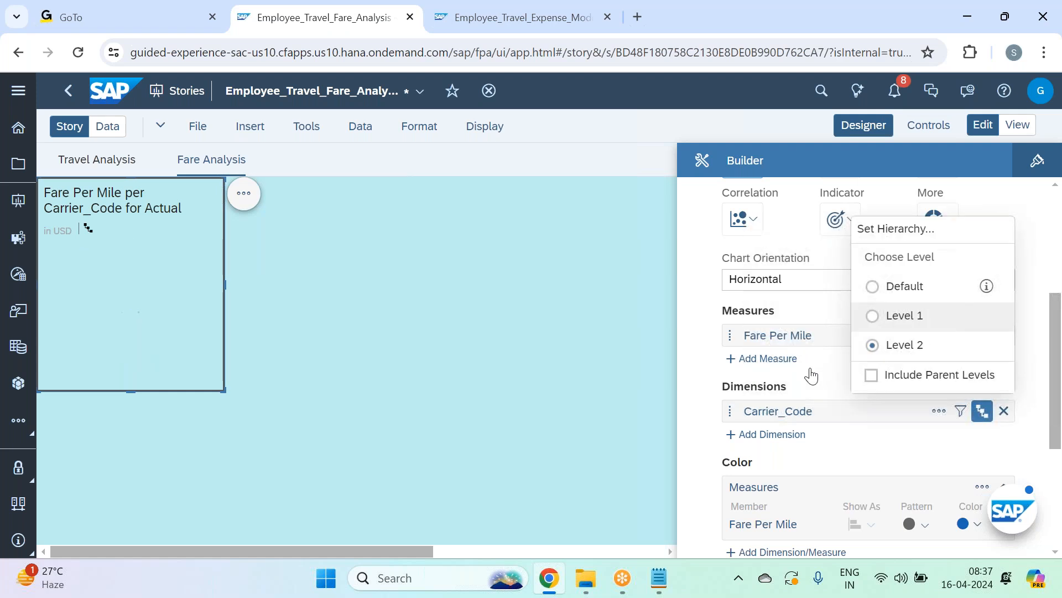
Step: Change the chart title to Fare_Mile per Carrier
double_click(195, 205)
key("BackSpace")
key("BackSpace")
key("BackSpace")
key("BackSpace")
key("BackSpace")
key("BackSpace")
key("BackSpace")
key("BackSpace")
key("BackSpace")
key("BackSpace")
key("BackSpace")
key("BackSpace")
key("BackSpace")
key("BackSpace")
key("BackSpace")
key("BackSpace")
key("BackSpace")
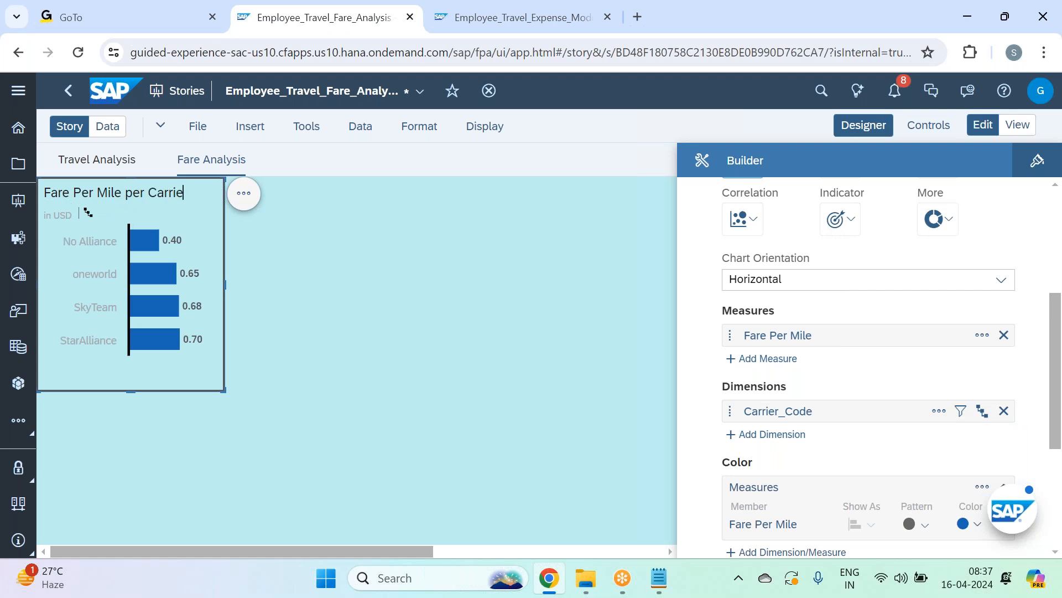
double_click(97, 192)
key("BackSpace")
key("BackSpace")
type("_")
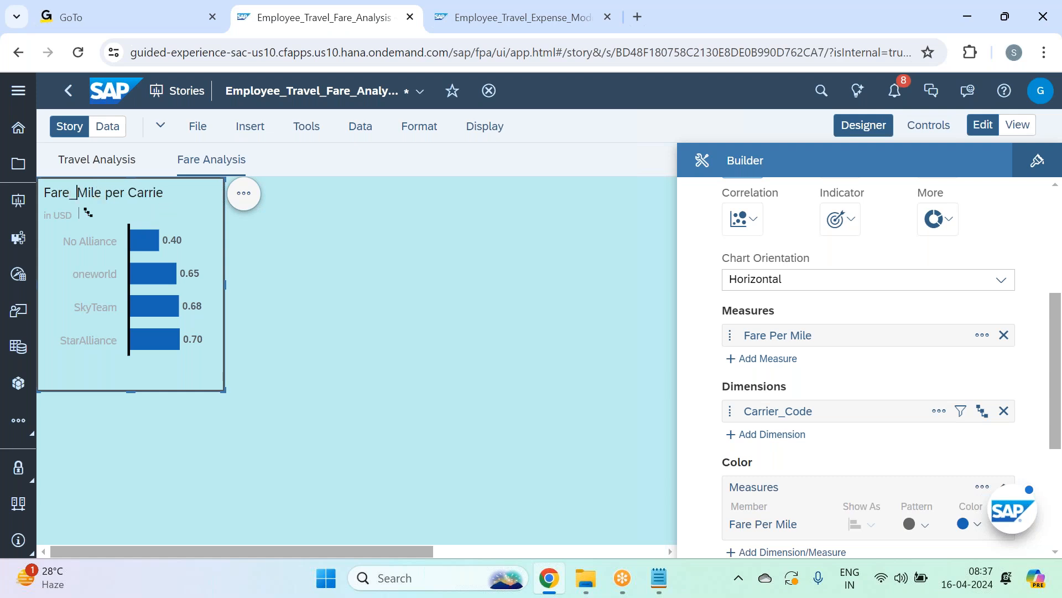
left_click(166, 192)
type("r")
left_click(363, 276)
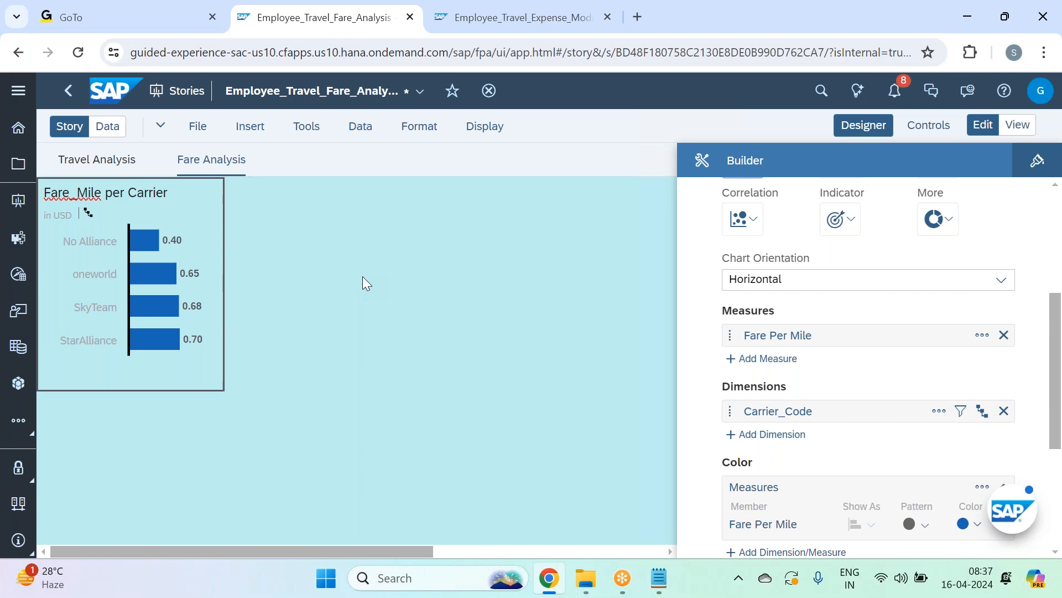
Step: Hide the chart designer and save the Employee_Travel_Fare_Analysis story
left_click(858, 124)
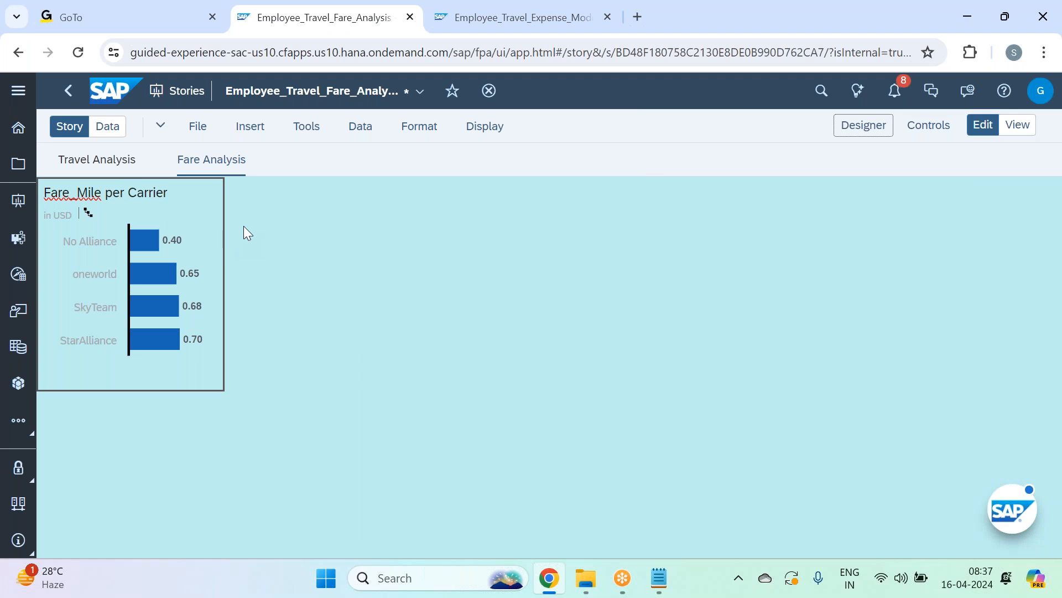
left_click(191, 191)
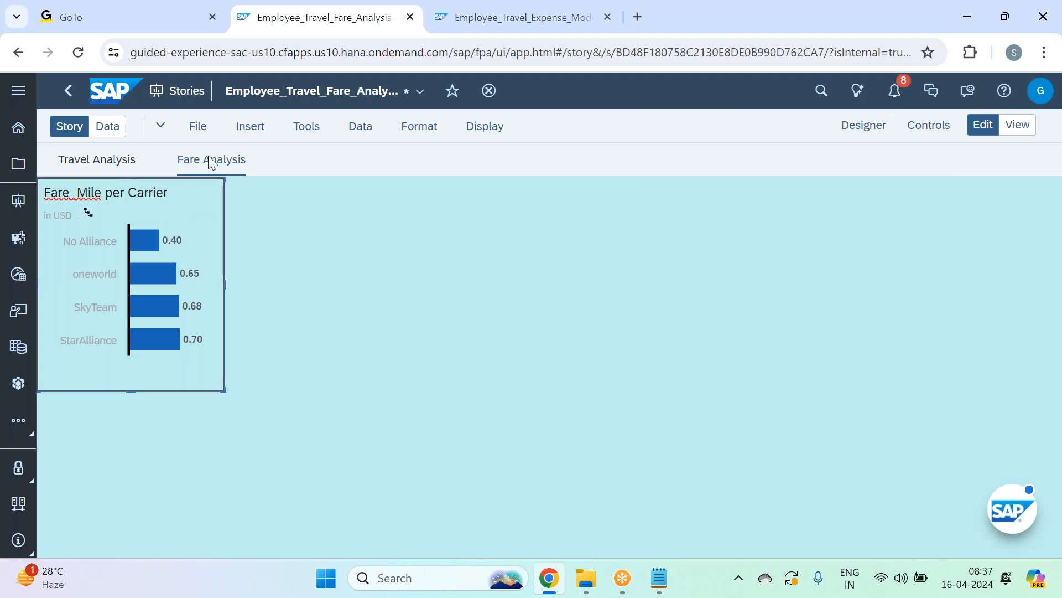
left_click(202, 125)
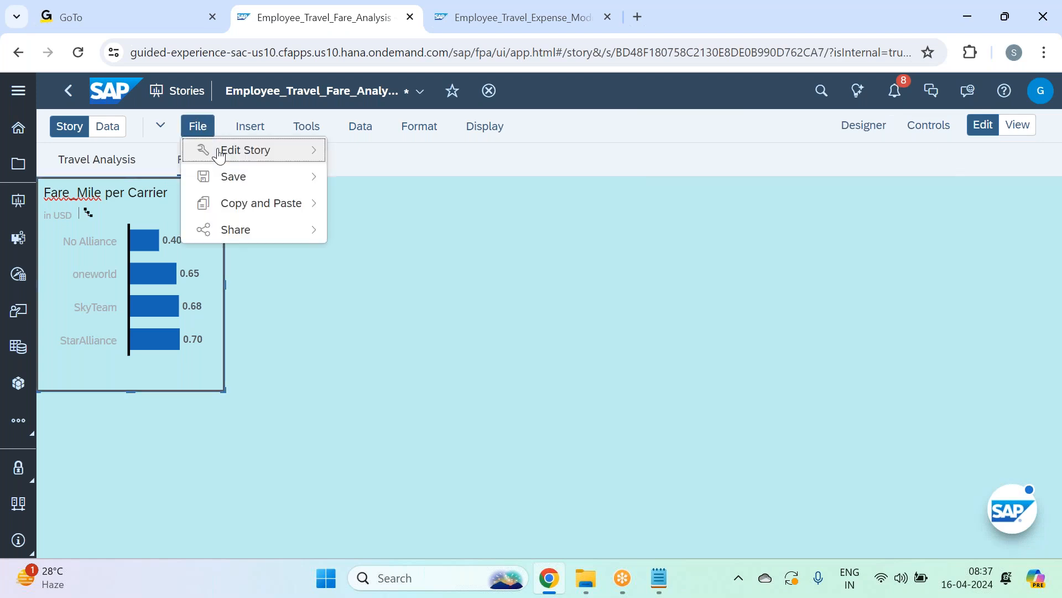
mouse_move(247, 176)
left_click(391, 176)
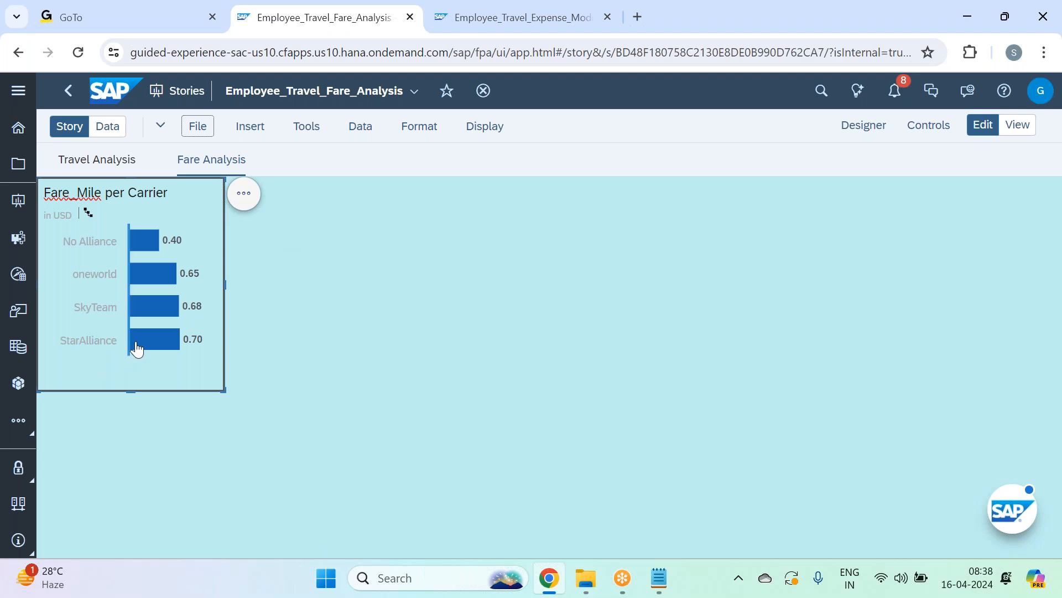
Step: Insert an input control on the Fare Analysis page to serve as a page filter
mouse_move(151, 340)
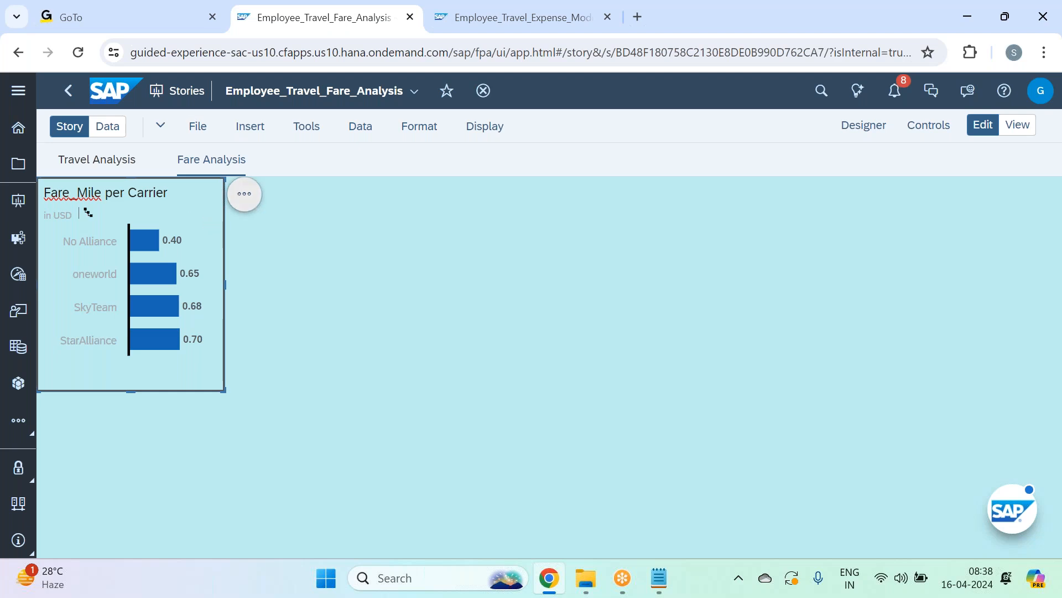
left_click(260, 131)
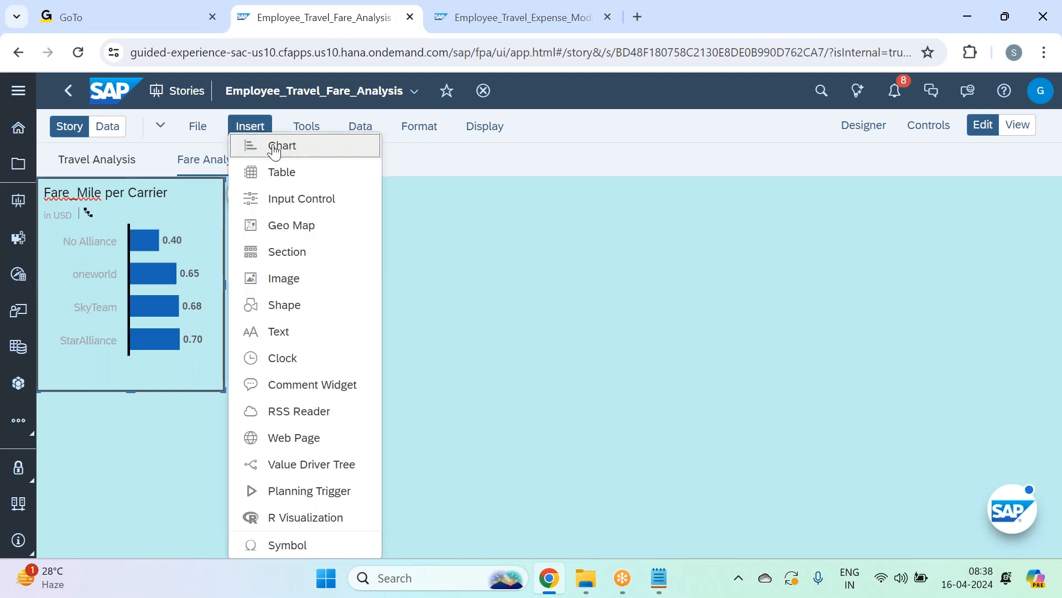
left_click(320, 200)
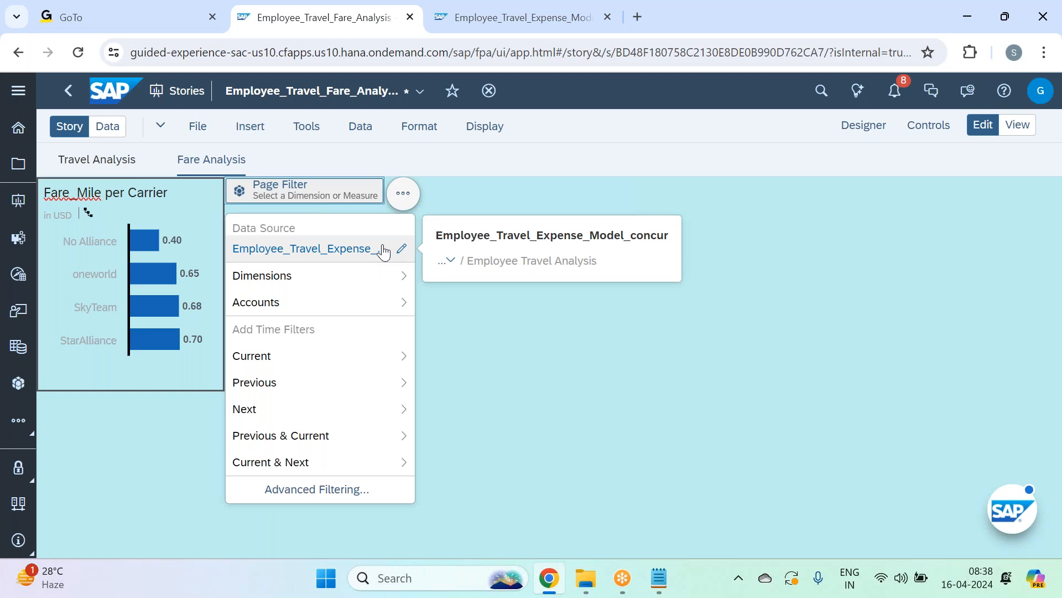
left_click(357, 275)
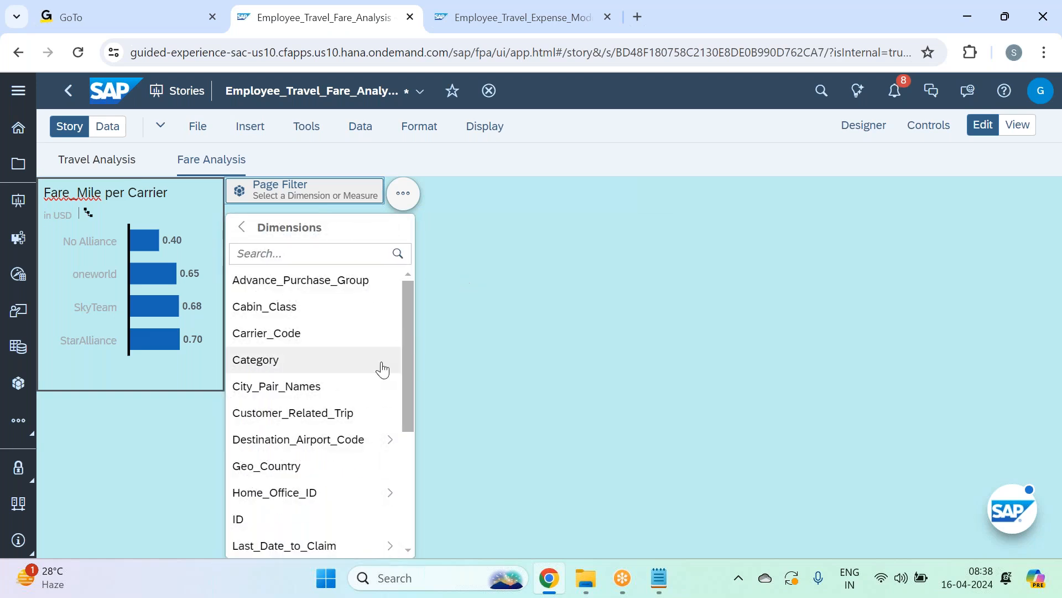
left_click(295, 290)
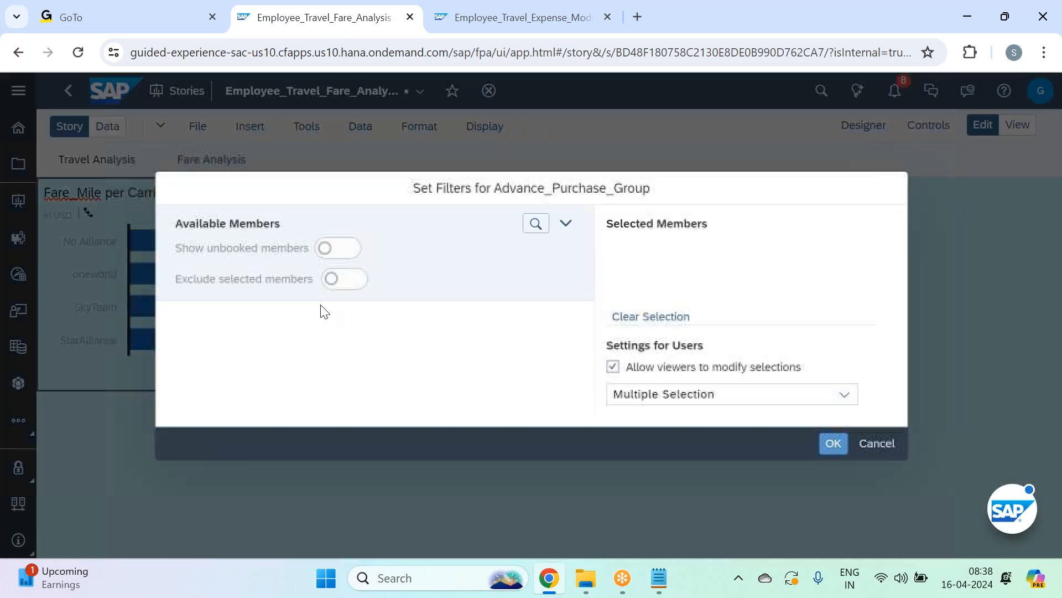
left_click(877, 443)
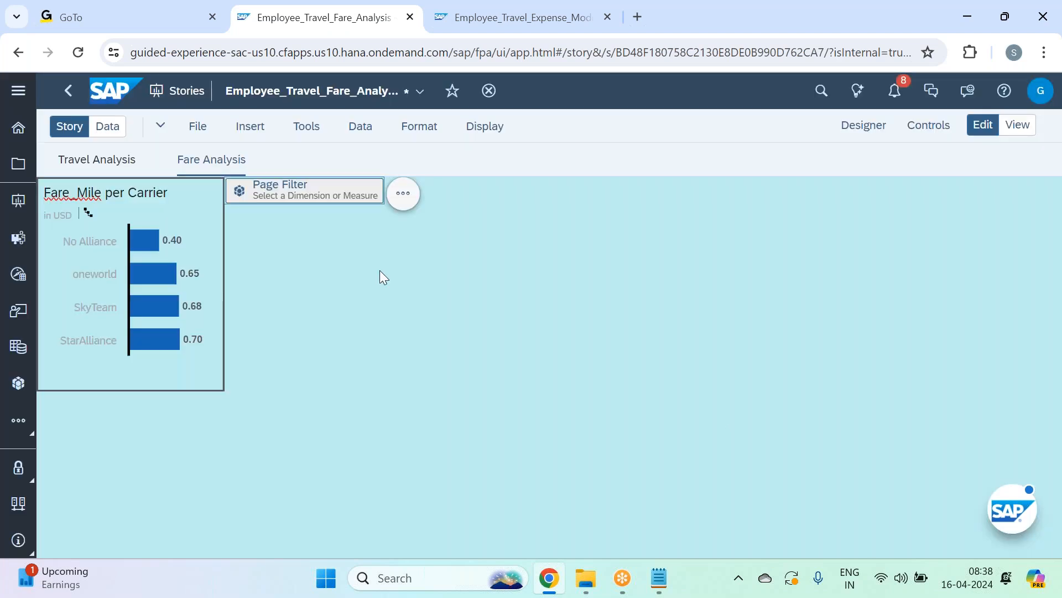
Step: Set the page filter to Cabin_Class with all members and multiple selection, and enlarge it into an expanded checkbox list
left_click(305, 190)
left_click(367, 276)
left_click(370, 308)
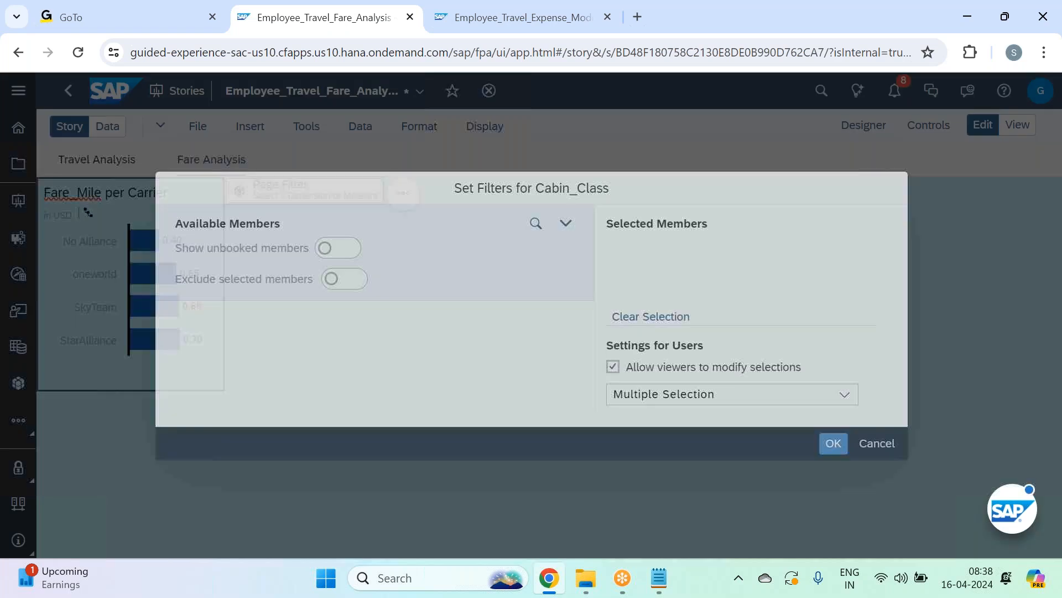
left_click(271, 336)
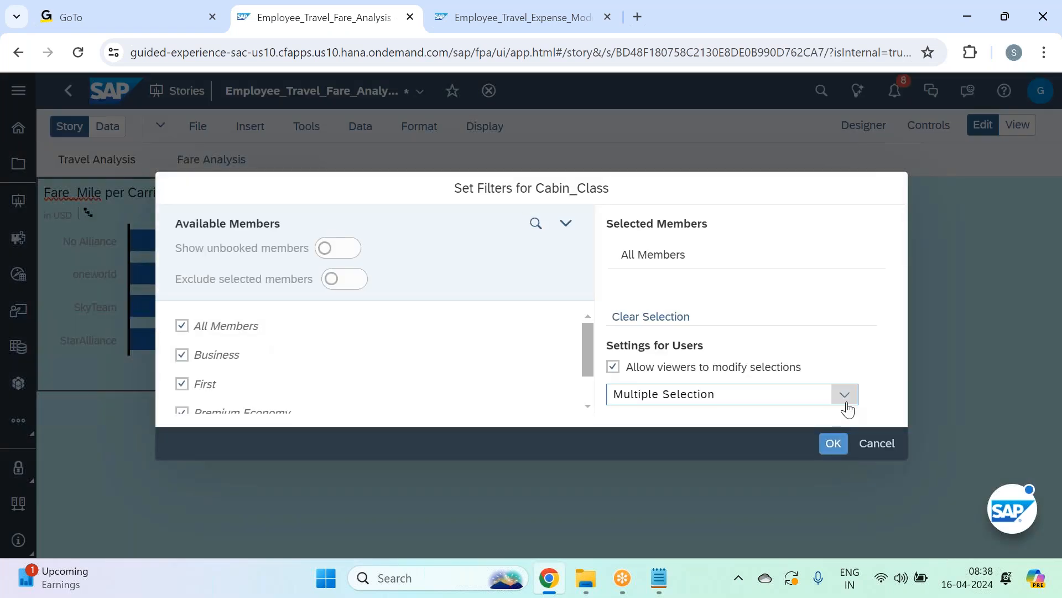
left_click(825, 448)
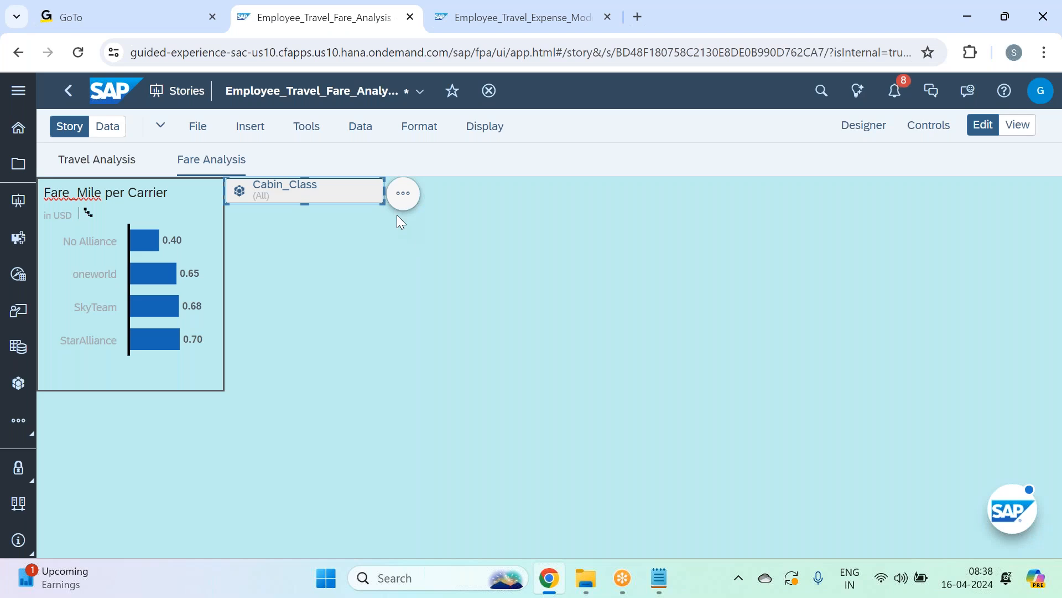
left_click_drag(305, 204, 309, 352)
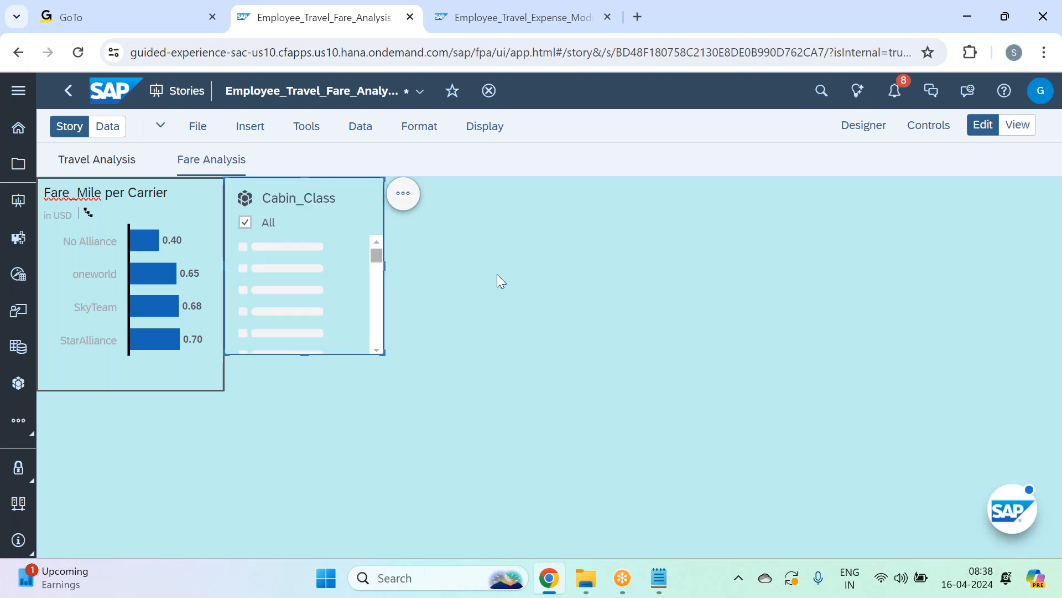
Step: Shrink the Fare_Mile chart slightly and fit the narrowed Cabin_Class filter directly against its right edge
left_click(160, 353)
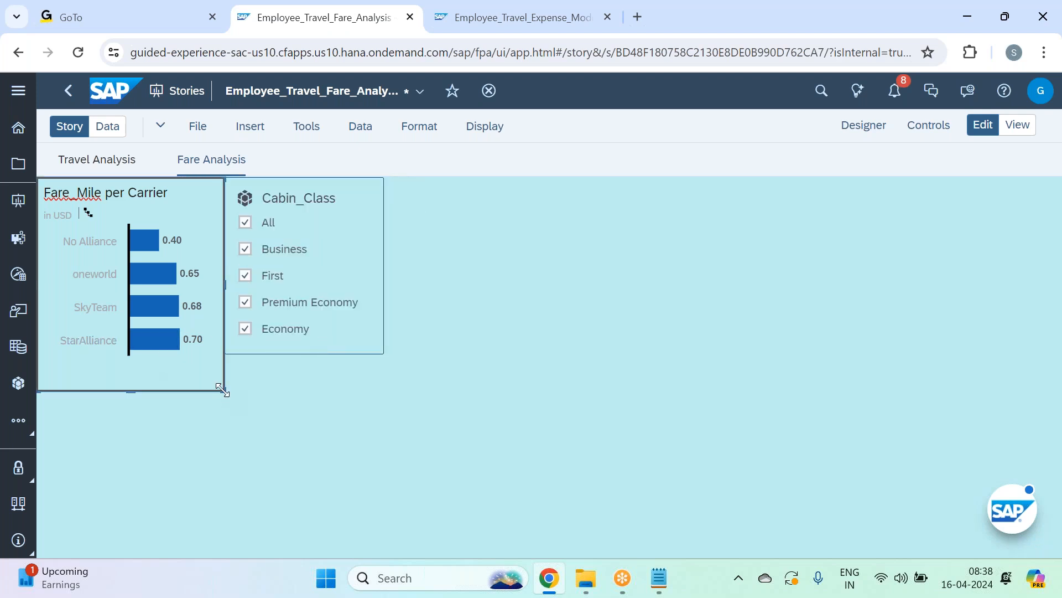
left_click_drag(224, 389, 206, 384)
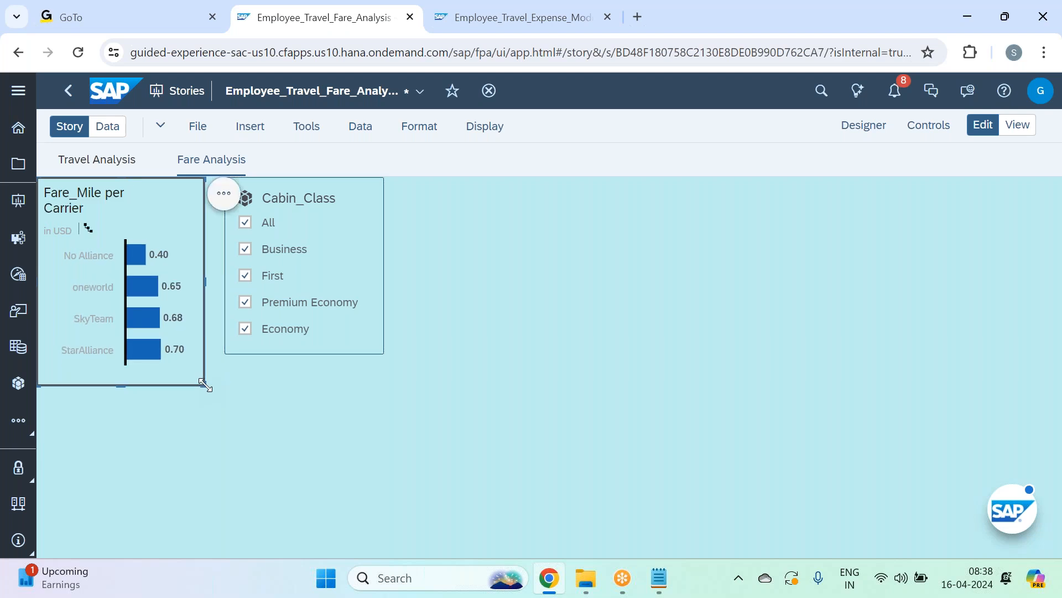
left_click_drag(280, 176, 279, 177)
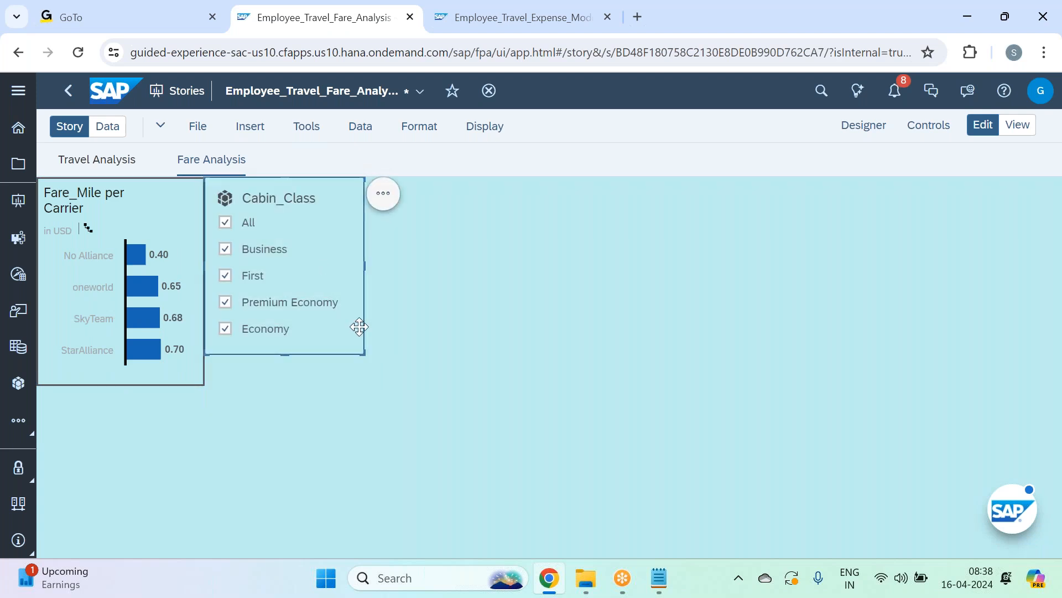
left_click_drag(362, 352, 354, 351)
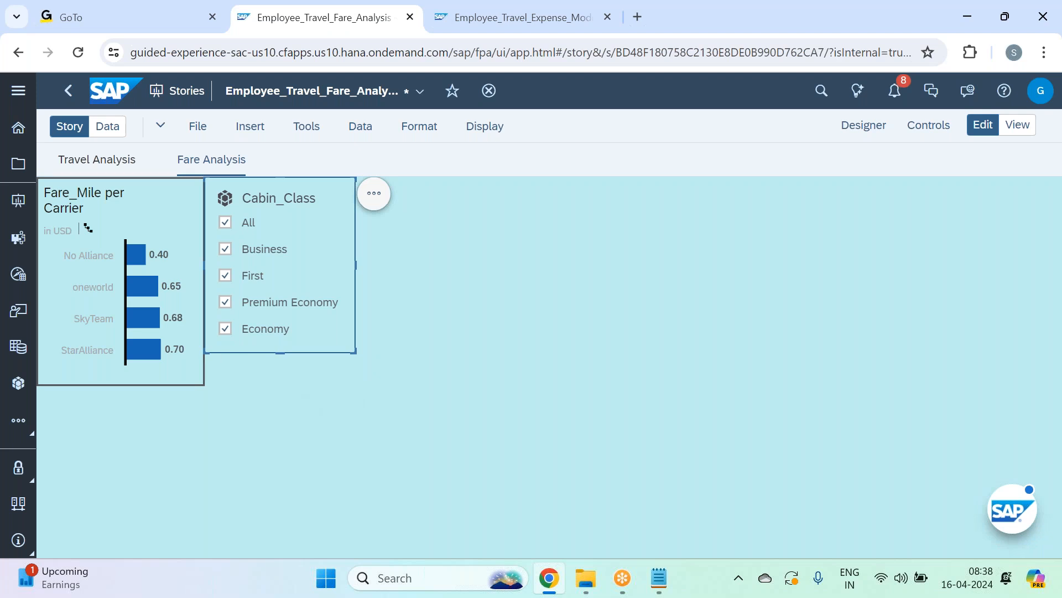
Step: Change the chart title to Fare_Mile by Carrier
double_click(95, 207)
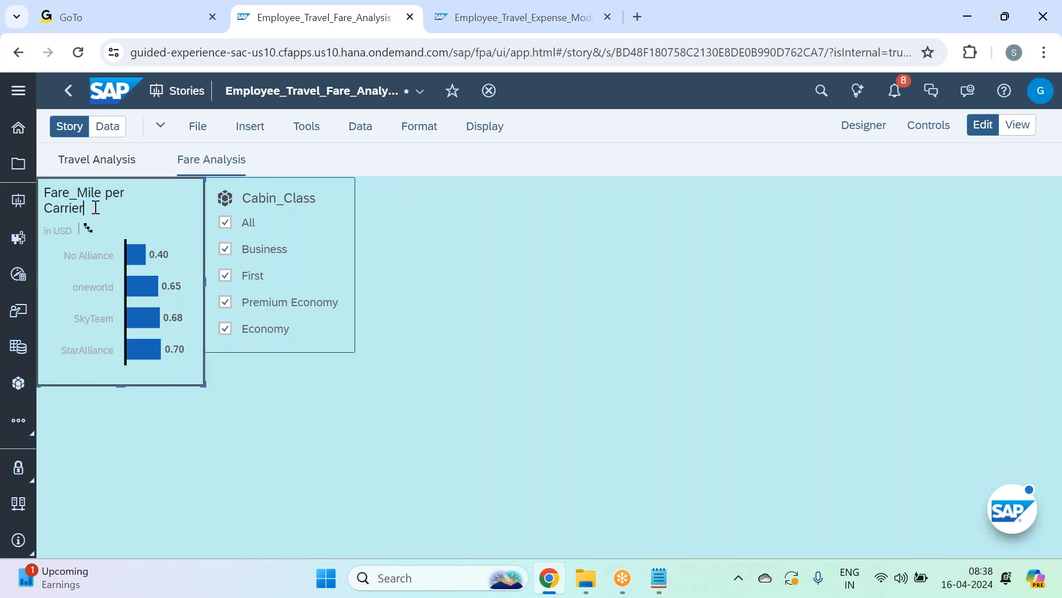
key("BackSpace")
key("BackSpace")
key("BackSpace")
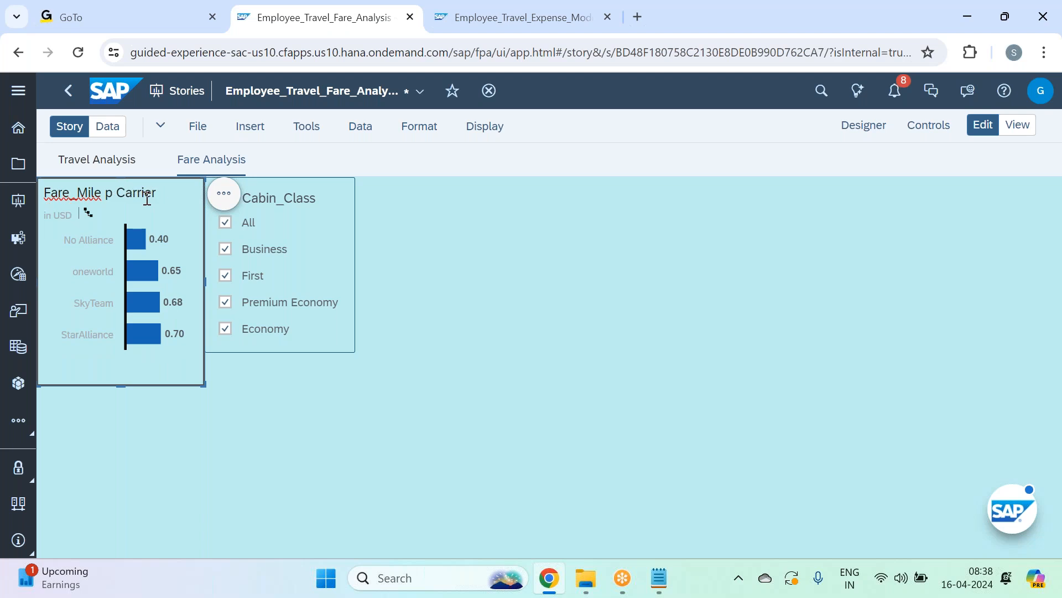
type("by")
left_click(291, 409)
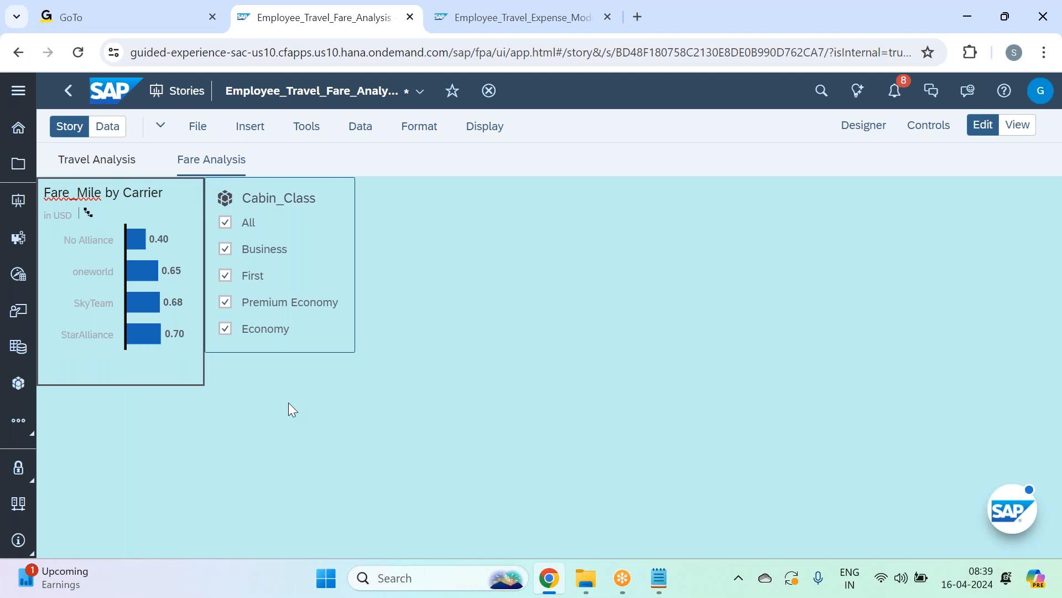
Step: Clear all members in the Cabin_Class page filter and select only Economy
left_click(245, 224)
left_click(268, 330)
left_click(492, 292)
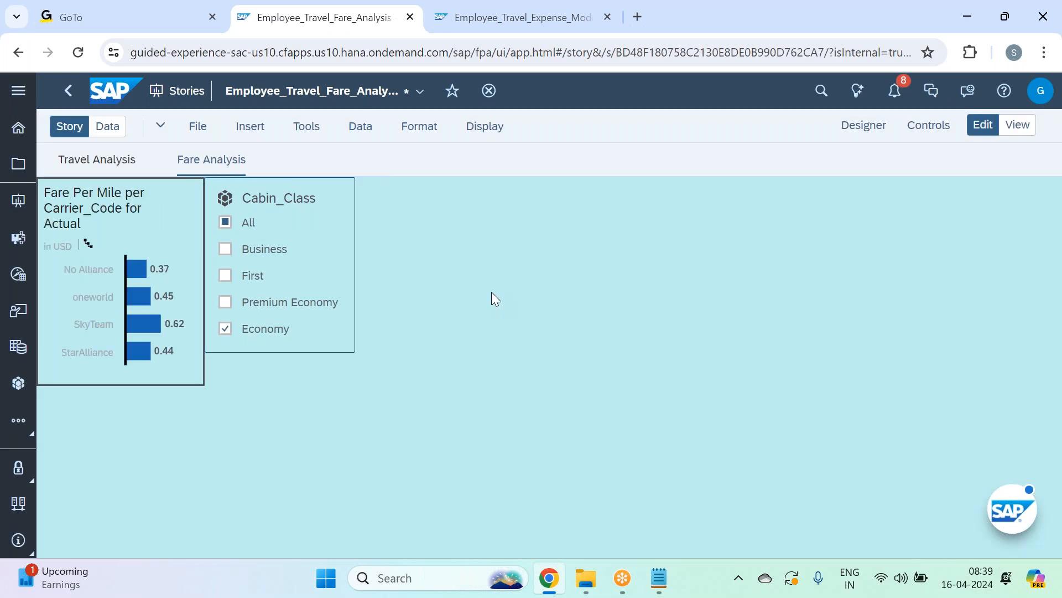
Step: Shorten the carrier chart's reset title to FareMile per Carrier
left_click(86, 225)
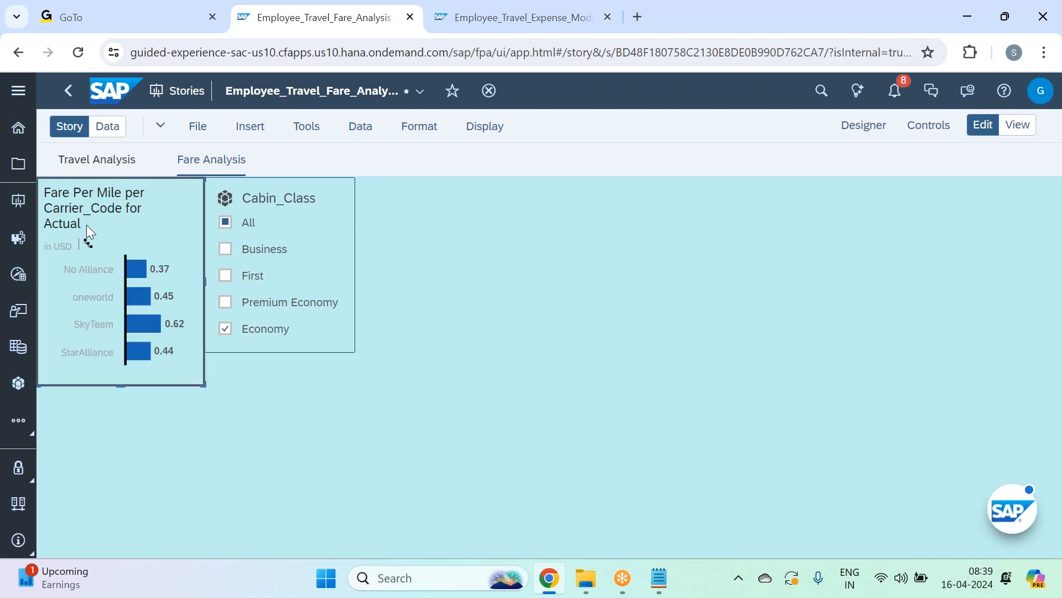
double_click(84, 223)
left_click(86, 222)
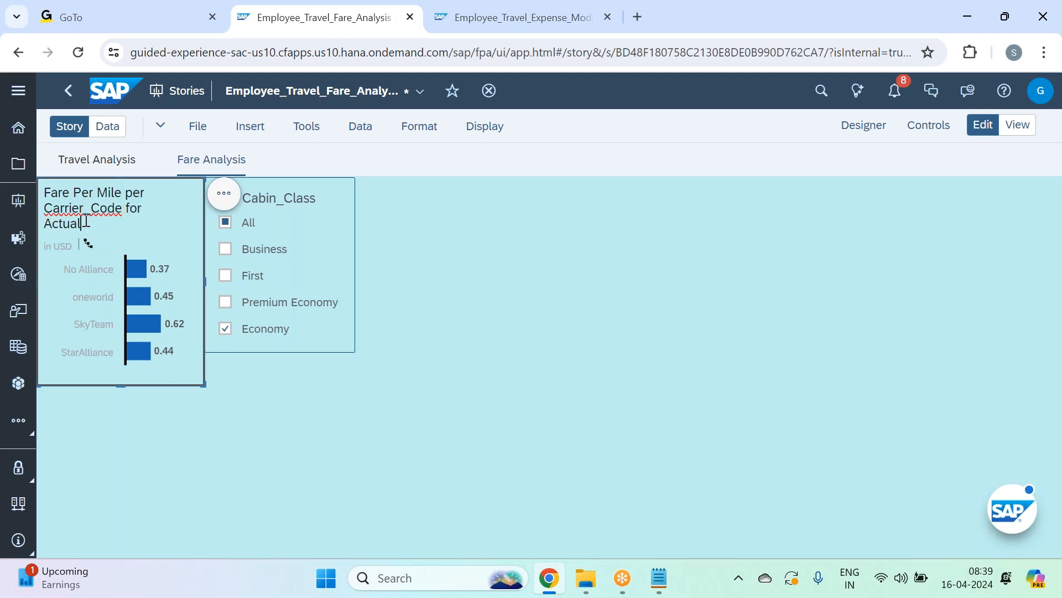
key("BackSpace")
key("BackSpace")
key("BackSpace")
key("BackSpace")
key("BackSpace")
key("BackSpace")
key("BackSpace")
key("BackSpace")
key("BackSpace")
key("BackSpace")
key("BackSpace")
key("BackSpace")
key("BackSpace")
key("BackSpace")
key("BackSpace")
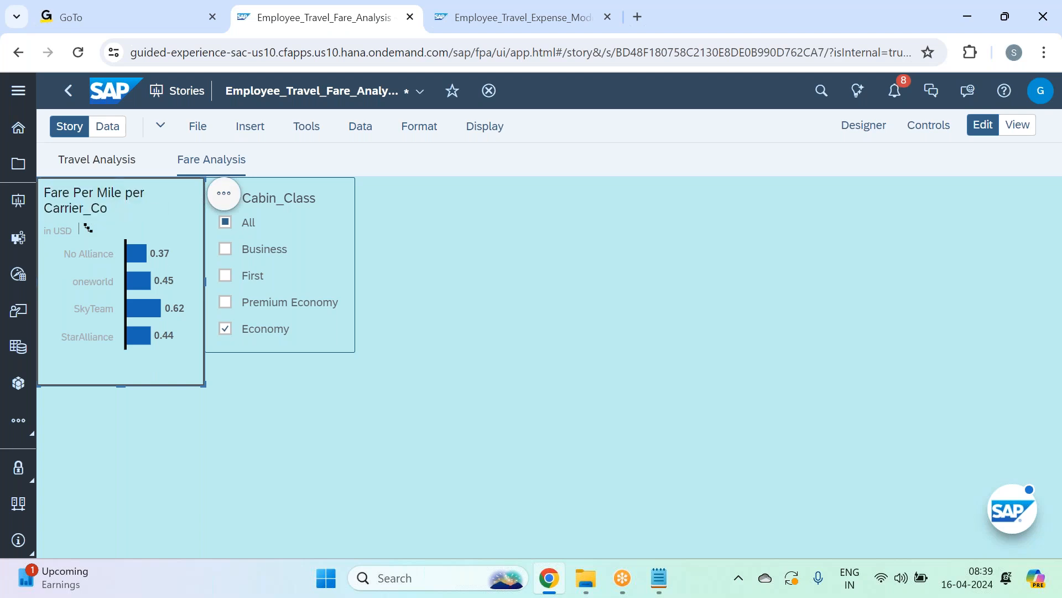
left_click(99, 190)
key("BackSpace")
key("BackSpace")
key("BackSpace")
key("BackSpace")
key("BackSpace")
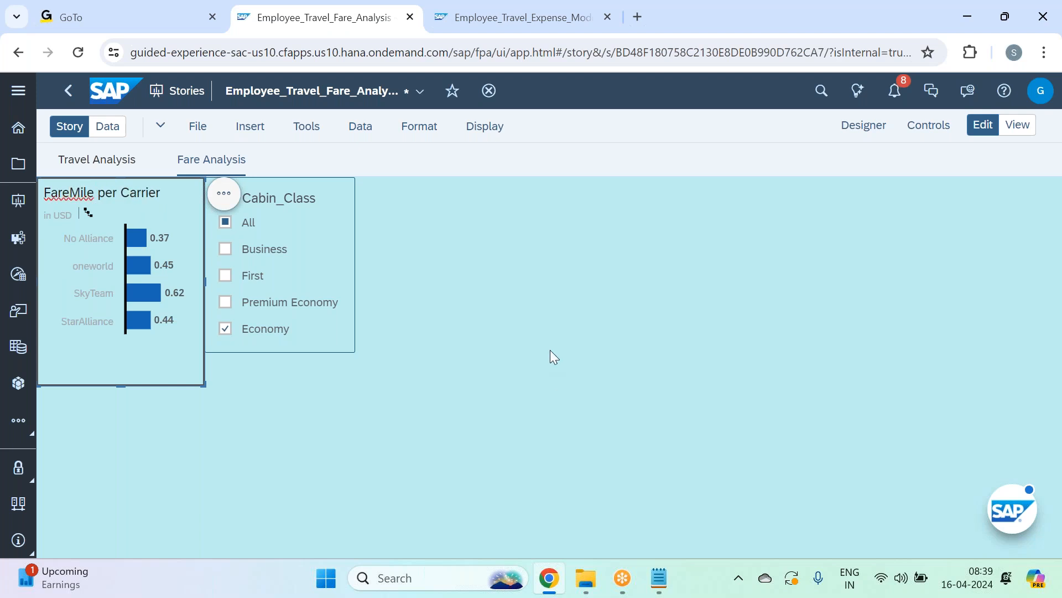
left_click(541, 327)
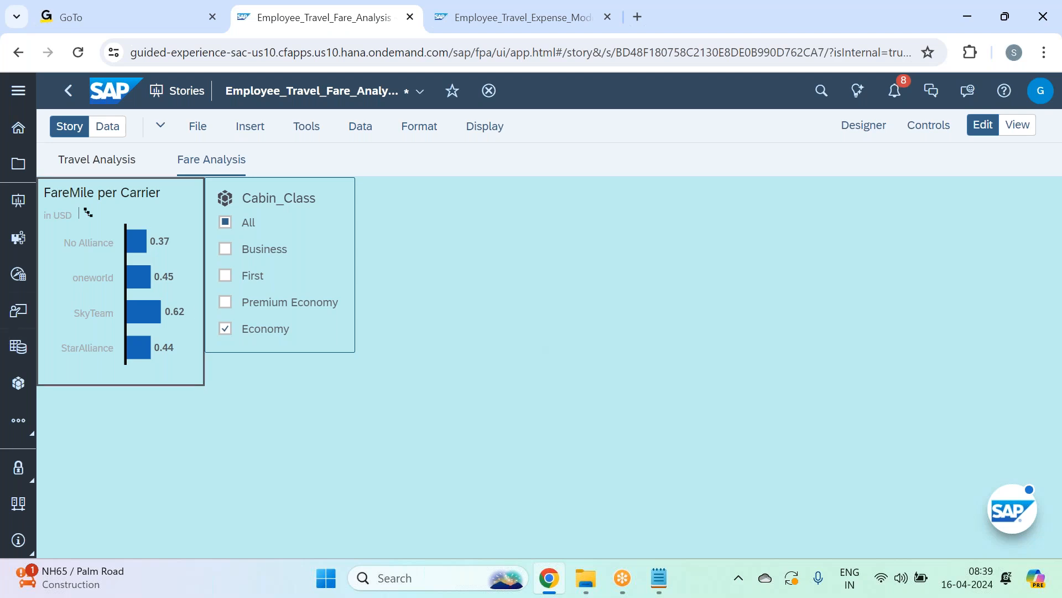
Step: Compare the carriers' fare per mile for Economy and Business using the Cabin_Class filter, and return the selection to Economy
mouse_move(154, 317)
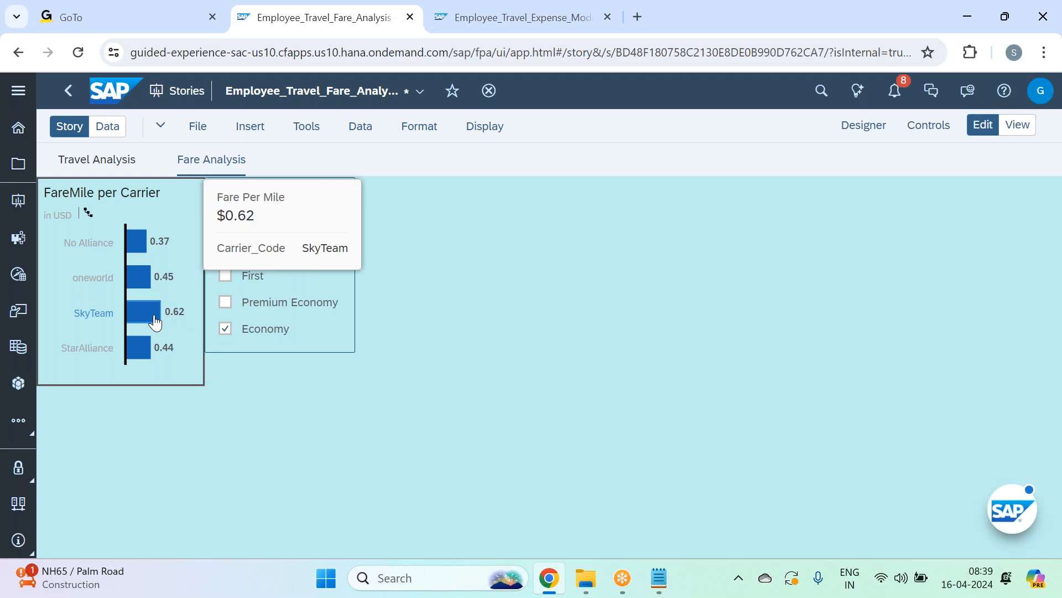
mouse_move(133, 244)
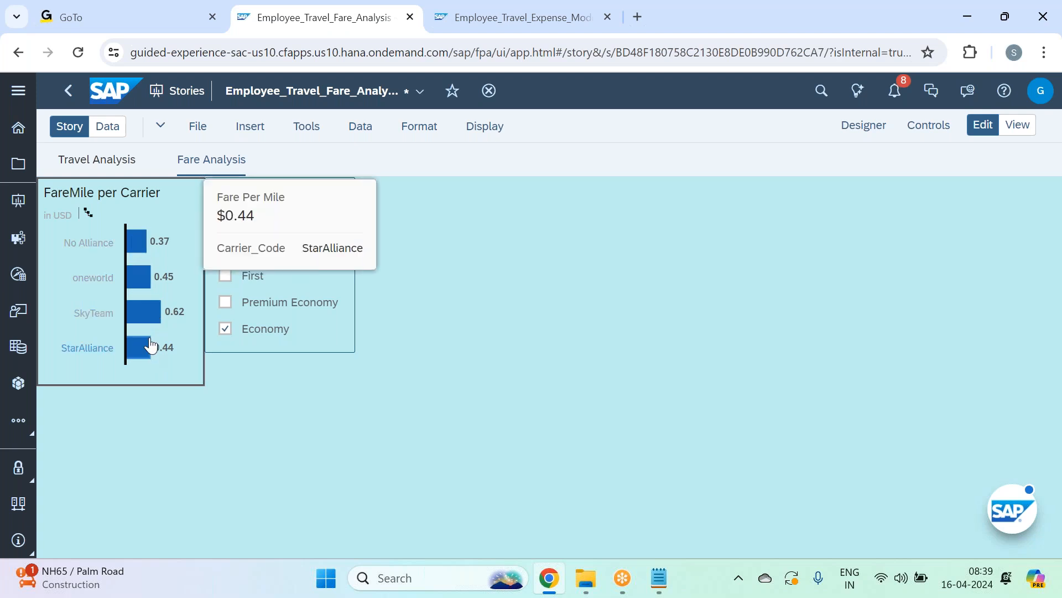
left_click(254, 330)
left_click(256, 253)
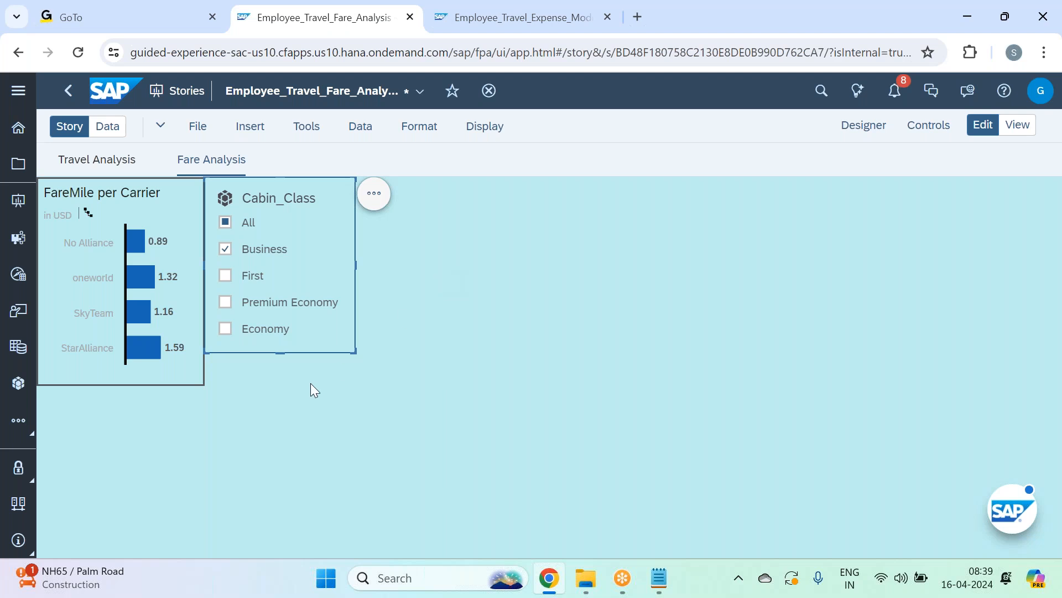
mouse_move(153, 357)
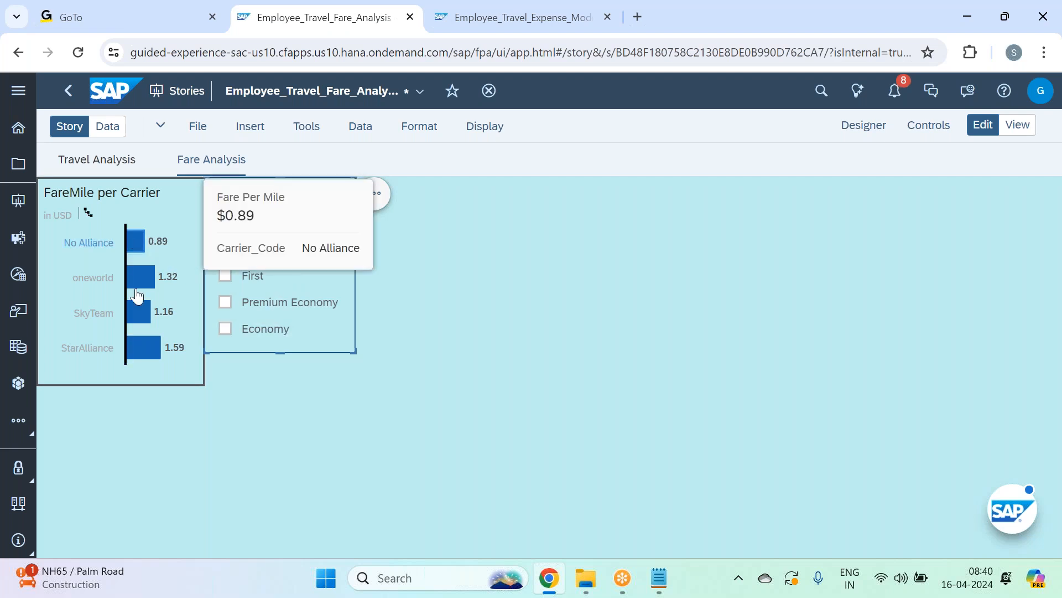
left_click(230, 328)
left_click(254, 254)
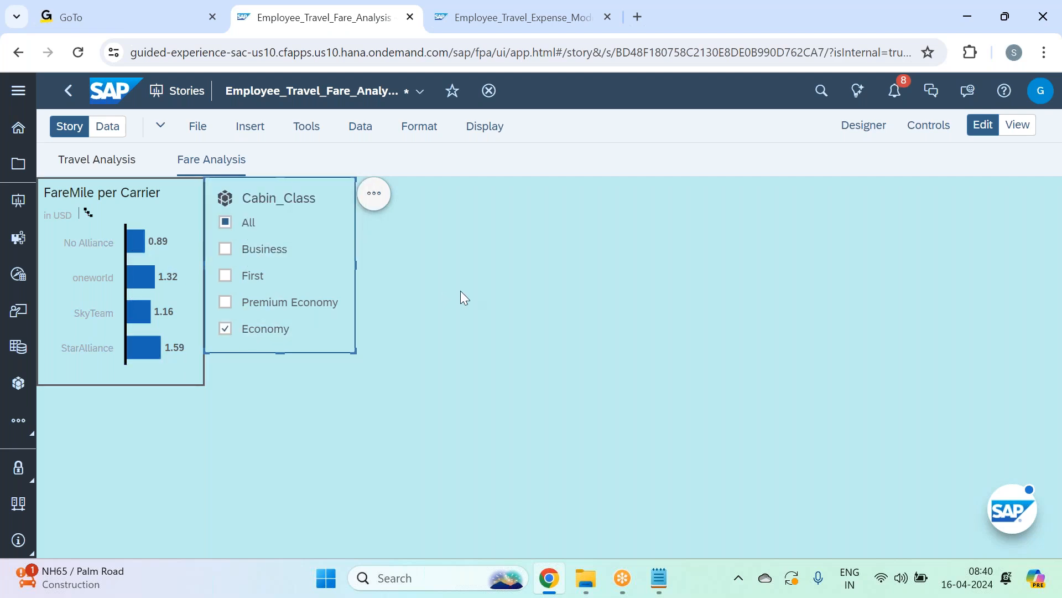
left_click(461, 290)
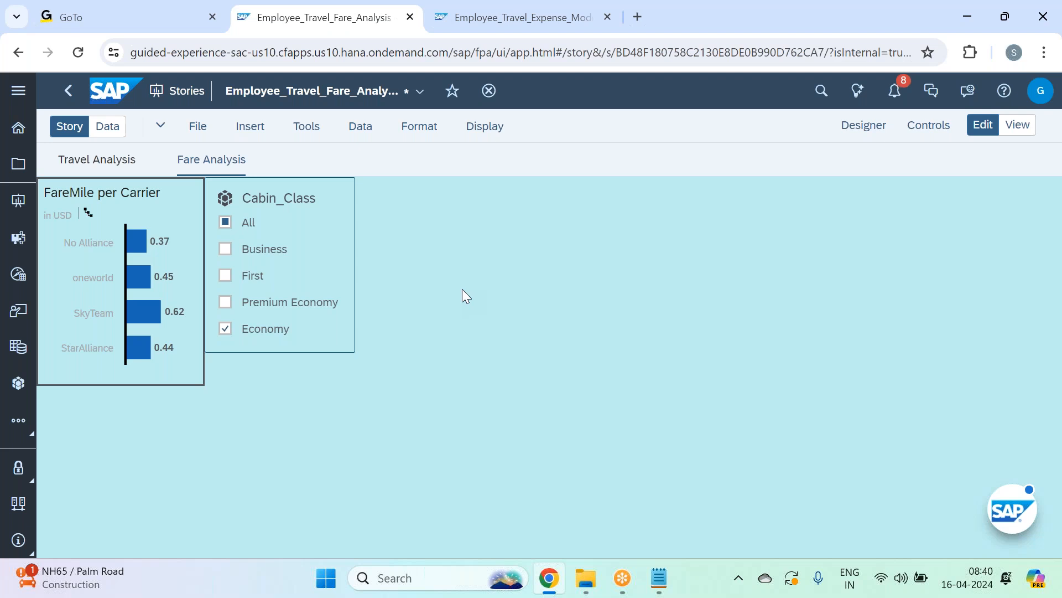
Step: Reduce the heights of the FareMile per Carrier chart and the Cabin_Class filter slightly
left_click(115, 381)
left_click_drag(120, 386, 119, 377)
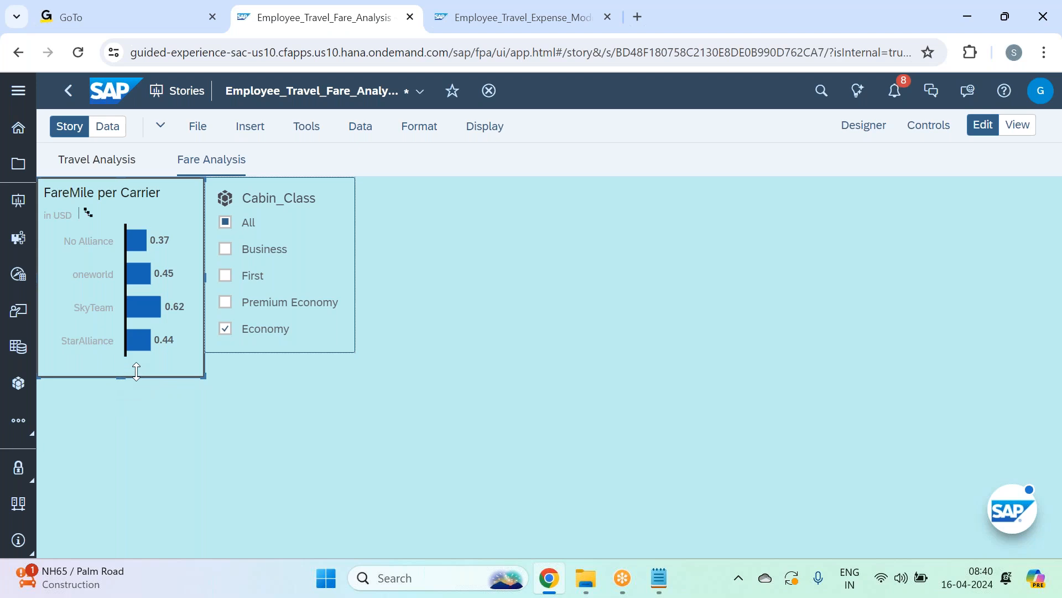
left_click(310, 332)
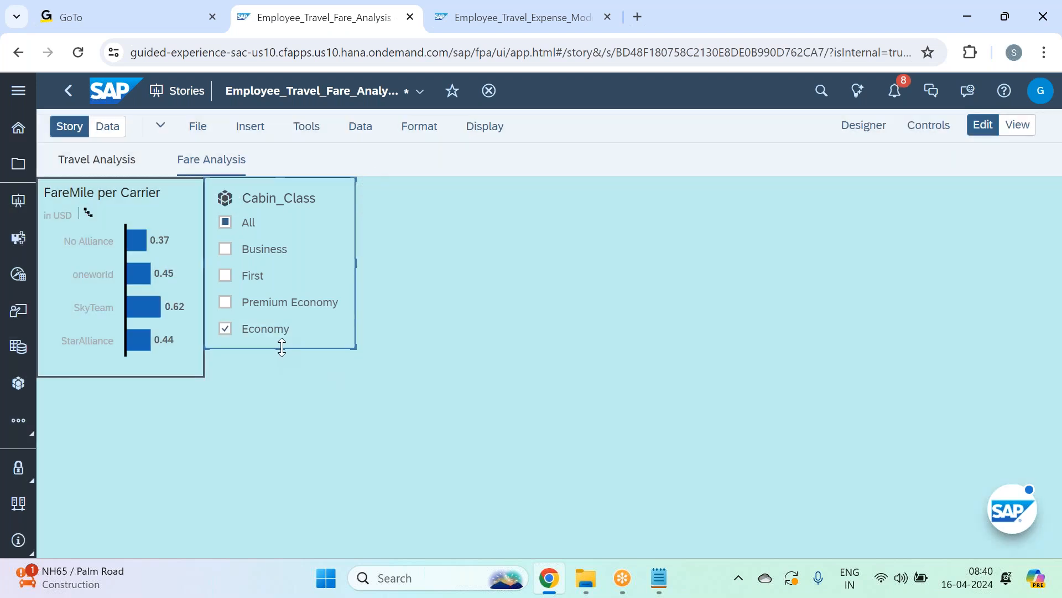
left_click(488, 323)
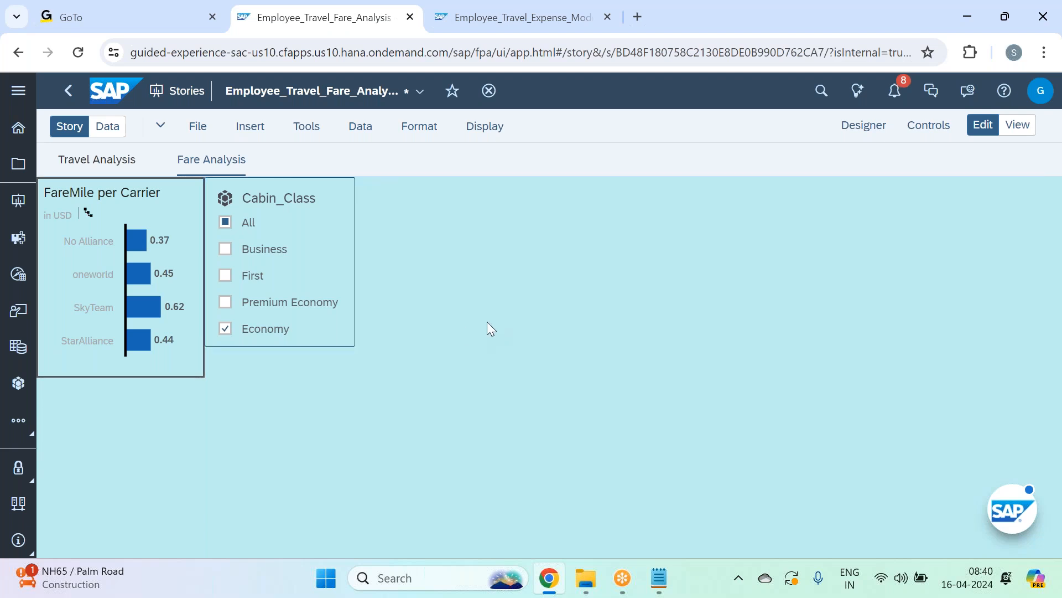
Step: Insert a new chart beside the Cabin_Class filter and shrink it to match the height of the first chart
left_click(258, 131)
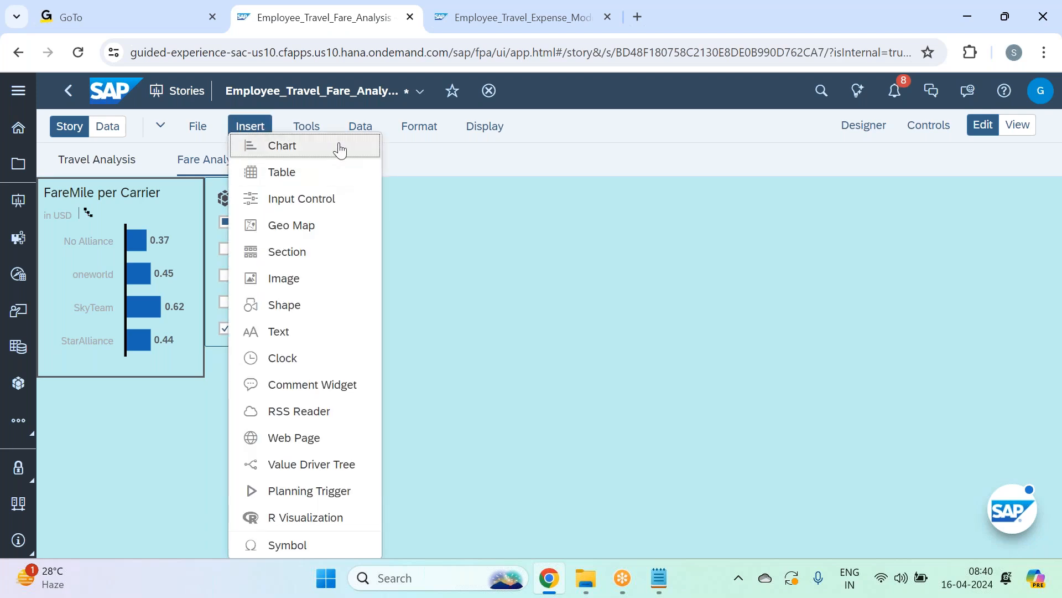
left_click(340, 148)
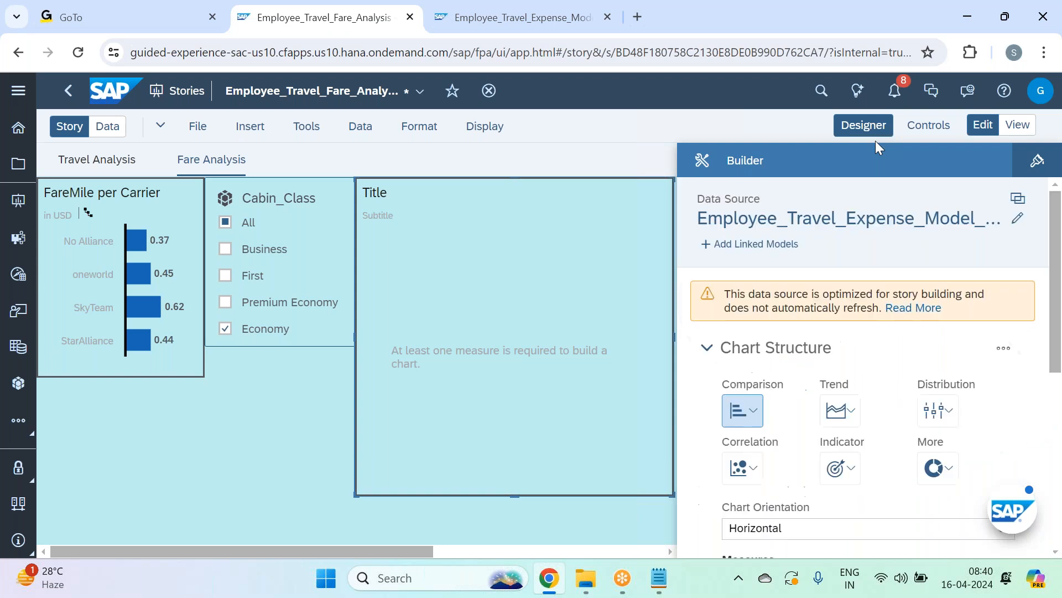
left_click(865, 127)
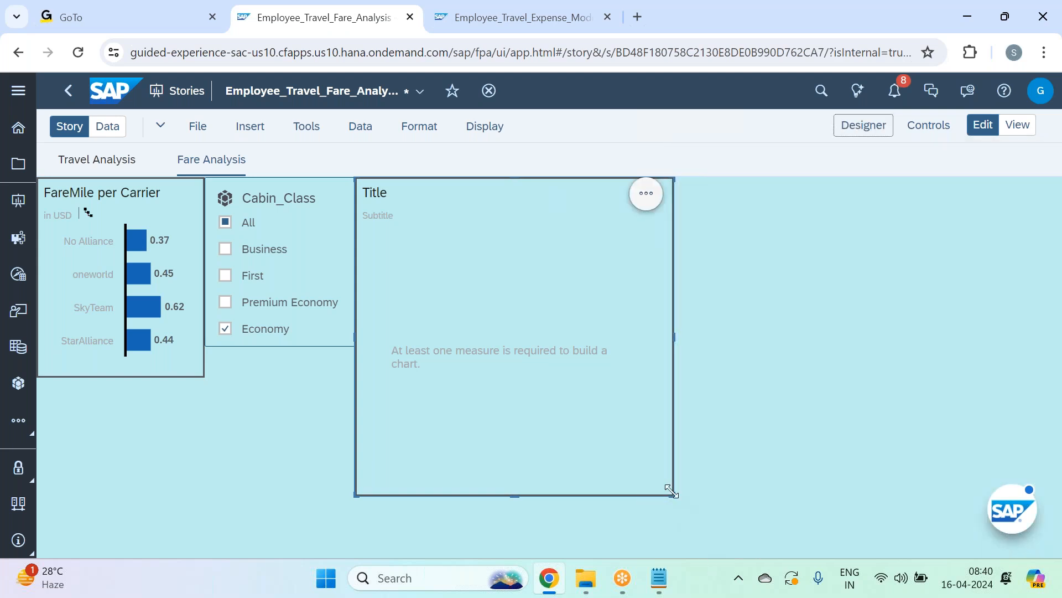
left_click_drag(671, 491, 552, 381)
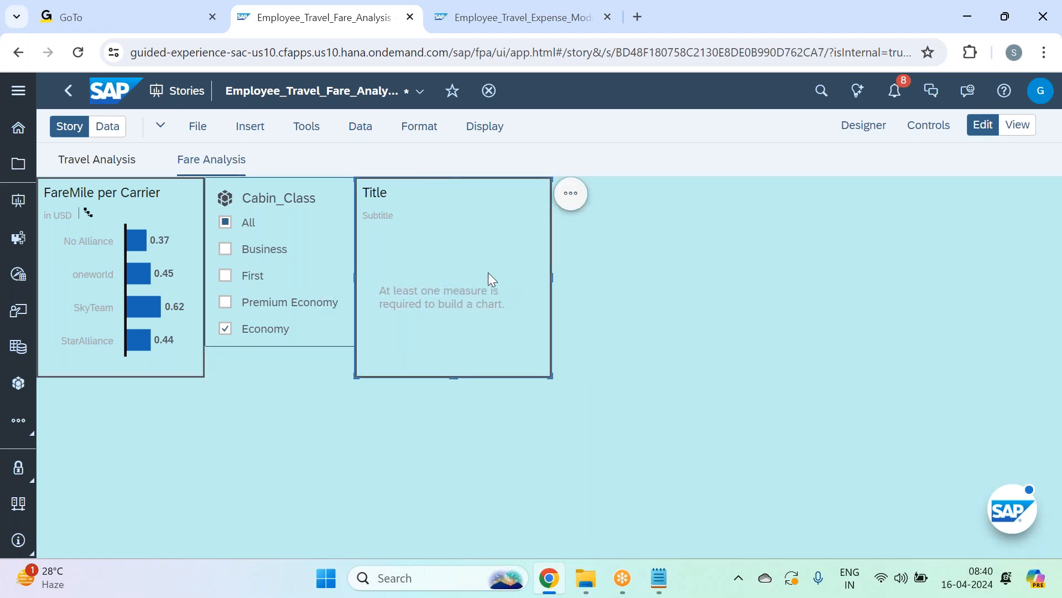
Step: Add the Fare Per Mile measure and the Carrier_Code dimension to the new chart beside the Cabin_Class filter
left_click(862, 127)
scroll(892, 386, "down", 5)
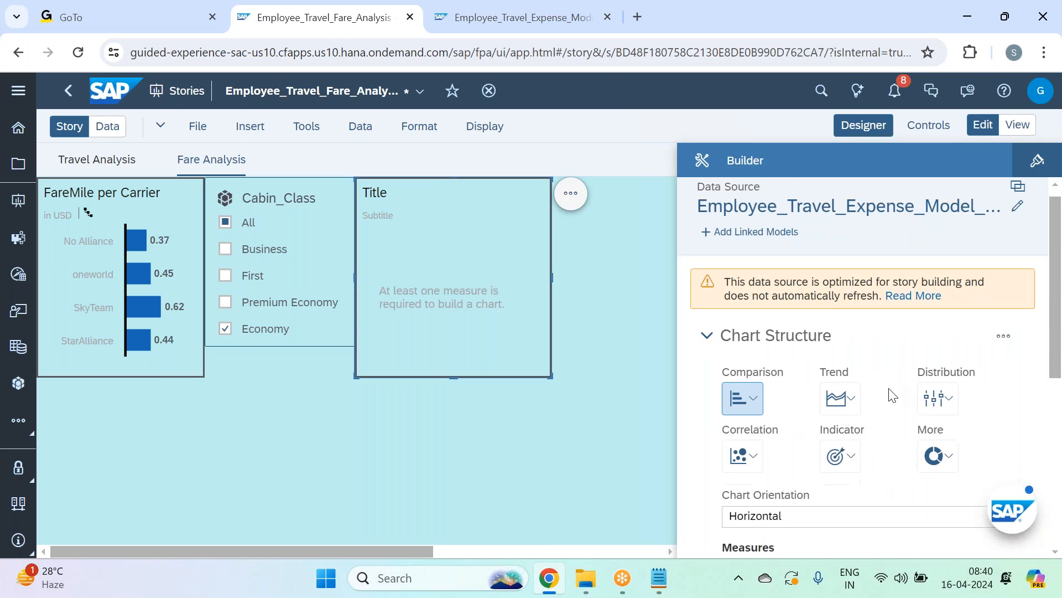
left_click(767, 332)
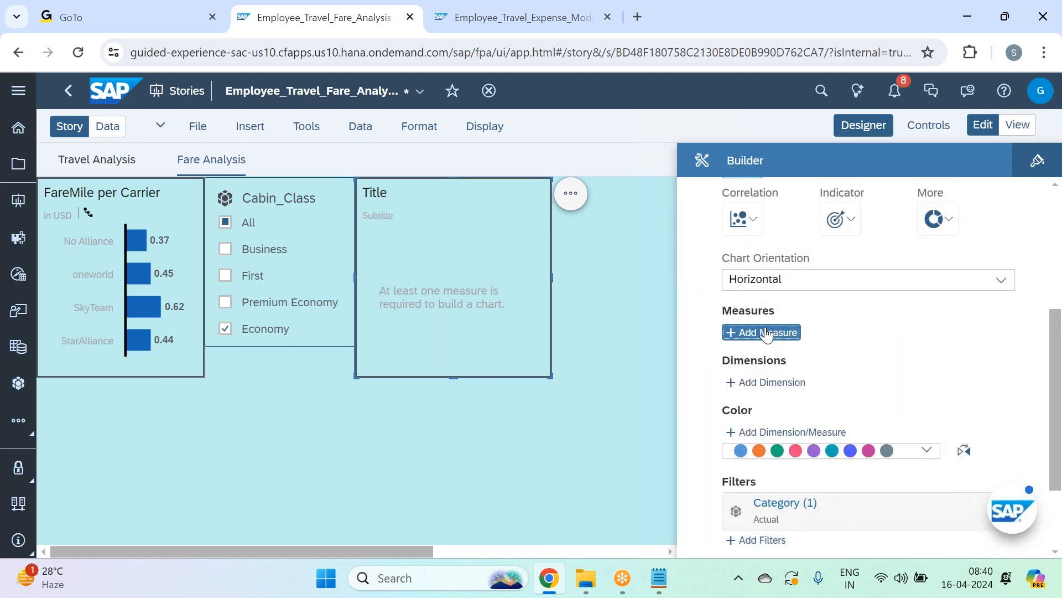
left_click(819, 385)
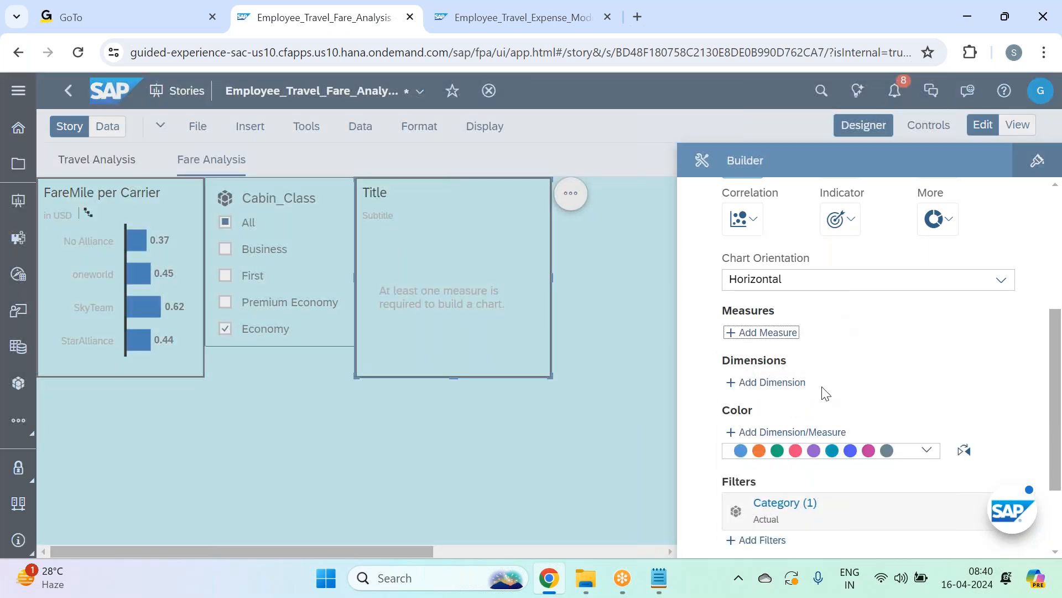
left_click(796, 411)
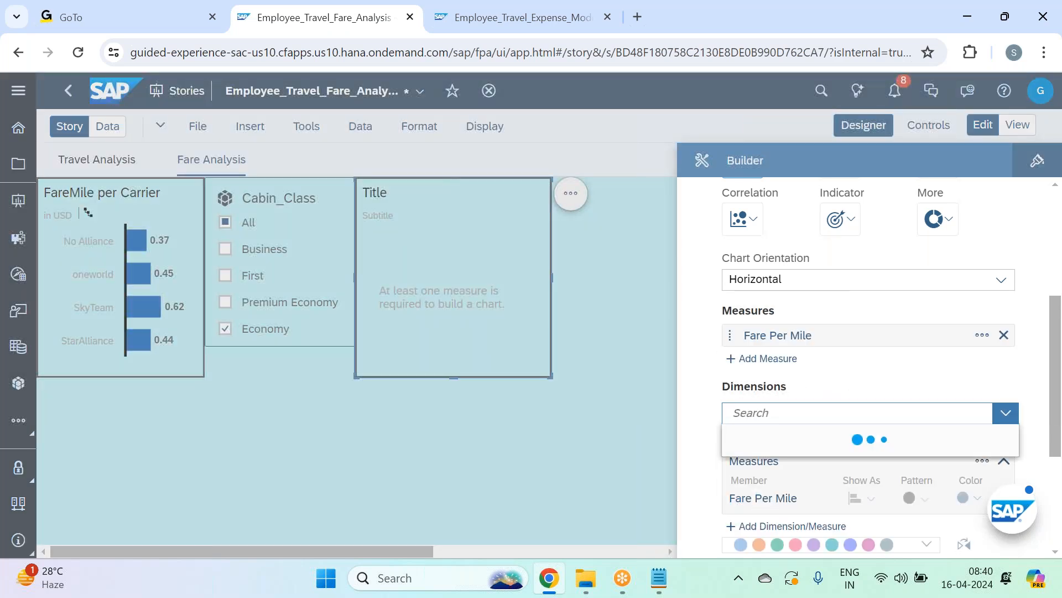
type("carr")
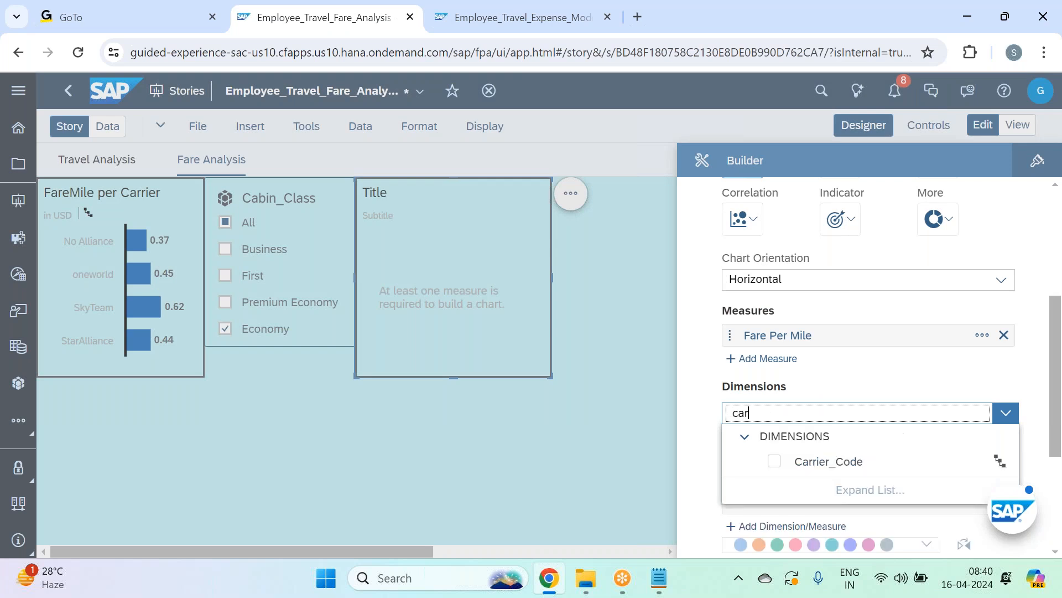
left_click(873, 376)
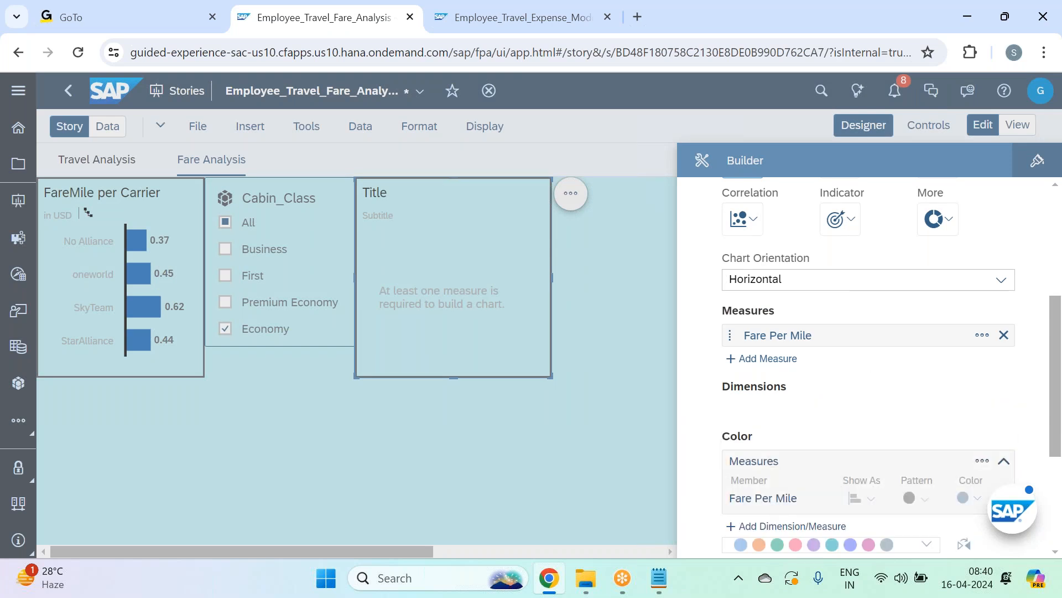
scroll(1031, 279, "up", 5)
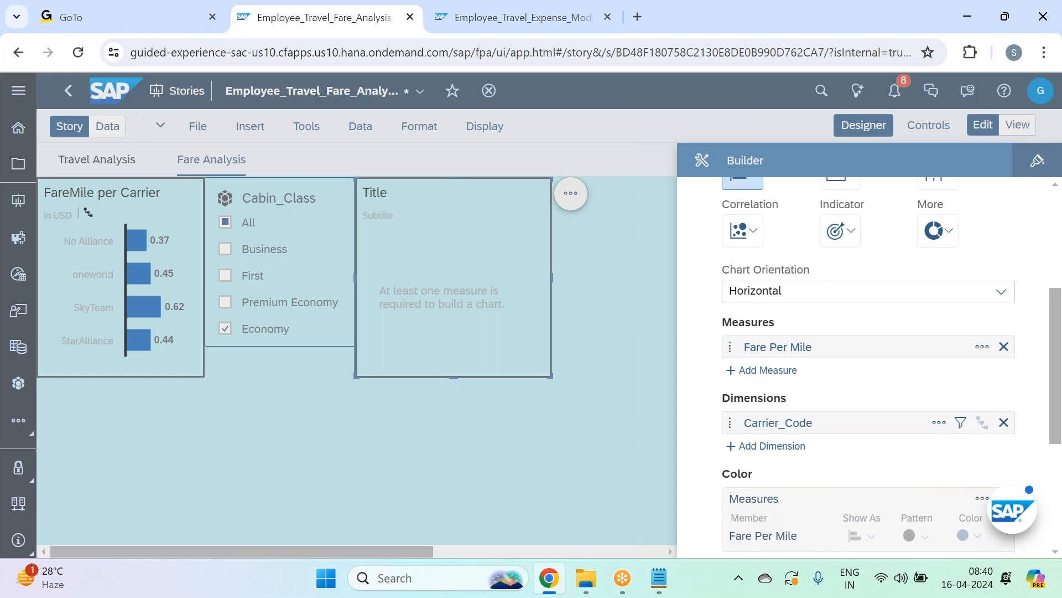
left_click(1022, 305)
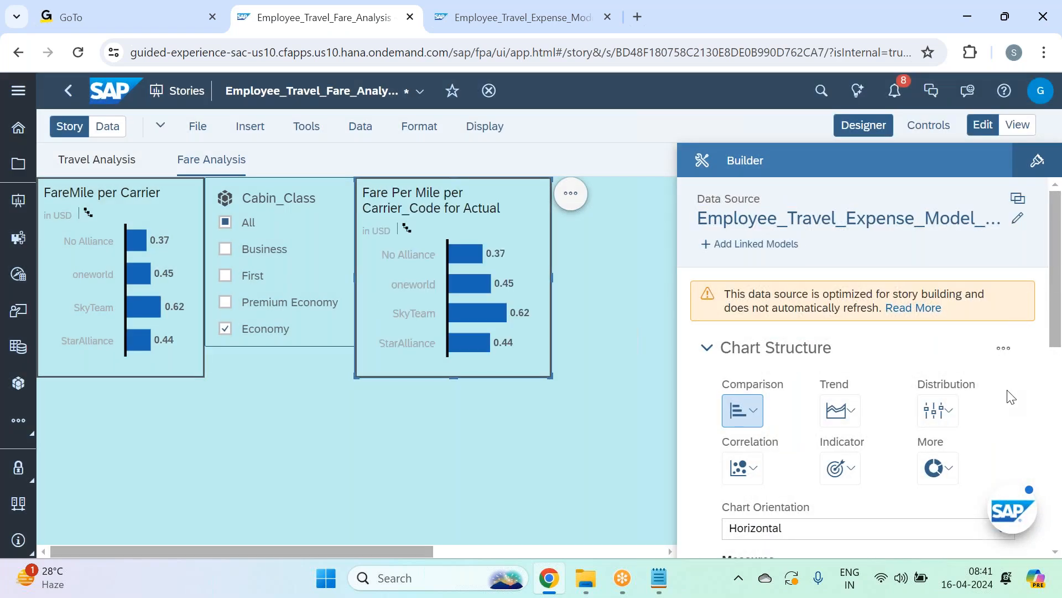
Step: Change the Carrier_Code hierarchy level in the new chart so it shows individual airlines instead of alliances
scroll(1001, 487, "down", 3)
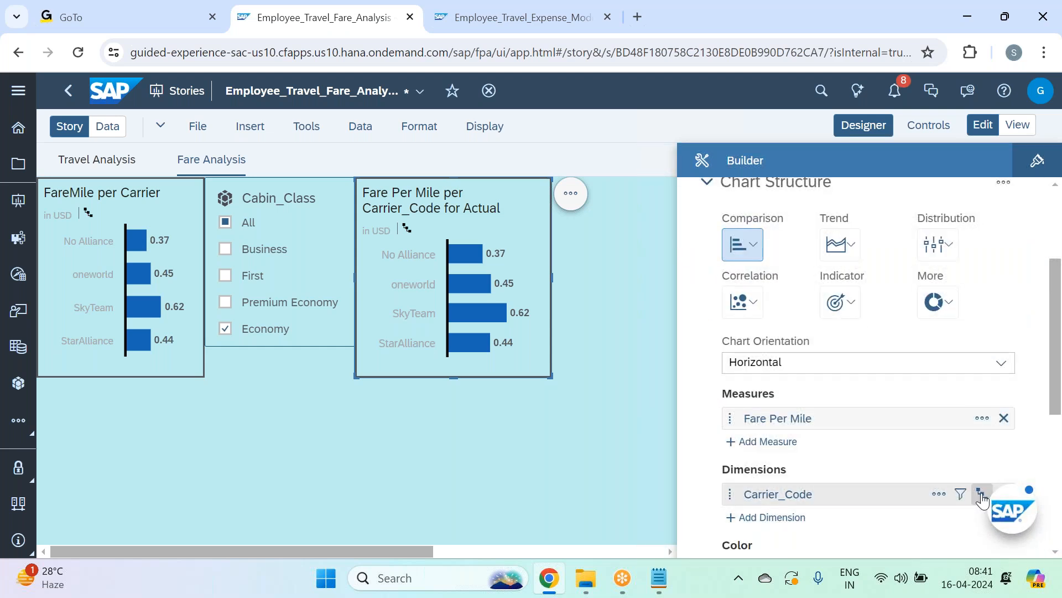
left_click(982, 493)
left_click(923, 428)
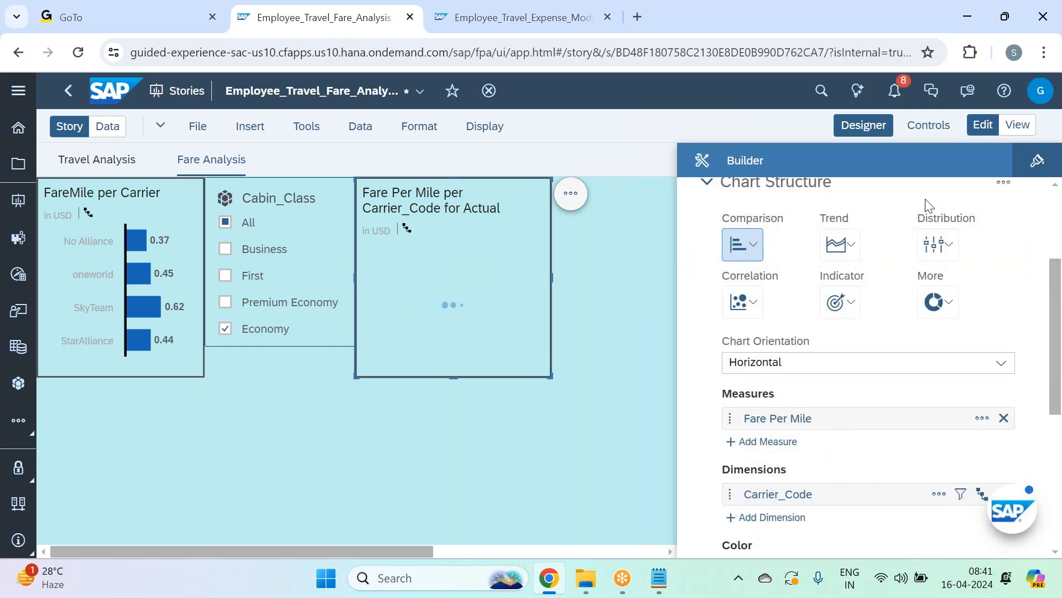
left_click(863, 128)
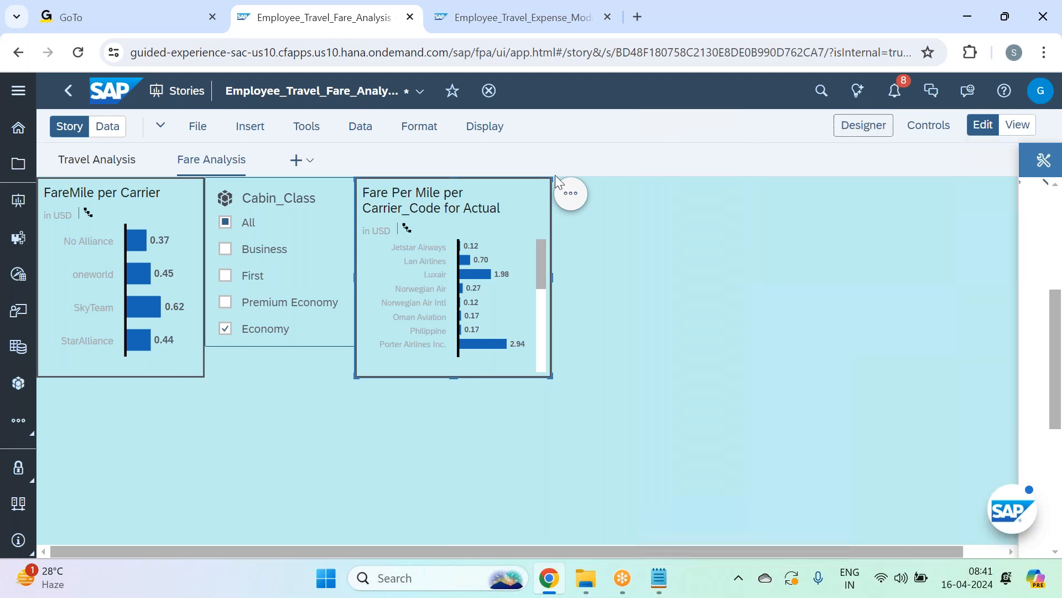
Step: Rank the new chart to the top 20 Carrier_Code members by Fare Per Mile
left_click(572, 193)
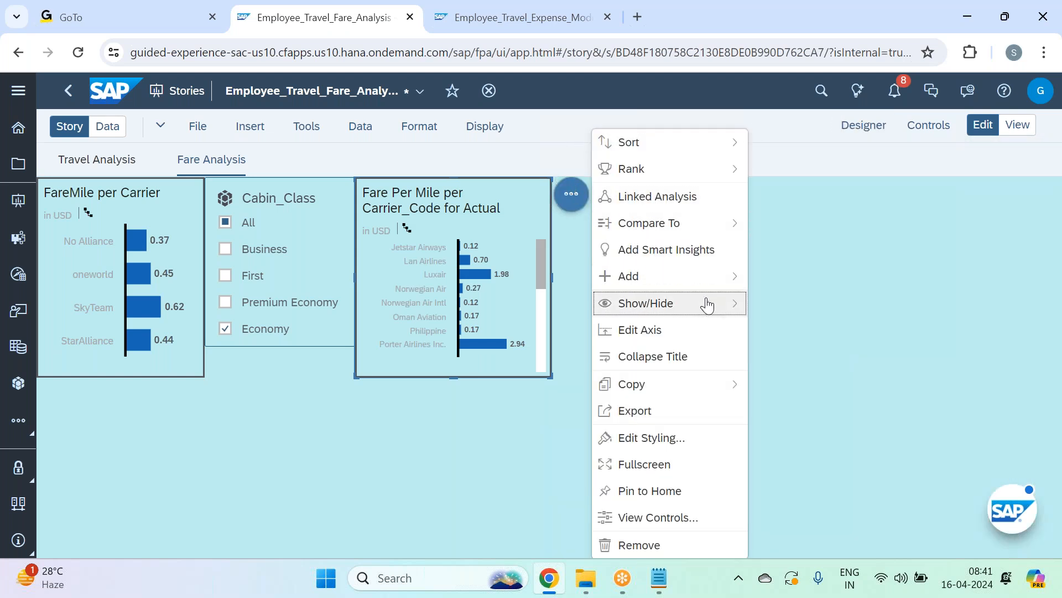
mouse_move(692, 172)
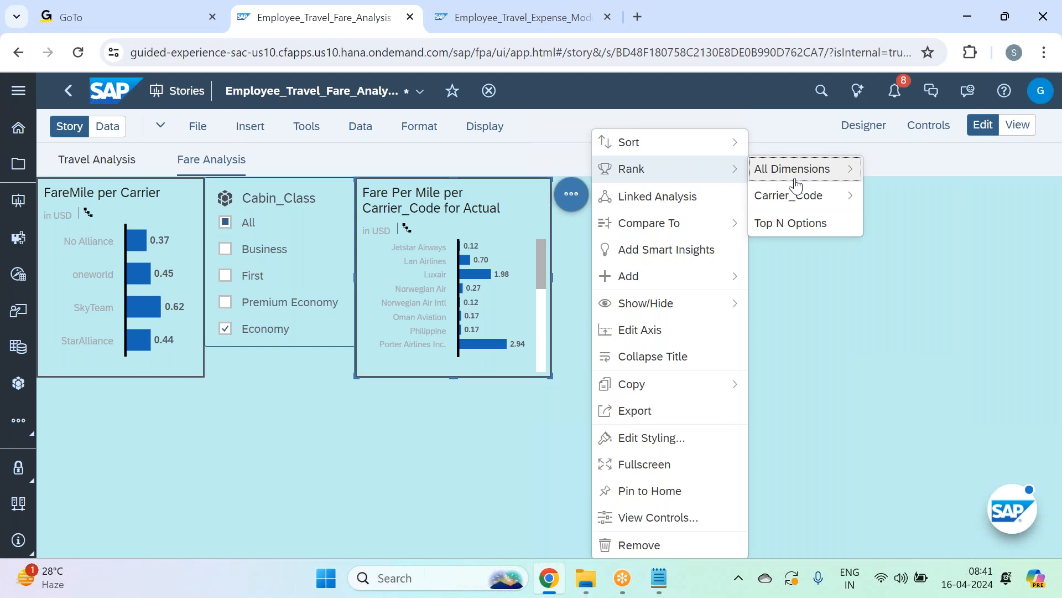
left_click(802, 220)
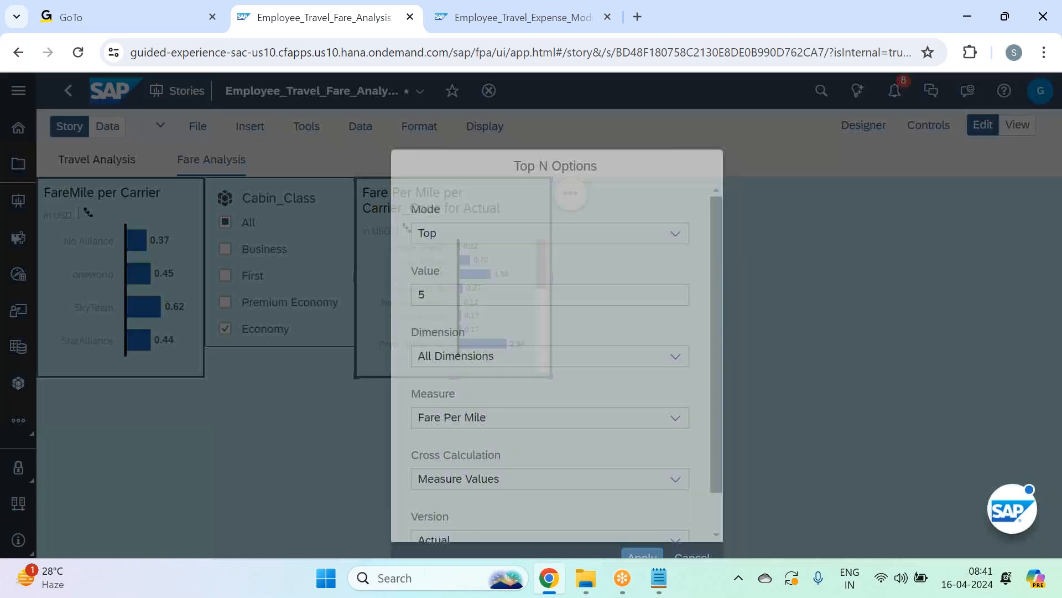
left_click(504, 251)
key("BackSpace")
type("20")
left_click(648, 310)
left_click(569, 362)
left_click(615, 513)
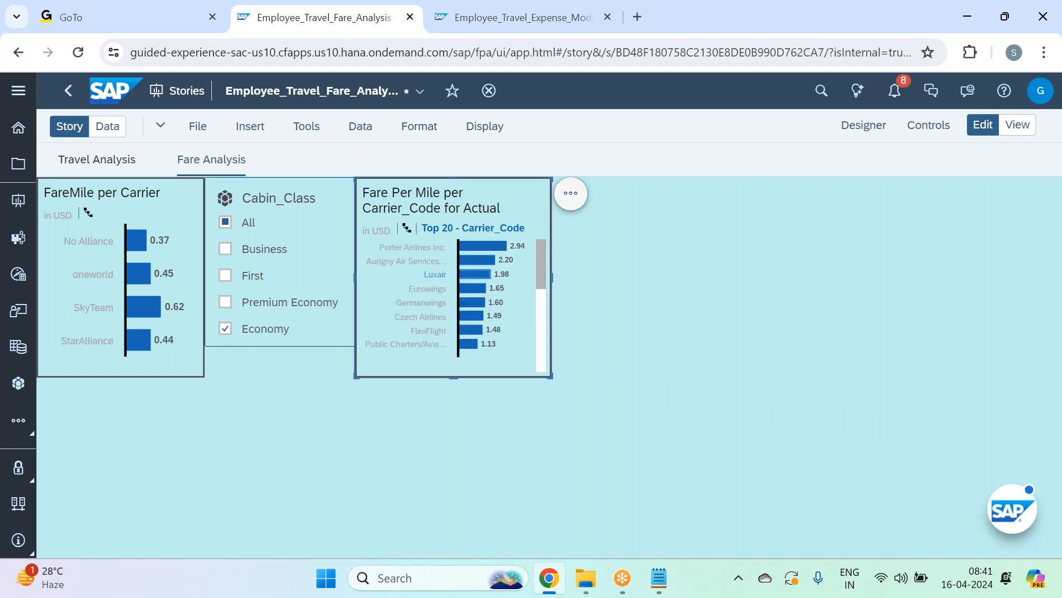
Step: Retitle the top 20 chart as Expensive Carriers
left_click_drag(503, 205, 366, 185)
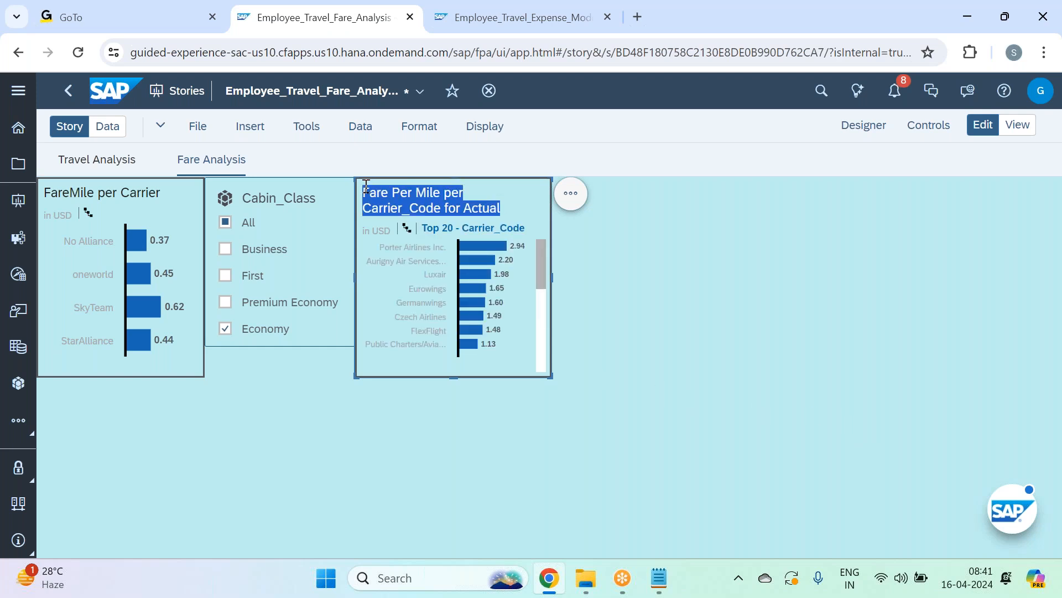
key("BackSpace")
type("Expensive")
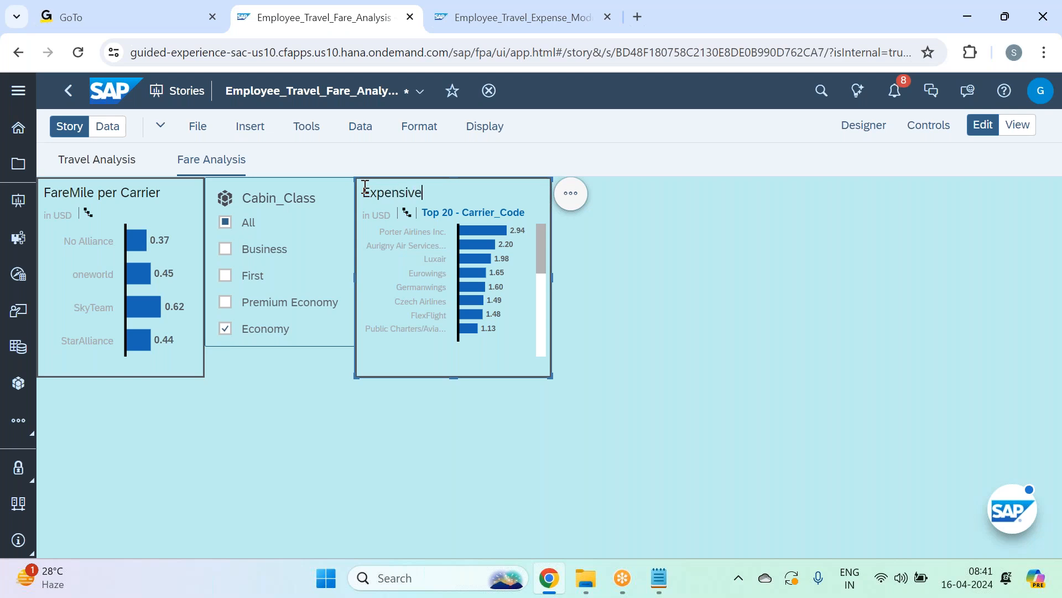
type(" Carriers")
left_click(631, 330)
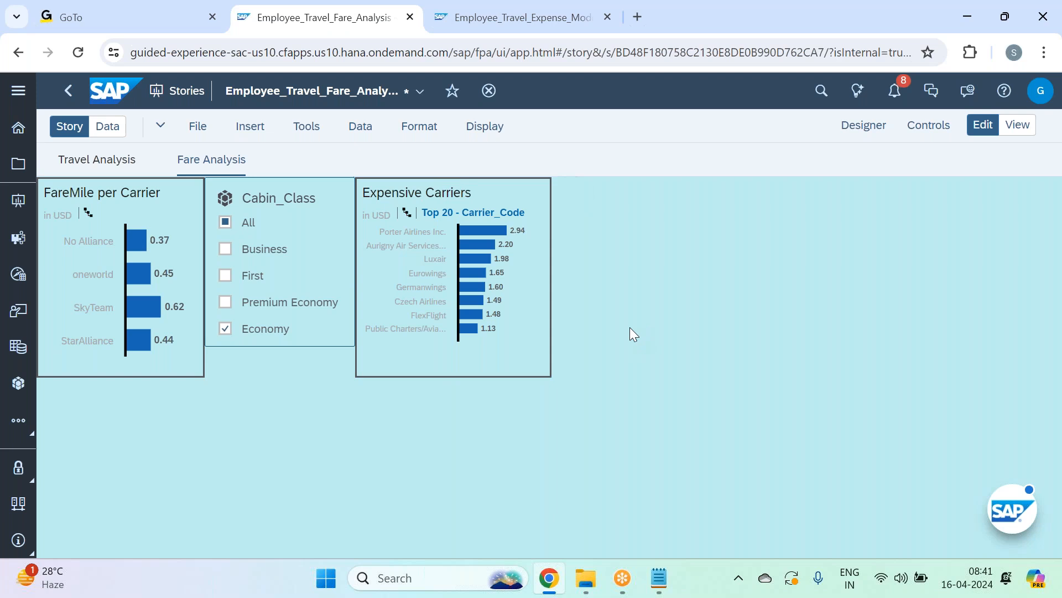
Step: Narrow the Expensive Carriers chart slightly and look through its ranked airlines
left_click(513, 355)
left_click_drag(550, 377, 527, 376)
left_click(593, 357)
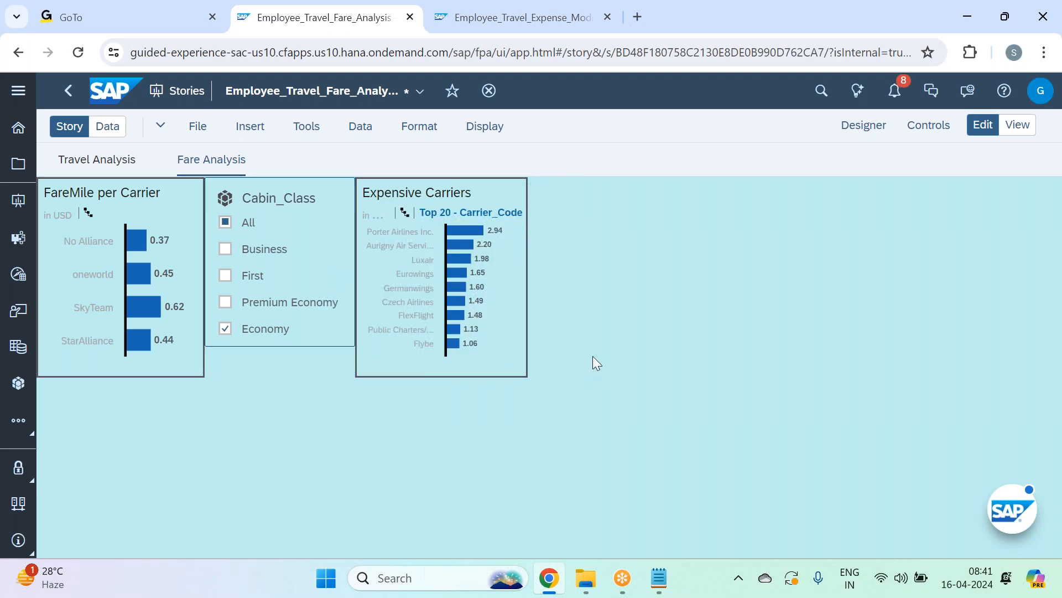
mouse_move(517, 263)
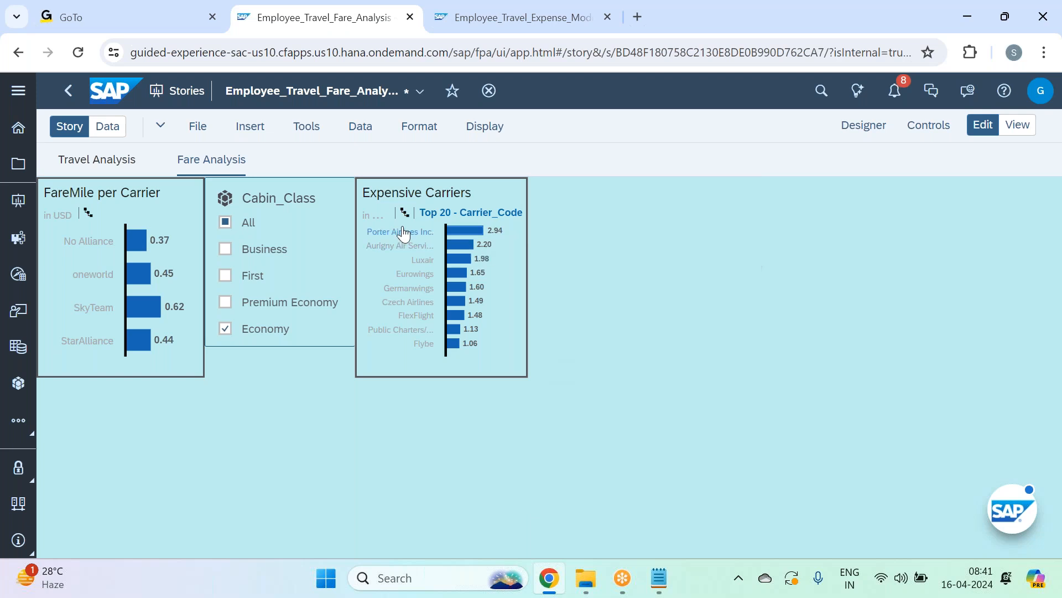
scroll(440, 290, "down", 5)
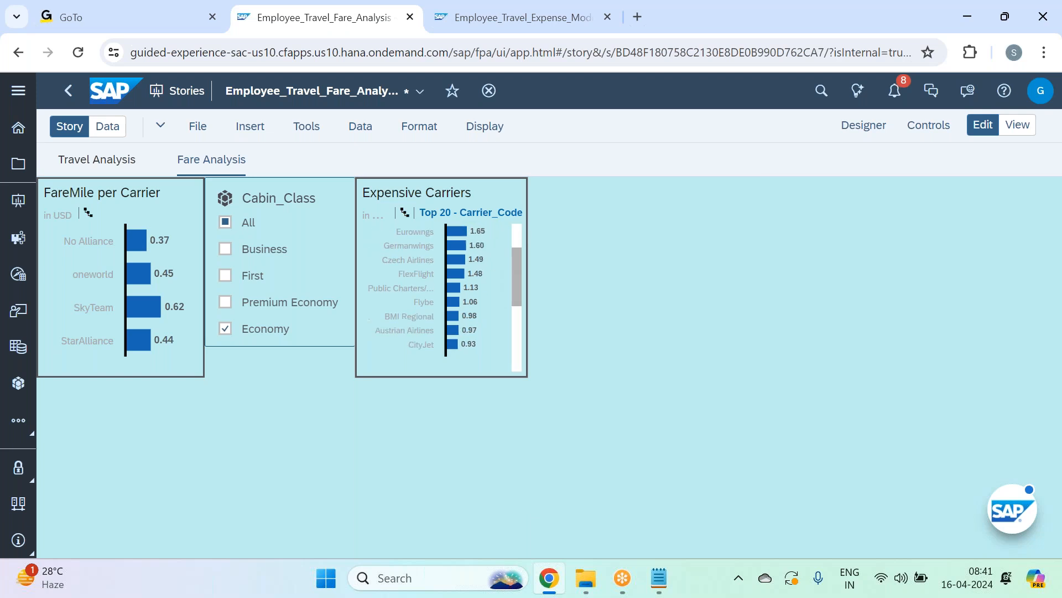
scroll(440, 290, "up", 5)
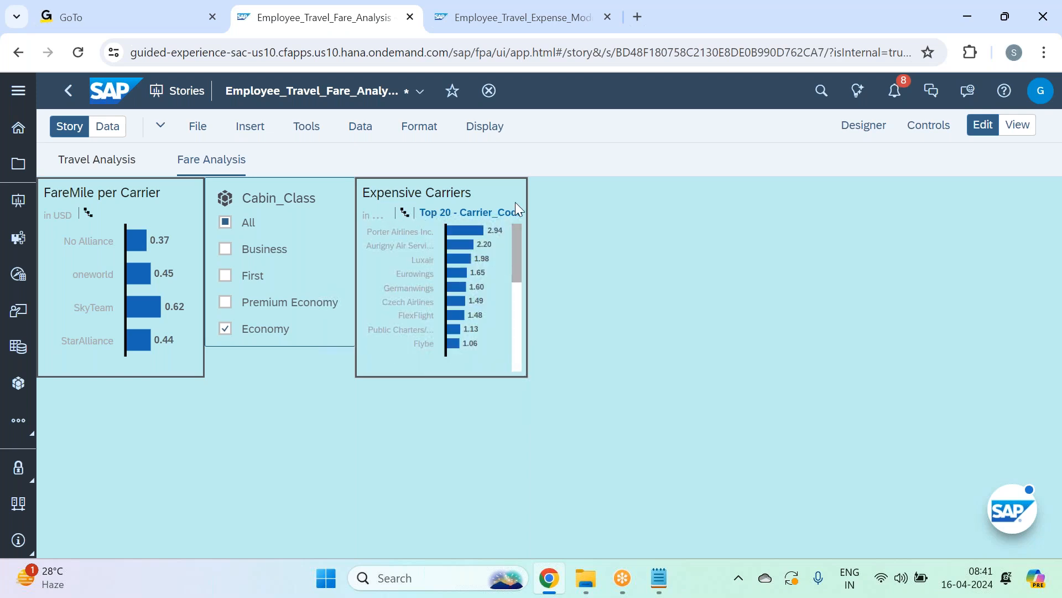
Step: Duplicate the Expensive Carriers chart next to the original
left_click(512, 181)
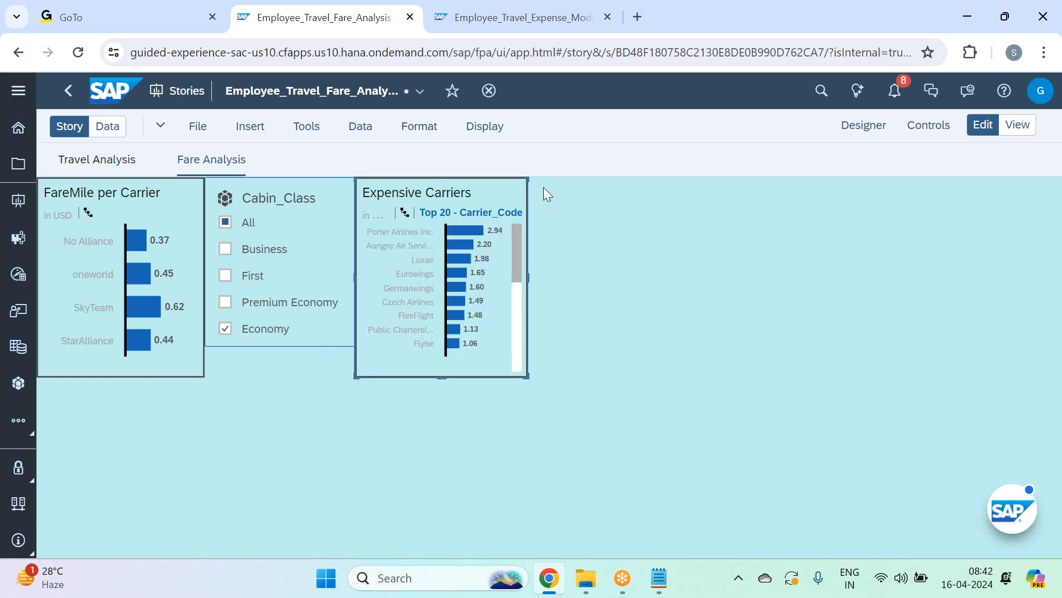
left_click(547, 194)
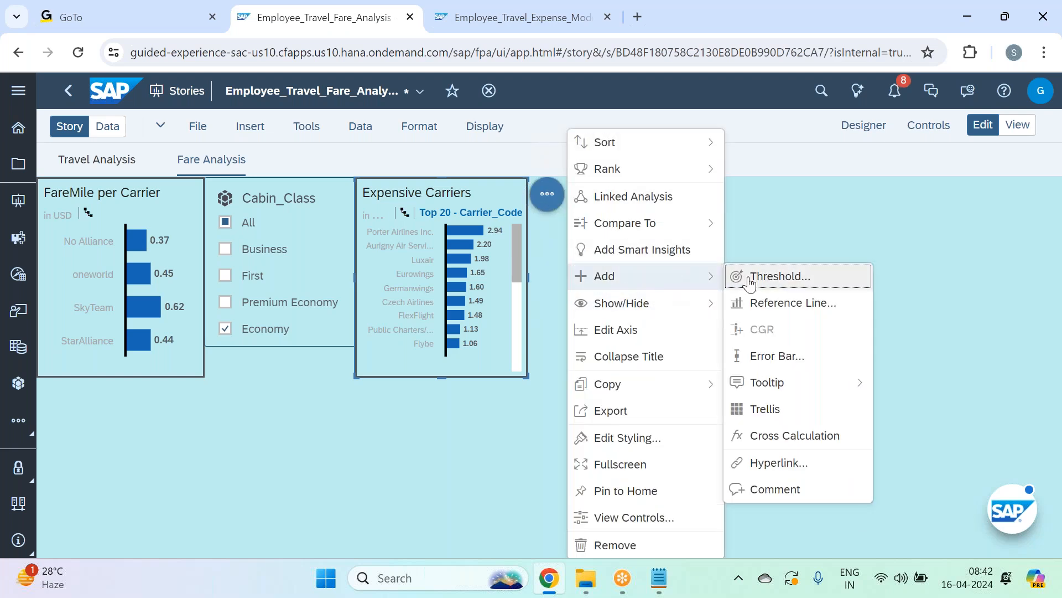
mouse_move(687, 384)
mouse_move(795, 411)
left_click(891, 490)
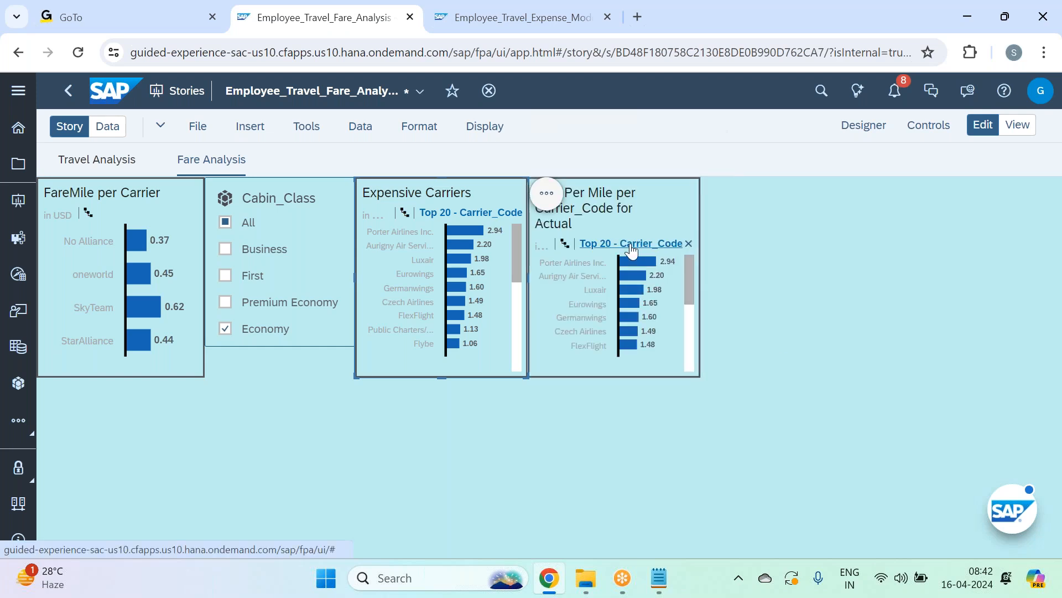
Step: Switch the duplicated chart's ranking mode to Bottom, keeping 20 as the number of carriers
left_click(642, 243)
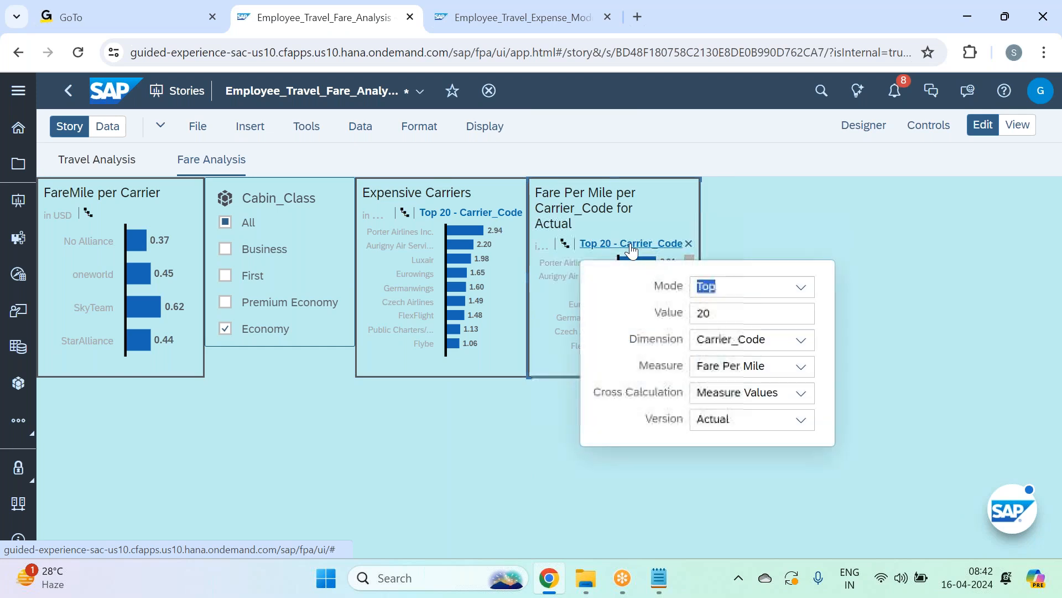
left_click(800, 290)
left_click(764, 337)
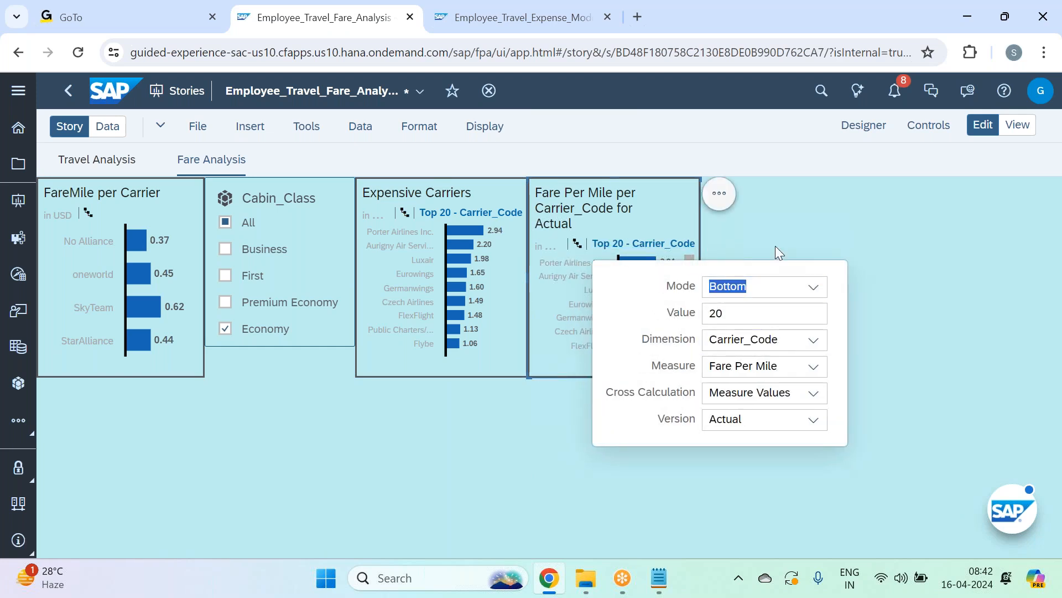
left_click(775, 246)
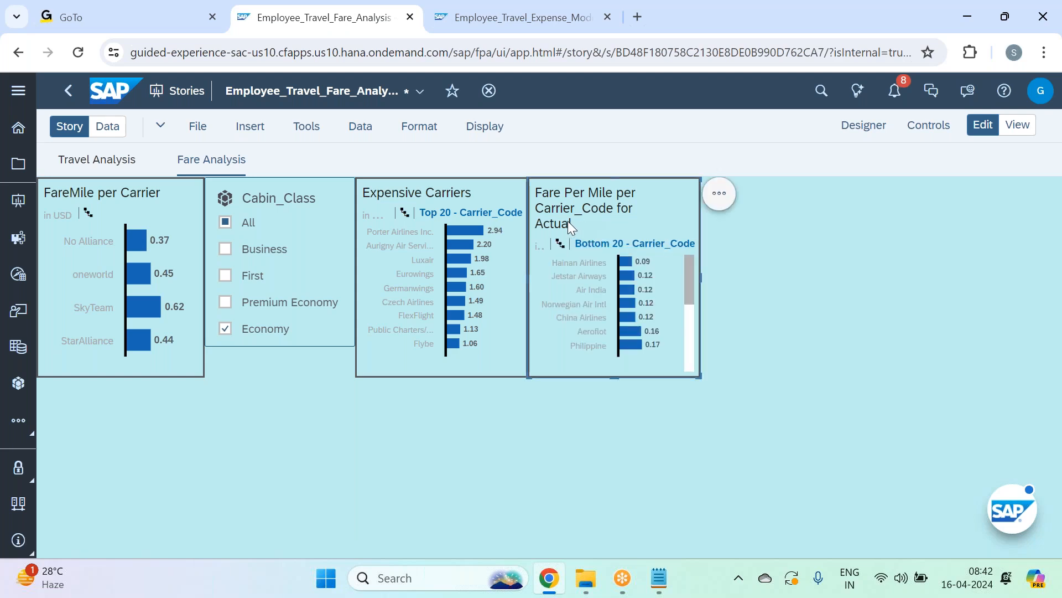
Step: Retitle the bottom 20 chart as Economic Carriers
double_click(583, 221)
key("BackSpace")
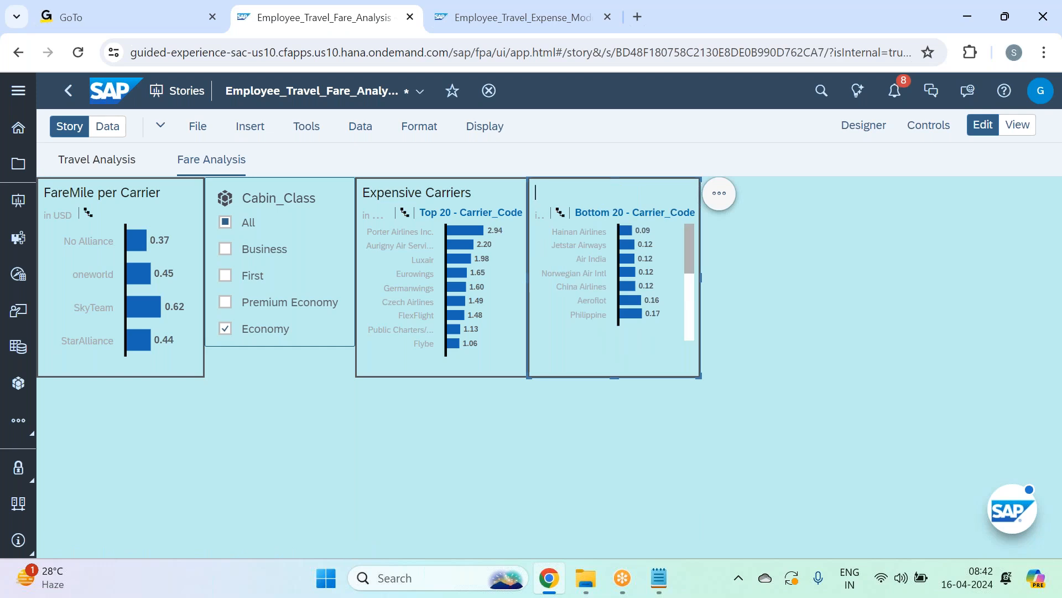
type("Economic Carriers")
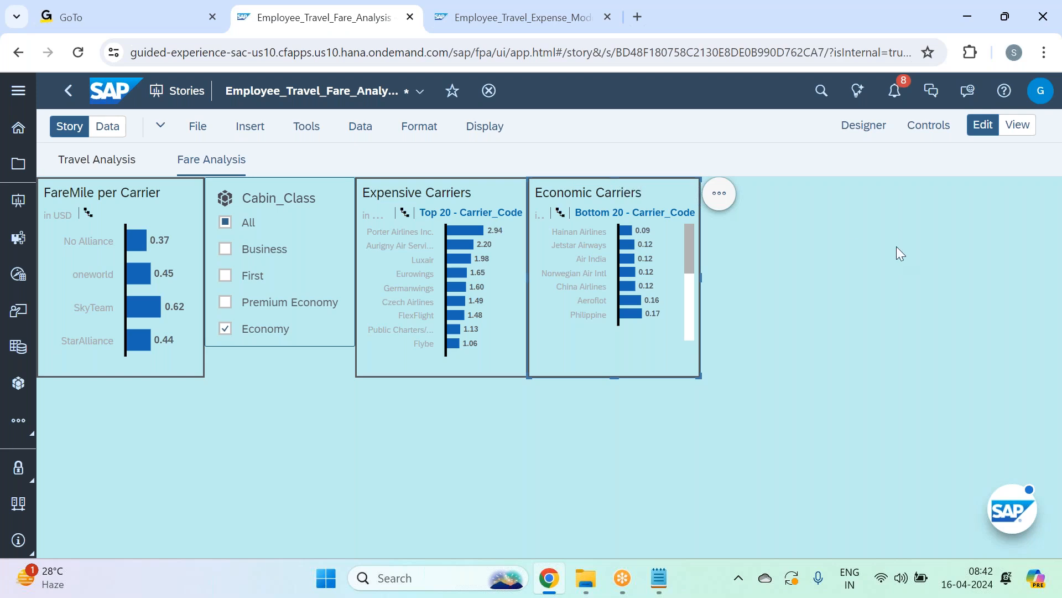
left_click(799, 267)
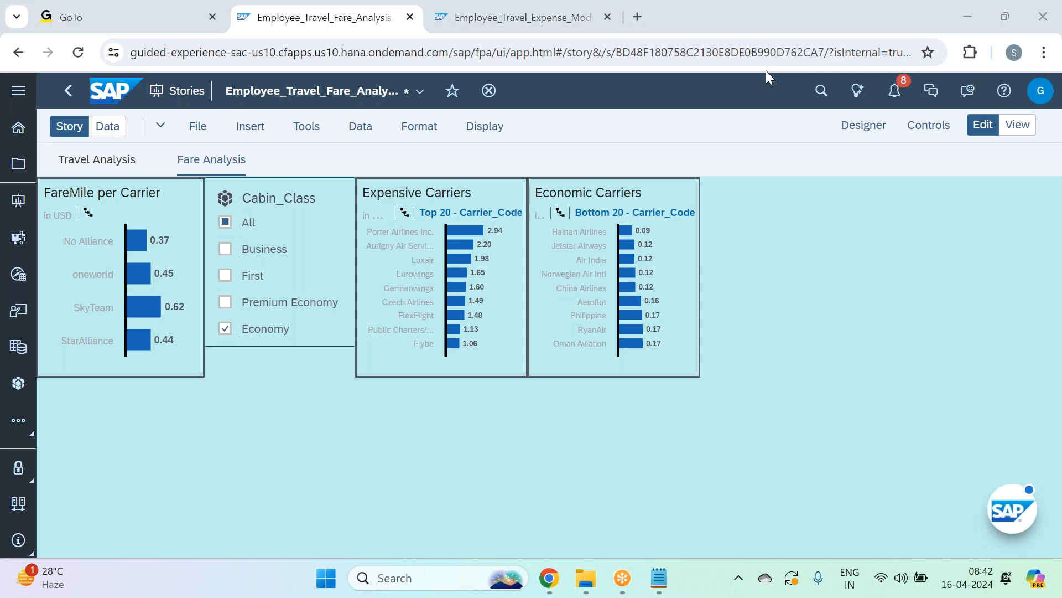
Step: Save the Employee_Travel_Fare_Analysis story
left_click(198, 129)
mouse_move(277, 176)
left_click(367, 175)
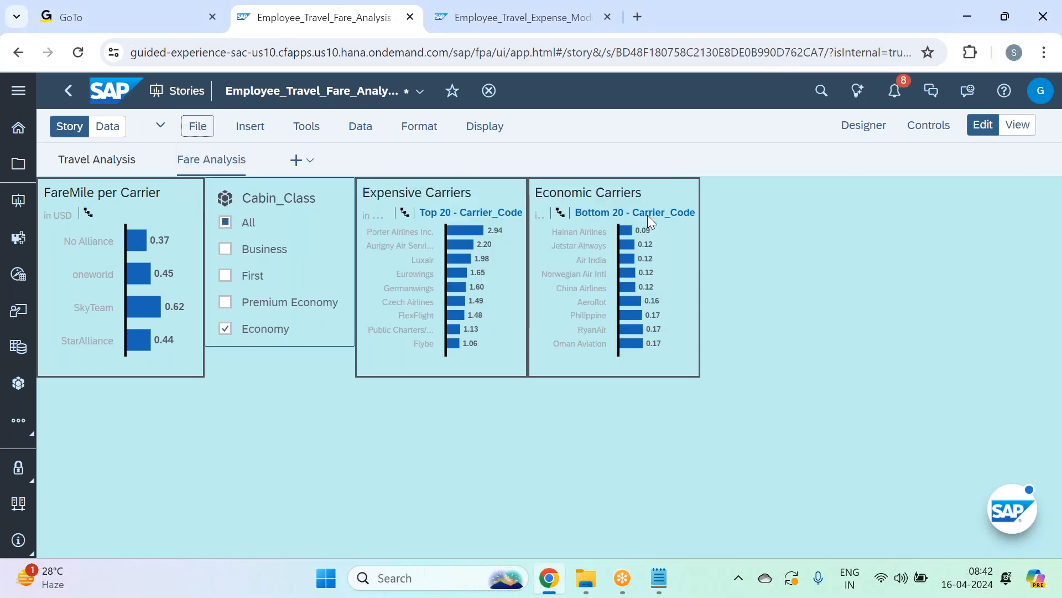
Step: Check the Widget 9 and Widget 10 requirements in the Notepad notes and return to the story in Chrome
left_click(659, 578)
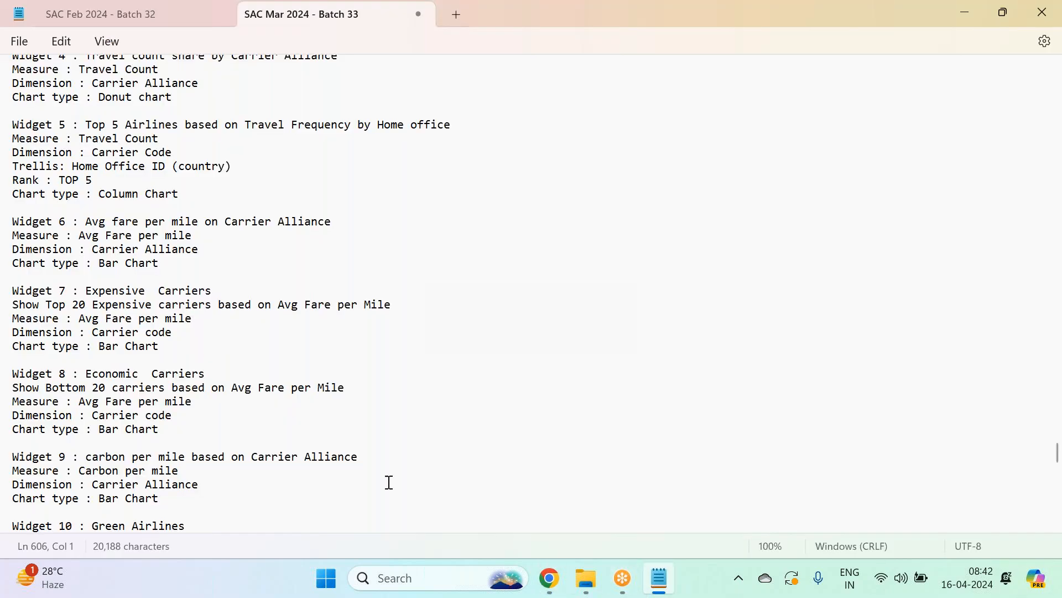
scroll(249, 398, "down", 2)
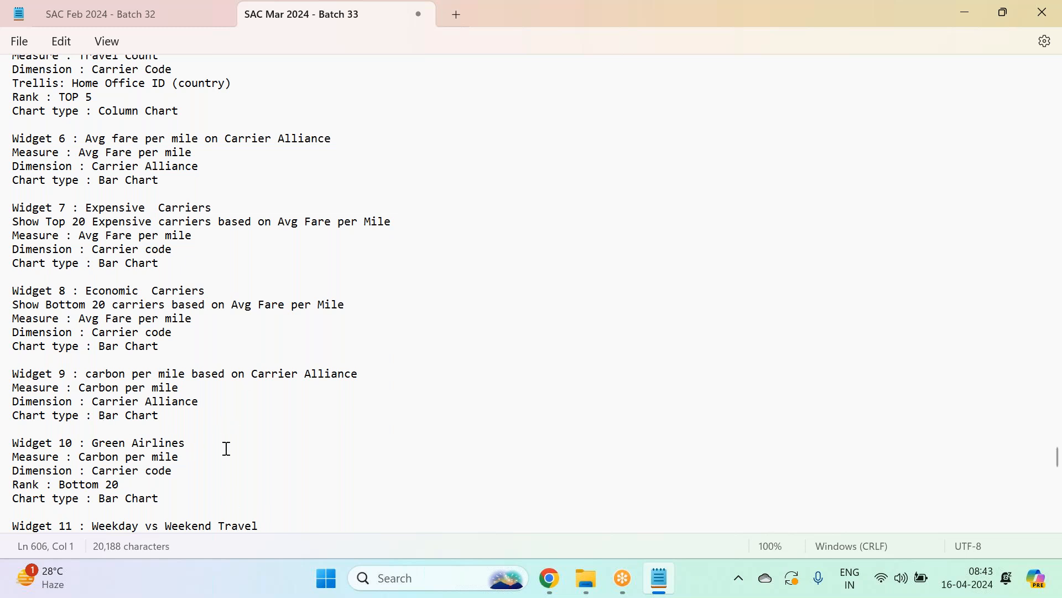
key("alt+Tab")
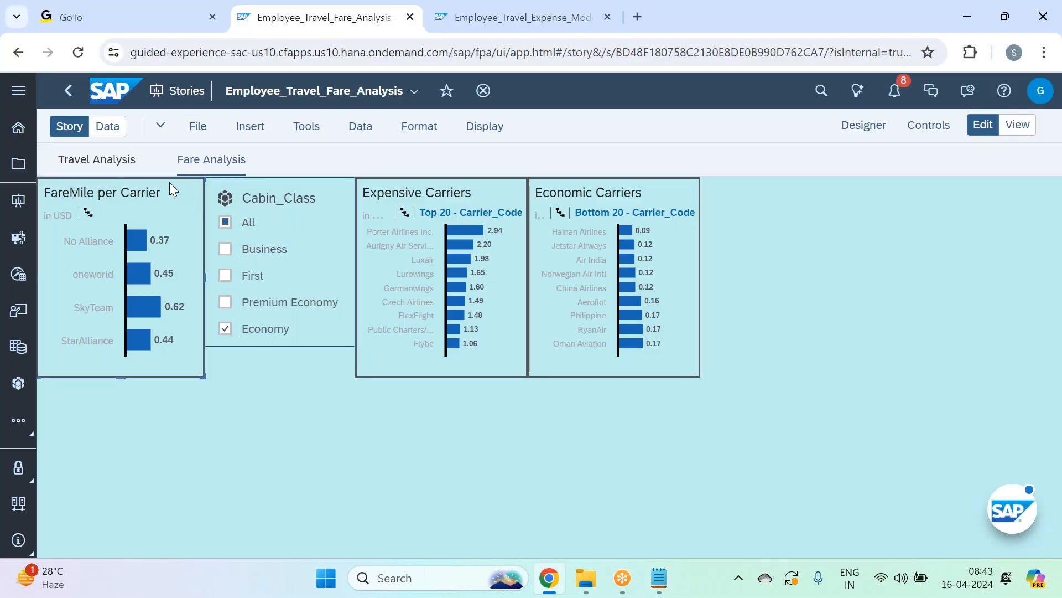
Step: Copy the FareMile per Carrier chart to the Fare Analysis page
left_click(226, 195)
mouse_move(338, 383)
mouse_move(443, 413)
left_click(568, 492)
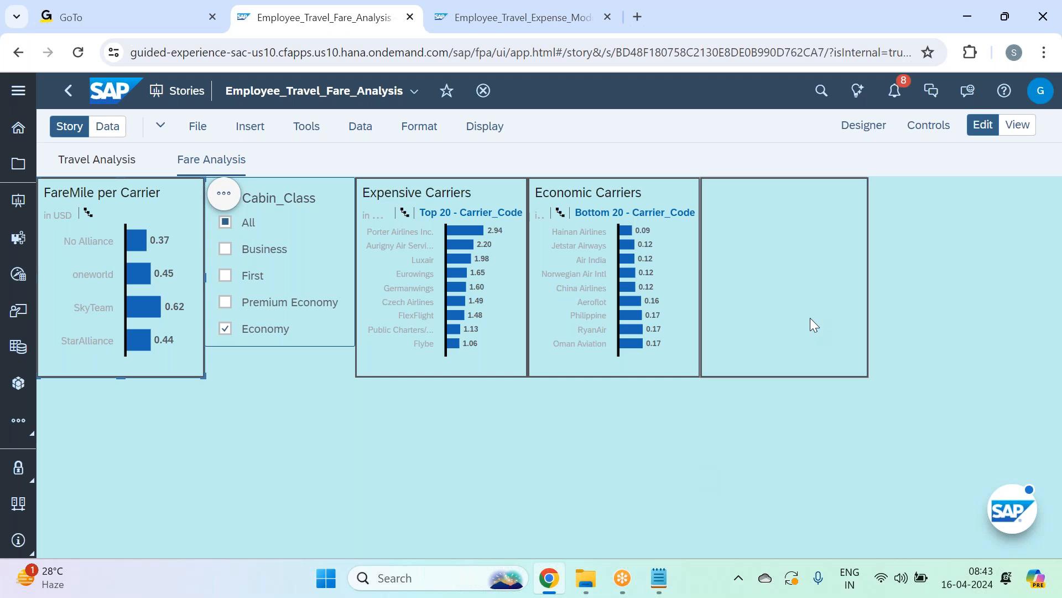
Step: Replace the copied chart's Fare Per Mile measure with Carbon per mile
left_click(883, 126)
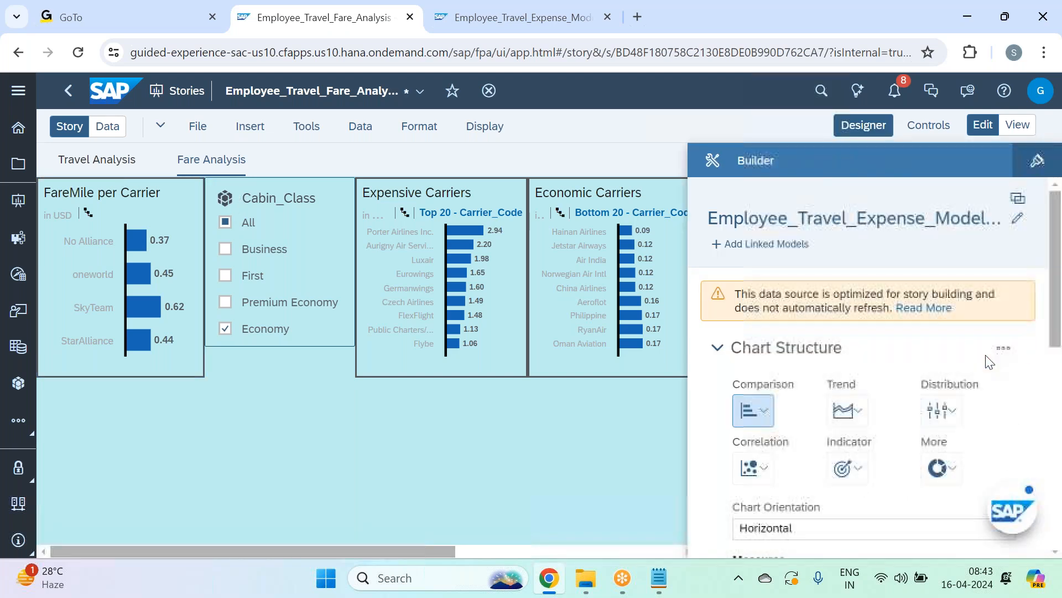
scroll(993, 354, "down", 5)
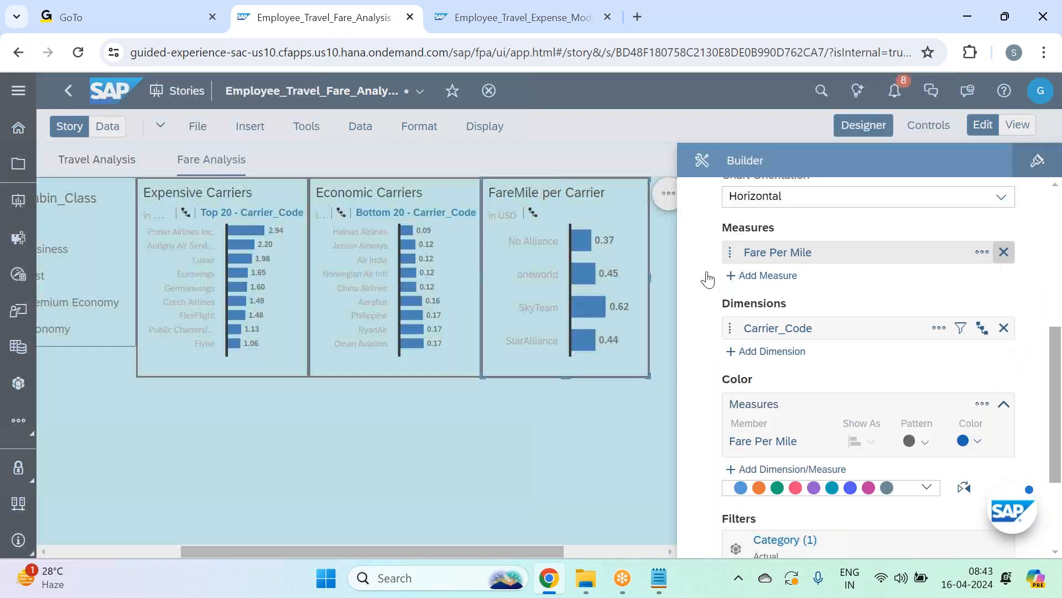
left_click(768, 267)
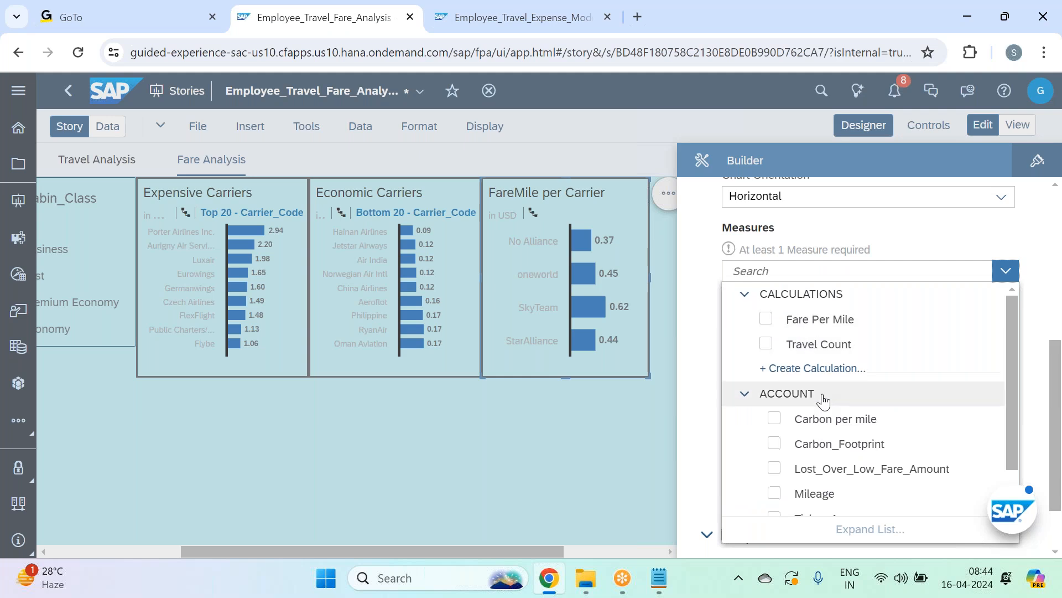
scroll(841, 394, "down", 1)
left_click(841, 381)
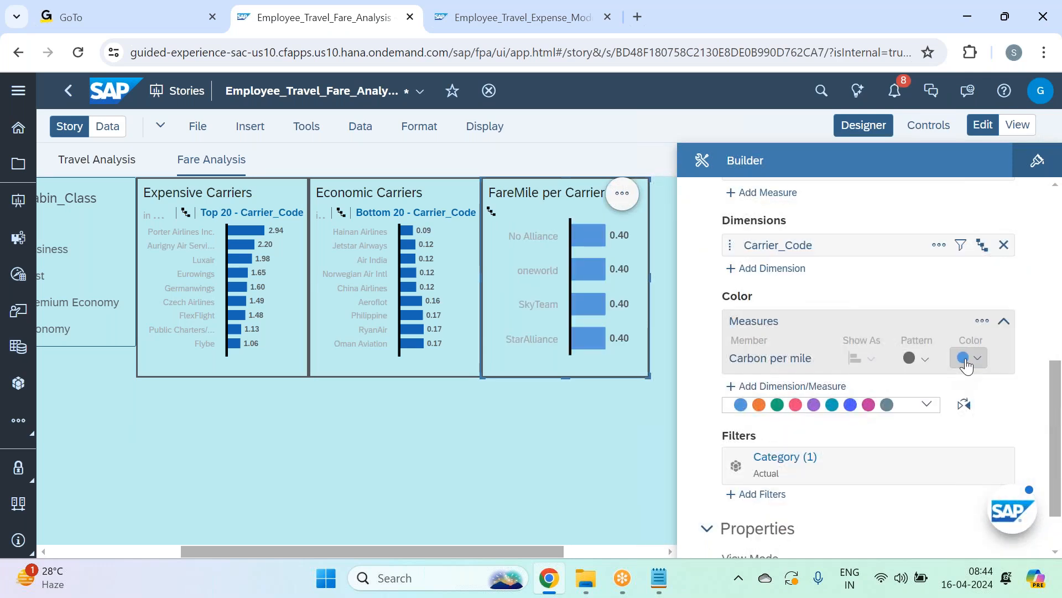
Step: Set the Carbon per mile bars' color to green and close the chart's design settings
left_click(968, 359)
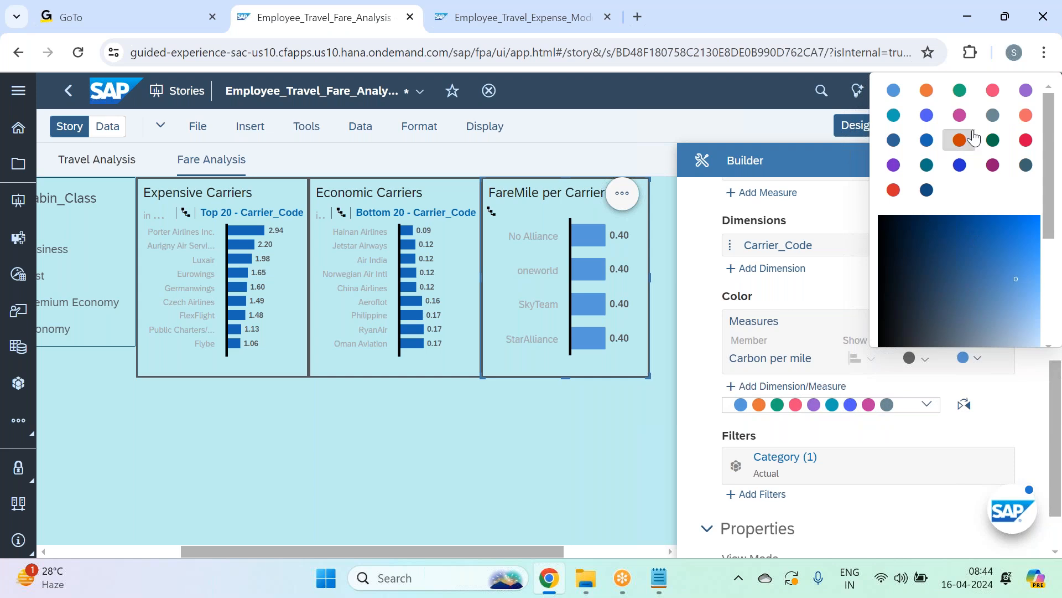
left_click(960, 89)
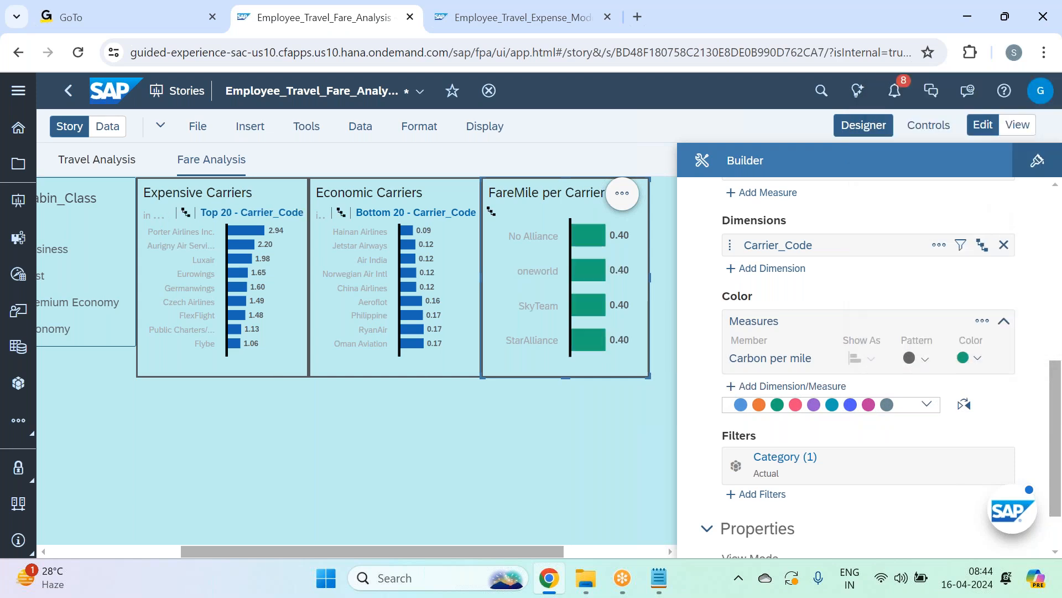
left_click(872, 136)
Step: Retitle the green chart as Carbon_mile per Carrier
double_click(753, 194)
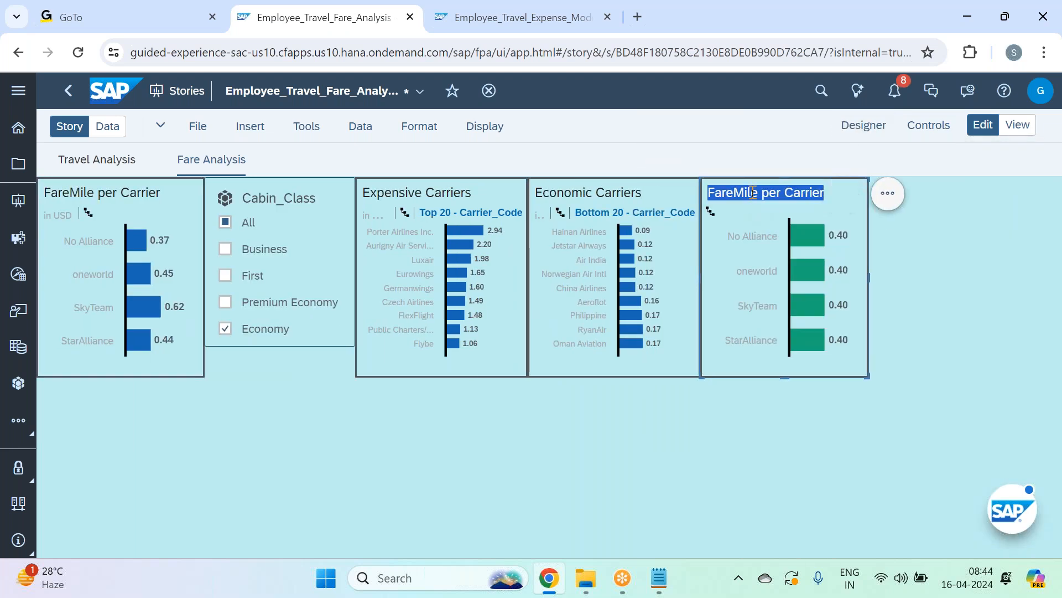
left_click(760, 192)
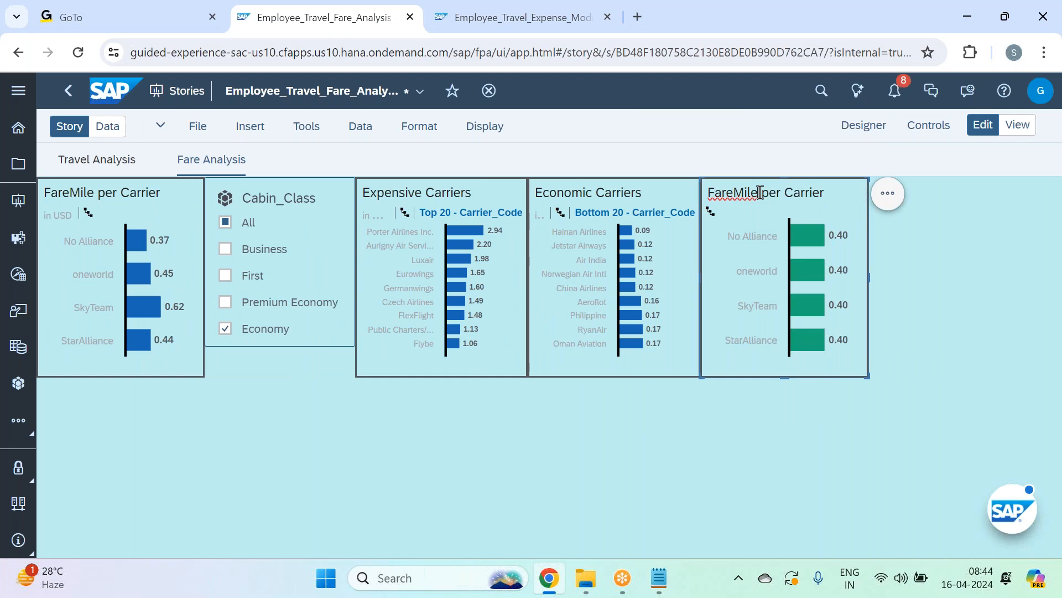
key("BackSpace")
key("BackSpace")
key("BackSpace")
key("BackSpace")
key("BackSpace")
key("BackSpace")
key("BackSpace")
key("BackSpace")
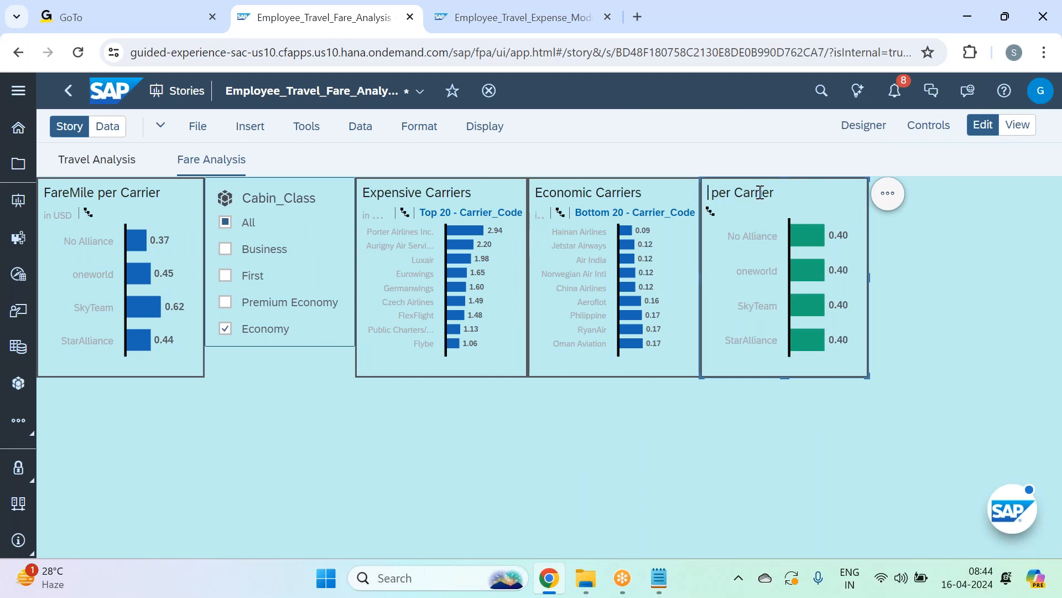
type("Carno")
key("BackSpace")
key("BackSpace")
type("bon")
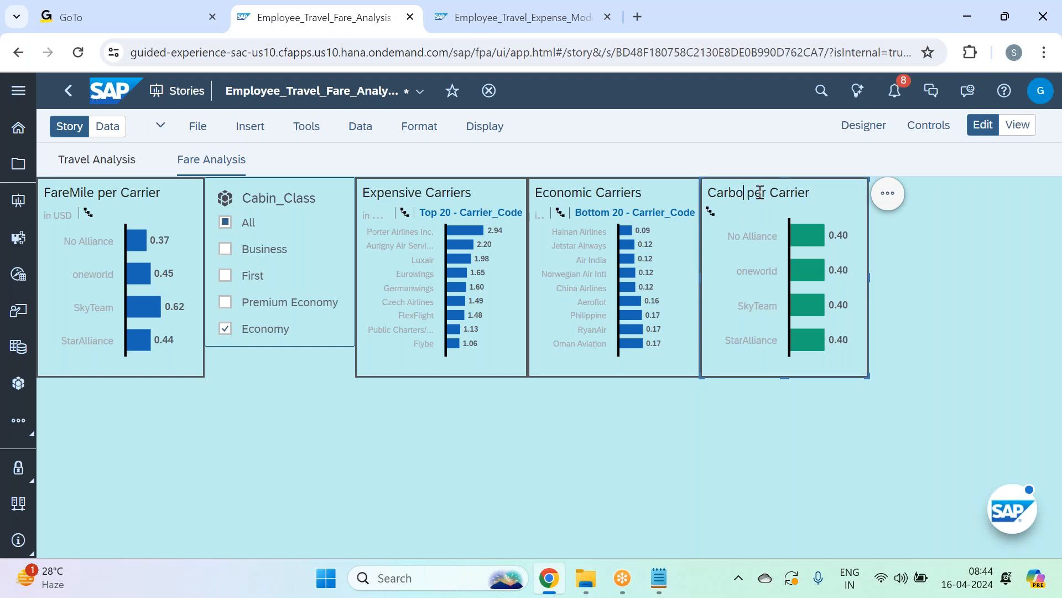
type("_mile")
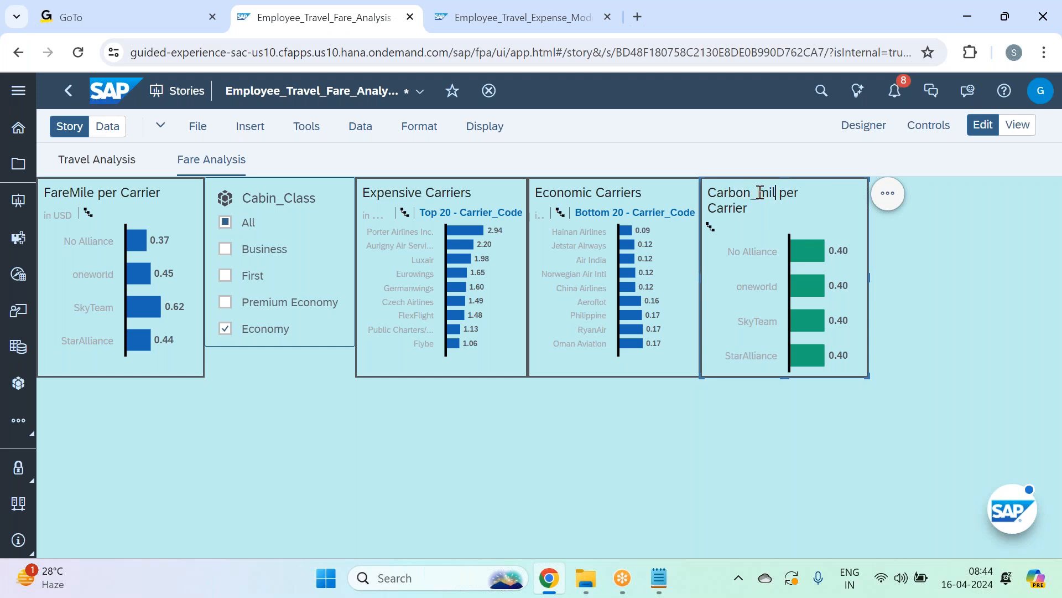
left_click(819, 195)
Step: Make the Carbon_mile per Carrier chart slightly narrower, keeping its height
left_click(852, 269)
left_click_drag(866, 377, 856, 378)
left_click(897, 365)
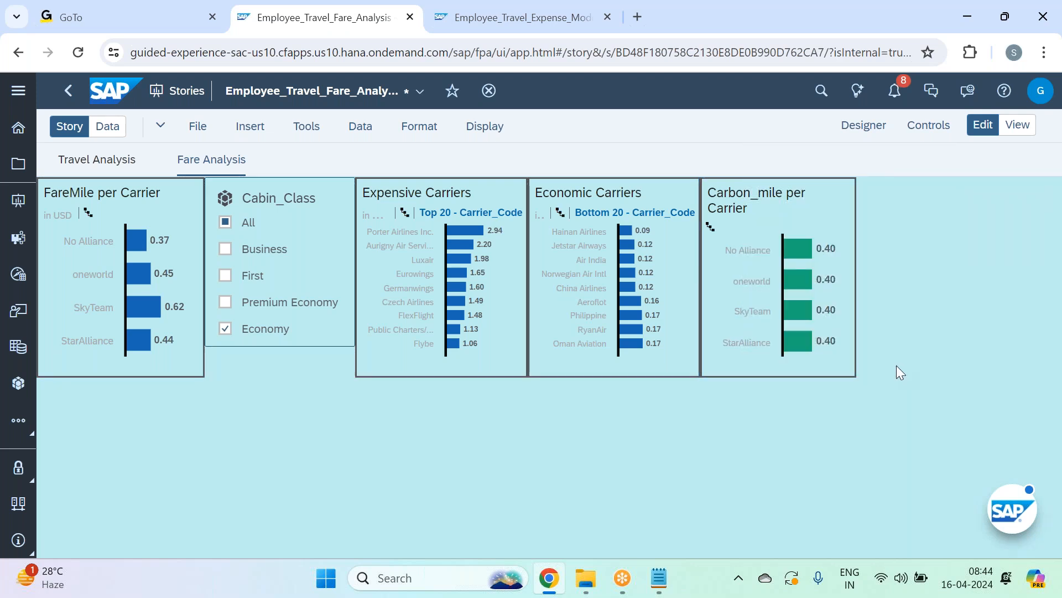
Step: Copy the Carbon_mile per Carrier chart to the Fare Analysis page and widen the copy slightly
left_click(820, 214)
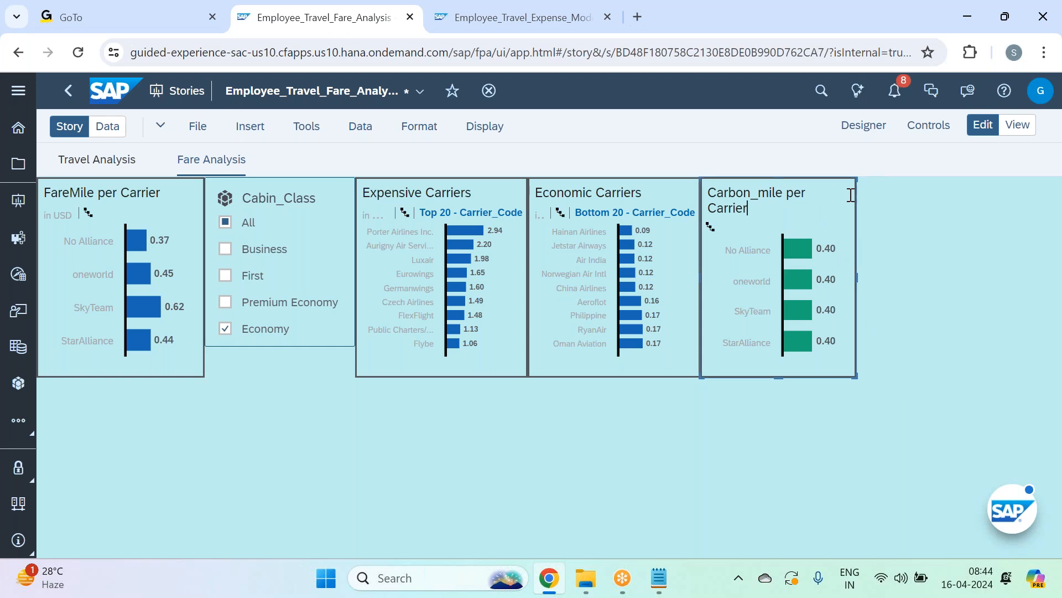
left_click(876, 194)
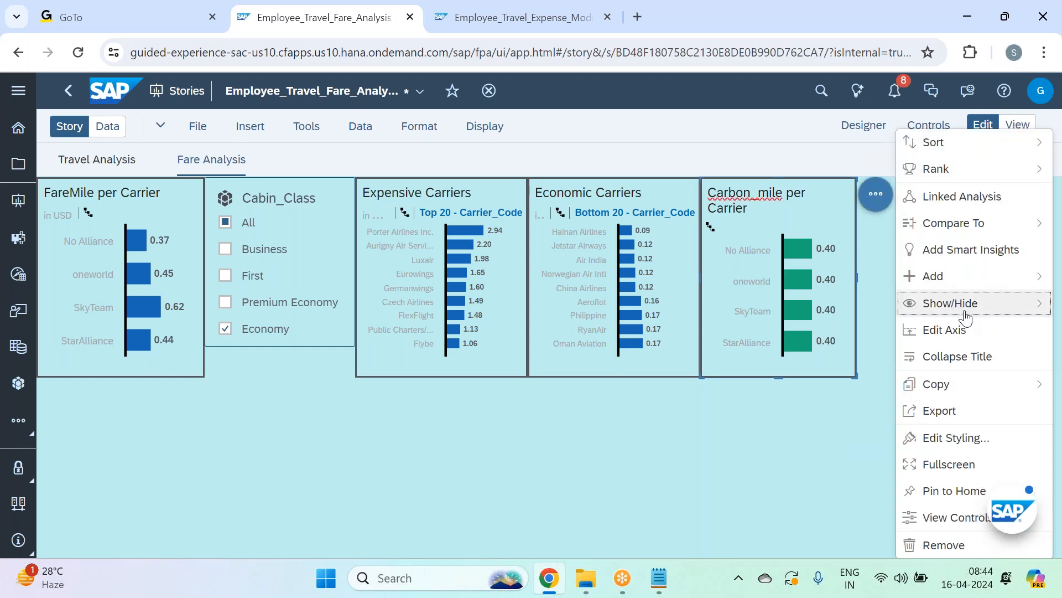
mouse_move(990, 395)
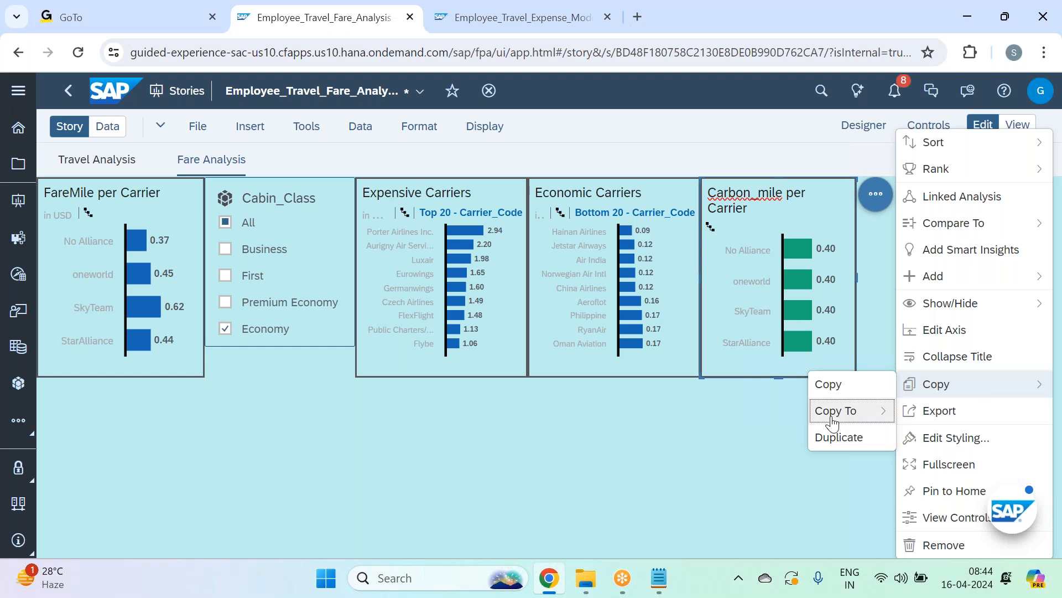
mouse_move(840, 412)
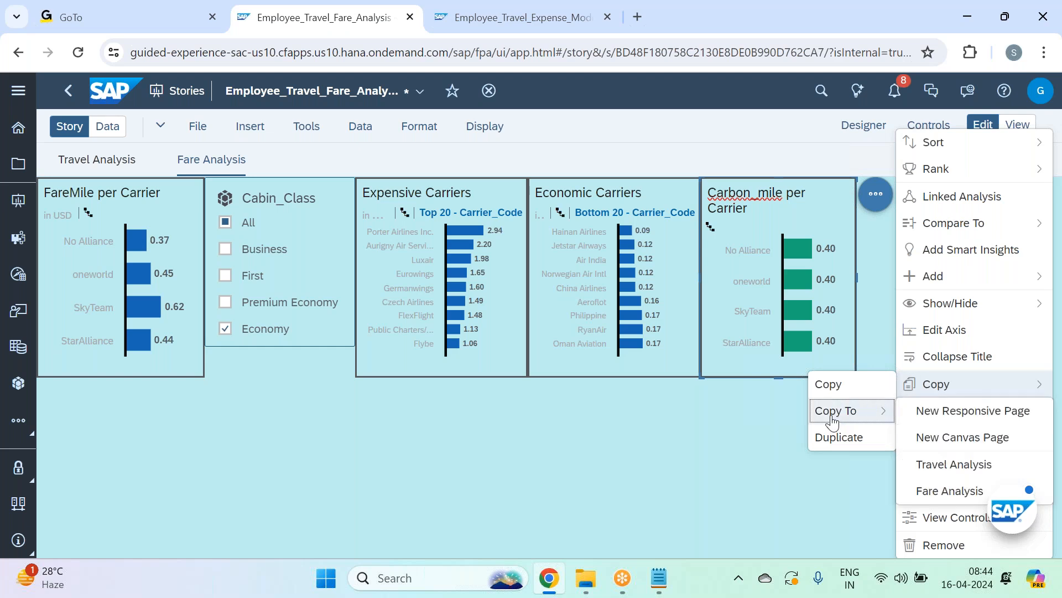
left_click(963, 492)
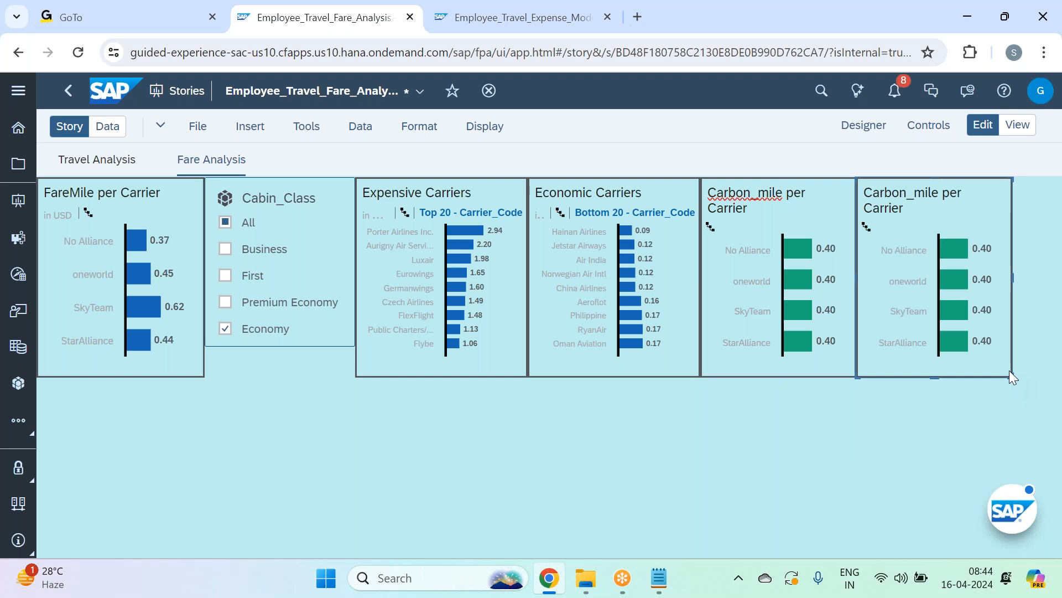
left_click_drag(1012, 376, 1028, 376)
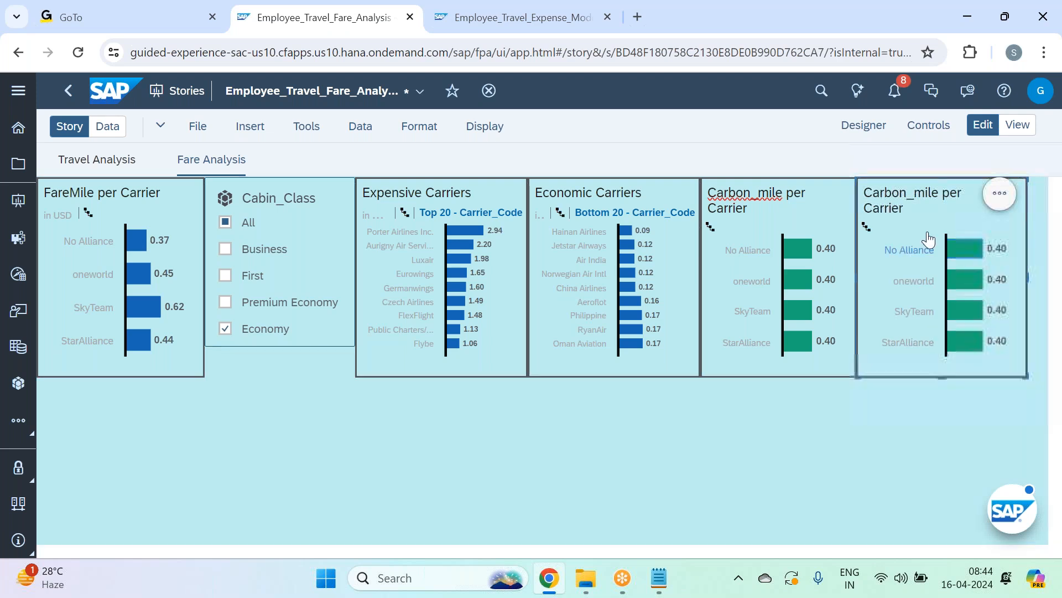
Step: Retitle the copied carbon chart as Green Airlines and change its Carrier_Code hierarchy level to show individual carriers
double_click(907, 204)
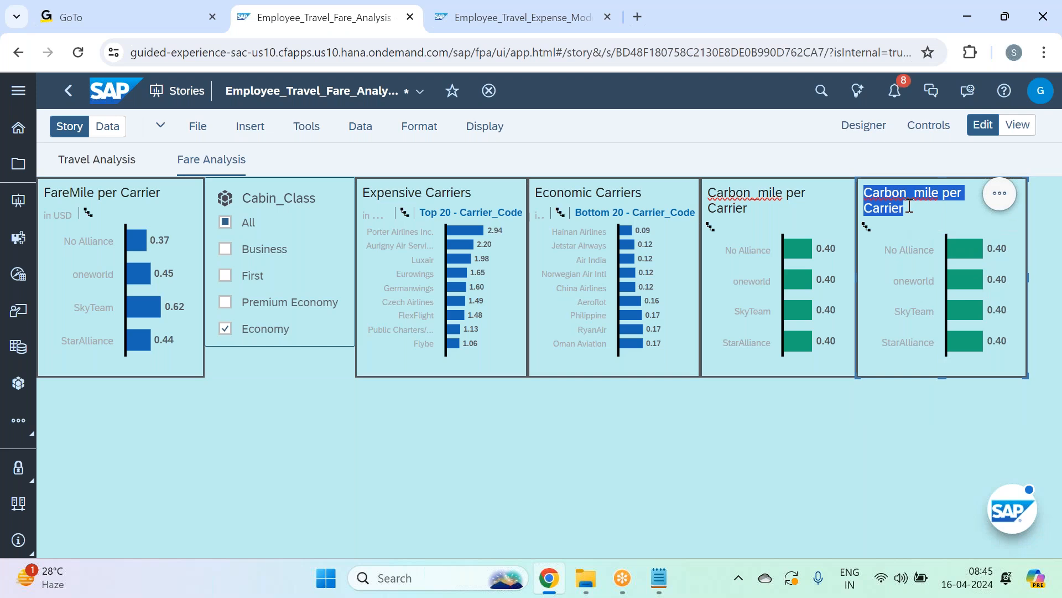
type("Green A")
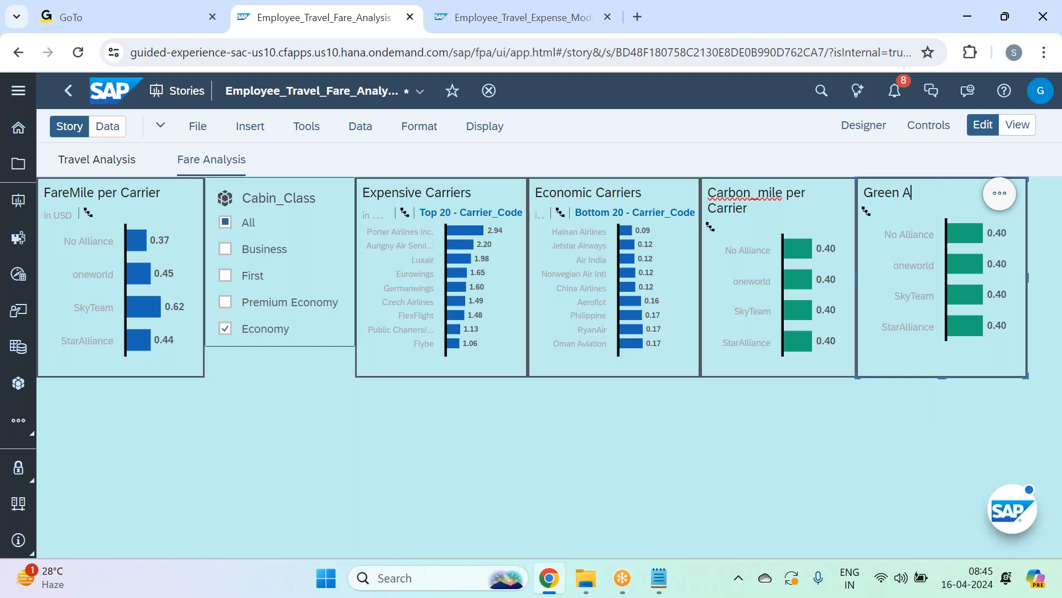
type("irlines")
left_click(866, 213)
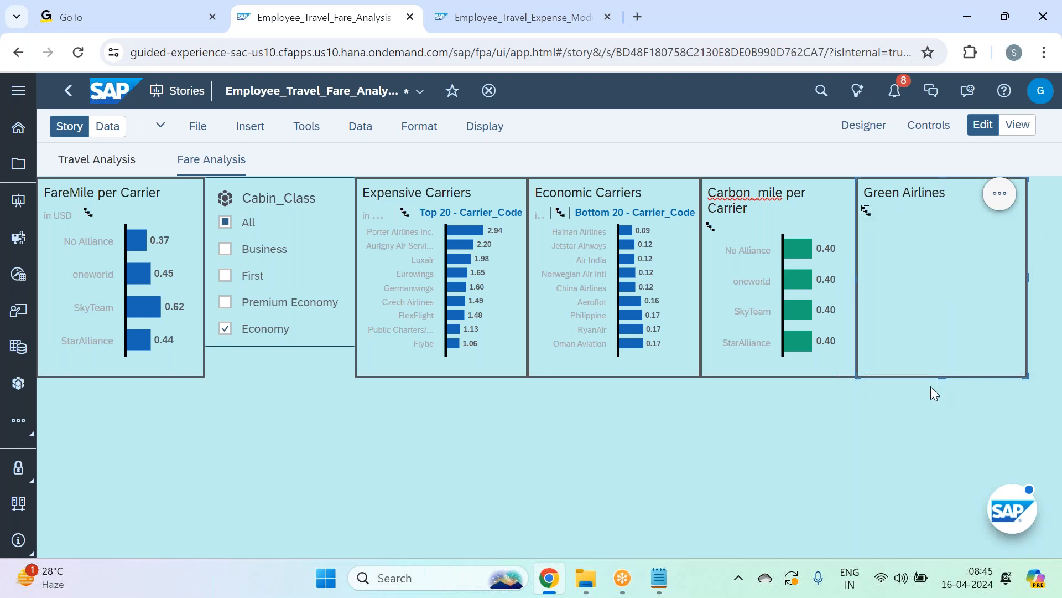
Step: Rank the Green Airlines chart to the Bottom 20 of Carrier_Code by Carbon per mile
left_click(999, 205)
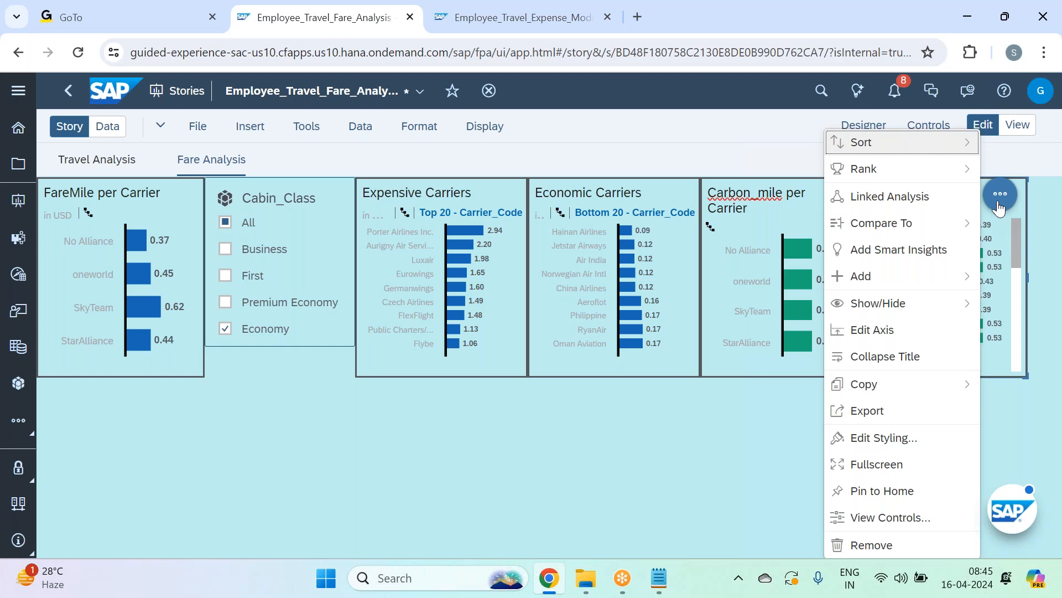
left_click(897, 170)
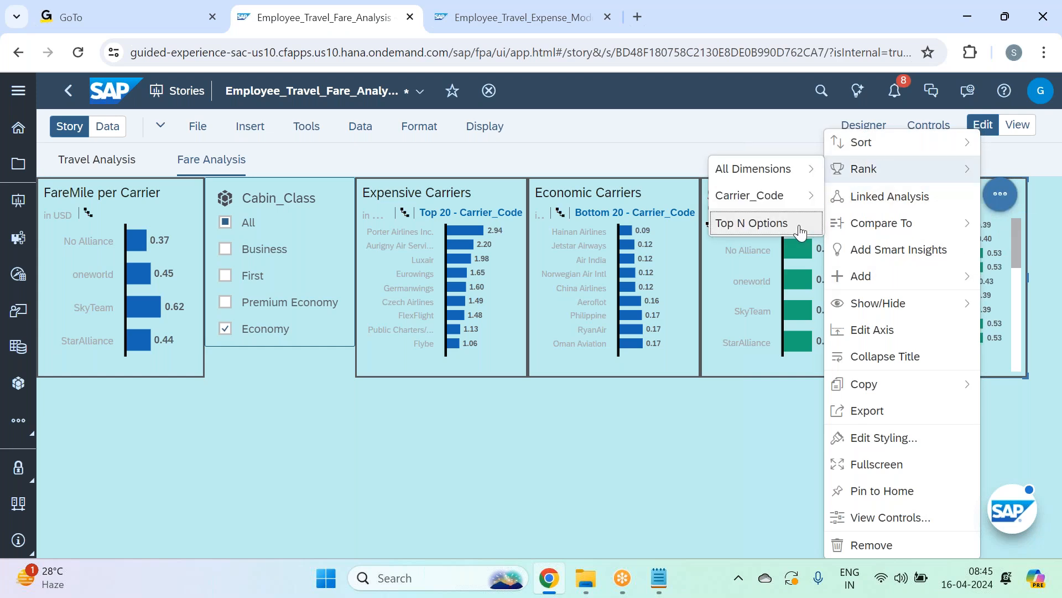
left_click(719, 223)
left_click(492, 249)
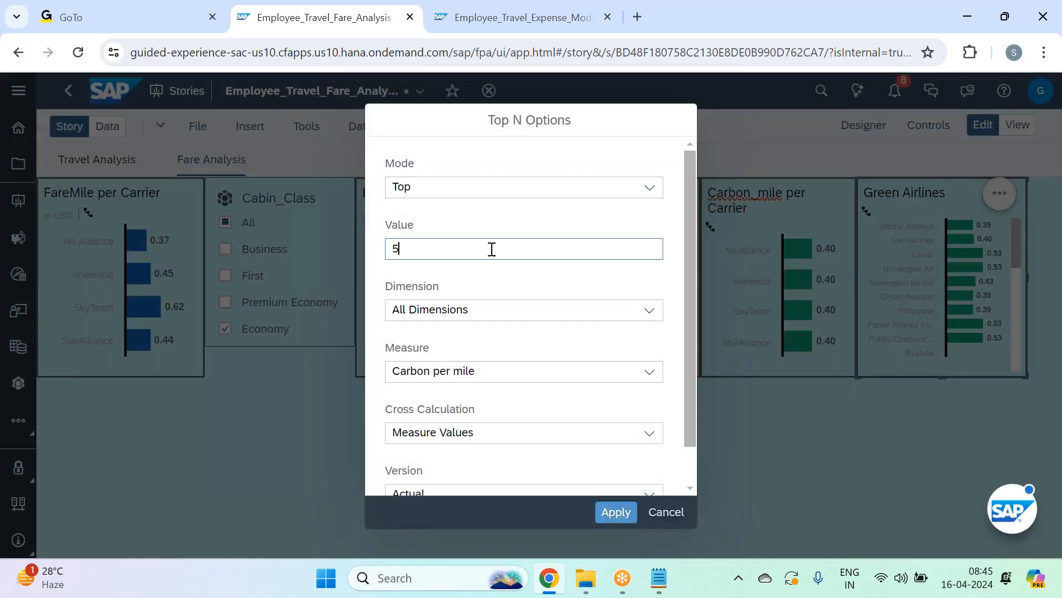
key("BackSpace")
type("20")
left_click(621, 306)
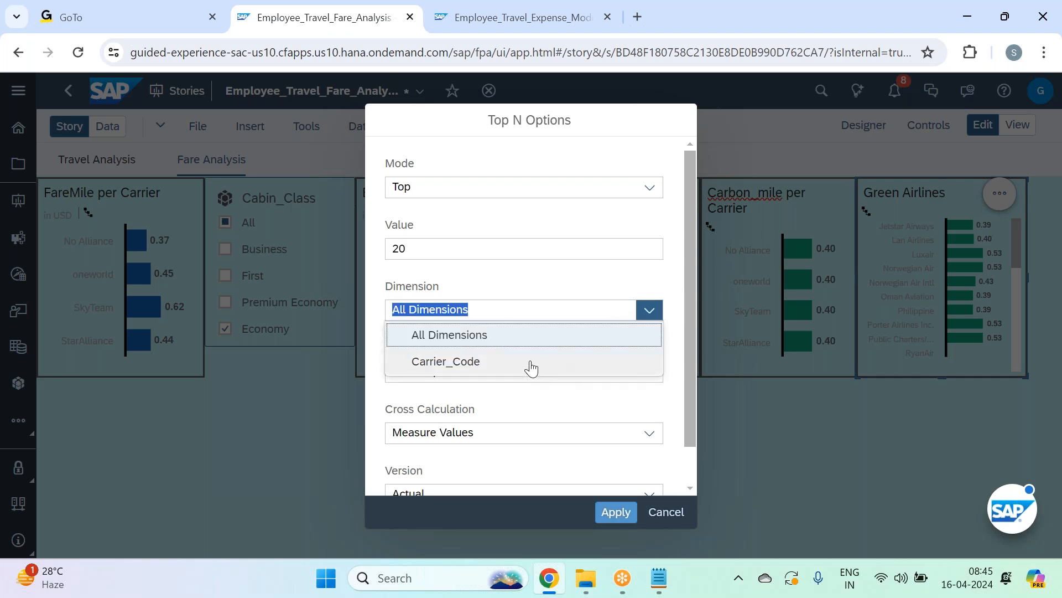
left_click(531, 362)
left_click(627, 188)
left_click(554, 236)
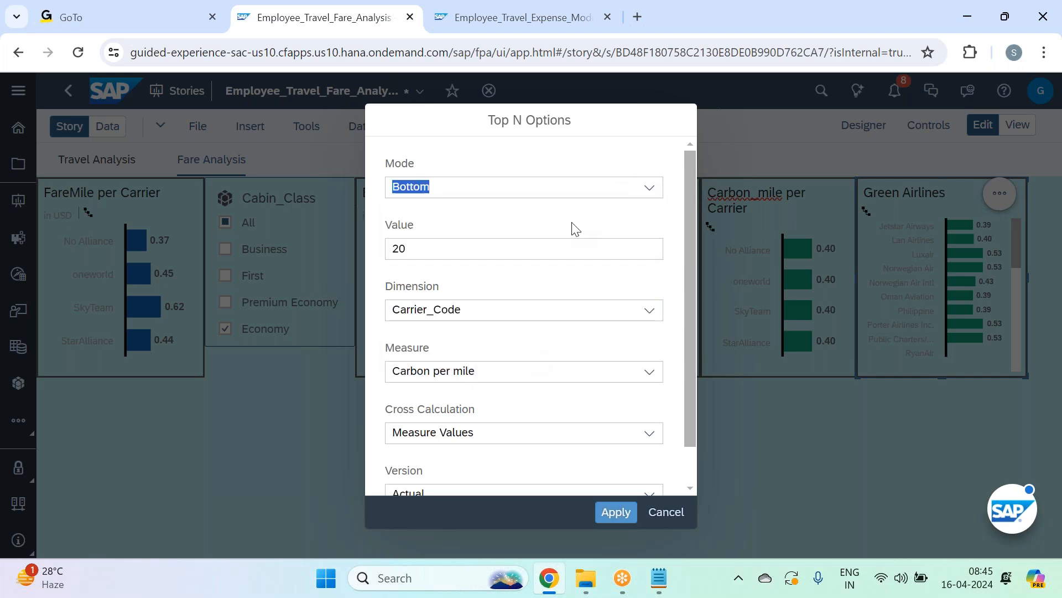
left_click(617, 516)
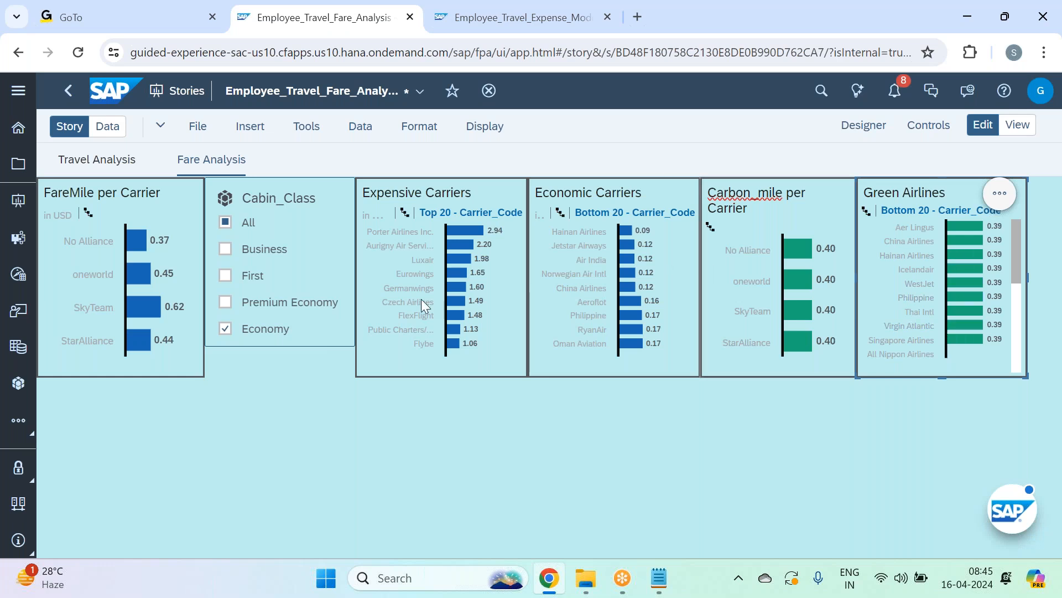
Step: Save the story with the new carbon-per-mile charts
left_click(204, 131)
mouse_move(233, 173)
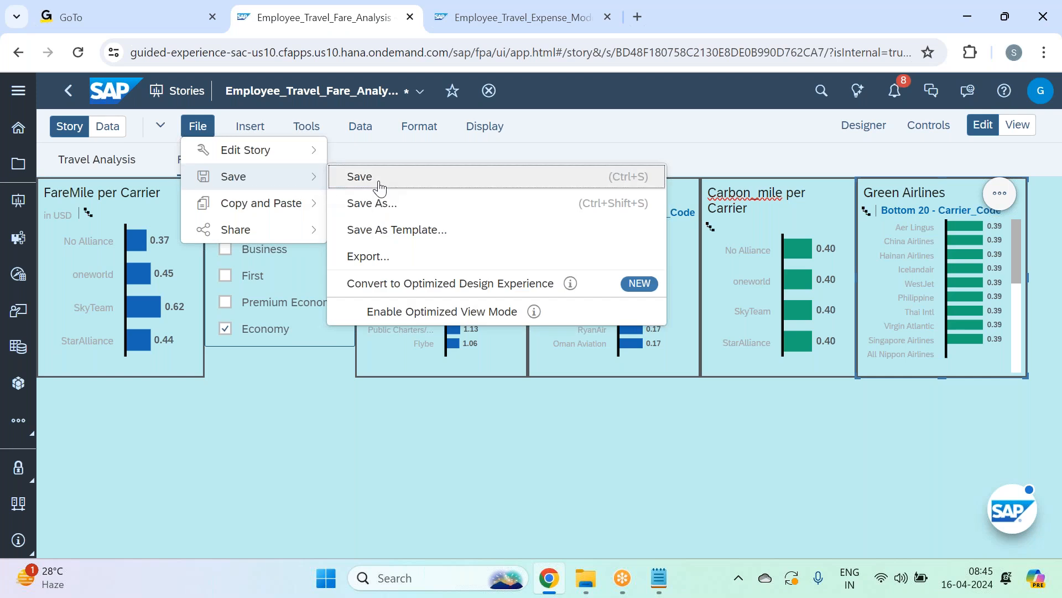
left_click(374, 176)
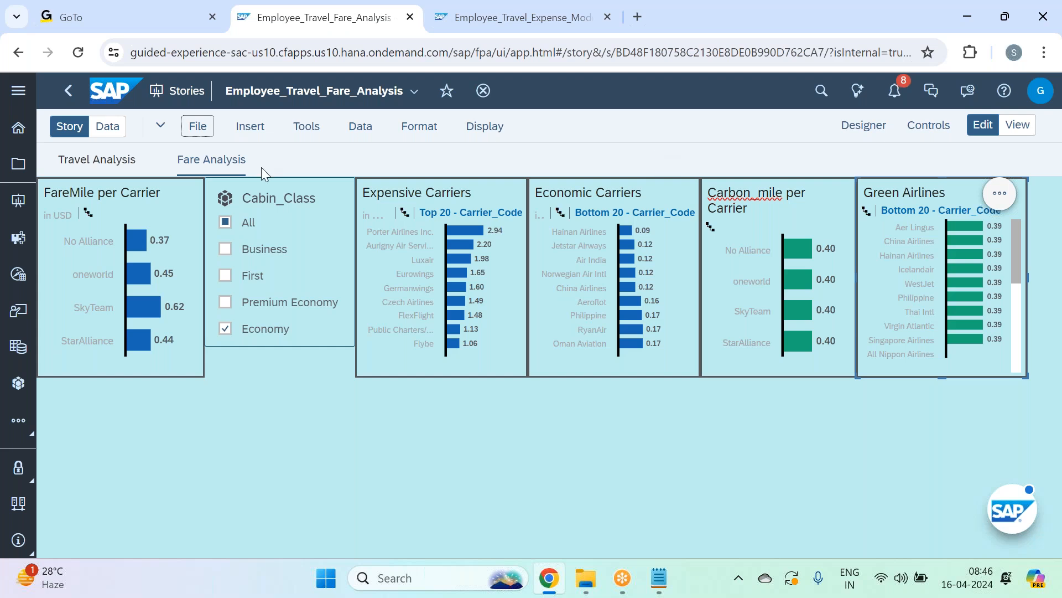
Step: Switch to the Notepad notes and review the requirements for Widget 11 and the widgets that follow
left_click(657, 572)
scroll(100, 404, "down", 2)
scroll(161, 408, "down", 4)
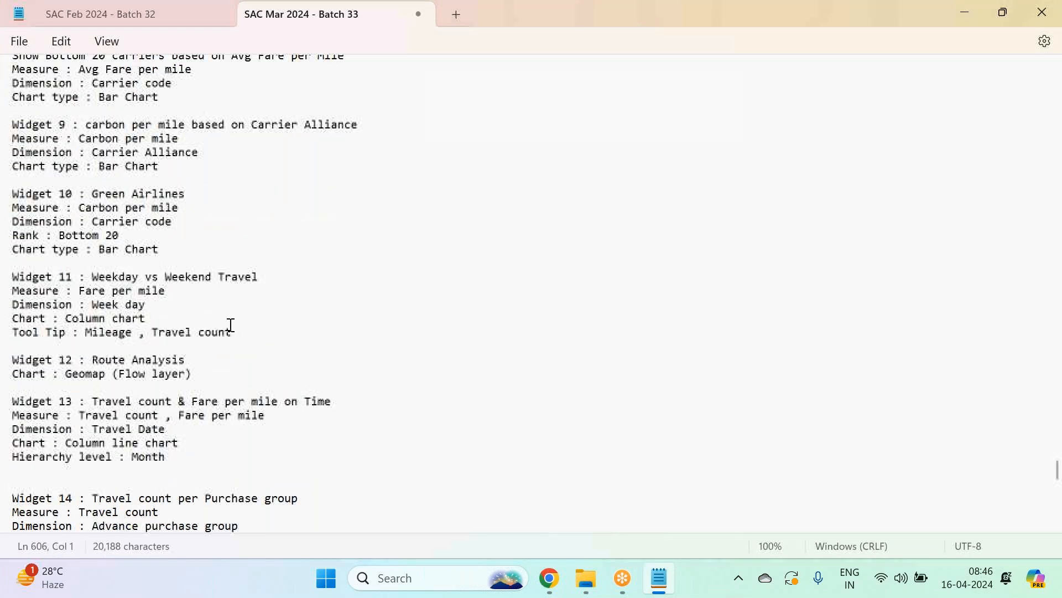
scroll(170, 391, "down", 1)
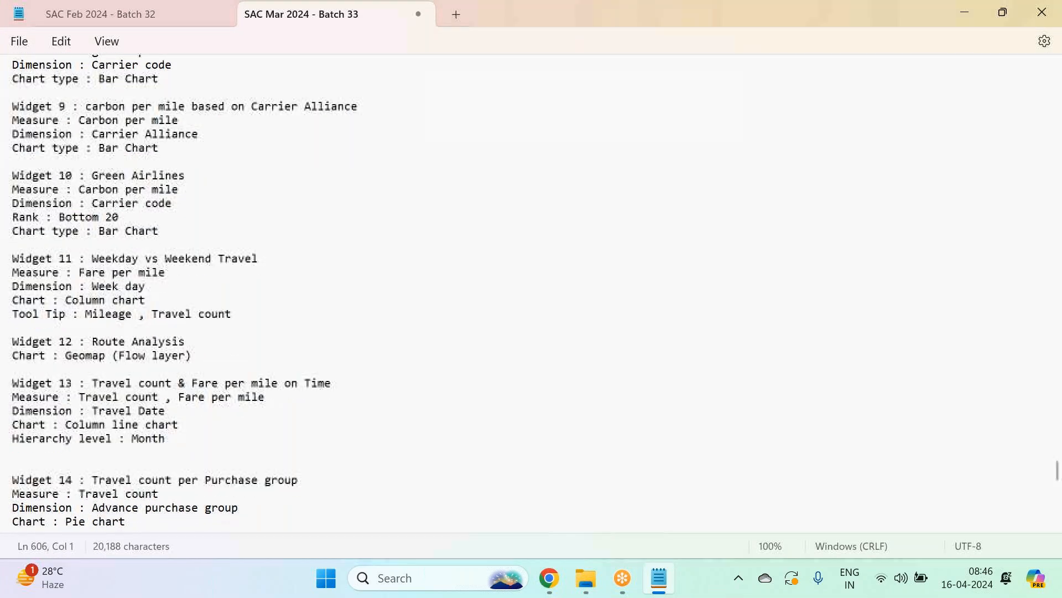
scroll(160, 395, "down", 3)
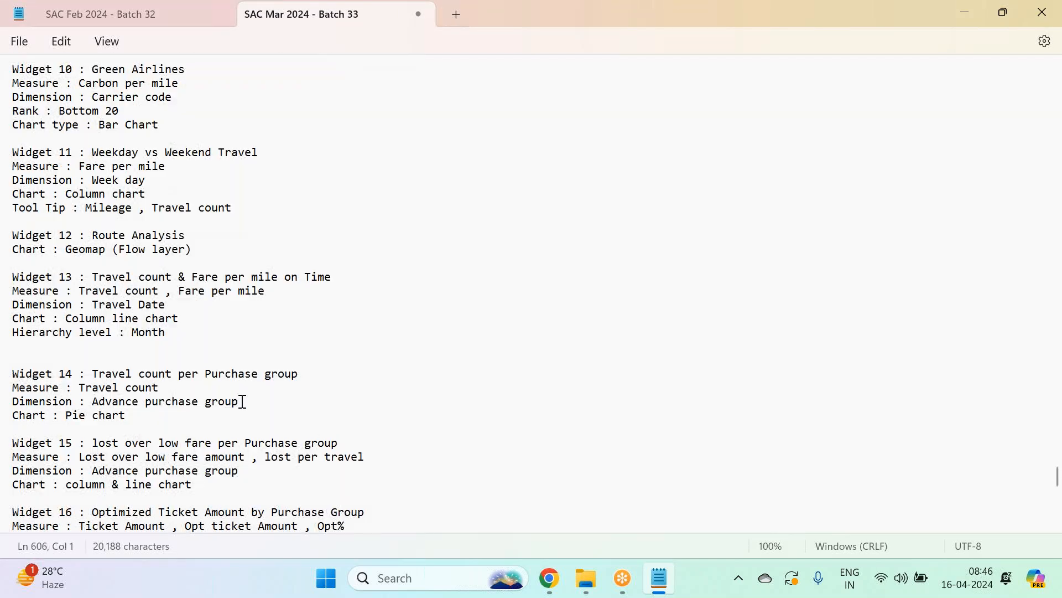
scroll(233, 399, "down", 3)
scroll(188, 294, "down", 4)
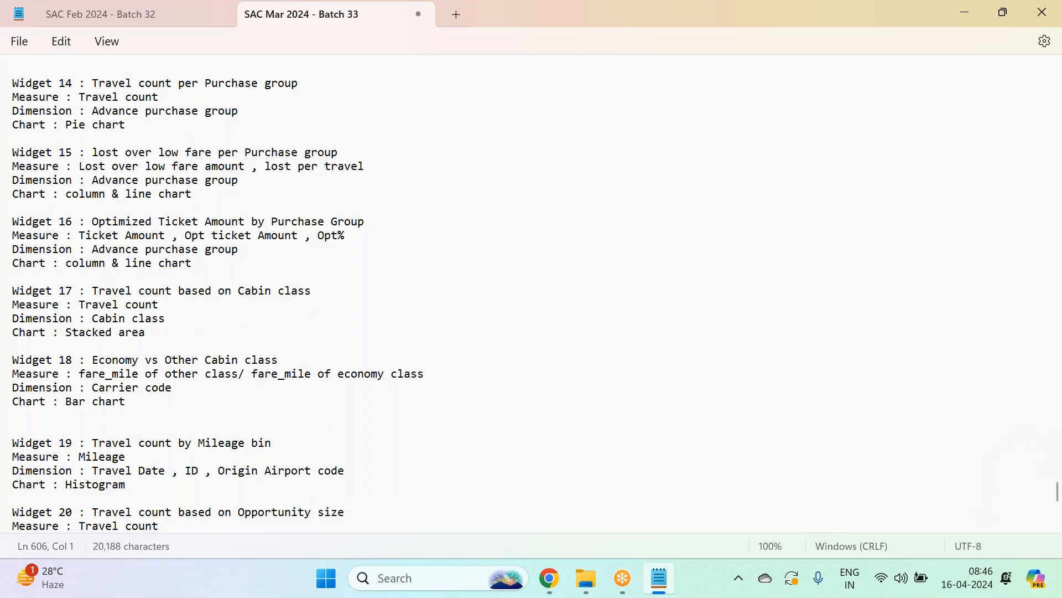
scroll(217, 293, "down", 3)
scroll(234, 323, "up", 9)
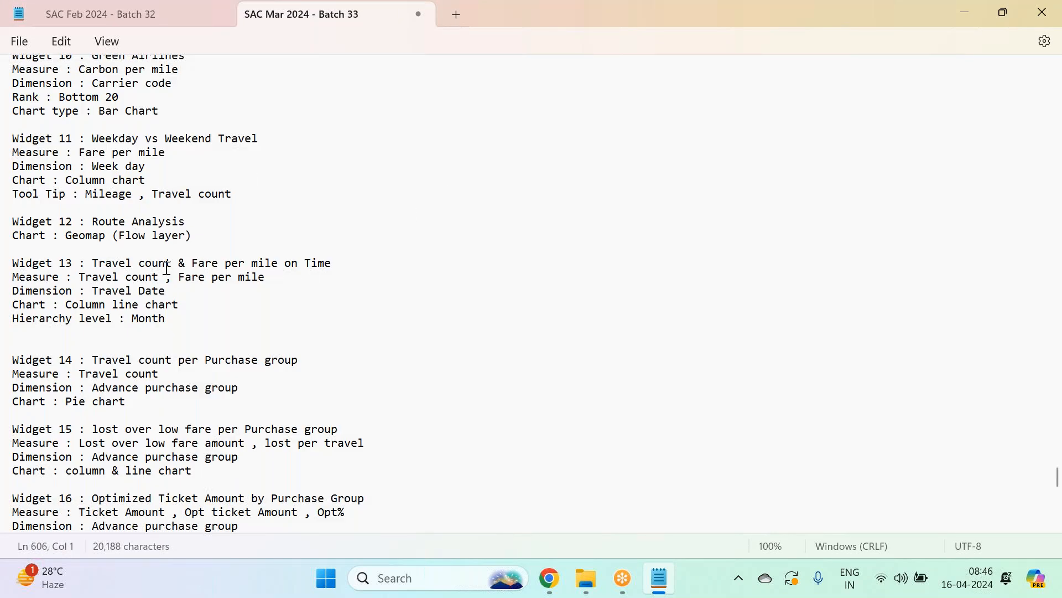